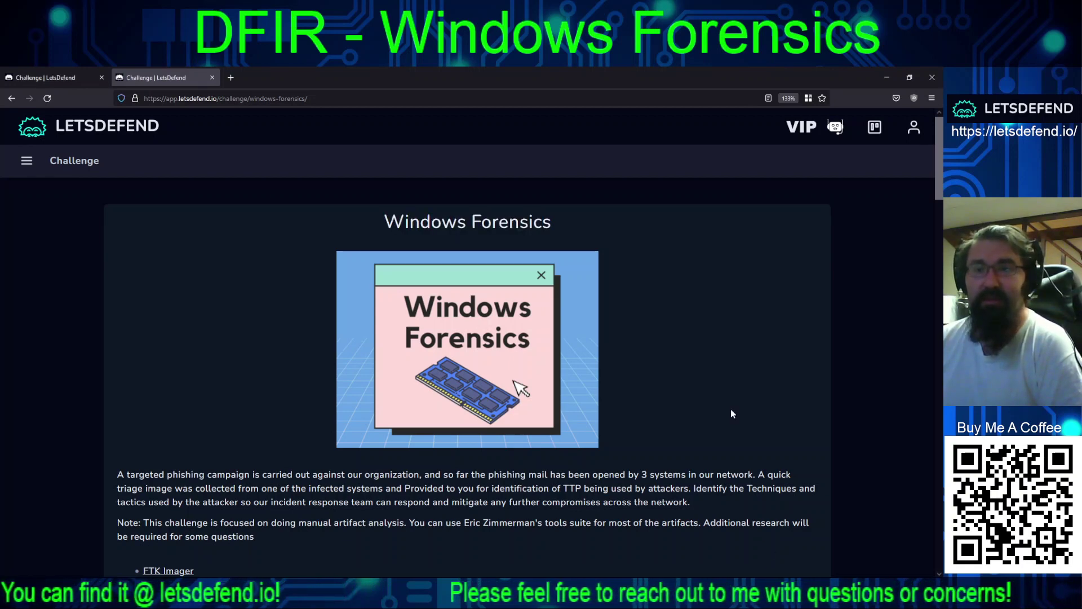
Step: Review the Windows Forensics challenge's scenario, tool links and artifact details, and skim its list of questions
{"action": "scroll", "coordinate": [736, 366], "scroll_direction": "down", "scroll_amount": 3}
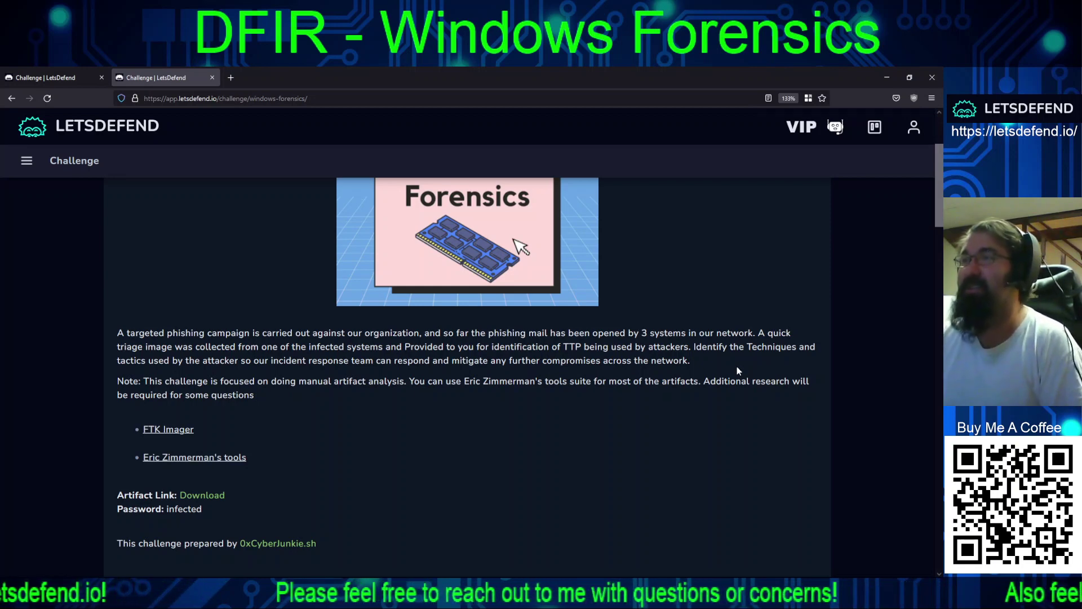
{"action": "scroll", "coordinate": [737, 370], "scroll_direction": "up", "scroll_amount": 3}
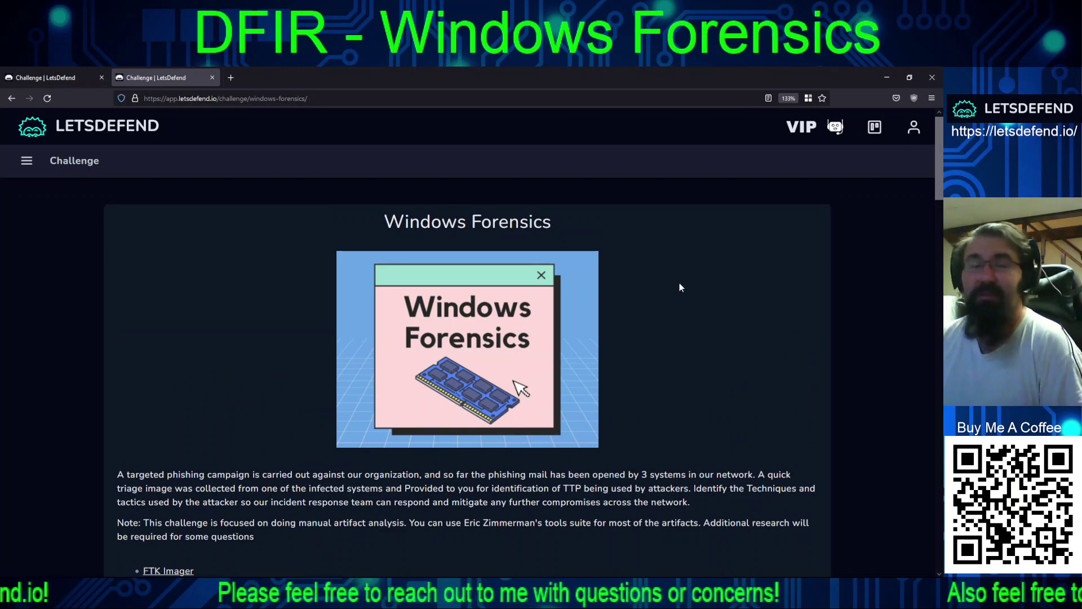
{"action": "scroll", "coordinate": [679, 285], "scroll_direction": "down", "scroll_amount": 6}
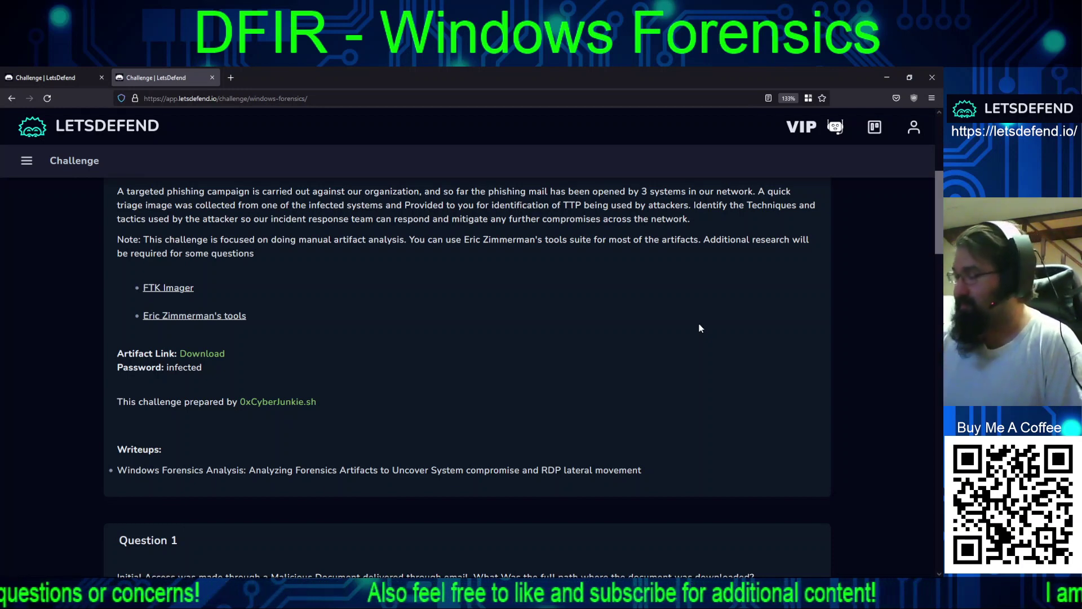
{"action": "scroll", "coordinate": [594, 344], "scroll_direction": "up", "scroll_amount": 3}
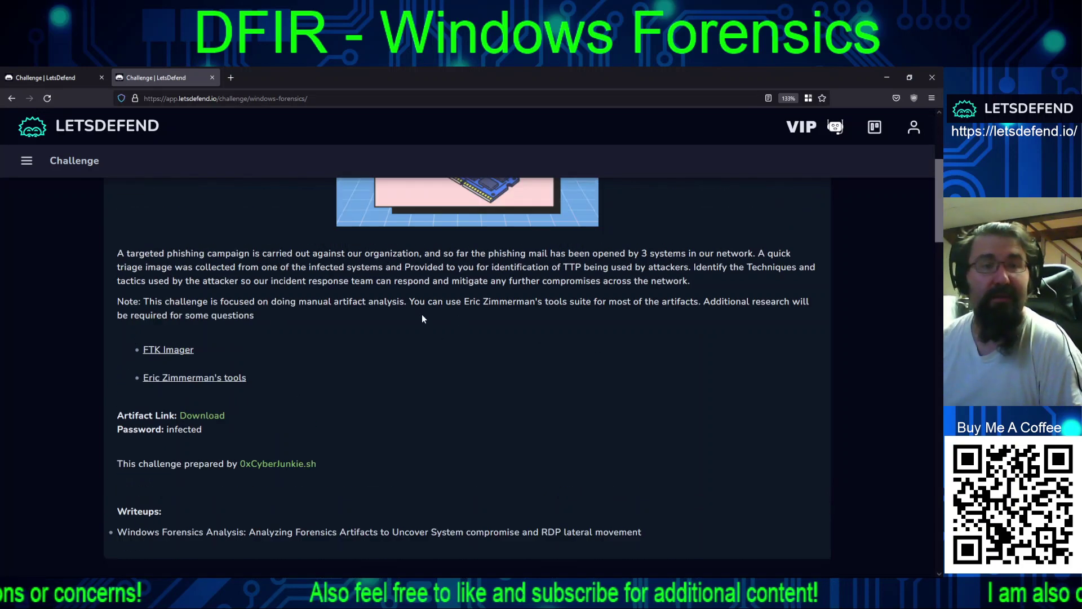
{"action": "scroll", "coordinate": [575, 396], "scroll_direction": "down", "scroll_amount": 1}
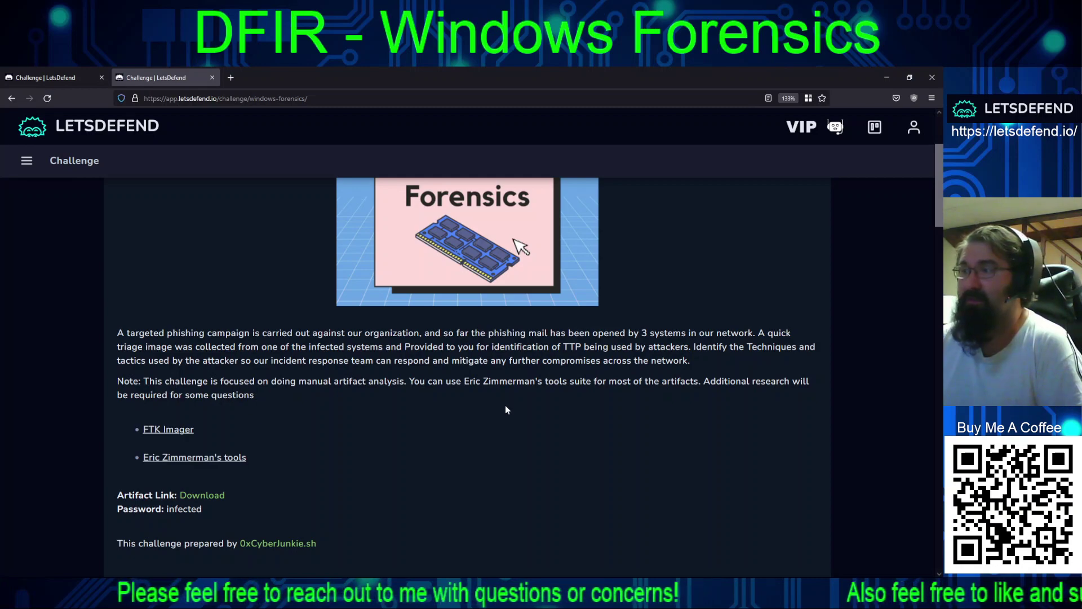
{"action": "scroll", "coordinate": [415, 410], "scroll_direction": "down", "scroll_amount": 5}
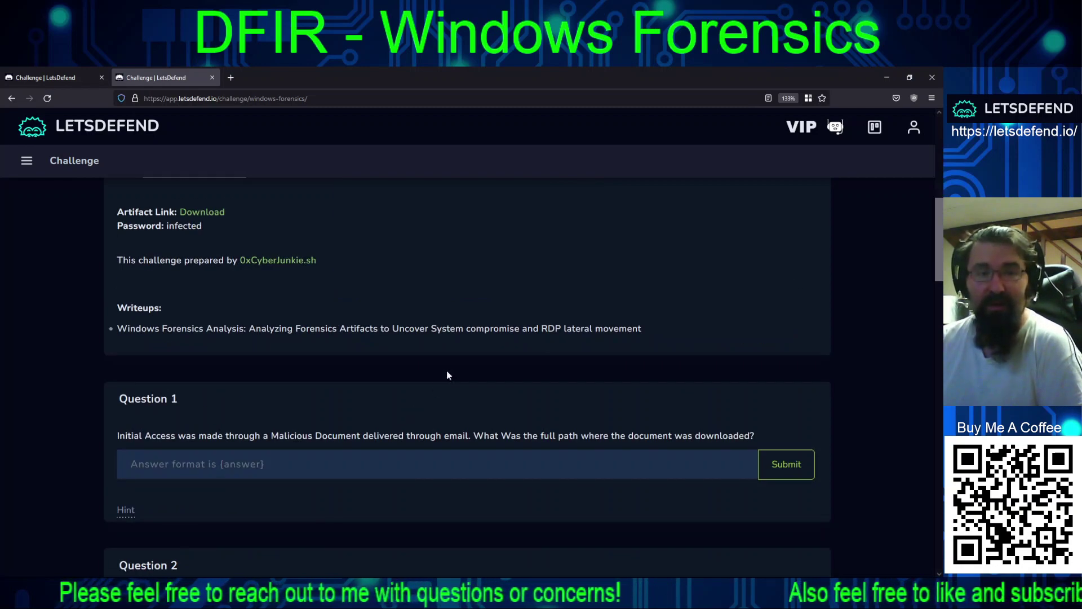
{"action": "scroll", "coordinate": [448, 375], "scroll_direction": "down", "scroll_amount": 20}
{"action": "scroll", "coordinate": [455, 407], "scroll_direction": "up", "scroll_amount": 9}
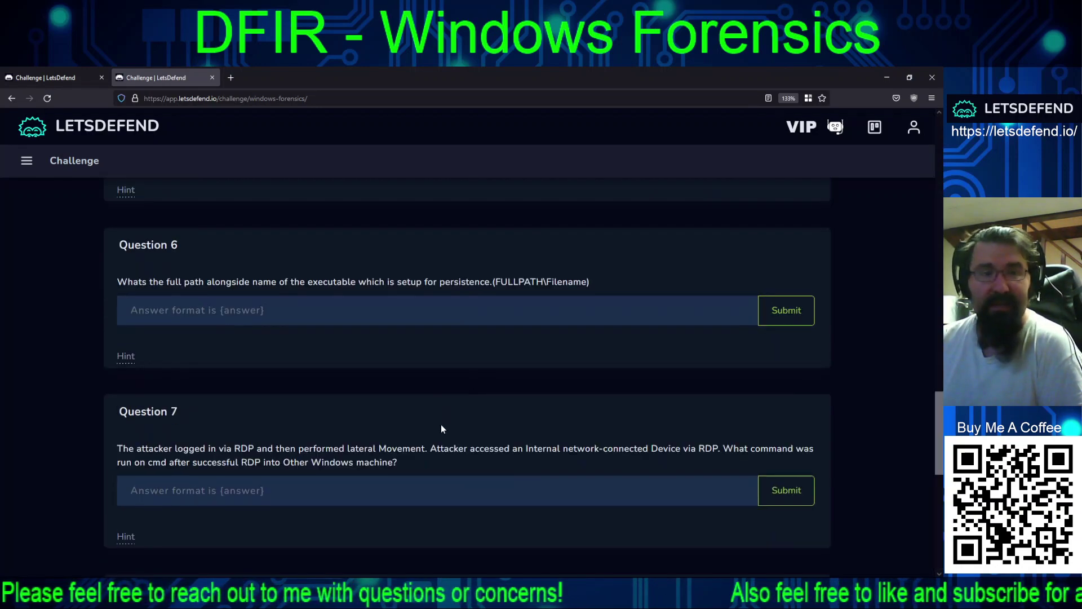
{"action": "scroll", "coordinate": [440, 425], "scroll_direction": "up", "scroll_amount": 18}
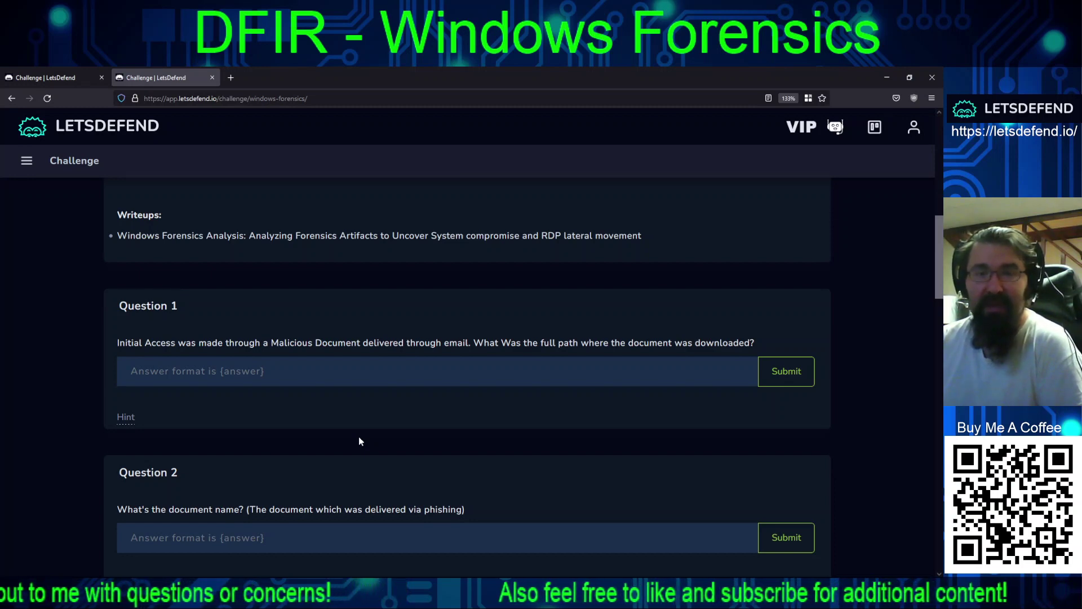
Step: Read through Questions 1 to 10 of the challenge one by one and return to the start of the page
{"action": "scroll", "coordinate": [359, 441], "scroll_direction": "down", "scroll_amount": 4}
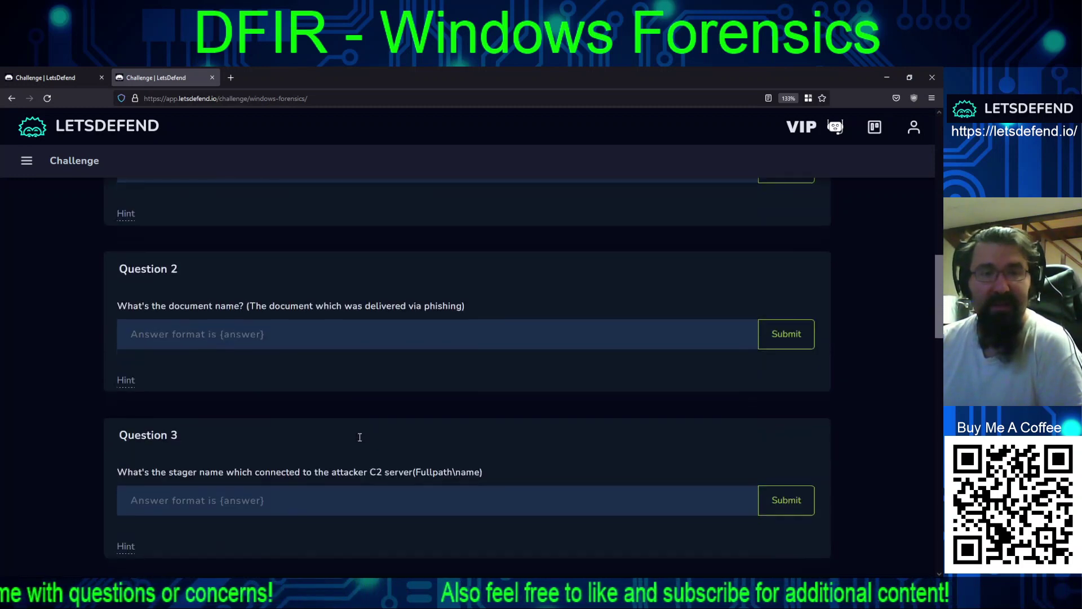
{"action": "scroll", "coordinate": [372, 430], "scroll_direction": "down", "scroll_amount": 2}
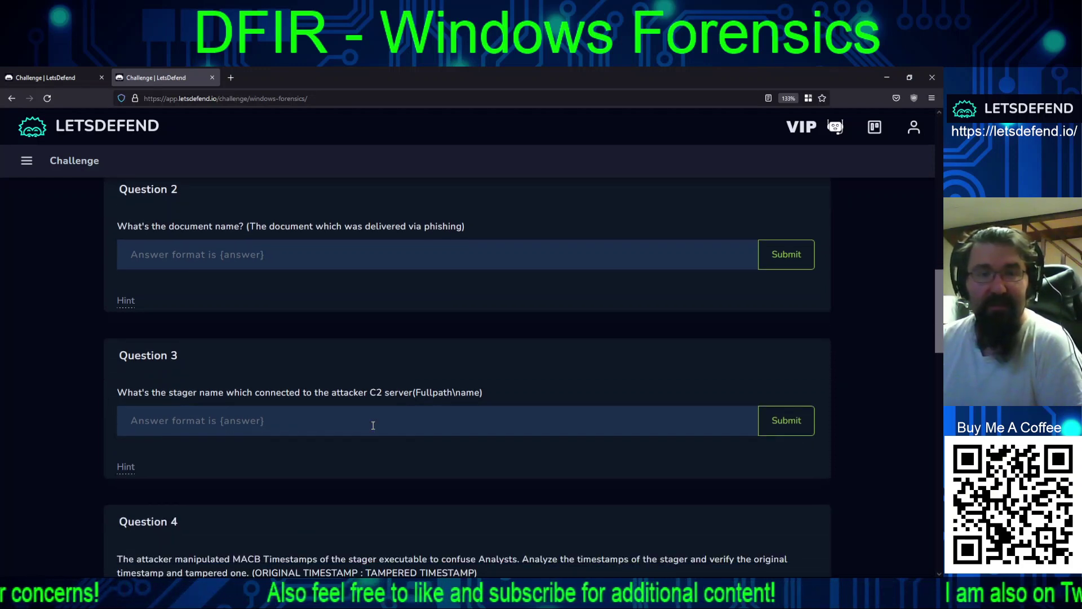
{"action": "scroll", "coordinate": [367, 420], "scroll_direction": "down", "scroll_amount": 4}
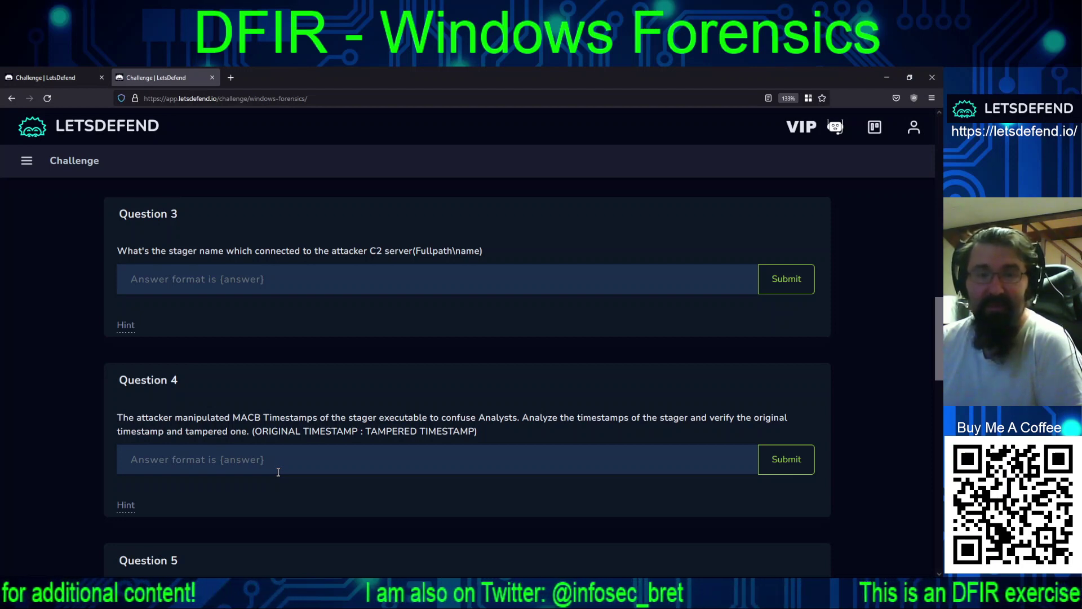
{"action": "scroll", "coordinate": [349, 450], "scroll_direction": "down", "scroll_amount": 3}
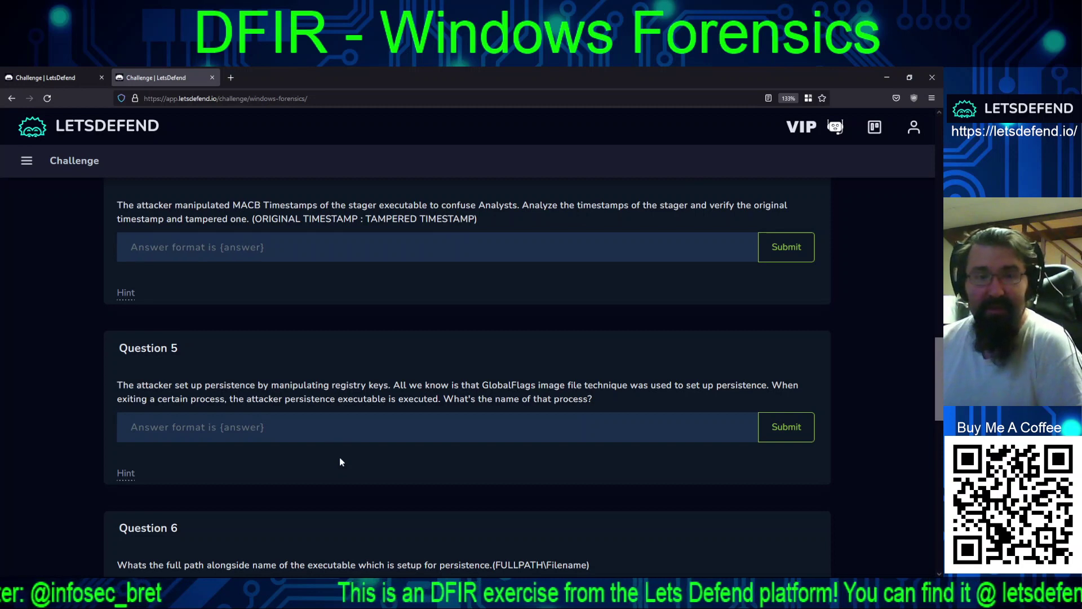
{"action": "scroll", "coordinate": [340, 461], "scroll_direction": "down", "scroll_amount": 3}
{"action": "scroll", "coordinate": [354, 428], "scroll_direction": "up", "scroll_amount": 1}
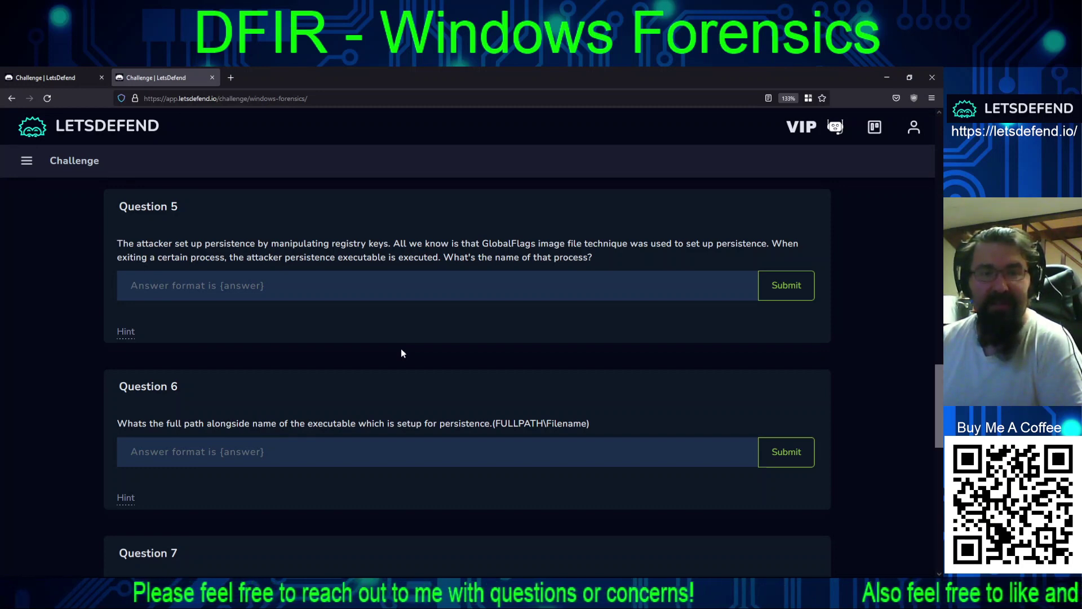
{"action": "scroll", "coordinate": [402, 353], "scroll_direction": "down", "scroll_amount": 5}
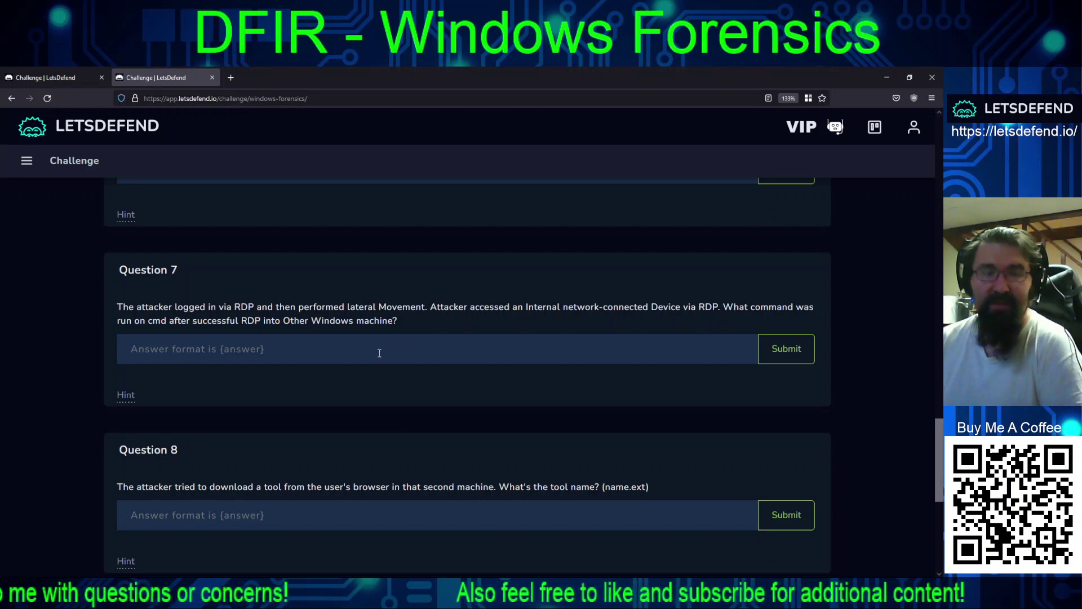
{"action": "scroll", "coordinate": [379, 353], "scroll_direction": "down", "scroll_amount": 3}
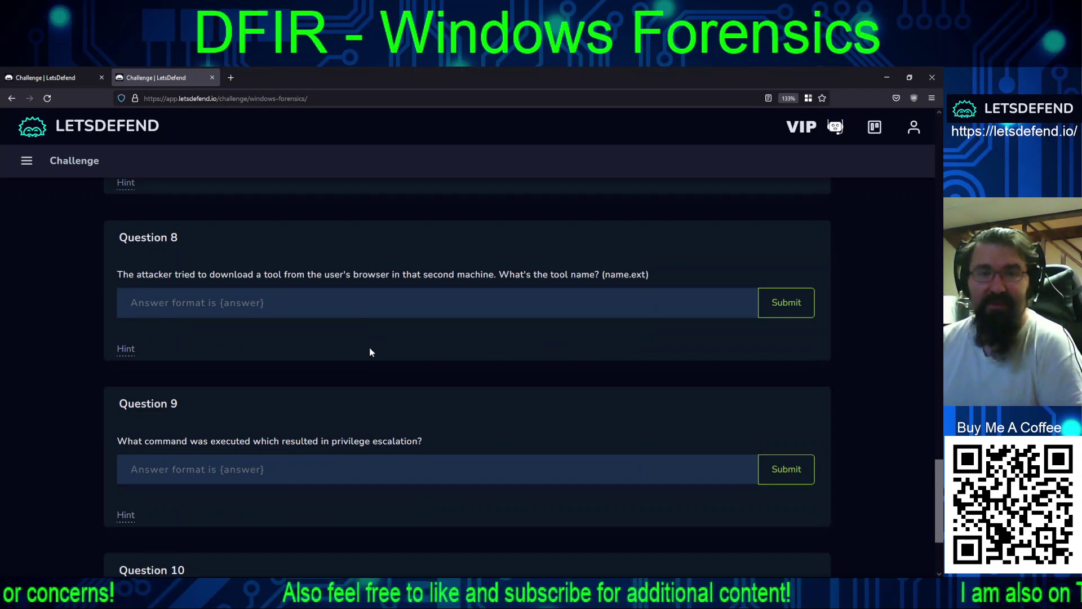
{"action": "scroll", "coordinate": [370, 352], "scroll_direction": "down", "scroll_amount": 2}
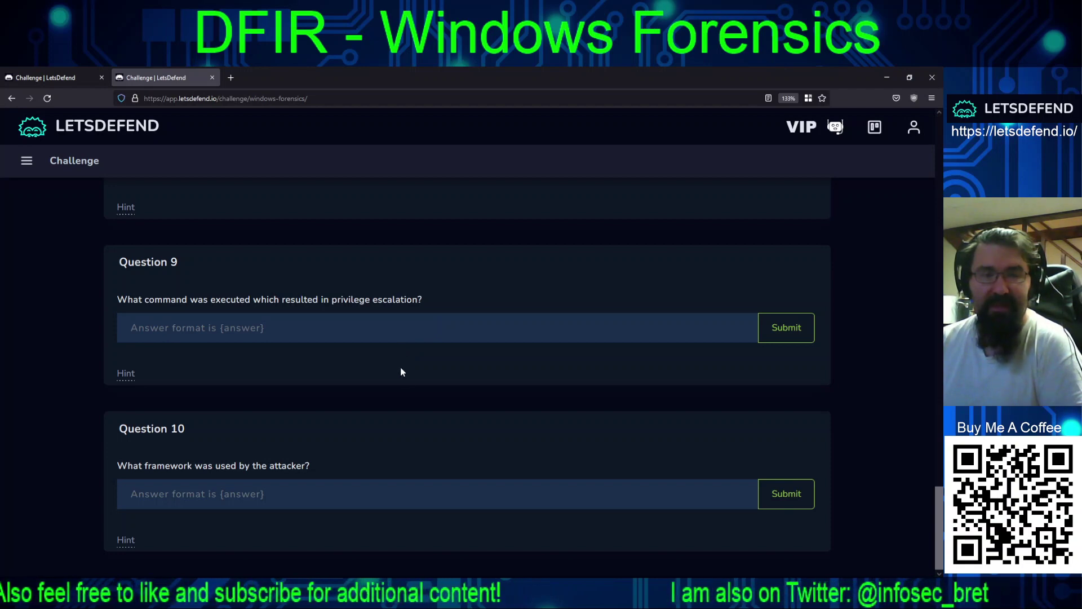
{"action": "scroll", "coordinate": [423, 391], "scroll_direction": "up", "scroll_amount": 20}
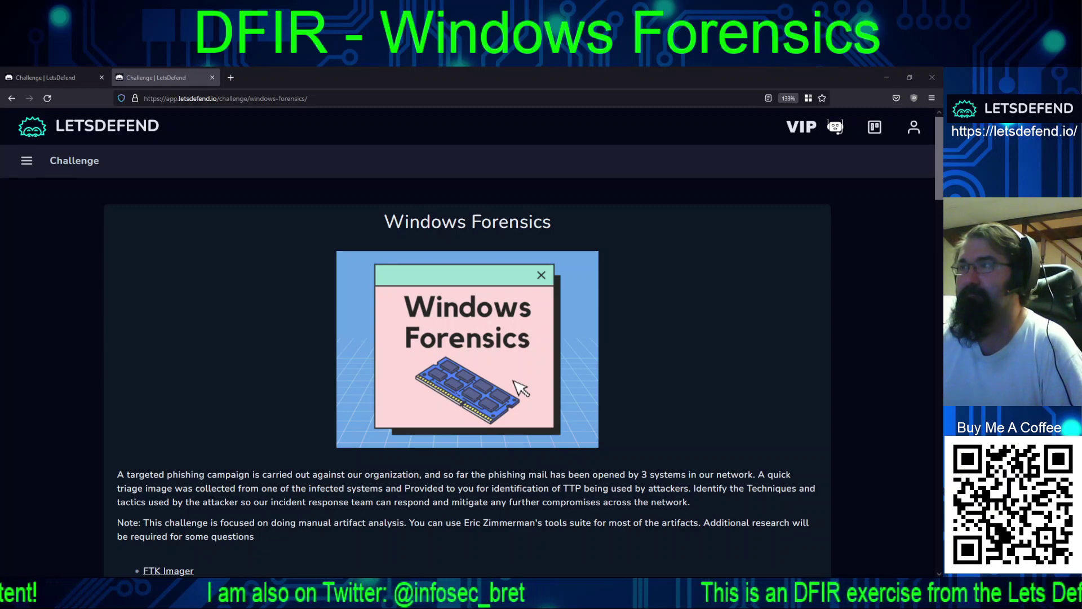
Step: Switch to the Windows lab machine and set the PowerShell window's font size to 24
{"action": "key", "text": "alt+Tab"}
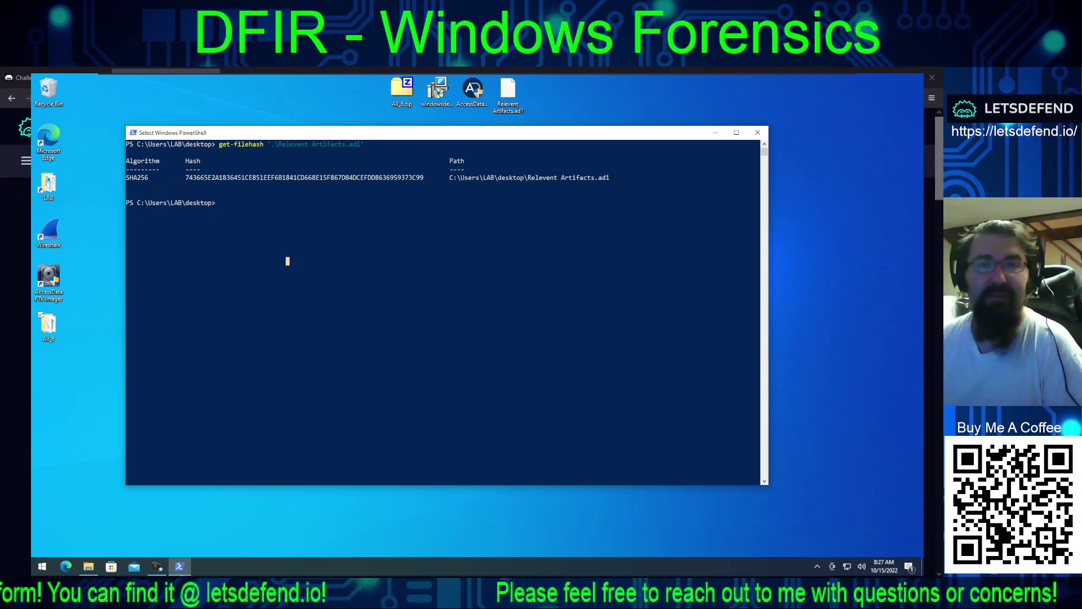
{"action": "right_click", "coordinate": [475, 133]}
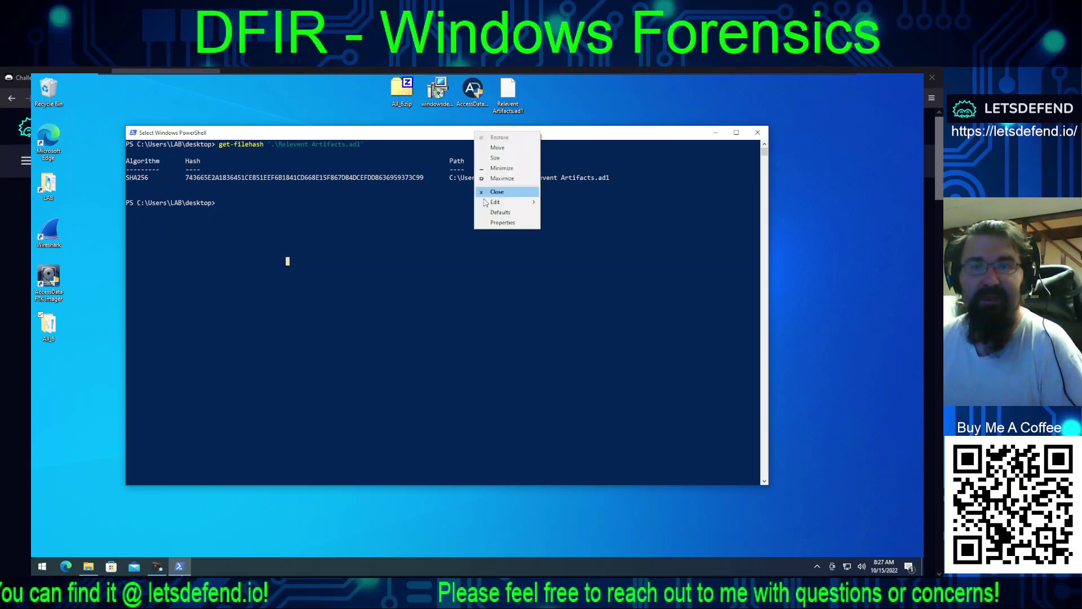
{"action": "left_click", "coordinate": [504, 223]}
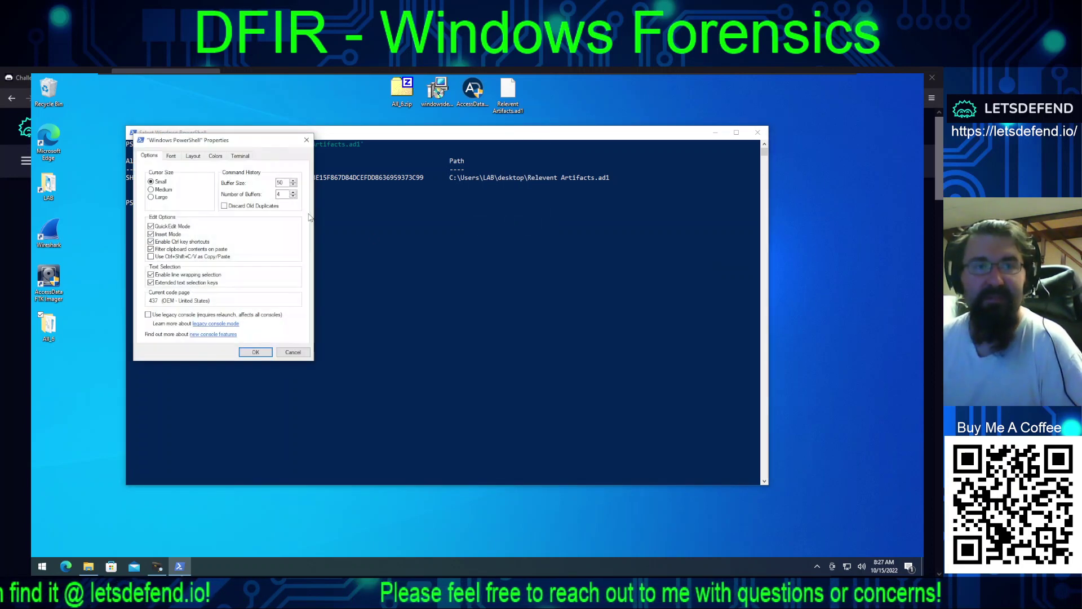
{"action": "left_click", "coordinate": [173, 160]}
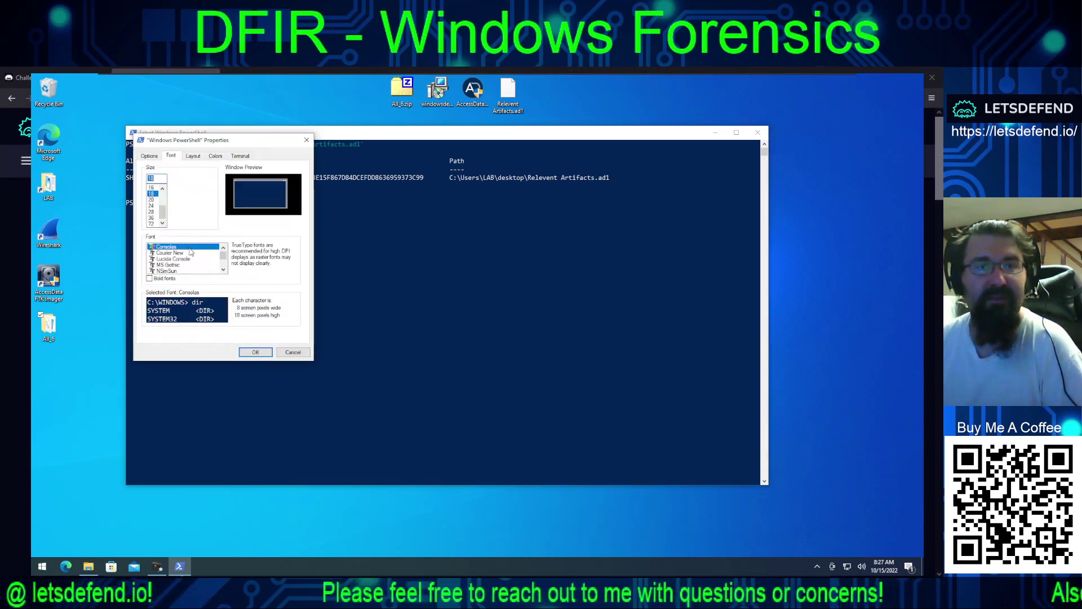
{"action": "left_click", "coordinate": [150, 206]}
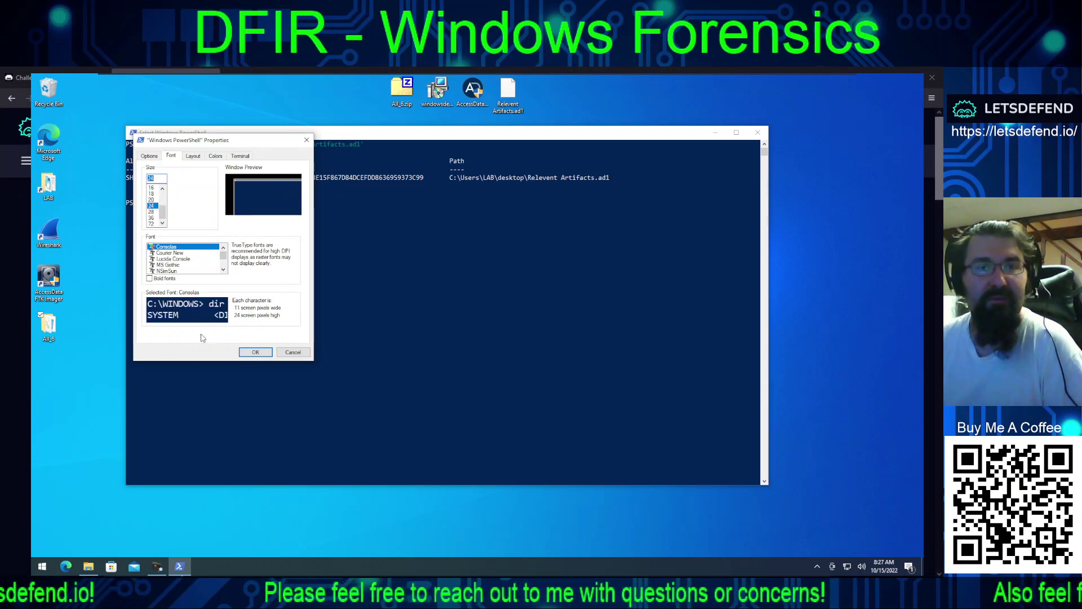
{"action": "left_click", "coordinate": [248, 352]}
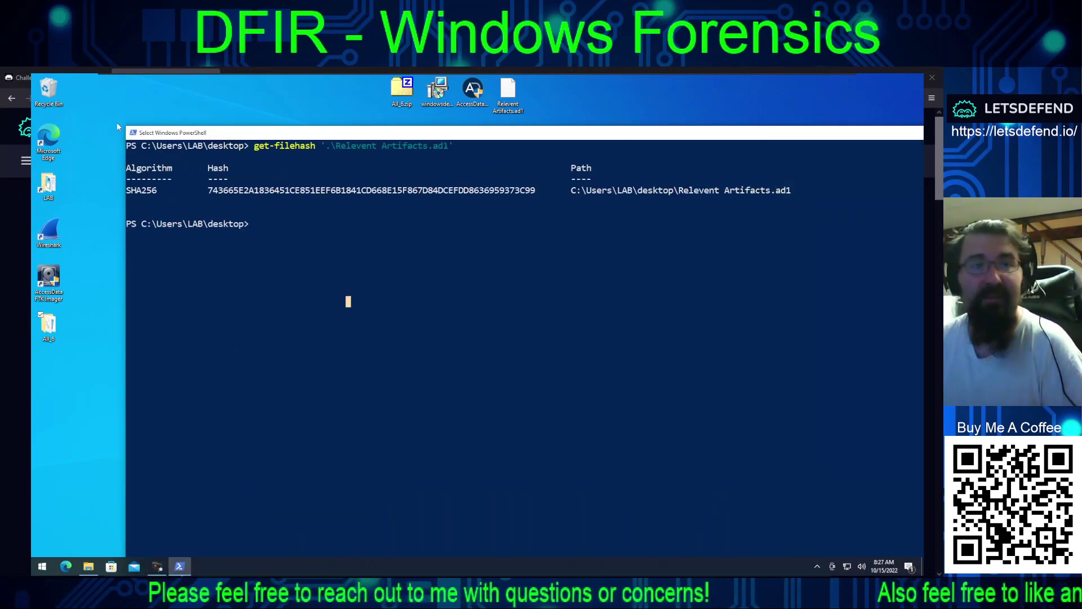
Step: Reposition and widen the PowerShell window to examine the full file hash output, and close the window
{"action": "left_click_drag", "start_coordinate": [124, 124], "coordinate": [258, 203]}
{"action": "left_click_drag", "start_coordinate": [402, 204], "coordinate": [255, 131]}
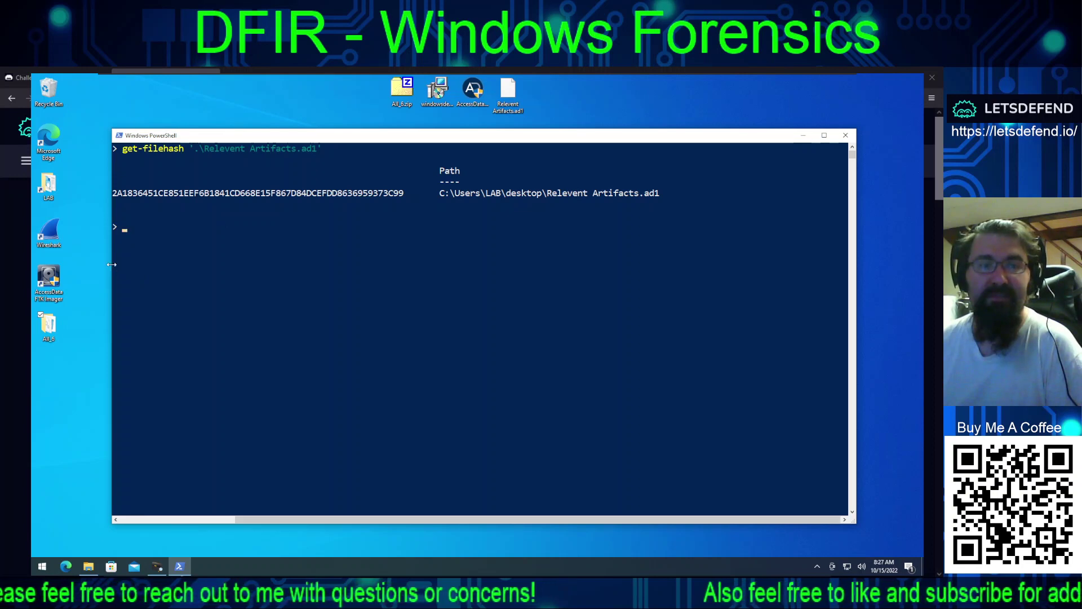
{"action": "left_click_drag", "start_coordinate": [112, 264], "coordinate": [62, 266]}
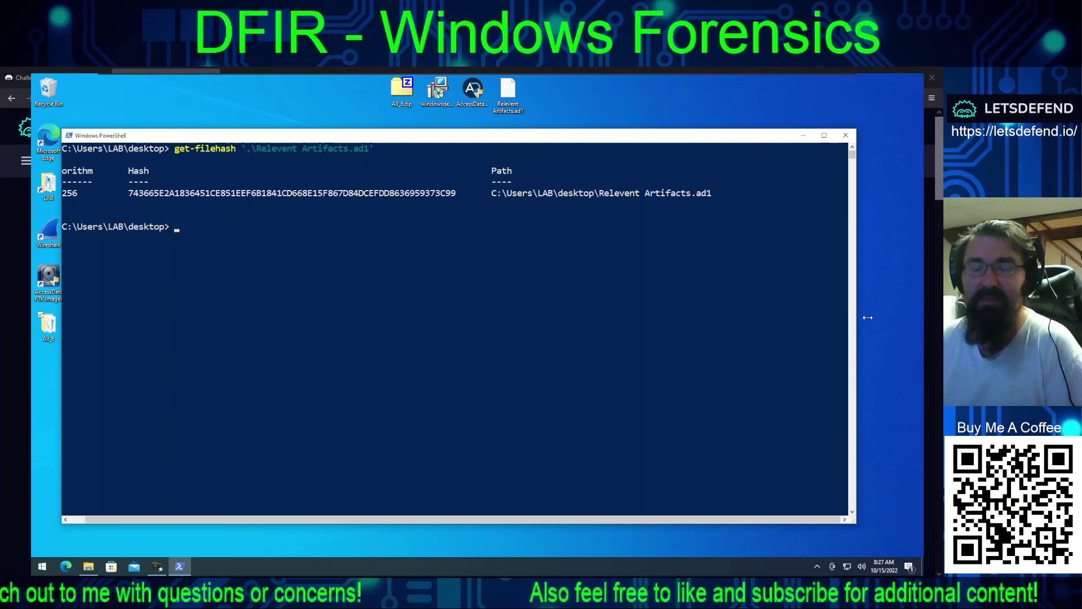
{"action": "left_click_drag", "start_coordinate": [867, 318], "coordinate": [923, 319]}
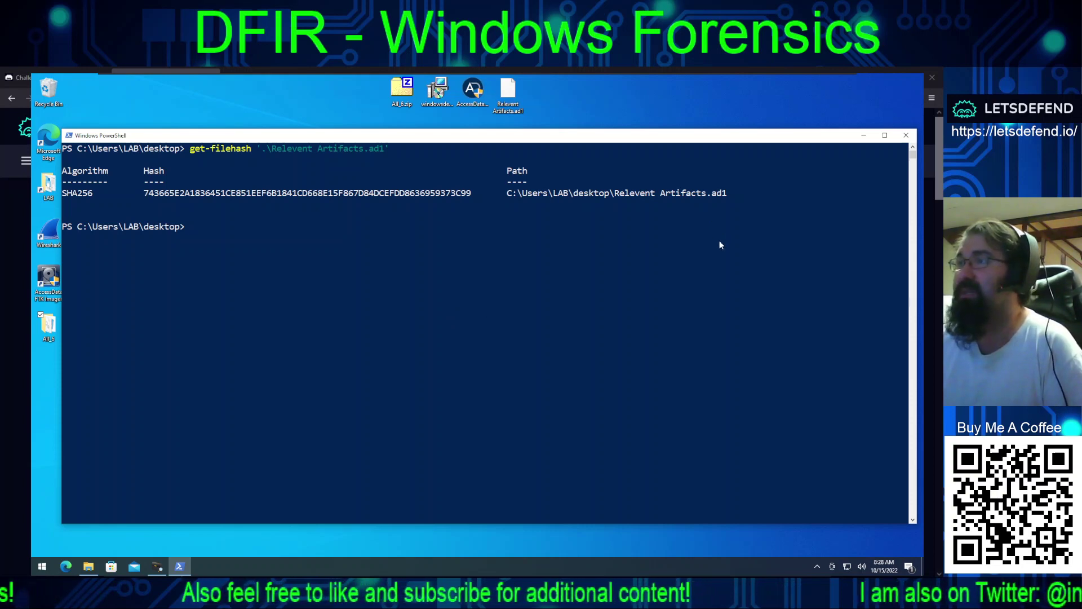
{"action": "left_click", "coordinate": [908, 136]}
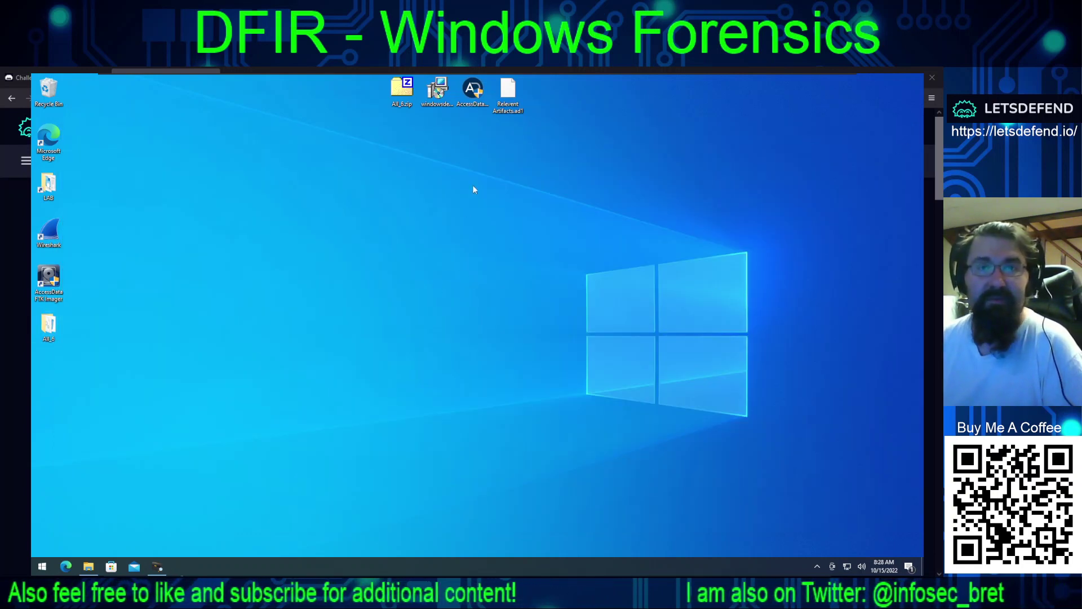
Step: Launch AccessData FTK Imager from its desktop shortcut and allow it to make changes to the device
{"action": "left_click", "coordinate": [472, 93]}
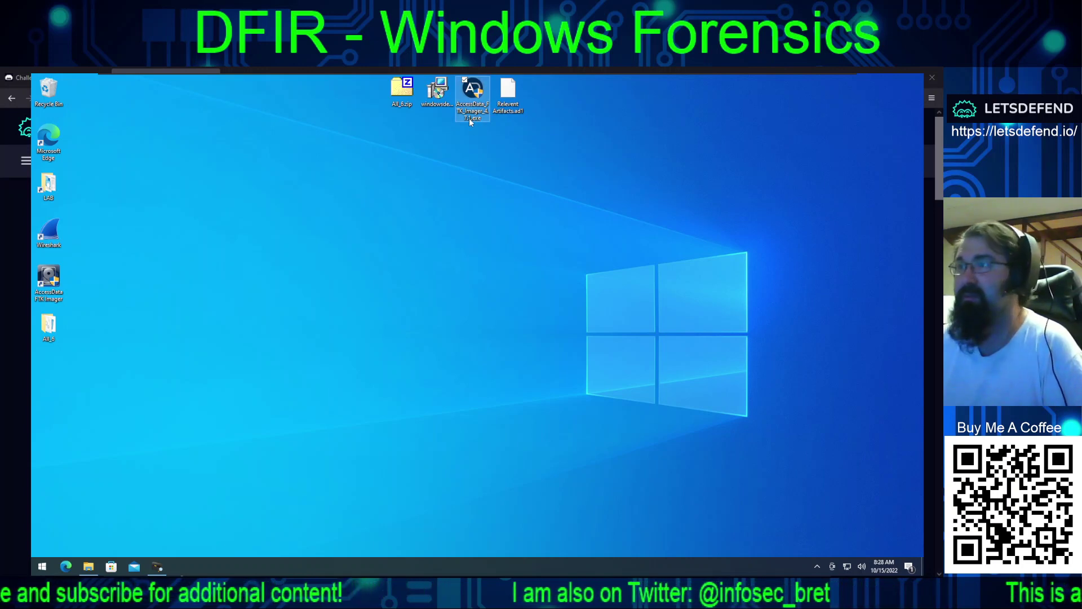
{"action": "mouse_move", "coordinate": [471, 121]}
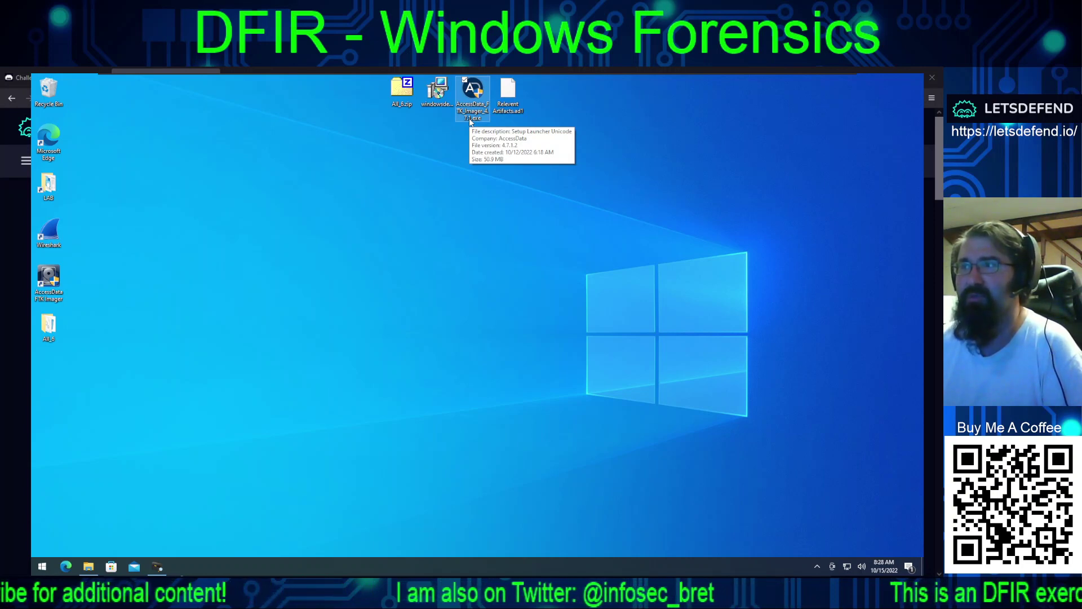
{"action": "left_click", "coordinate": [142, 269]}
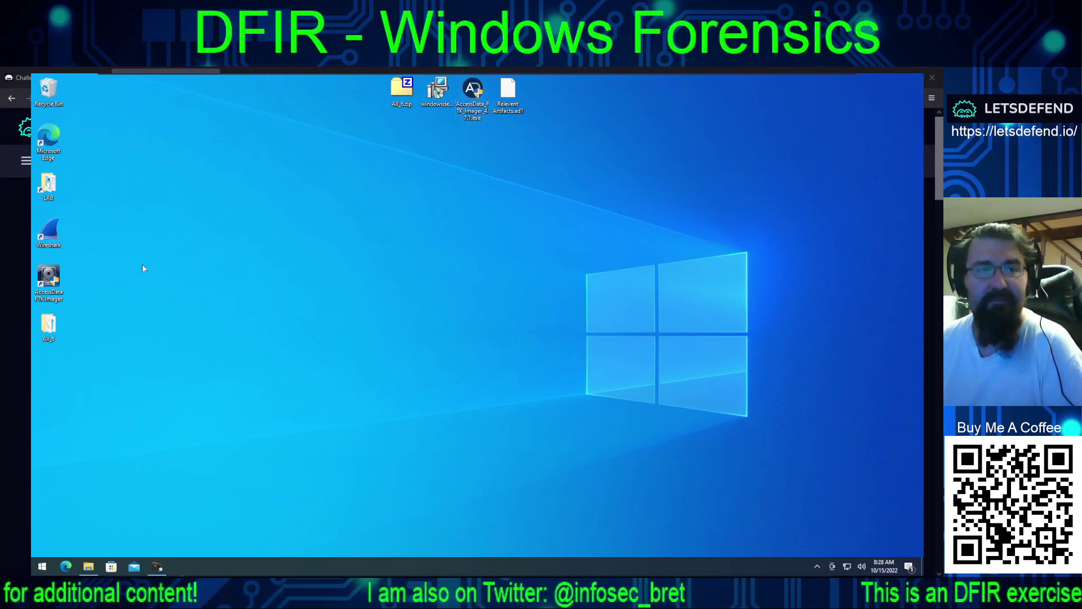
{"action": "left_click", "coordinate": [48, 279]}
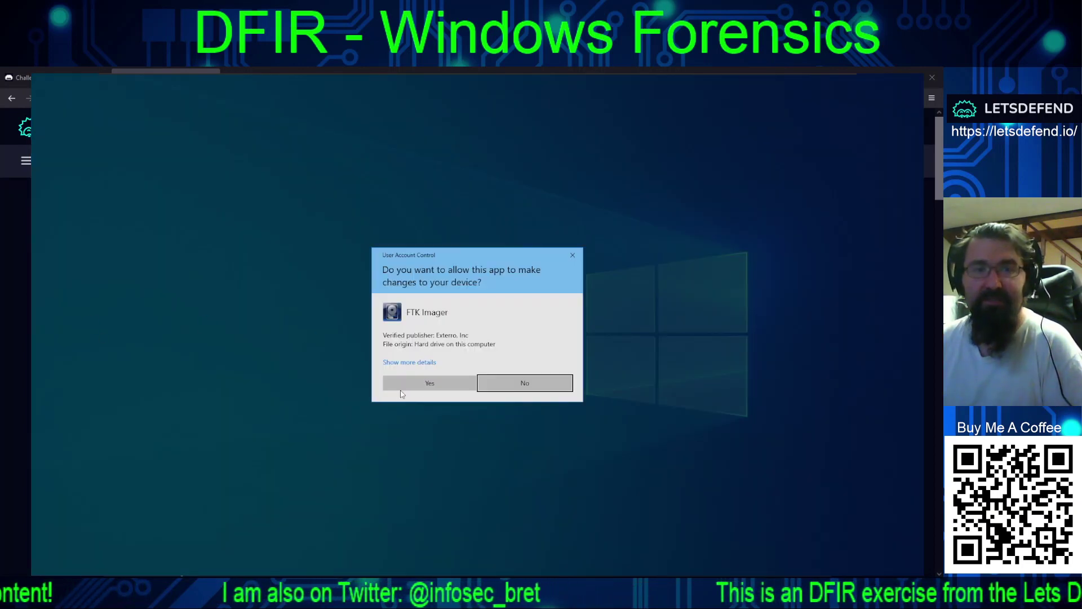
{"action": "left_click", "coordinate": [400, 389]}
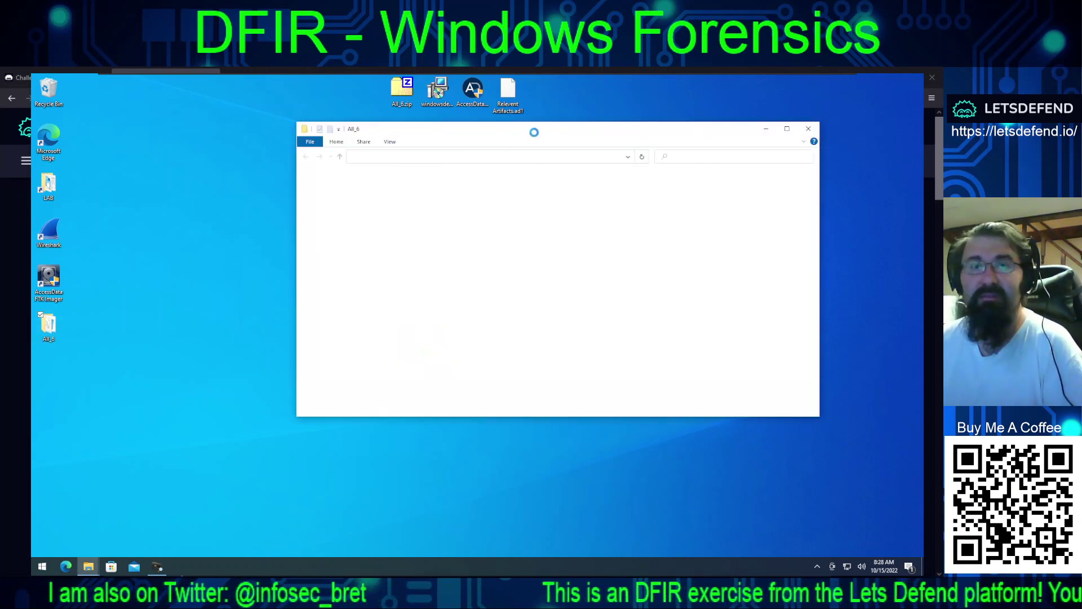
Step: Move the All_6 tools folder window aside and open a second File Explorer window showing This PC
{"action": "left_click_drag", "start_coordinate": [530, 133], "coordinate": [623, 274]}
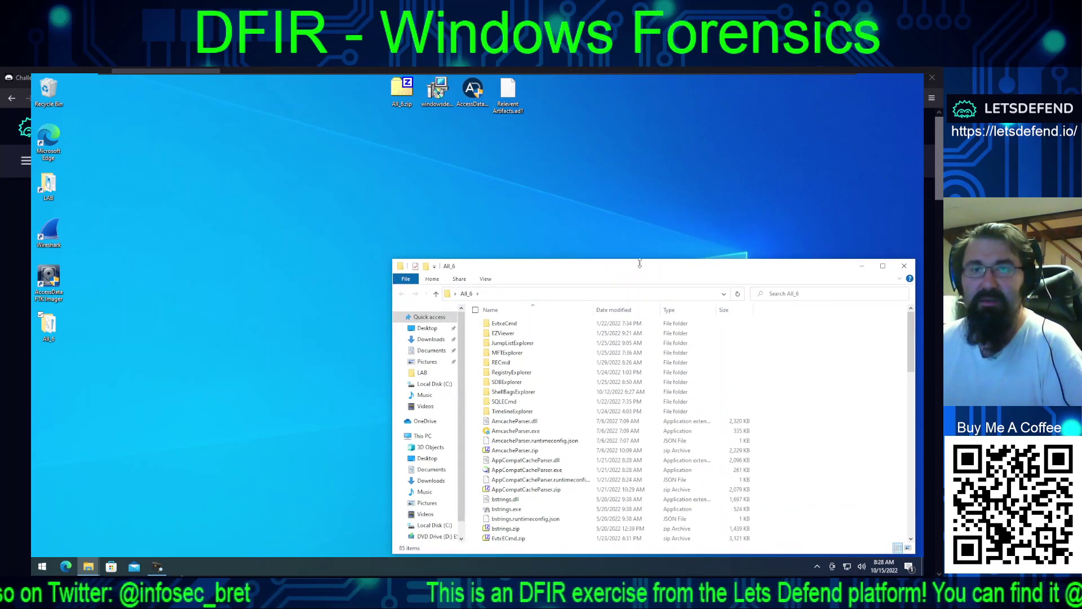
{"action": "left_click_drag", "start_coordinate": [639, 260], "coordinate": [631, 133]}
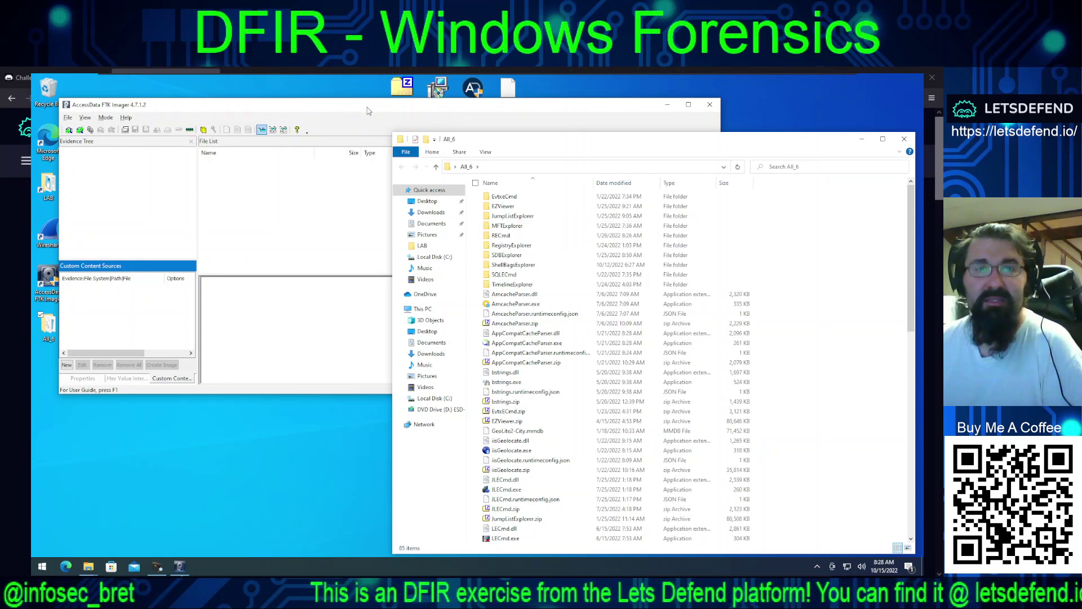
{"action": "right_click", "coordinate": [88, 568]}
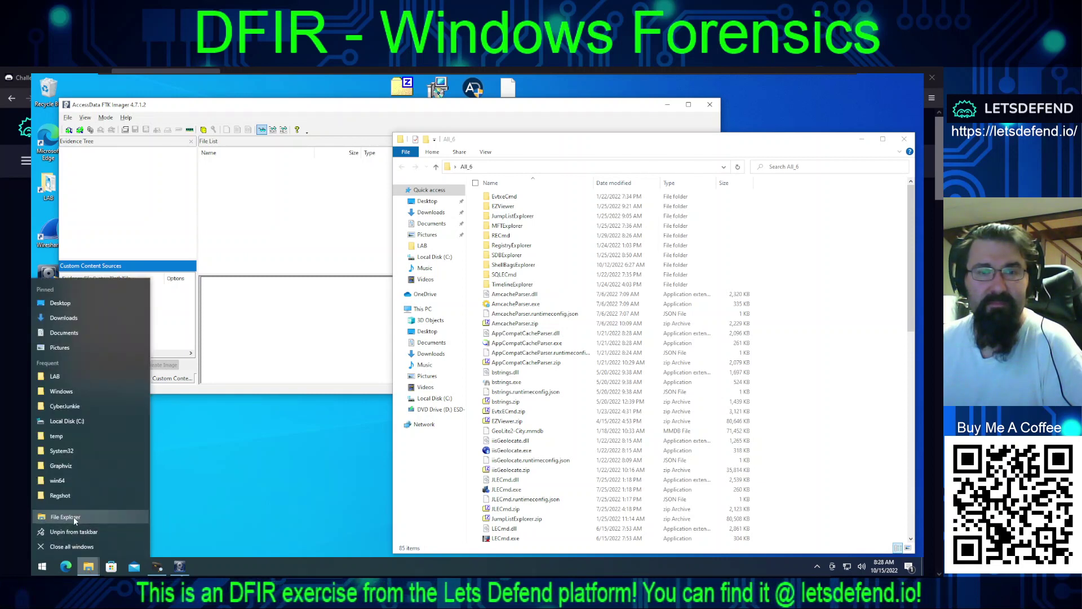
{"action": "left_click", "coordinate": [74, 516]}
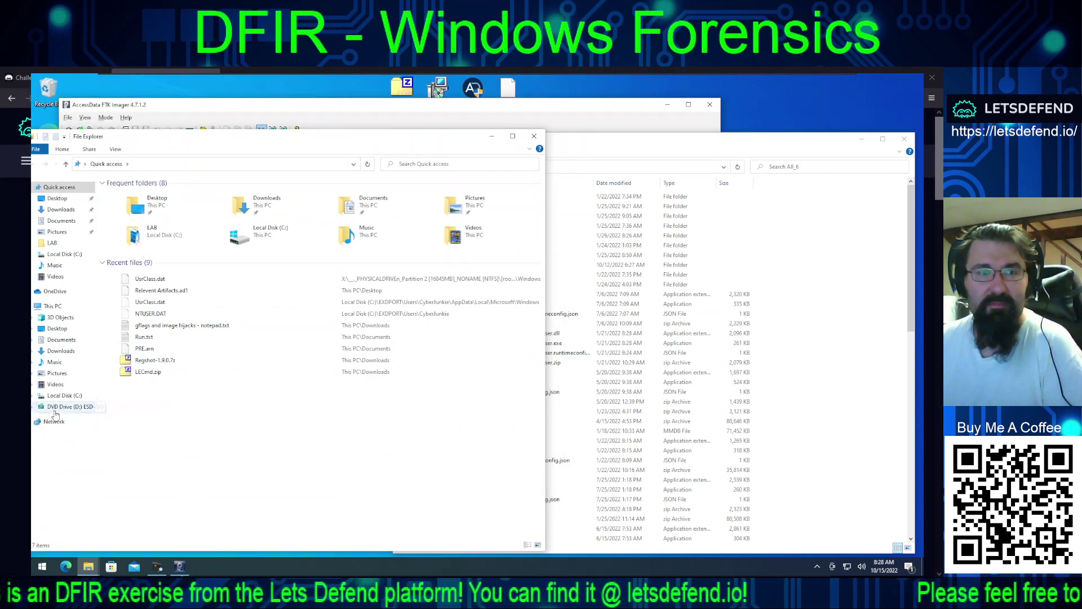
{"action": "left_click", "coordinate": [52, 305]}
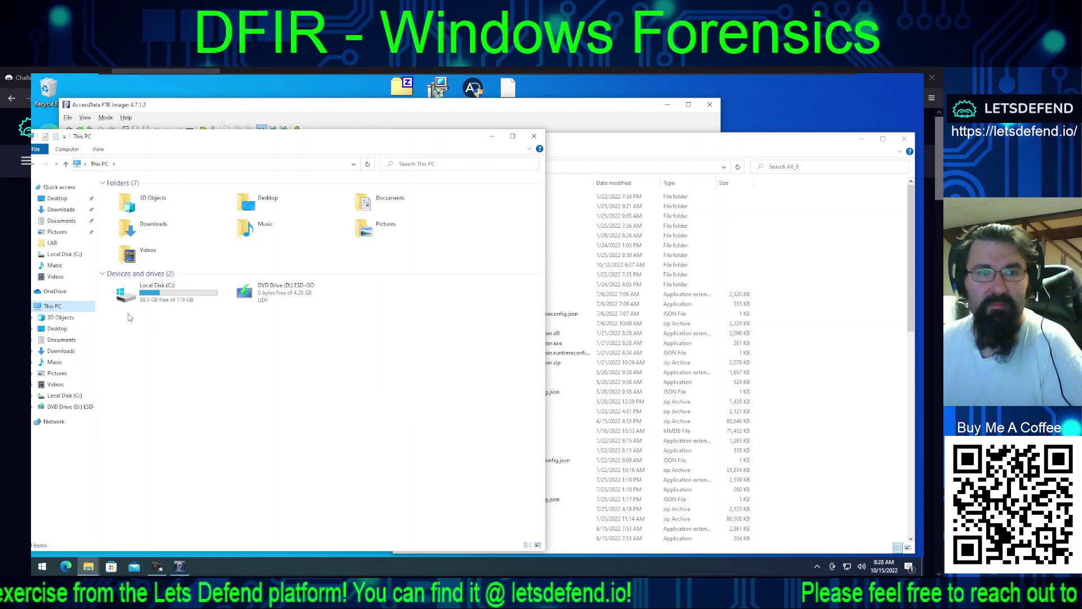
Step: Start Image Mounting in FTK Imager and choose Relevent Artifacts.ad1 from the Desktop as the image file
{"action": "left_click_drag", "start_coordinate": [291, 107], "coordinate": [409, 105]}
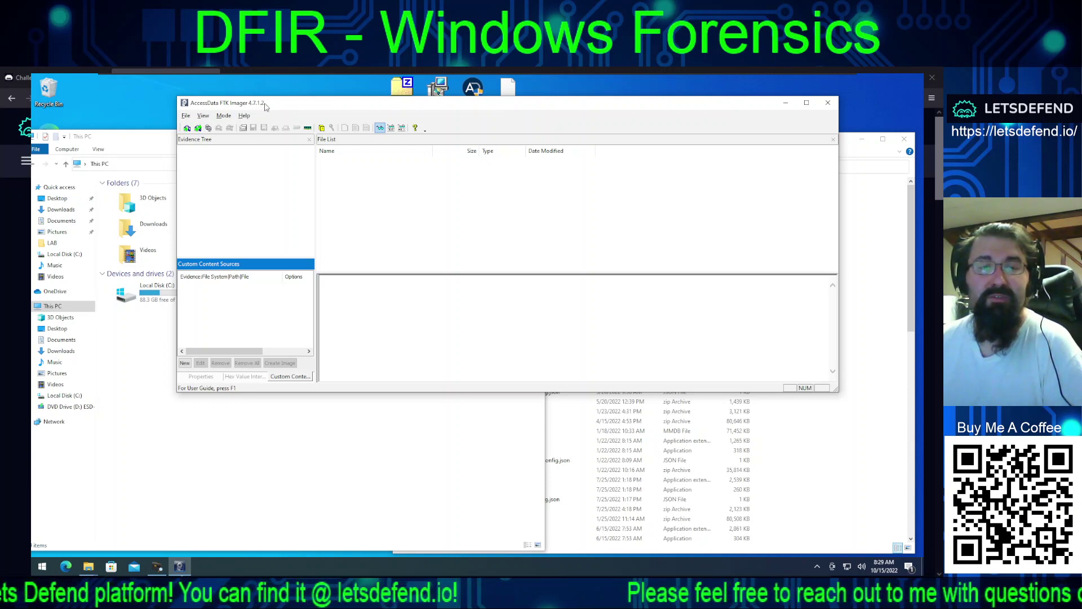
{"action": "left_click", "coordinate": [186, 116]}
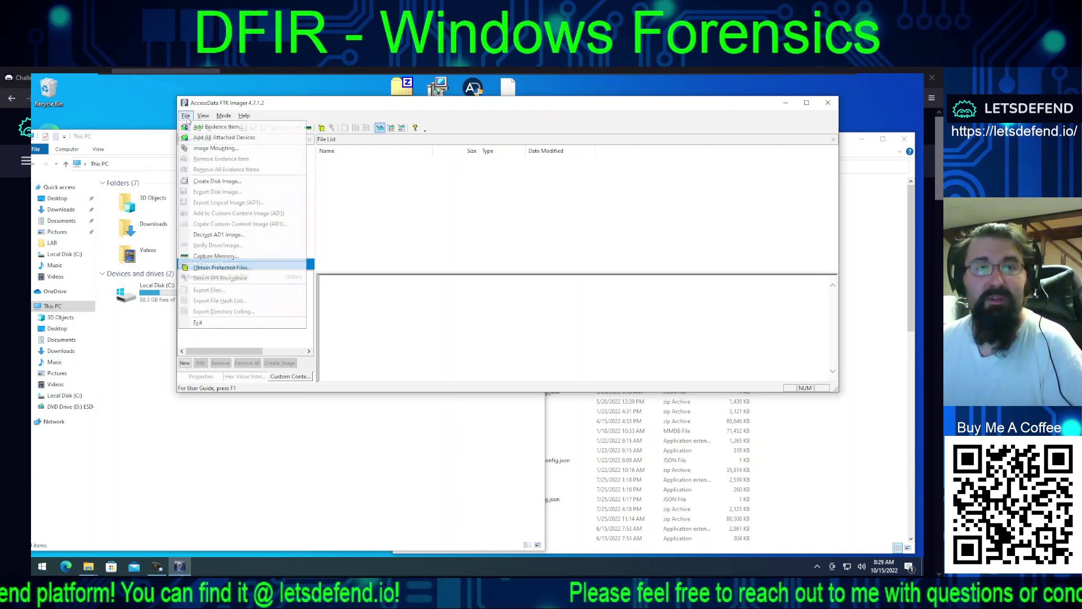
{"action": "left_click", "coordinate": [214, 149]}
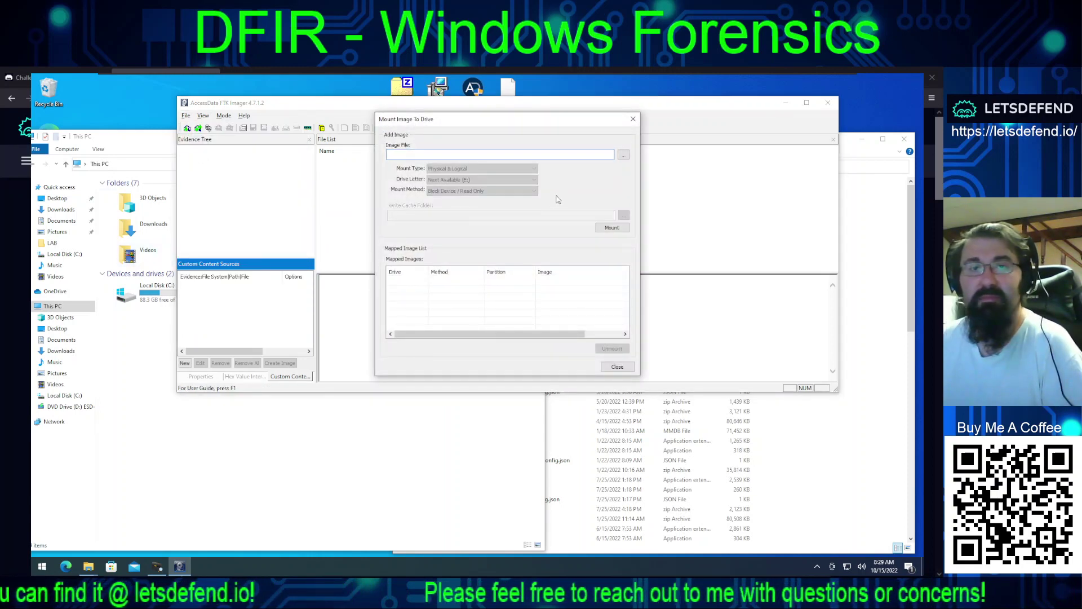
{"action": "left_click", "coordinate": [623, 154]}
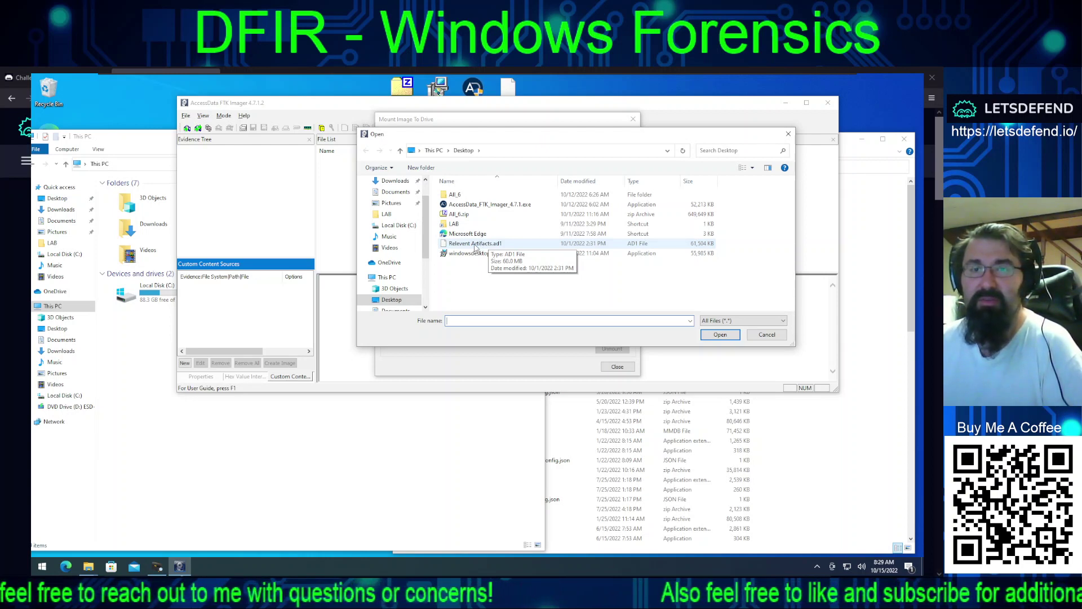
{"action": "double_click", "coordinate": [475, 244]}
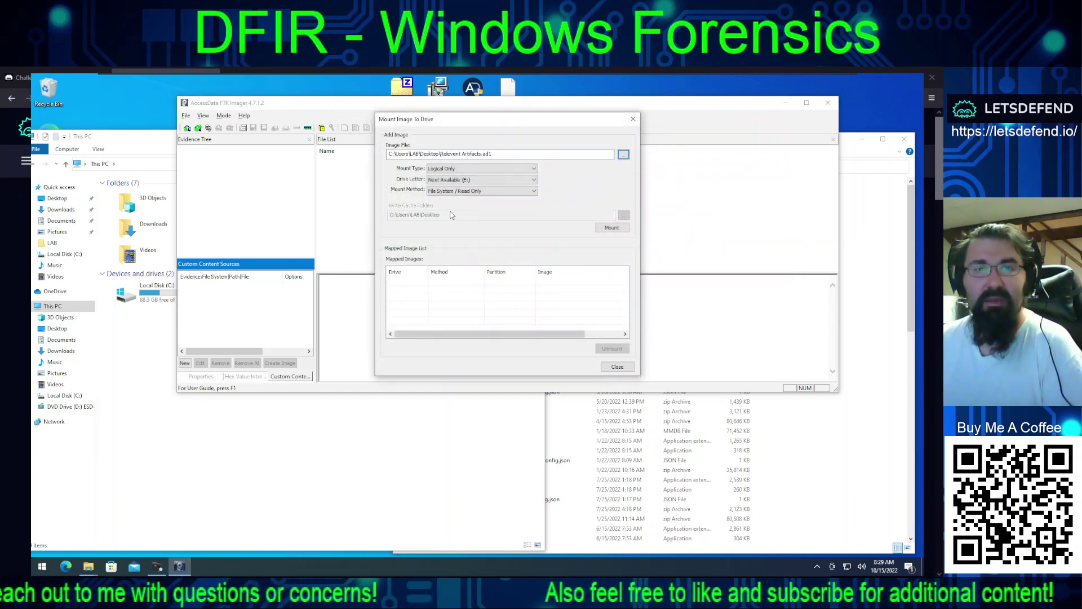
Step: Mount the image as a read-only file system on drive X:, then close the mounting dialog and minimize FTK Imager
{"action": "left_click", "coordinate": [461, 181]}
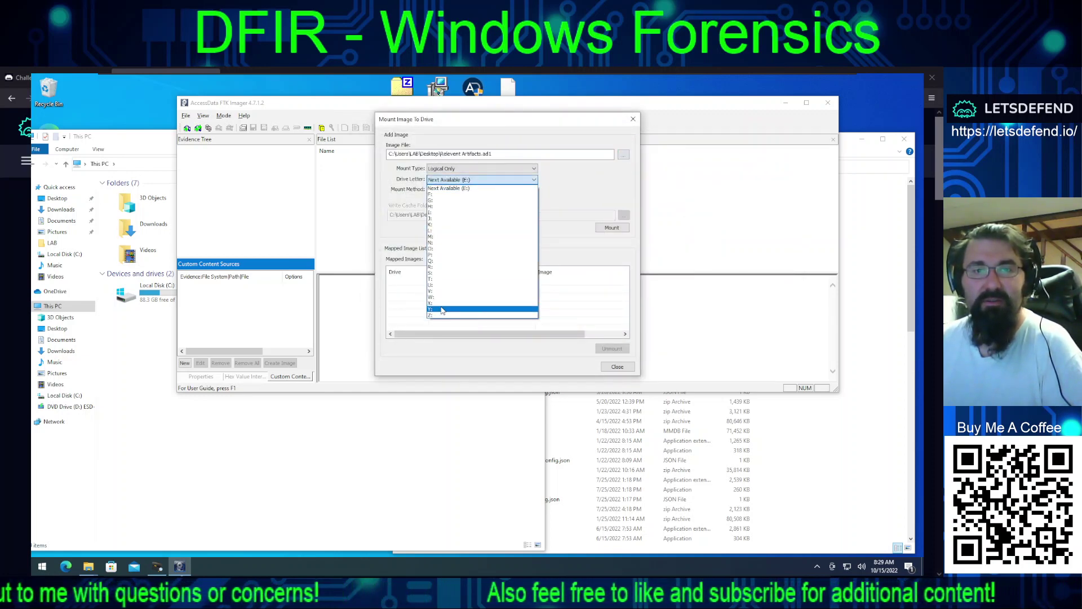
{"action": "left_click", "coordinate": [441, 305]}
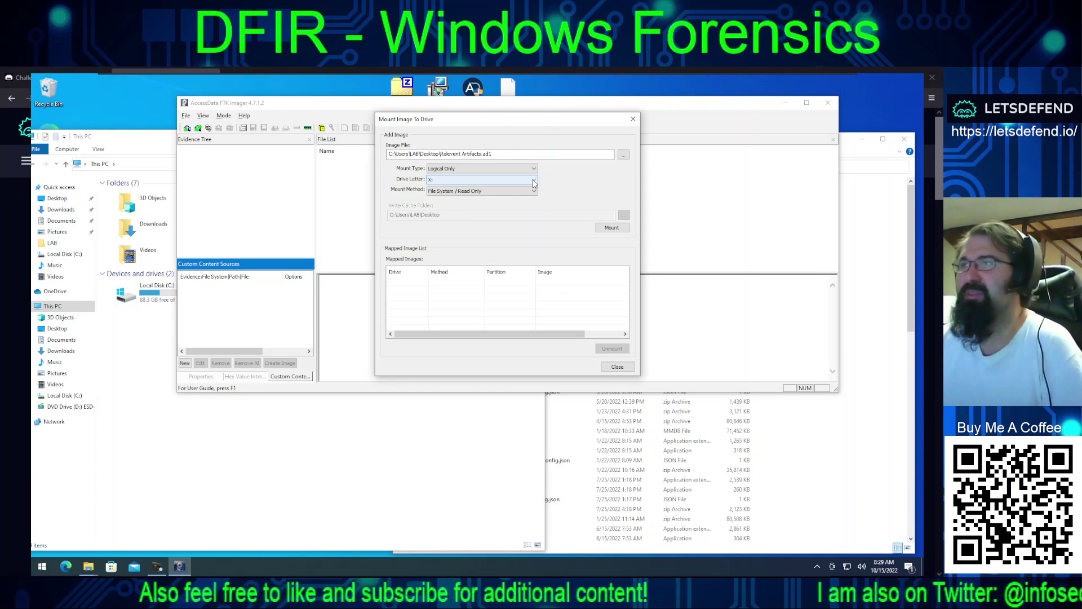
{"action": "left_click", "coordinate": [612, 227]}
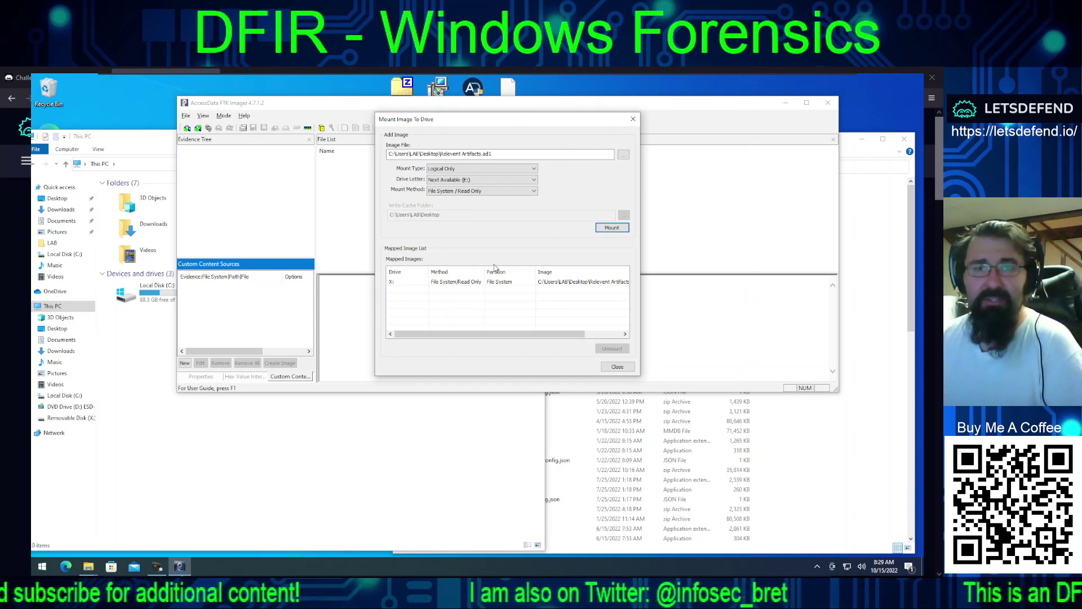
{"action": "left_click", "coordinate": [396, 282]}
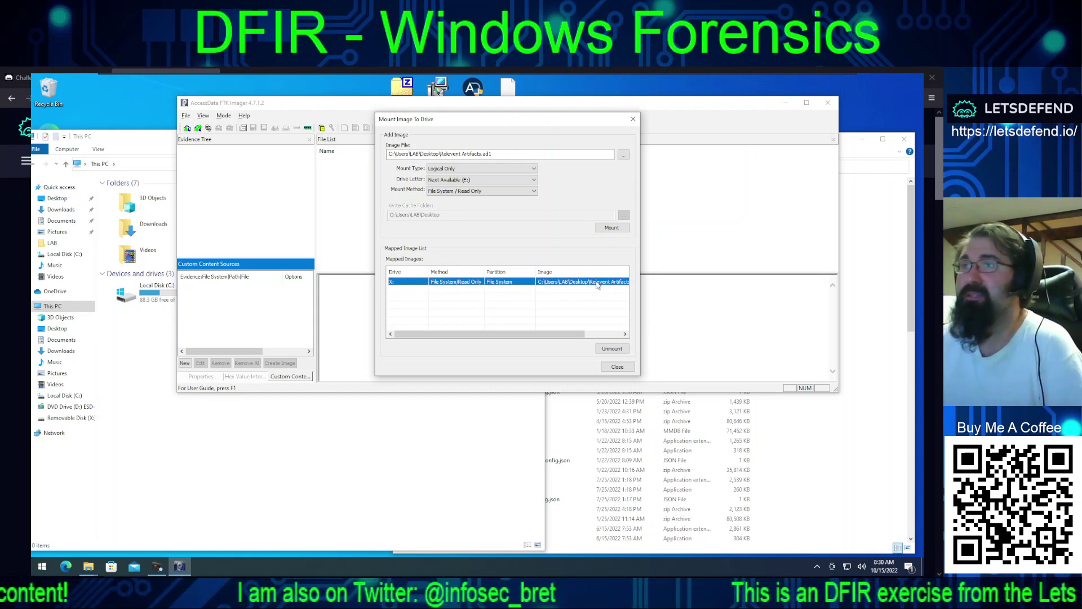
{"action": "left_click", "coordinate": [611, 367]}
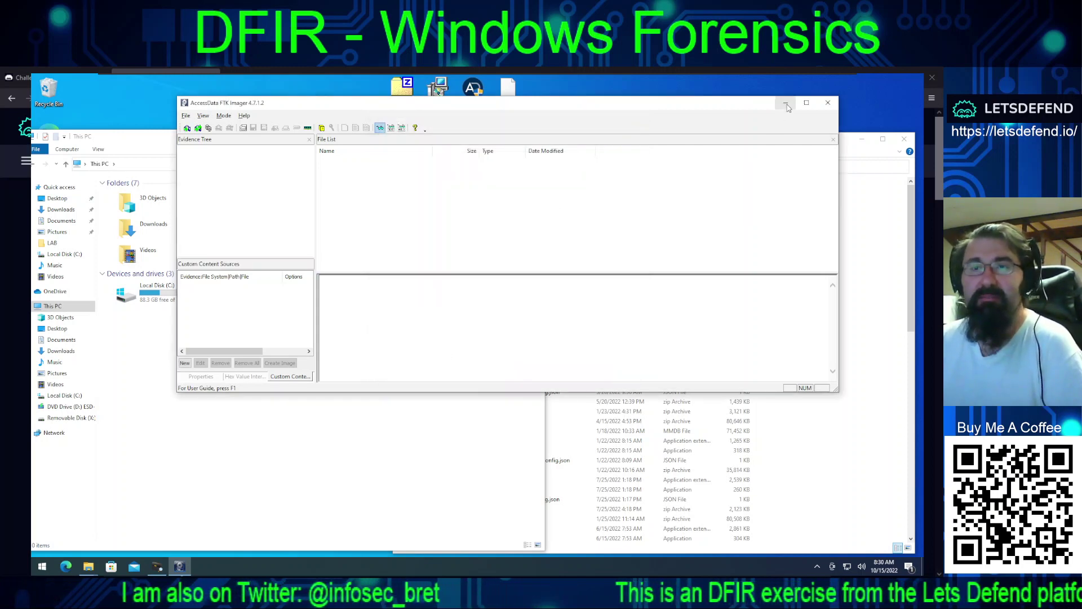
{"action": "left_click", "coordinate": [786, 105]}
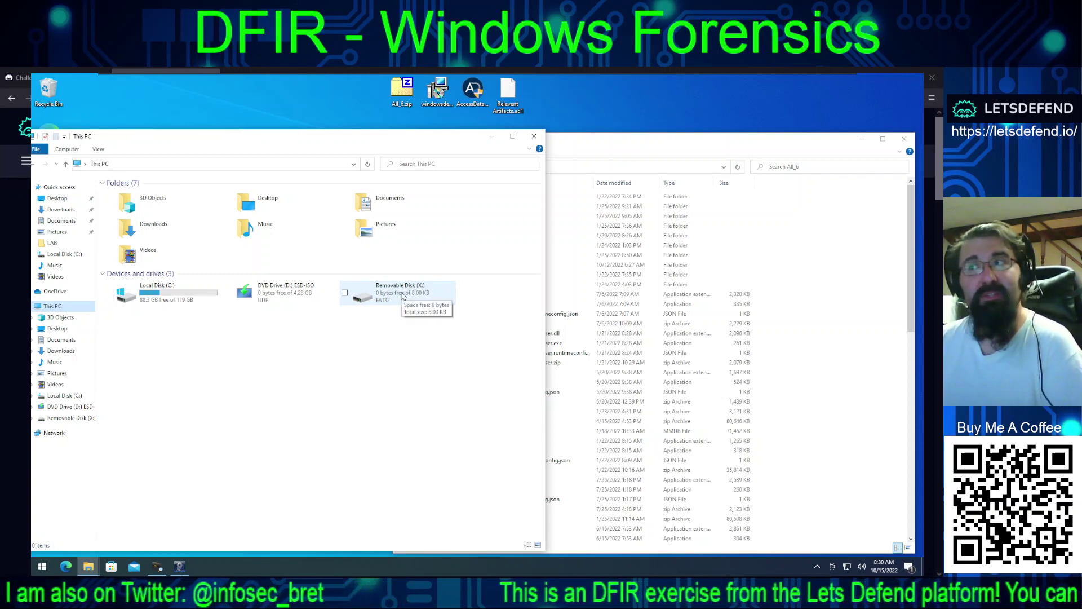
Step: Browse the mounted X: drive through the partition and [root] folders to the user profile folder inside Users
{"action": "double_click", "coordinate": [403, 297]}
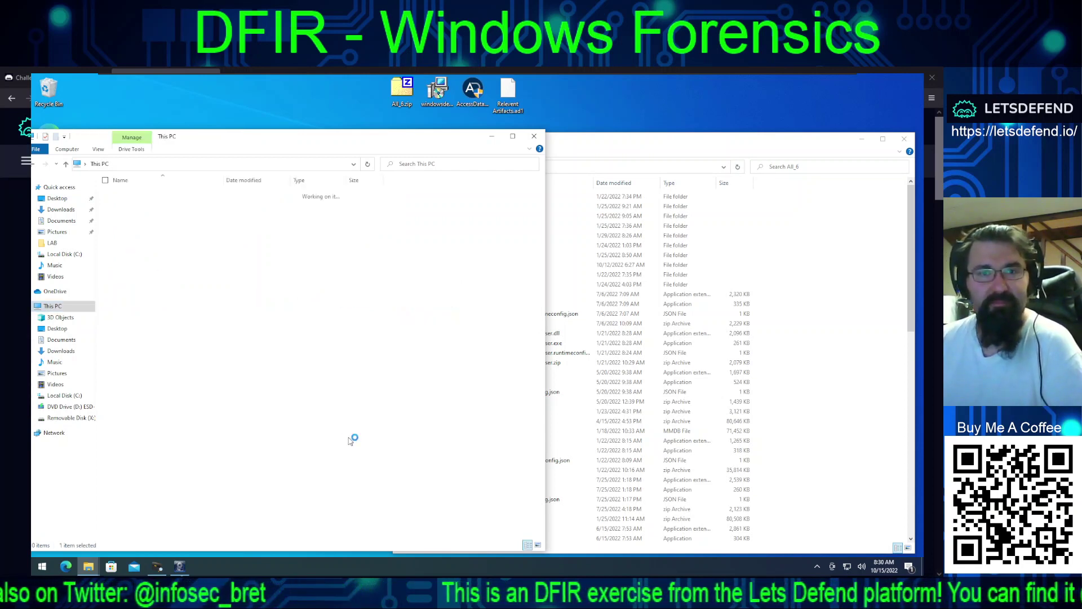
{"action": "left_click", "coordinate": [145, 195]}
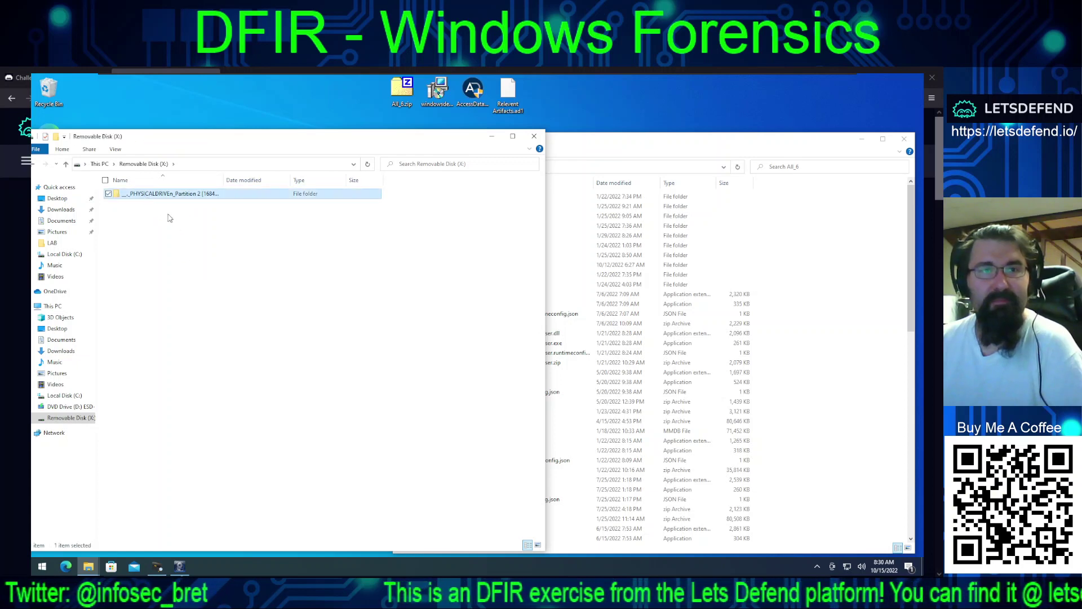
{"action": "key", "text": "Return"}
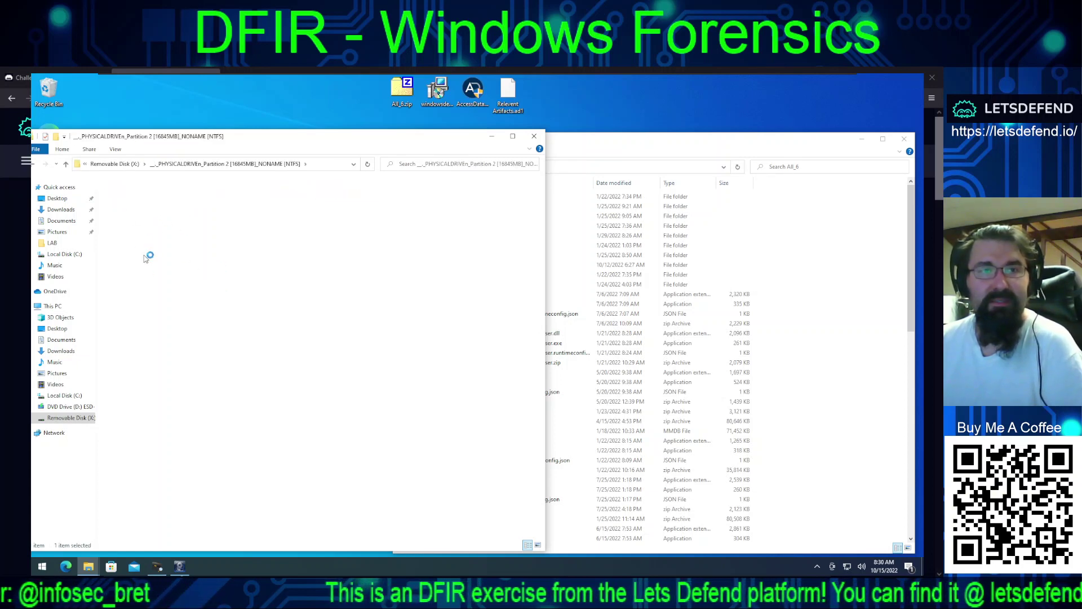
{"action": "key", "text": "Return"}
{"action": "left_click", "coordinate": [126, 203]}
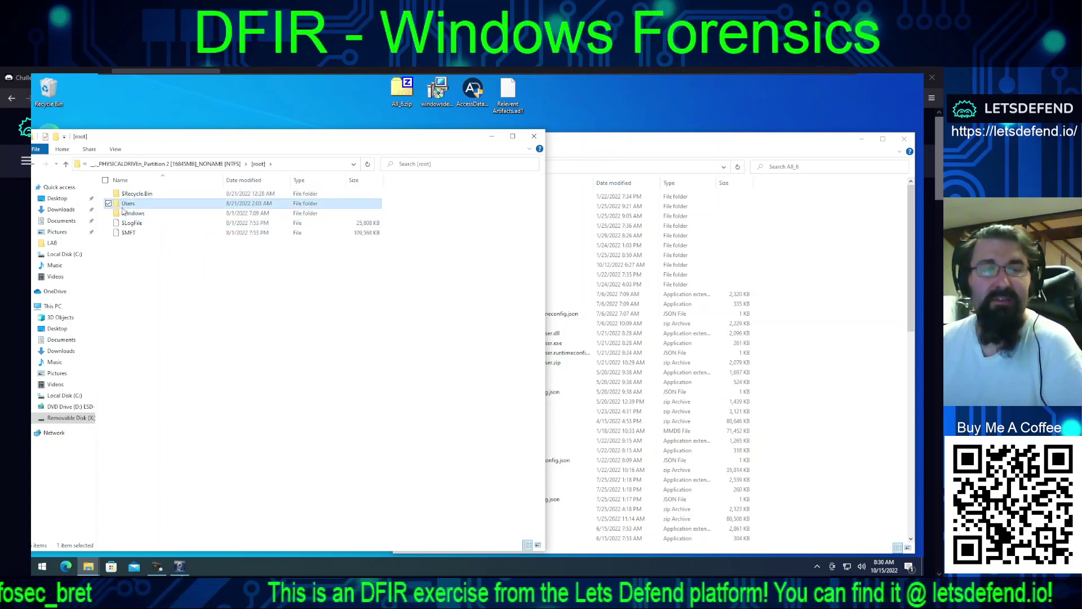
{"action": "key", "text": "Return"}
{"action": "left_click", "coordinate": [146, 196]}
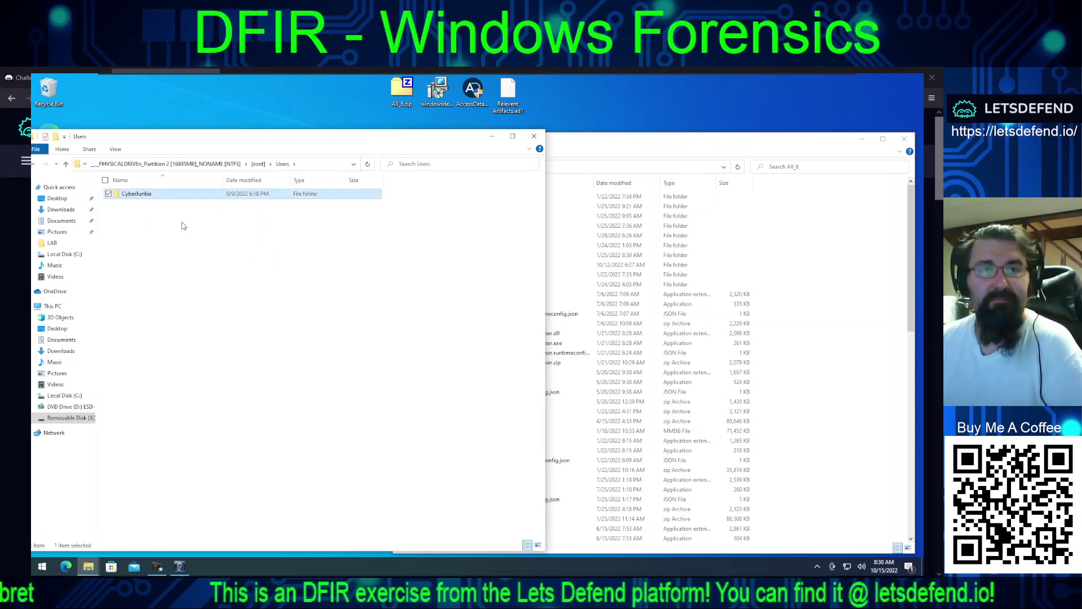
{"action": "key", "text": "Return"}
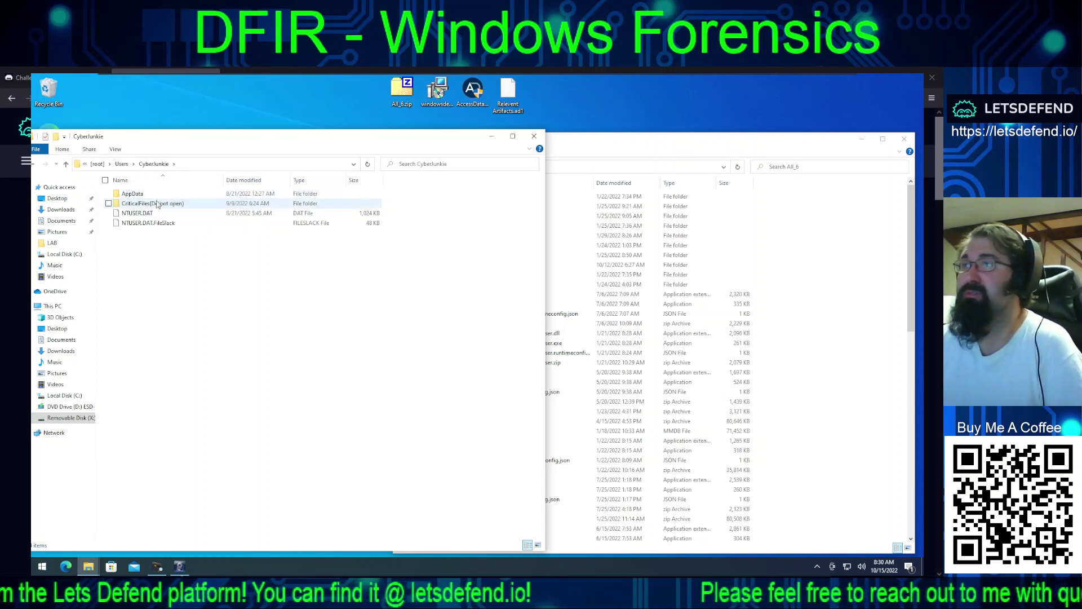
{"action": "mouse_move", "coordinate": [157, 205]}
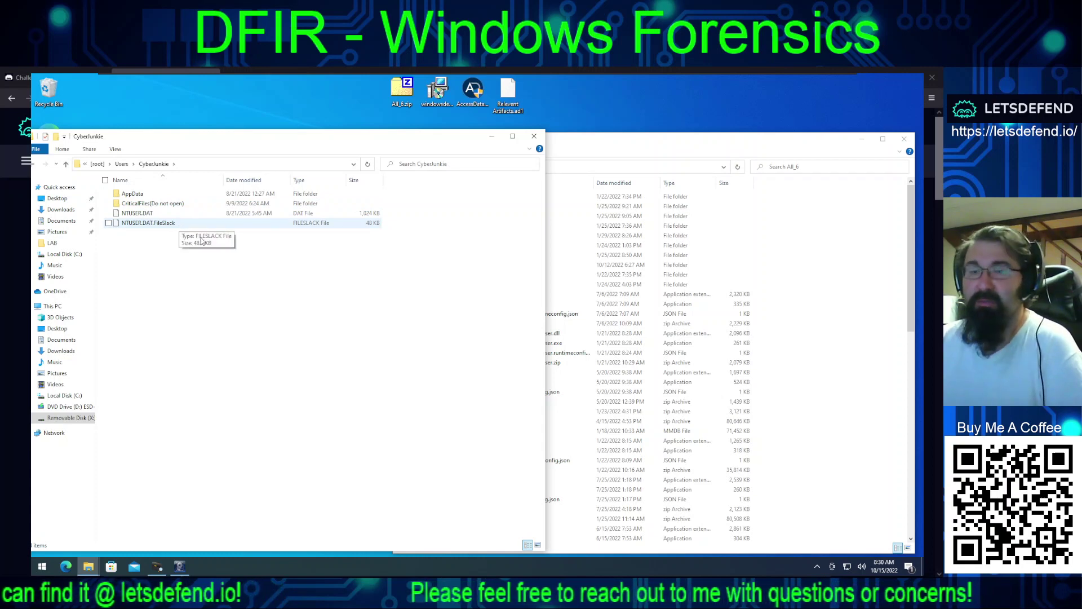
Step: Open the ShellBagsExplorer folder inside All_6 and launch ShellBagsExplorer.exe
{"action": "left_click", "coordinate": [818, 333]}
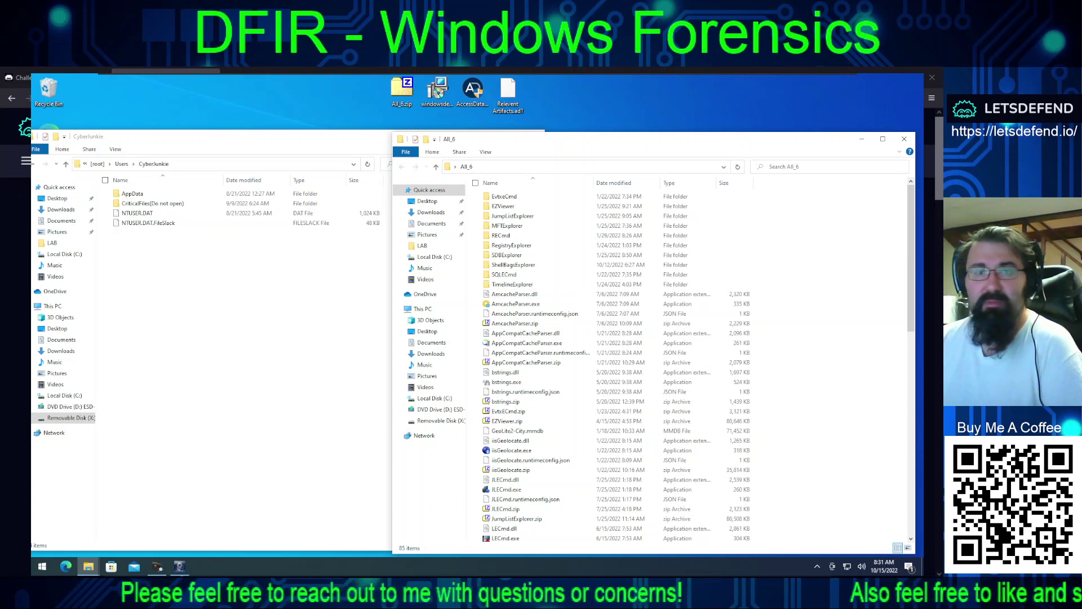
{"action": "left_click", "coordinate": [510, 265]}
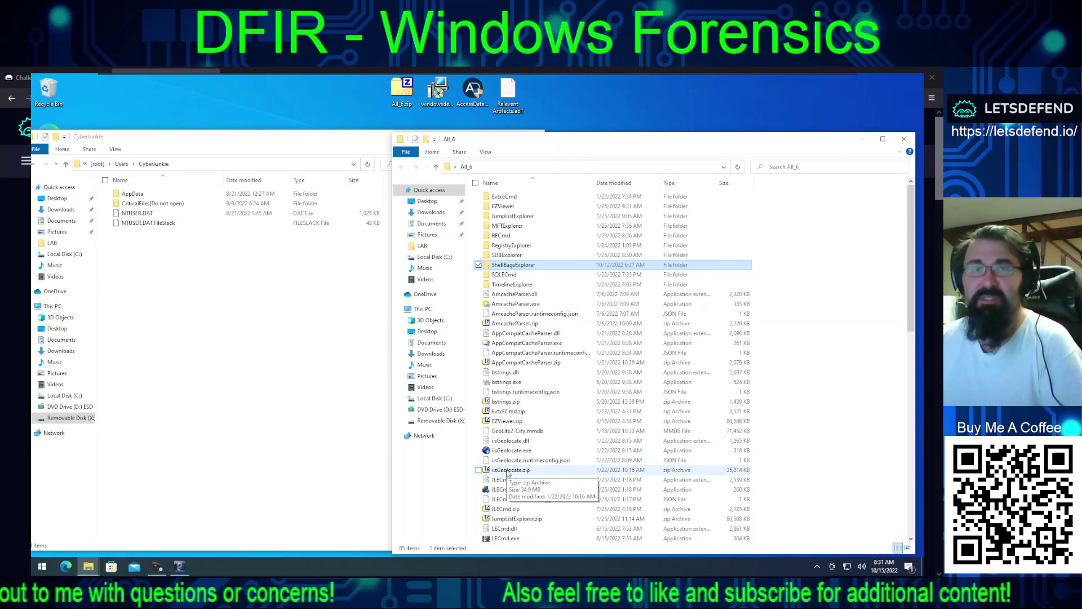
{"action": "double_click", "coordinate": [508, 265]}
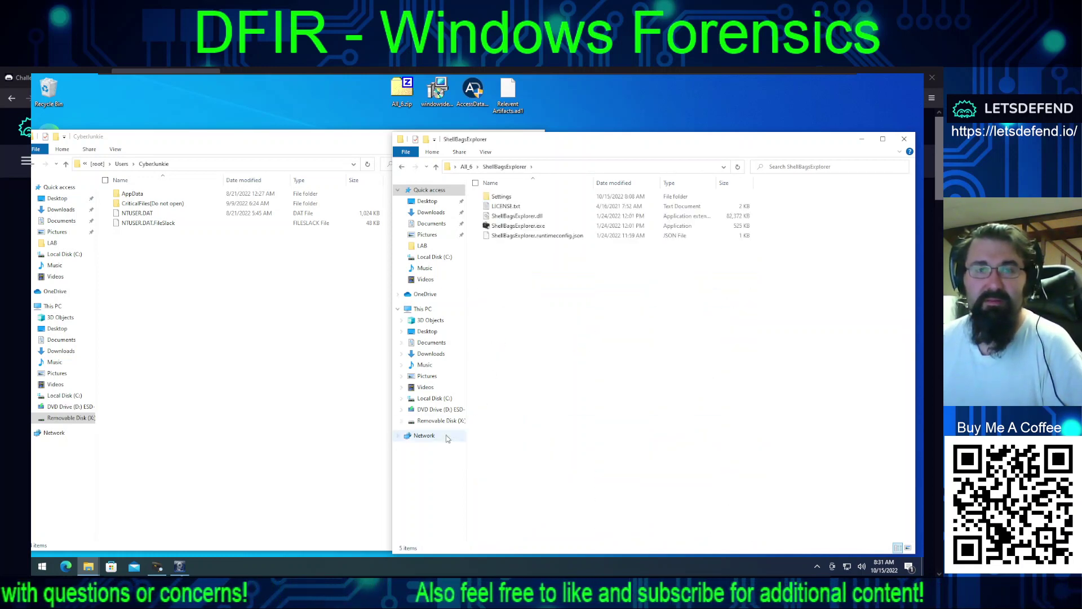
{"action": "left_click", "coordinate": [515, 226]}
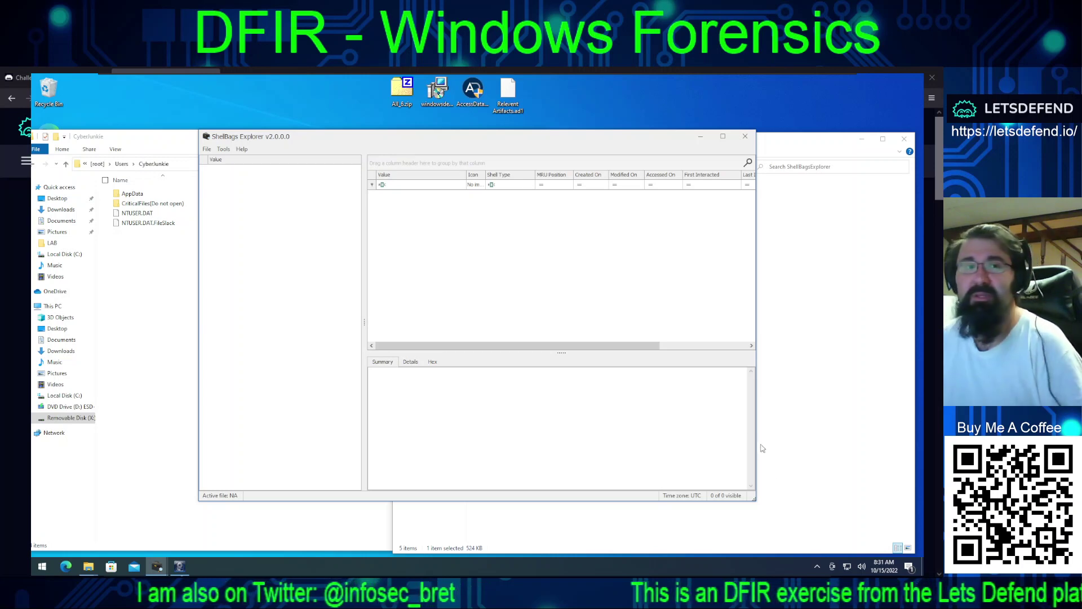
Step: Try to load UsrClass.dat from the profile's AppData\Local\Microsoft\Windows folder as an offline hive, and dismiss the message window
{"action": "left_click", "coordinate": [207, 148]}
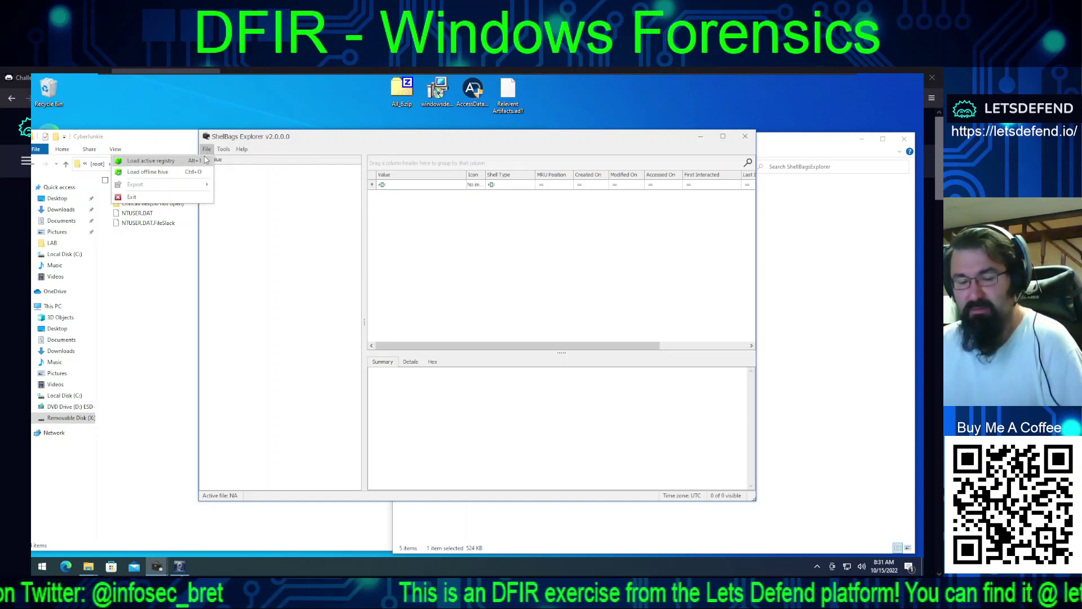
{"action": "left_click", "coordinate": [149, 171]}
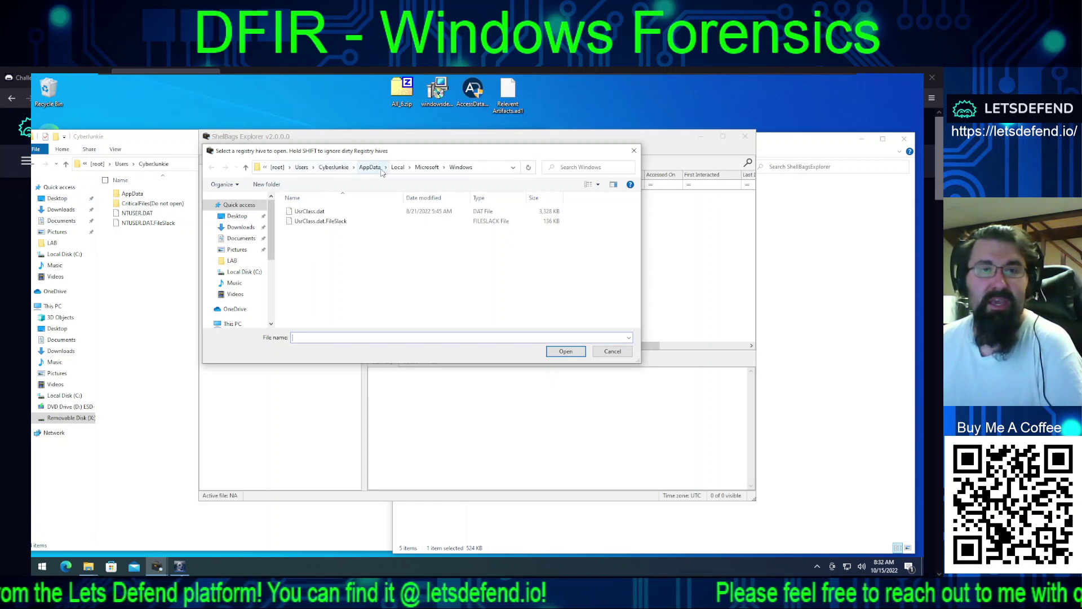
{"action": "double_click", "coordinate": [321, 212]}
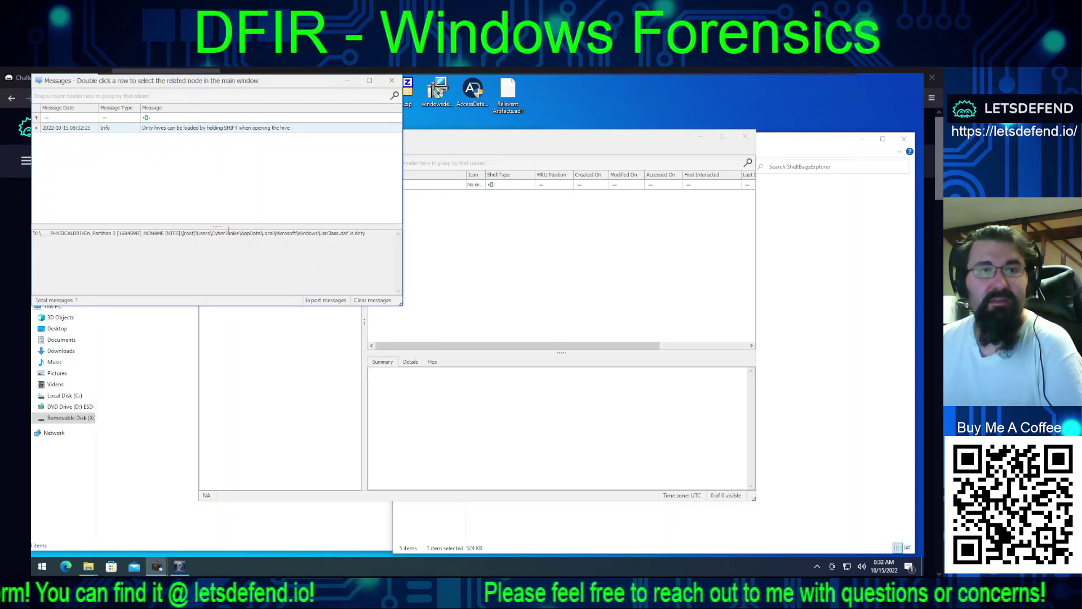
{"action": "left_click", "coordinate": [391, 80]}
Step: Load UsrClass.dat as an offline hive in ShellBags Explorer, overriding the dirty hive check
{"action": "left_click", "coordinate": [208, 149]}
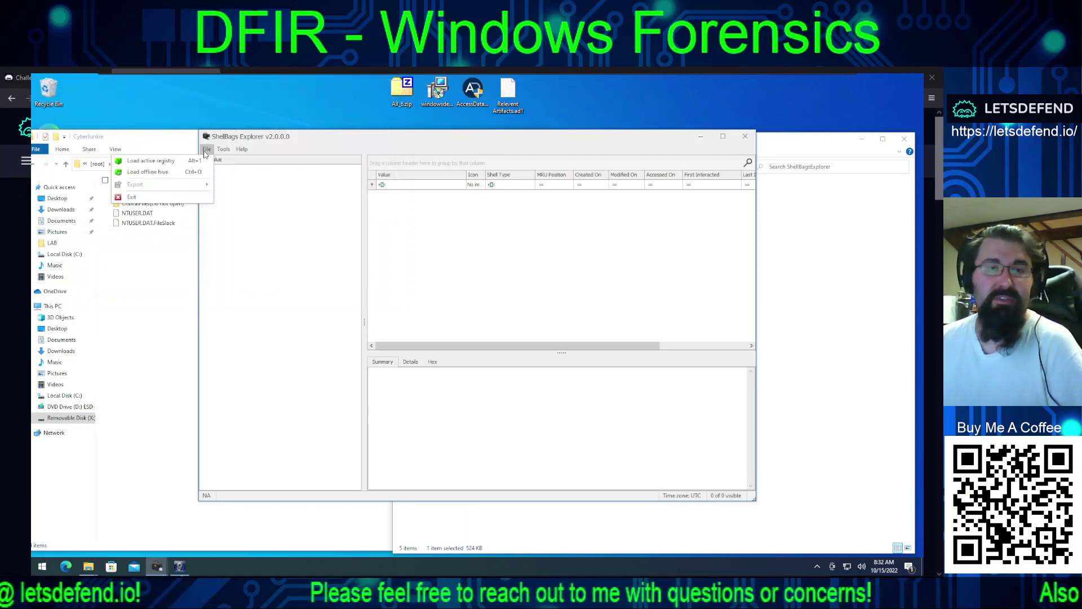
{"action": "left_click", "coordinate": [207, 149]}
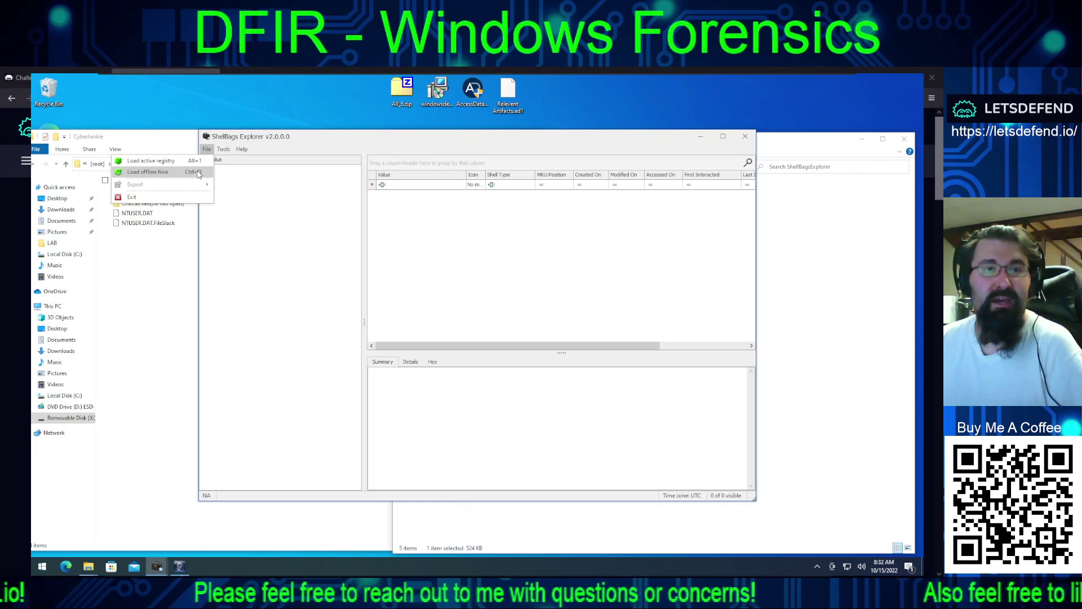
{"action": "left_click", "coordinate": [199, 173]}
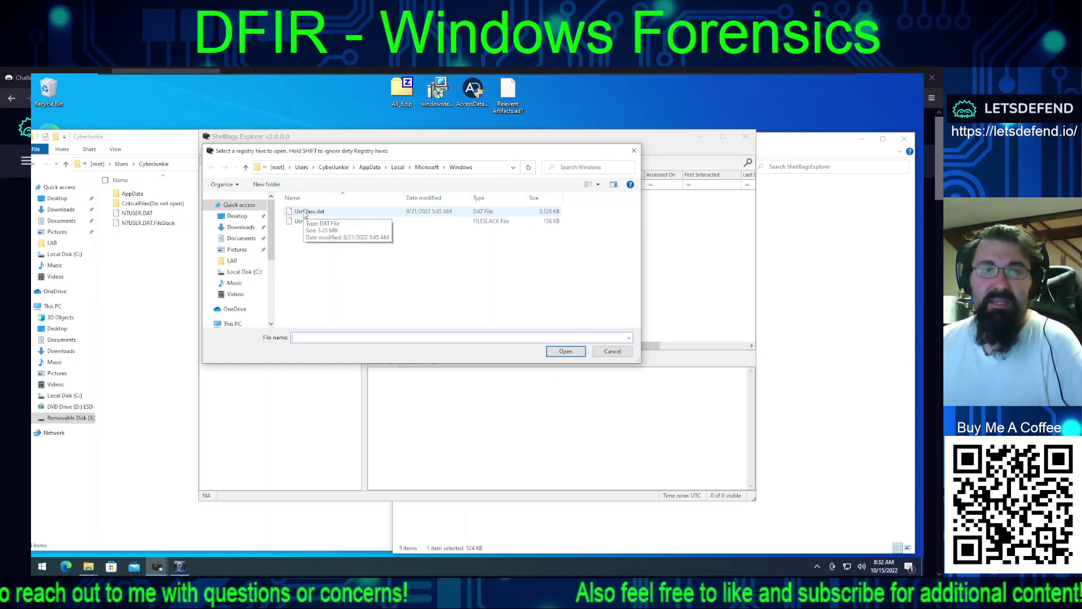
{"action": "left_click", "coordinate": [304, 214]}
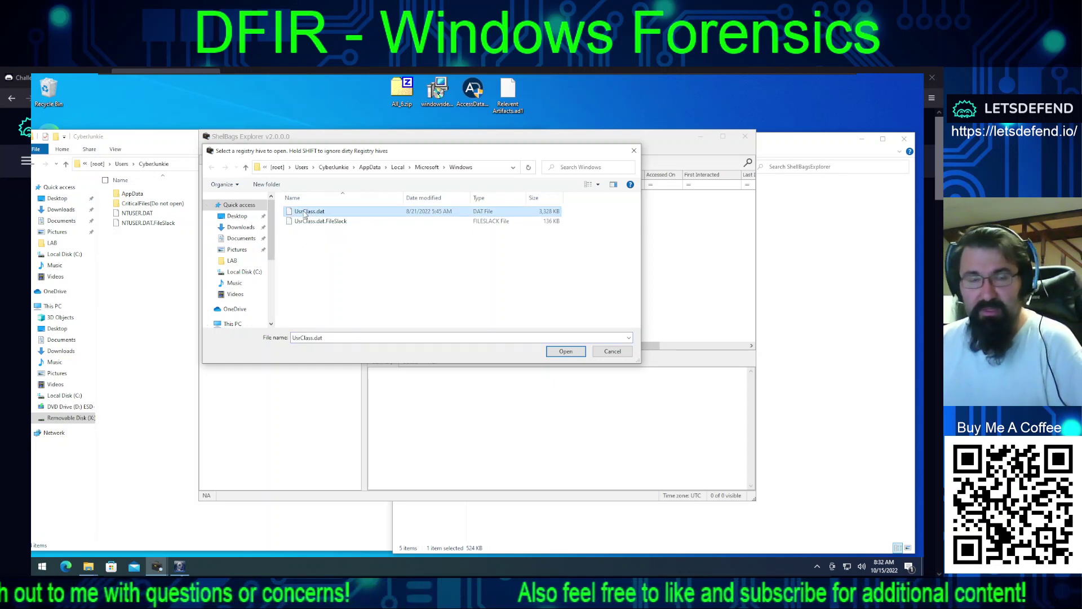
{"action": "left_click", "coordinate": [564, 351]}
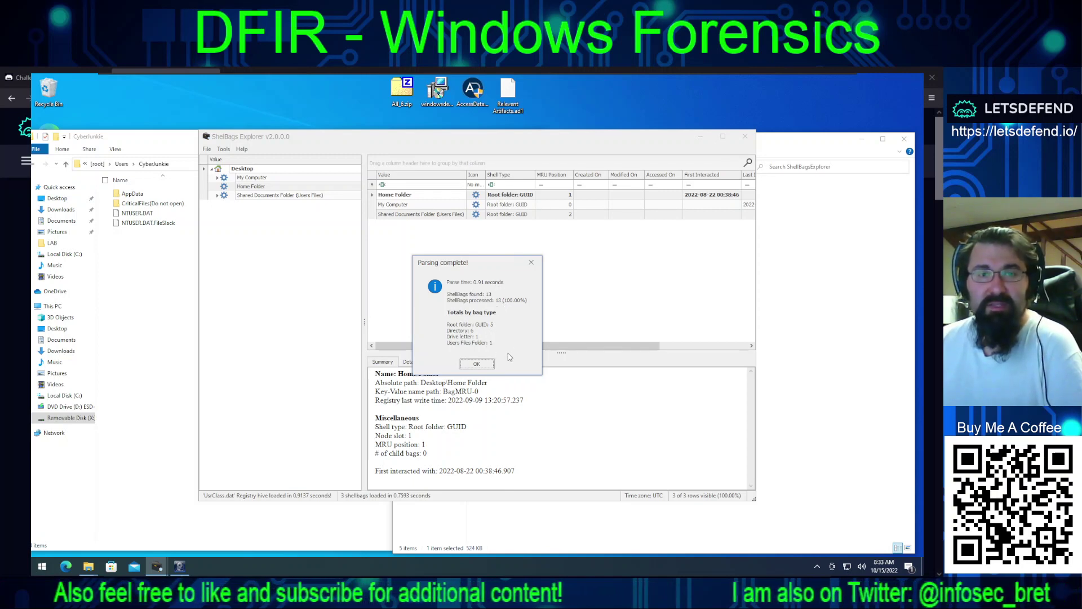
Step: Close the parsing summary, expand My Computer, Downloads and the shared documents node in the shellbag tree, and inspect MailDownloads
{"action": "left_click", "coordinate": [475, 364]}
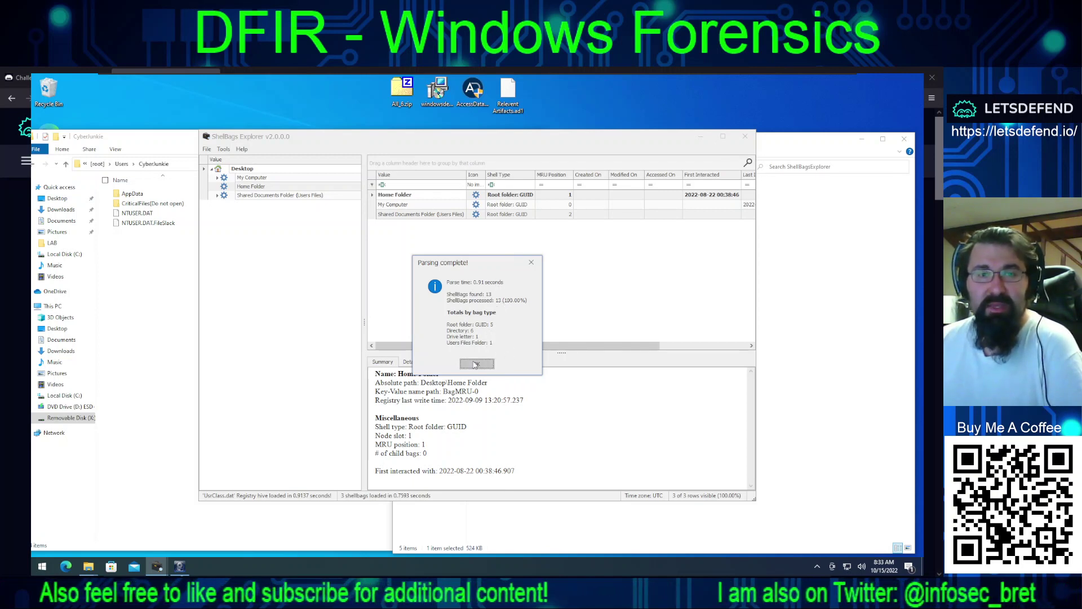
{"action": "left_click", "coordinate": [216, 196]}
{"action": "left_click", "coordinate": [217, 178]}
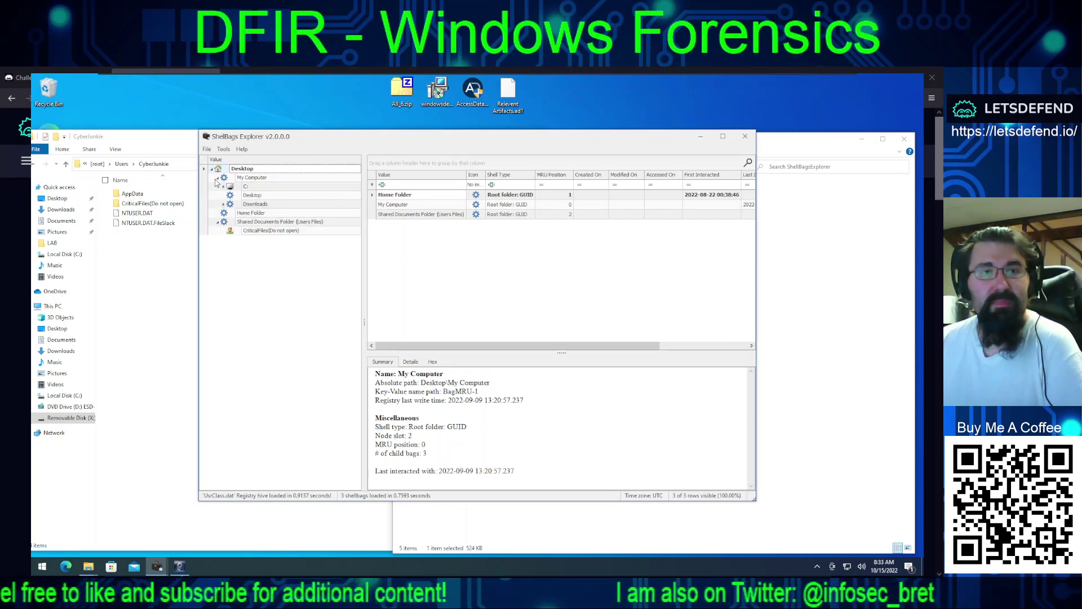
{"action": "left_click", "coordinate": [224, 204]}
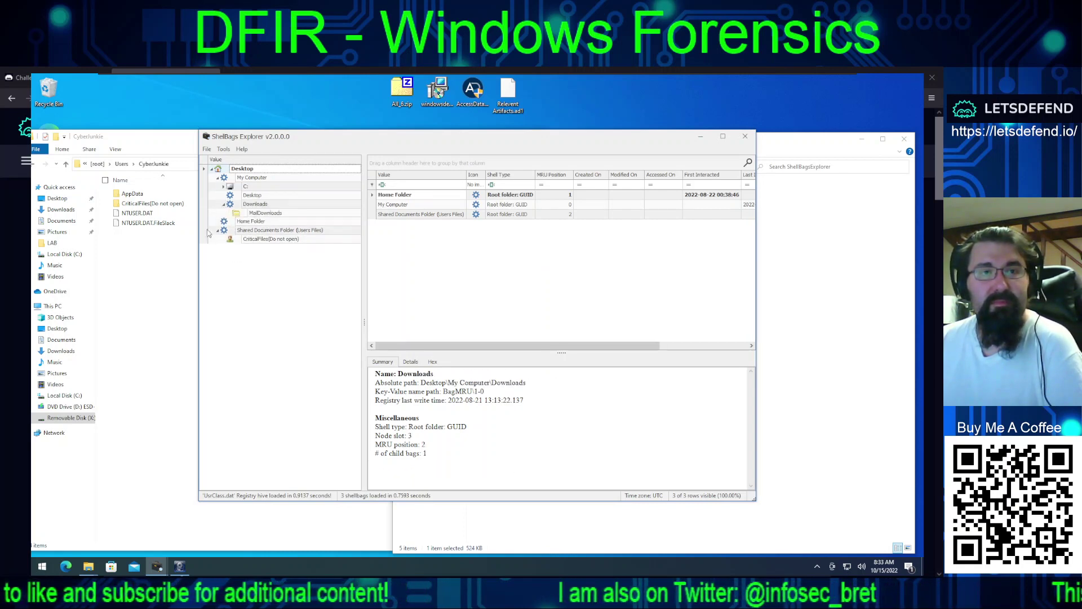
{"action": "left_click", "coordinate": [255, 205]}
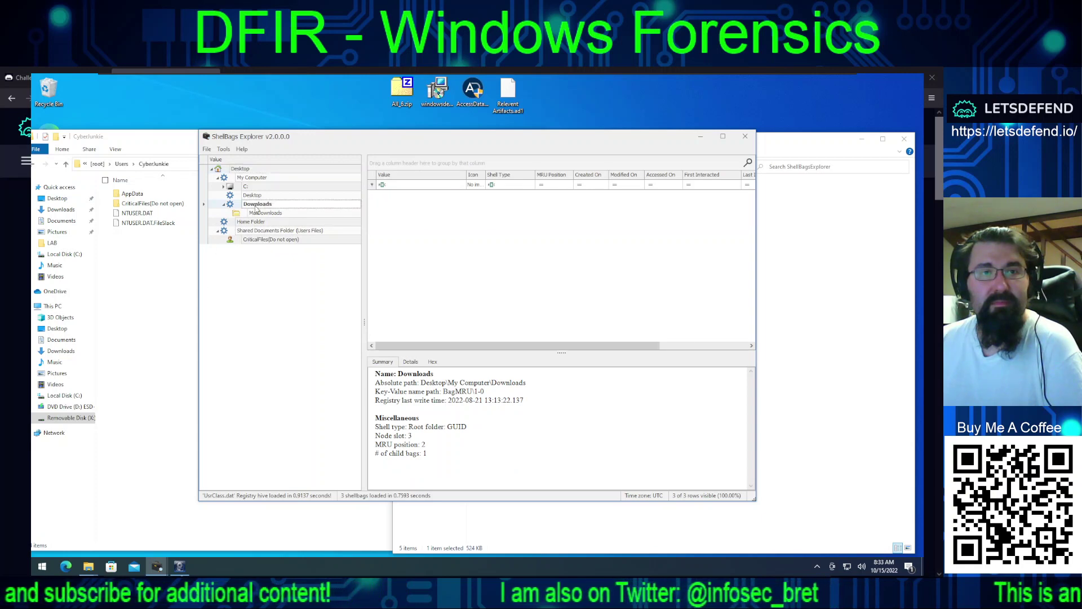
{"action": "left_click", "coordinate": [262, 214]}
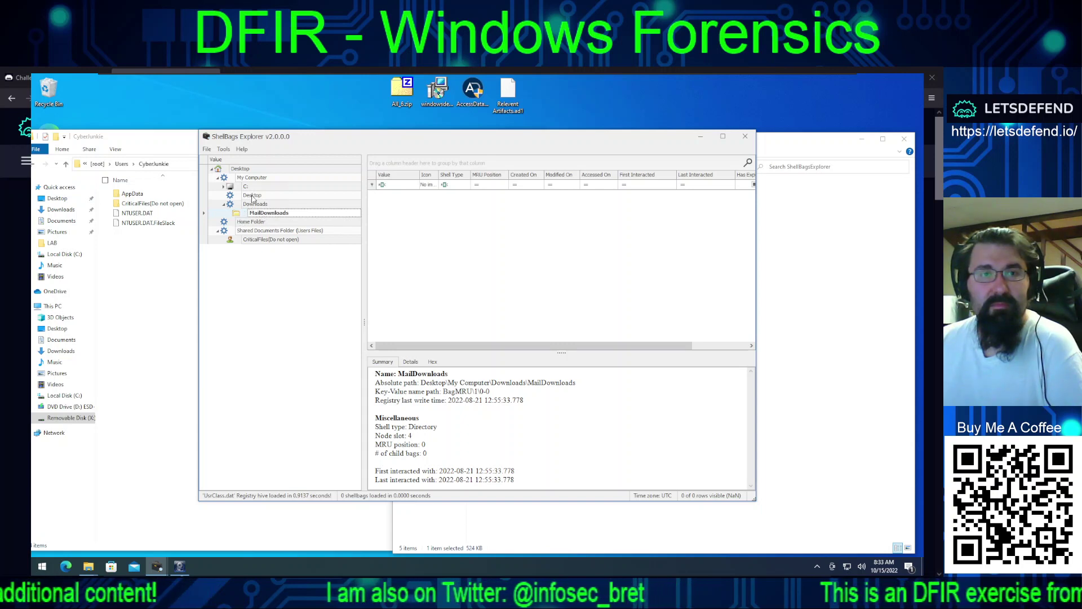
Step: Compare the shellbag details of Desktop, the C: drive, Downloads and MailDownloads under My Computer
{"action": "left_click", "coordinate": [253, 196]}
{"action": "left_click", "coordinate": [246, 187]}
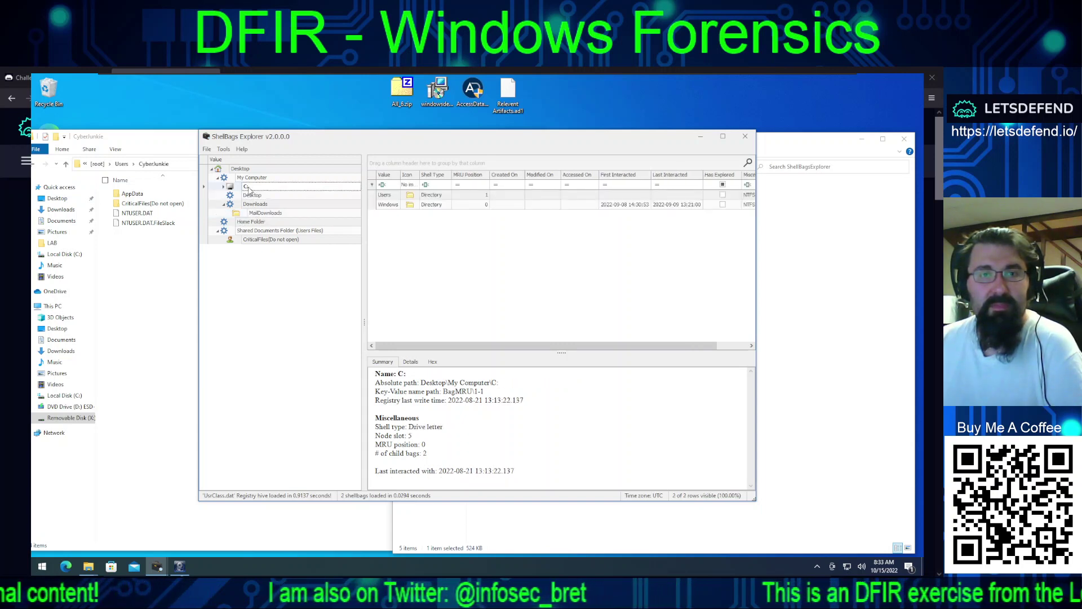
{"action": "left_click", "coordinate": [253, 196]}
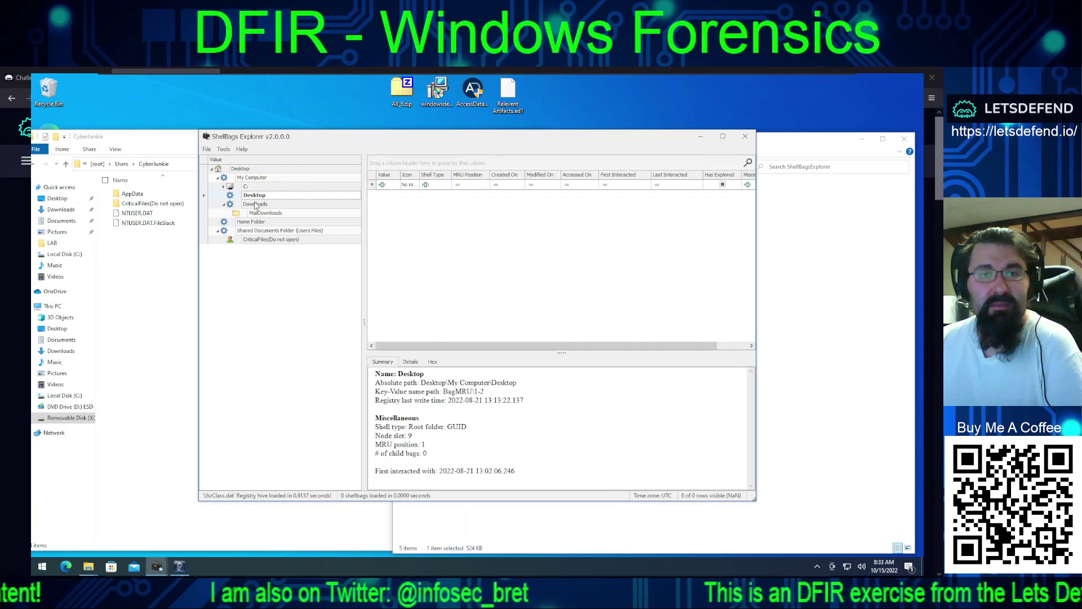
{"action": "left_click", "coordinate": [256, 205]}
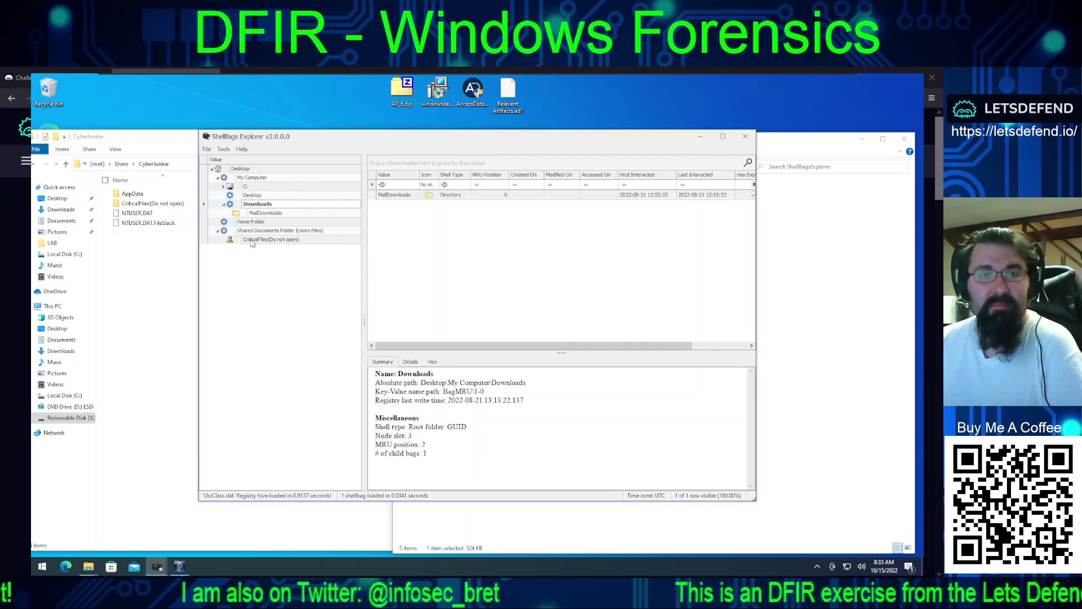
{"action": "left_click", "coordinate": [265, 213]}
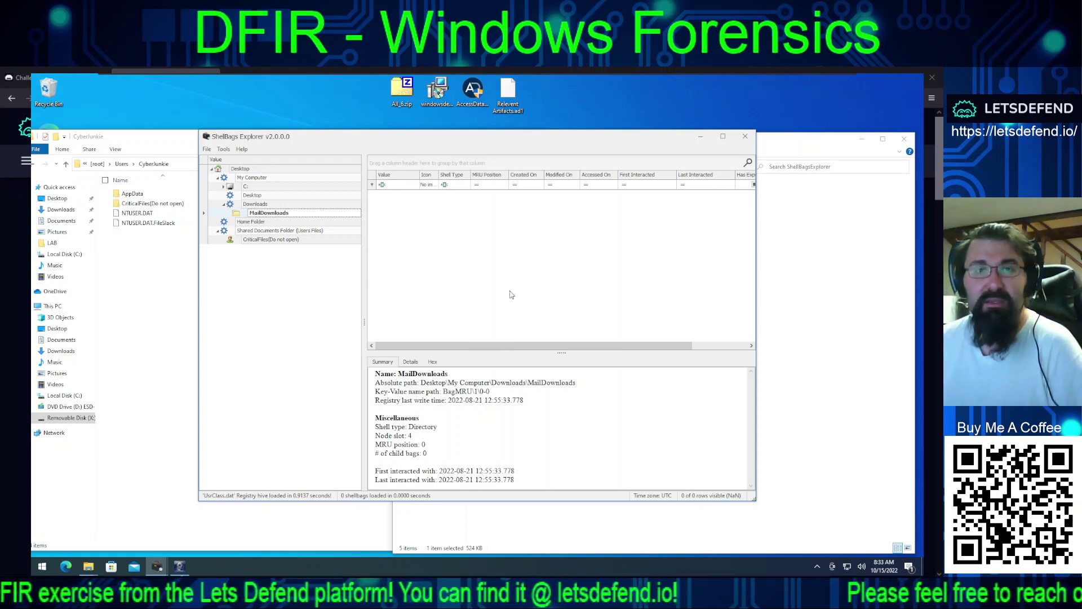
Step: Examine the absolute path of MailDownloads in its summary, highlighting the Downloads\MailDownloads part
{"action": "left_click", "coordinate": [704, 348]}
{"action": "left_click_drag", "start_coordinate": [621, 346], "coordinate": [423, 386]}
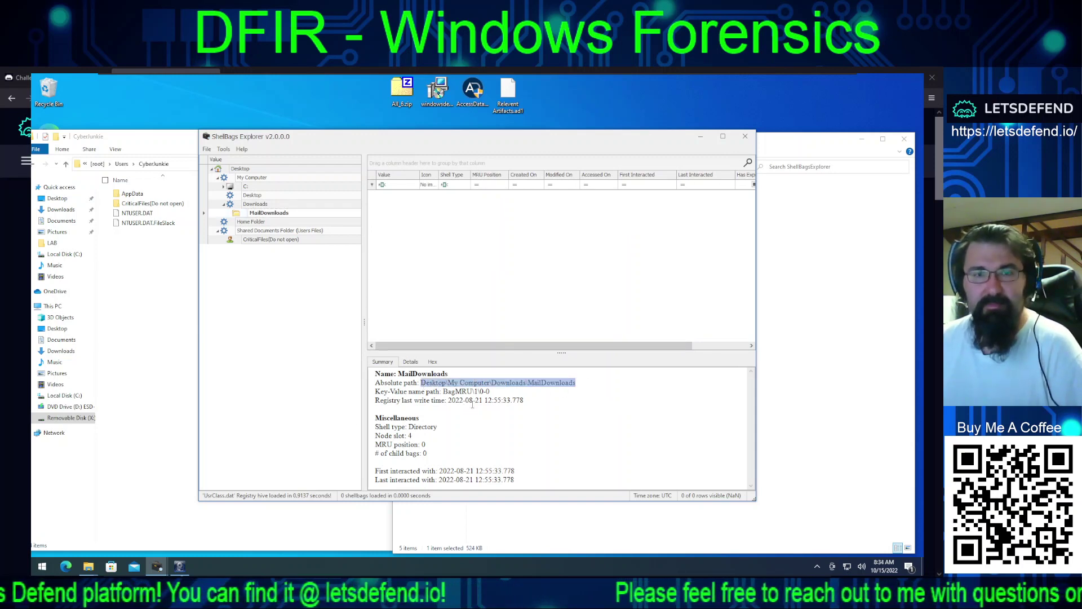
{"action": "left_click", "coordinate": [492, 383]}
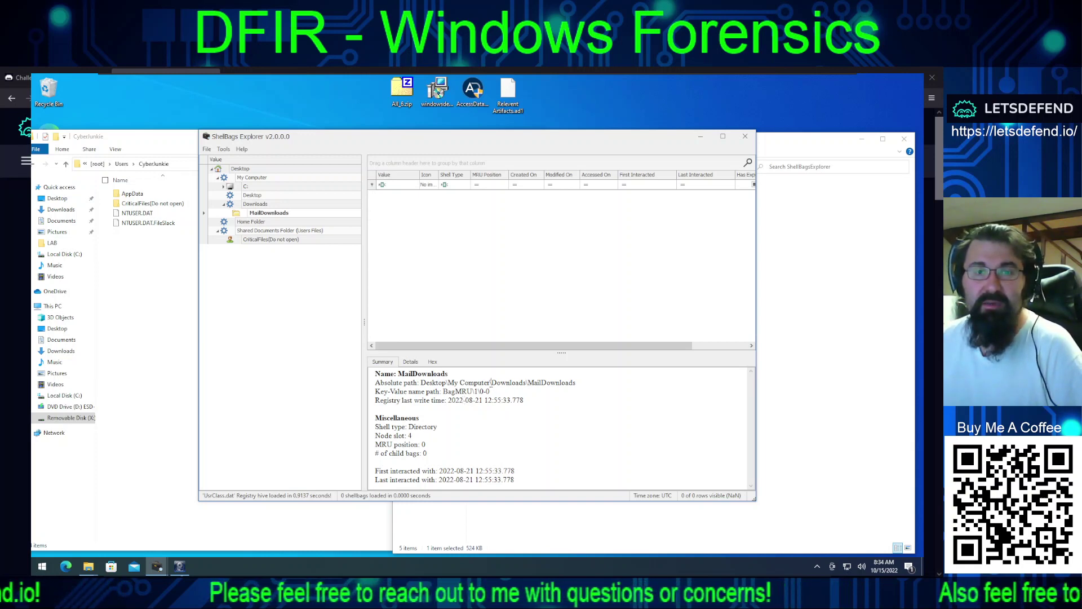
{"action": "left_click_drag", "start_coordinate": [491, 383], "coordinate": [577, 386]}
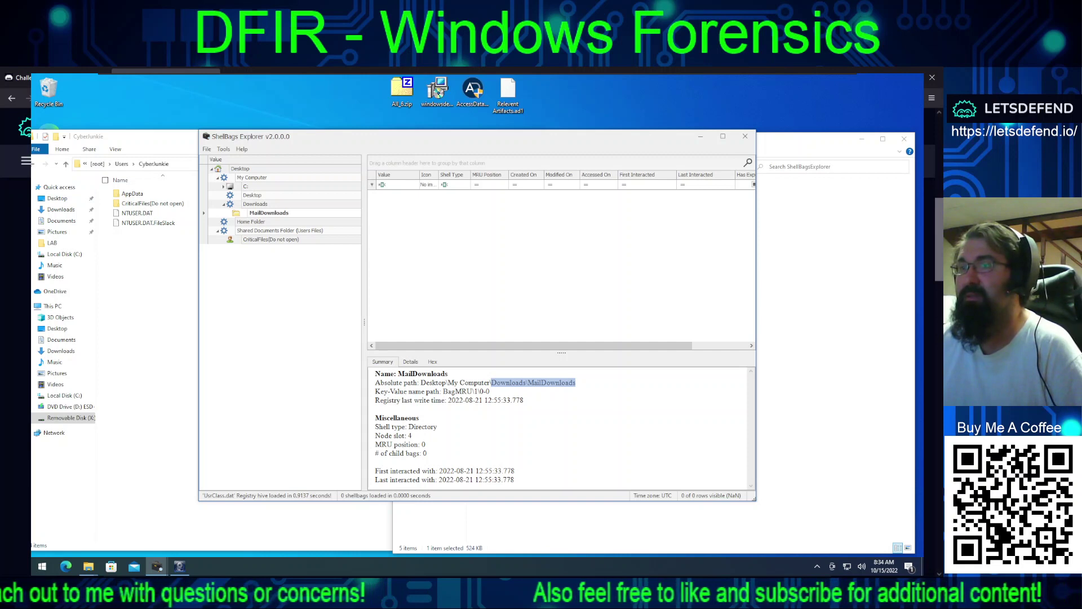
Step: Switch to the LetsDefend challenge page and start the Question 1 answer with C:\Users\ and the profile folder name, removing the stray Windows Forensics text
{"action": "key", "text": "alt+Tab"}
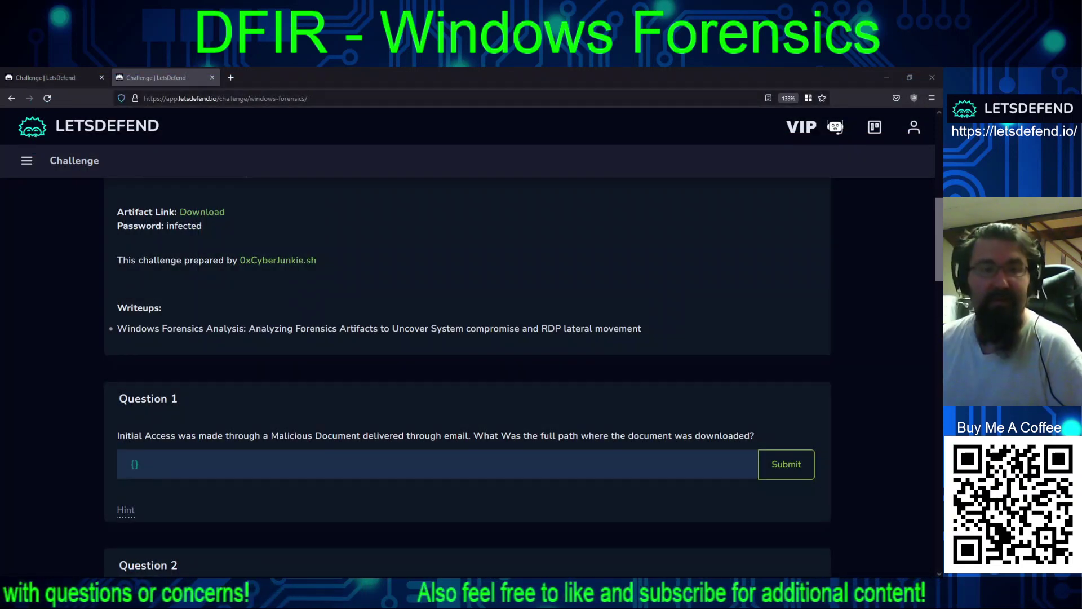
{"action": "type", "text": "C:"}
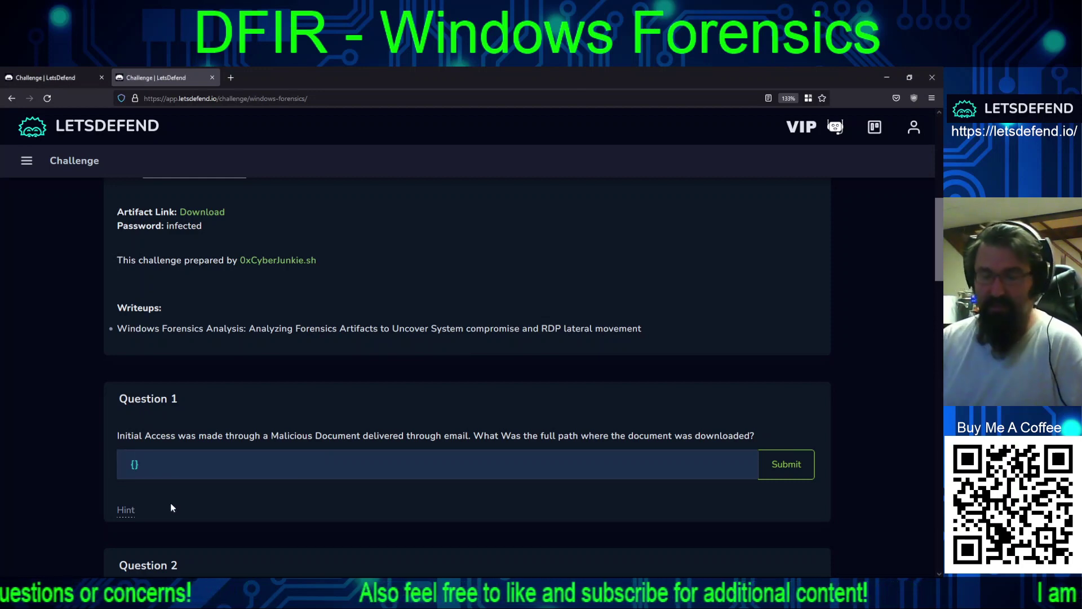
{"action": "type", "text": "\\Users\\"}
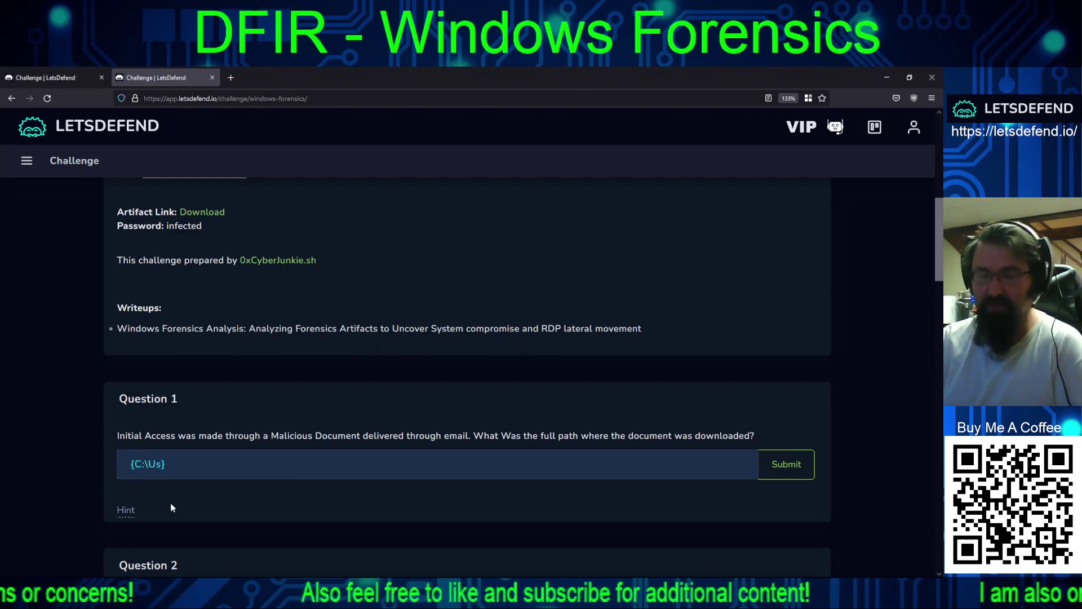
{"action": "type", "text": "CyberJunk"}
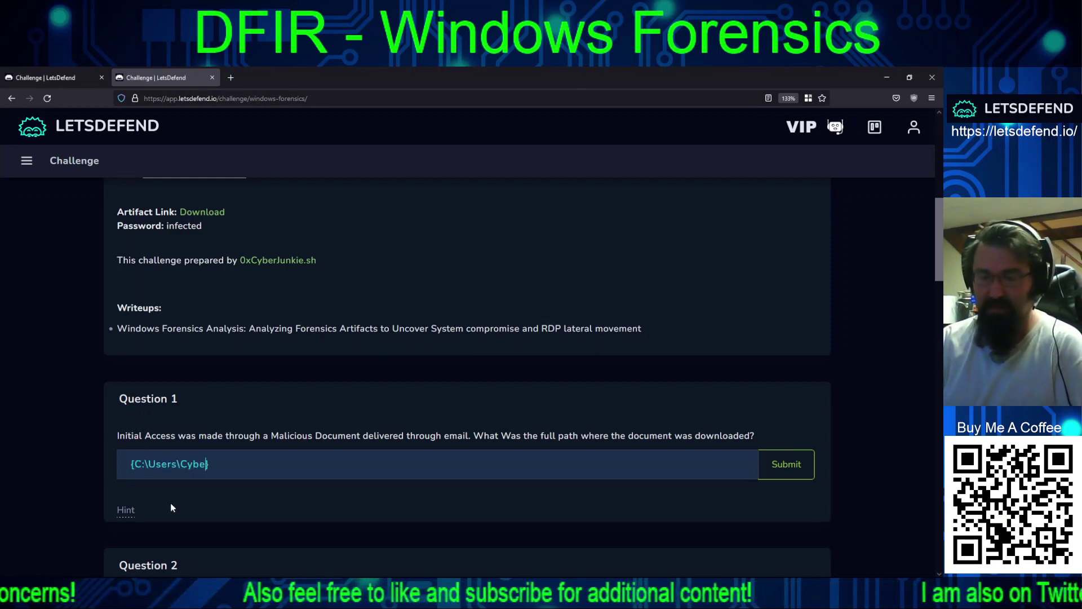
{"action": "type", "text": "ie\\Windows Forensics"}
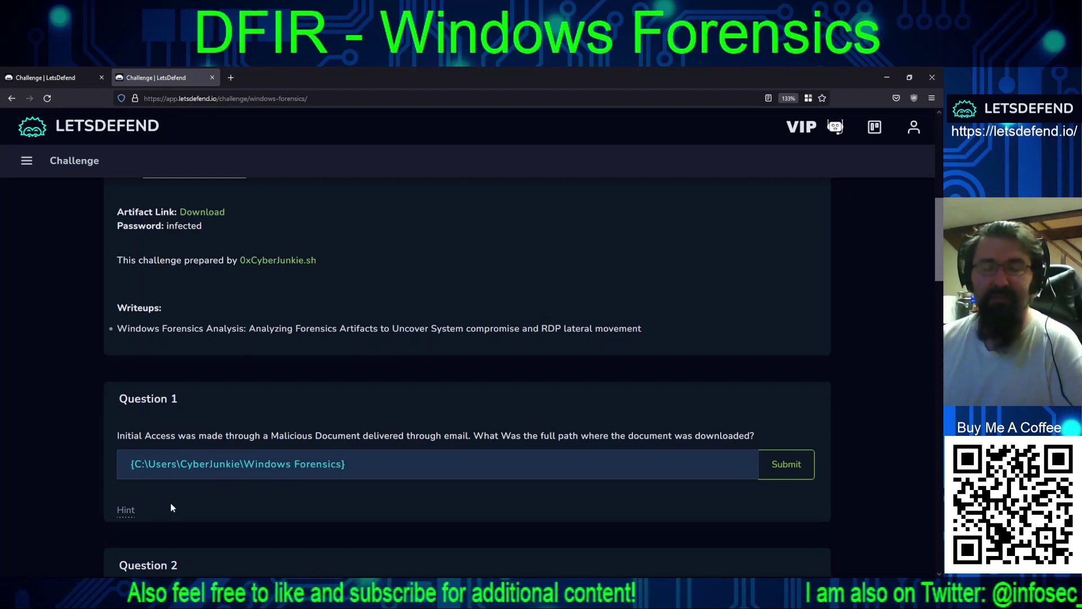
{"action": "key", "text": "BackSpace"}
{"action": "key", "text": "BackSpace"}
{"action": "key", "text": "BackSpace"}
{"action": "key", "text": "BackSpace"}
{"action": "key", "text": "BackSpace"}
{"action": "key", "text": "BackSpace"}
{"action": "key", "text": "BackSpace"}
{"action": "key", "text": "BackSpace"}
{"action": "key", "text": "BackSpace"}
{"action": "key", "text": "BackSpace"}
{"action": "key", "text": "BackSpace"}
{"action": "key", "text": "BackSpace"}
{"action": "key", "text": "BackSpace"}
{"action": "key", "text": "BackSpace"}
{"action": "key", "text": "BackSpace"}
{"action": "key", "text": "BackSpace"}
{"action": "key", "text": "BackSpace"}
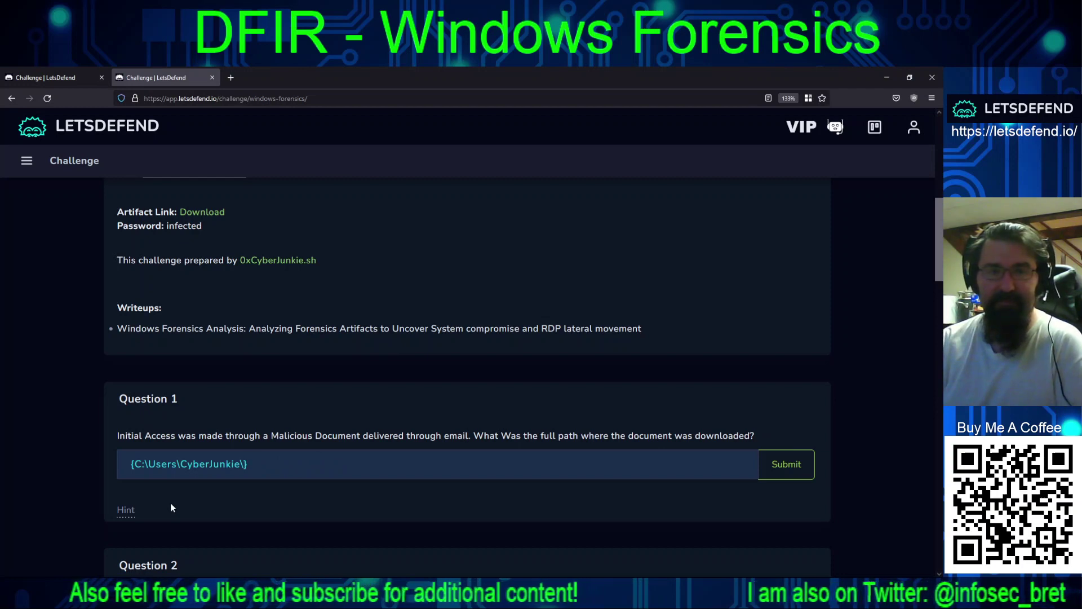
Step: Complete the Question 1 path with Downloads\MailDownloads and submit the answer
{"action": "type", "text": "Downloads\\"}
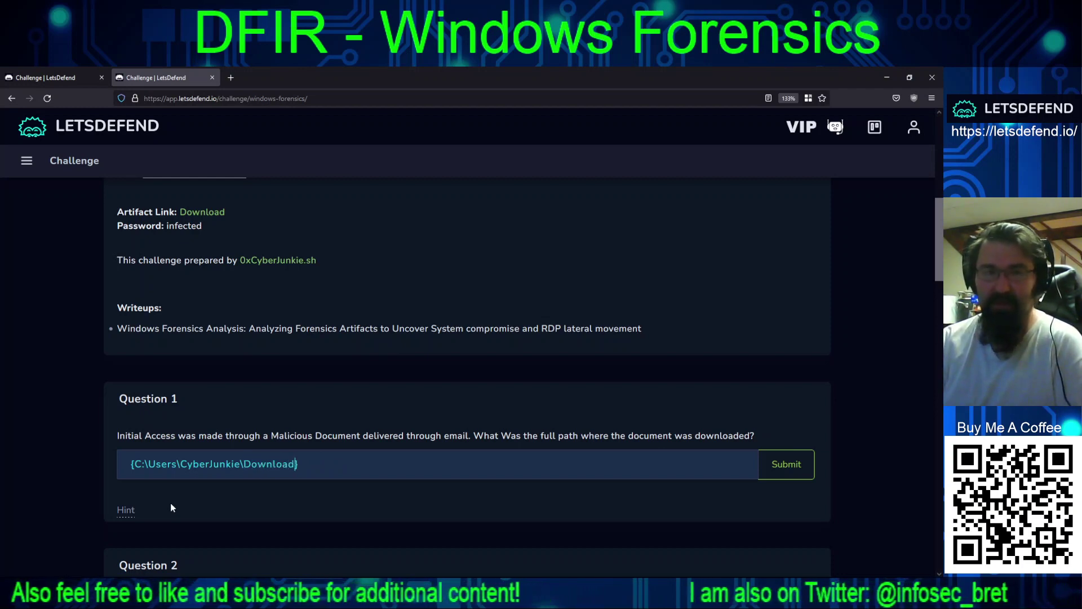
{"action": "type", "text": "MailDown"}
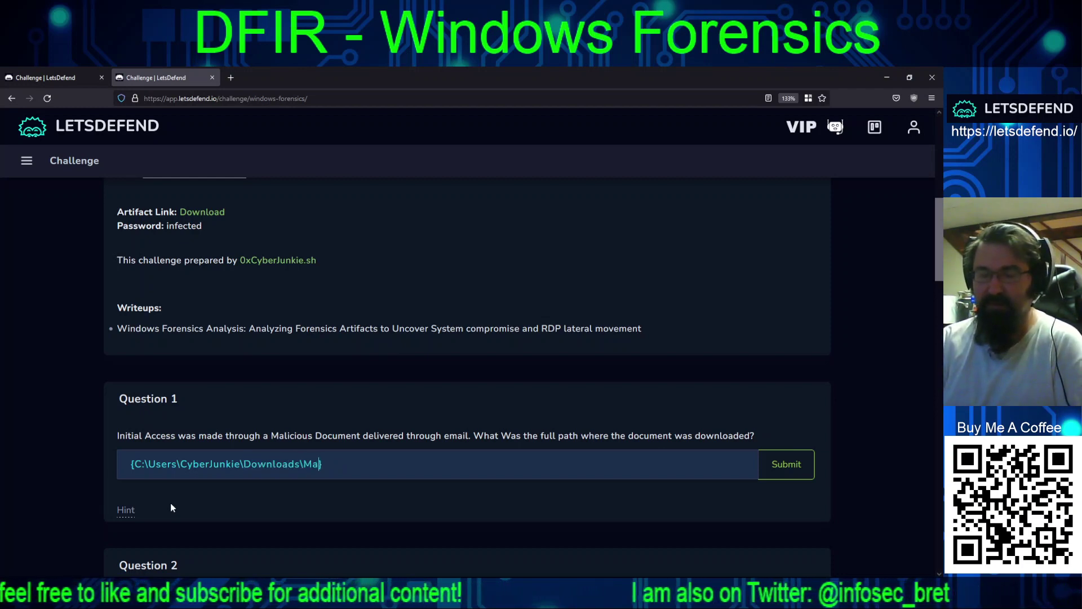
{"action": "type", "text": "loads"}
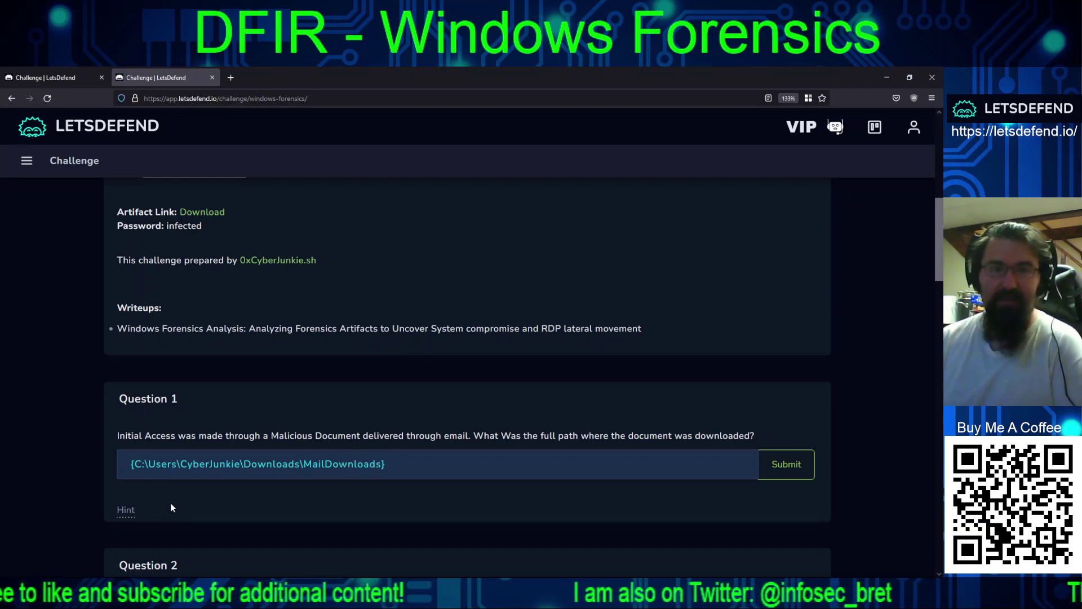
{"action": "key", "text": "Return"}
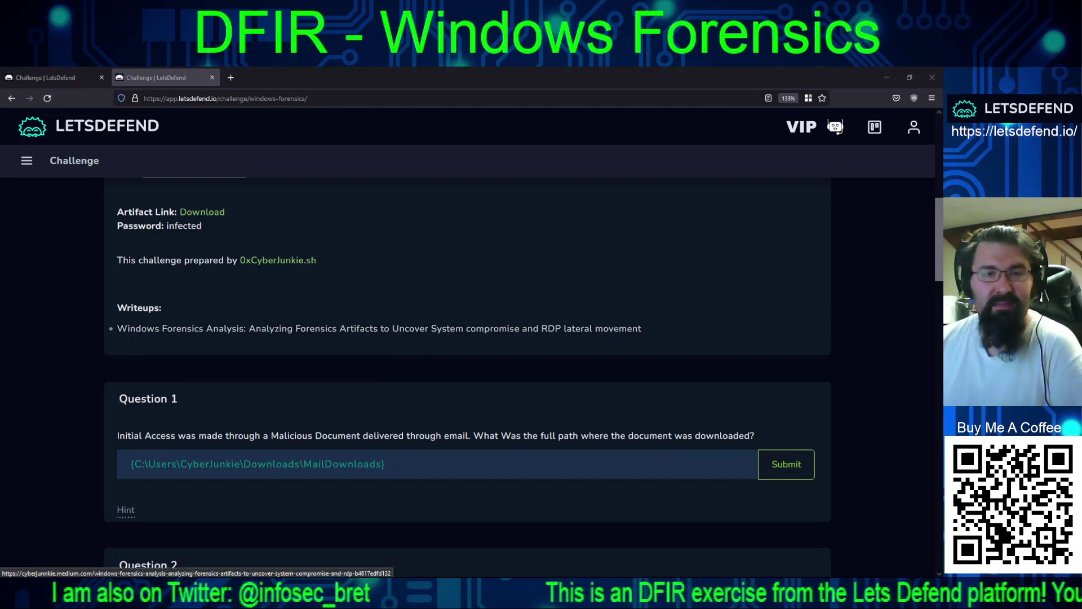
{"action": "left_click_drag", "start_coordinate": [402, 464], "coordinate": [118, 457]}
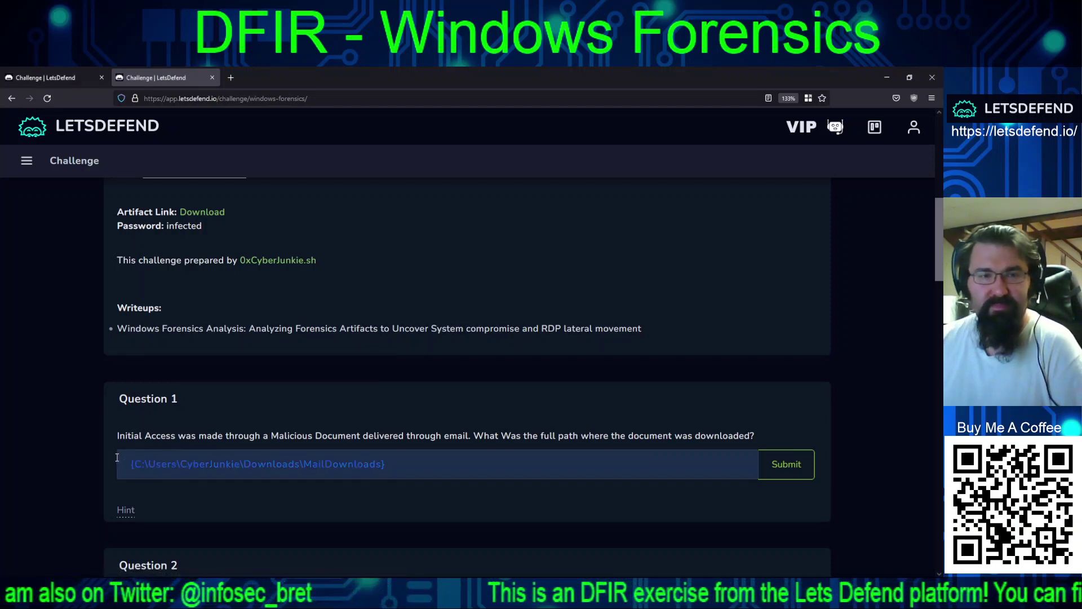
{"action": "left_click", "coordinate": [786, 464]}
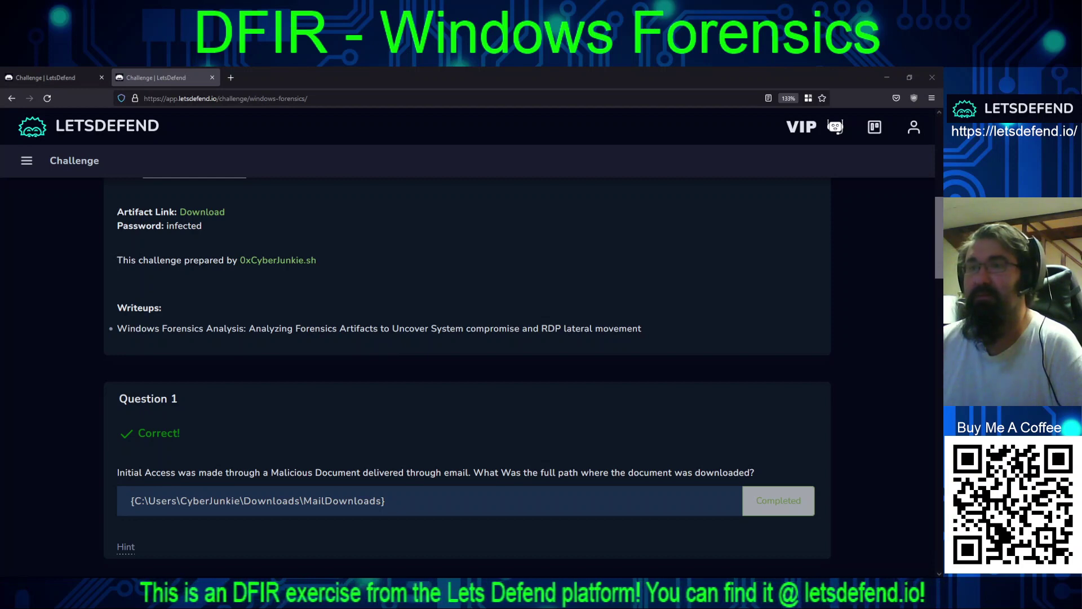
Step: Read Question 2 about the phishing document's name, switch back to the analysis machine and exit ShellBags Explorer
{"action": "scroll", "coordinate": [467, 372], "scroll_direction": "down", "scroll_amount": 1}
{"action": "scroll", "coordinate": [466, 372], "scroll_direction": "down", "scroll_amount": 4}
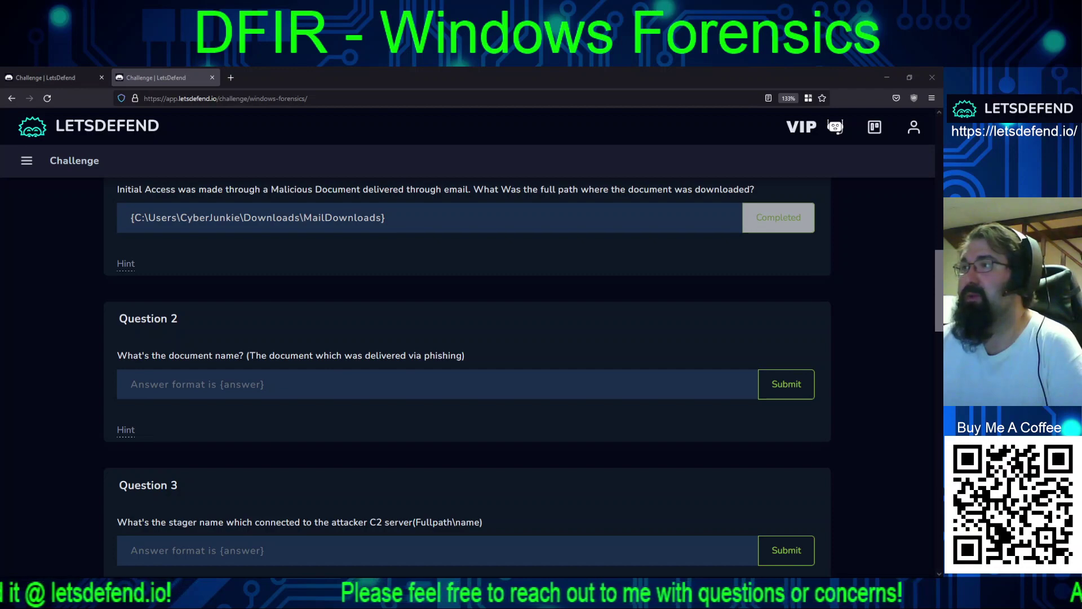
{"action": "key", "text": "alt+Tab"}
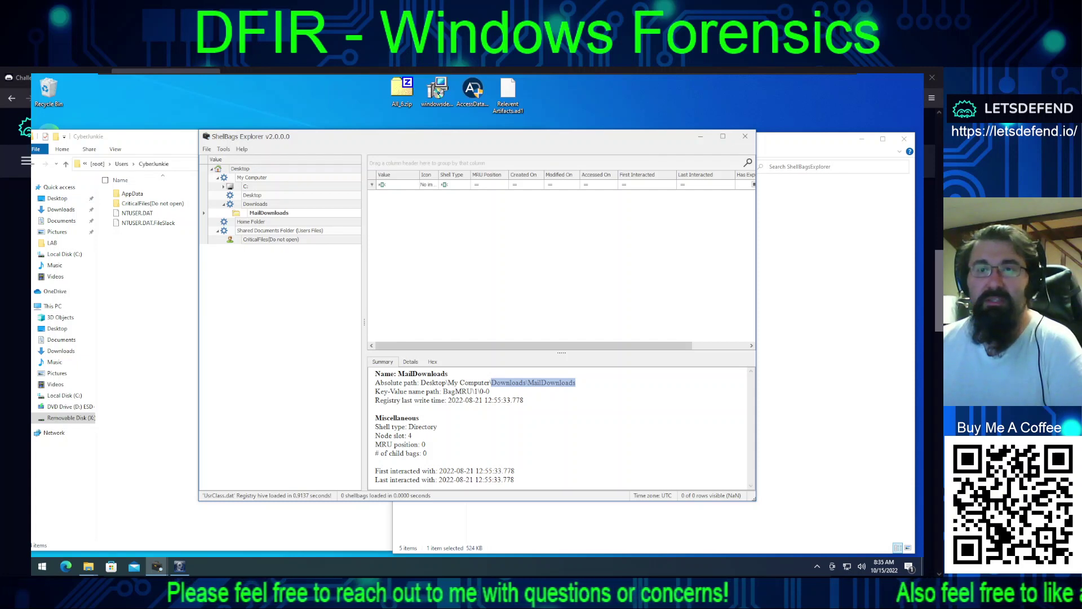
{"action": "left_click", "coordinate": [745, 136]}
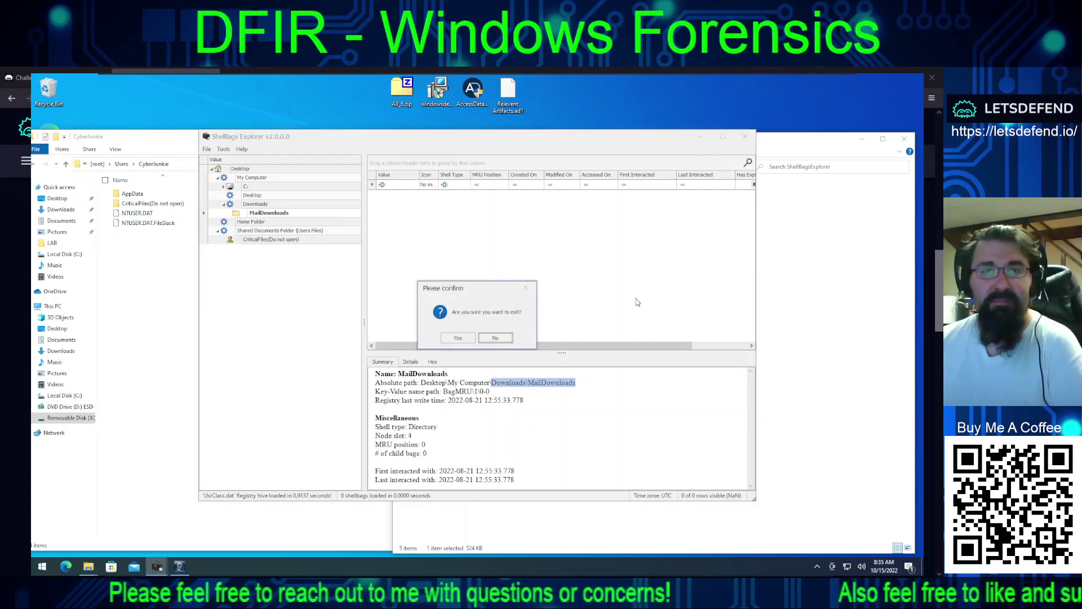
{"action": "left_click", "coordinate": [457, 338]}
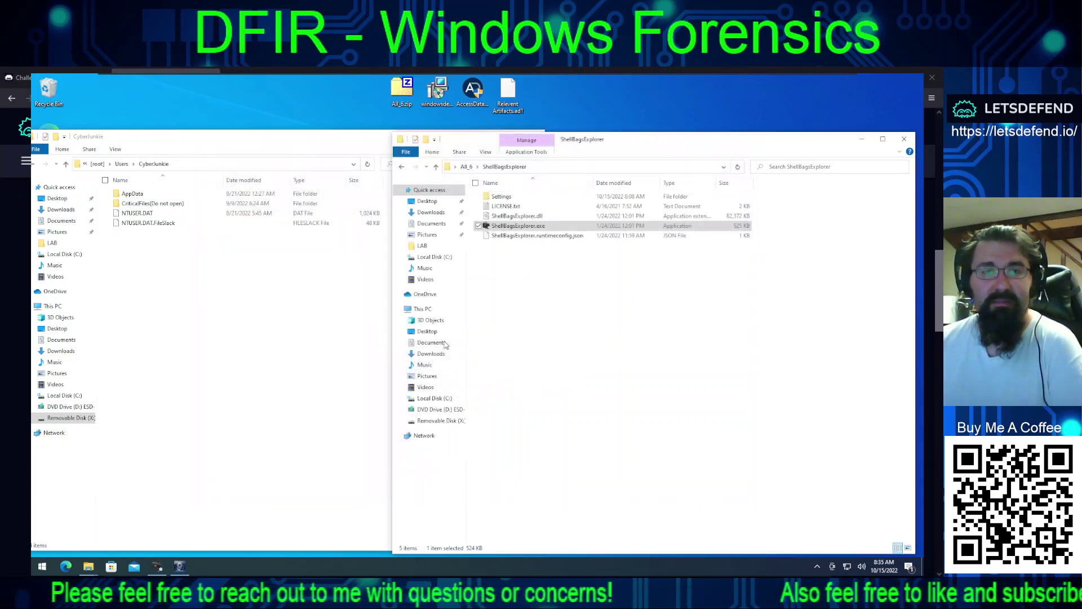
Step: Look inside the $Recycle.Bin folder under [root] of the mounted image and return to [root]
{"action": "left_click", "coordinate": [248, 287]}
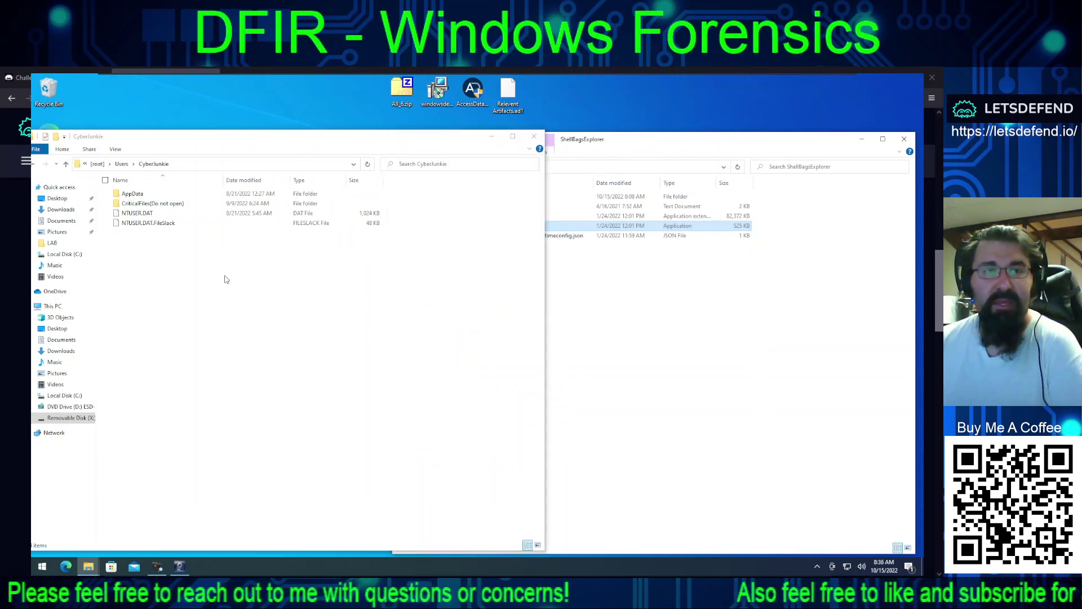
{"action": "left_click", "coordinate": [98, 163]}
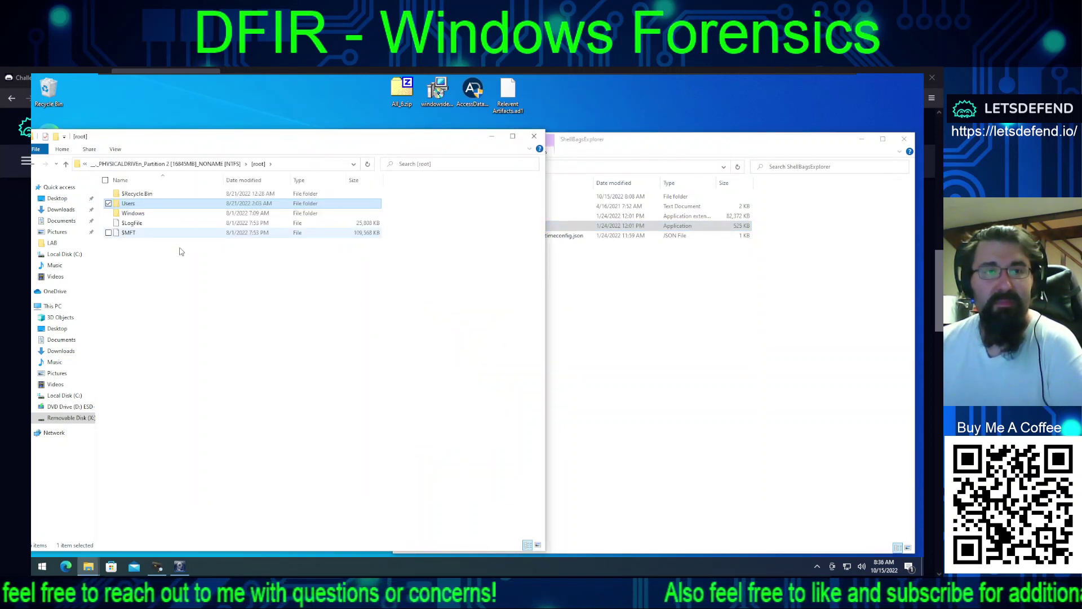
{"action": "double_click", "coordinate": [139, 194]}
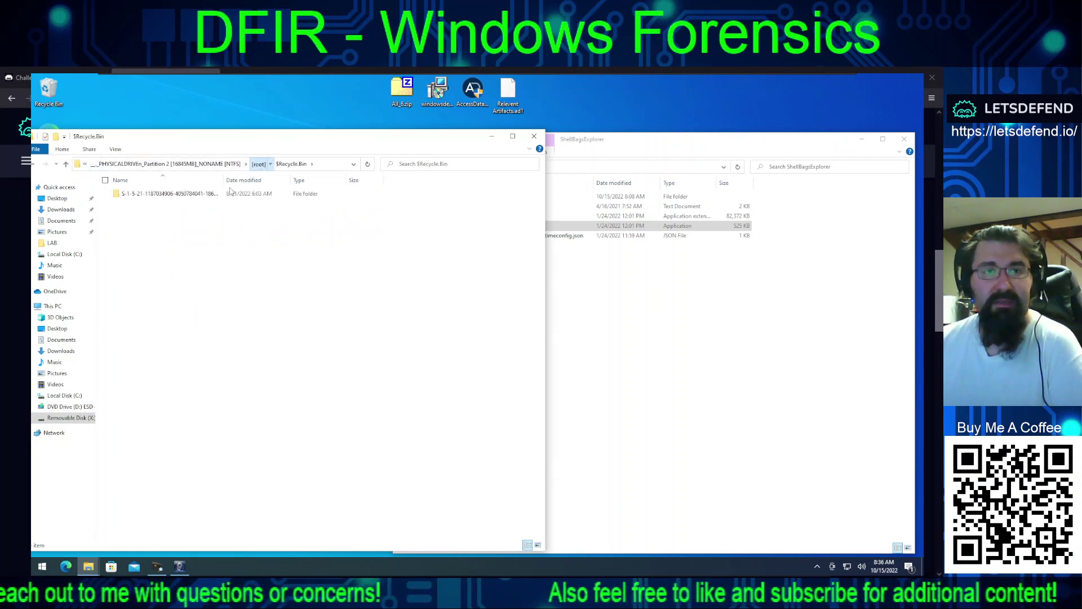
{"action": "key", "text": "BackSpace"}
Step: Open the CriticalFiles(Do not open) folder in the user profile folder under Users
{"action": "left_click", "coordinate": [128, 204]}
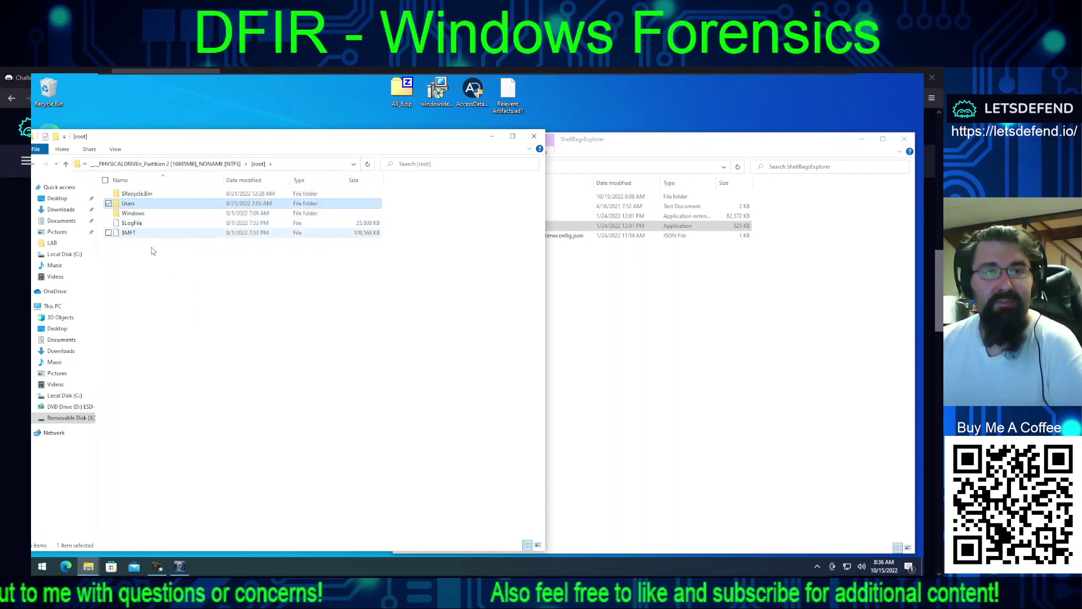
{"action": "key", "text": "Return"}
{"action": "double_click", "coordinate": [143, 197]}
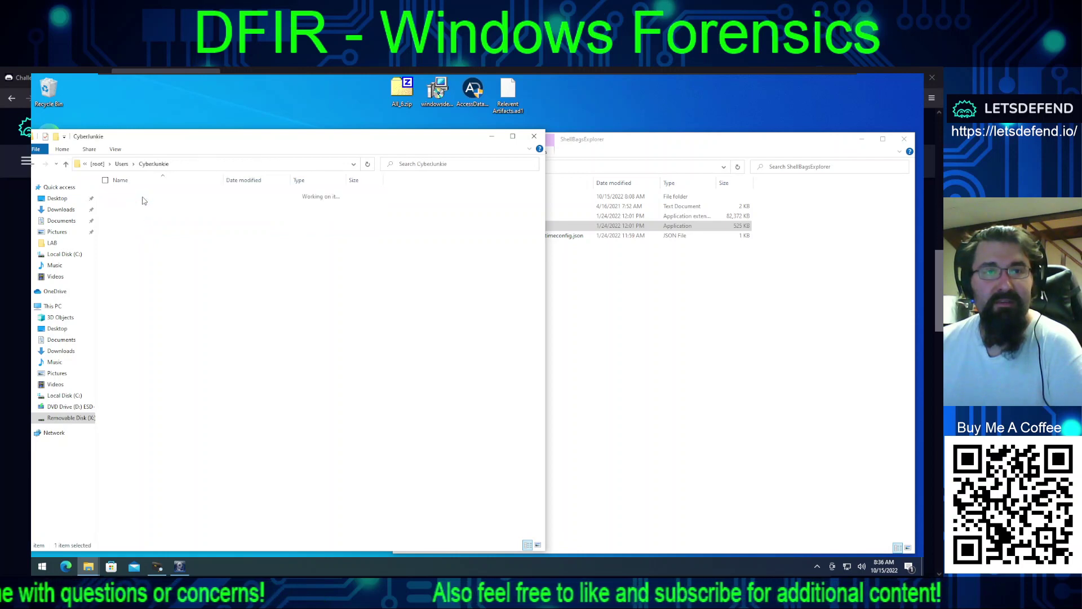
{"action": "left_click", "coordinate": [145, 204]}
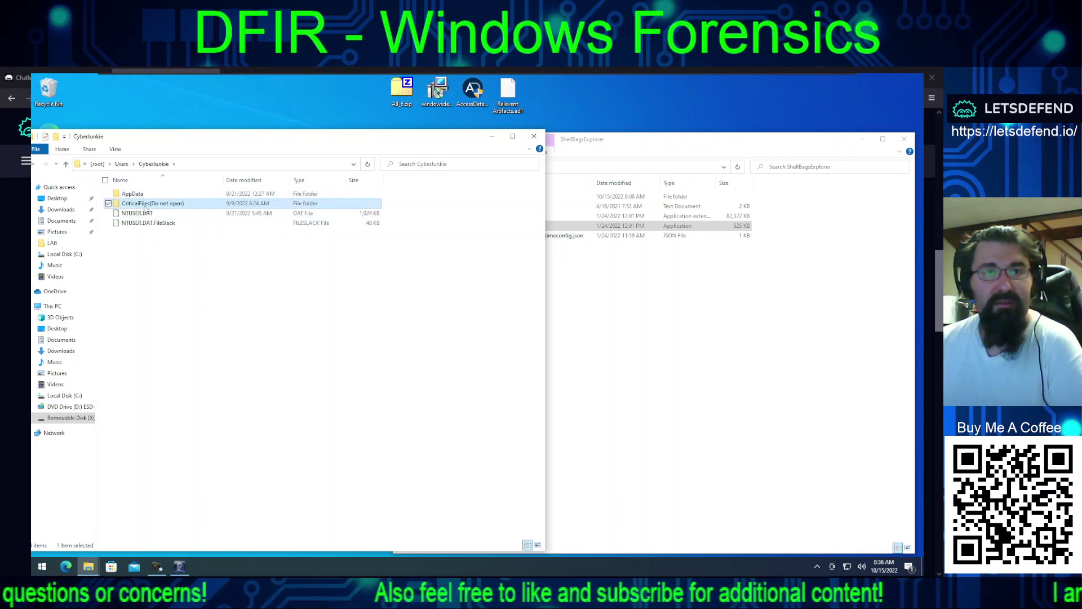
{"action": "key", "text": "Return"}
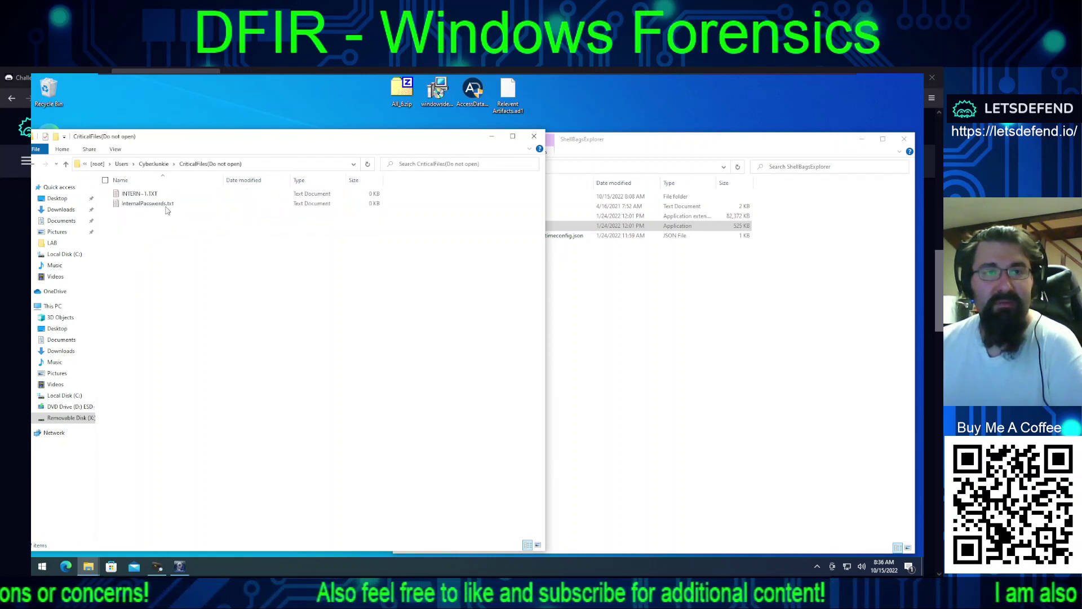
Step: Return to the user's profile folder, look inside its AppData folder and go back to the profile folder
{"action": "left_click", "coordinate": [153, 164]}
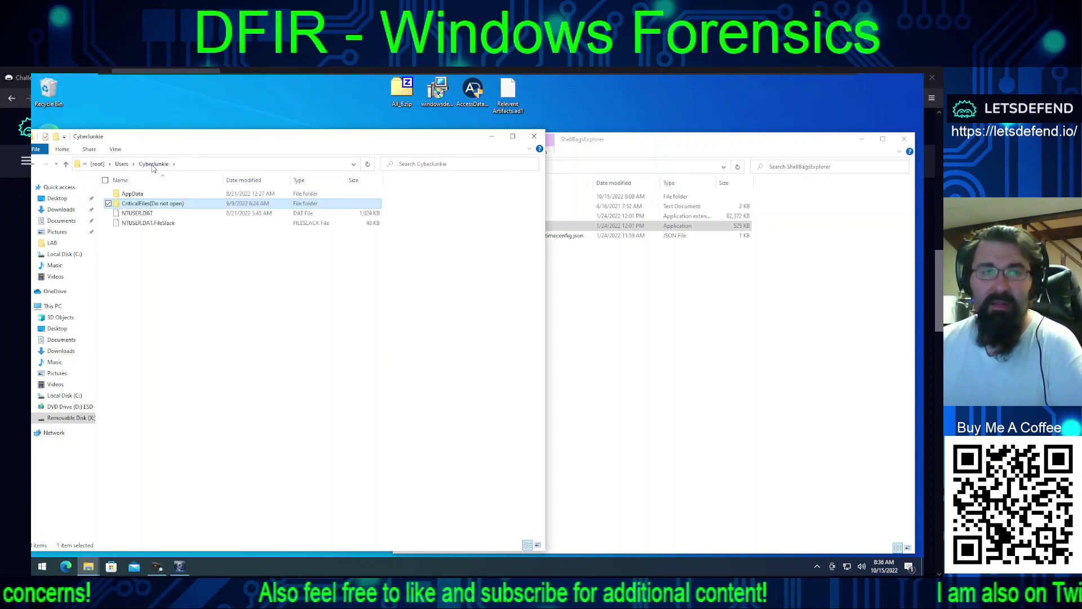
{"action": "double_click", "coordinate": [138, 194]}
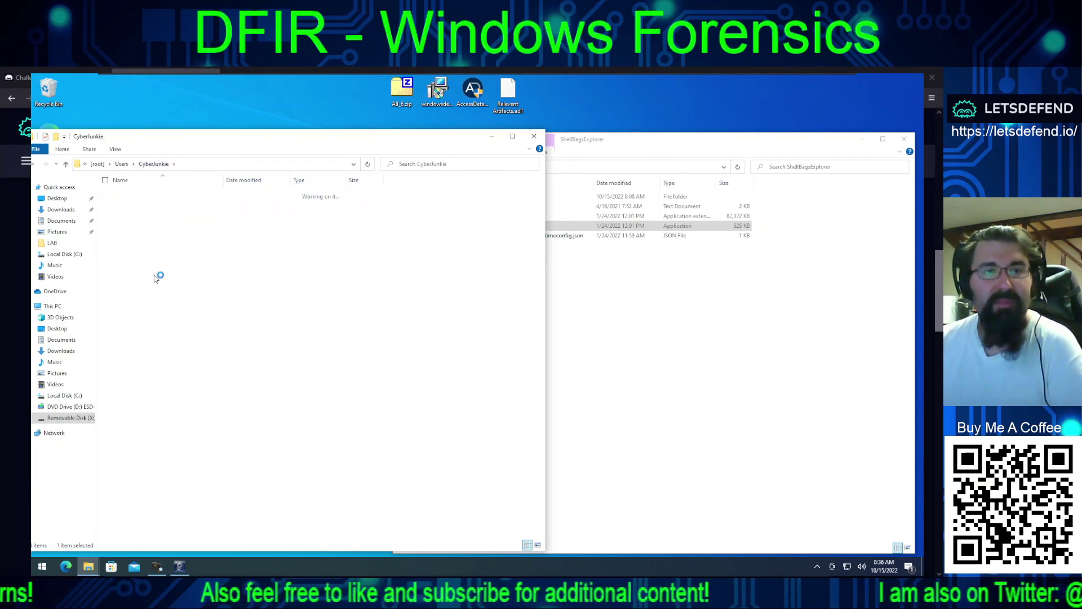
{"action": "left_click", "coordinate": [153, 164]}
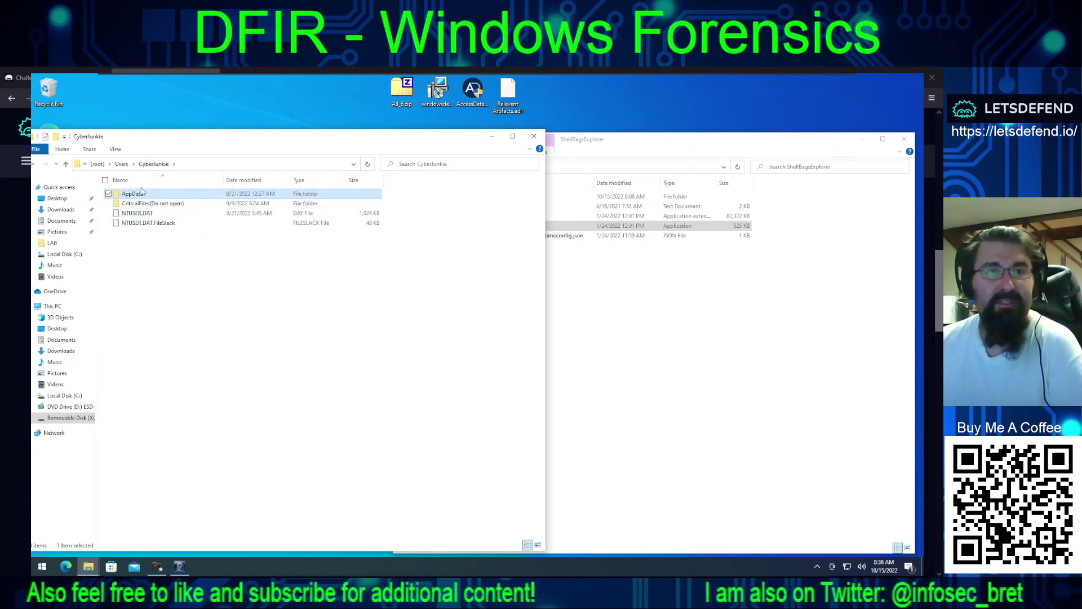
Step: Go back to [root] of the mounted image and open the user's SID folder inside $Recycle.Bin
{"action": "left_click", "coordinate": [97, 164]}
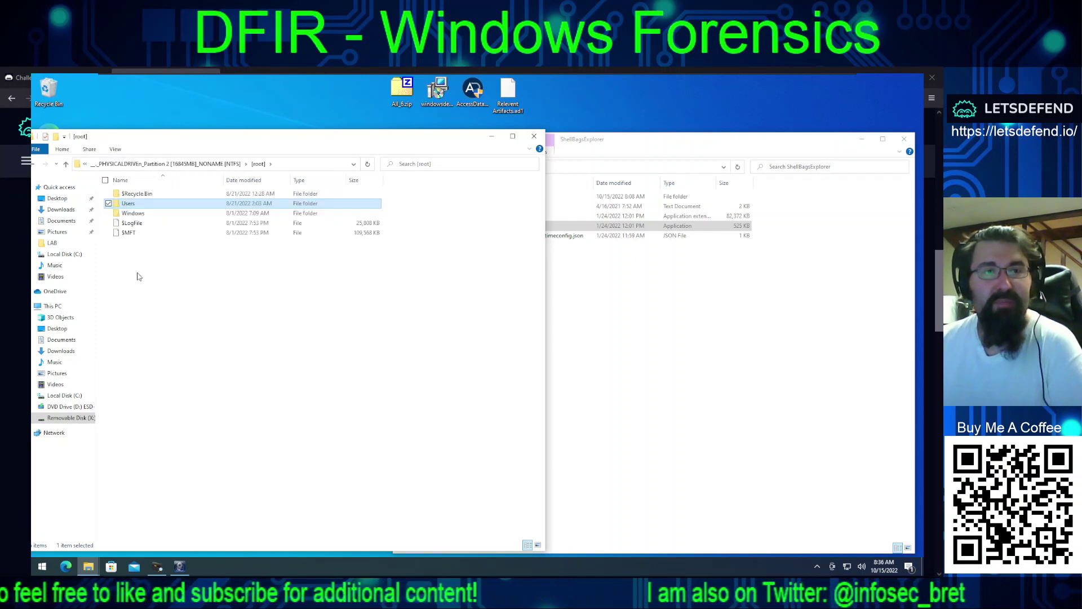
{"action": "double_click", "coordinate": [137, 194]}
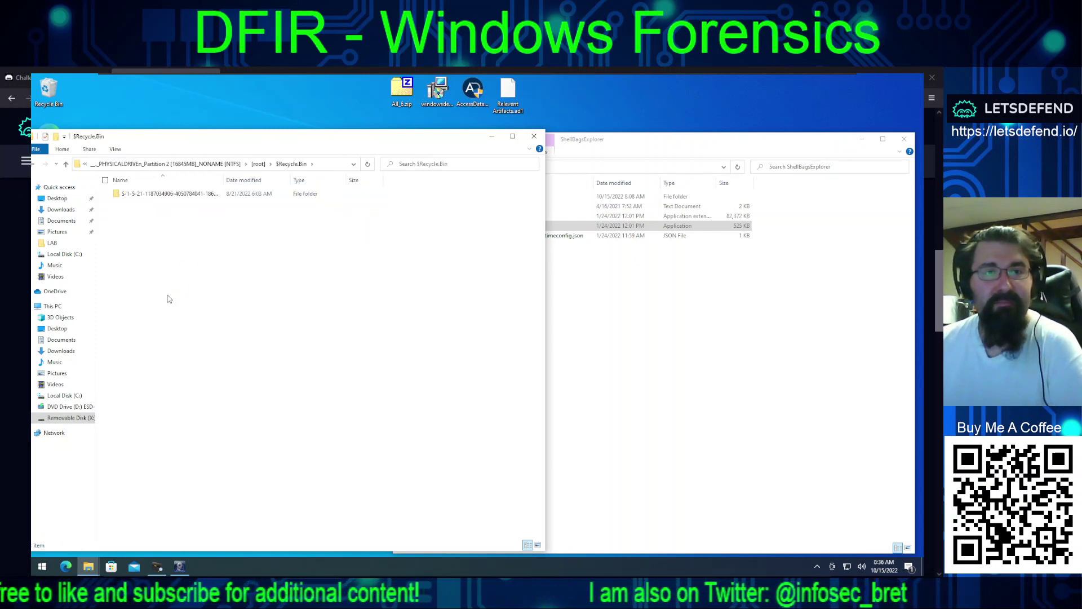
{"action": "double_click", "coordinate": [152, 194]}
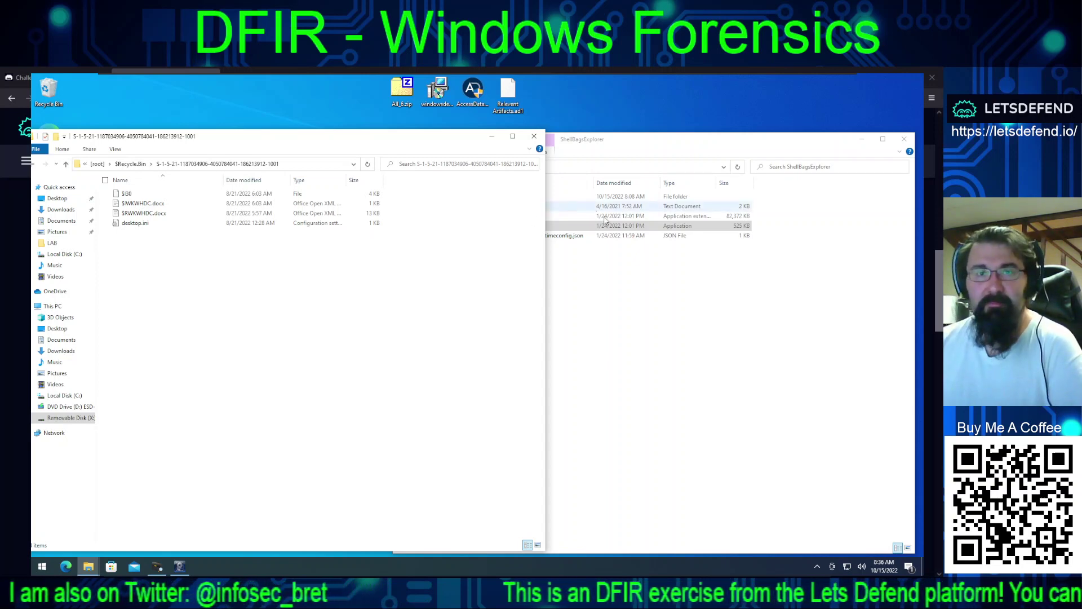
Step: Open the RECmd folder in the All_6 tools folder and launch RECmd.exe
{"action": "left_click", "coordinate": [632, 318]}
{"action": "left_click", "coordinate": [466, 167]}
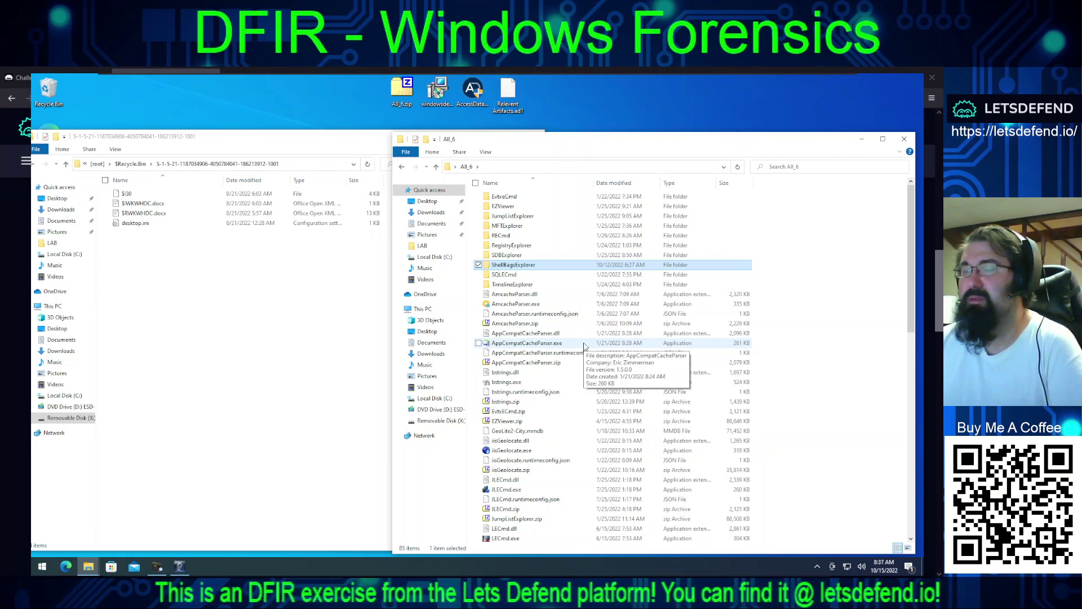
{"action": "double_click", "coordinate": [510, 236]}
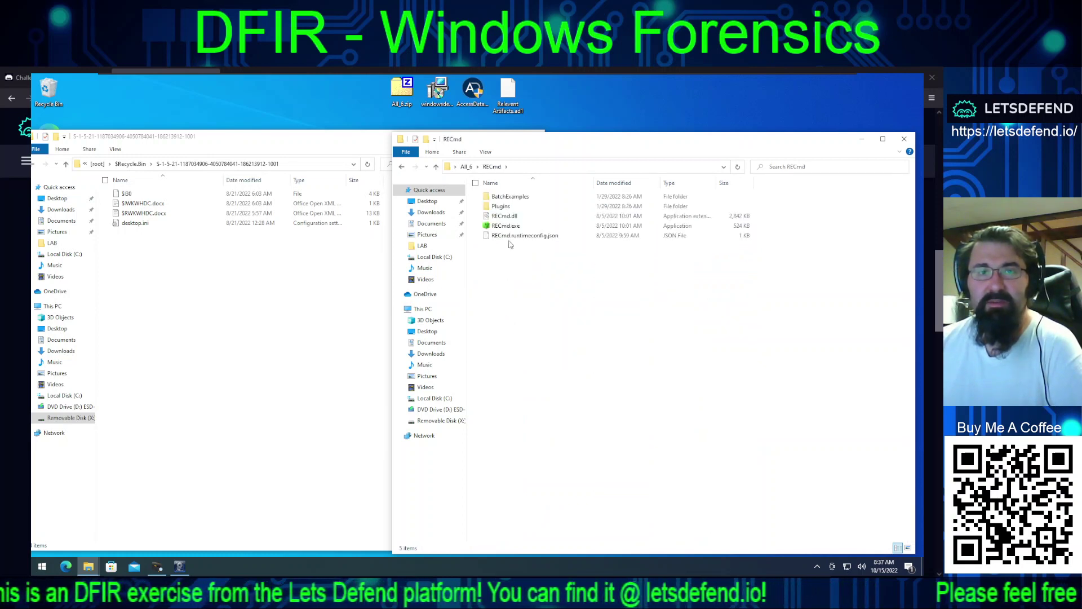
{"action": "double_click", "coordinate": [504, 226]}
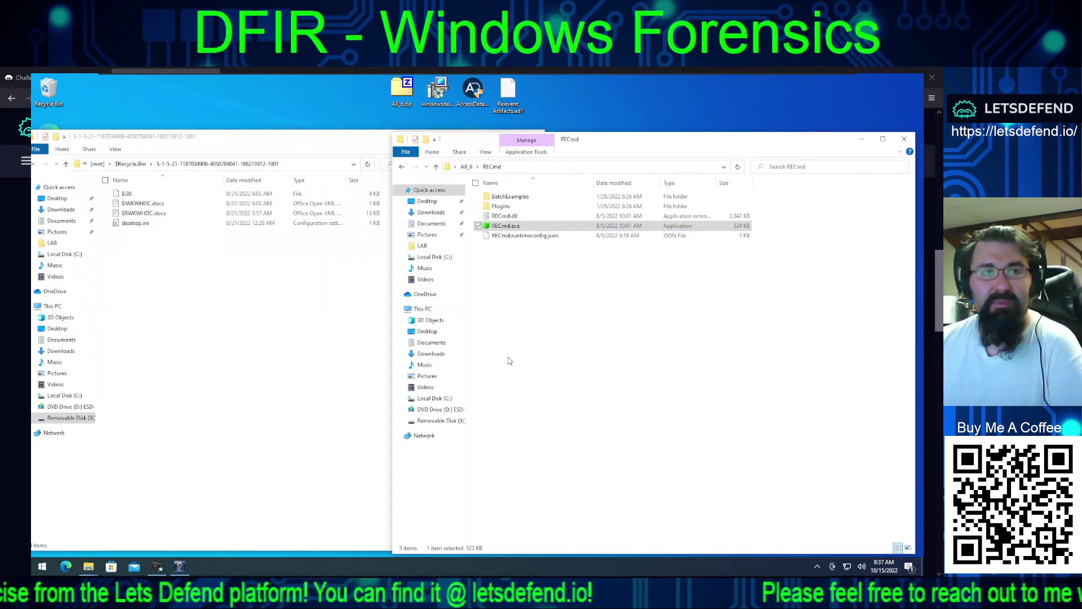
Step: Open a Command Prompt window, copy the RECmd folder's path and place the console over the Explorer windows
{"action": "left_click", "coordinate": [50, 566]}
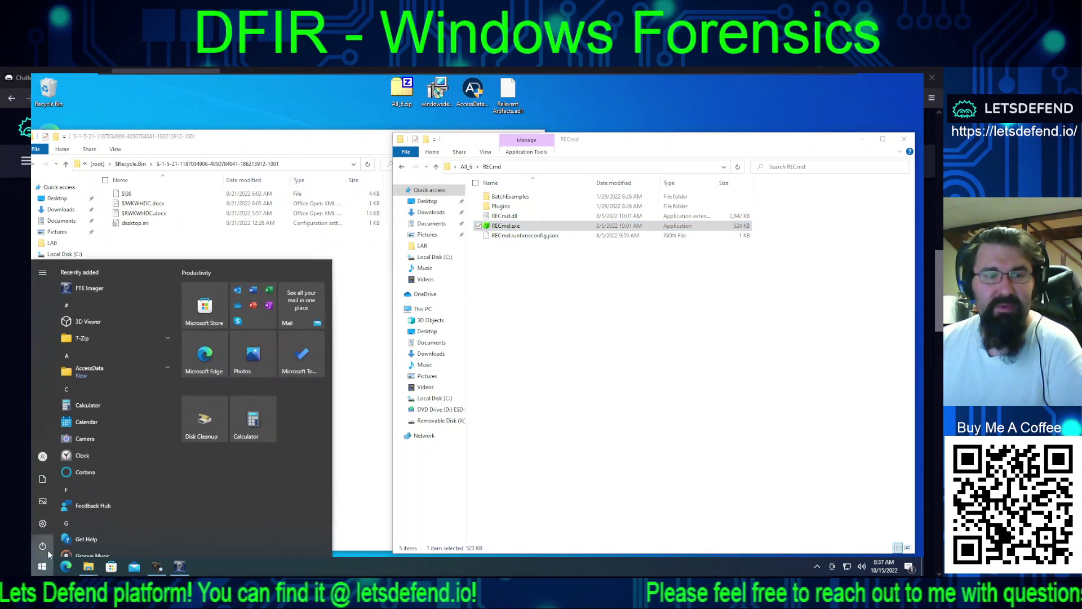
{"action": "key", "text": "Escape"}
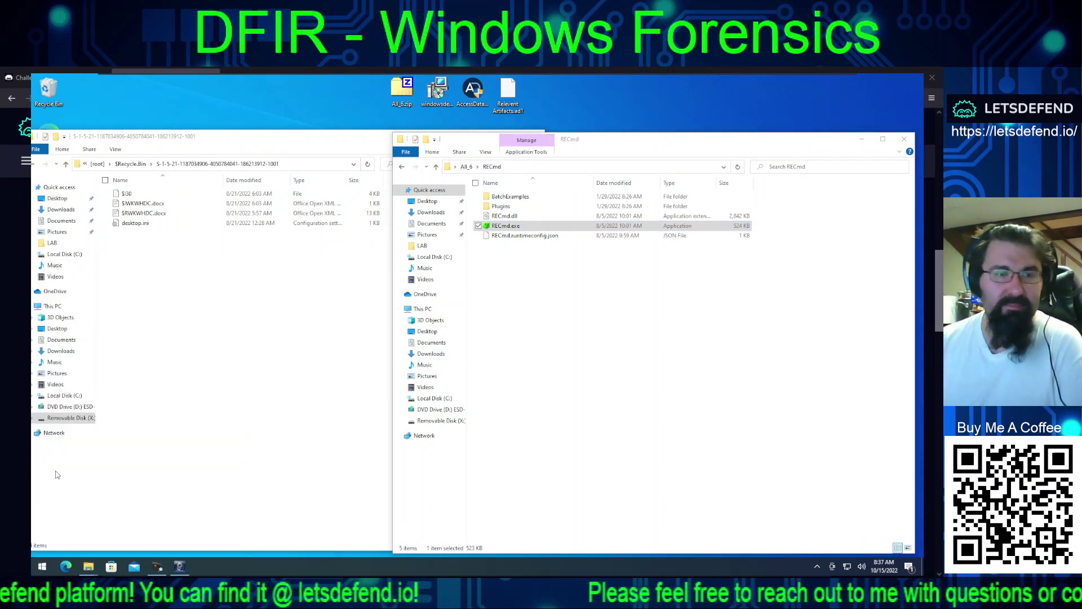
{"action": "left_click", "coordinate": [42, 568]}
{"action": "type", "text": "c"}
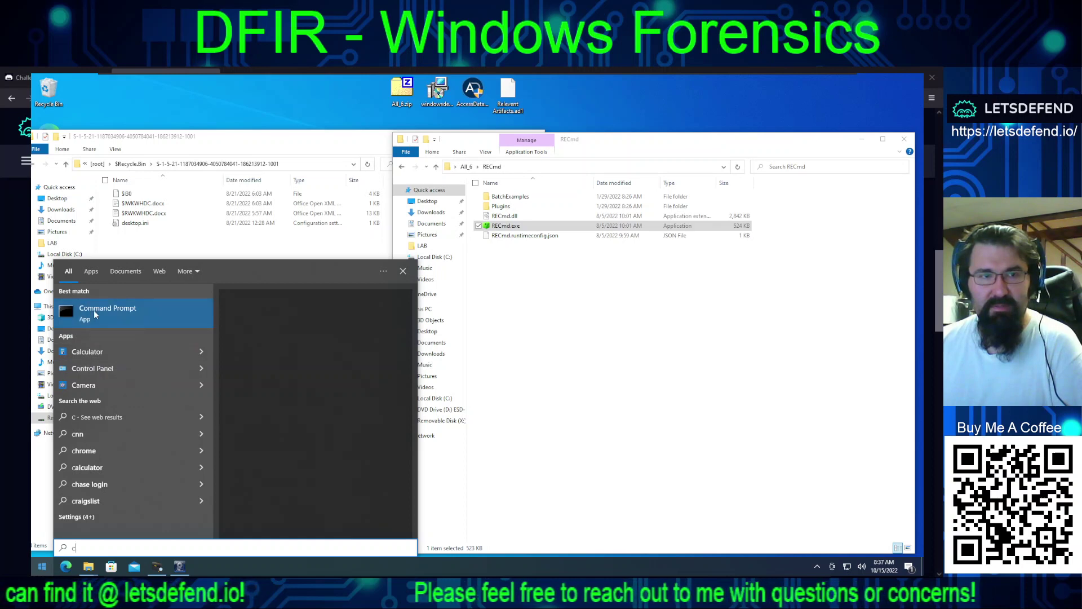
{"action": "key", "text": "Escape"}
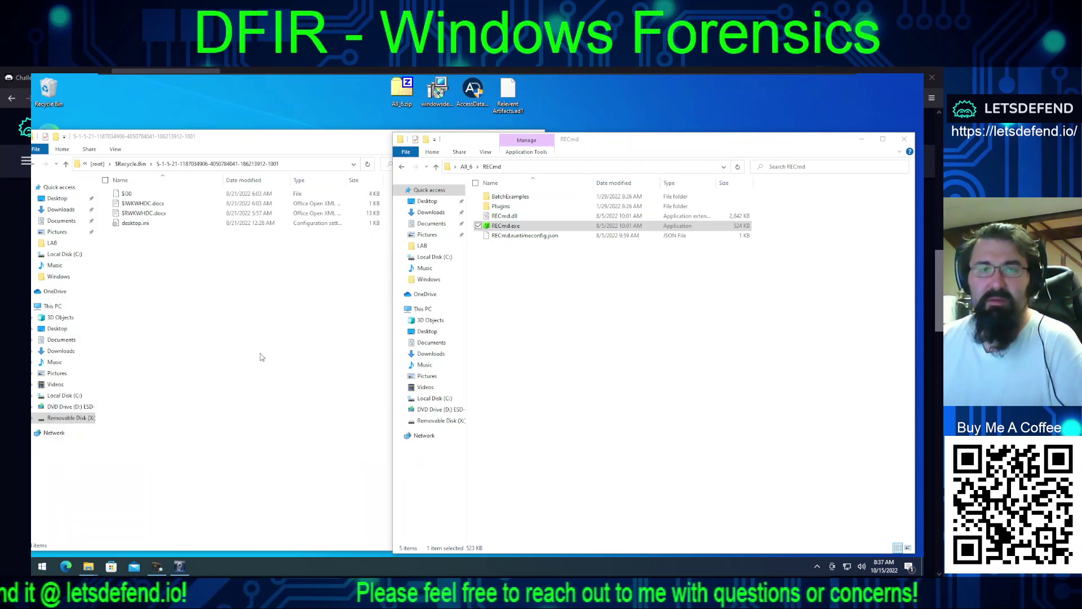
{"action": "left_click", "coordinate": [541, 167]}
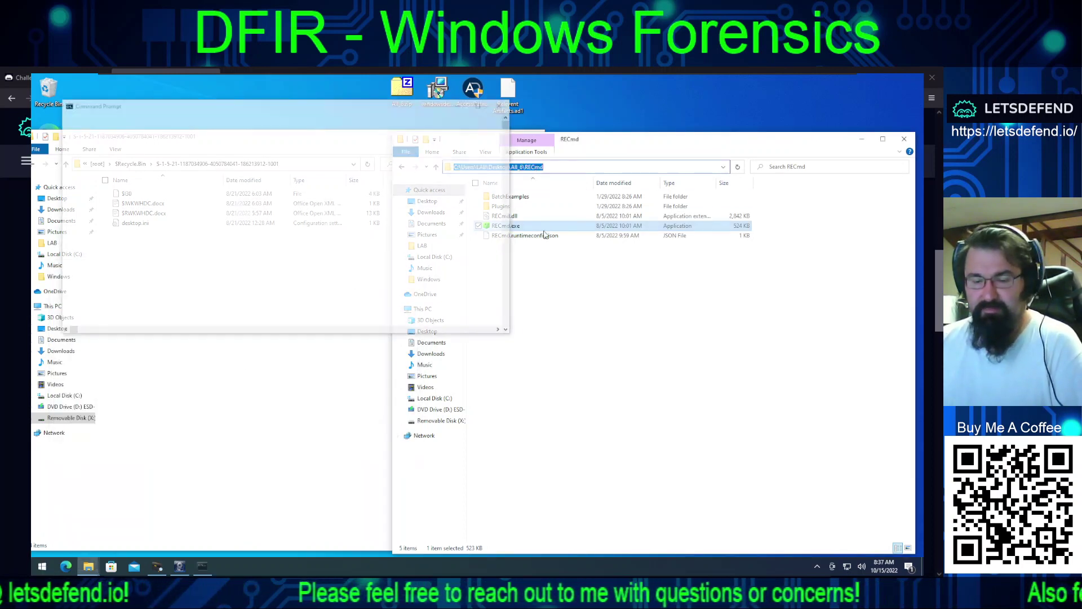
{"action": "left_click_drag", "start_coordinate": [291, 108], "coordinate": [447, 283]}
{"action": "left_click", "coordinate": [385, 344]}
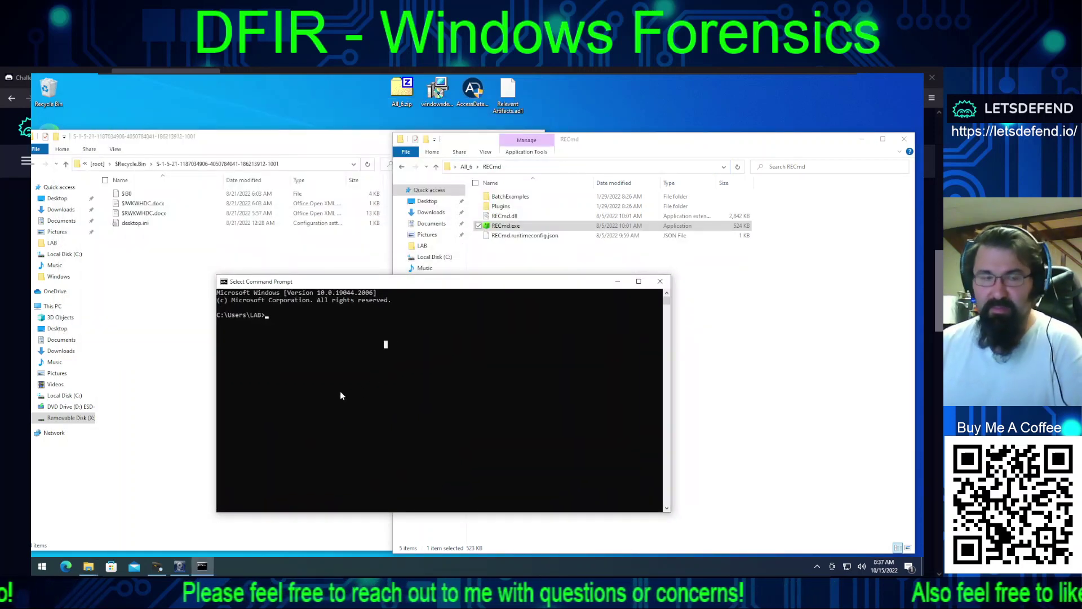
Step: Change the Command Prompt's directory to C:\Users\LAB\Desktop\All_6\RECmd\
{"action": "key", "text": "Escape"}
{"action": "type", "text": "cd"}
{"action": "type", "text": "C:\\Users\\LAB\\Desktop\\All_6\\RECmd"}
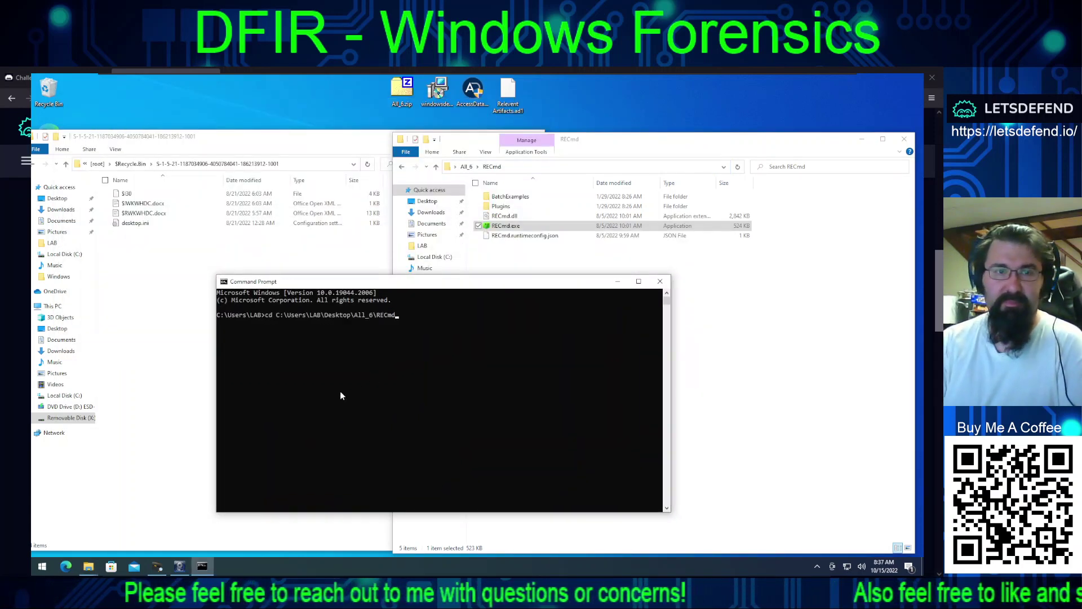
{"action": "type", "text": "\\"}
{"action": "key", "text": "Return"}
Step: List the contents of the RECmd directory in the Command Prompt with dir
{"action": "type", "text": "l"}
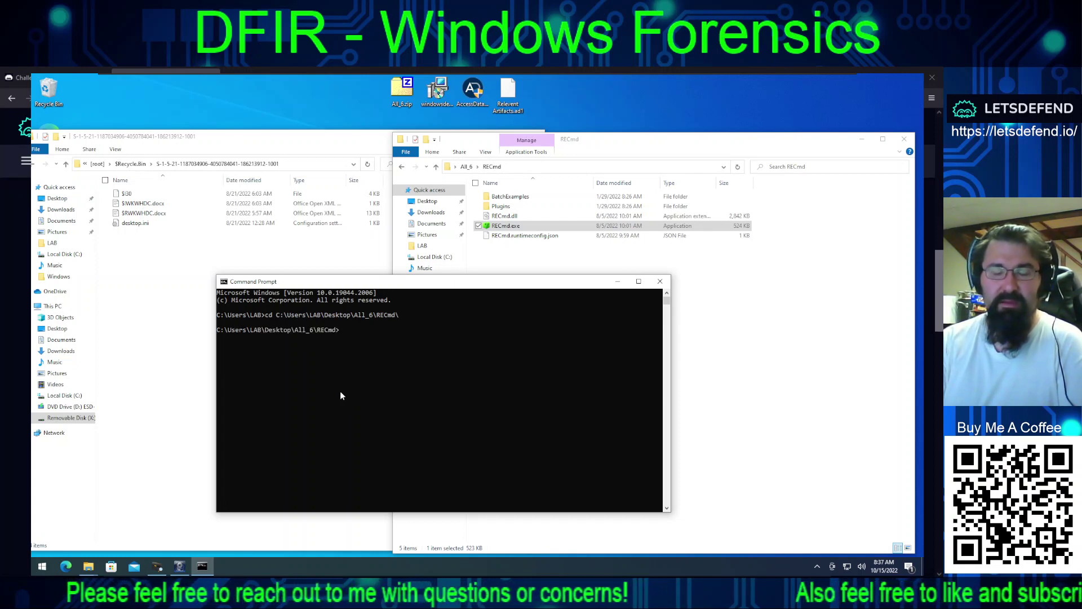
{"action": "key", "text": "BackSpace"}
{"action": "type", "text": "dir"}
{"action": "key", "text": "Return"}
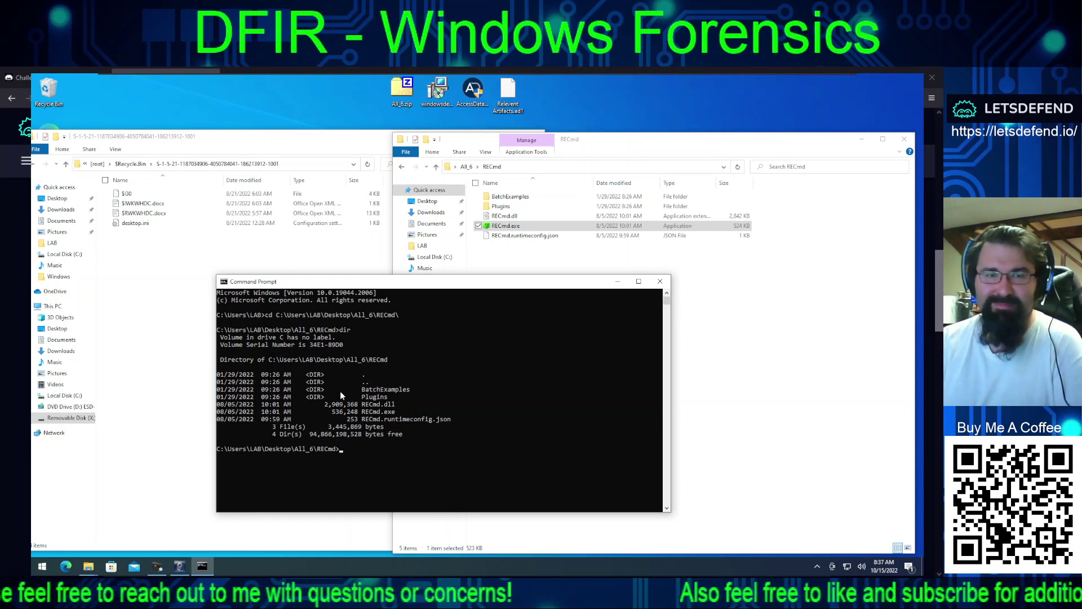
{"action": "type", "text": "re"}
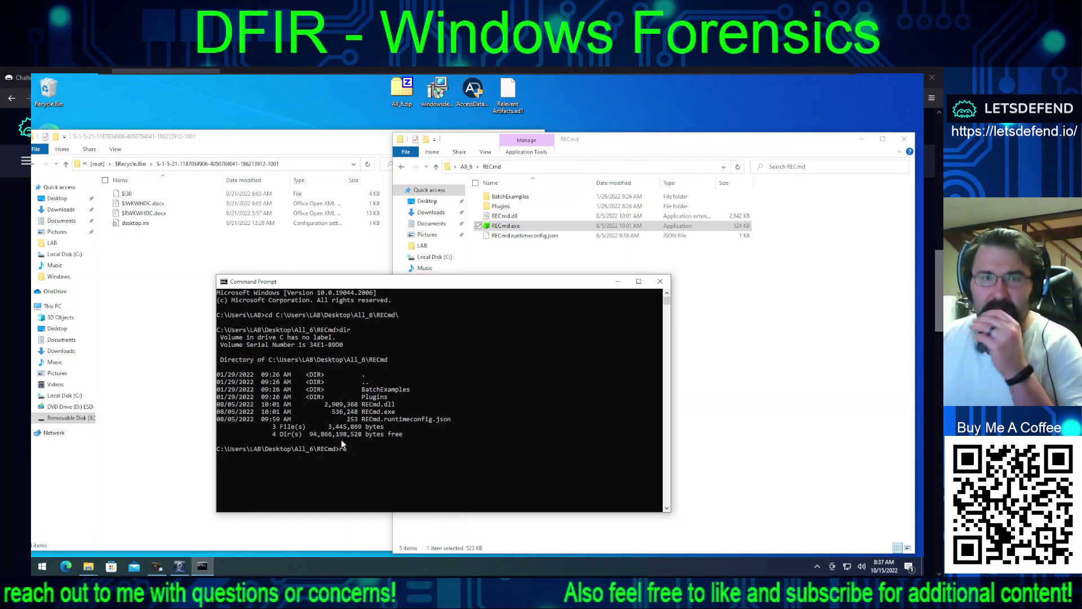
Step: Go back to the All_6 tools folder in Explorer, locate RBCmd.exe and launch it
{"action": "left_click", "coordinate": [465, 168]}
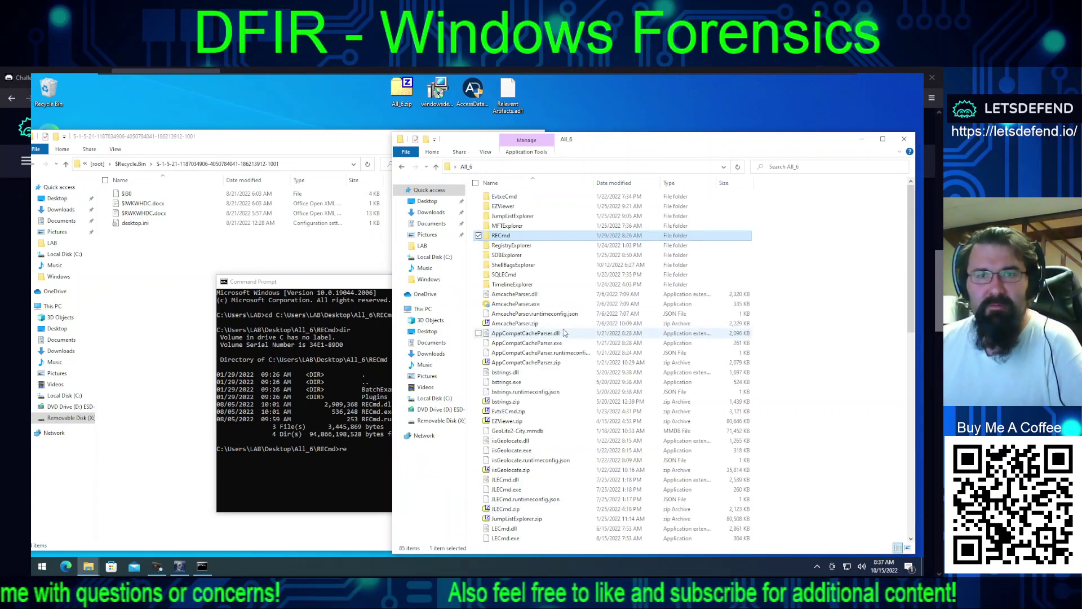
{"action": "scroll", "coordinate": [572, 337], "scroll_direction": "down", "scroll_amount": 6}
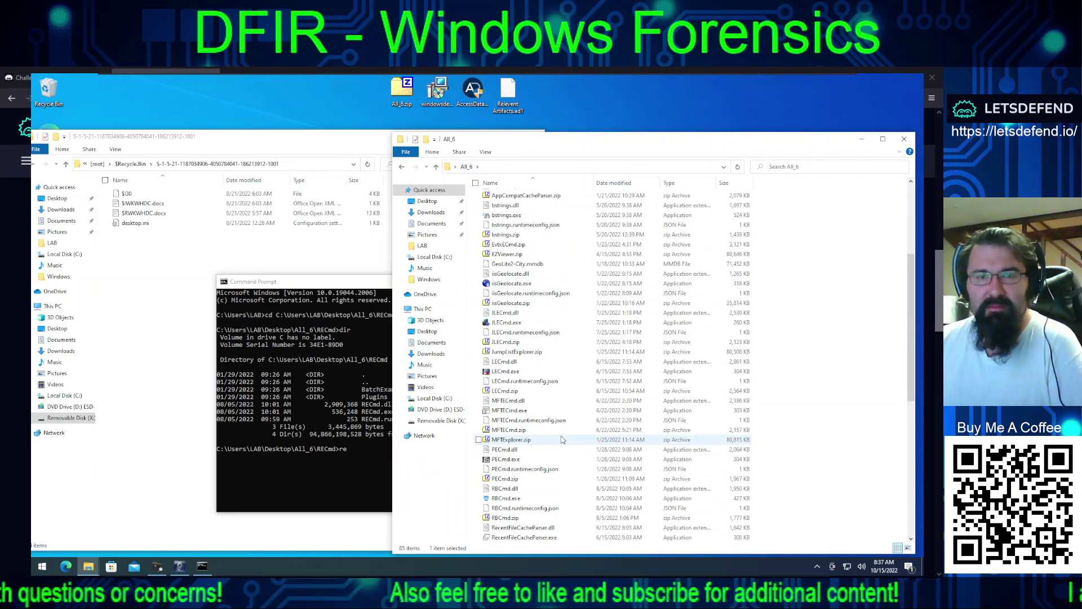
{"action": "double_click", "coordinate": [498, 500]}
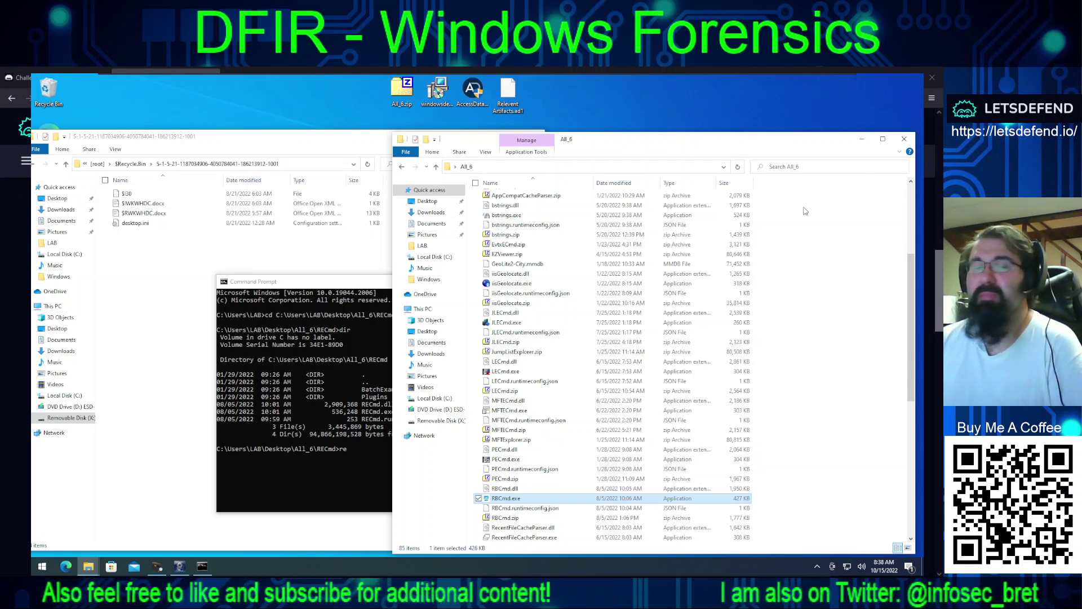
Step: Move the Command Prompt up to the All_6 directory with cd .. and display RBCmd.exe's help with the -? option
{"action": "left_click", "coordinate": [357, 422]}
{"action": "type", "text": "re"}
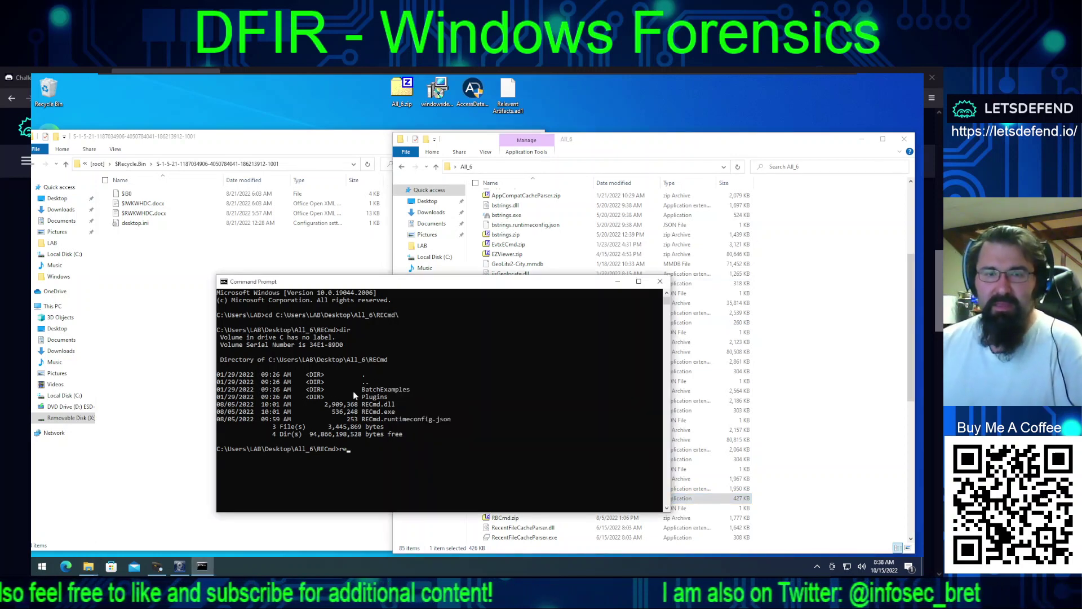
{"action": "type", "text": "cd."}
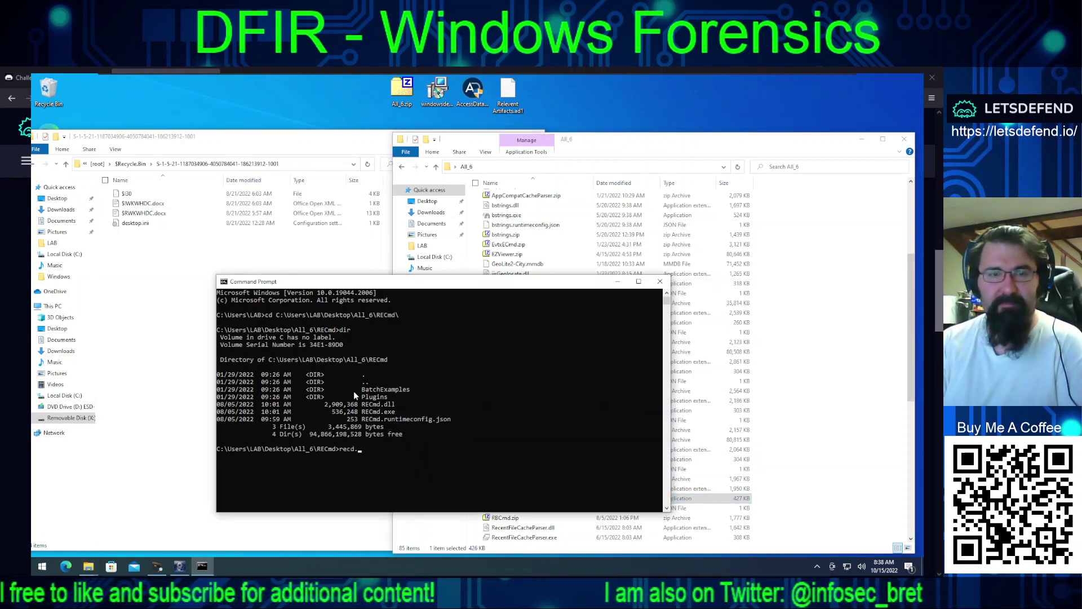
{"action": "key", "text": "BackSpace"}
{"action": "key", "text": "BackSpace"}
{"action": "key", "text": "BackSpace"}
{"action": "key", "text": "BackSpace"}
{"action": "type", "text": "cd ."}
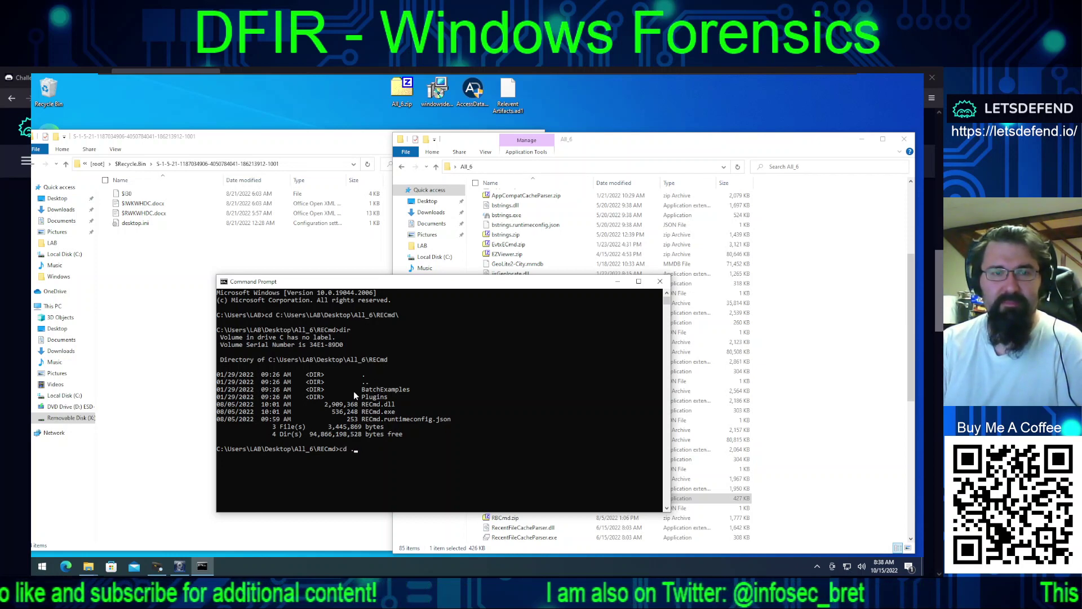
{"action": "key", "text": "Return"}
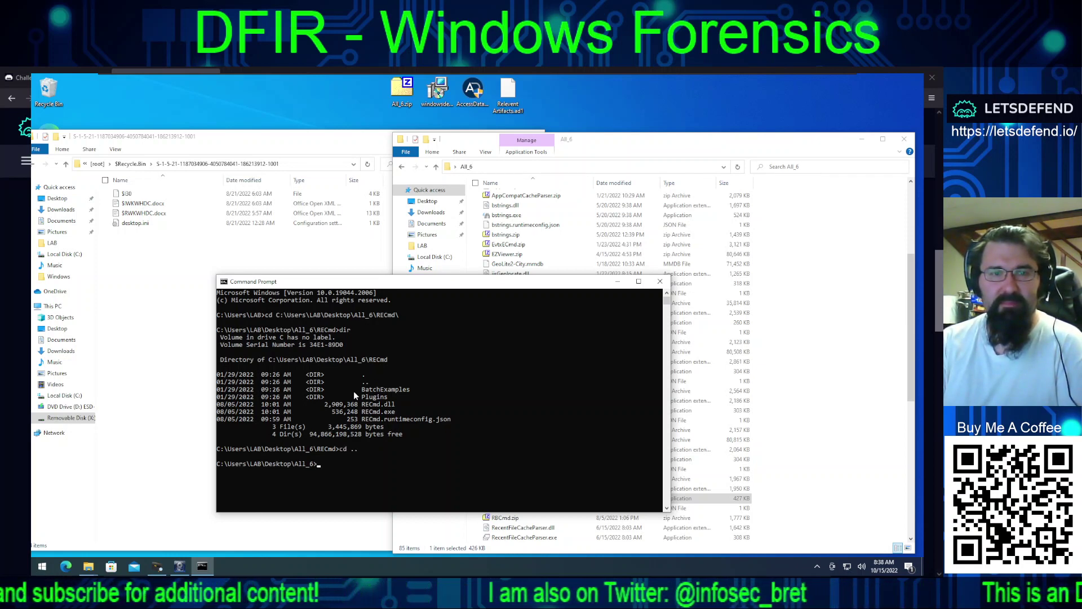
{"action": "type", "text": "RBCmd.exe -?"}
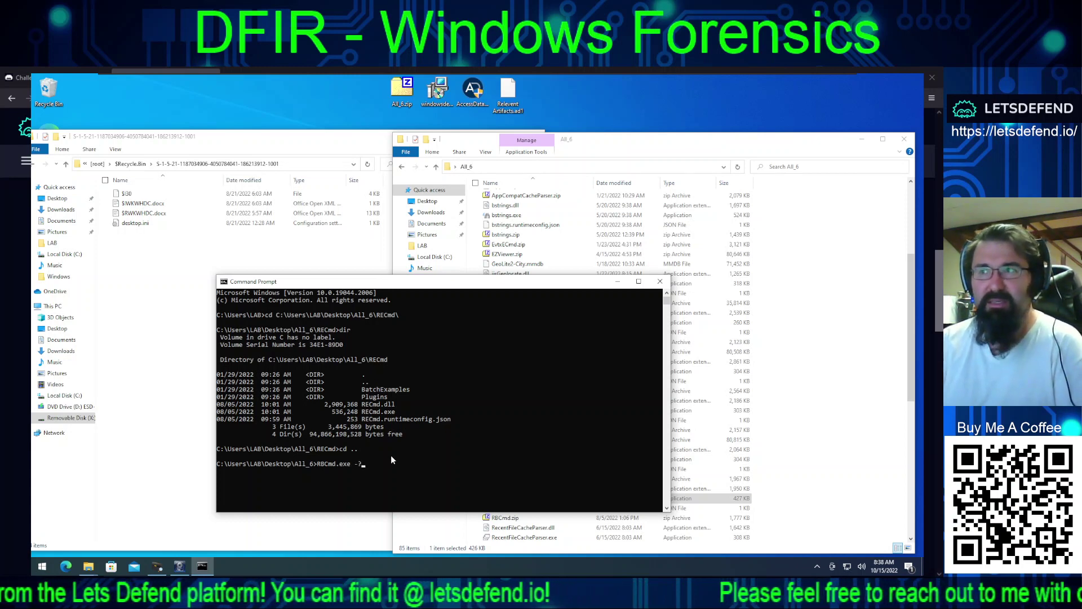
{"action": "key", "text": "Return"}
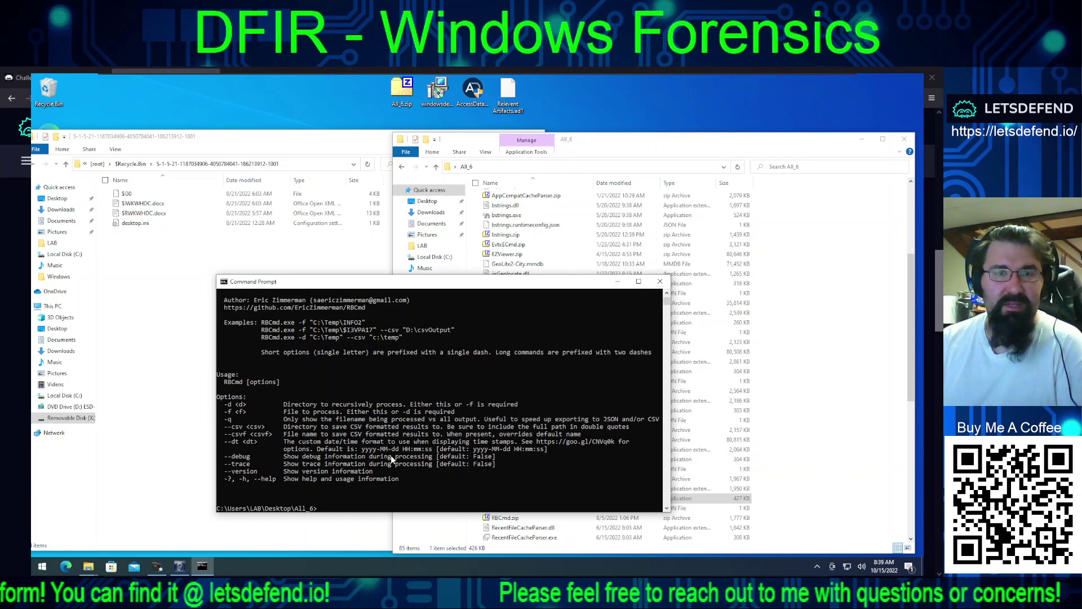
Step: Begin an RBCmd.exe command with the -f option and the copied path of the mounted image's $Recycle.Bin SID folder, ending in a backslash
{"action": "key", "text": "Up"}
{"action": "key", "text": "BackSpace"}
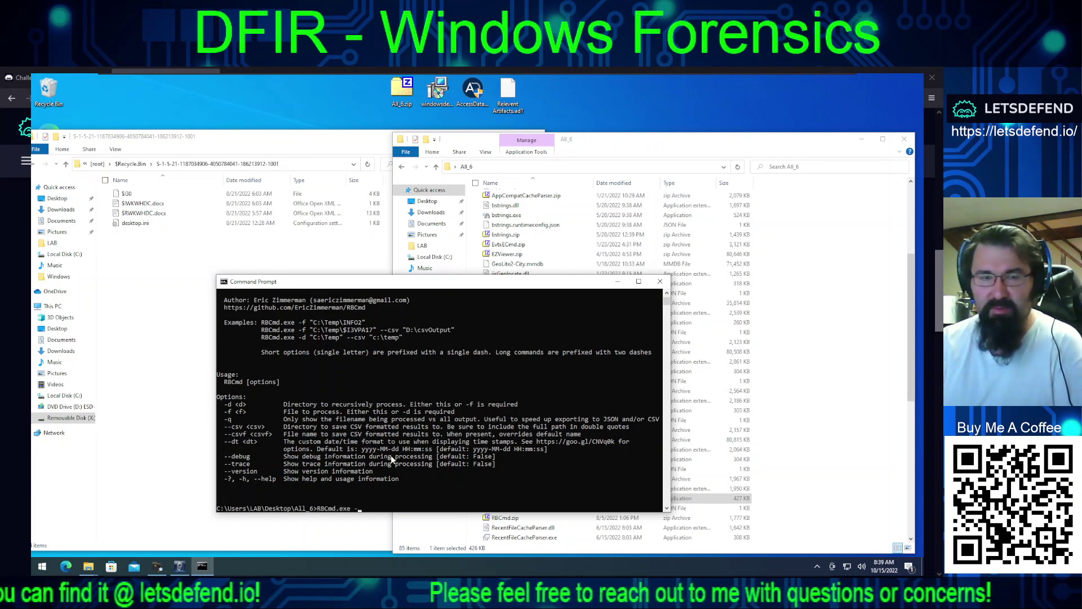
{"action": "type", "text": "f ?\""}
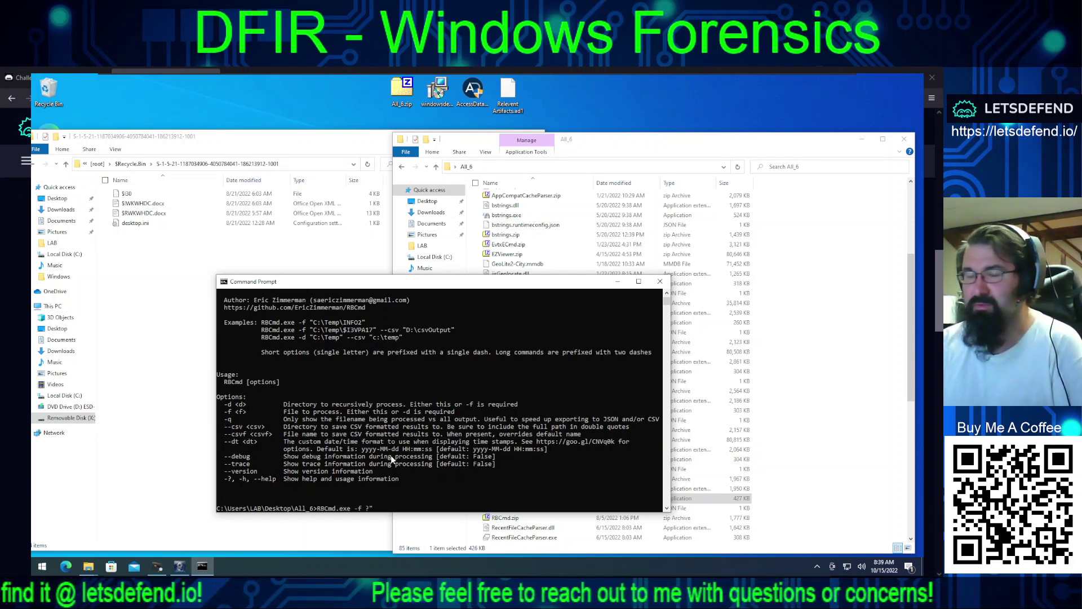
{"action": "key", "text": "BackSpace"}
{"action": "key", "text": "BackSpace"}
{"action": "type", "text": "\""}
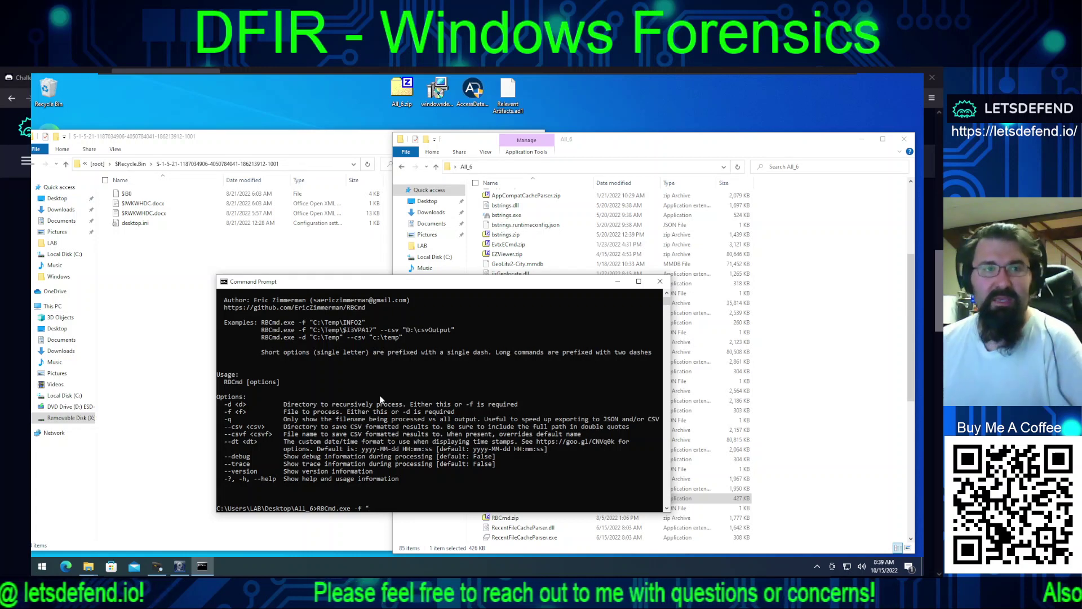
{"action": "left_click", "coordinate": [309, 164]}
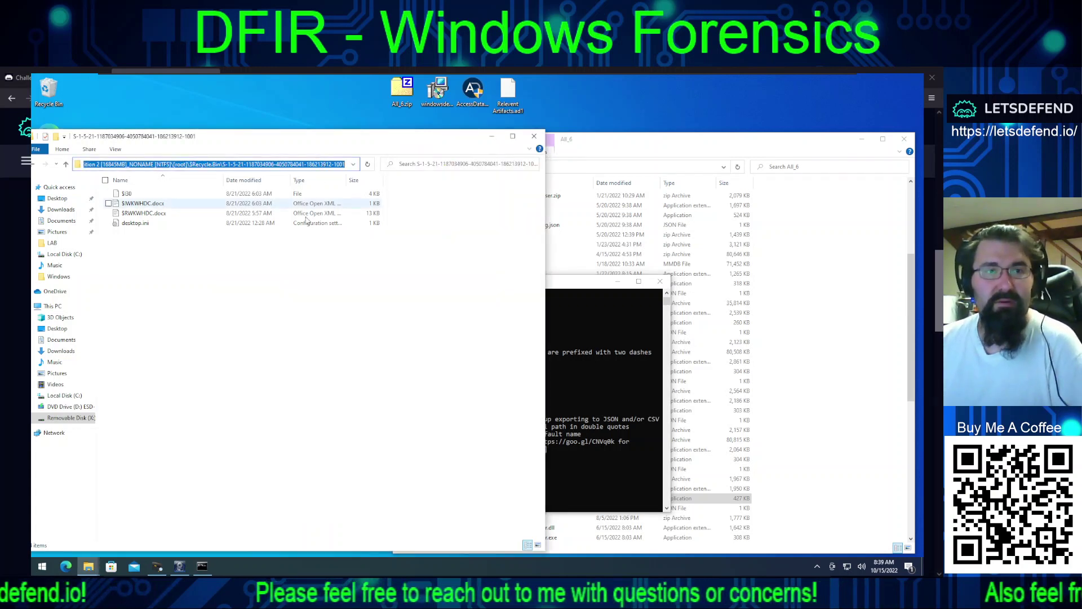
{"action": "left_click", "coordinate": [583, 468]}
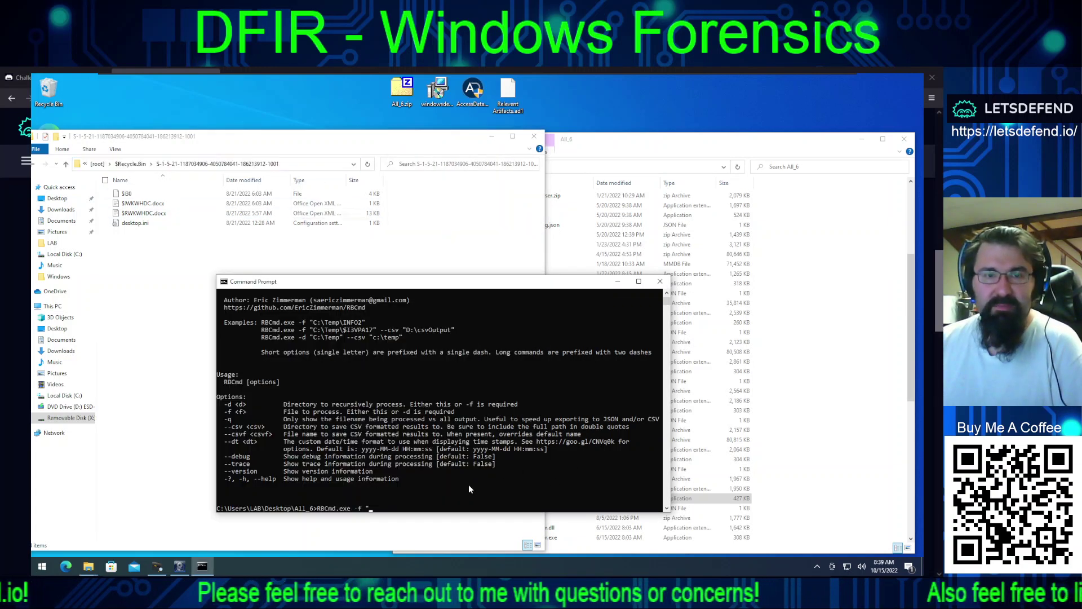
{"action": "key", "text": "ctrl+v"}
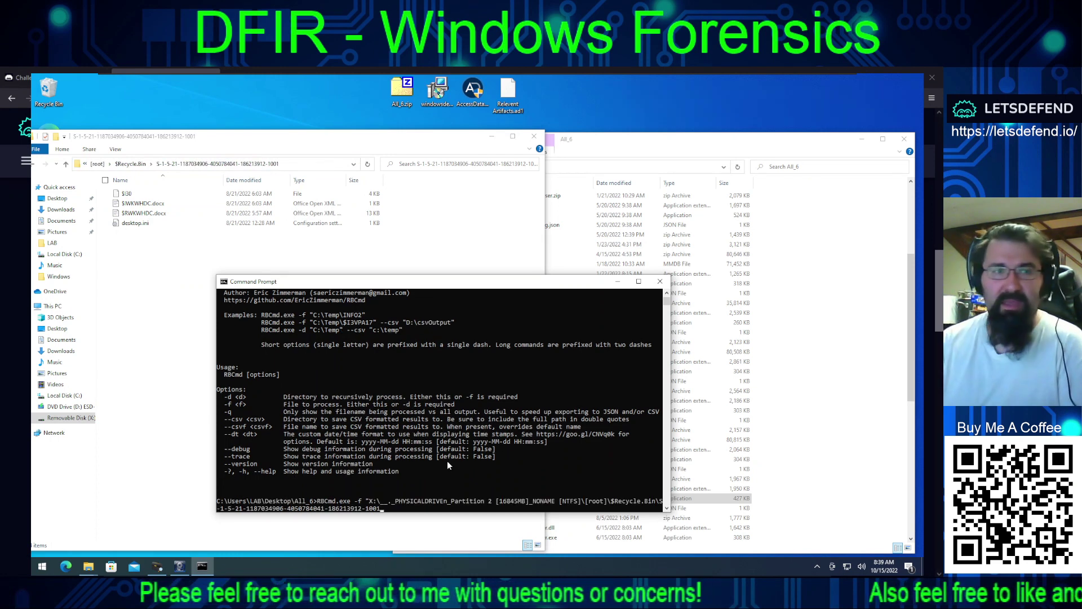
{"action": "type", "text": "\\"}
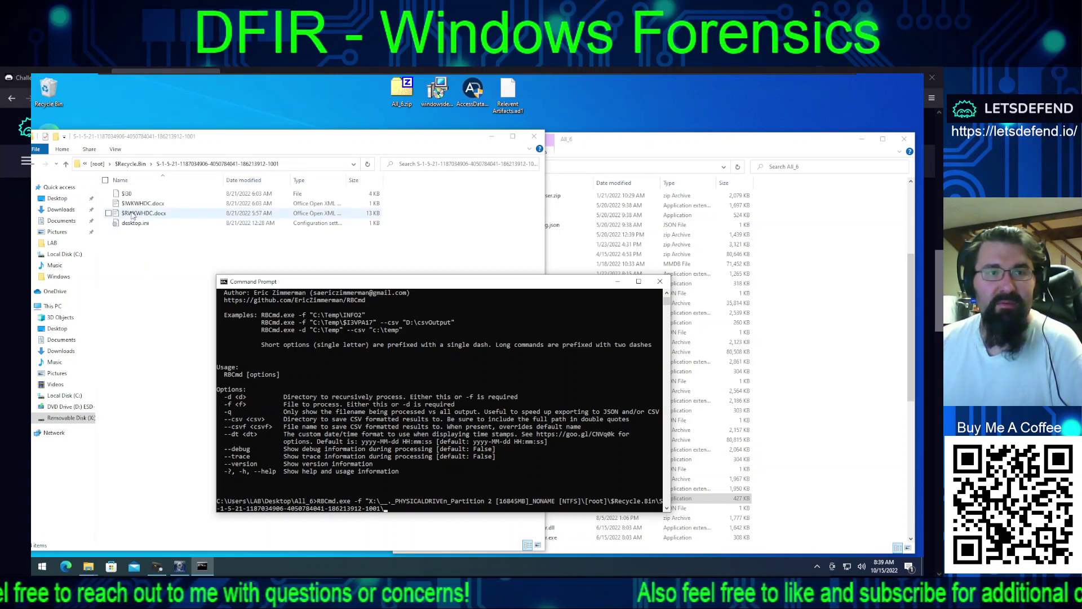
Step: Try to parse the deleted document by adding the copied file name $RWKWHDC.docx to the RBCmd command and running it
{"action": "left_click", "coordinate": [147, 214]}
{"action": "left_click", "coordinate": [147, 214]}
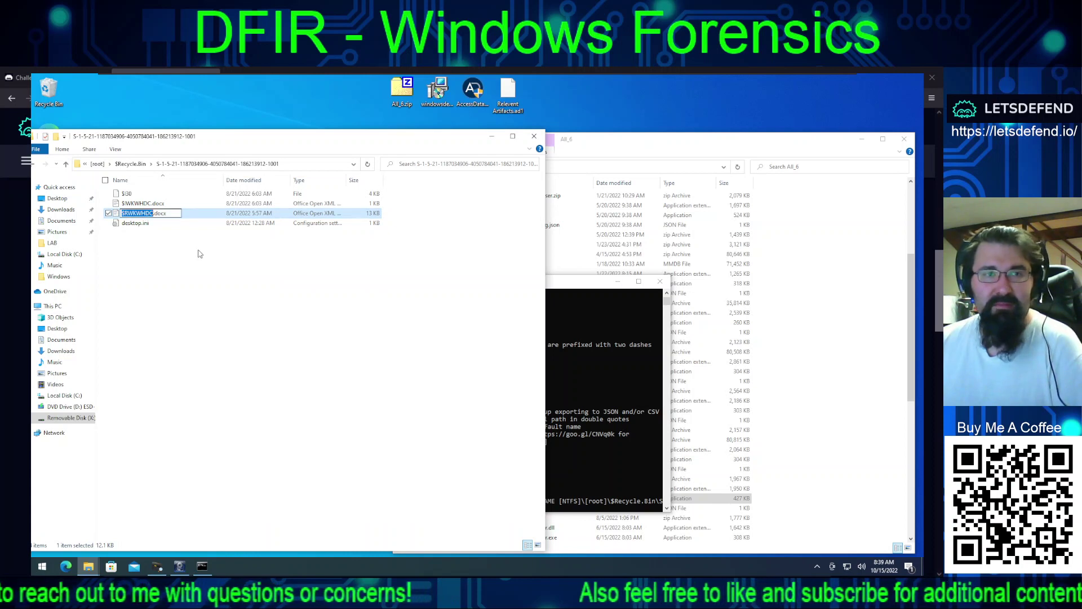
{"action": "key", "text": "ctrl+a"}
{"action": "key", "text": "ctrl+c"}
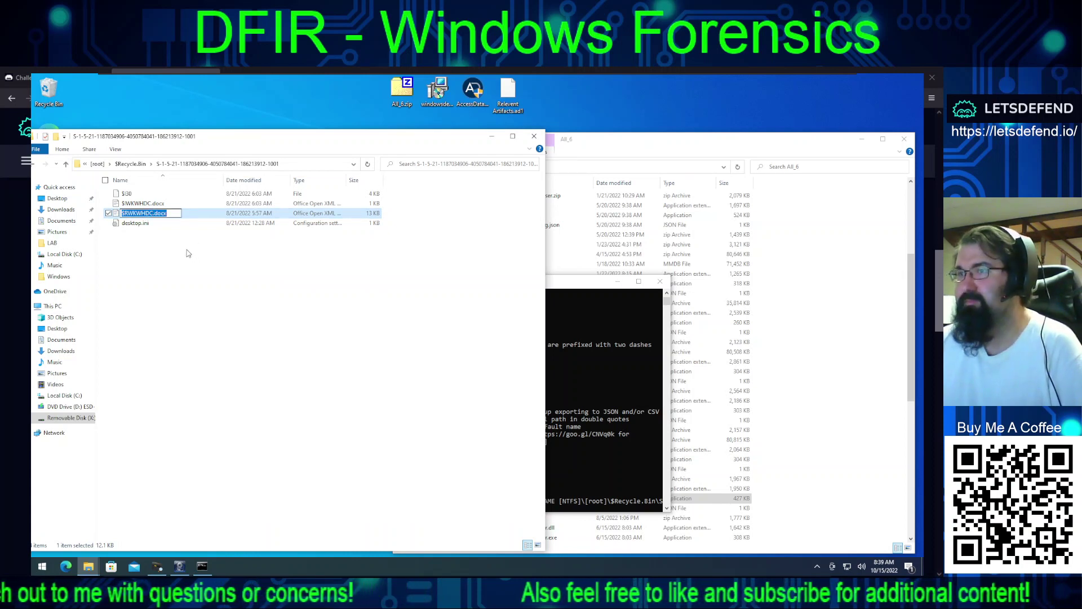
{"action": "left_click", "coordinate": [551, 381]}
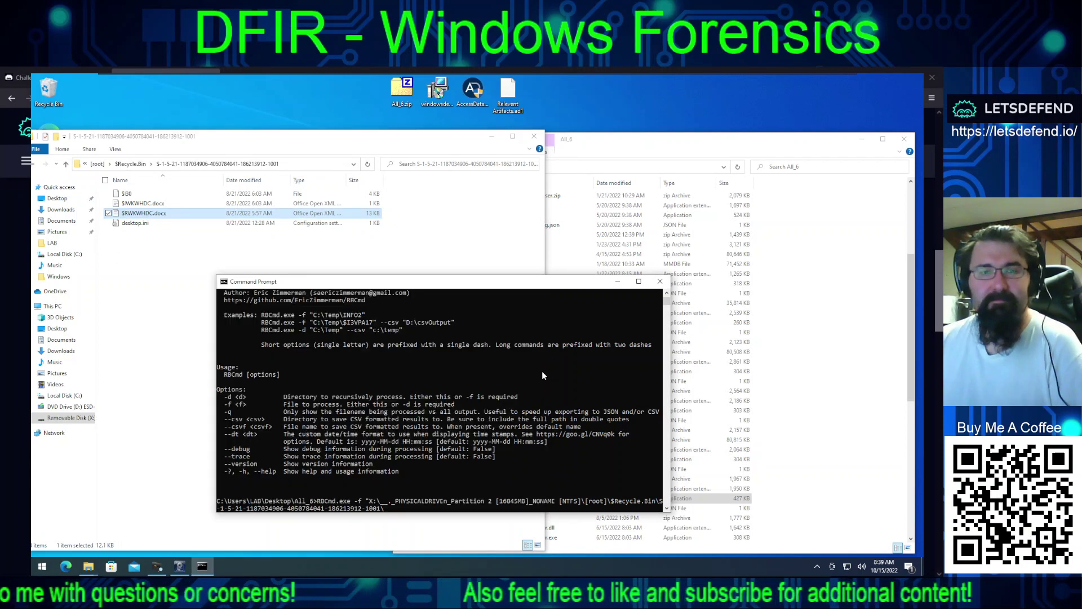
{"action": "key", "text": "ctrl+v"}
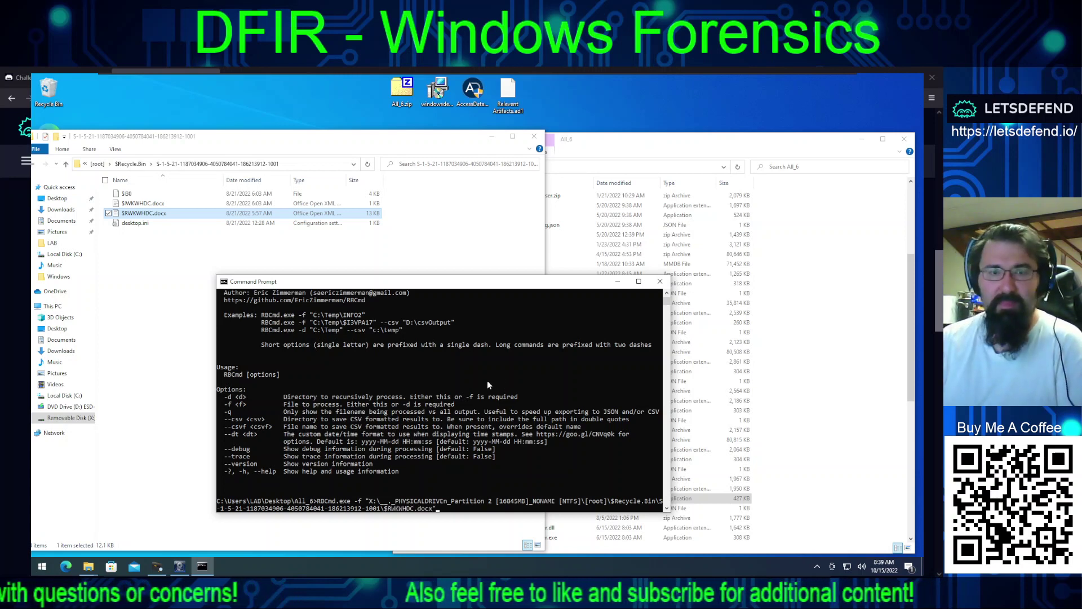
{"action": "key", "text": "Return"}
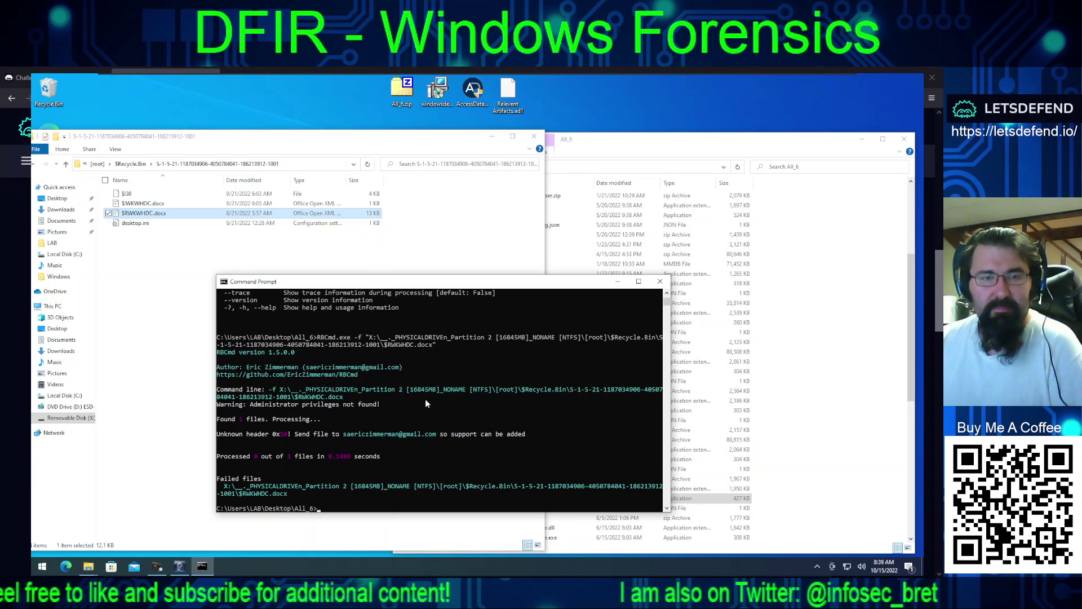
Step: Close the current Command Prompt and open a new one as administrator, placed below the Recycle Bin file list
{"action": "left_click", "coordinate": [659, 281]}
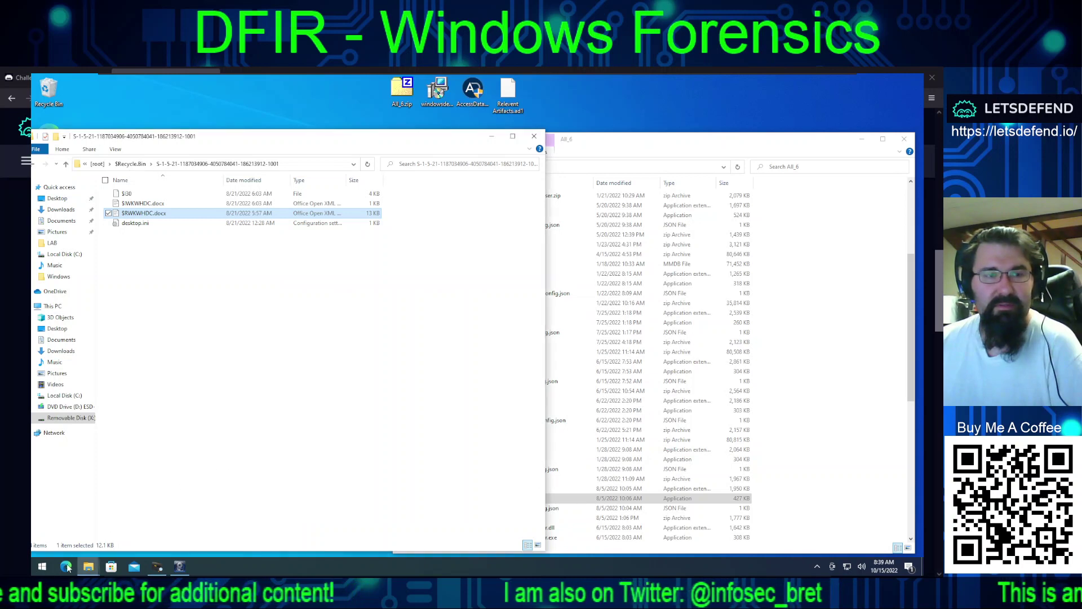
{"action": "left_click", "coordinate": [41, 566]}
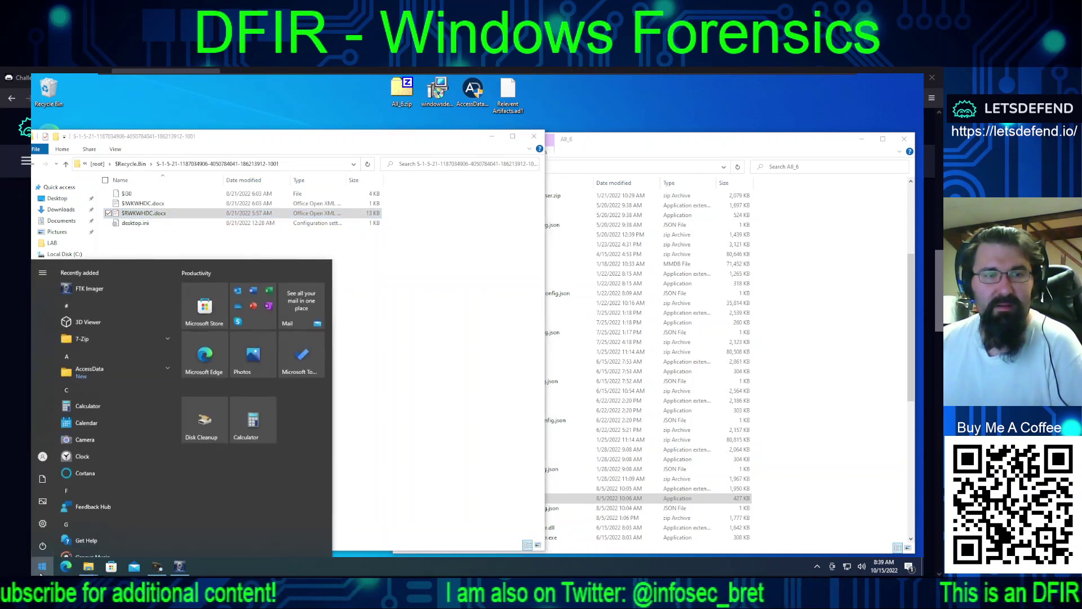
{"action": "type", "text": "cmd"}
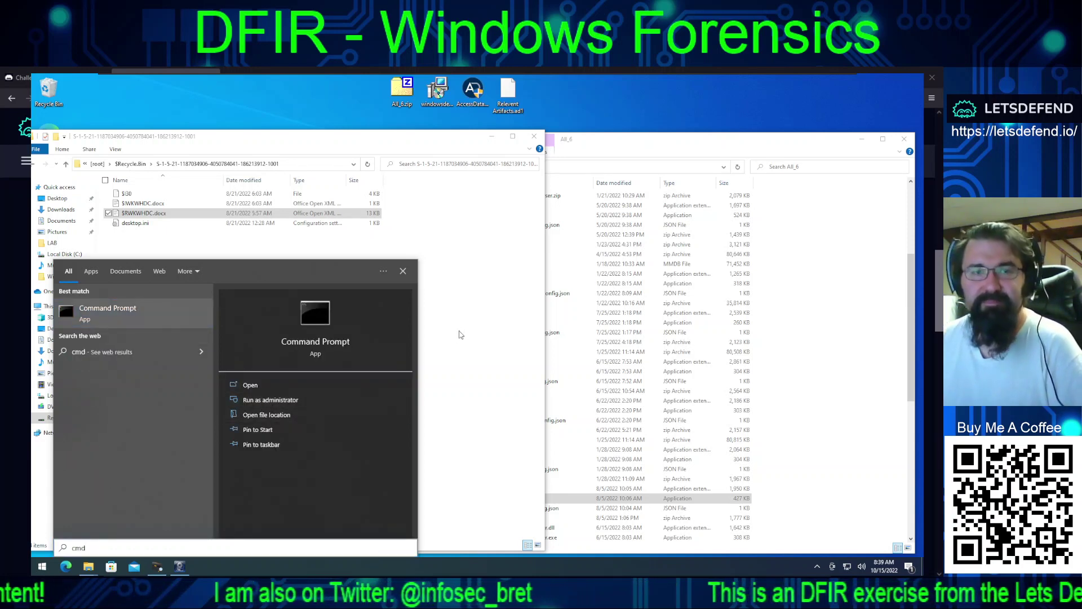
{"action": "left_click", "coordinate": [275, 401]}
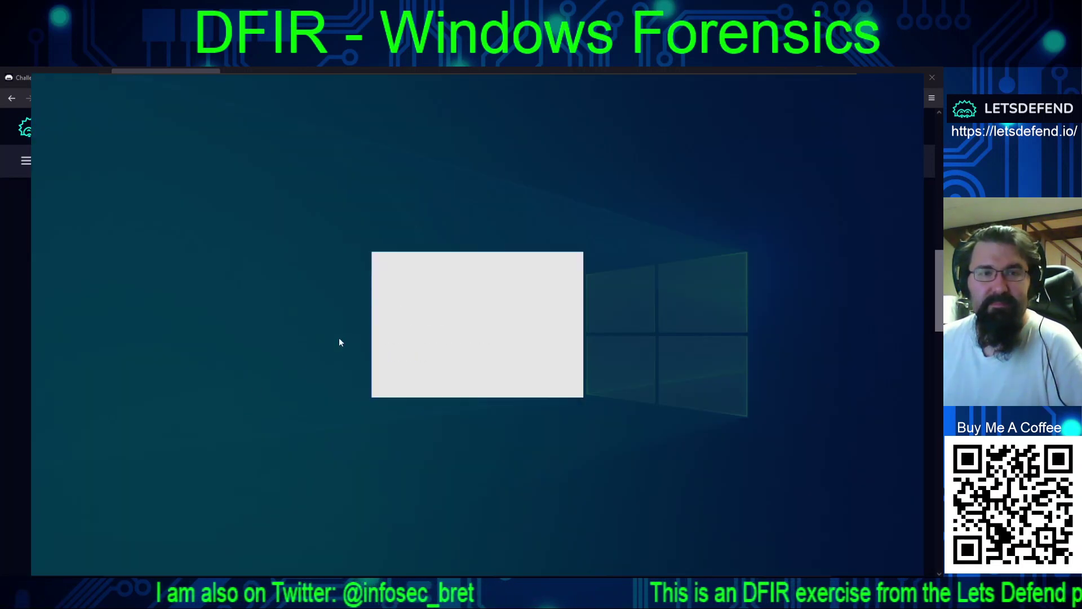
{"action": "left_click", "coordinate": [418, 376]}
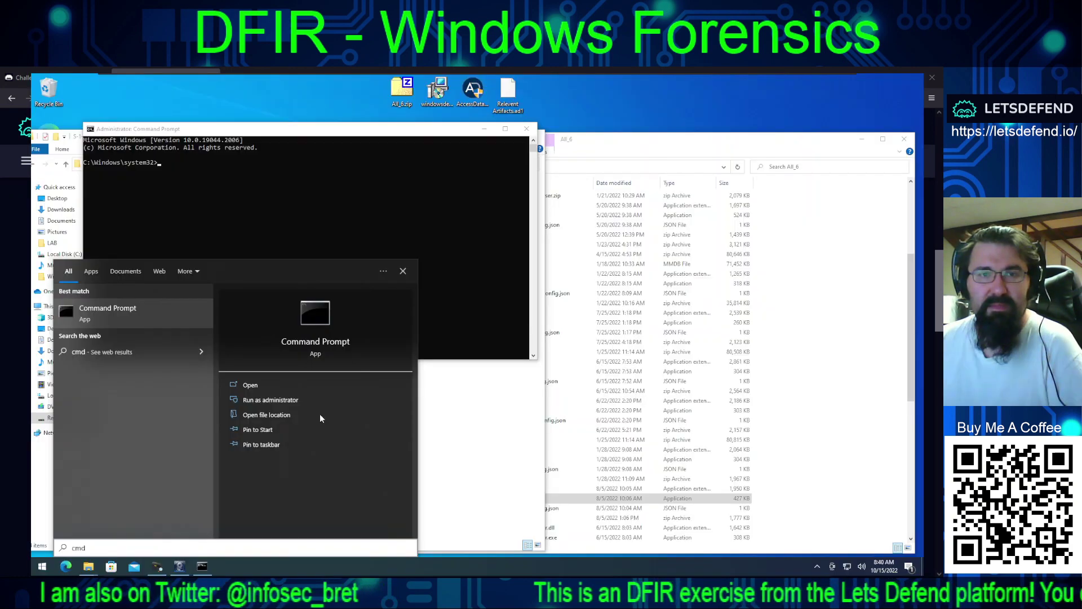
{"action": "left_click", "coordinate": [320, 418]}
{"action": "left_click_drag", "start_coordinate": [368, 130], "coordinate": [433, 288]}
{"action": "left_click", "coordinate": [524, 130]}
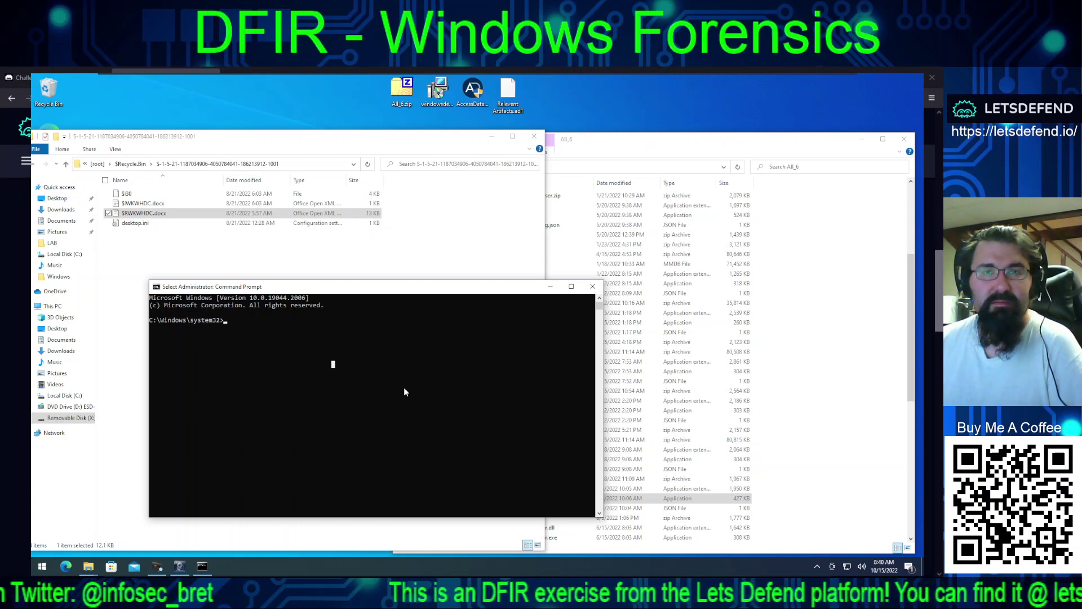
Step: Change the administrator Command Prompt's directory to the copied path C:\Users\LAB\Desktop\All_6
{"action": "left_click", "coordinate": [580, 167]}
{"action": "left_click", "coordinate": [590, 165]}
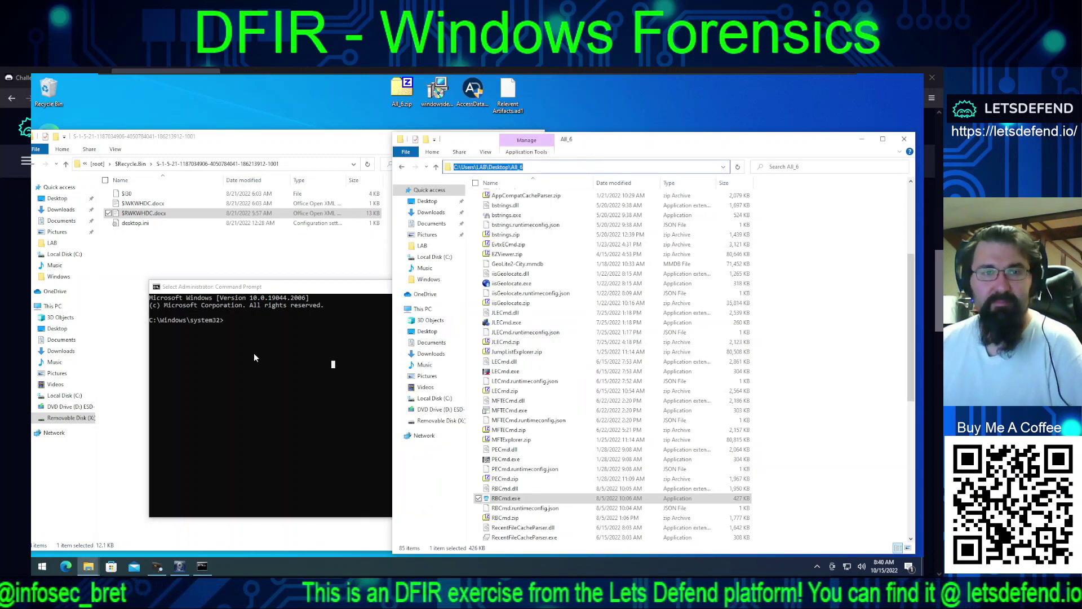
{"action": "left_click", "coordinate": [299, 377]}
{"action": "type", "text": "cd"}
{"action": "type", "text": "C:\\Users\\LAB\\Desktop\\All_6"}
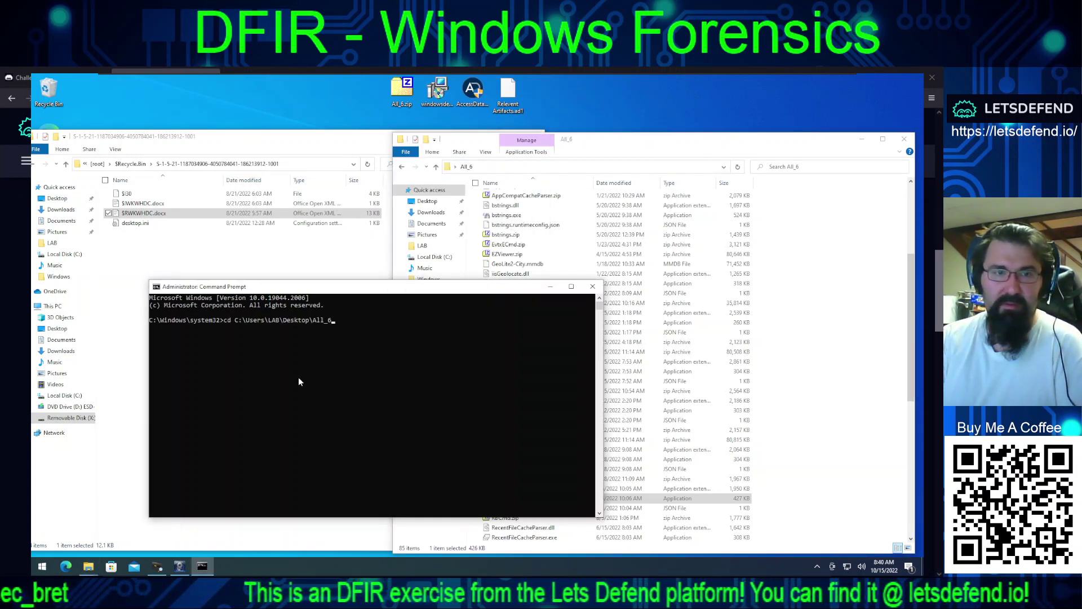
{"action": "key", "text": "Return"}
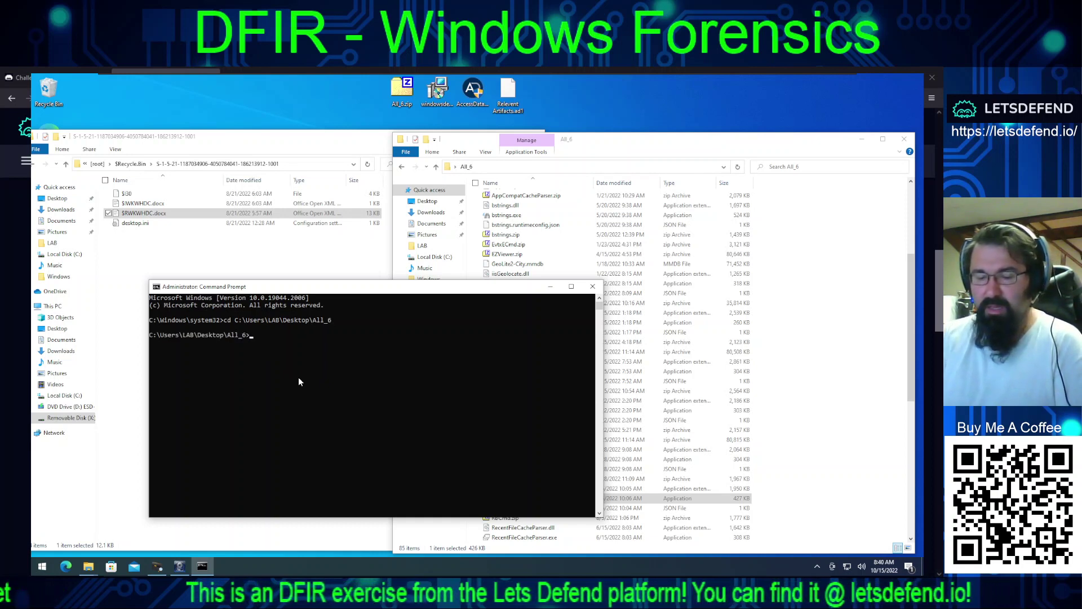
{"action": "type", "text": "rbcmd"}
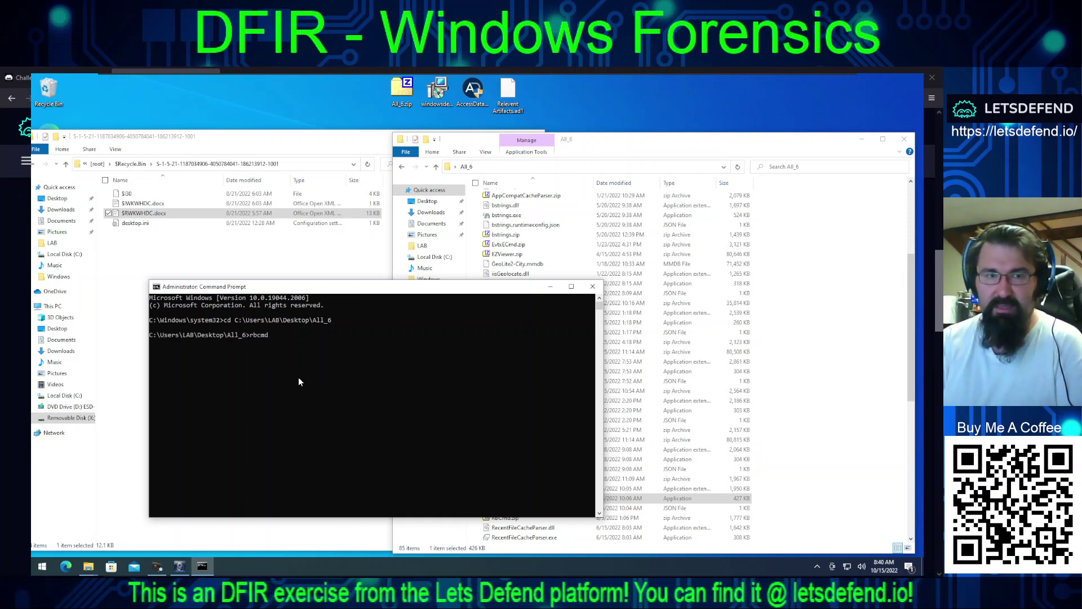
{"action": "key", "text": "Up"}
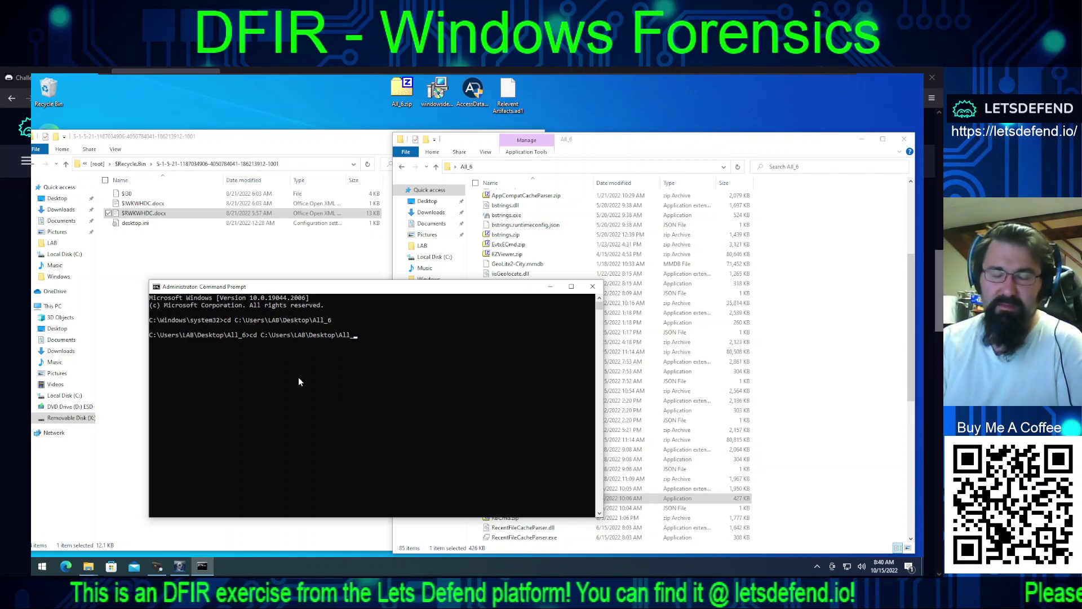
{"action": "key", "text": "BackSpace"}
{"action": "key", "text": "BackSpace"}
{"action": "key", "text": "BackSpace"}
{"action": "key", "text": "BackSpace"}
{"action": "key", "text": "BackSpace"}
{"action": "key", "text": "BackSpace"}
{"action": "key", "text": "BackSpace"}
{"action": "key", "text": "BackSpace"}
{"action": "key", "text": "BackSpace"}
{"action": "key", "text": "BackSpace"}
{"action": "key", "text": "BackSpace"}
{"action": "key", "text": "BackSpace"}
{"action": "key", "text": "BackSpace"}
{"action": "key", "text": "BackSpace"}
{"action": "key", "text": "BackSpace"}
{"action": "key", "text": "BackSpace"}
{"action": "key", "text": "BackSpace"}
{"action": "key", "text": "BackSpace"}
{"action": "key", "text": "BackSpace"}
{"action": "key", "text": "BackSpace"}
Step: Enter rbcmd.exe -f followed by an opening quote and the copied $Recycle.Bin SID folder path with a trailing backslash
{"action": "type", "text": "r"}
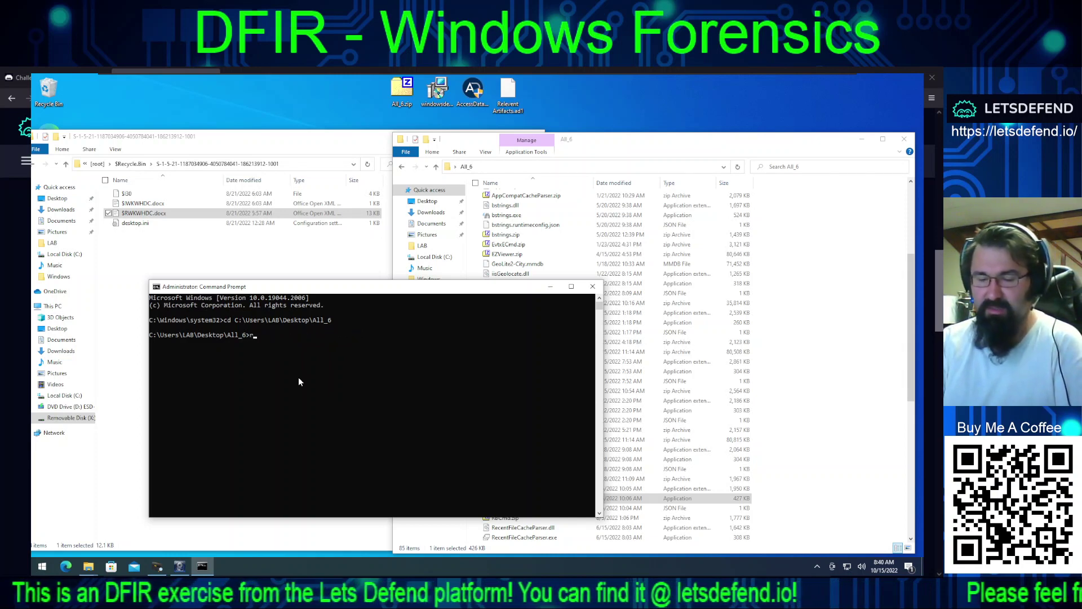
{"action": "type", "text": "bcmd.exe -f \""}
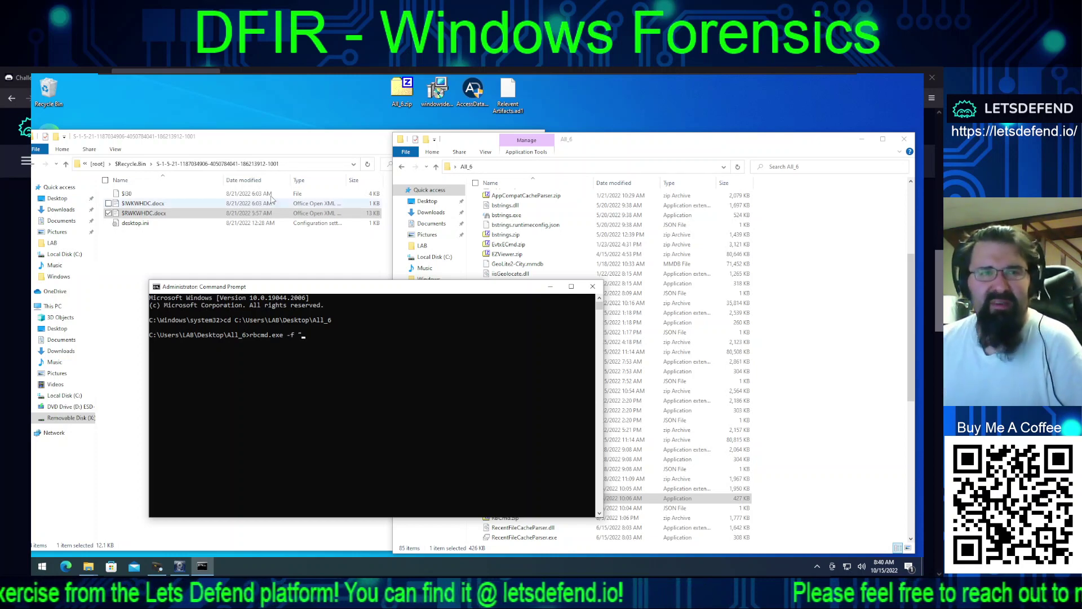
{"action": "left_click", "coordinate": [304, 164]}
{"action": "key", "text": "ctrl+c"}
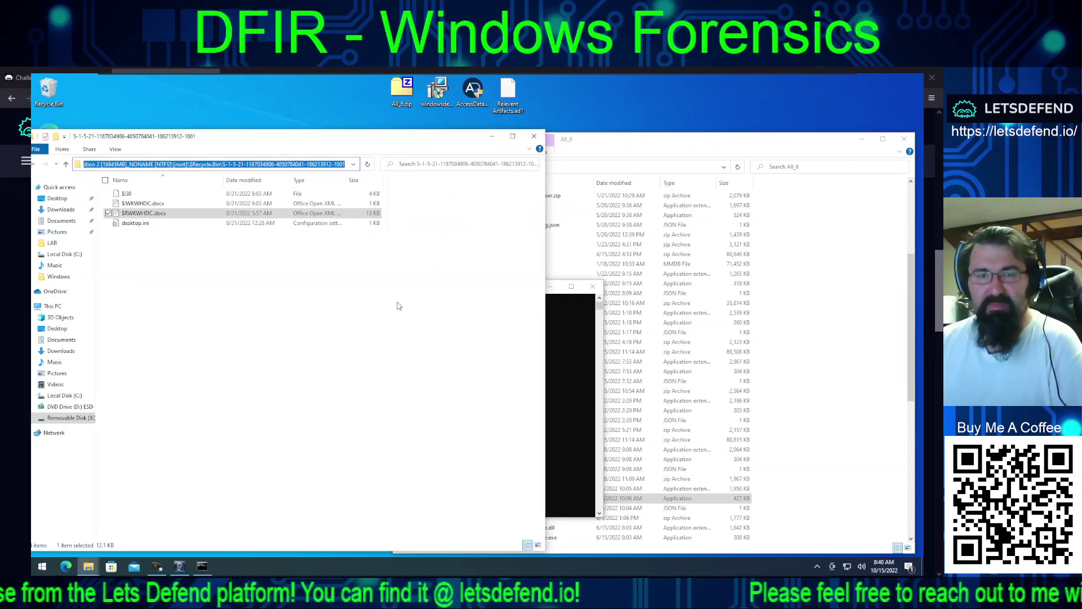
{"action": "left_click", "coordinate": [554, 345]}
{"action": "key", "text": "ctrl+v"}
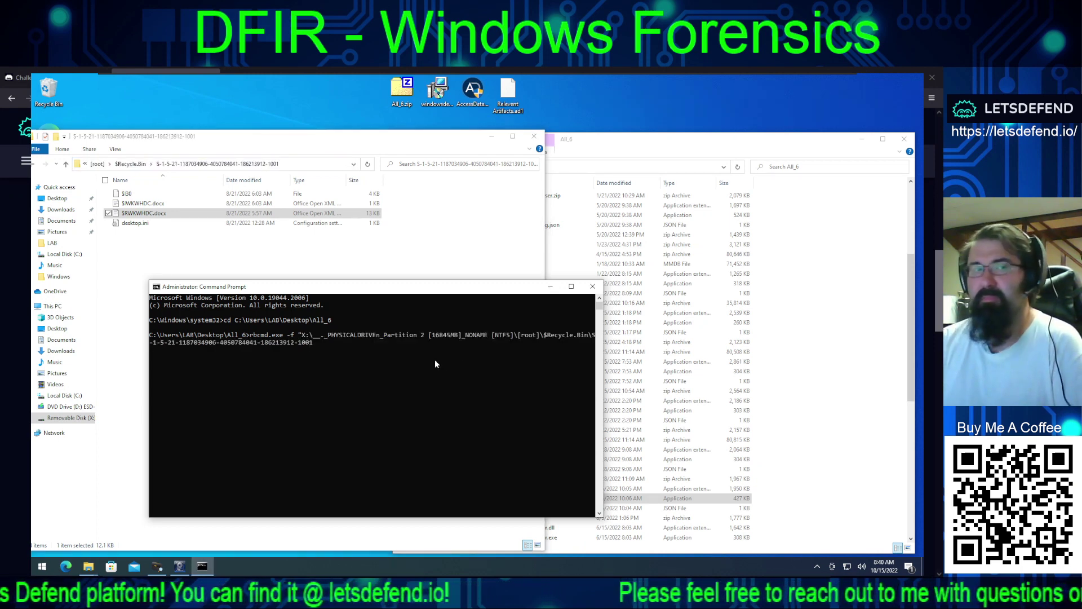
{"action": "type", "text": "\\"}
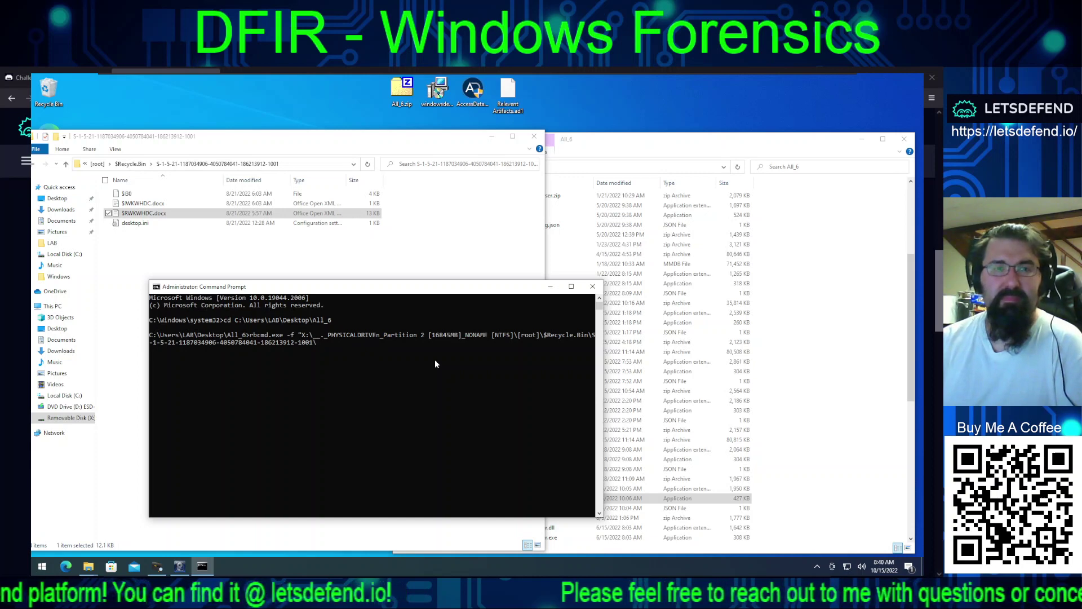
Step: Complete the elevated rbcmd.exe command with the copied file name $RWKWHDC.docx and try to parse that file
{"action": "left_click", "coordinate": [165, 216]}
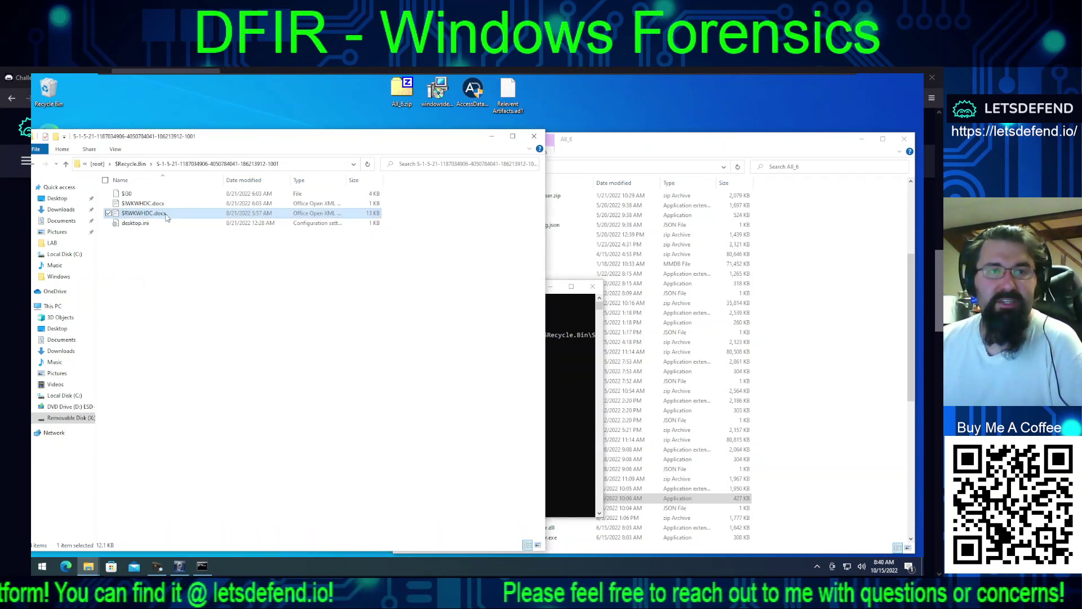
{"action": "key", "text": "F2"}
{"action": "key", "text": "ctrl+a"}
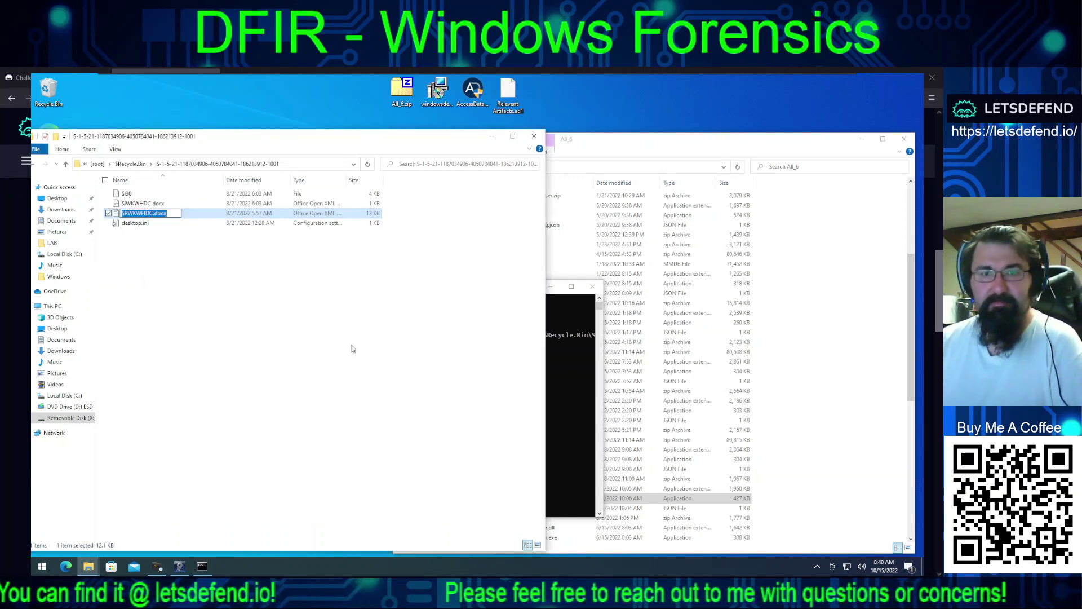
{"action": "key", "text": "ctrl+c"}
{"action": "left_click", "coordinate": [558, 358]}
{"action": "key", "text": "ctrl+v"}
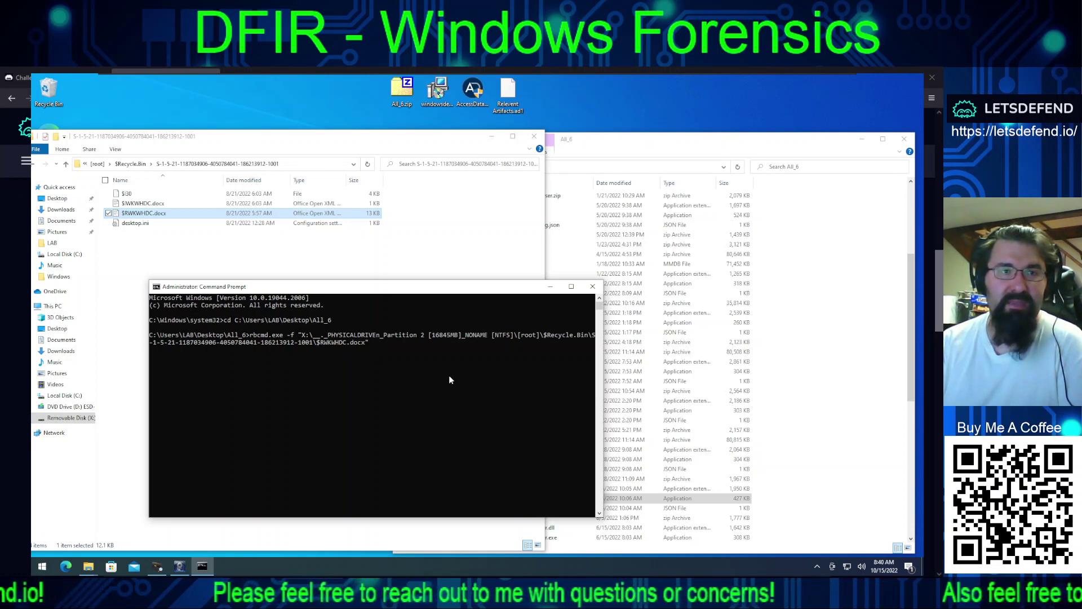
{"action": "key", "text": "Return"}
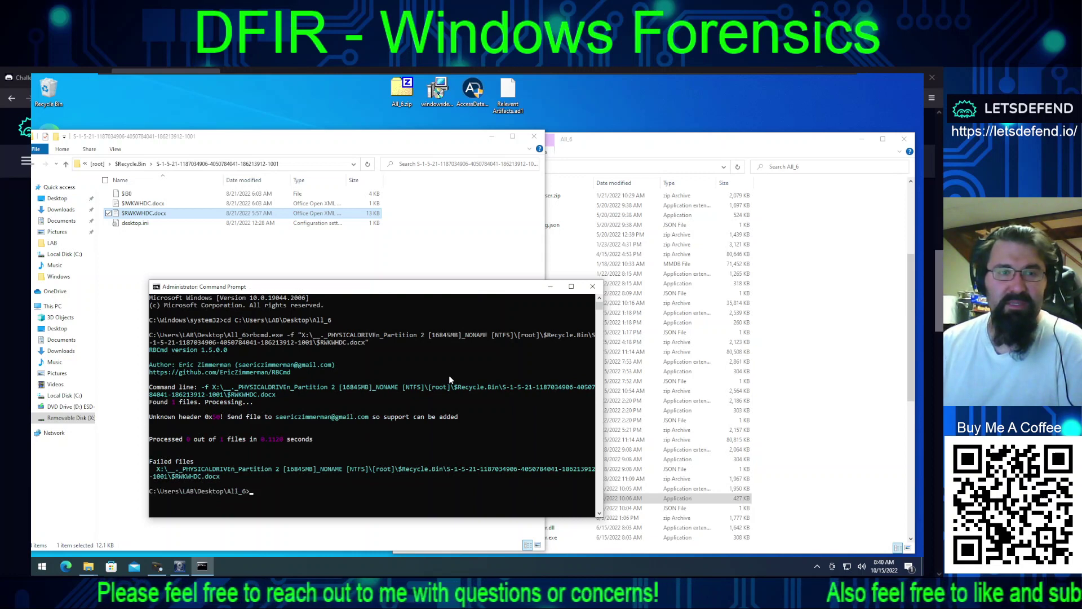
Step: Recall the last rbcmd.exe command, change the target file to $IWKWHDC.docx and run it
{"action": "key", "text": "Up"}
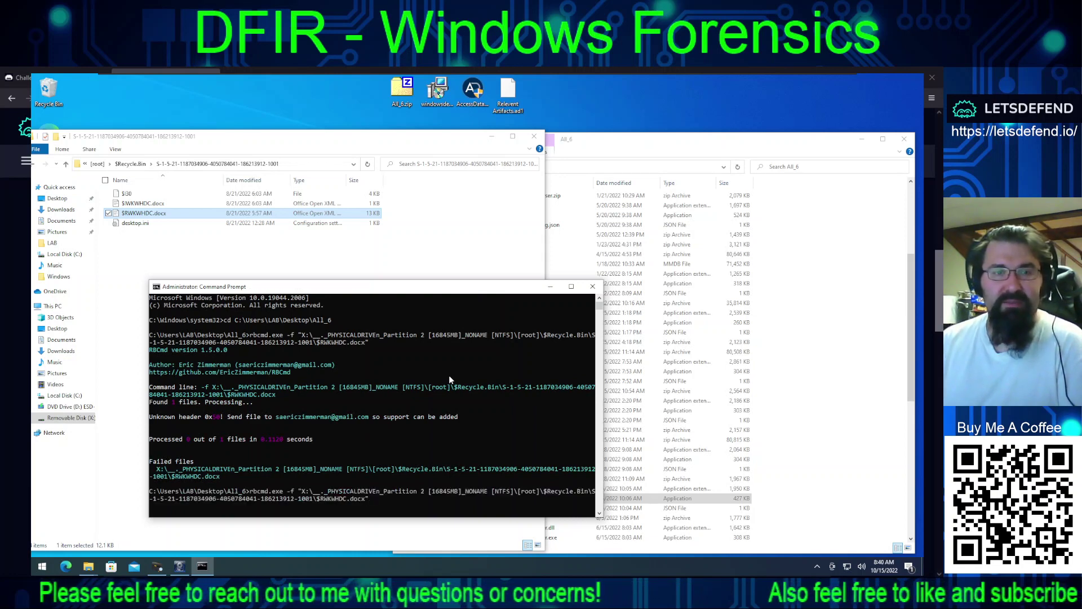
{"action": "key", "text": "Left"}
{"action": "key", "text": "Left"}
{"action": "key", "text": "Left"}
{"action": "key", "text": "Left"}
{"action": "key", "text": "Left"}
{"action": "key", "text": "Left"}
{"action": "key", "text": "Left"}
{"action": "key", "text": "Left"}
{"action": "key", "text": "Left"}
{"action": "key", "text": "Left"}
{"action": "key", "text": "Left"}
{"action": "key", "text": "Left"}
{"action": "key", "text": "Left"}
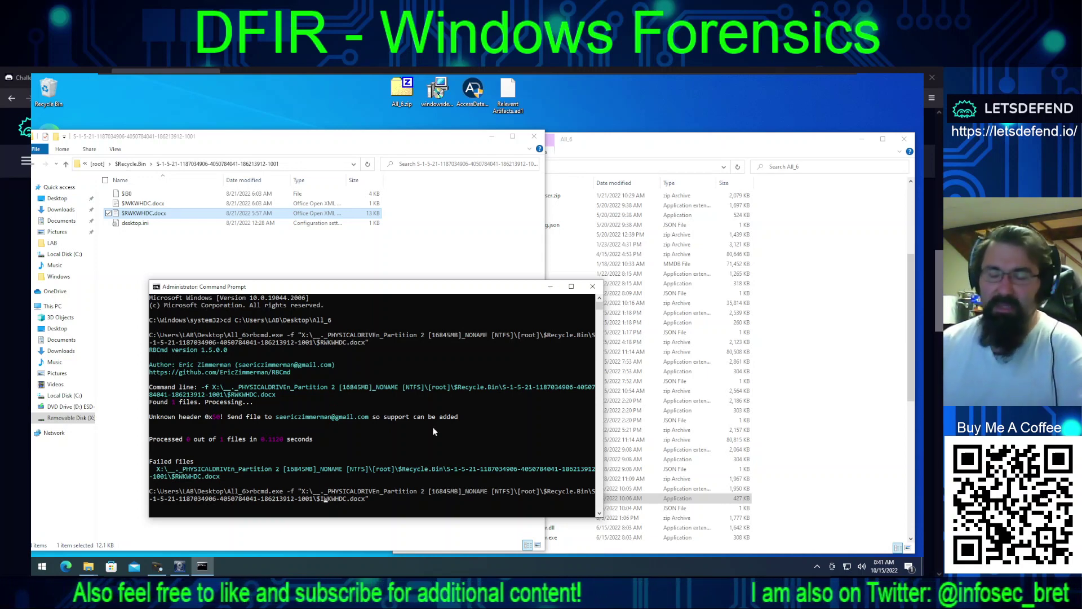
{"action": "key", "text": "Return"}
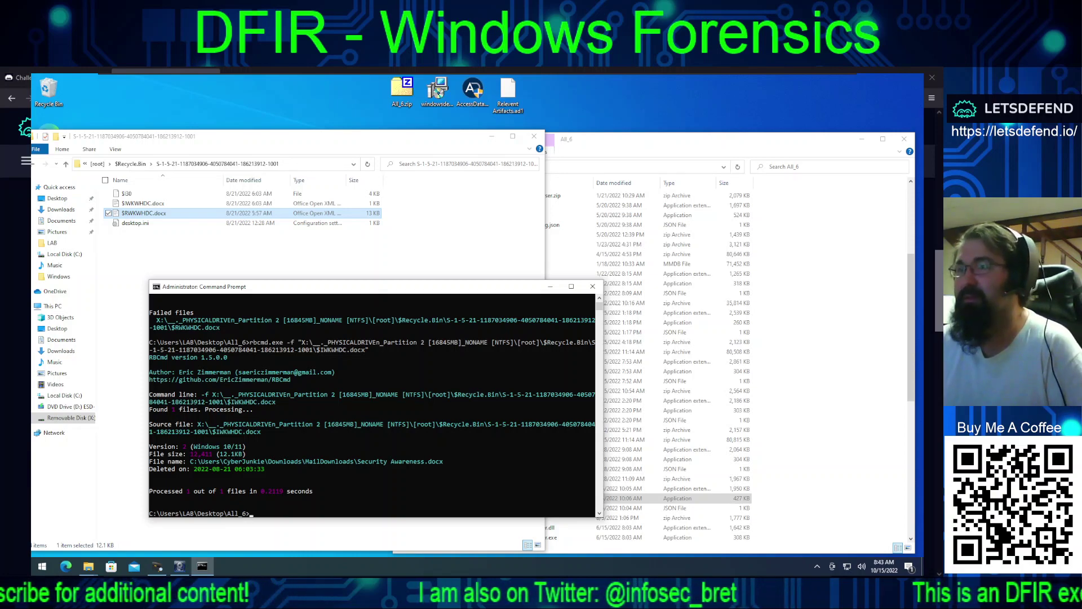
Step: Submit {Security Awareness.docx} as the answer to Question 2 on the LetsDefend challenge page in the browser
{"action": "key", "text": "ctrl+Tab"}
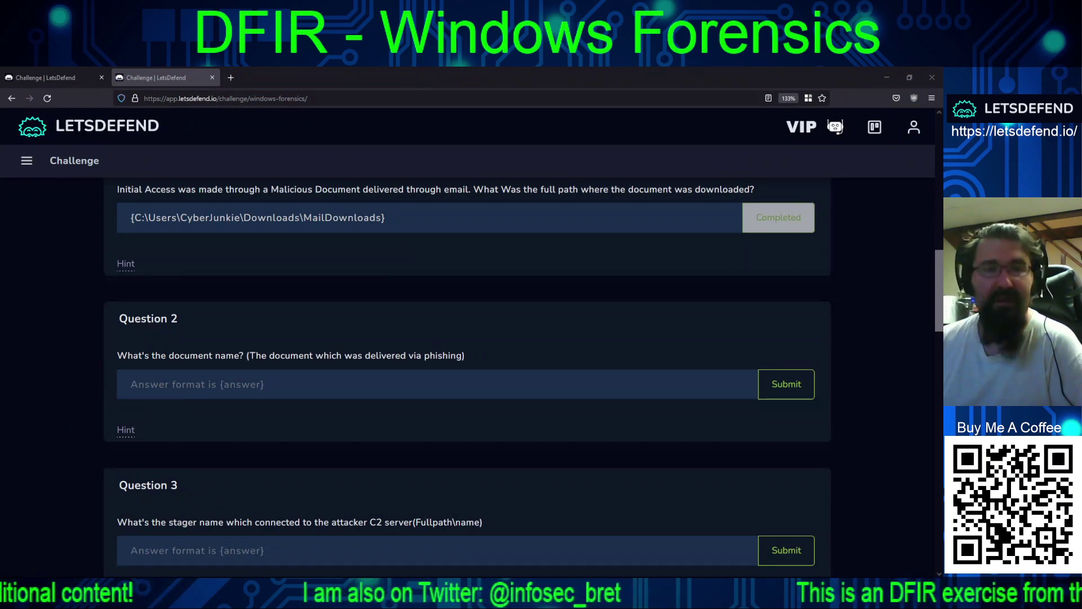
{"action": "left_click", "coordinate": [265, 386]}
{"action": "key", "text": "ctrl+v"}
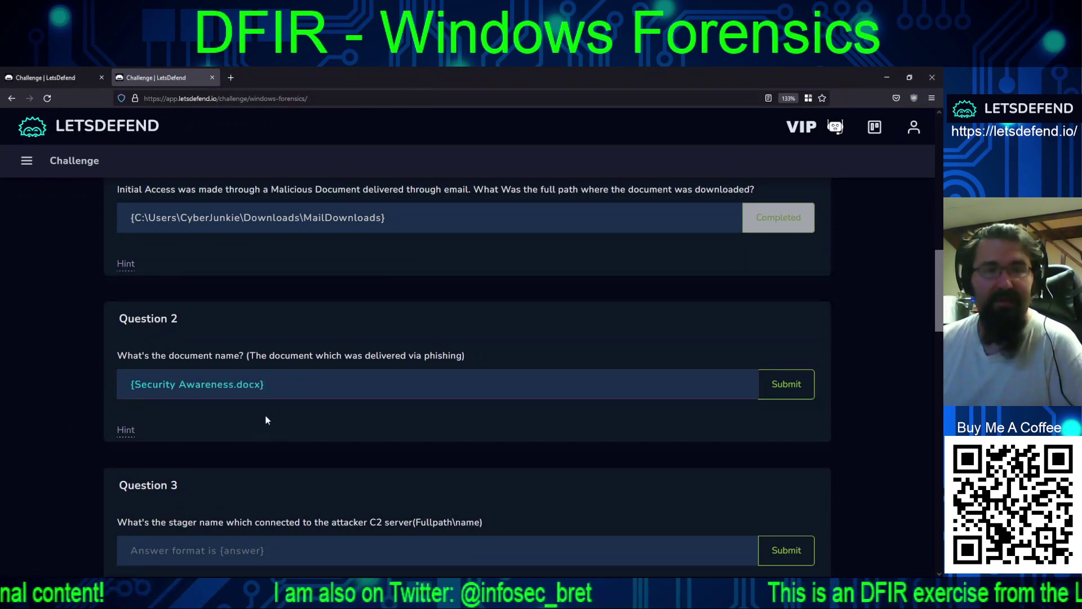
{"action": "left_click", "coordinate": [786, 383]}
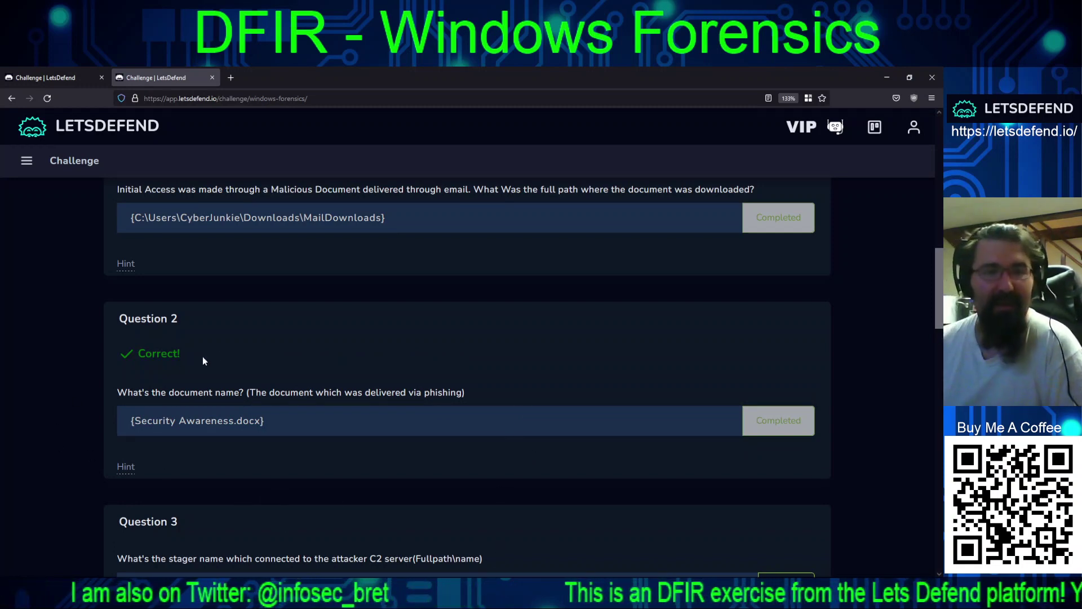
Step: Read Question 3 and open Eric Zimmerman's tools page at ericzimmerman.github.io in a new browser tab
{"action": "scroll", "coordinate": [214, 355], "scroll_direction": "down", "scroll_amount": 2}
{"action": "scroll", "coordinate": [299, 336], "scroll_direction": "down", "scroll_amount": 2}
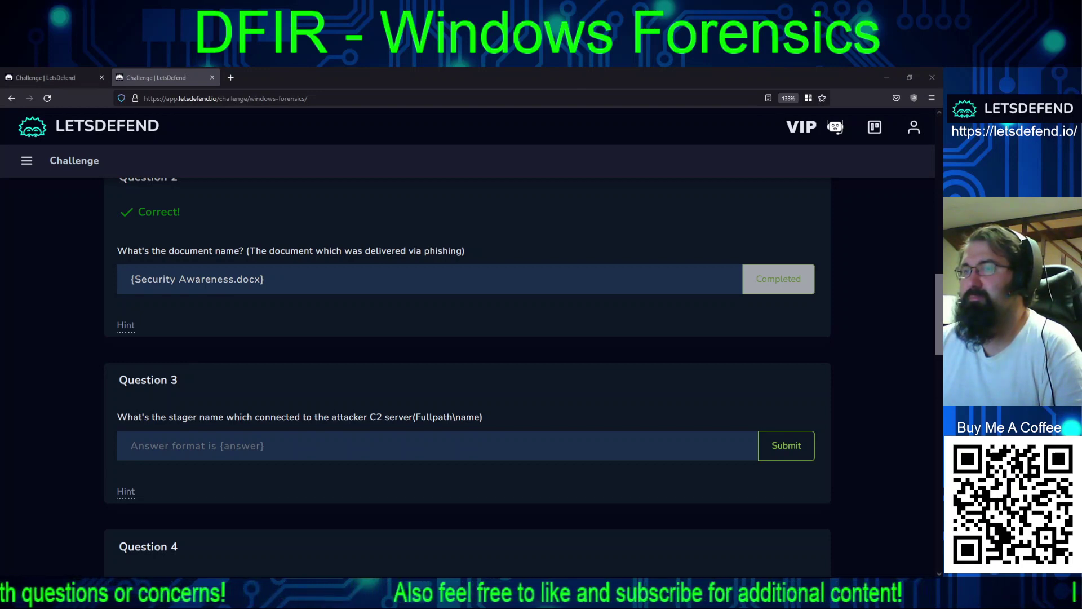
{"action": "left_click", "coordinate": [231, 77]}
{"action": "key", "text": "ctrl+v"}
{"action": "key", "text": "Return"}
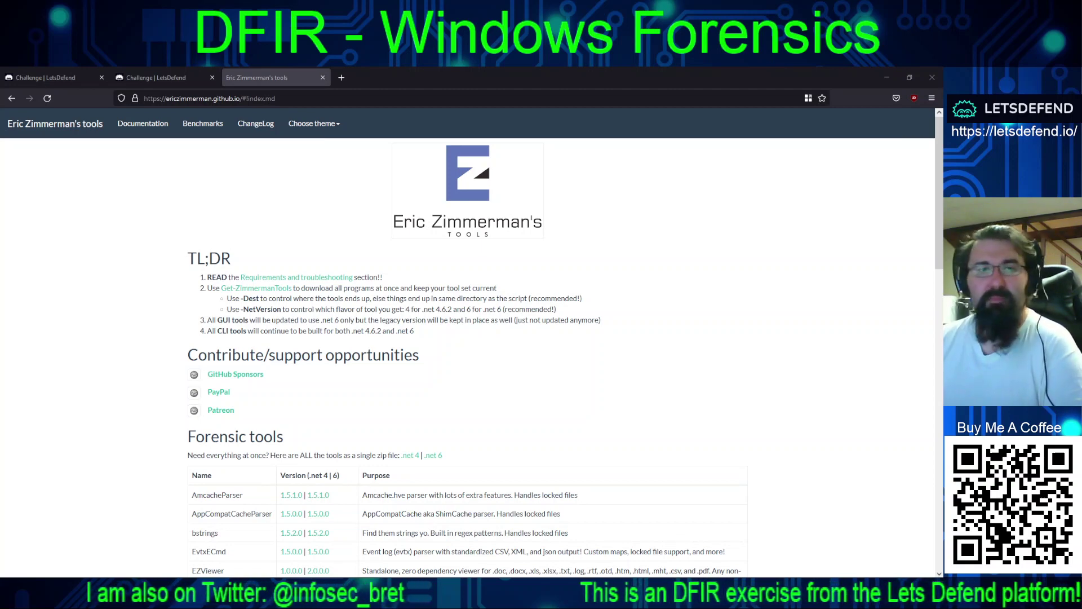
Step: Look through the Forensic tools table and examine the purposes of RBCmd and PECmd
{"action": "scroll", "coordinate": [645, 386], "scroll_direction": "down", "scroll_amount": 2}
{"action": "scroll", "coordinate": [645, 387], "scroll_direction": "down", "scroll_amount": 3}
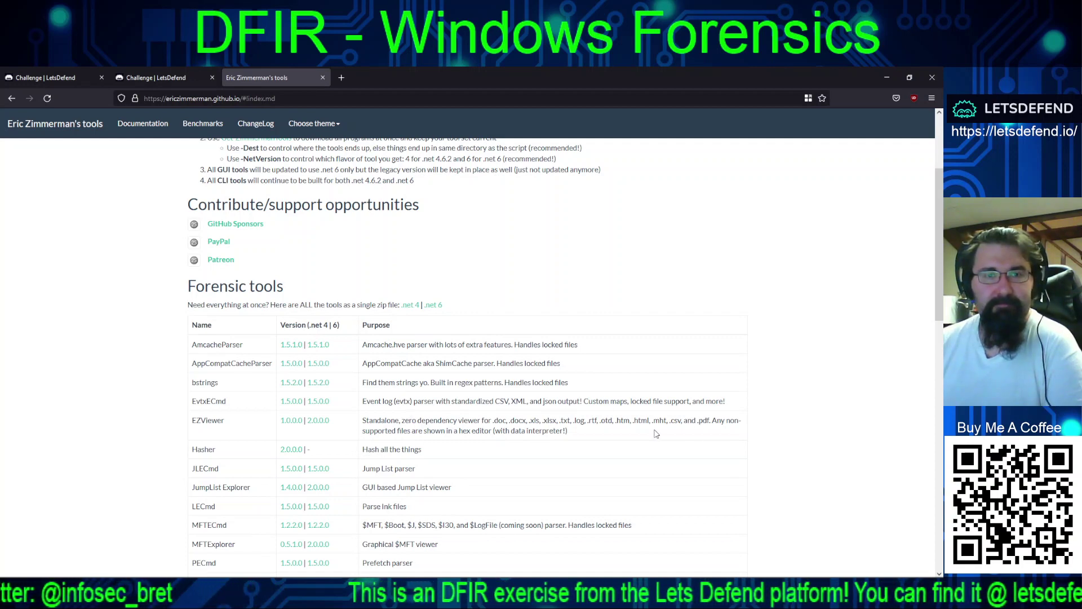
{"action": "scroll", "coordinate": [656, 433], "scroll_direction": "down", "scroll_amount": 1}
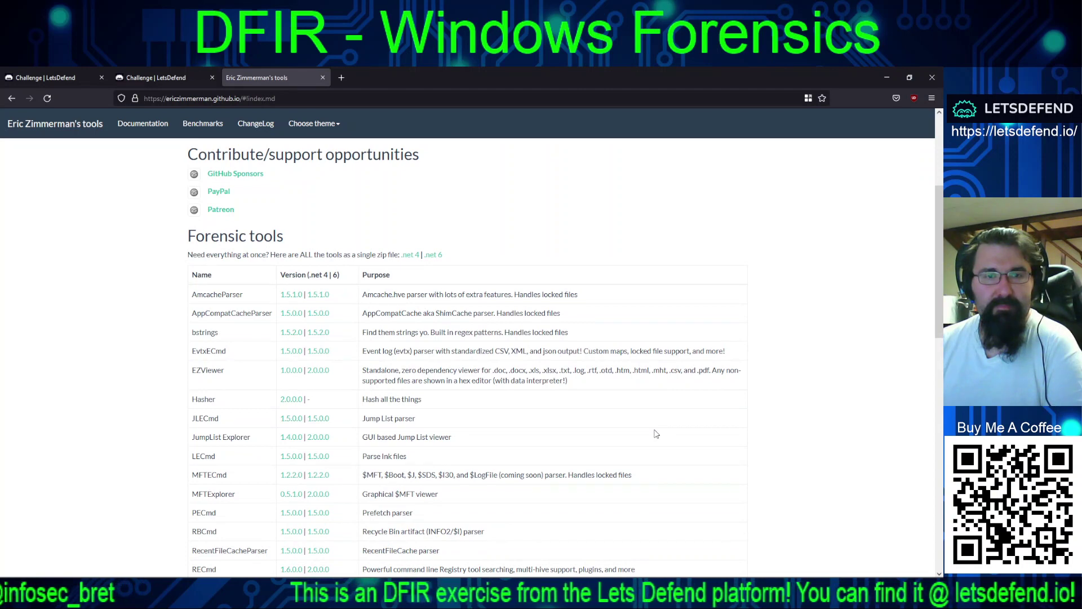
{"action": "scroll", "coordinate": [656, 434], "scroll_direction": "down", "scroll_amount": 2}
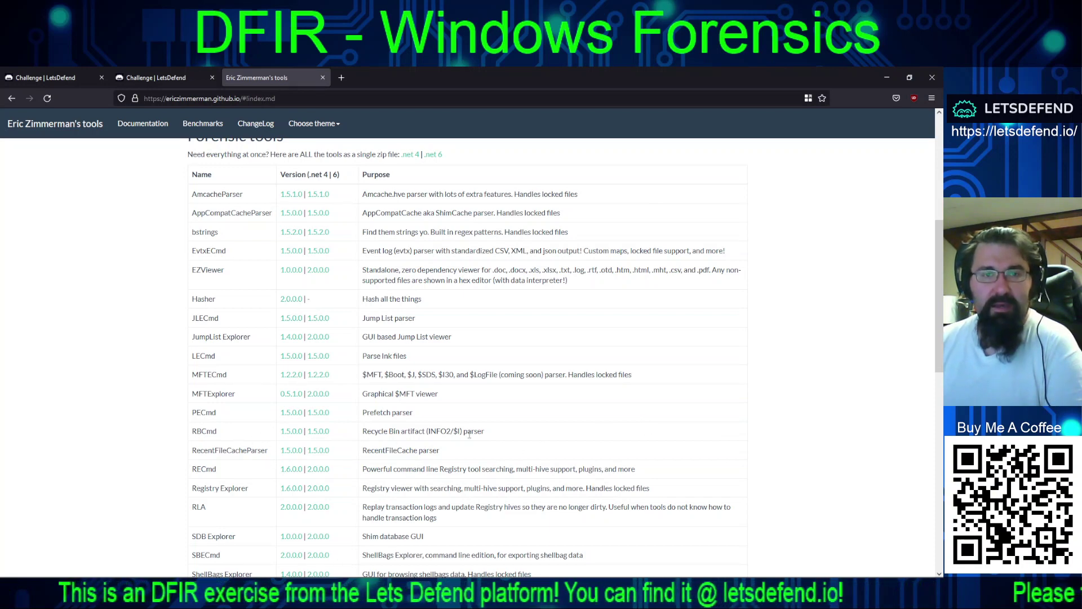
{"action": "left_click_drag", "start_coordinate": [496, 436], "coordinate": [365, 437]}
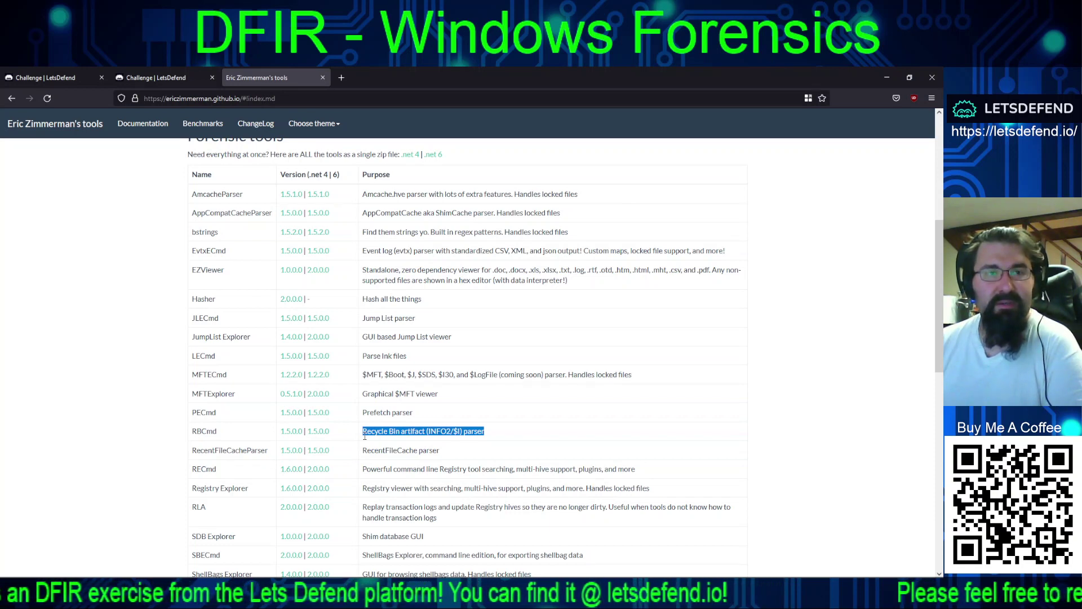
{"action": "scroll", "coordinate": [364, 437], "scroll_direction": "down", "scroll_amount": 3}
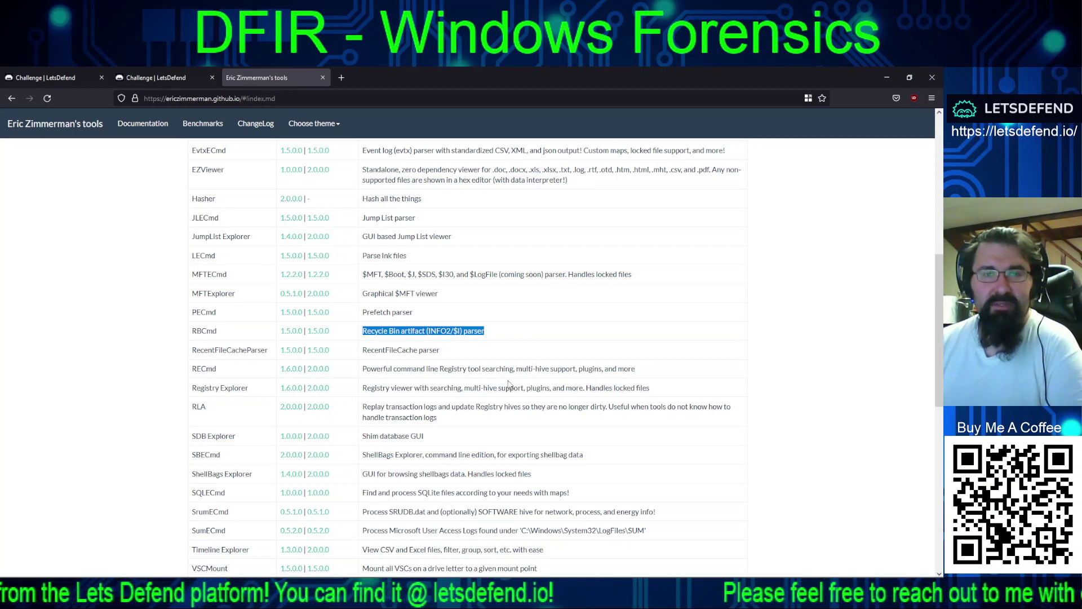
{"action": "scroll", "coordinate": [518, 370], "scroll_direction": "up", "scroll_amount": 3}
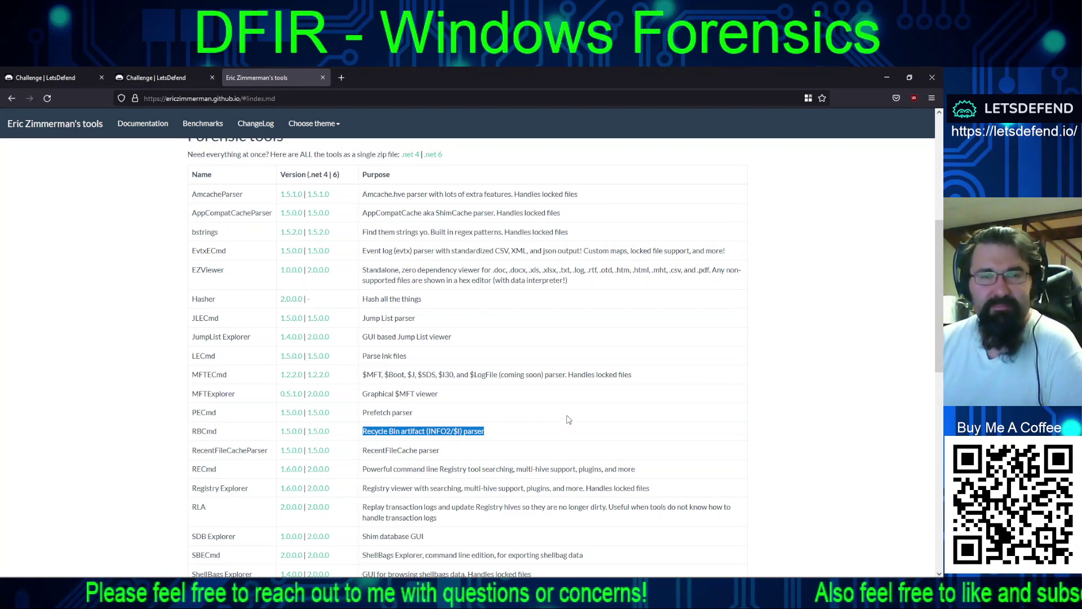
{"action": "scroll", "coordinate": [569, 420], "scroll_direction": "down", "scroll_amount": 1}
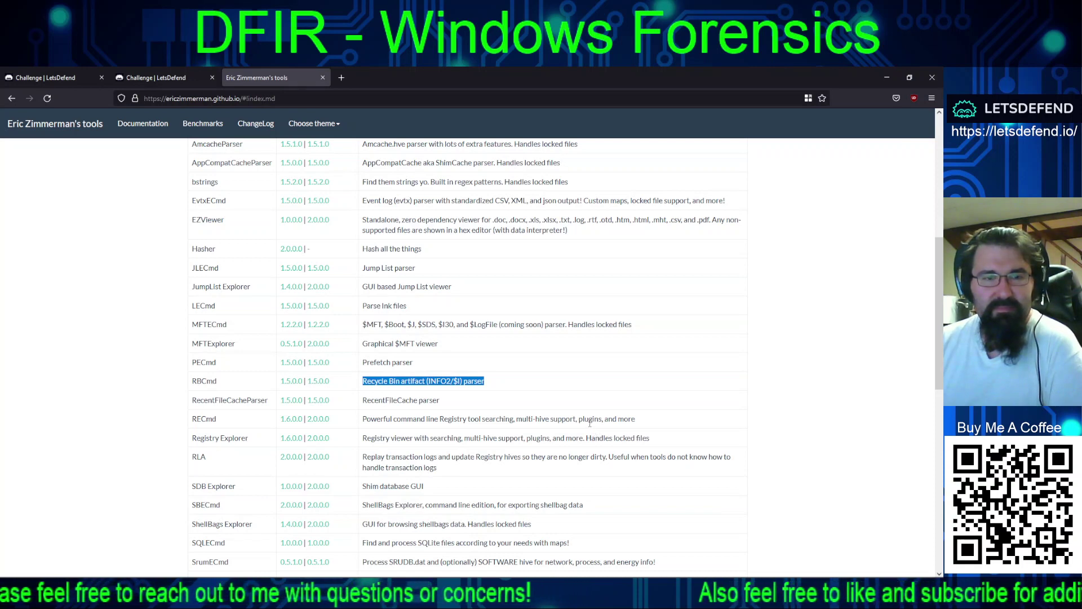
{"action": "scroll", "coordinate": [589, 422], "scroll_direction": "up", "scroll_amount": 2}
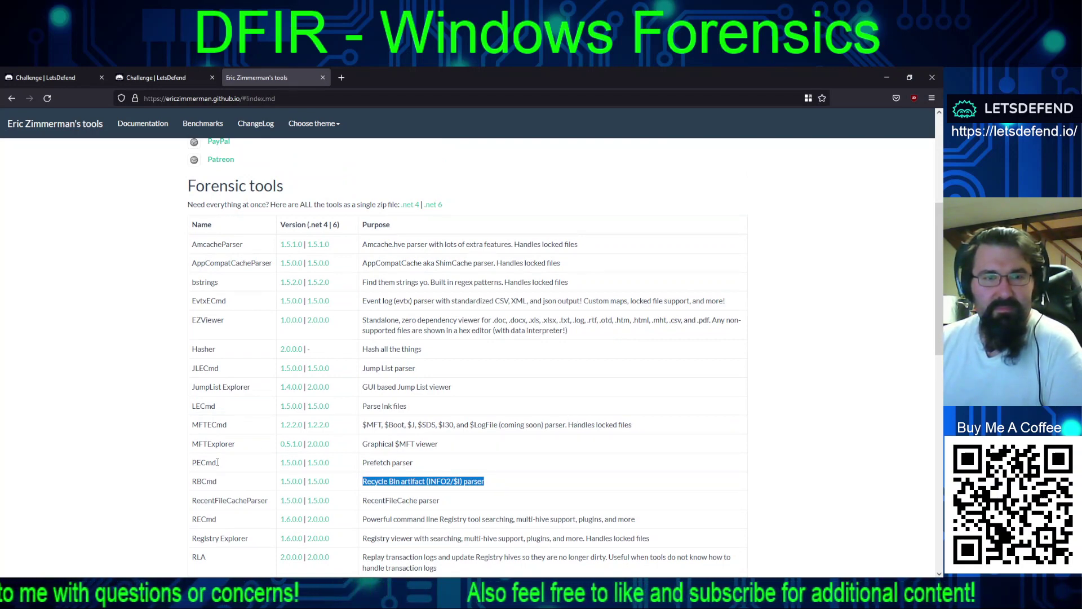
{"action": "left_click_drag", "start_coordinate": [218, 462], "coordinate": [191, 463]}
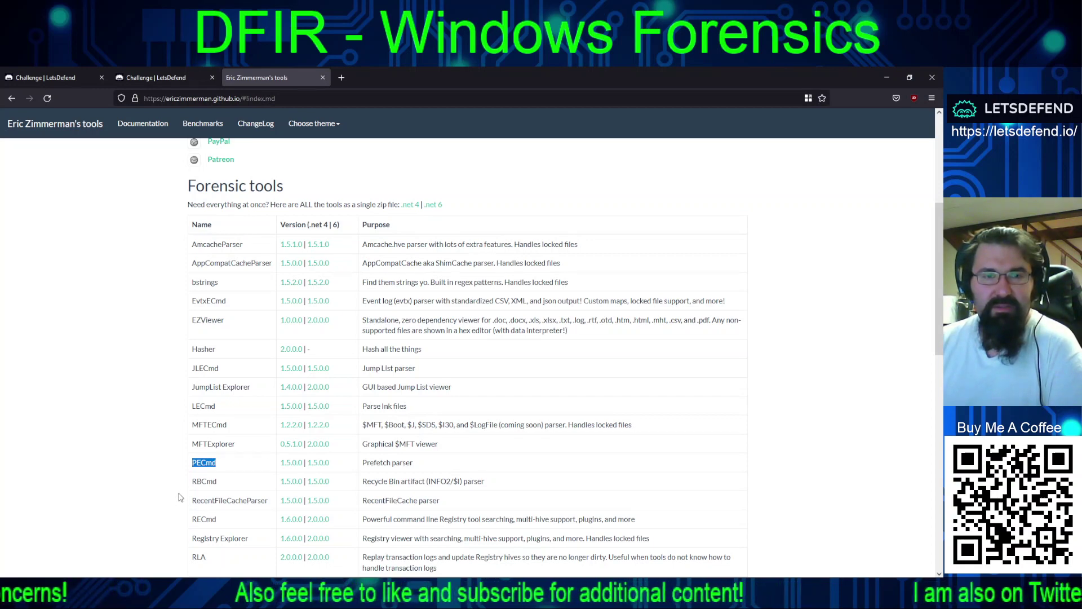
Step: Switch back to the Windows lab machine and review PECmd's usage examples and options in the Command Prompt
{"action": "key", "text": "alt+Tab"}
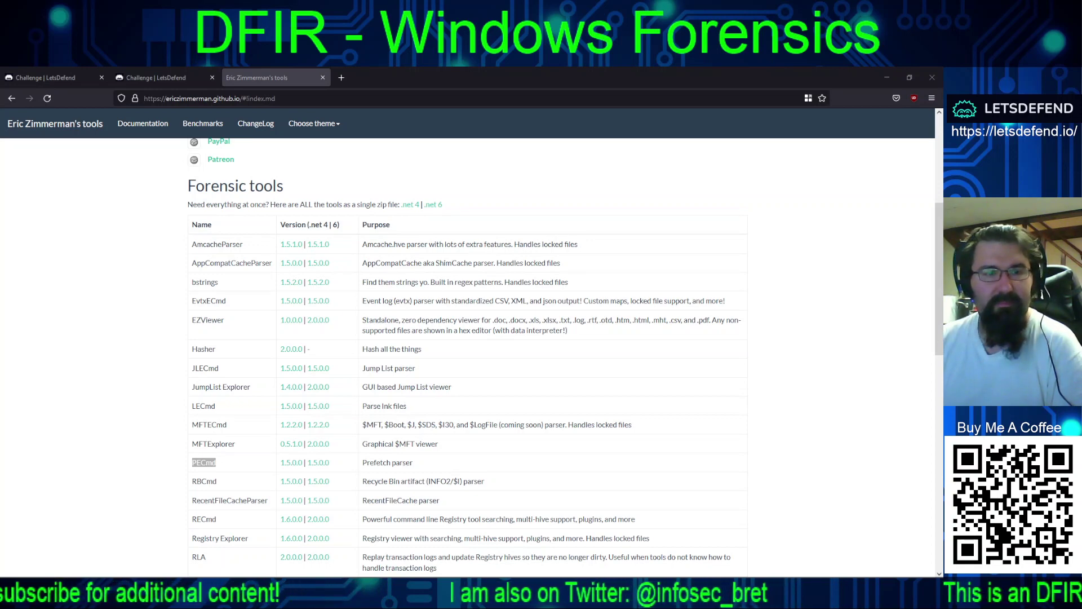
{"action": "key", "text": "alt+Tab"}
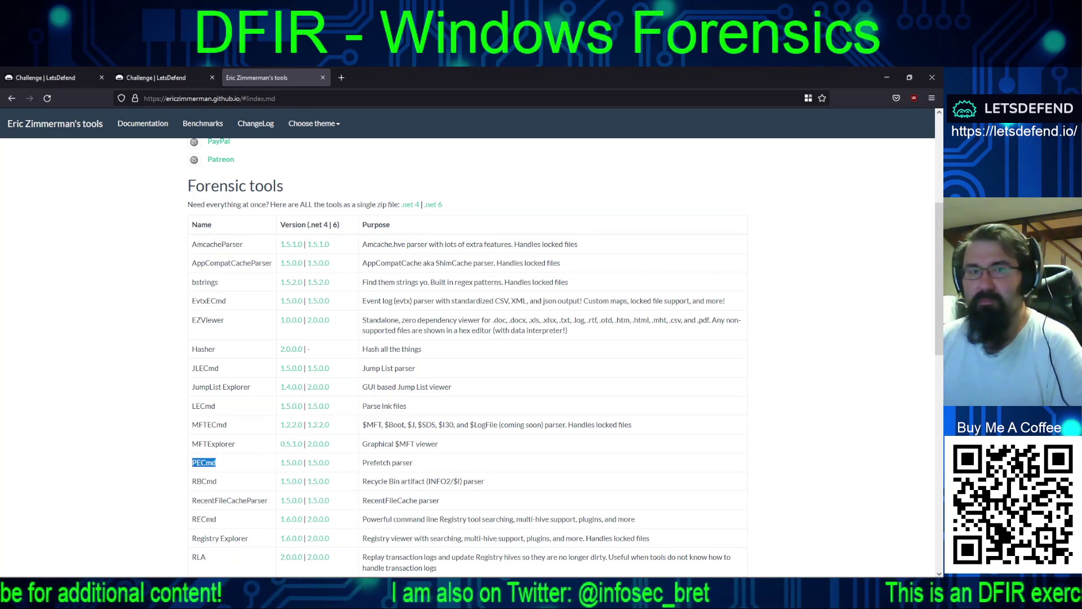
{"action": "key", "text": "alt+Tab"}
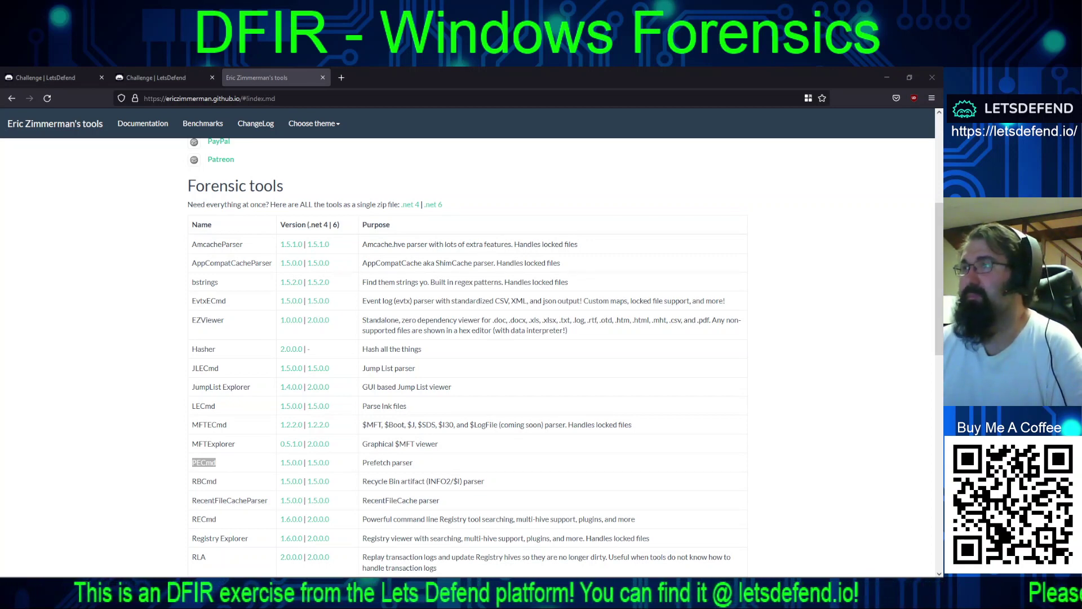
{"action": "key", "text": "alt+Tab"}
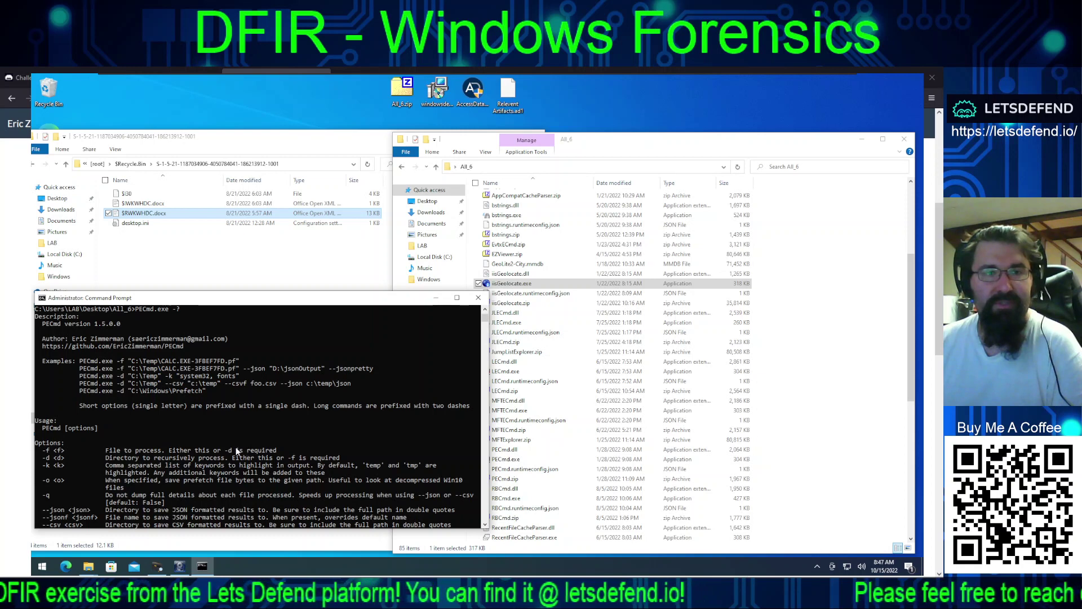
{"action": "scroll", "coordinate": [237, 449], "scroll_direction": "down", "scroll_amount": 2}
Step: Go from the Recycle Bin folder to [root]\Windows\Prefetch in the mounted image and copy that folder's full path
{"action": "left_click", "coordinate": [163, 248]}
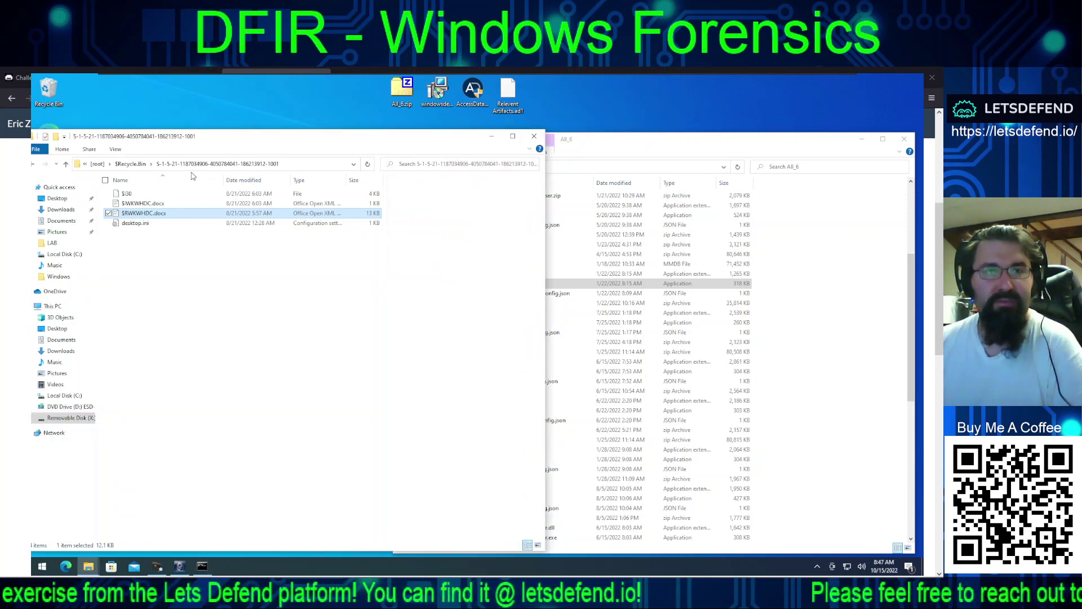
{"action": "left_click", "coordinate": [130, 163]}
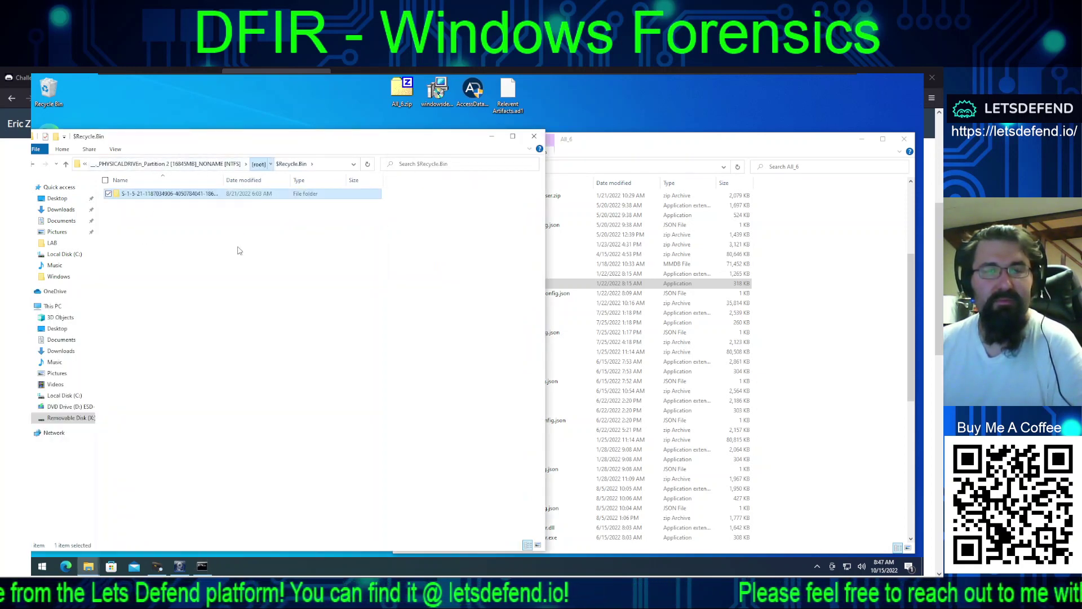
{"action": "key", "text": "alt+Up"}
{"action": "double_click", "coordinate": [136, 214]}
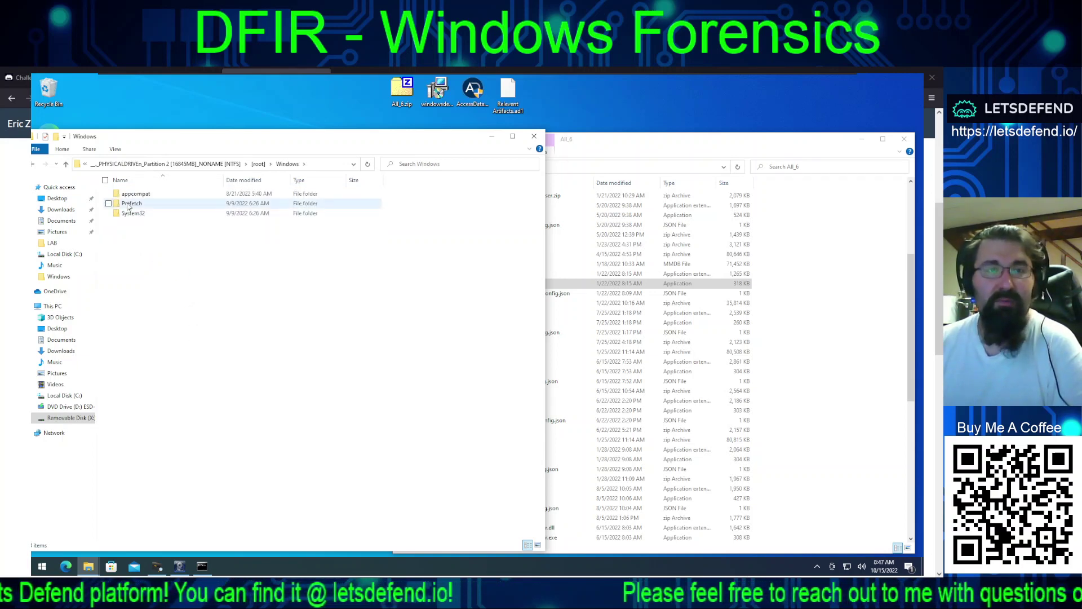
{"action": "double_click", "coordinate": [129, 204]}
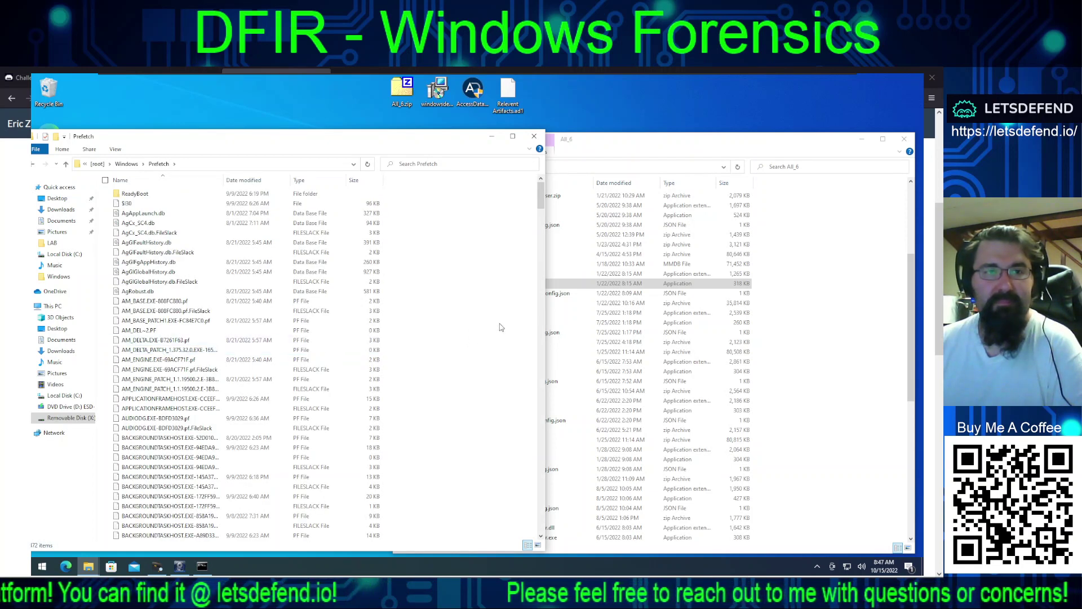
{"action": "left_click", "coordinate": [307, 164]}
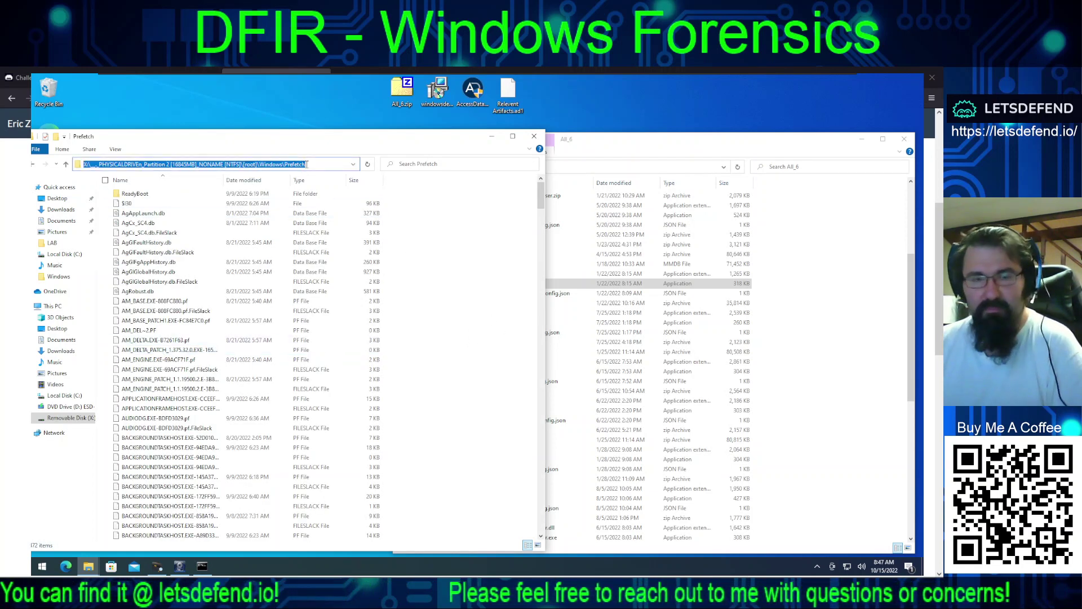
Step: Run PECmd.exe -d in the administrator Command Prompt on the copied, quoted path of the mounted image's Windows\Prefetch folder
{"action": "left_click", "coordinate": [202, 566]}
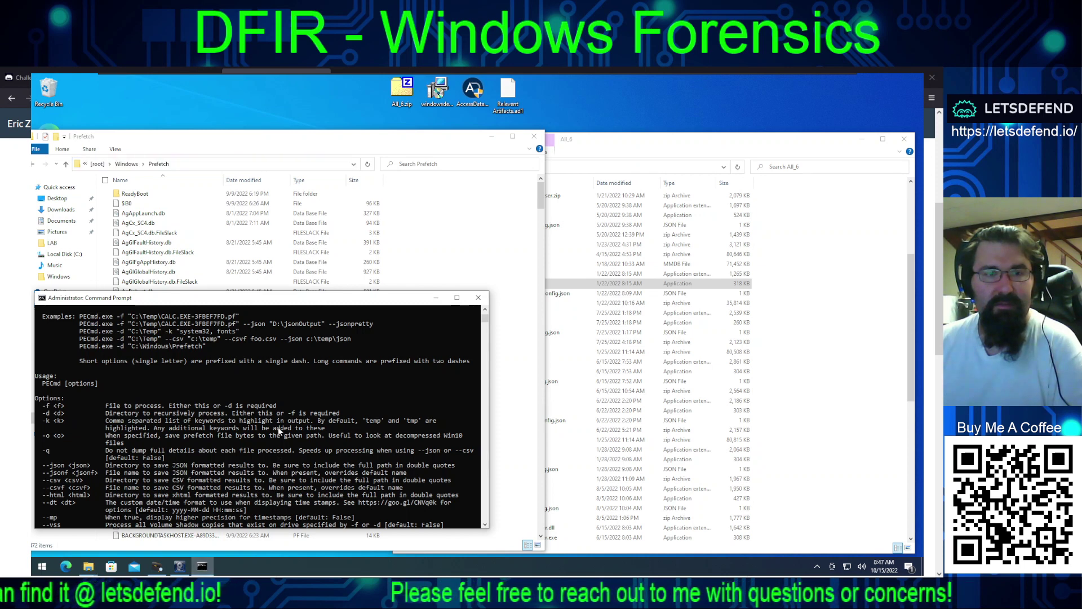
{"action": "scroll", "coordinate": [278, 422], "scroll_direction": "down", "scroll_amount": 3}
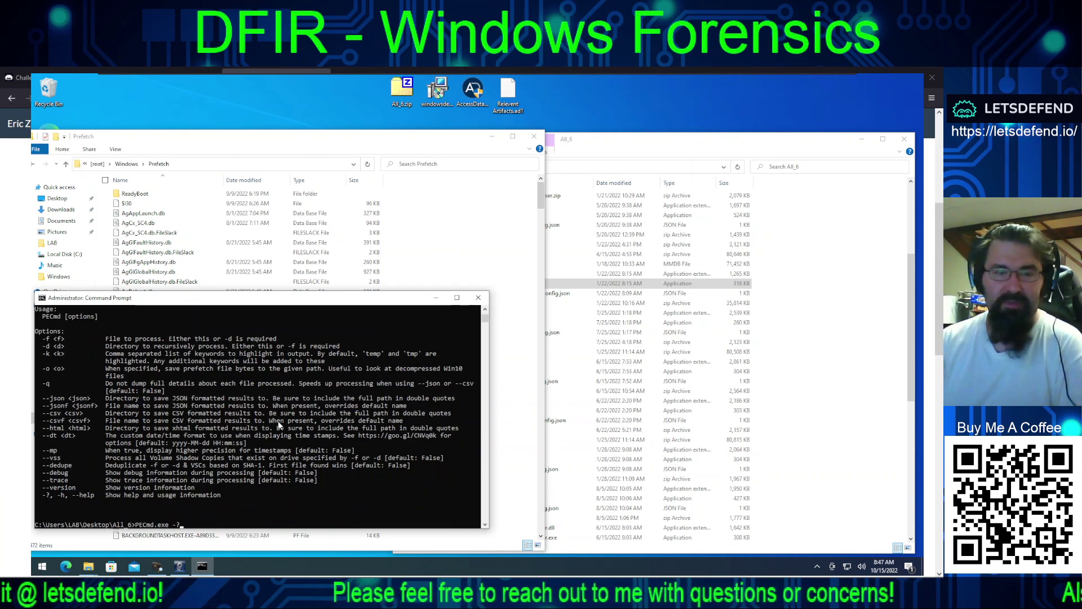
{"action": "key", "text": "BackSpace"}
{"action": "type", "text": "d"}
{"action": "type", "text": "\"X:\\__._PHYSICALDRIVEn_Partition 2 [16845MB]_NONAME [NTFS]\\[root]\\Windows\\Prefetch"}
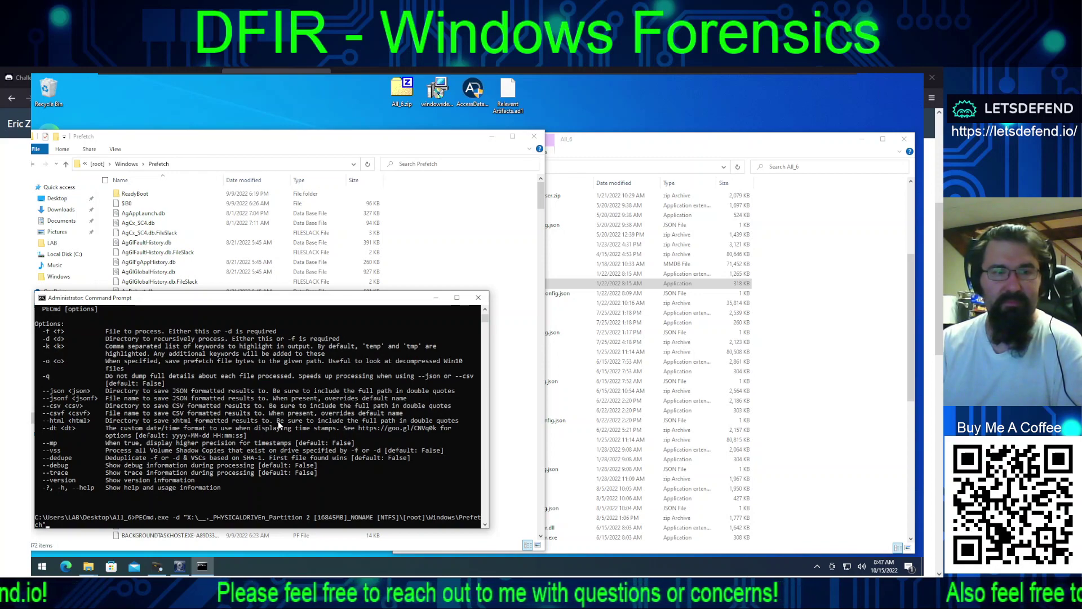
{"action": "type", "text": "\""}
{"action": "key", "text": "Return"}
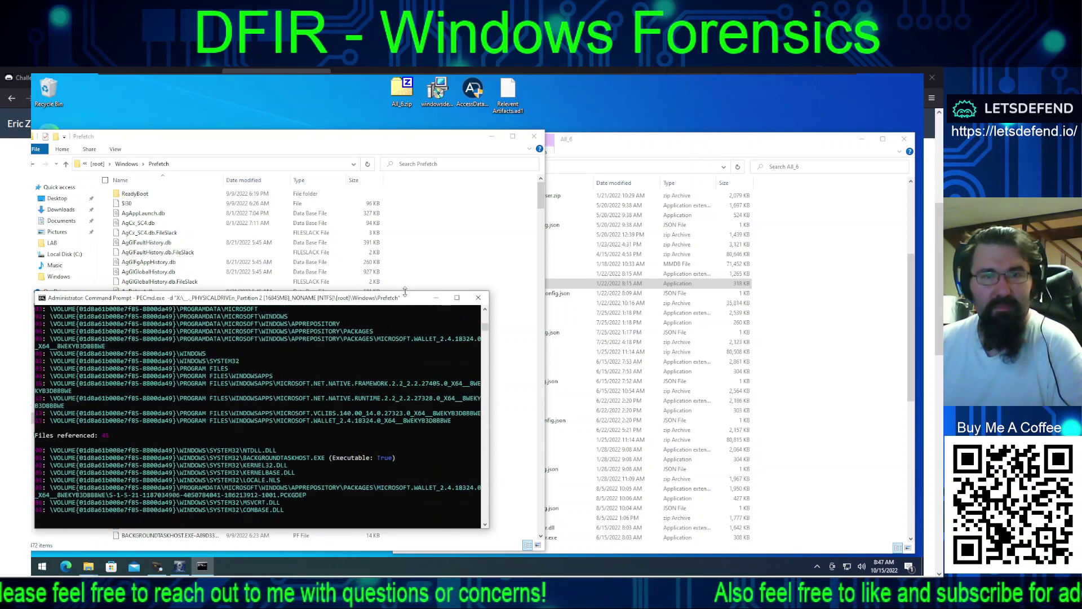
Step: Resize and reposition the Command Prompt window, then abort the running PECmd job
{"action": "left_click_drag", "start_coordinate": [411, 289], "coordinate": [417, 84]}
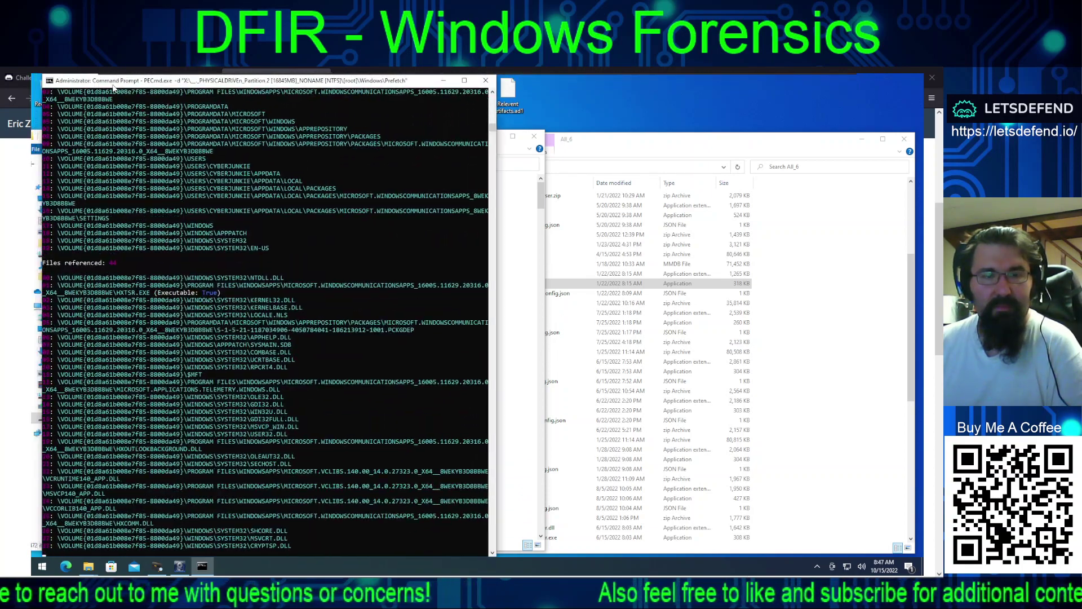
{"action": "left_click_drag", "start_coordinate": [87, 84], "coordinate": [204, 129]}
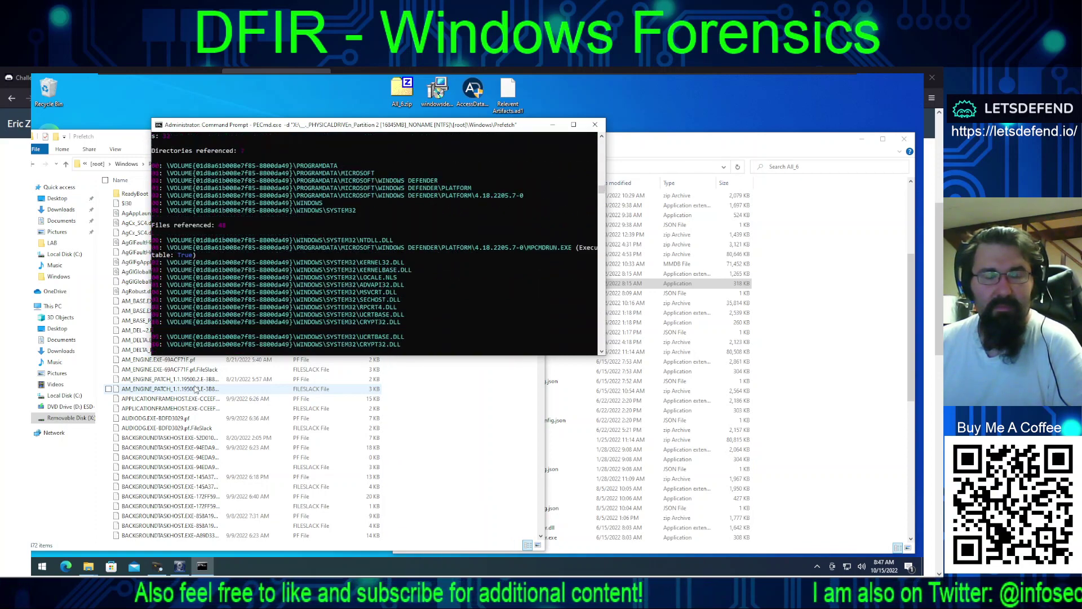
{"action": "key", "text": "ctrl+c"}
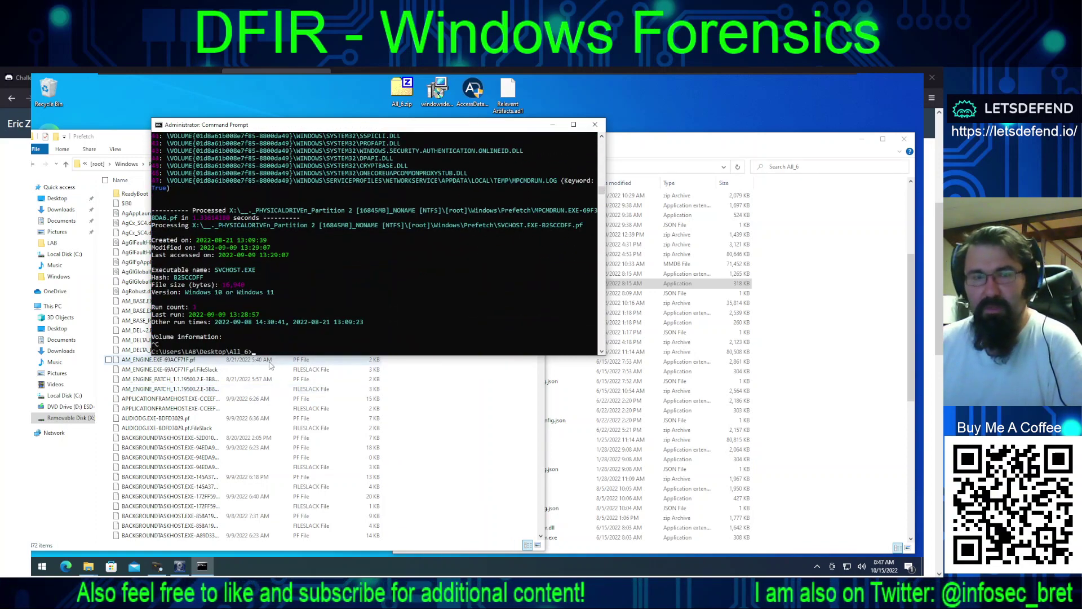
Step: Rerun PECmd.exe -d on the mounted image's Prefetch folder, redirecting the output to c:\users\lab\desktop\prefetch.txt
{"action": "key", "text": "Up"}
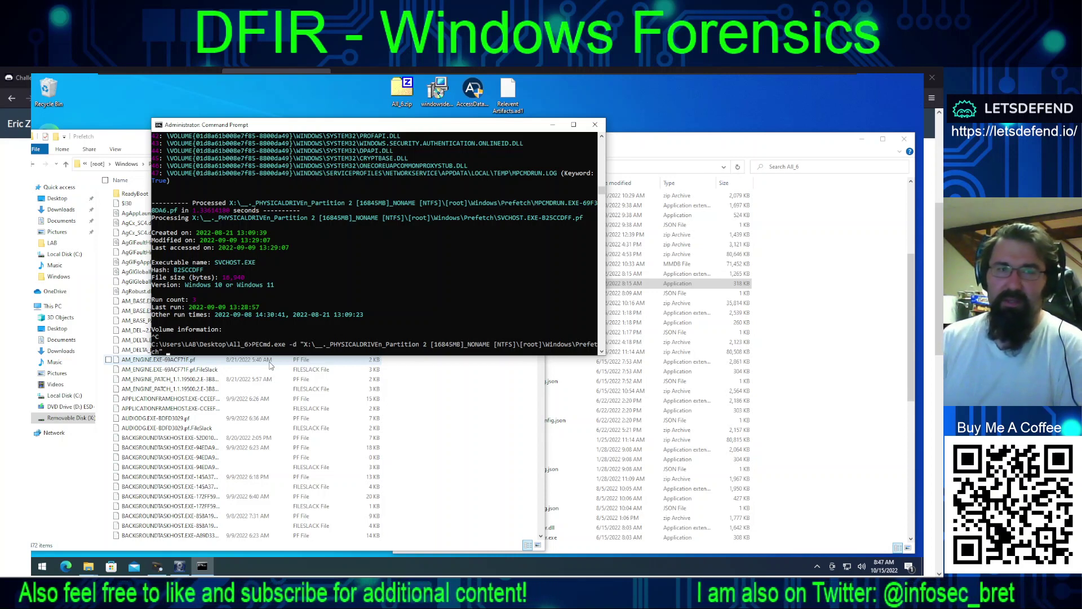
{"action": "type", "text": "> c"}
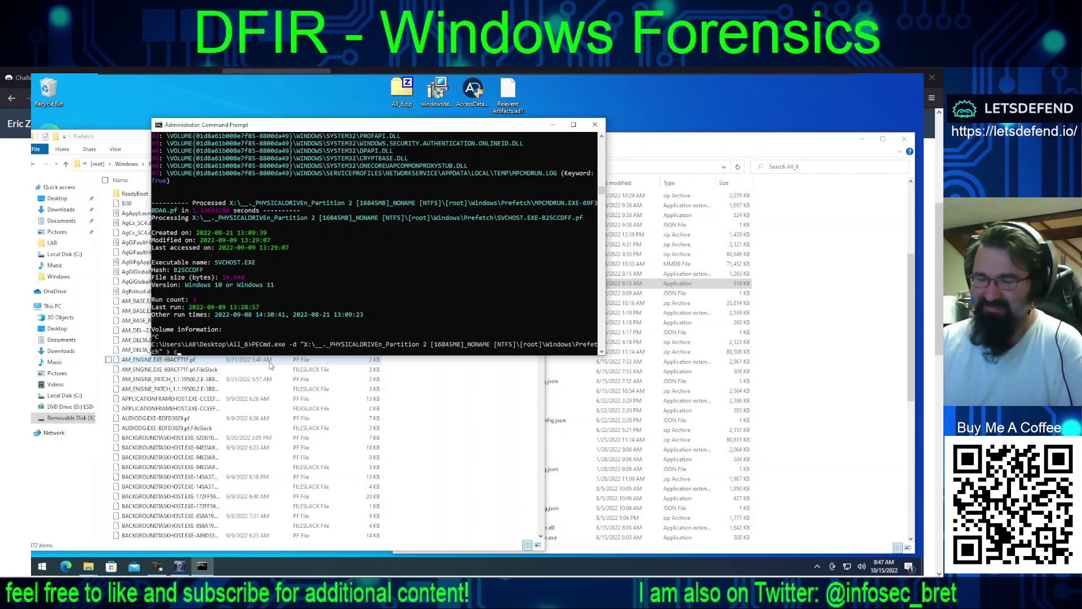
{"action": "type", "text": ":\\u"}
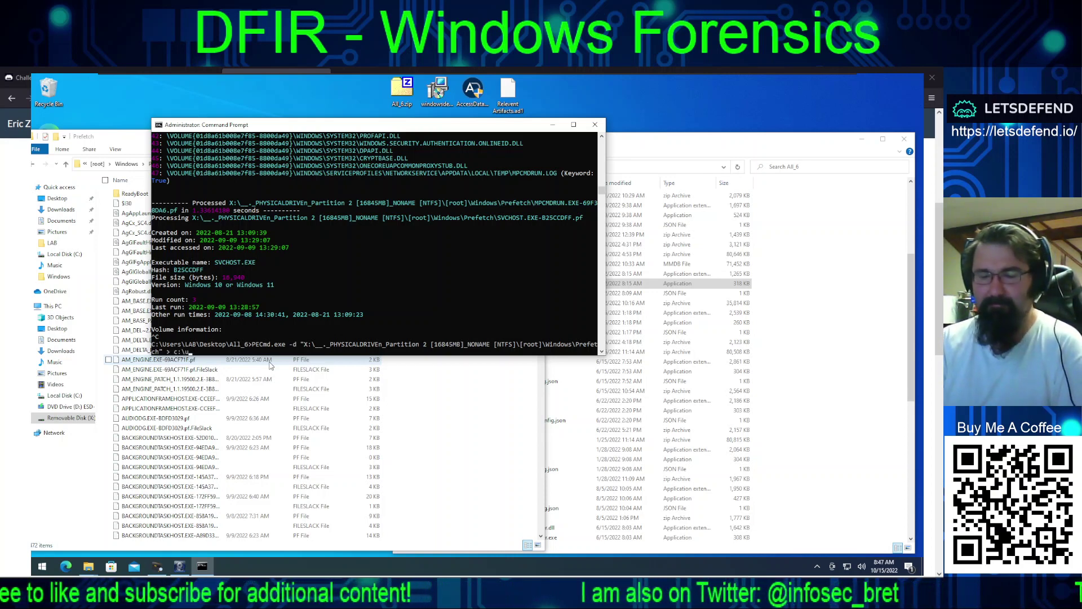
{"action": "type", "text": "sers\\lab\\d"}
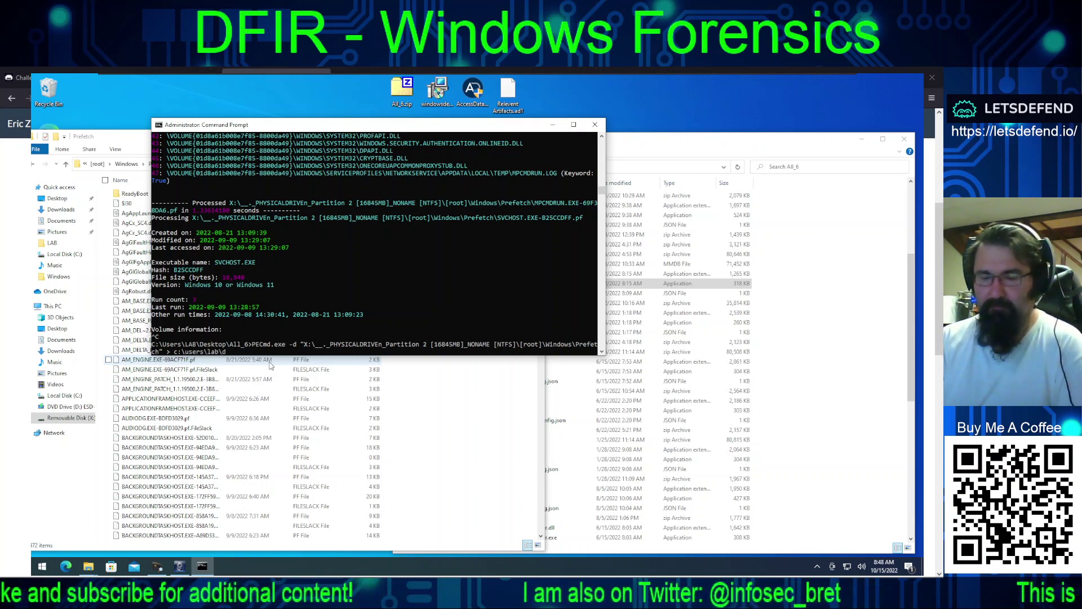
{"action": "type", "text": "esktop\\"}
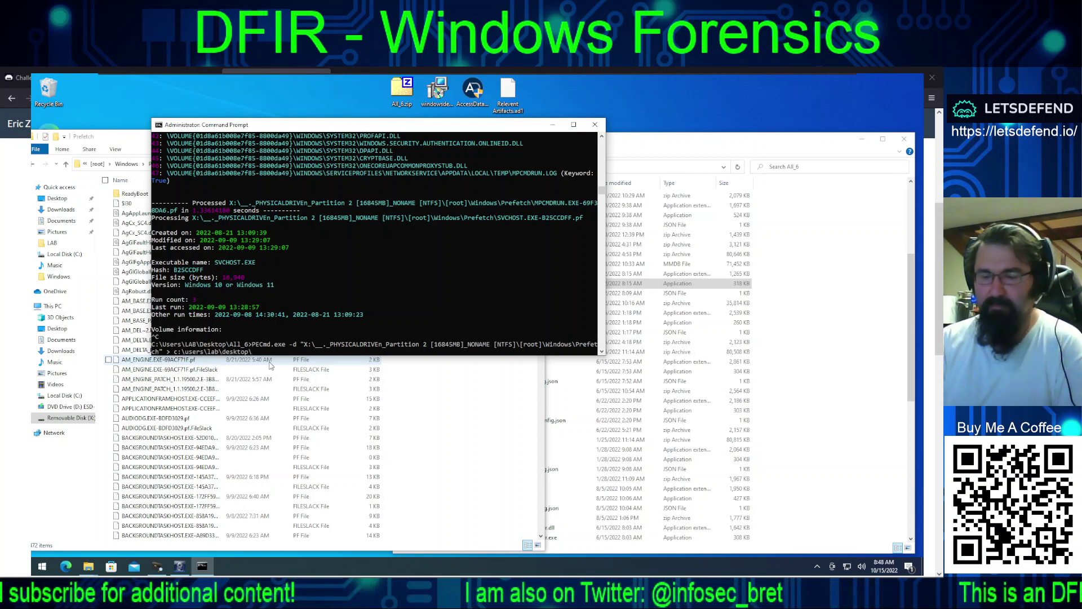
{"action": "type", "text": "prefet"}
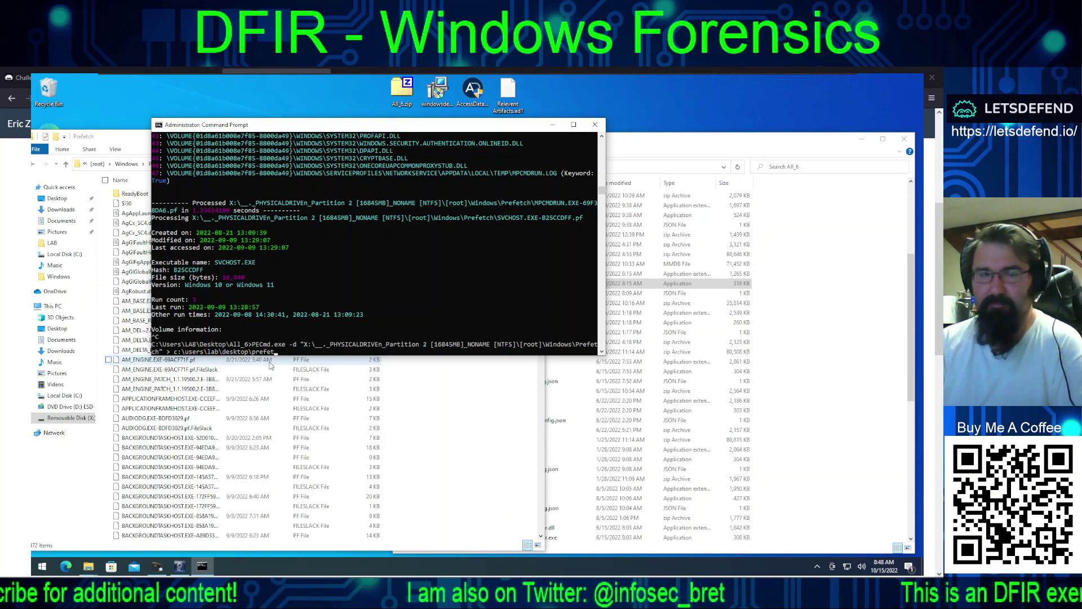
{"action": "type", "text": "ch.txt"}
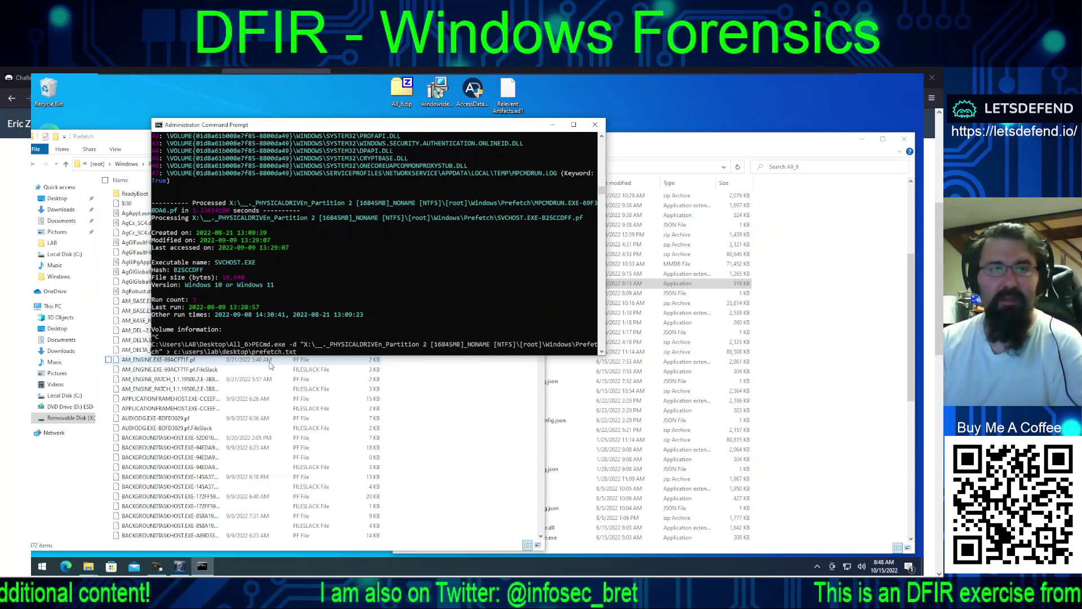
{"action": "key", "text": "Return"}
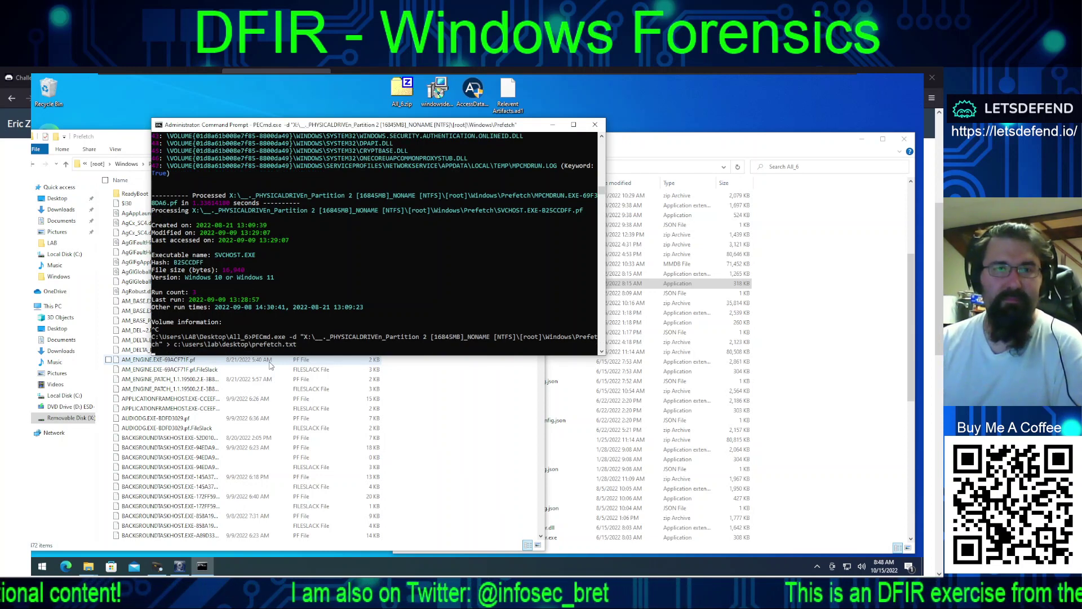
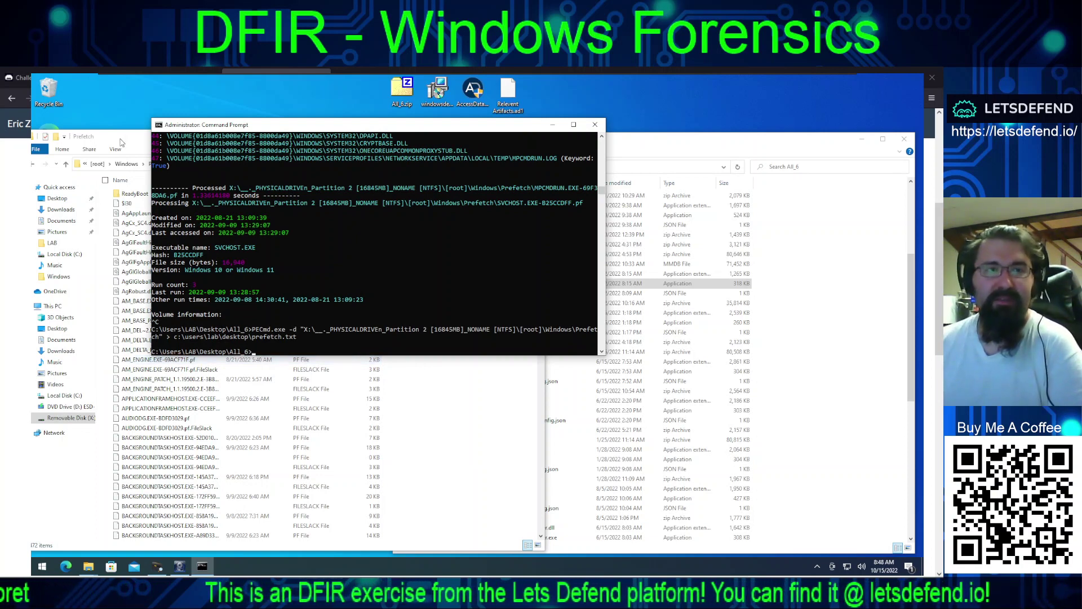
Step: Move the Prefetch folder window clear of the desktop icons, skim its file list, and open prefetch.txt from the desktop
{"action": "left_click_drag", "start_coordinate": [120, 142], "coordinate": [202, 146]}
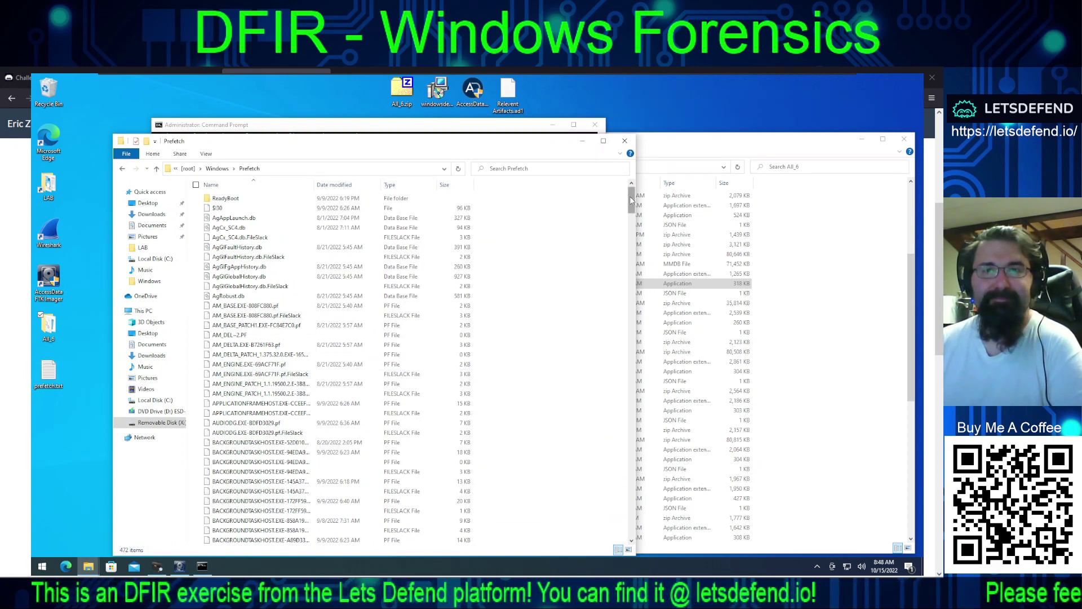
{"action": "left_click_drag", "start_coordinate": [631, 200], "coordinate": [632, 396]}
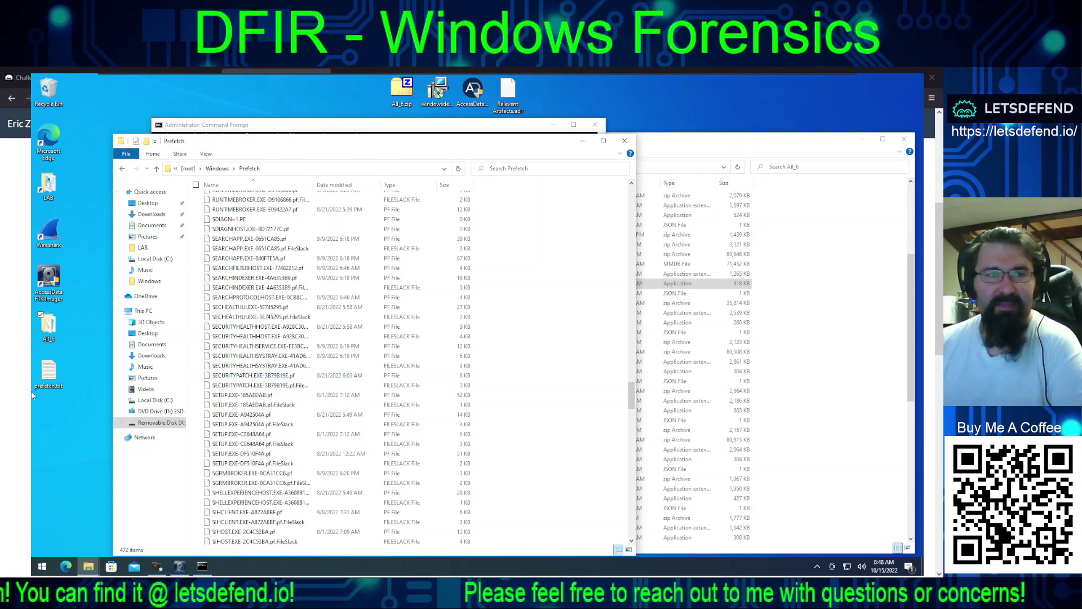
{"action": "left_click", "coordinate": [47, 374]}
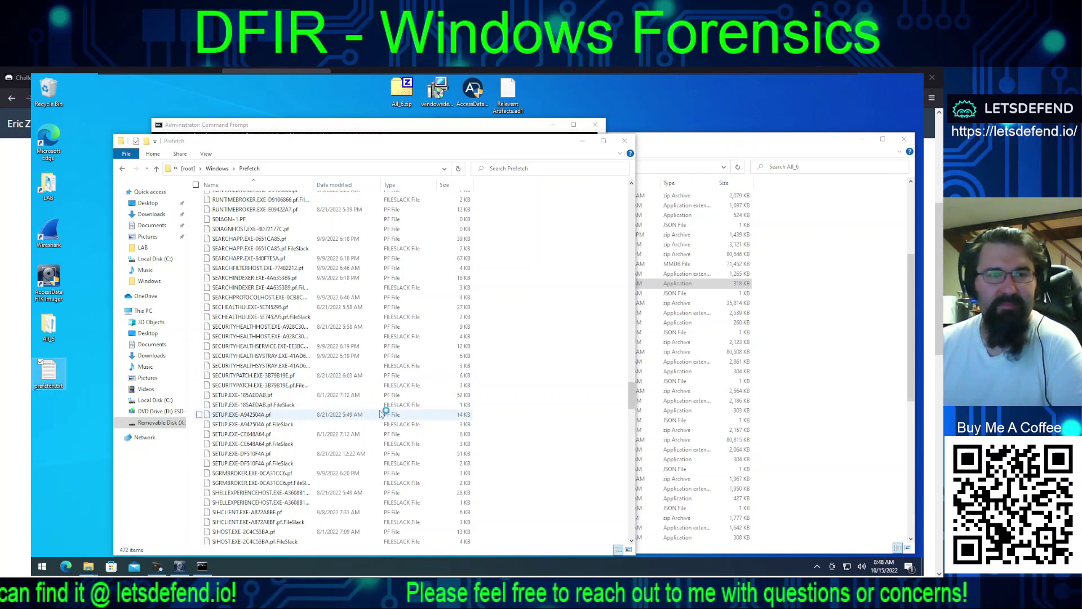
{"action": "double_click", "coordinate": [47, 374]}
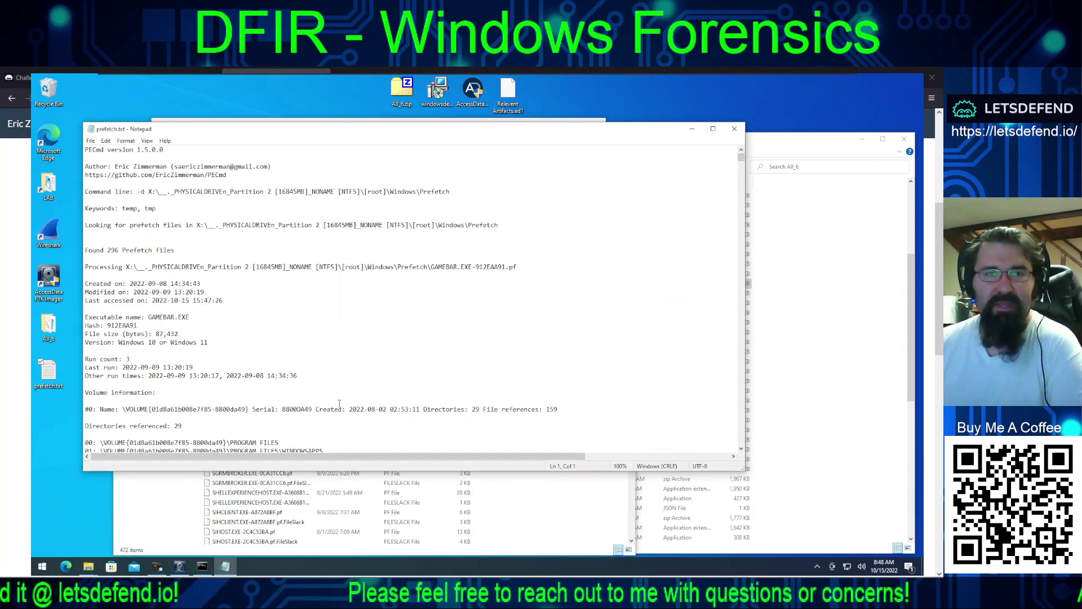
Step: Examine the first entries in prefetch.txt, checking each executable's run count, run times, and referenced directories and files
{"action": "scroll", "coordinate": [350, 323], "scroll_direction": "down", "scroll_amount": 6}
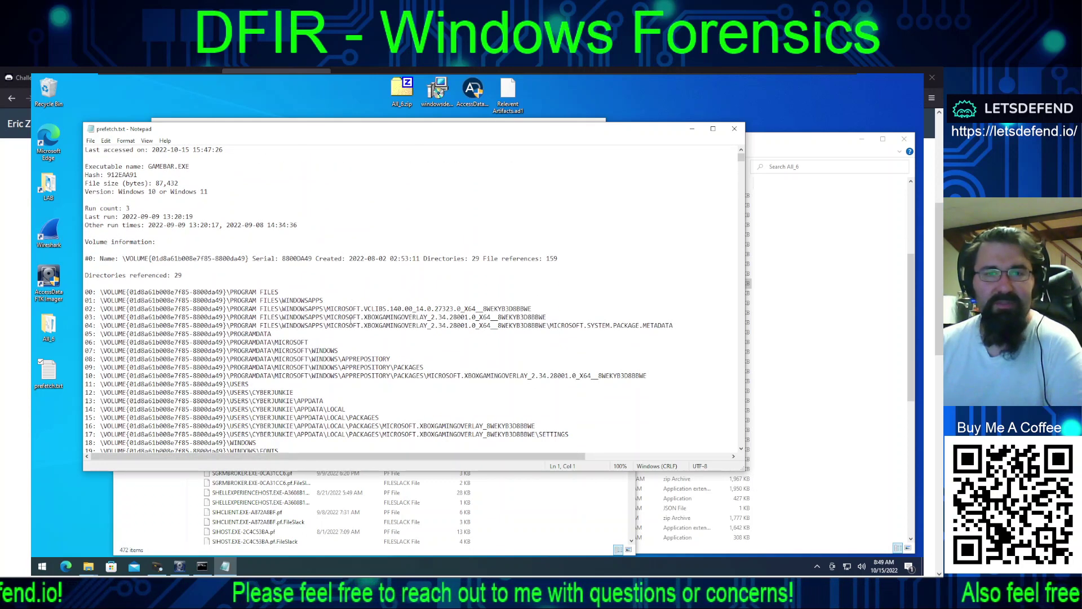
{"action": "scroll", "coordinate": [350, 320], "scroll_direction": "down", "scroll_amount": 11}
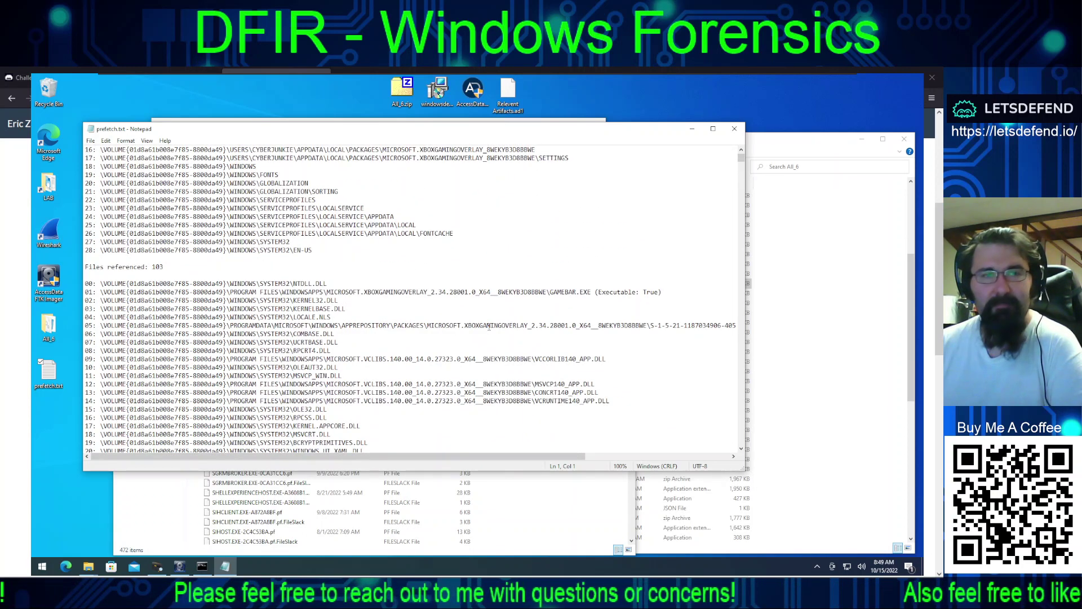
{"action": "scroll", "coordinate": [380, 316], "scroll_direction": "down", "scroll_amount": 20}
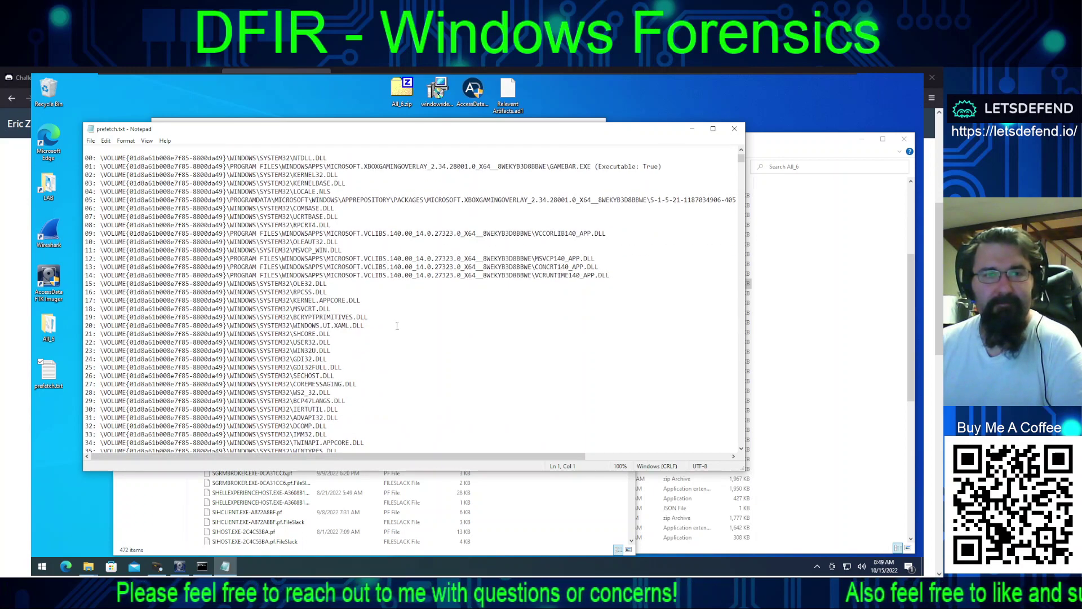
{"action": "scroll", "coordinate": [547, 344], "scroll_direction": "down", "scroll_amount": 15}
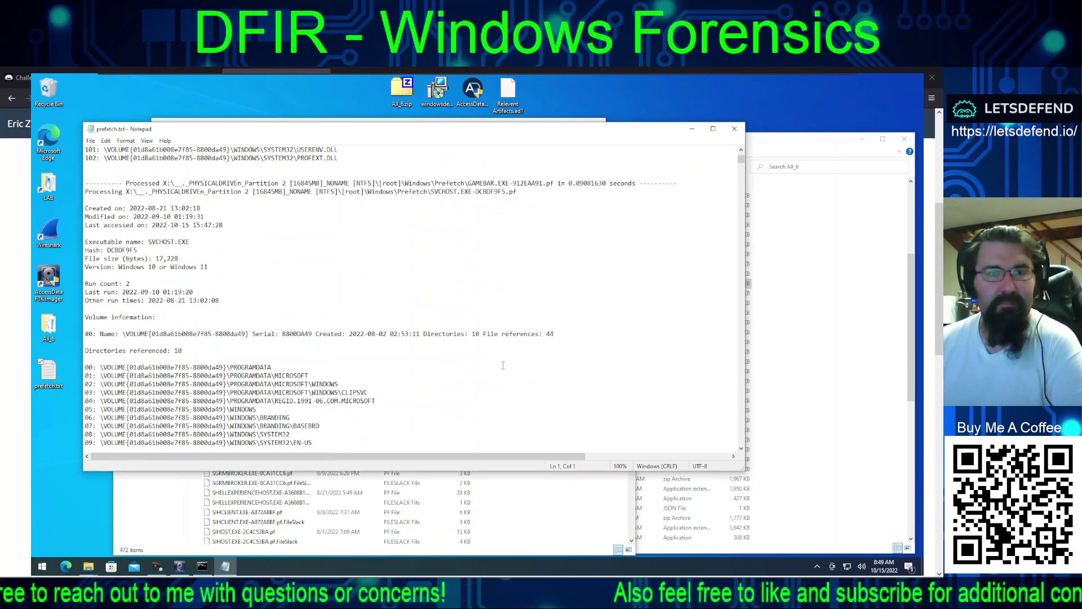
{"action": "scroll", "coordinate": [503, 365], "scroll_direction": "down", "scroll_amount": 13}
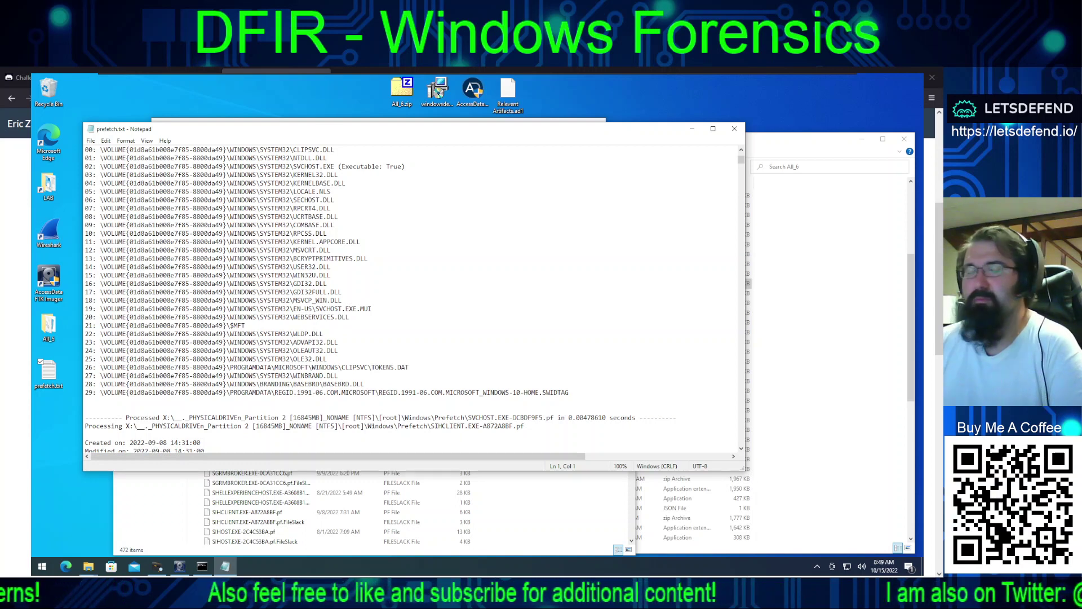
{"action": "scroll", "coordinate": [523, 276], "scroll_direction": "down", "scroll_amount": 15}
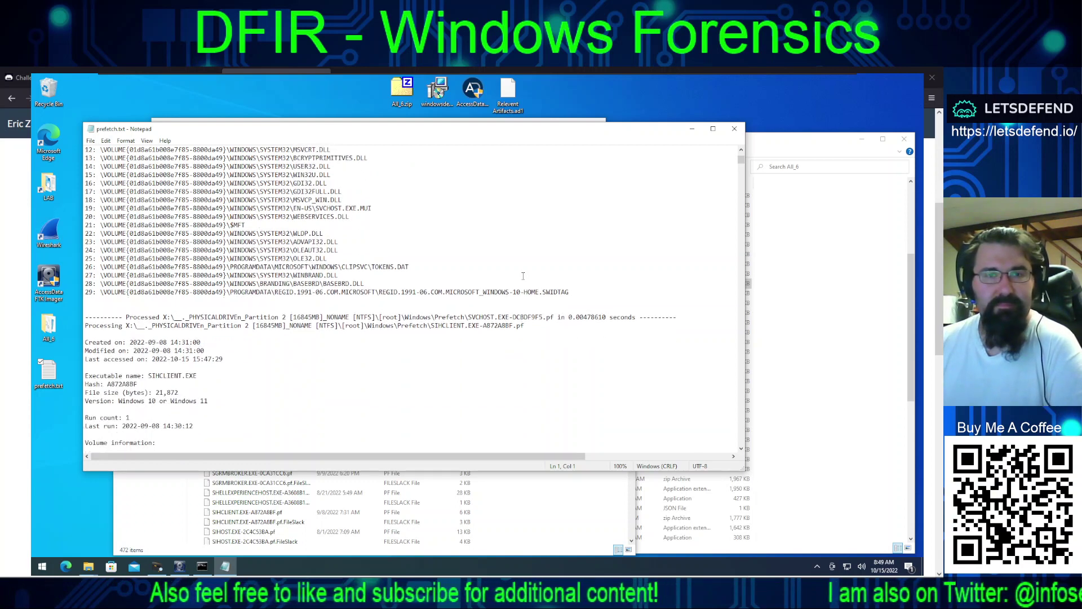
{"action": "scroll", "coordinate": [535, 311], "scroll_direction": "up", "scroll_amount": 1}
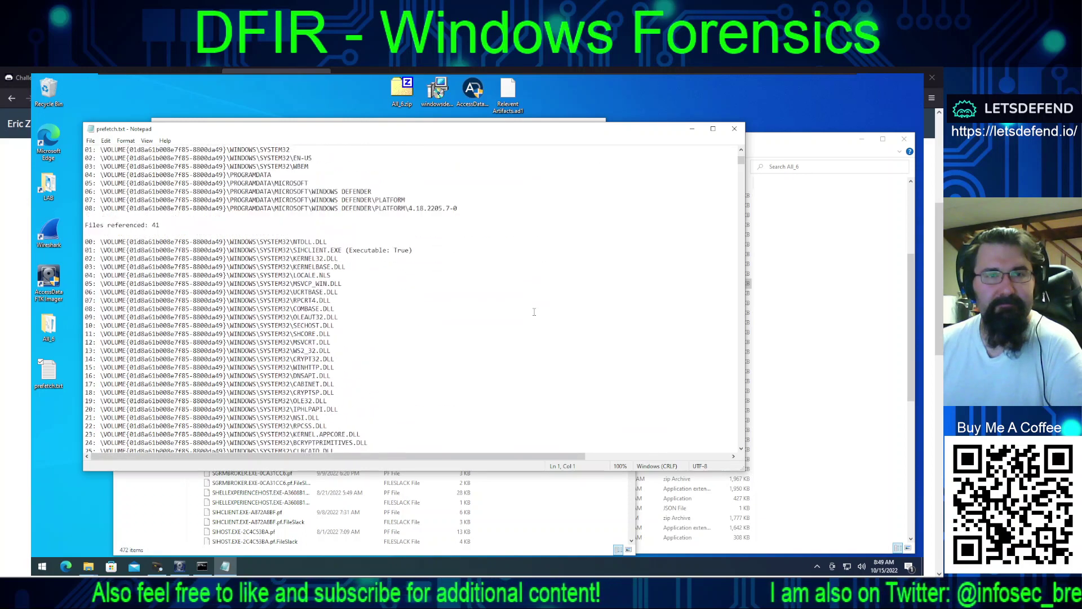
{"action": "scroll", "coordinate": [534, 311], "scroll_direction": "up", "scroll_amount": 10}
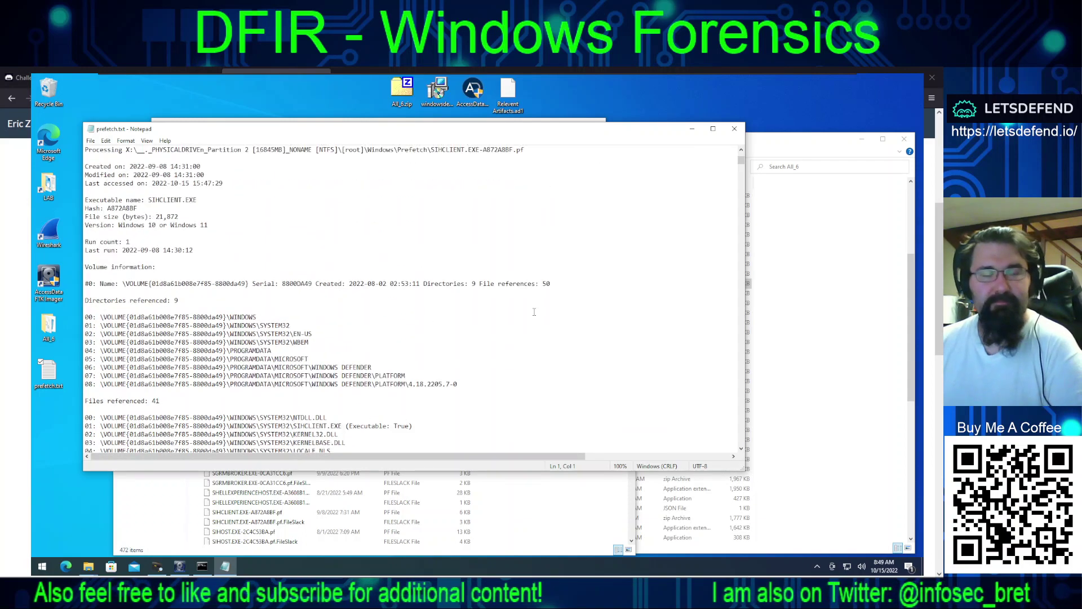
Step: Search prefetch.txt for "security" and read the matching prefetch entry's executable name, run count and last run time
{"action": "key", "text": "ctrl+f"}
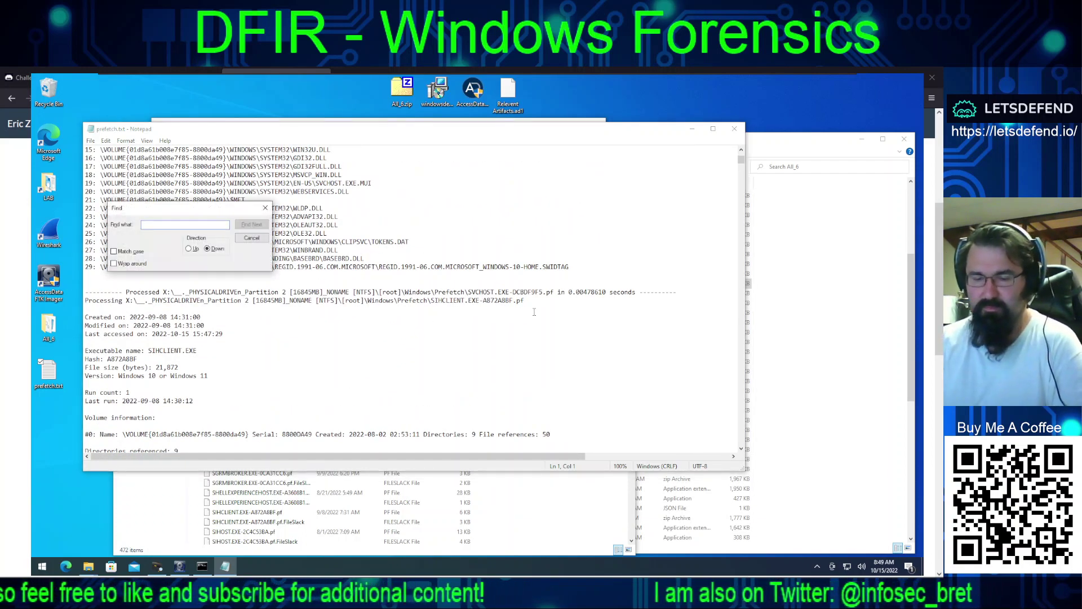
{"action": "type", "text": "security"}
{"action": "key", "text": "Return"}
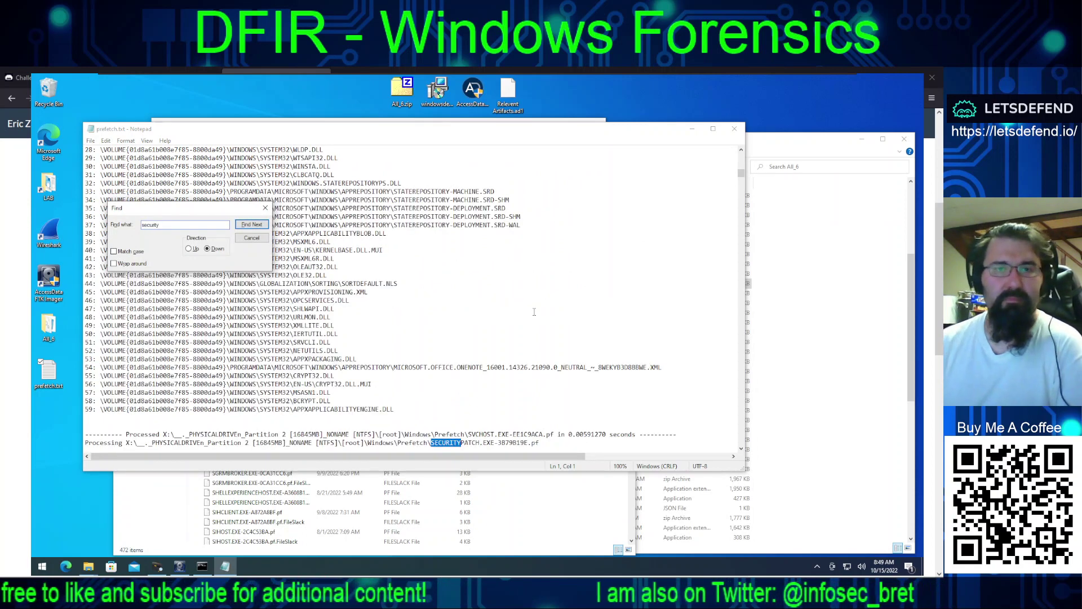
{"action": "scroll", "coordinate": [435, 271], "scroll_direction": "down", "scroll_amount": 1}
{"action": "scroll", "coordinate": [434, 271], "scroll_direction": "down", "scroll_amount": 3}
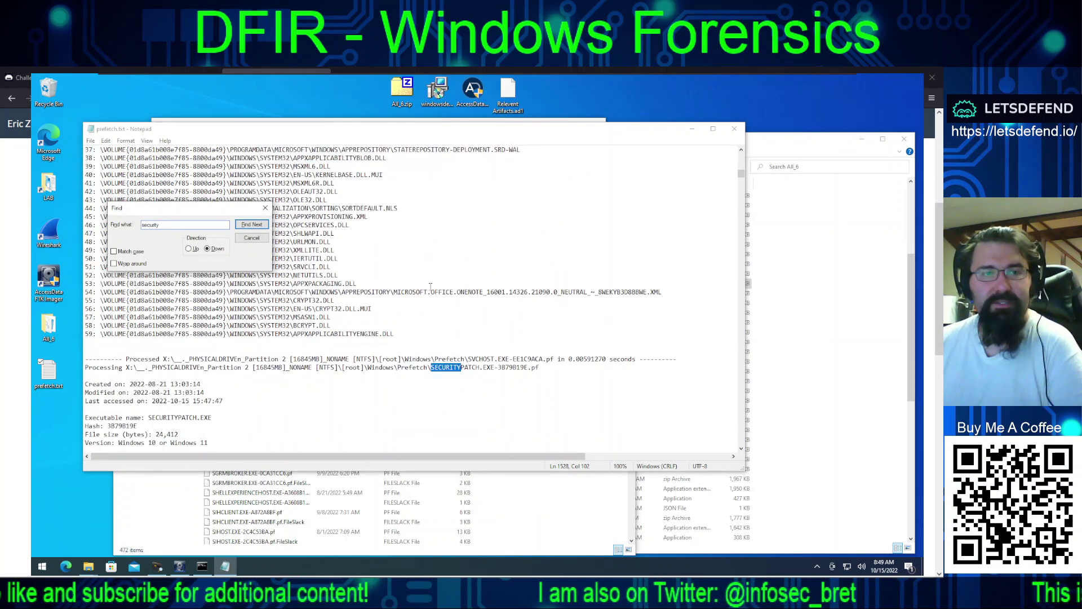
{"action": "scroll", "coordinate": [448, 309], "scroll_direction": "down", "scroll_amount": 1}
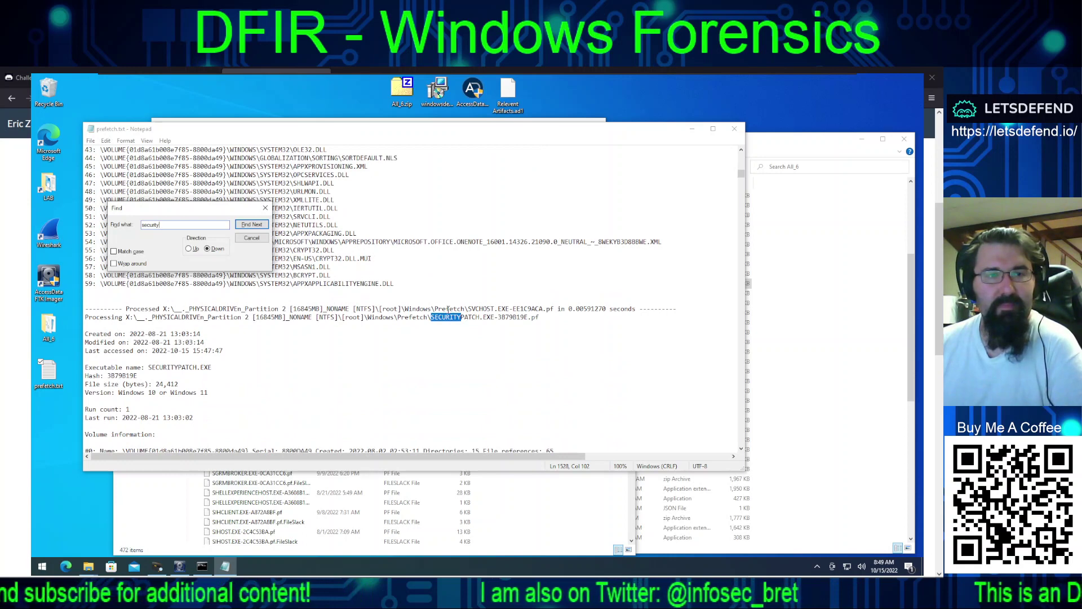
{"action": "scroll", "coordinate": [448, 309], "scroll_direction": "down", "scroll_amount": 1}
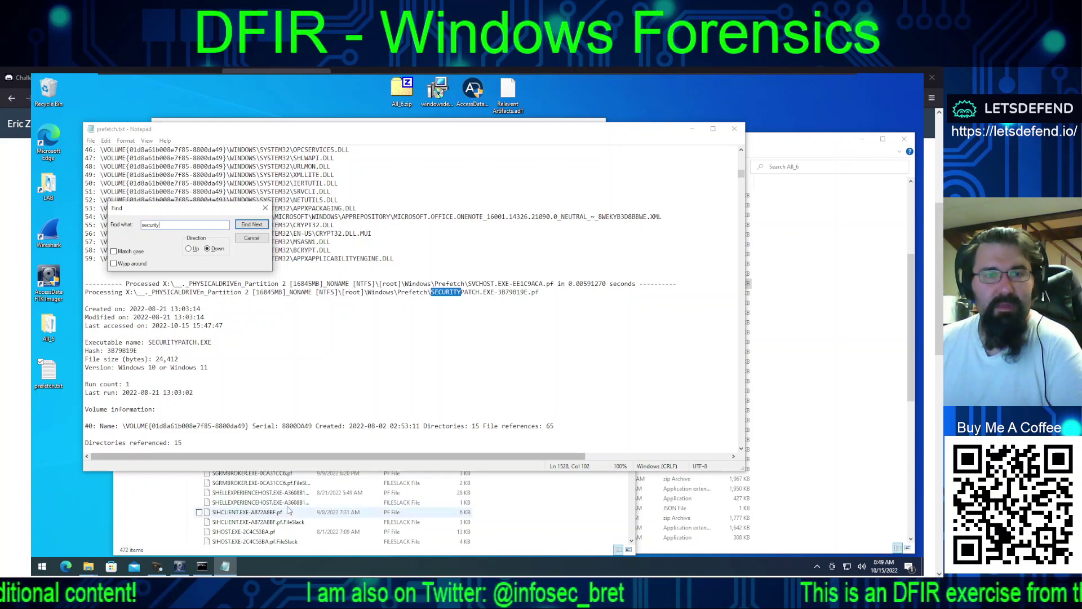
Step: Return to the mounted image's Prefetch folder and examine its .pf file names and modification dates for suspicious executables
{"action": "left_click", "coordinate": [260, 502]}
{"action": "scroll", "coordinate": [302, 416], "scroll_direction": "down", "scroll_amount": 12}
{"action": "scroll", "coordinate": [302, 417], "scroll_direction": "down", "scroll_amount": 15}
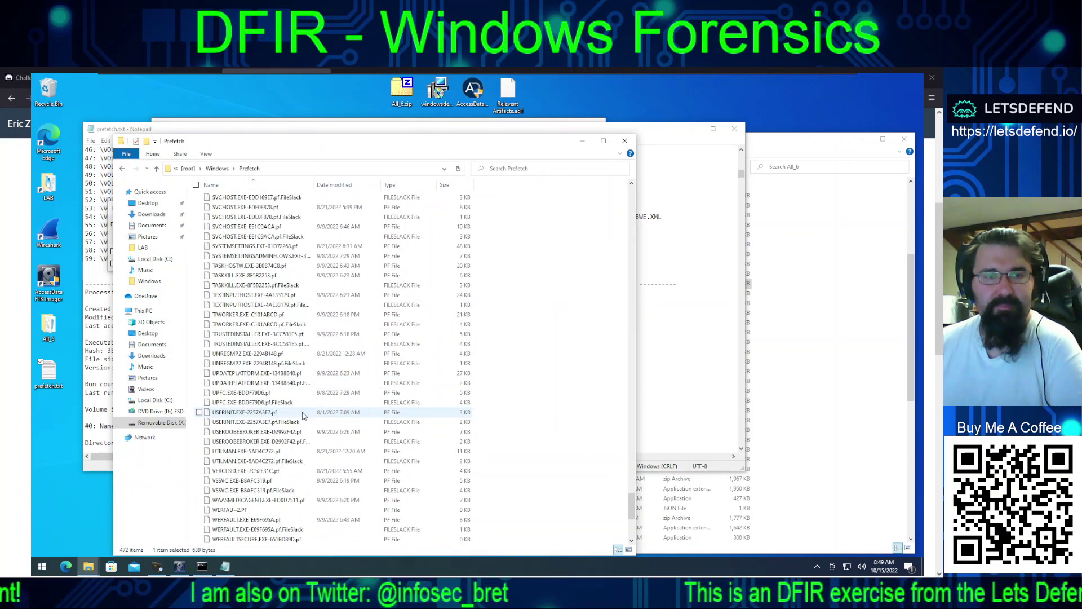
{"action": "scroll", "coordinate": [302, 416], "scroll_direction": "down", "scroll_amount": 4}
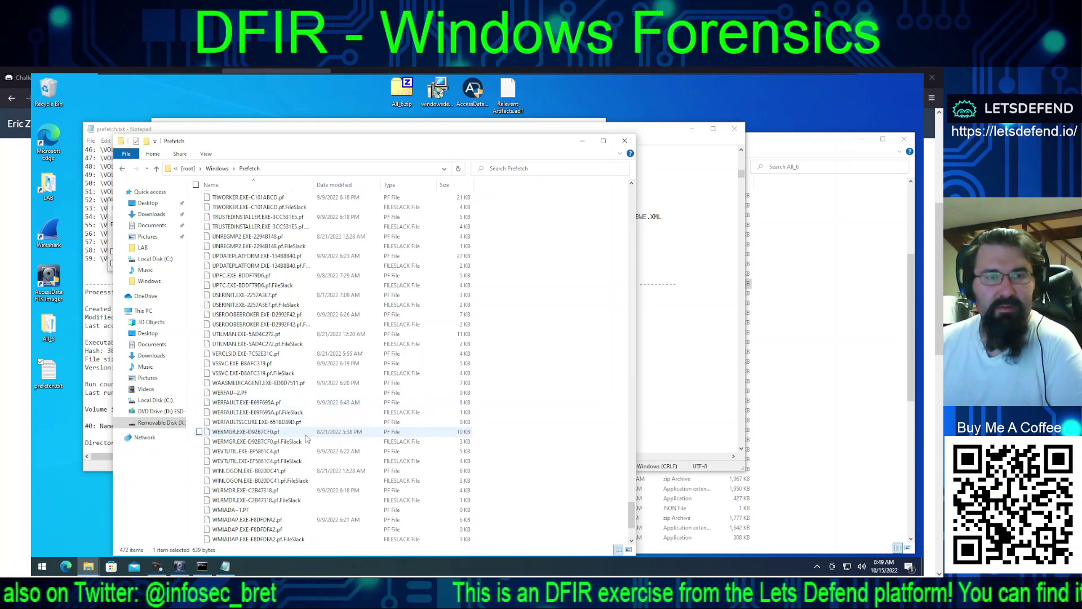
{"action": "scroll", "coordinate": [308, 445], "scroll_direction": "down", "scroll_amount": 4}
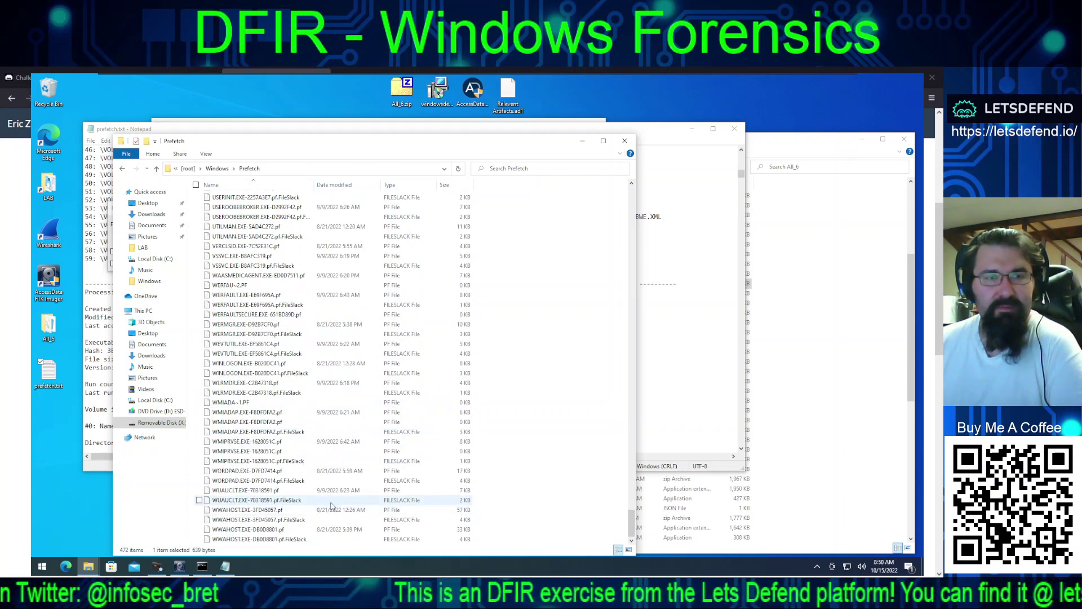
{"action": "scroll", "coordinate": [255, 489], "scroll_direction": "up", "scroll_amount": 7}
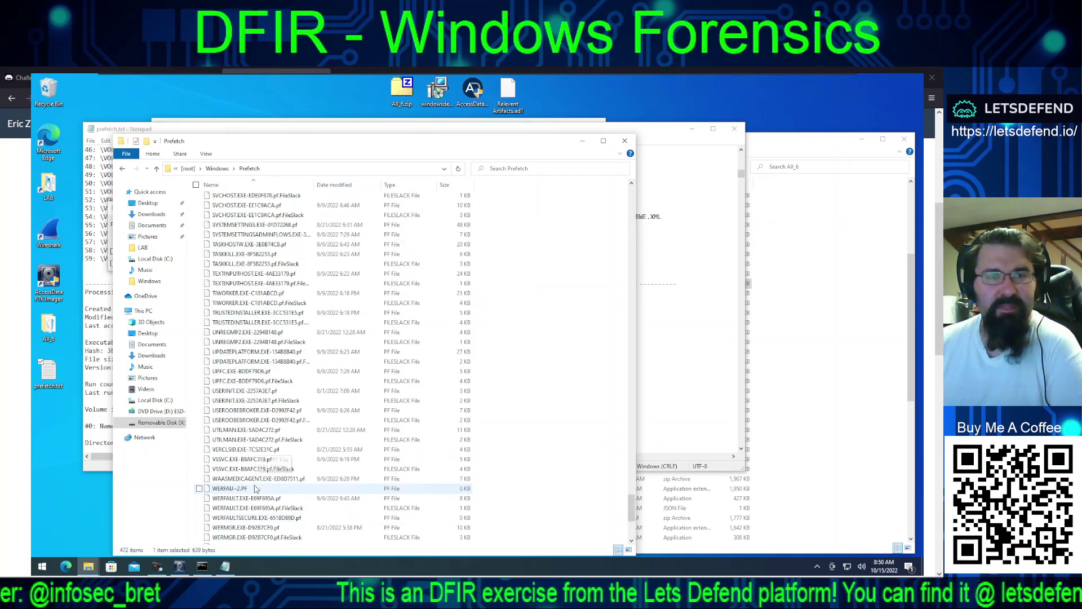
{"action": "scroll", "coordinate": [255, 489], "scroll_direction": "up", "scroll_amount": 20}
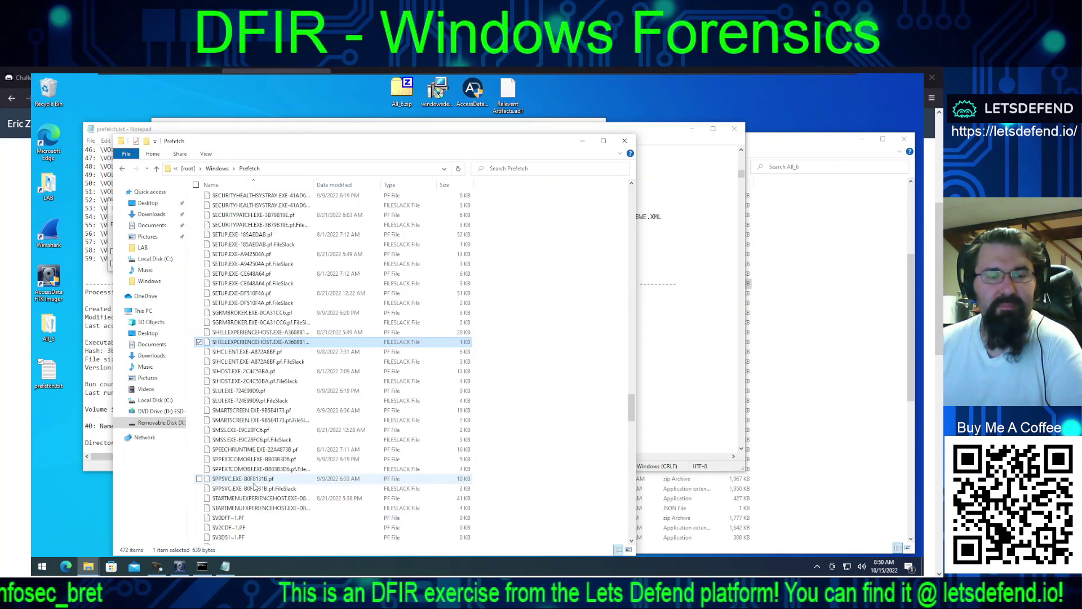
{"action": "scroll", "coordinate": [254, 488], "scroll_direction": "up", "scroll_amount": 20}
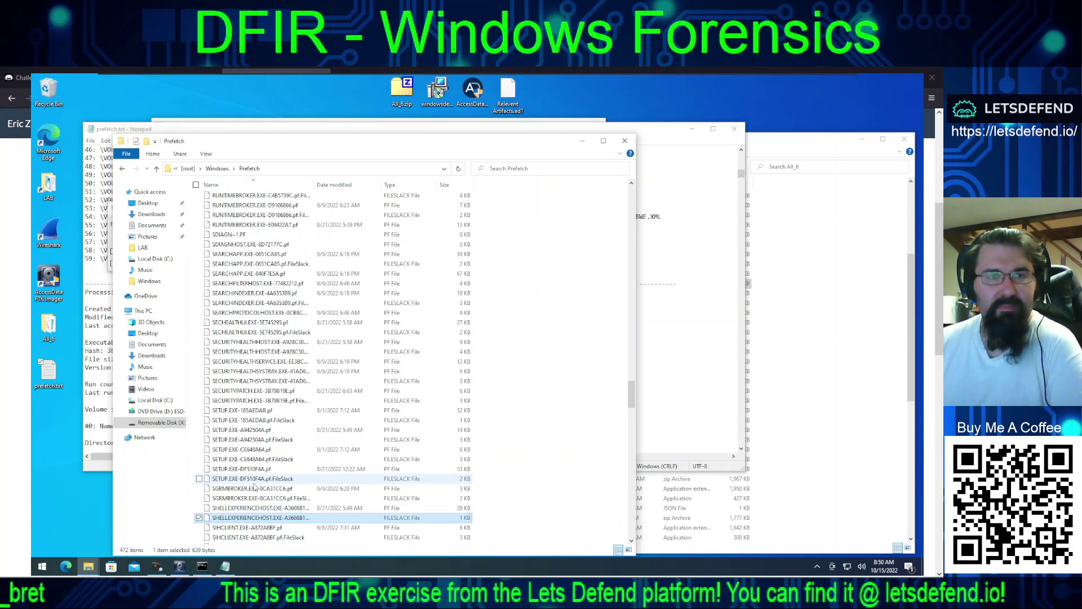
{"action": "scroll", "coordinate": [255, 488], "scroll_direction": "up", "scroll_amount": 12}
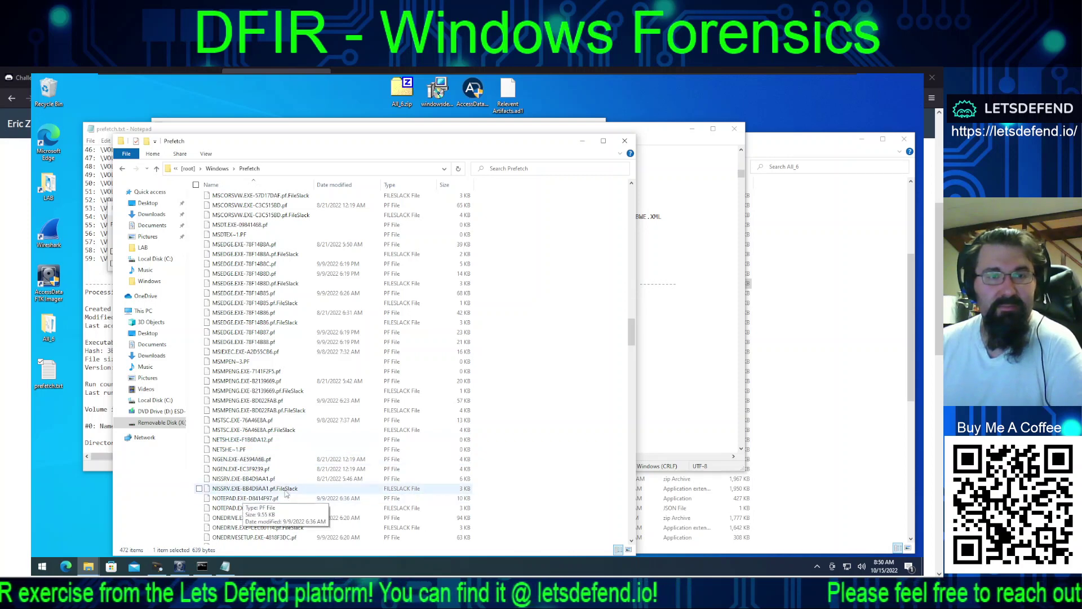
{"action": "scroll", "coordinate": [350, 481], "scroll_direction": "up", "scroll_amount": 5}
{"action": "scroll", "coordinate": [350, 482], "scroll_direction": "up", "scroll_amount": 5}
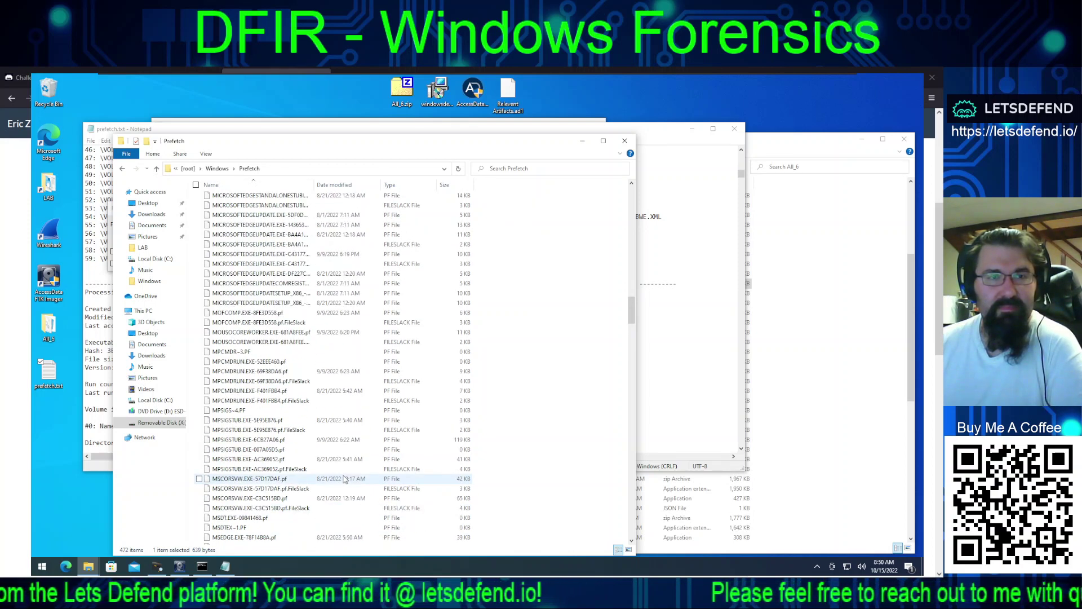
{"action": "scroll", "coordinate": [345, 479], "scroll_direction": "up", "scroll_amount": 1}
{"action": "scroll", "coordinate": [345, 479], "scroll_direction": "up", "scroll_amount": 9}
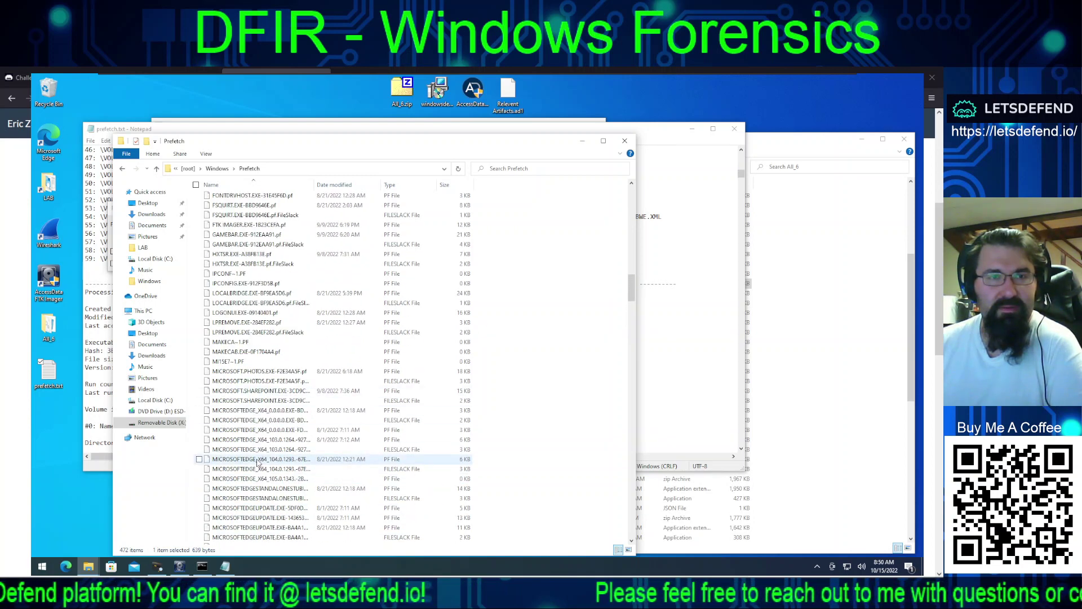
Step: Examine the rest of the mounted image's Prefetch folder, from the F entries through the W entries, for suspicious executables and modification dates
{"action": "scroll", "coordinate": [258, 462], "scroll_direction": "up", "scroll_amount": 6}
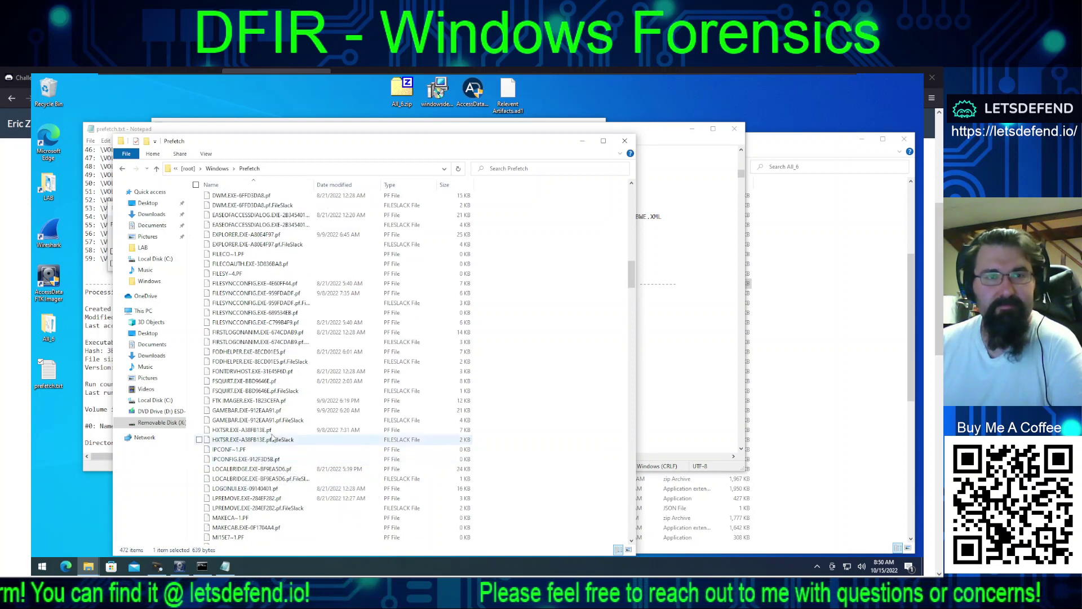
{"action": "scroll", "coordinate": [482, 376], "scroll_direction": "down", "scroll_amount": 7}
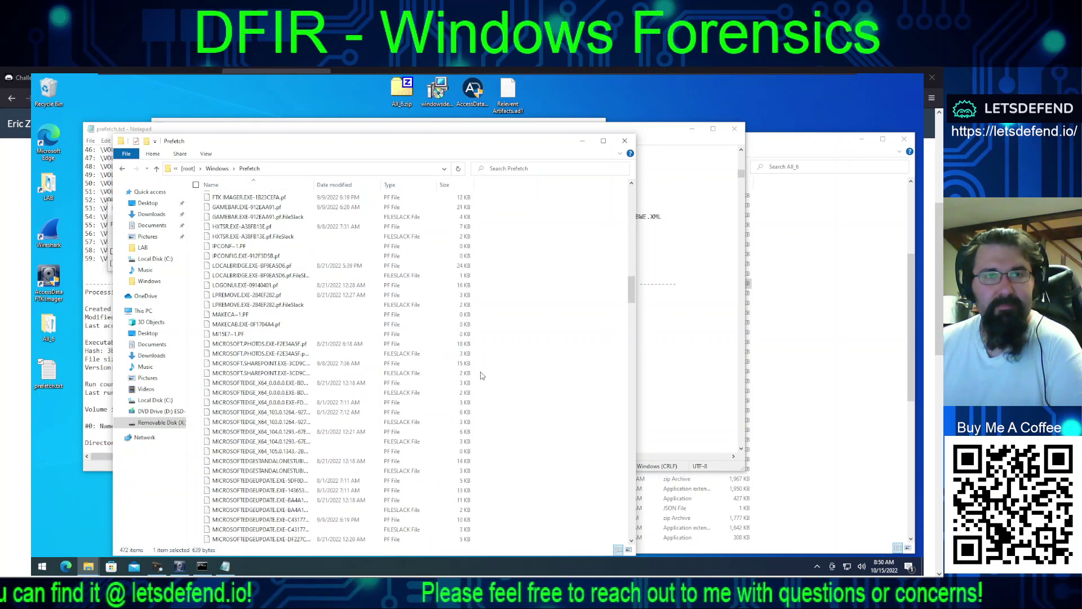
{"action": "scroll", "coordinate": [482, 376], "scroll_direction": "down", "scroll_amount": 15}
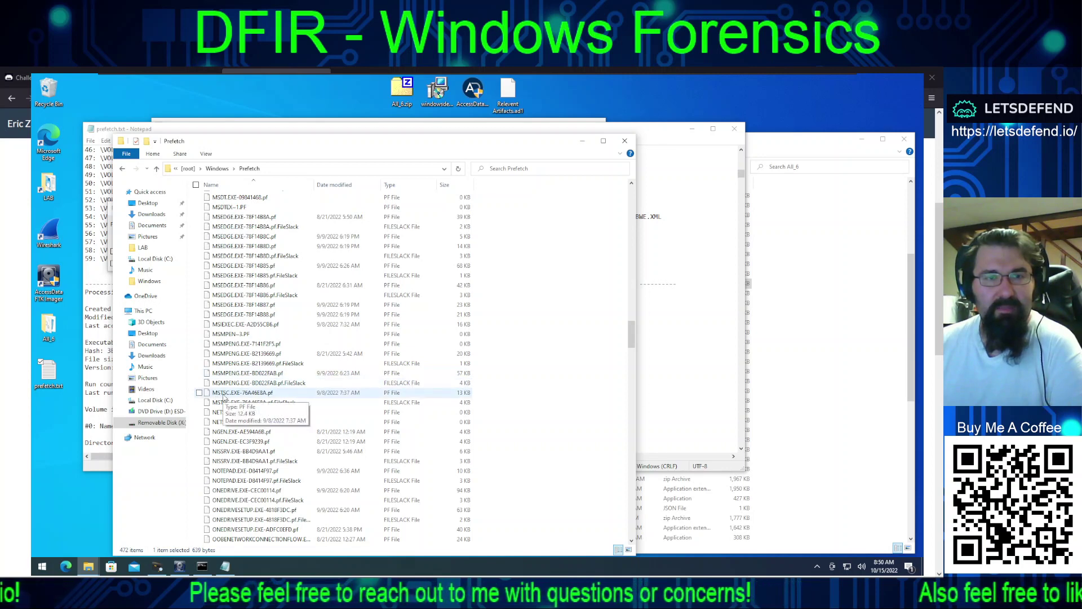
{"action": "scroll", "coordinate": [371, 411], "scroll_direction": "down", "scroll_amount": 1}
{"action": "scroll", "coordinate": [371, 411], "scroll_direction": "down", "scroll_amount": 9}
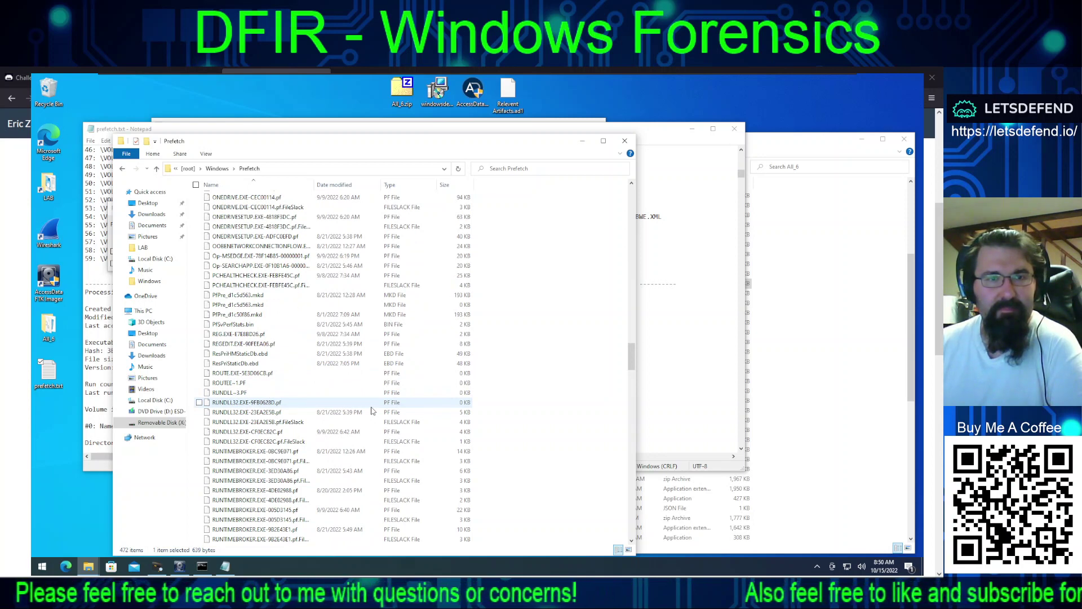
{"action": "scroll", "coordinate": [372, 411], "scroll_direction": "down", "scroll_amount": 13}
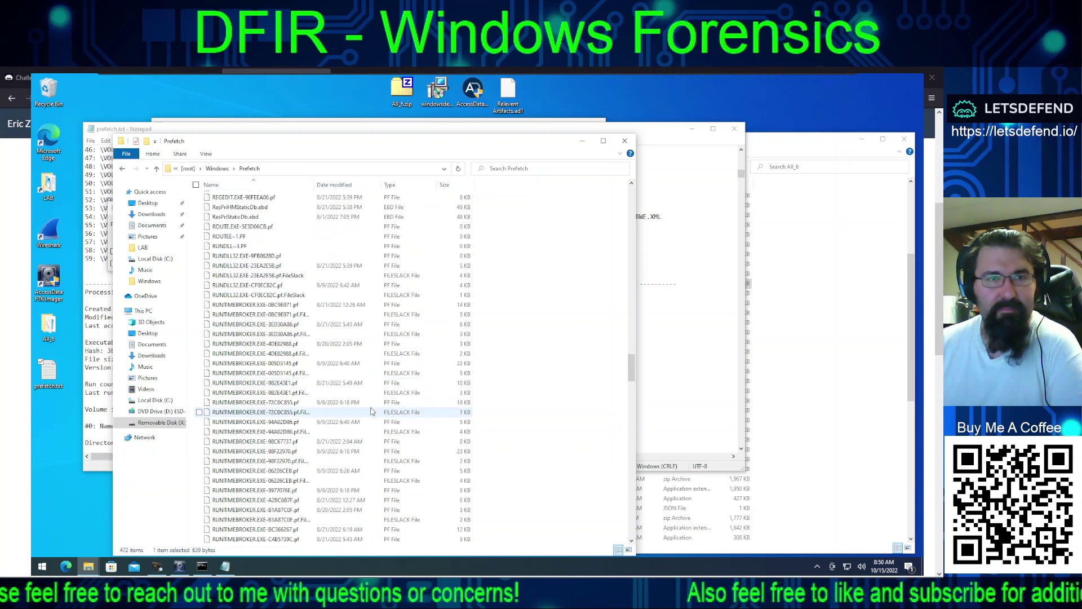
{"action": "scroll", "coordinate": [371, 410], "scroll_direction": "down", "scroll_amount": 15}
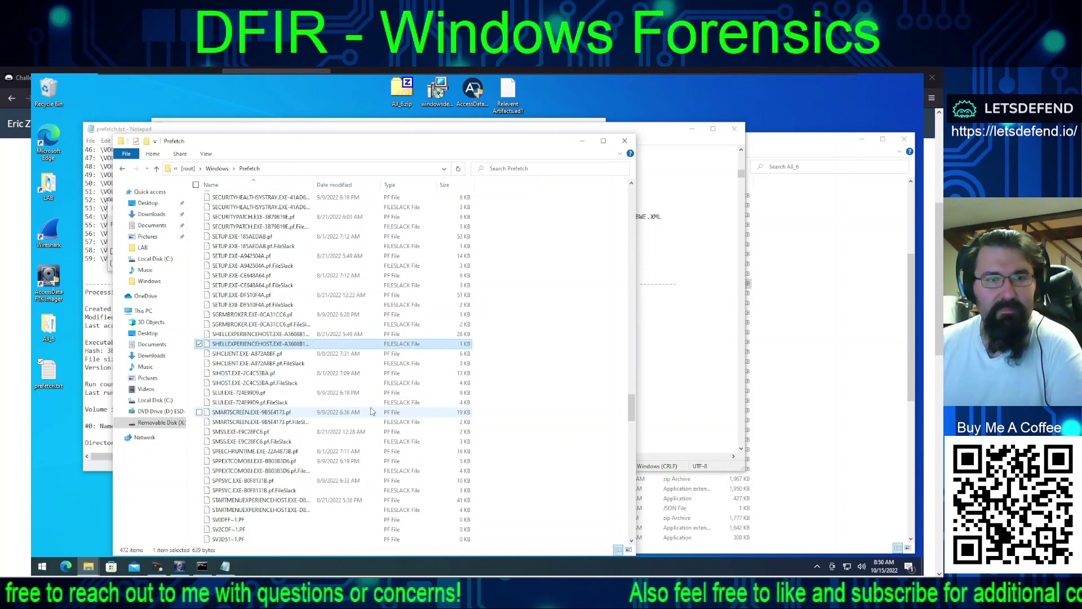
{"action": "scroll", "coordinate": [372, 410], "scroll_direction": "down", "scroll_amount": 15}
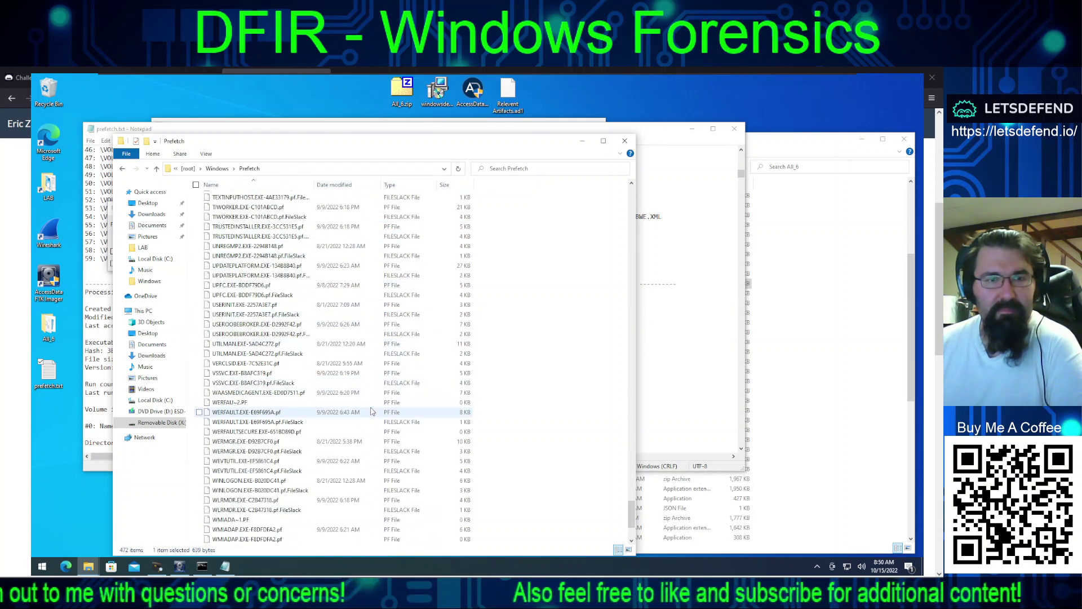
{"action": "scroll", "coordinate": [371, 411], "scroll_direction": "down", "scroll_amount": 4}
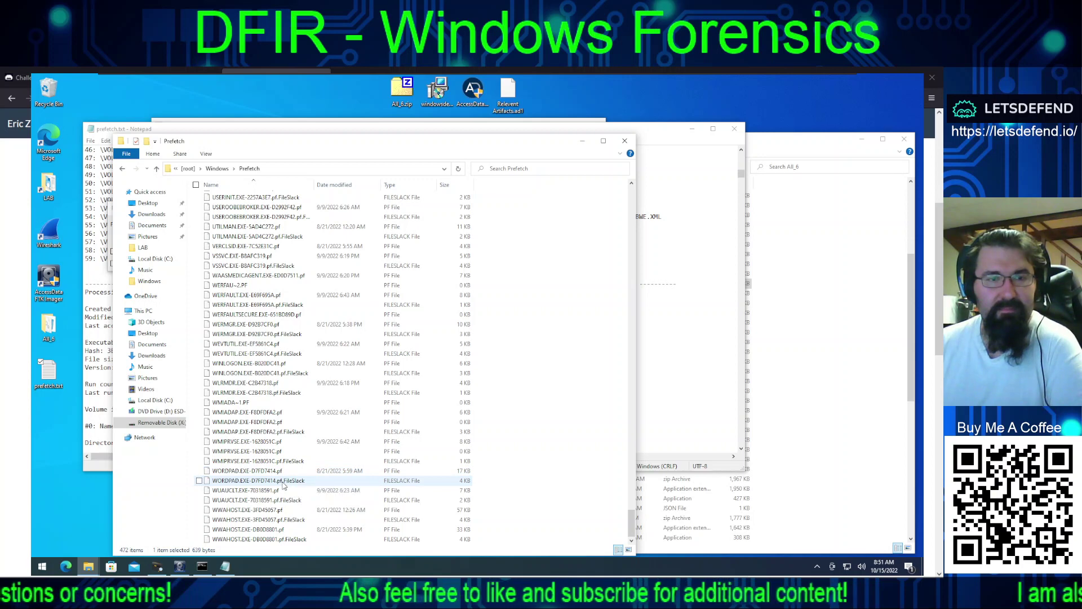
Step: Return to prefetch.txt and read the directories and files referenced in the SECURITYPATCH.EXE entry
{"action": "left_click", "coordinate": [104, 405]}
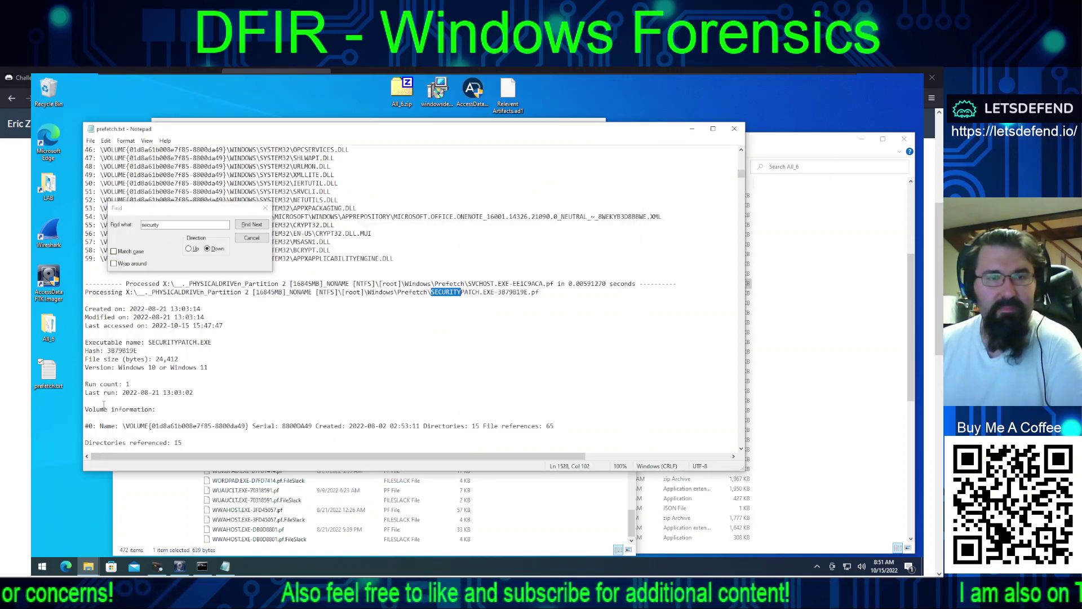
{"action": "scroll", "coordinate": [368, 381], "scroll_direction": "down", "scroll_amount": 5}
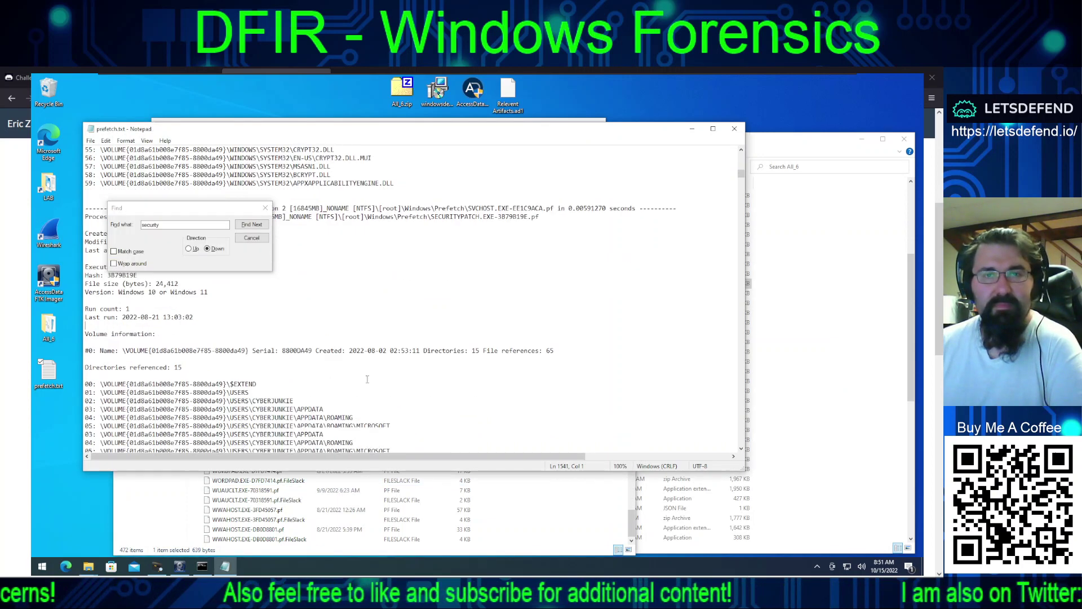
{"action": "scroll", "coordinate": [414, 380], "scroll_direction": "down", "scroll_amount": 5}
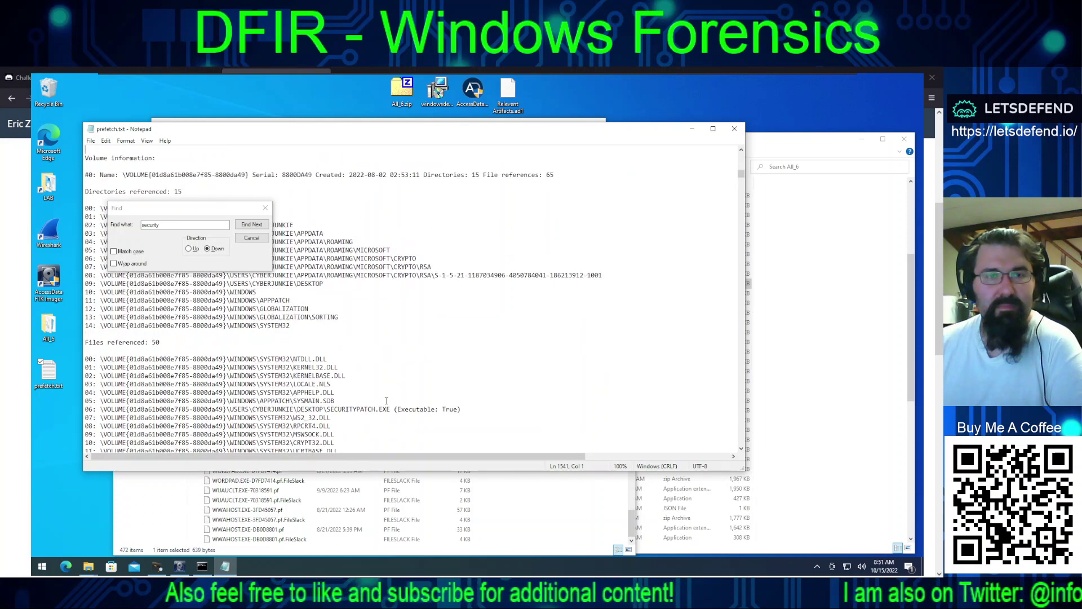
{"action": "scroll", "coordinate": [385, 401], "scroll_direction": "down", "scroll_amount": 11}
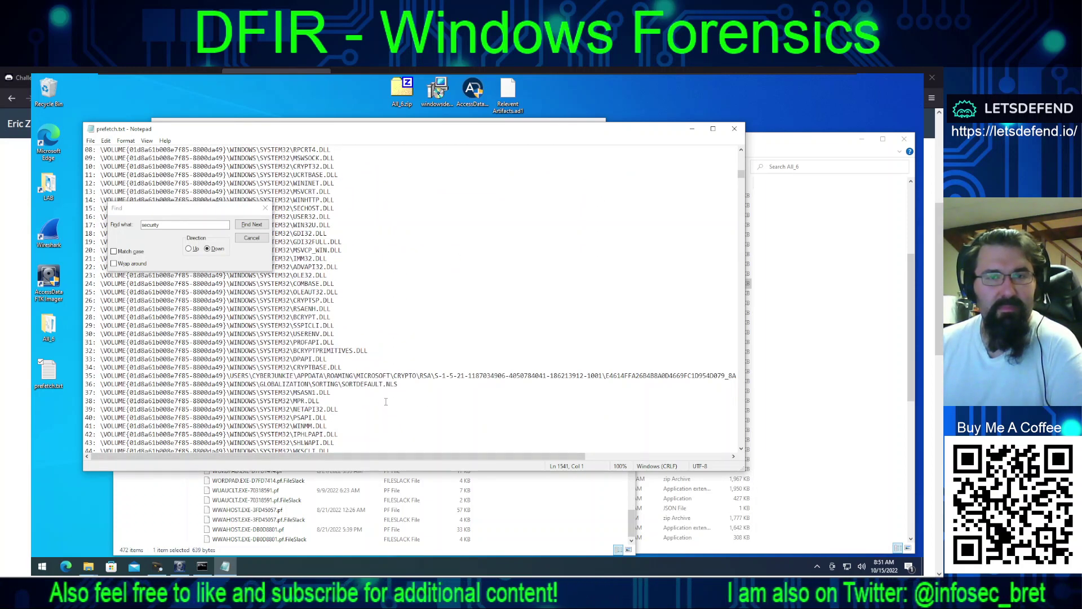
{"action": "scroll", "coordinate": [386, 402], "scroll_direction": "down", "scroll_amount": 6}
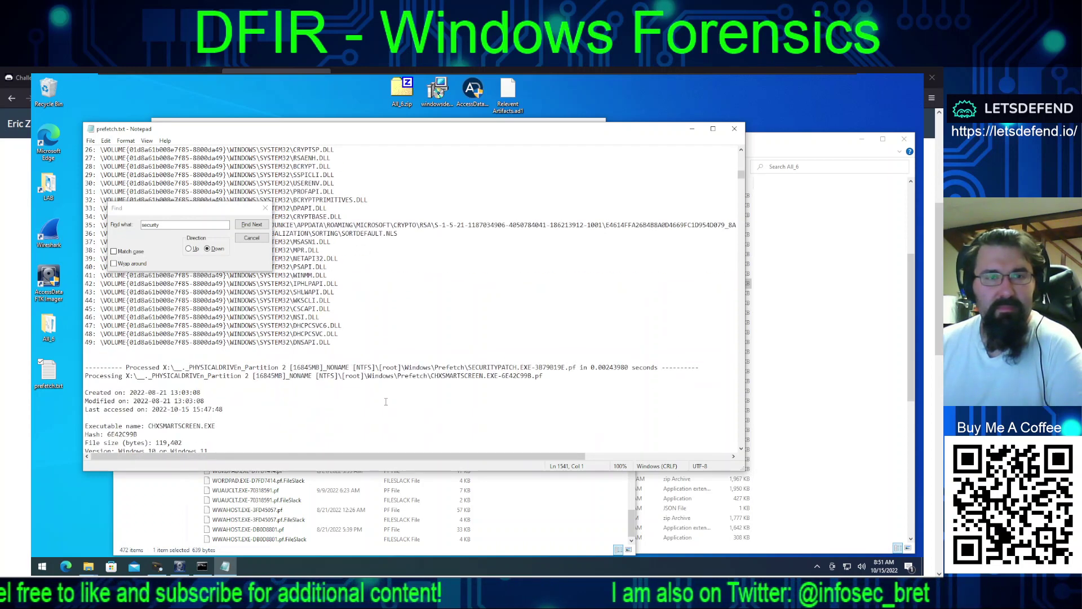
Step: Check the CHXSMARTSCREEN.EXE and MPCMDRUN.EXE entries in prefetch.txt for their run times and referenced directories and files
{"action": "scroll", "coordinate": [385, 402], "scroll_direction": "down", "scroll_amount": 3}
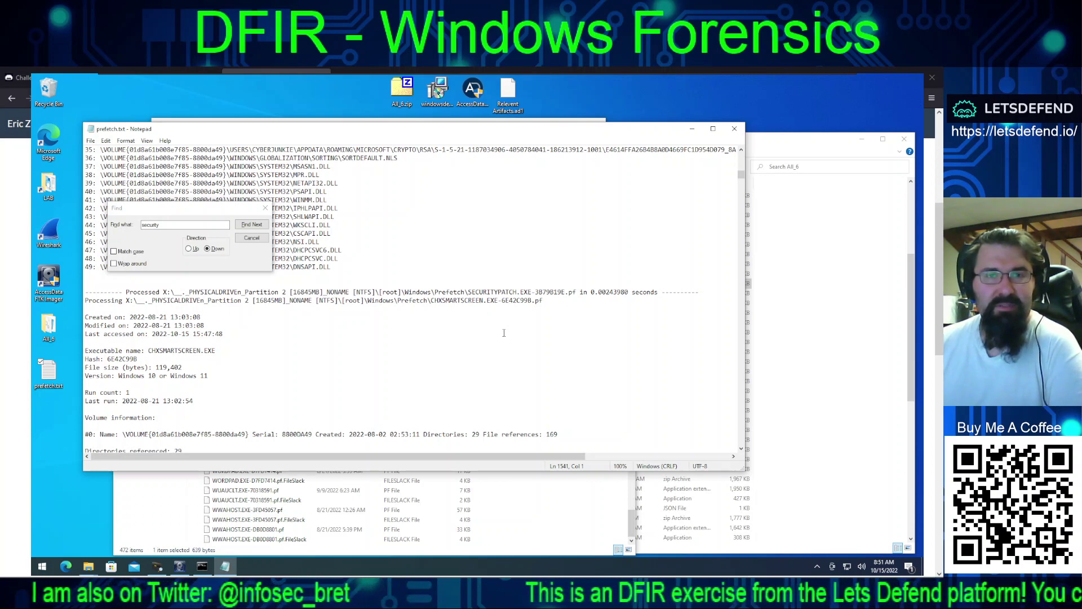
{"action": "scroll", "coordinate": [413, 333], "scroll_direction": "down", "scroll_amount": 3}
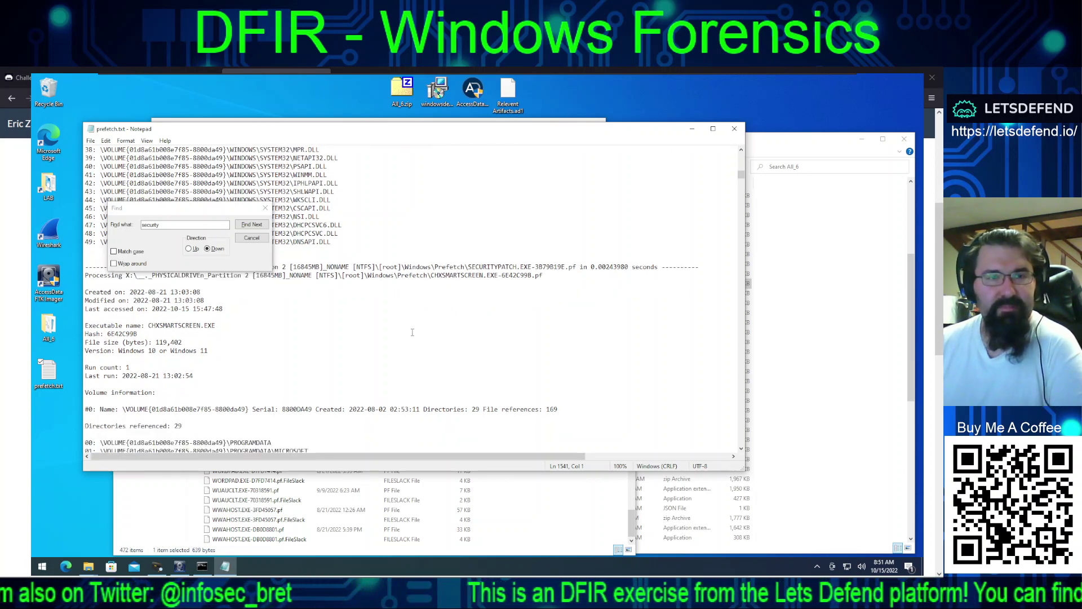
{"action": "scroll", "coordinate": [412, 333], "scroll_direction": "down", "scroll_amount": 8}
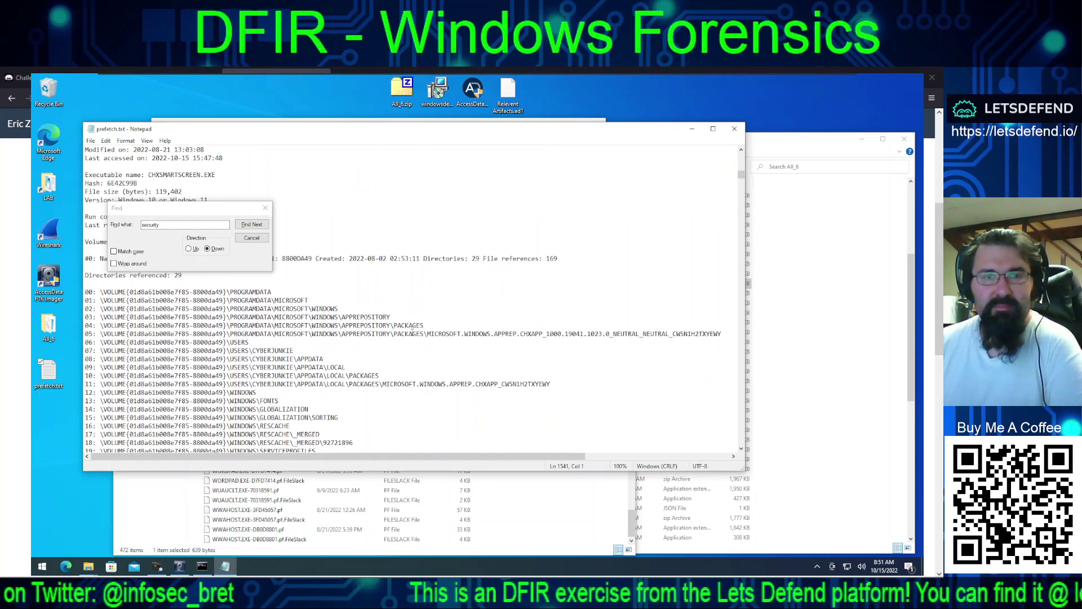
{"action": "scroll", "coordinate": [412, 332], "scroll_direction": "down", "scroll_amount": 7}
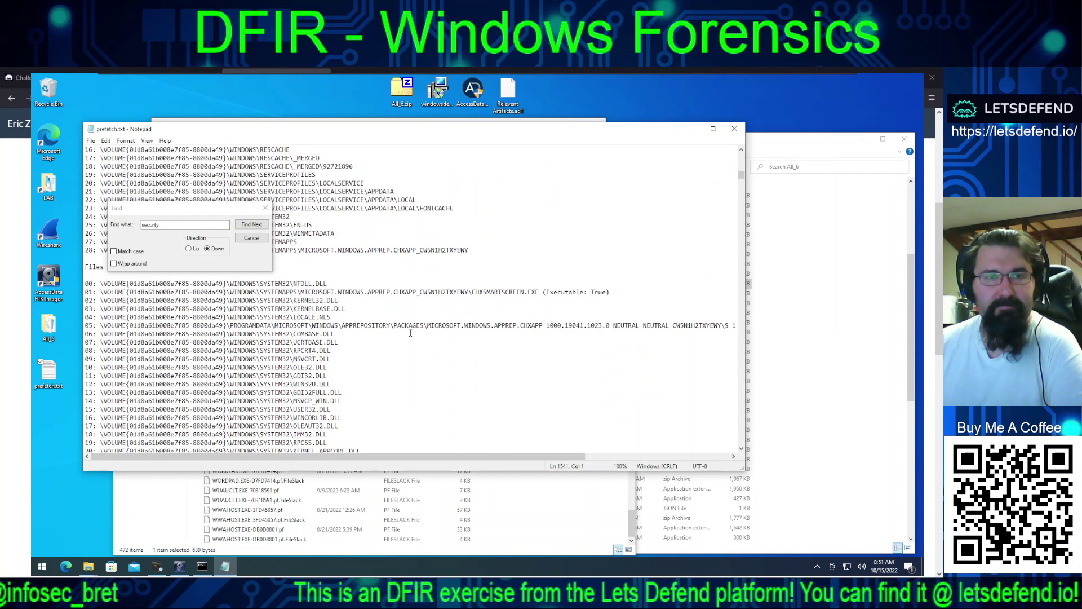
{"action": "scroll", "coordinate": [410, 333], "scroll_direction": "down", "scroll_amount": 15}
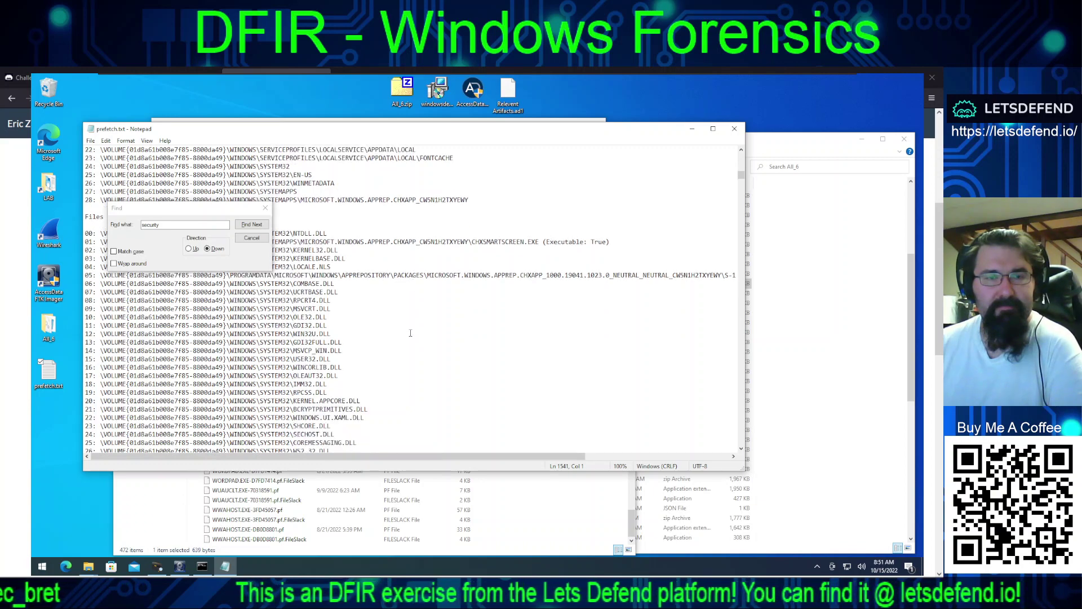
{"action": "scroll", "coordinate": [411, 333], "scroll_direction": "down", "scroll_amount": 20}
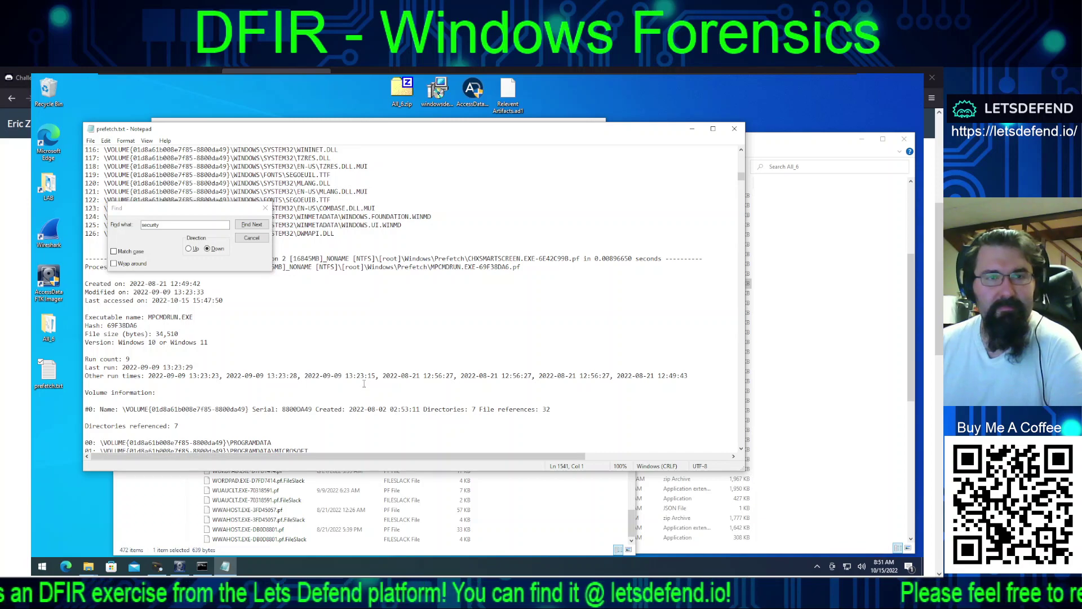
{"action": "scroll", "coordinate": [364, 383], "scroll_direction": "down", "scroll_amount": 4}
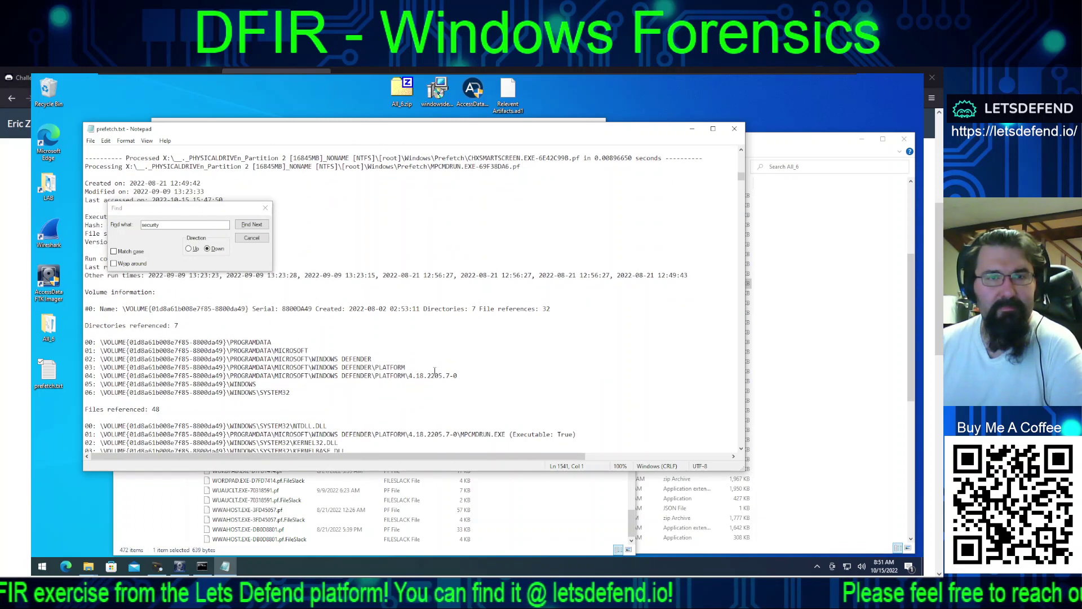
Step: Skim the SVCHOST.EXE entries that follow in prefetch.txt, checking their run counts, last run times and referenced files
{"action": "scroll", "coordinate": [435, 370], "scroll_direction": "down", "scroll_amount": 20}
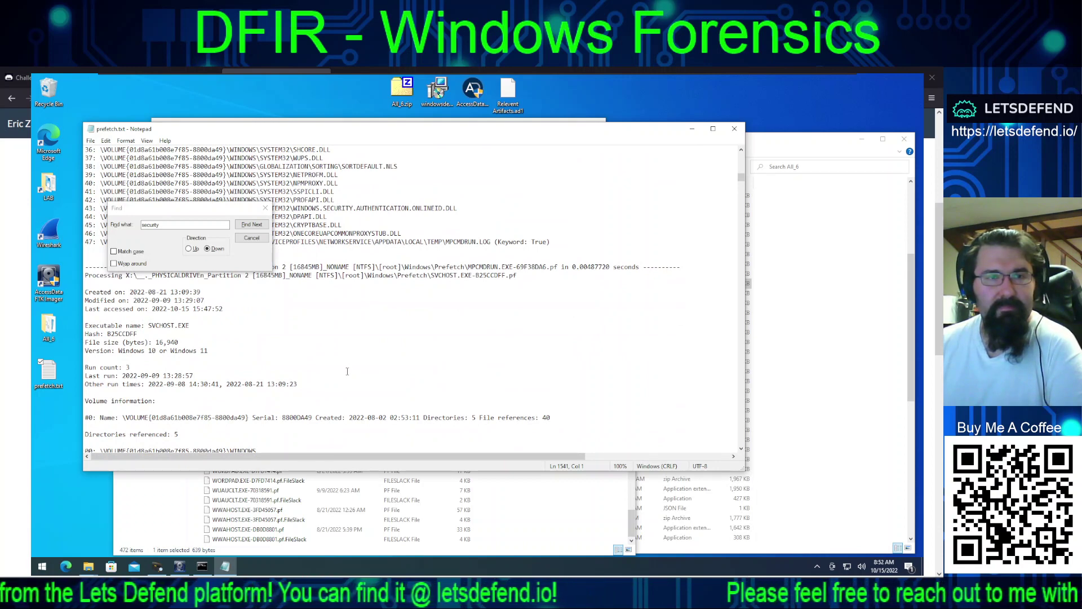
{"action": "scroll", "coordinate": [347, 371], "scroll_direction": "down", "scroll_amount": 20}
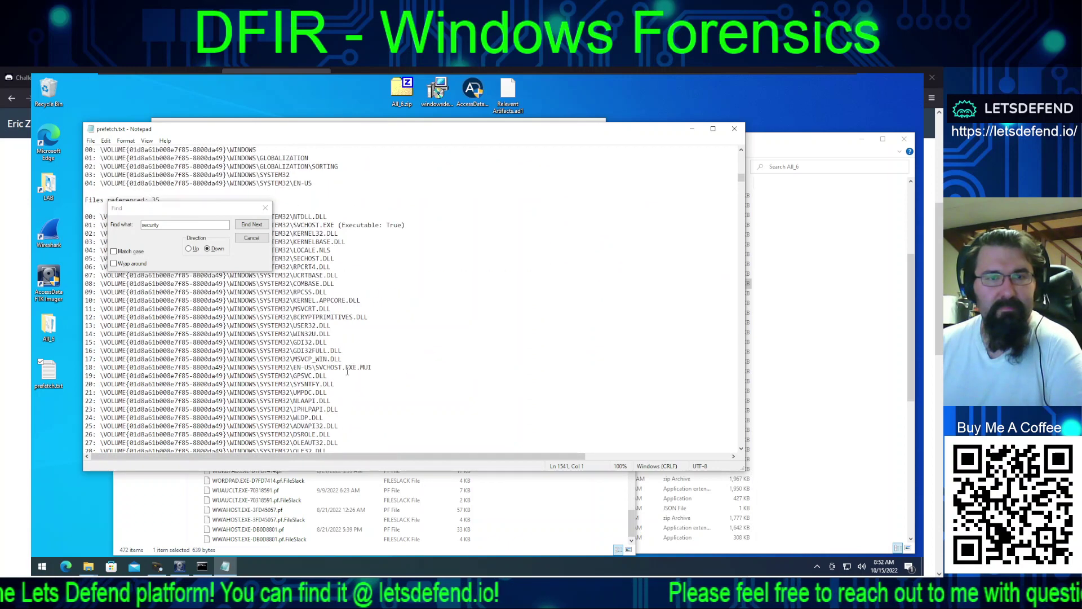
{"action": "scroll", "coordinate": [430, 368], "scroll_direction": "down", "scroll_amount": 20}
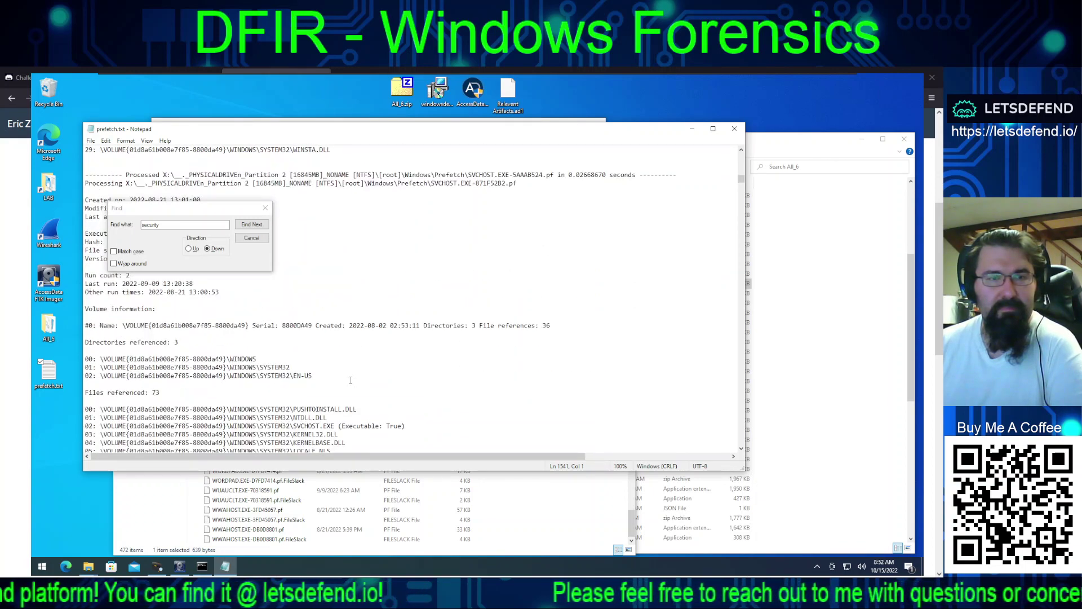
{"action": "scroll", "coordinate": [351, 381], "scroll_direction": "down", "scroll_amount": 1}
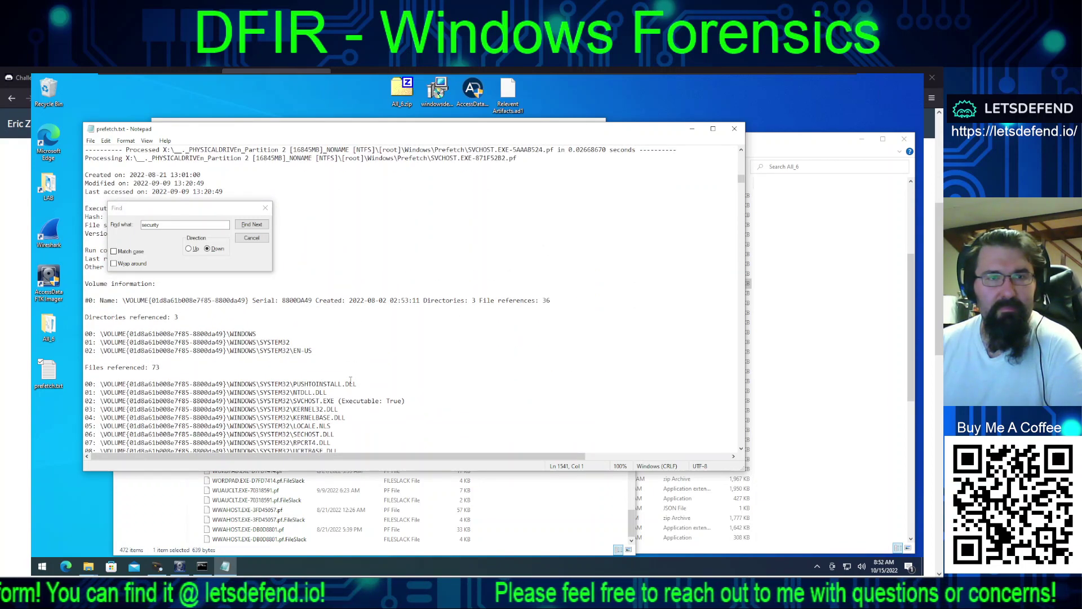
{"action": "scroll", "coordinate": [351, 381], "scroll_direction": "down", "scroll_amount": 17}
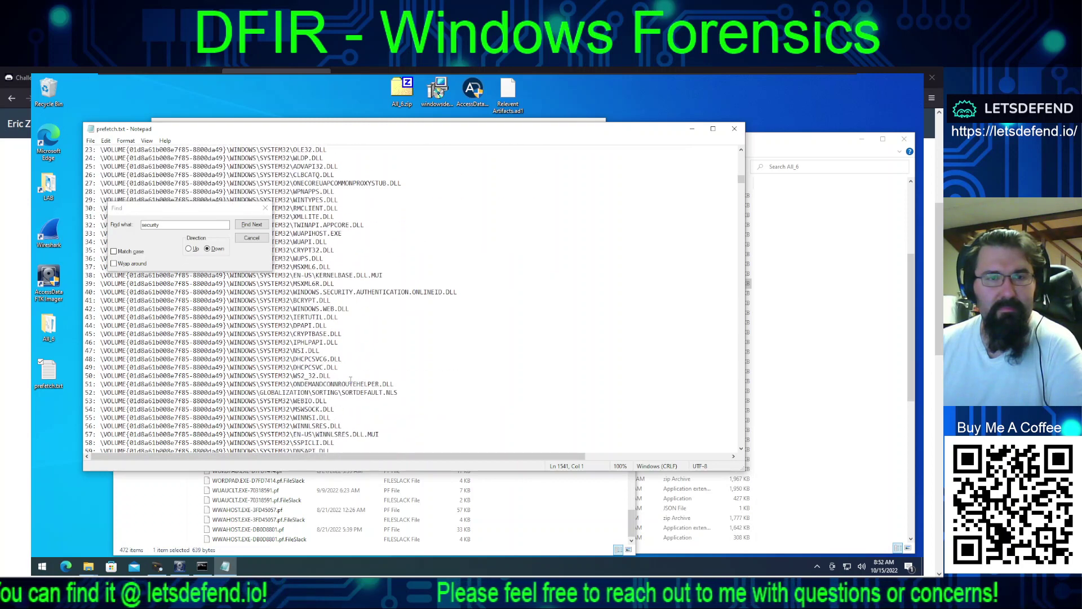
{"action": "scroll", "coordinate": [351, 380], "scroll_direction": "down", "scroll_amount": 12}
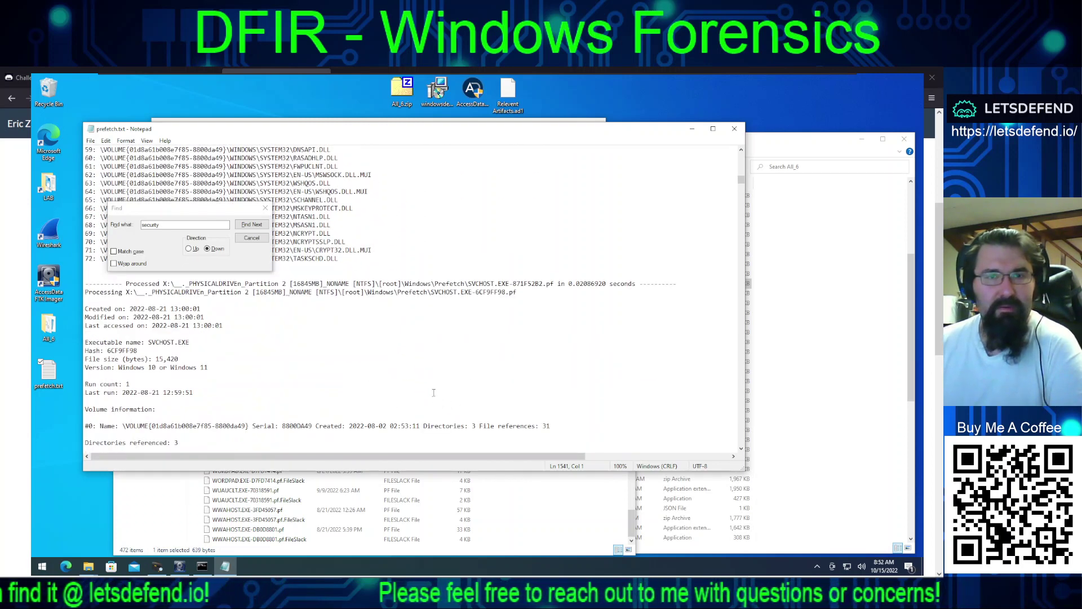
{"action": "scroll", "coordinate": [423, 381], "scroll_direction": "down", "scroll_amount": 5}
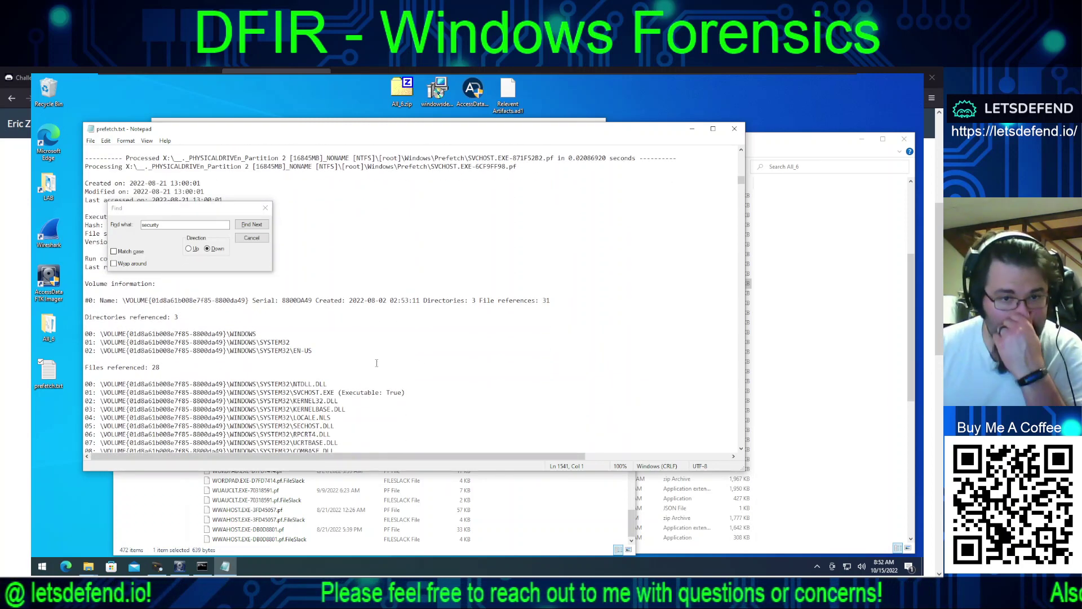
{"action": "scroll", "coordinate": [375, 365], "scroll_direction": "down", "scroll_amount": 14}
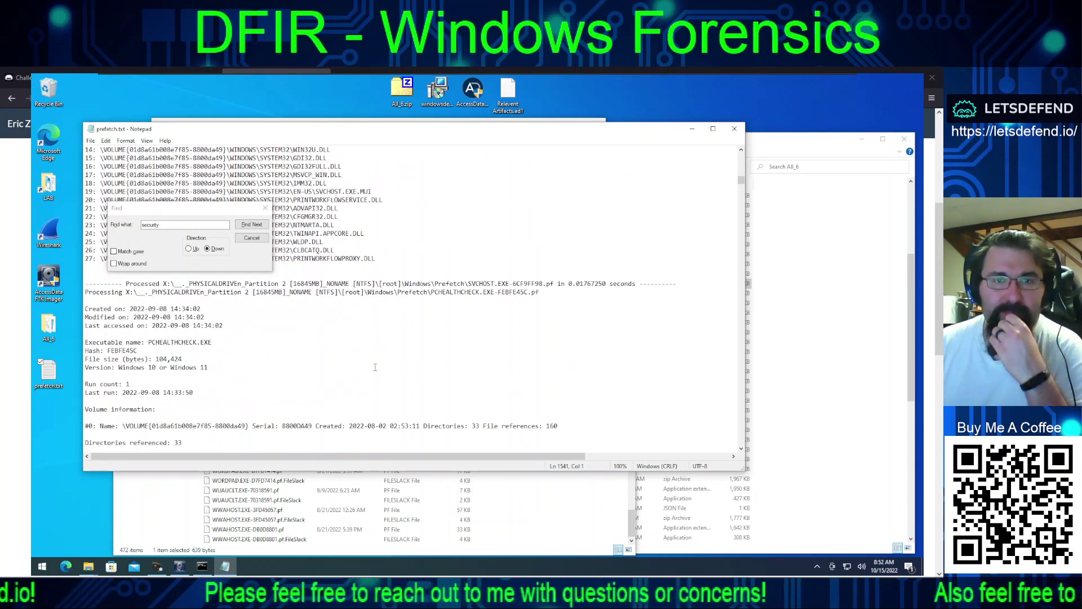
Step: Review the PCHEALTHCHECK.EXE and WORDPAD.EXE entries in prefetch.txt for suspicious referenced directories and files, continuing to the NOTEPAD.EXE entry
{"action": "scroll", "coordinate": [375, 360], "scroll_direction": "down", "scroll_amount": 11}
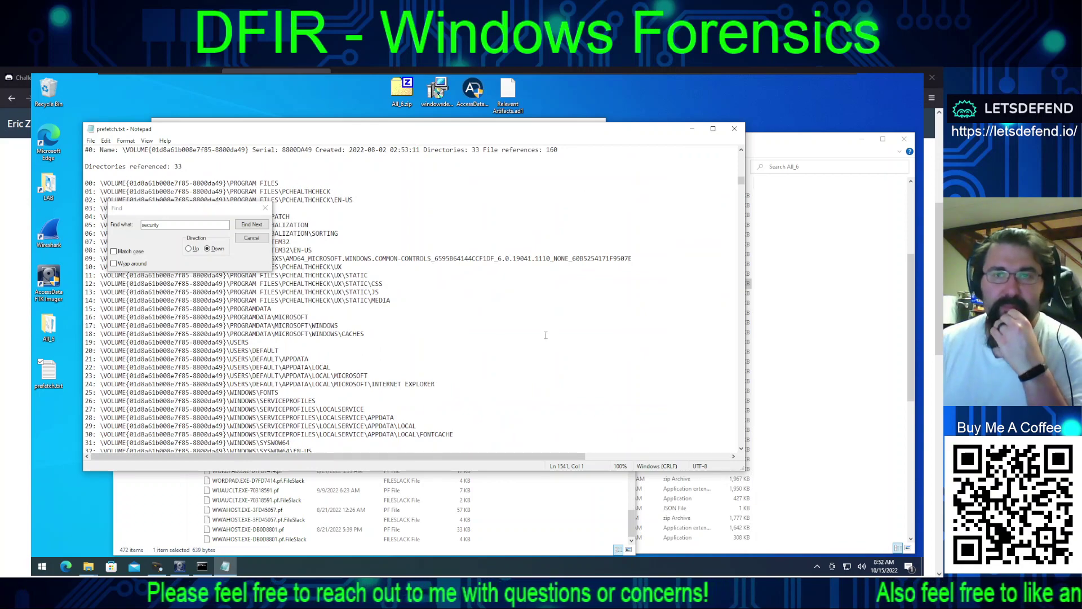
{"action": "scroll", "coordinate": [545, 335], "scroll_direction": "down", "scroll_amount": 16}
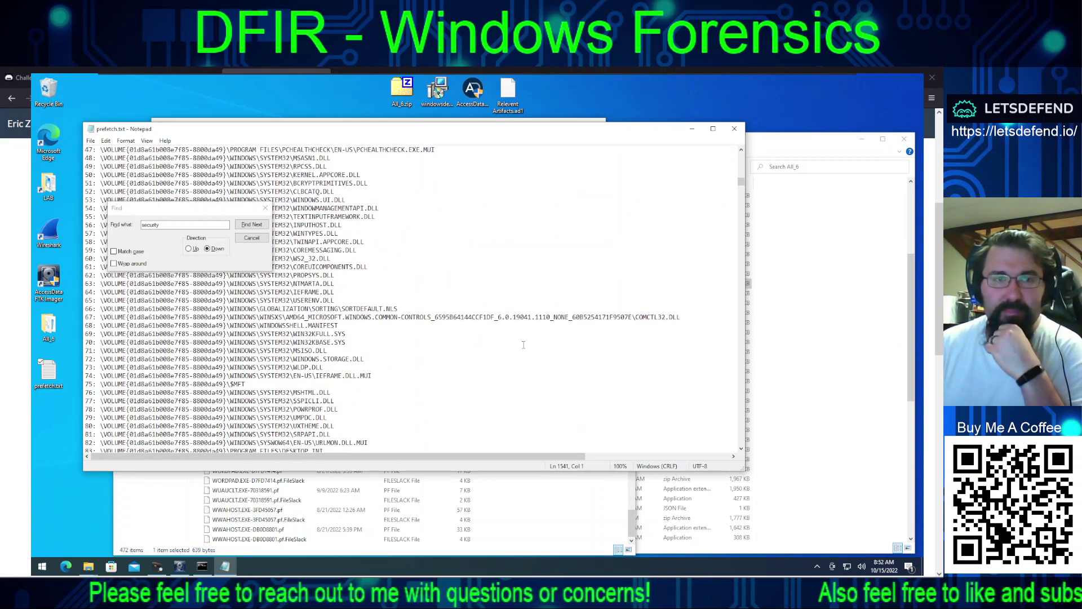
{"action": "scroll", "coordinate": [523, 345], "scroll_direction": "down", "scroll_amount": 18}
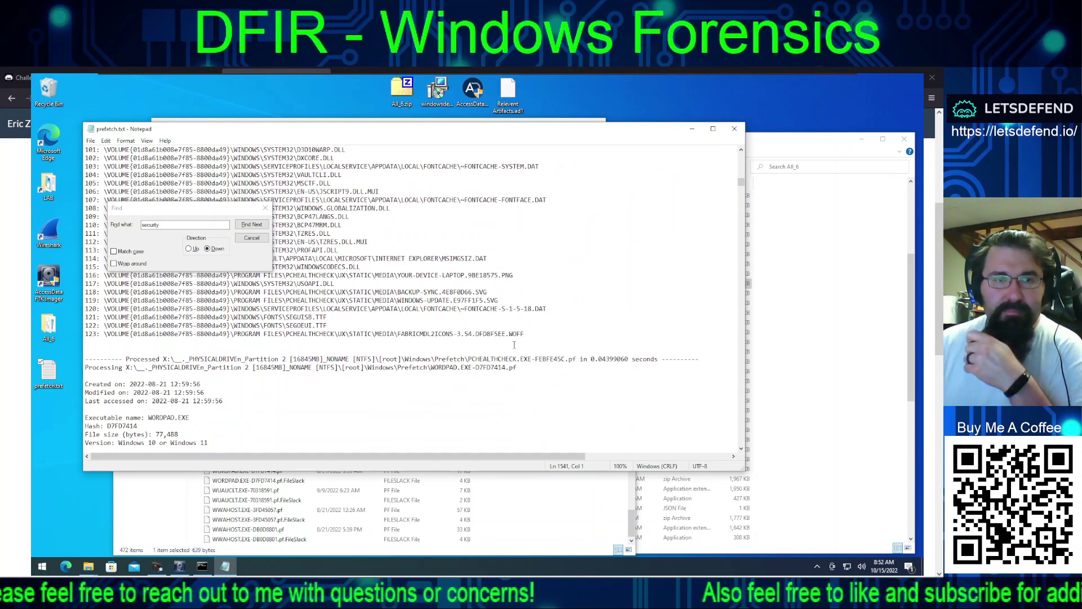
{"action": "scroll", "coordinate": [514, 344], "scroll_direction": "down", "scroll_amount": 5}
{"action": "scroll", "coordinate": [514, 344], "scroll_direction": "down", "scroll_amount": 5}
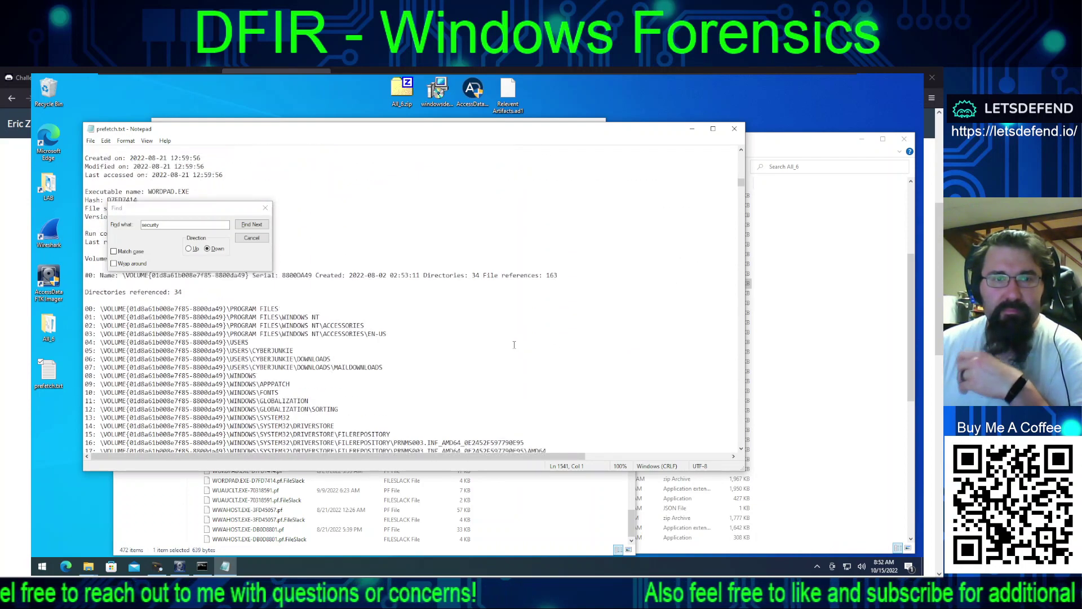
{"action": "scroll", "coordinate": [514, 344], "scroll_direction": "down", "scroll_amount": 11}
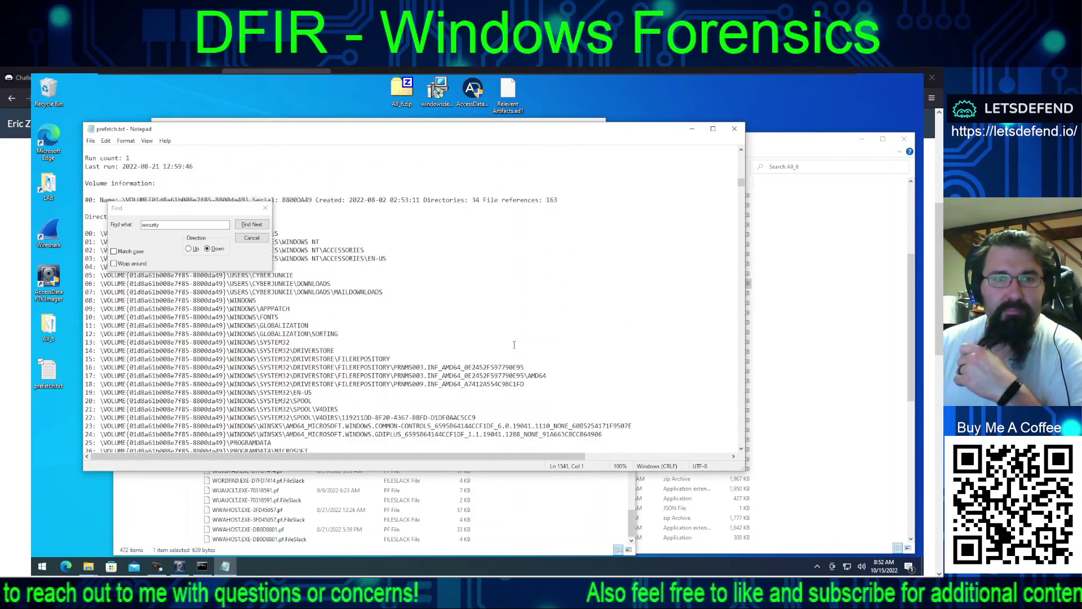
{"action": "scroll", "coordinate": [514, 344], "scroll_direction": "down", "scroll_amount": 20}
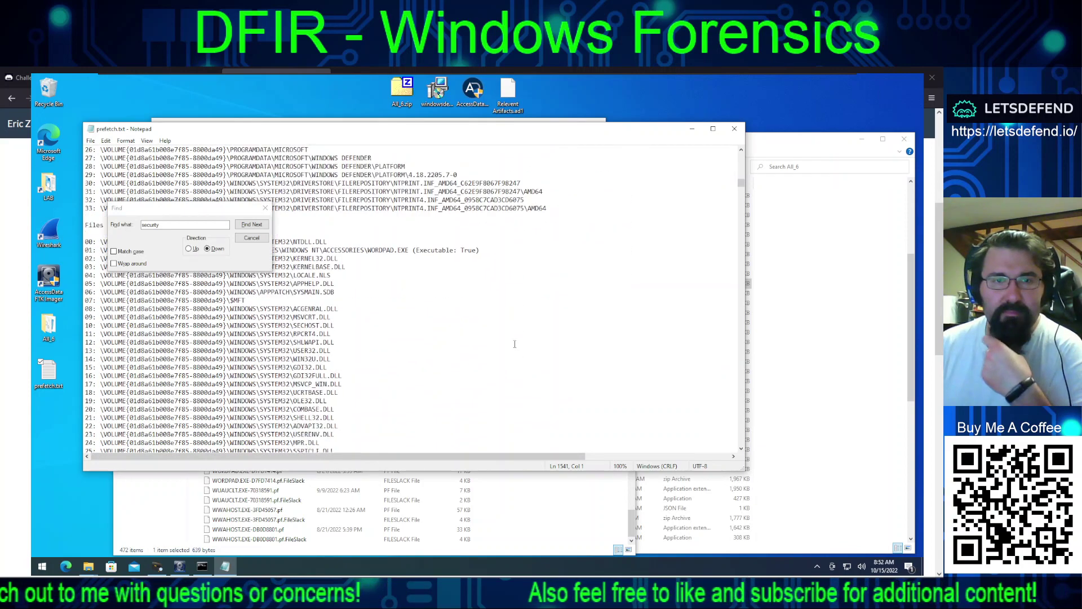
{"action": "scroll", "coordinate": [514, 344], "scroll_direction": "down", "scroll_amount": 20}
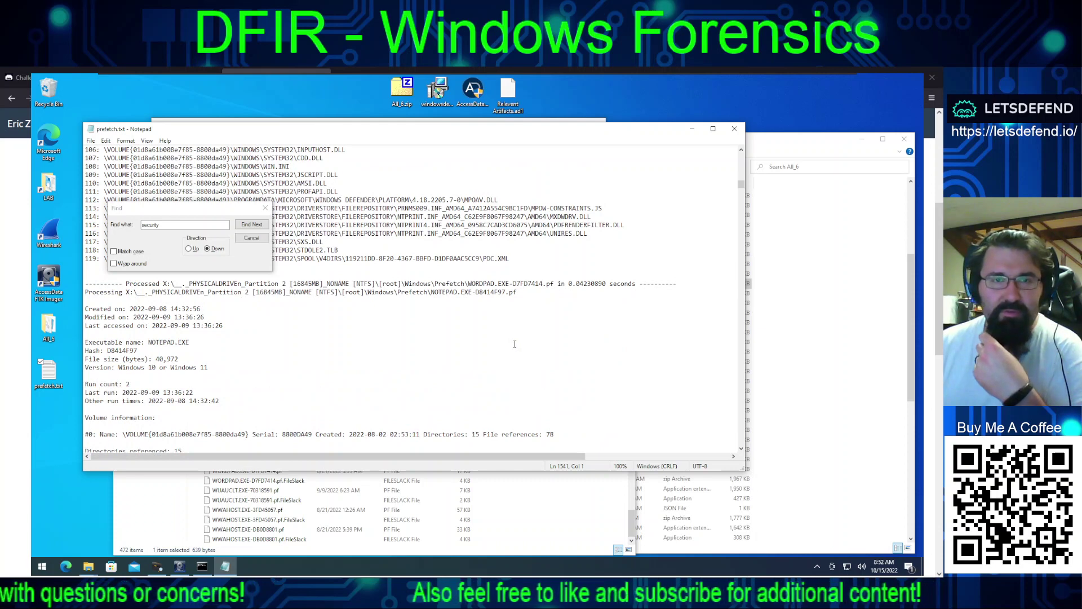
Step: Read the directories and files referenced in the NOTEPAD.EXE entry of prefetch.txt
{"action": "scroll", "coordinate": [514, 344], "scroll_direction": "down", "scroll_amount": 7}
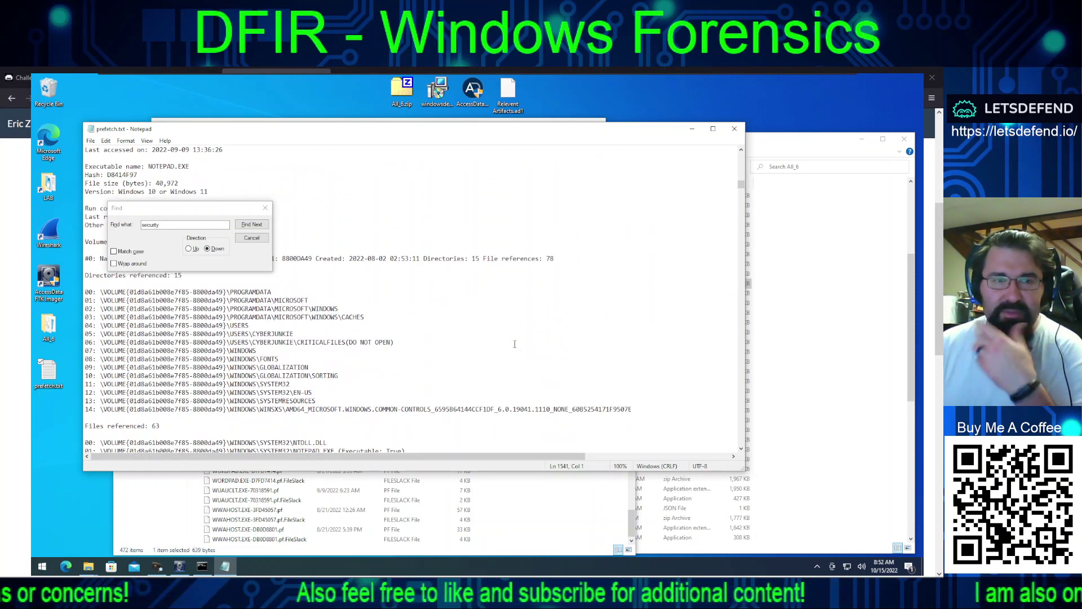
{"action": "scroll", "coordinate": [514, 343], "scroll_direction": "down", "scroll_amount": 6}
{"action": "scroll", "coordinate": [514, 344], "scroll_direction": "down", "scroll_amount": 20}
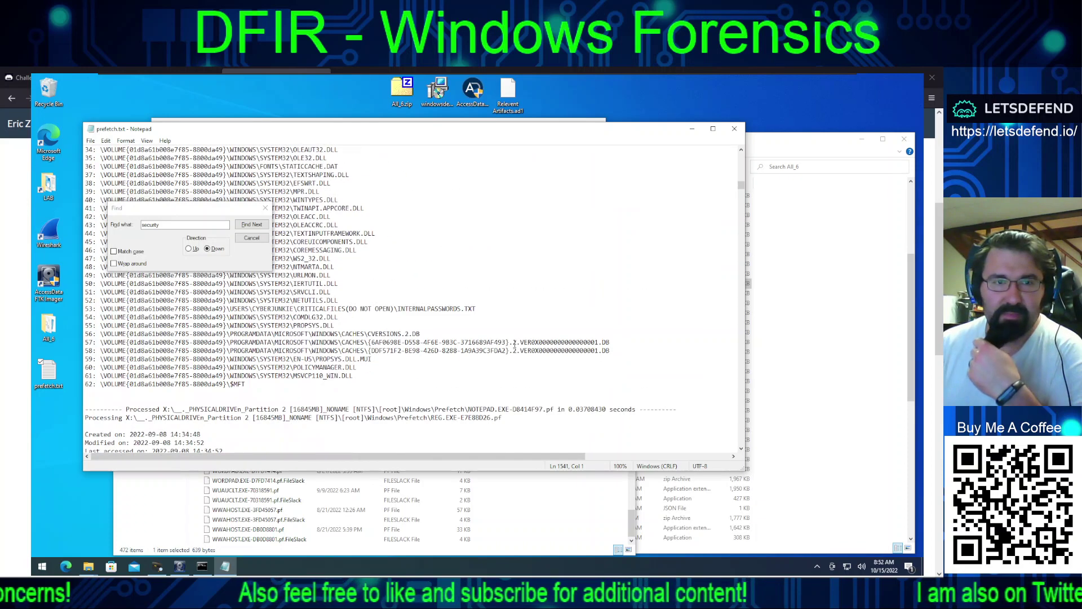
Step: Search prefetch.txt for "wordpad" and highlight the MAILDOWNLOADS directory line in the WORDPAD.EXE entry
{"action": "left_click", "coordinate": [187, 208]}
{"action": "double_click", "coordinate": [214, 224]}
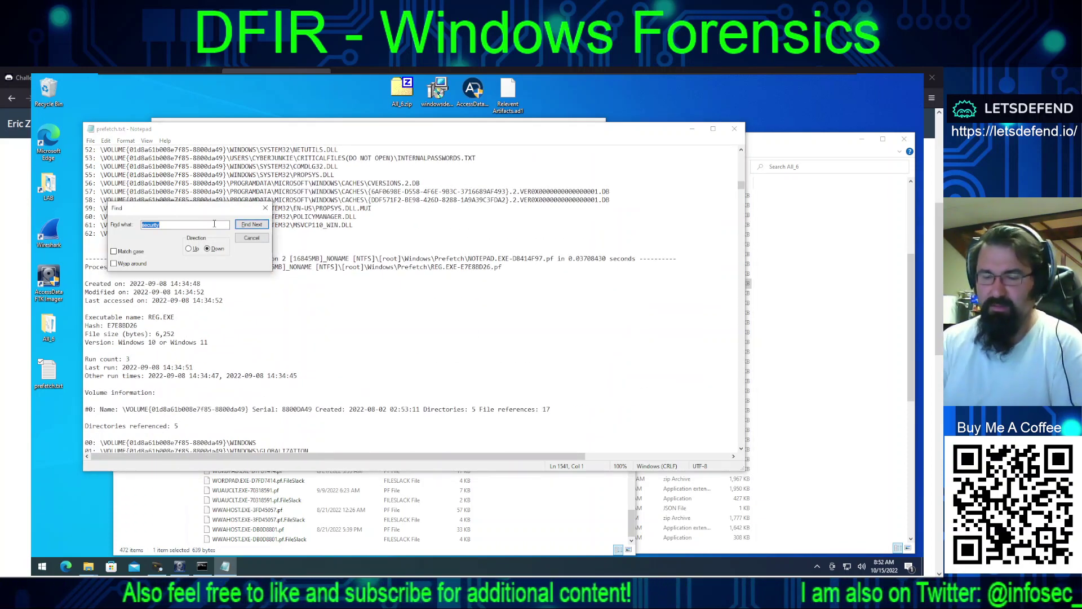
{"action": "type", "text": "wordpad"}
{"action": "key", "text": "Return"}
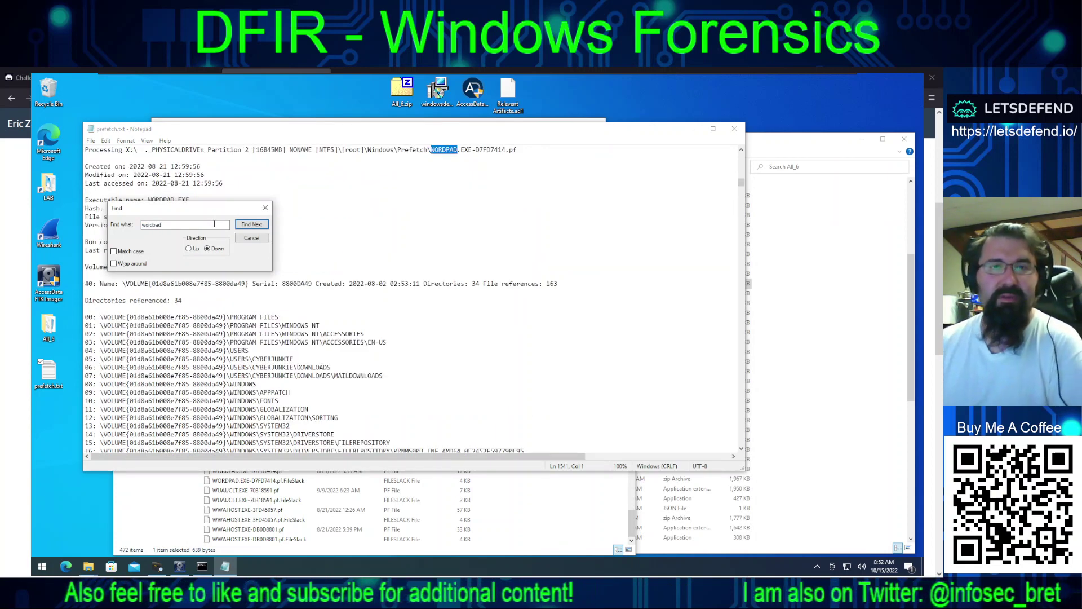
{"action": "scroll", "coordinate": [333, 239], "scroll_direction": "up", "scroll_amount": 1}
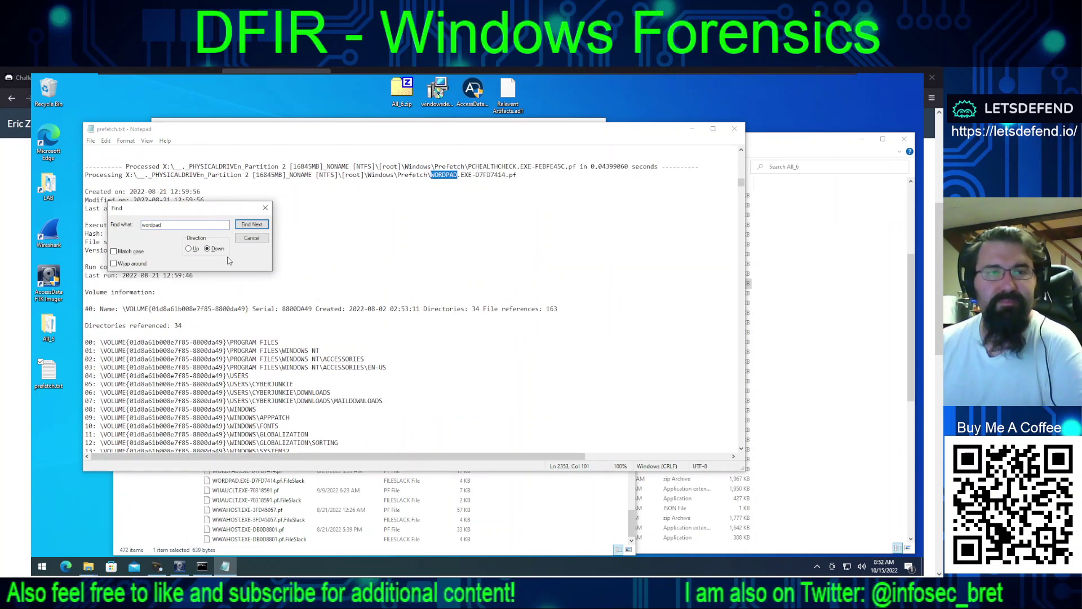
{"action": "left_click_drag", "start_coordinate": [198, 210], "coordinate": [130, 87]}
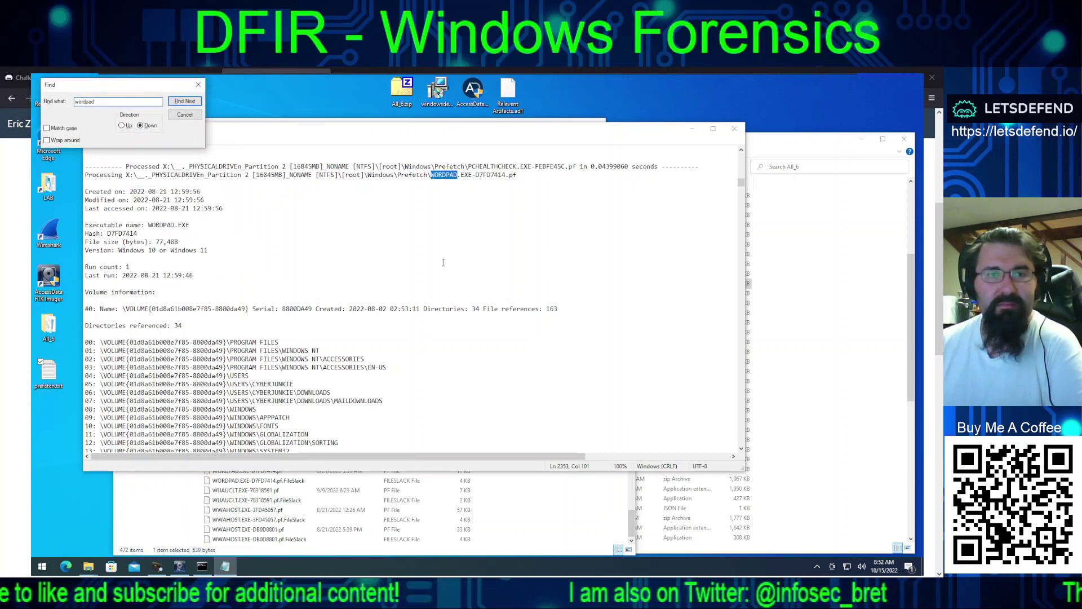
{"action": "left_click_drag", "start_coordinate": [381, 400], "coordinate": [71, 402]}
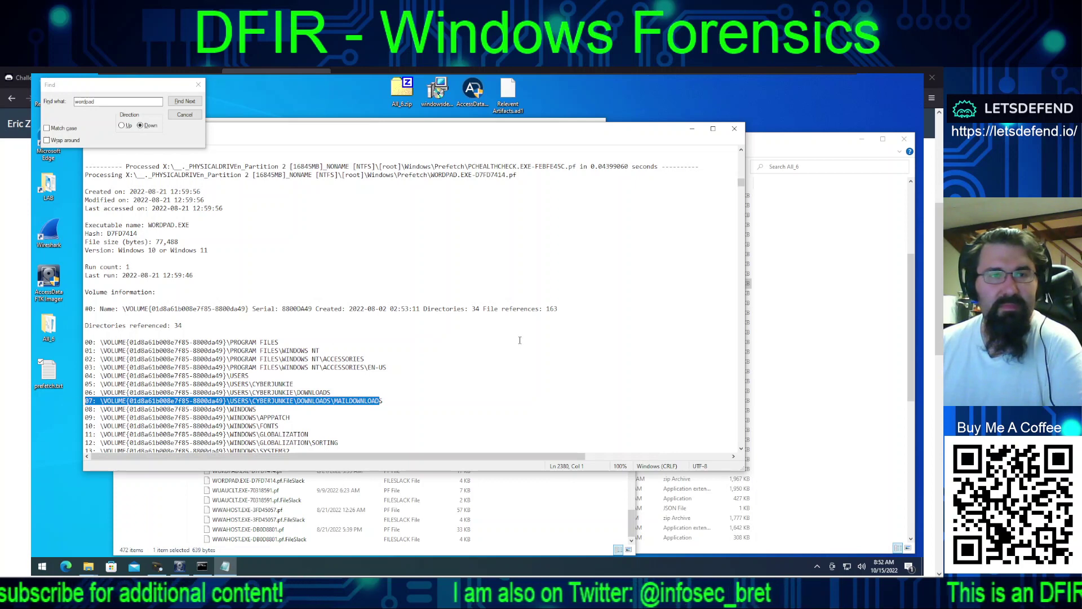
Step: Go through the files referenced by WORDPAD.EXE and highlight the full SECURITY AWARENESS.DOCX line
{"action": "scroll", "coordinate": [524, 342], "scroll_direction": "down", "scroll_amount": 5}
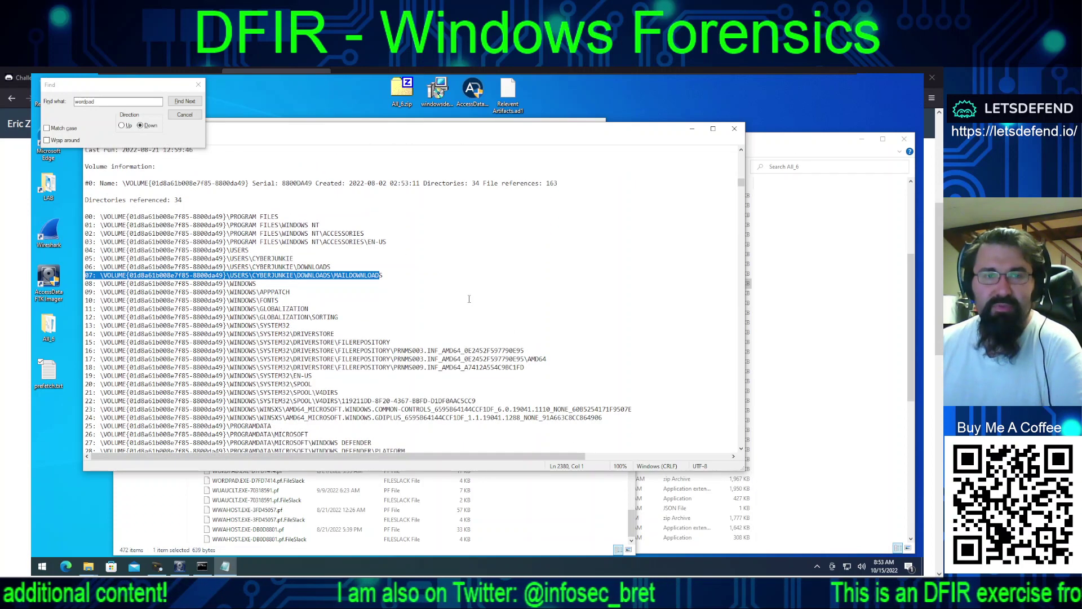
{"action": "scroll", "coordinate": [468, 298], "scroll_direction": "down", "scroll_amount": 8}
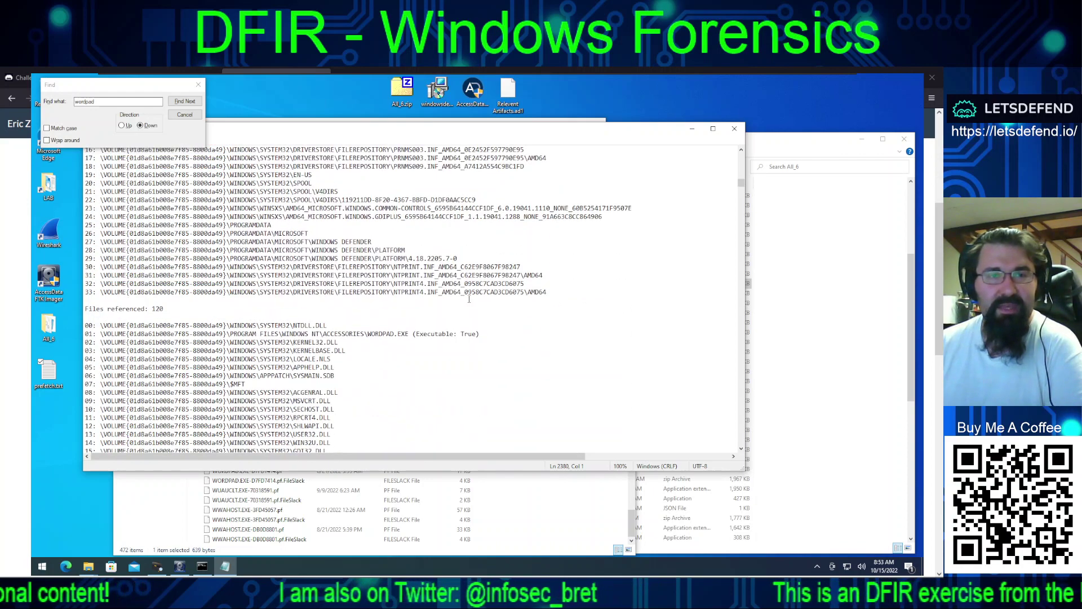
{"action": "scroll", "coordinate": [468, 299], "scroll_direction": "down", "scroll_amount": 5}
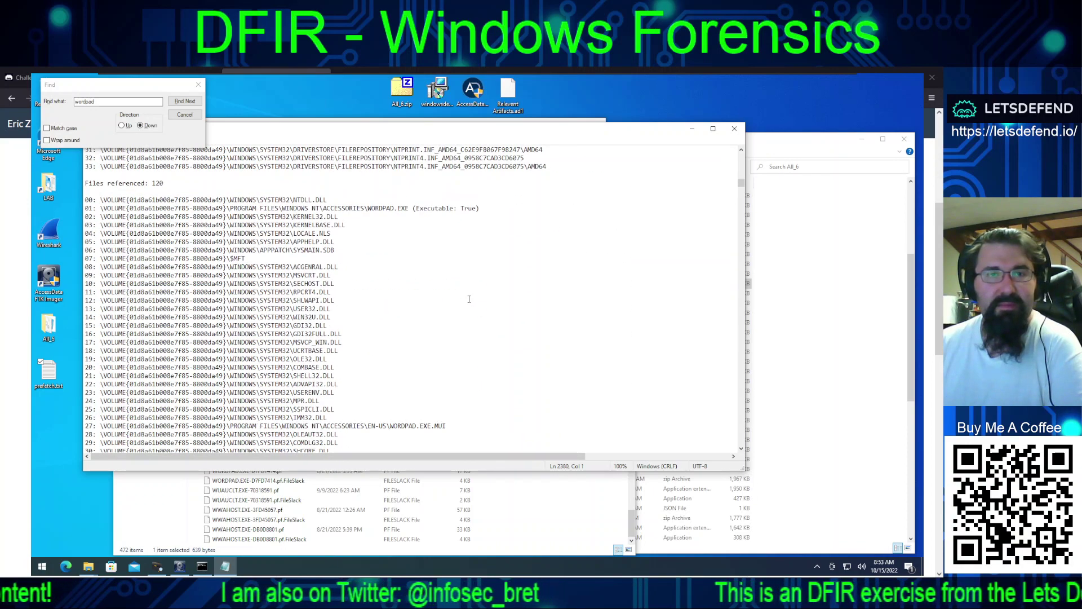
{"action": "scroll", "coordinate": [468, 298], "scroll_direction": "down", "scroll_amount": 4}
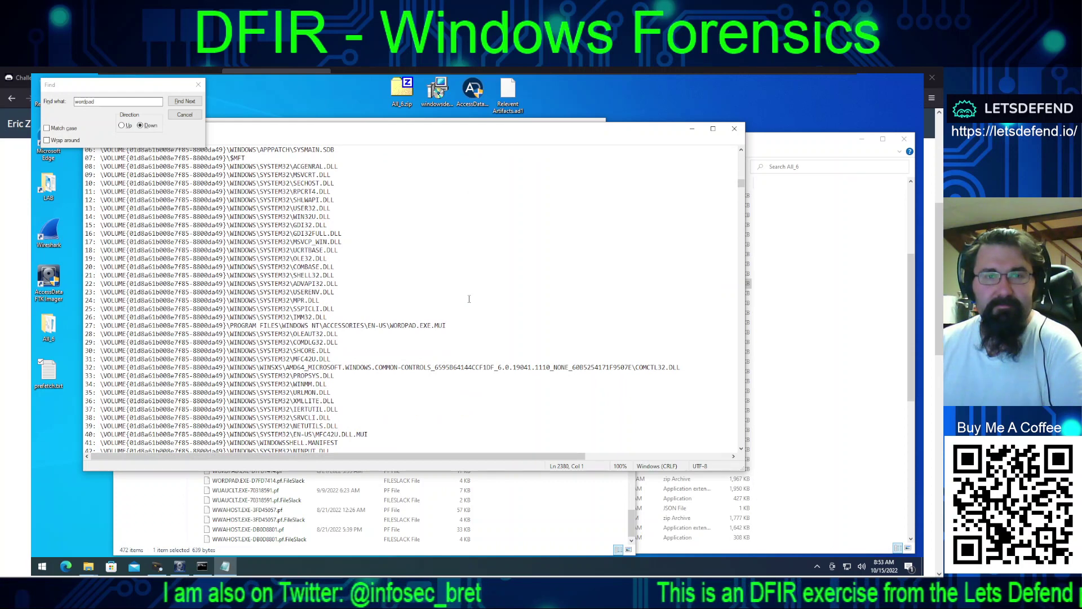
{"action": "scroll", "coordinate": [468, 299], "scroll_direction": "down", "scroll_amount": 9}
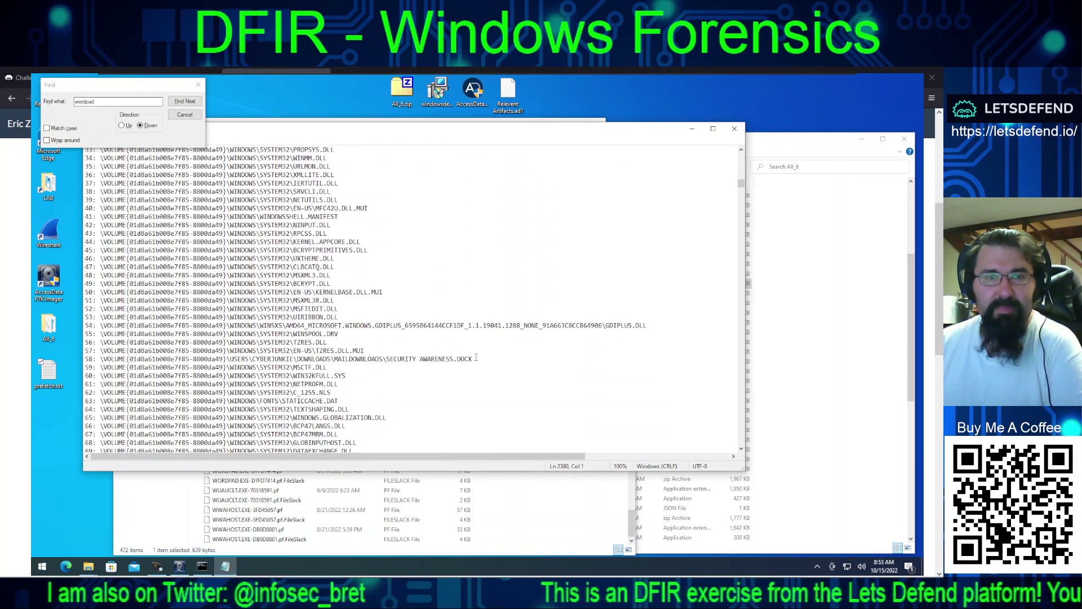
{"action": "left_click_drag", "start_coordinate": [477, 367], "coordinate": [85, 359]}
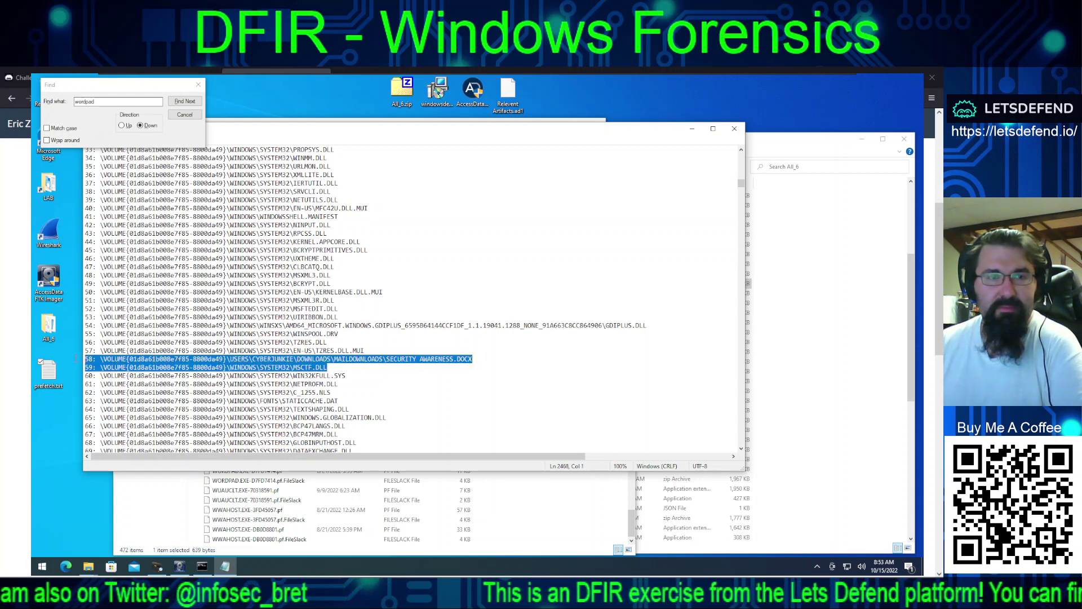
{"action": "double_click", "coordinate": [414, 359]}
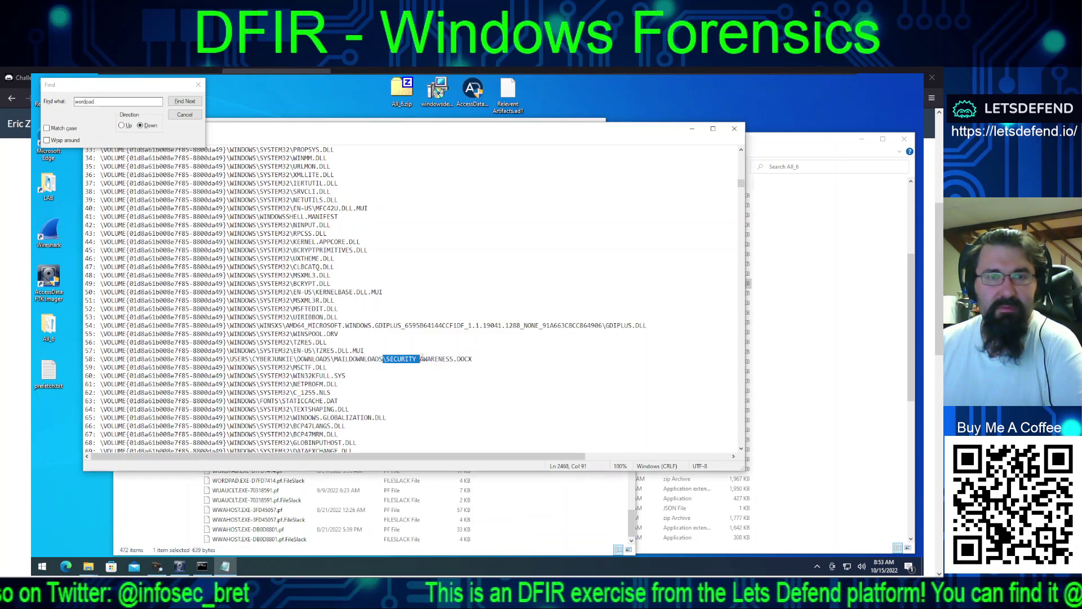
{"action": "left_click_drag", "start_coordinate": [489, 358], "coordinate": [65, 358]}
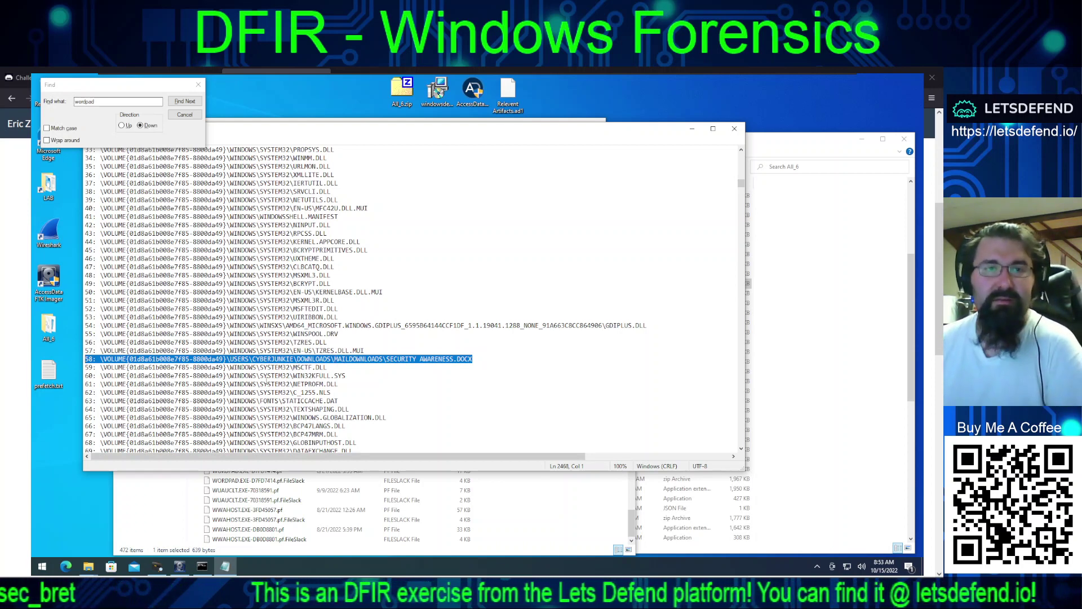
Step: Check the remaining files referenced by WORDPAD.EXE, then the NOTEPAD.EXE entry's run times, directories and files
{"action": "scroll", "coordinate": [301, 374], "scroll_direction": "down", "scroll_amount": 15}
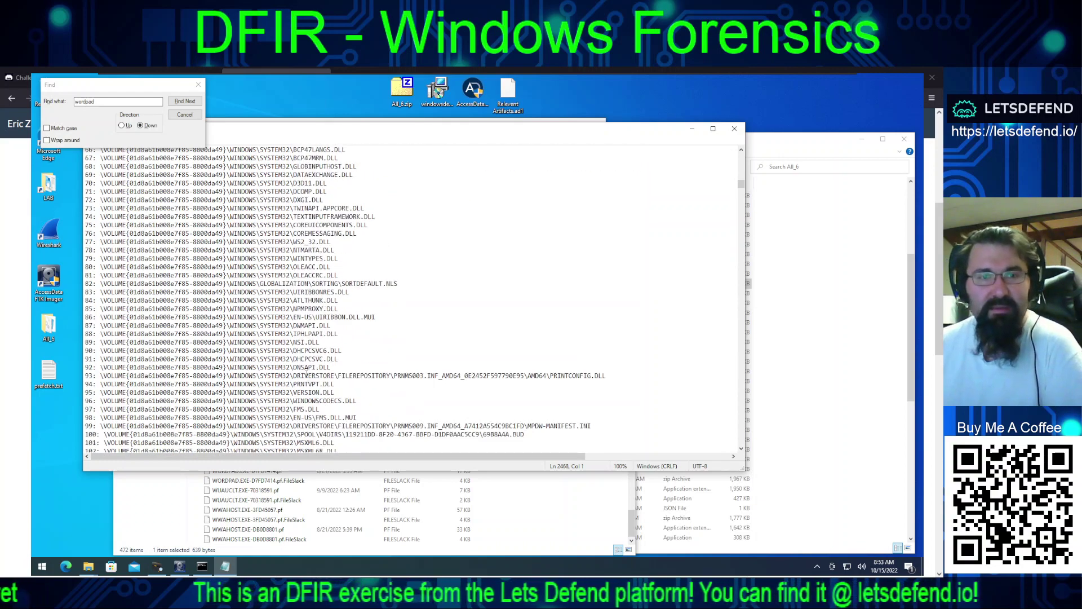
{"action": "scroll", "coordinate": [275, 317], "scroll_direction": "down", "scroll_amount": 5}
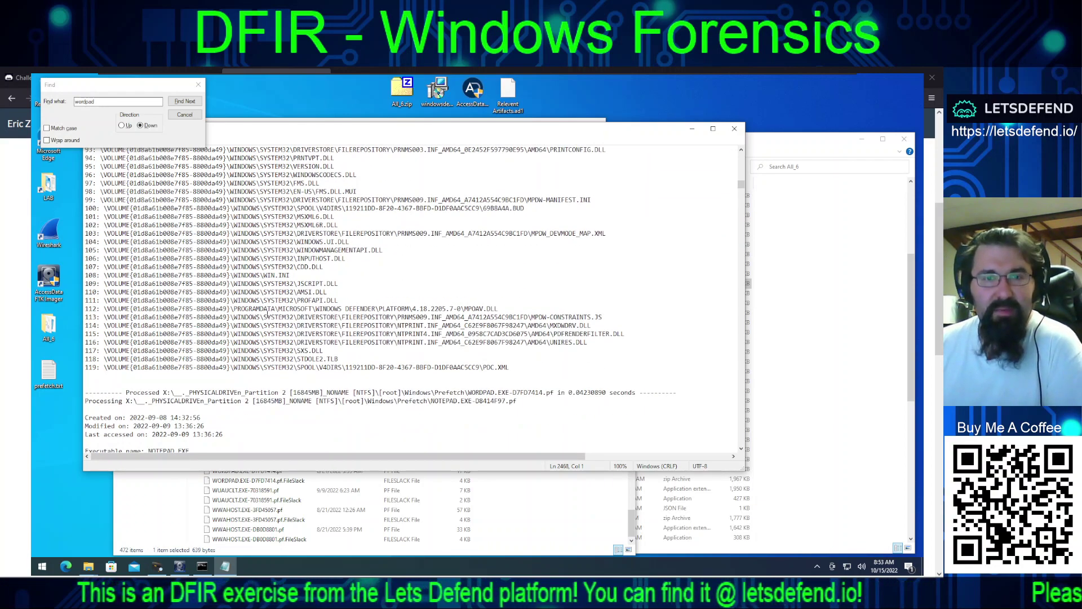
{"action": "scroll", "coordinate": [266, 313], "scroll_direction": "up", "scroll_amount": 12}
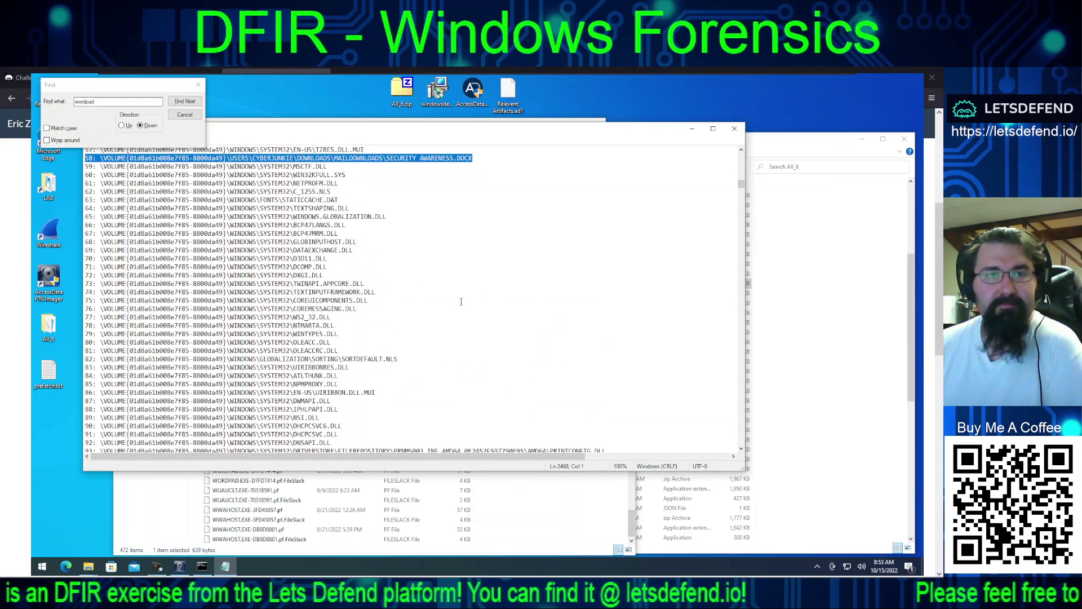
{"action": "scroll", "coordinate": [459, 298], "scroll_direction": "down", "scroll_amount": 5}
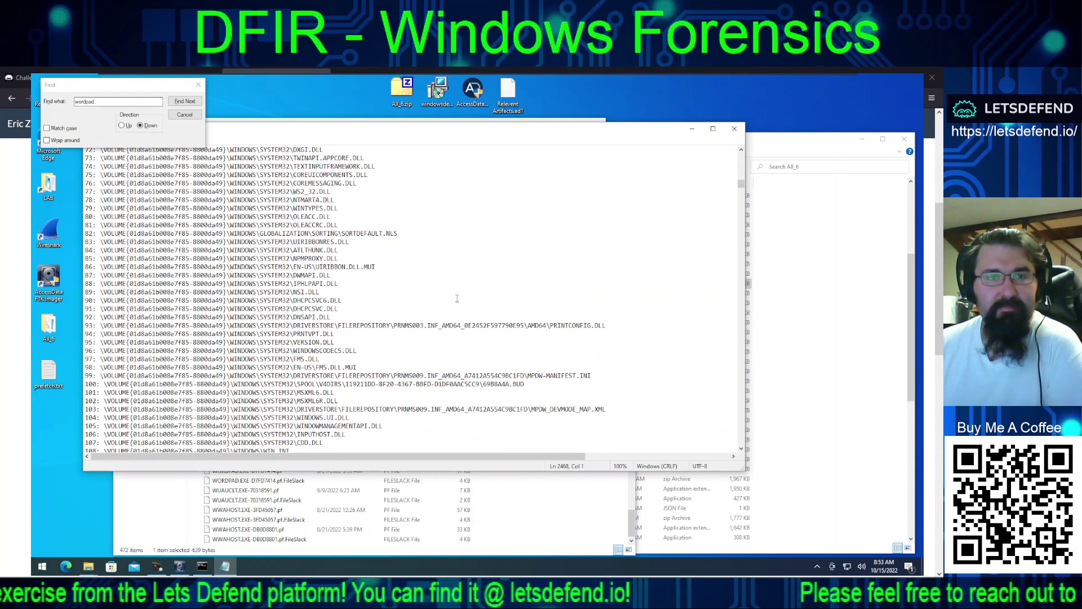
{"action": "scroll", "coordinate": [457, 299], "scroll_direction": "down", "scroll_amount": 1}
{"action": "scroll", "coordinate": [452, 296], "scroll_direction": "down", "scroll_amount": 3}
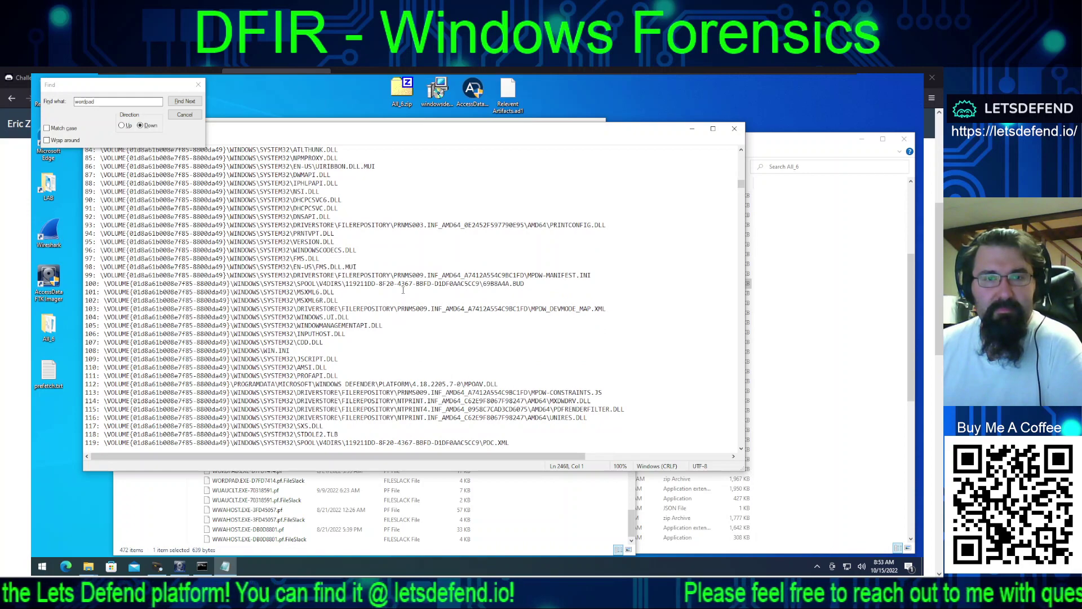
{"action": "scroll", "coordinate": [404, 286], "scroll_direction": "down", "scroll_amount": 1}
{"action": "scroll", "coordinate": [403, 287], "scroll_direction": "down", "scroll_amount": 12}
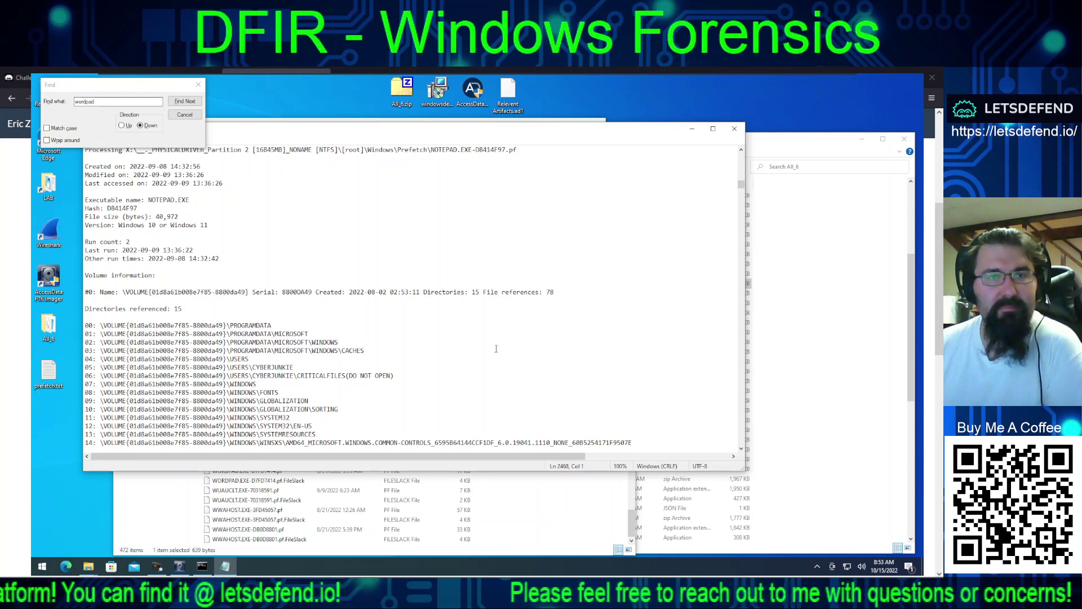
{"action": "scroll", "coordinate": [493, 346], "scroll_direction": "down", "scroll_amount": 7}
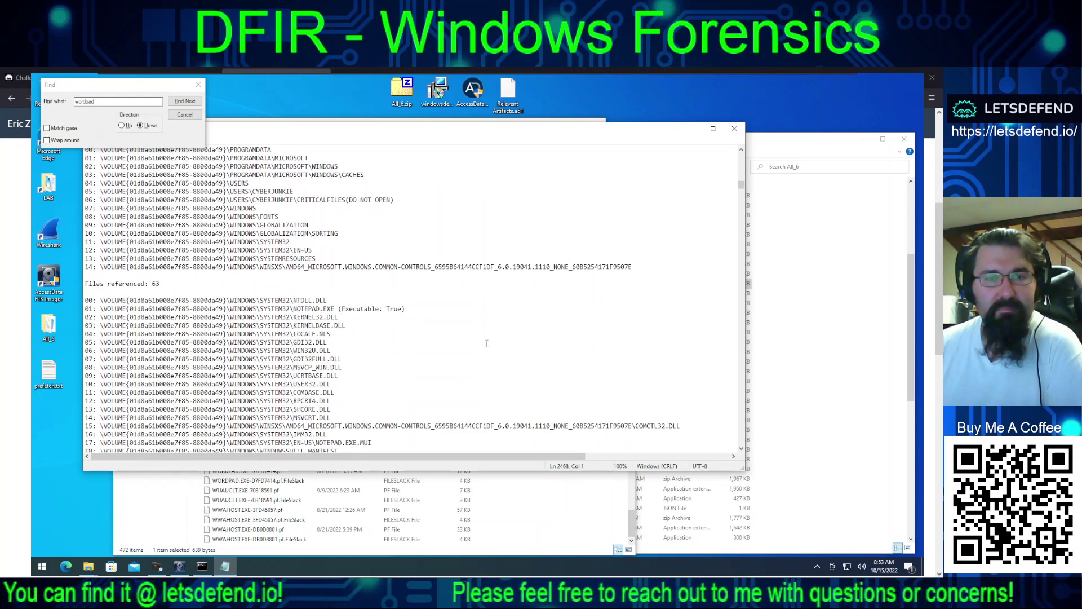
{"action": "scroll", "coordinate": [482, 343], "scroll_direction": "down", "scroll_amount": 4}
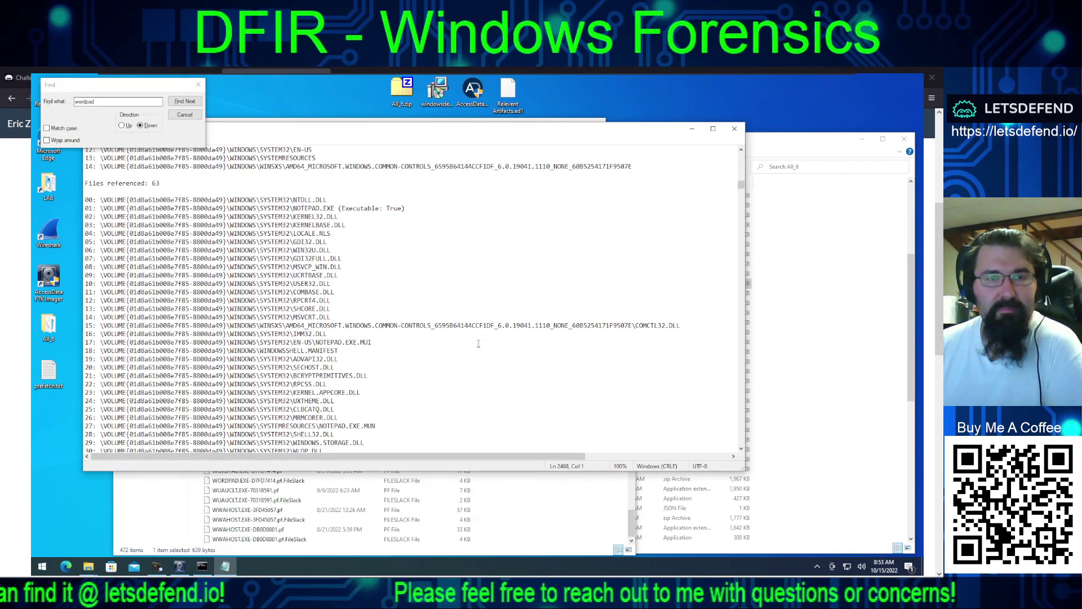
Step: Search upward through prefetch.txt for earlier "wordpad" occurrences, rechecking the WORDPAD.EXE entry's run details and directories
{"action": "scroll", "coordinate": [478, 344], "scroll_direction": "up", "scroll_amount": 20}
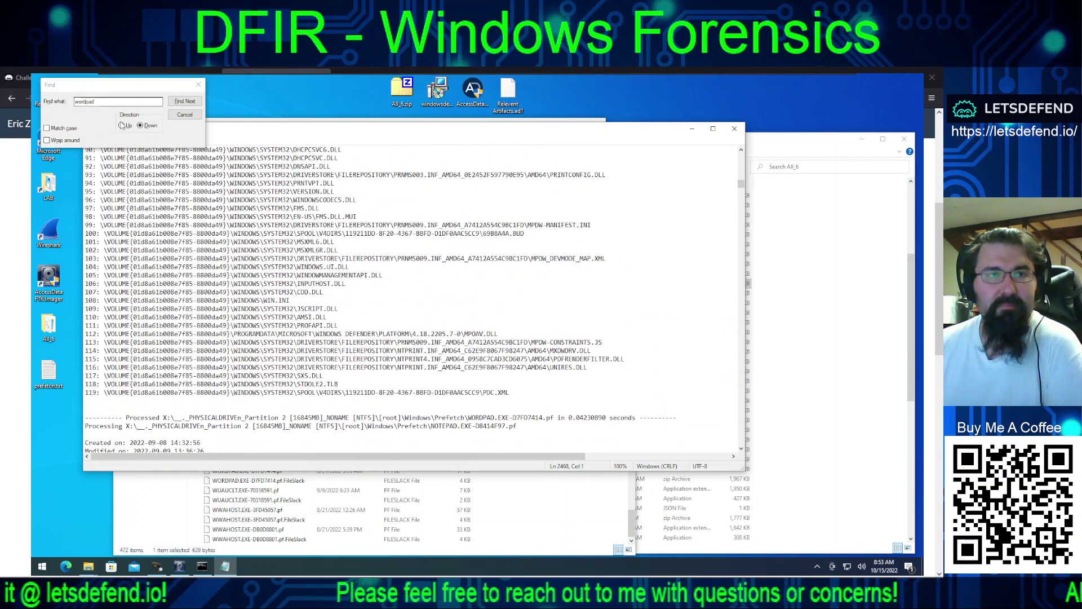
{"action": "left_click", "coordinate": [122, 125]}
{"action": "left_click", "coordinate": [184, 102]}
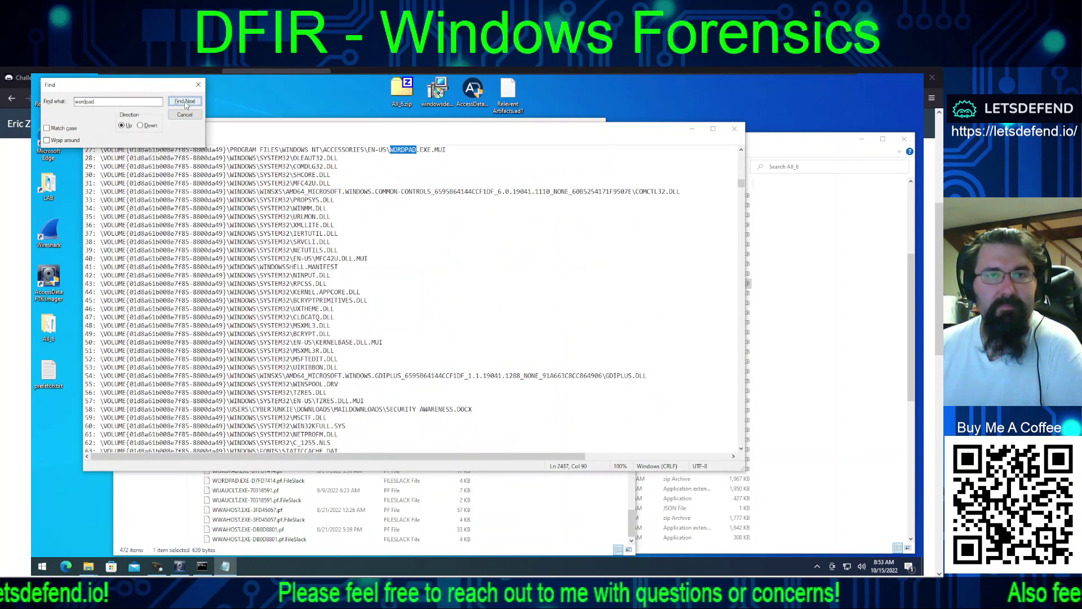
{"action": "left_click", "coordinate": [185, 102]}
{"action": "scroll", "coordinate": [243, 266], "scroll_direction": "up", "scroll_amount": 10}
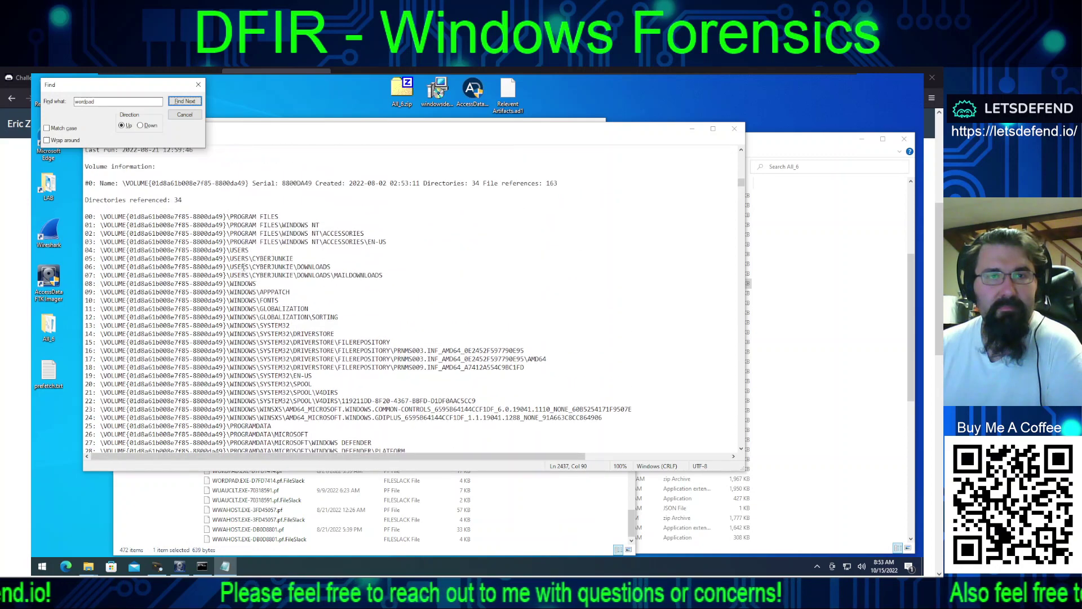
{"action": "scroll", "coordinate": [244, 266], "scroll_direction": "up", "scroll_amount": 6}
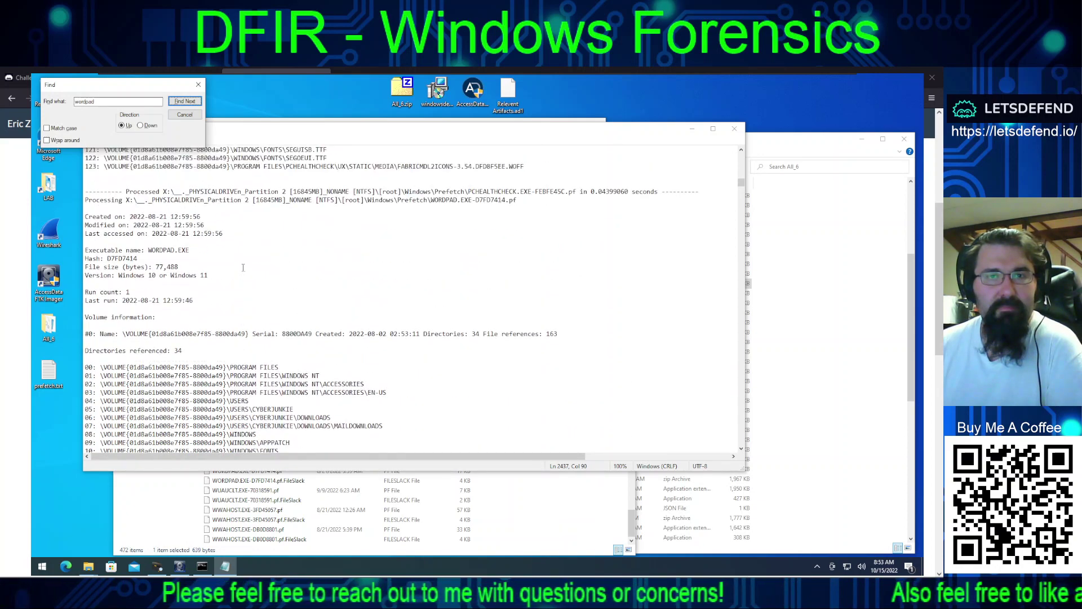
{"action": "left_click", "coordinate": [180, 102]}
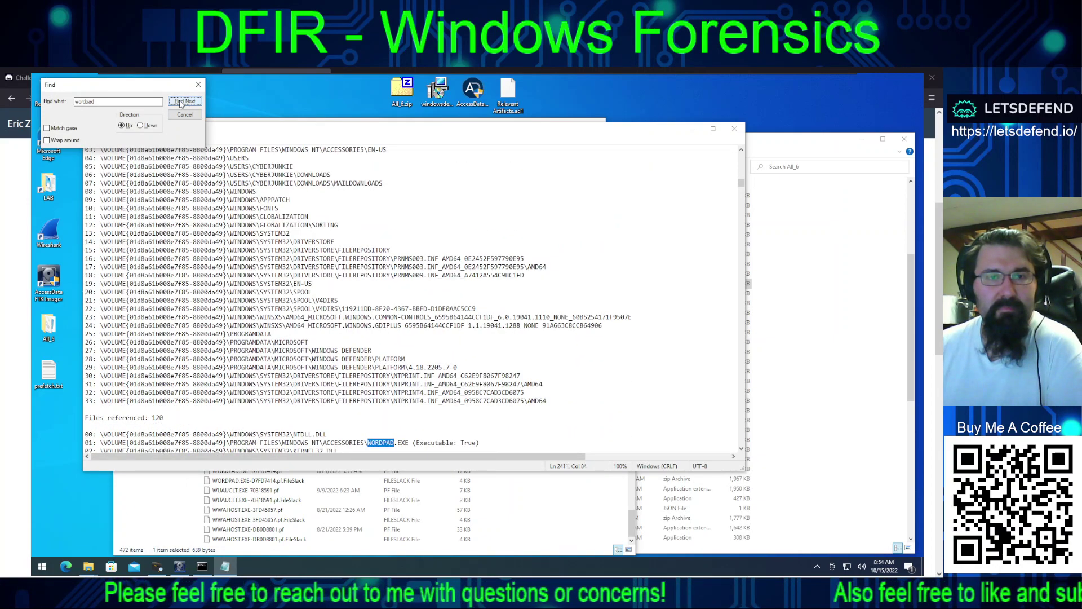
{"action": "scroll", "coordinate": [297, 272], "scroll_direction": "up", "scroll_amount": 9}
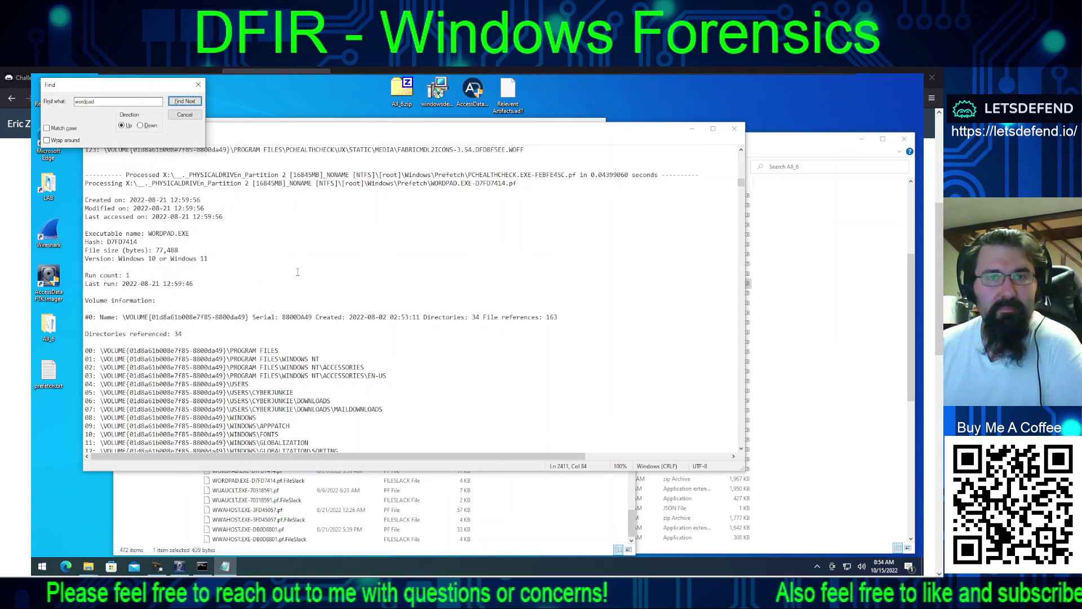
{"action": "left_click", "coordinate": [185, 102]}
{"action": "left_click", "coordinate": [185, 101]}
{"action": "left_click", "coordinate": [186, 101]}
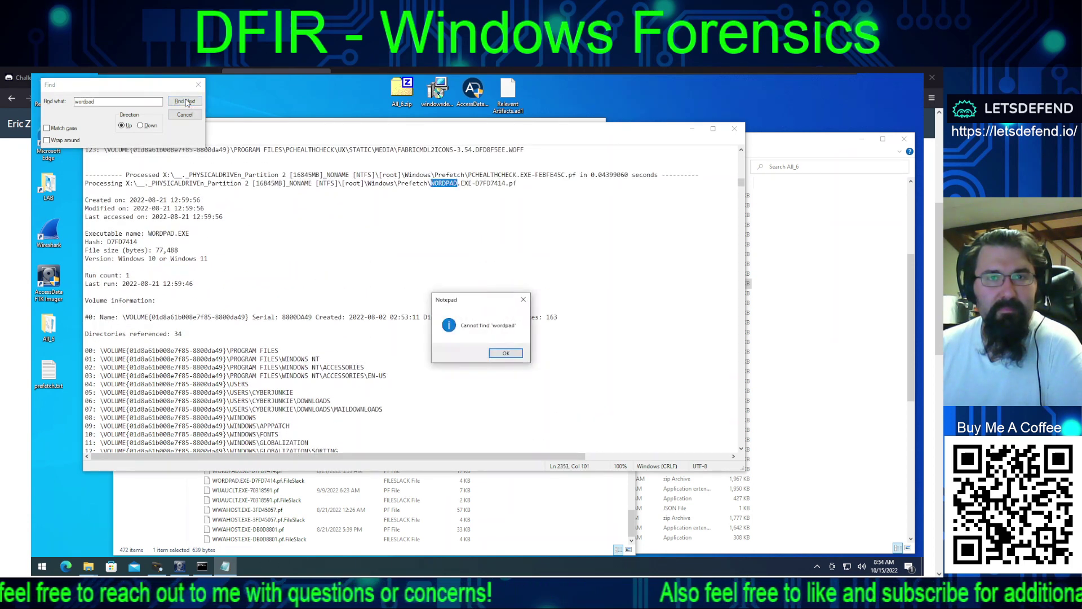
{"action": "left_click", "coordinate": [505, 354]}
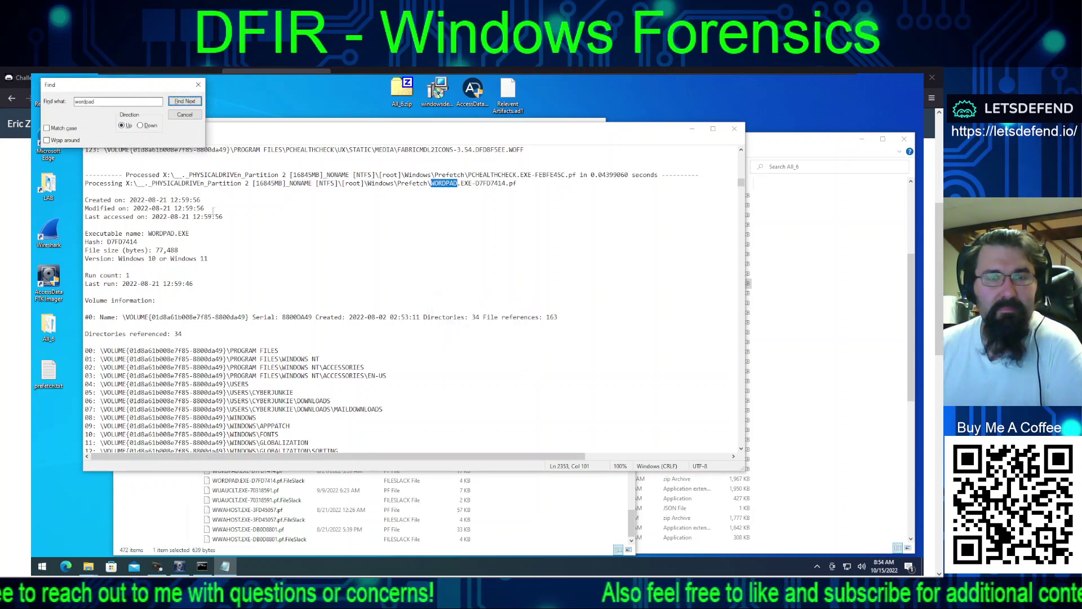
Step: Search prefetch.txt for "awareness", first upward and then downward from the WORDPAD.EXE entry
{"action": "double_click", "coordinate": [120, 101]}
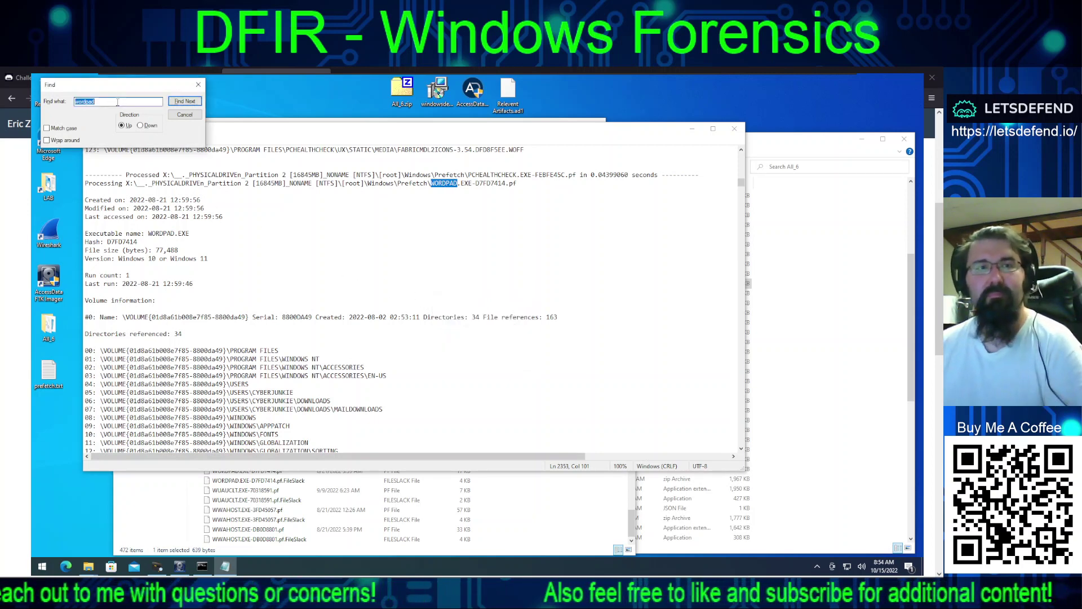
{"action": "type", "text": "awareness"}
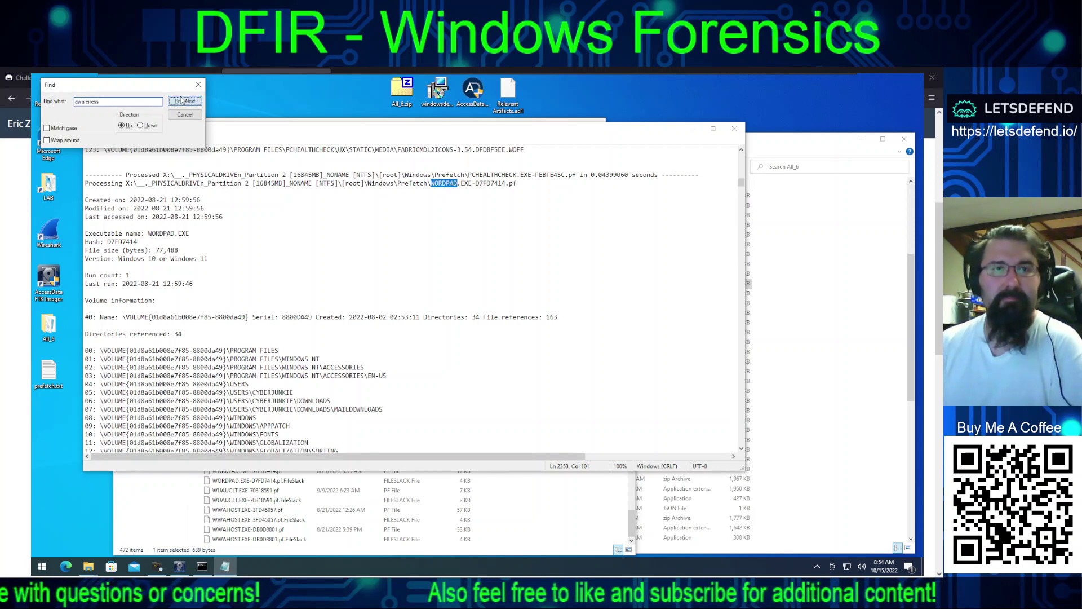
{"action": "left_click", "coordinate": [185, 101]}
{"action": "left_click", "coordinate": [507, 353]}
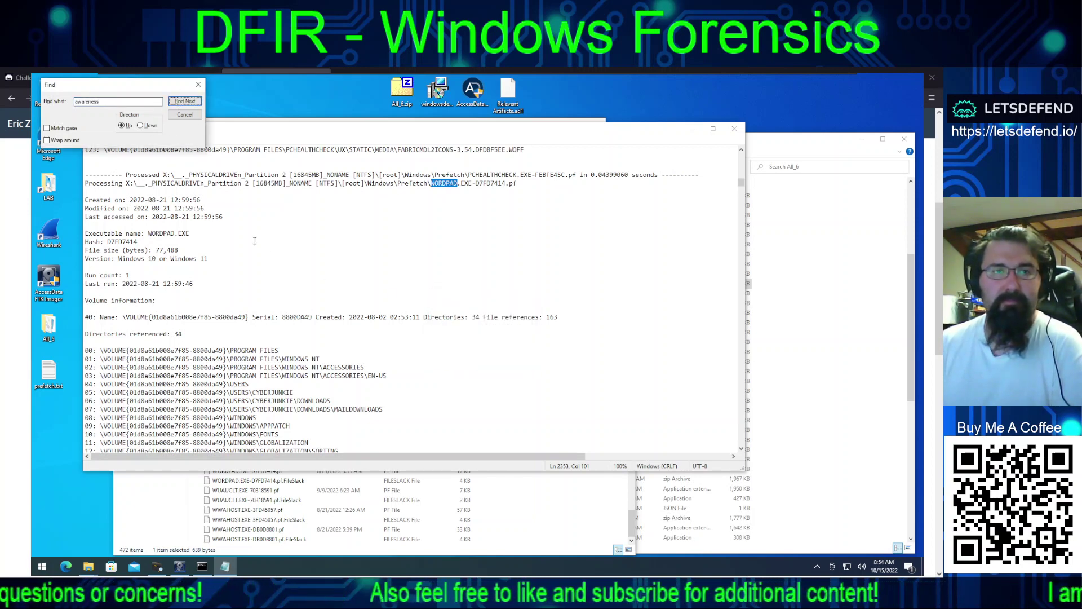
{"action": "left_click", "coordinate": [141, 125]}
{"action": "left_click", "coordinate": [185, 101]}
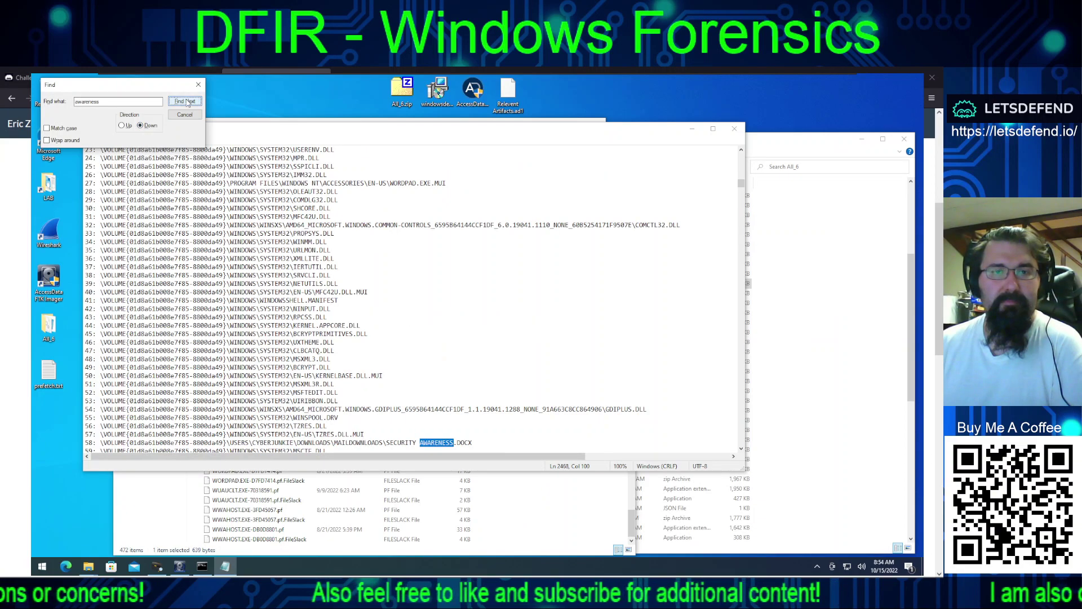
Step: Recheck the WORDPAD.EXE entry's directories and run details, and search downward for another "awareness" match
{"action": "scroll", "coordinate": [394, 293], "scroll_direction": "up", "scroll_amount": 18}
{"action": "scroll", "coordinate": [305, 226], "scroll_direction": "up", "scroll_amount": 10}
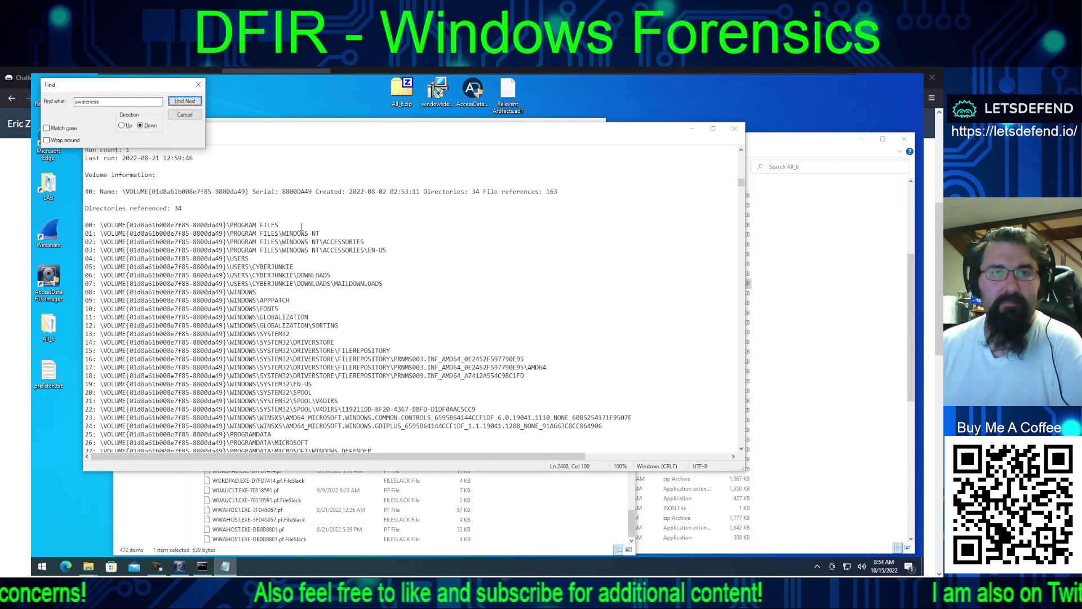
{"action": "left_click", "coordinate": [182, 103]}
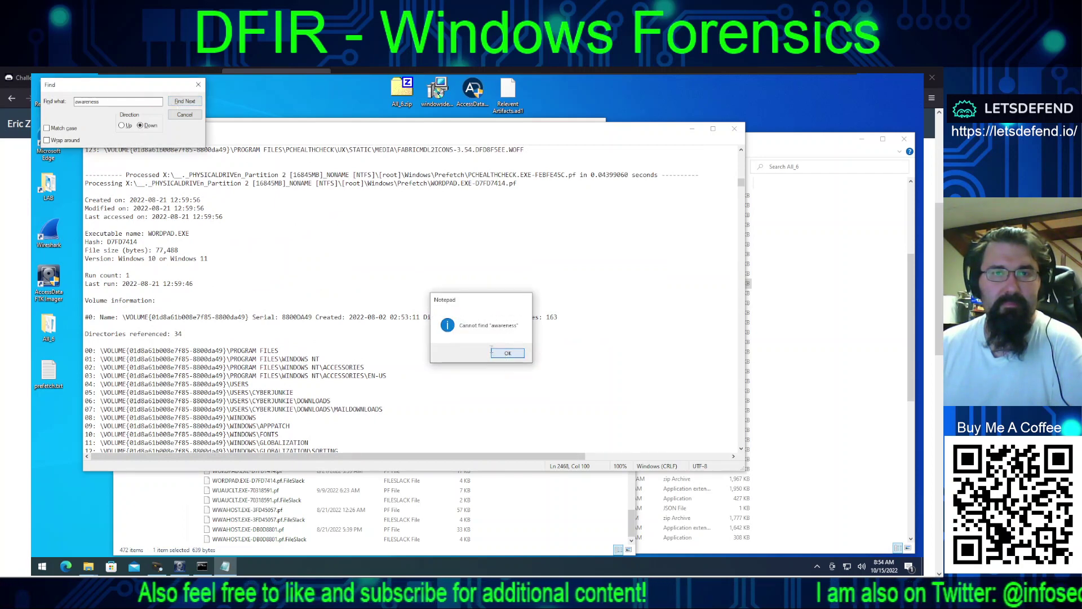
{"action": "left_click", "coordinate": [507, 352]}
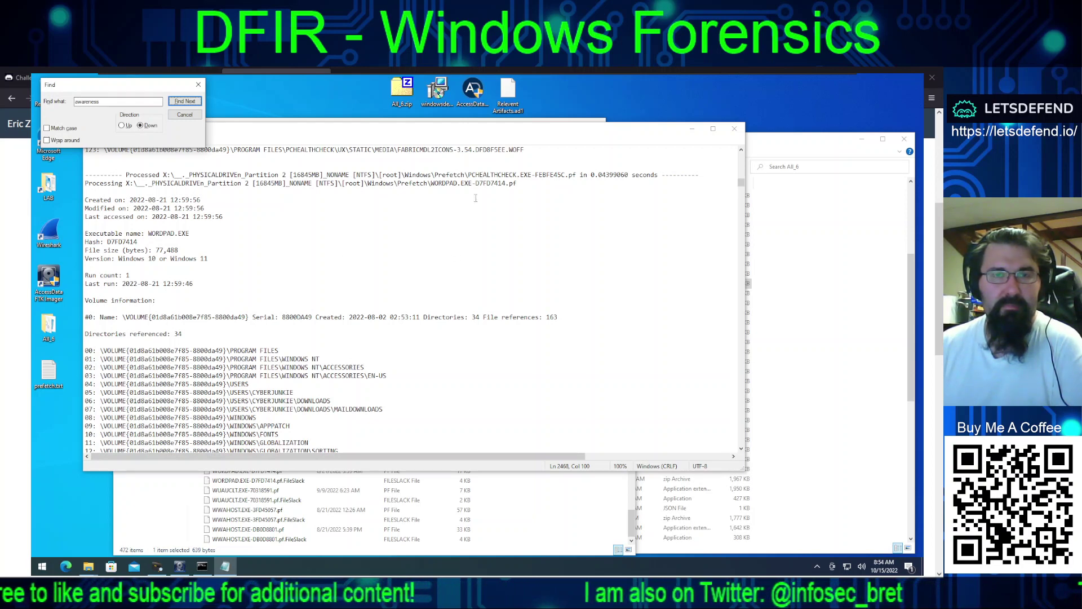
Step: Copy PCHEALTHCHECK from the processed line above the WORDPAD.EXE entry and search downward through prefetch.txt for it
{"action": "left_click_drag", "start_coordinate": [531, 174], "coordinate": [468, 175]}
{"action": "key", "text": "ctrl+c"}
{"action": "left_click", "coordinate": [472, 174]}
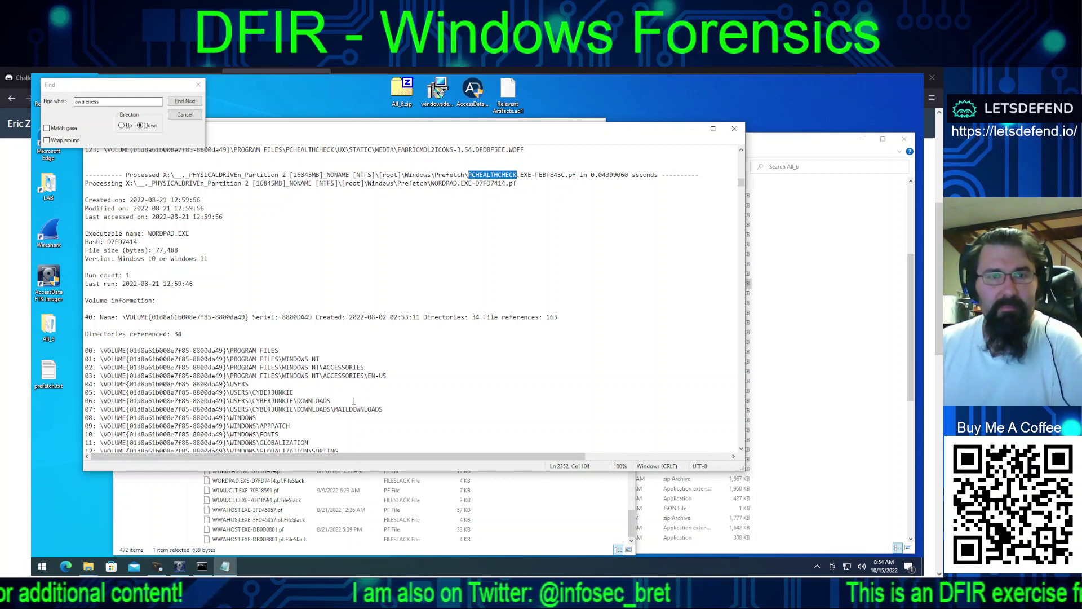
{"action": "left_click", "coordinate": [111, 100]}
{"action": "key", "text": "ctrl+v"}
{"action": "left_click_drag", "start_coordinate": [99, 101], "coordinate": [75, 101]}
{"action": "key", "text": "BackSpace"}
{"action": "left_click", "coordinate": [184, 101]}
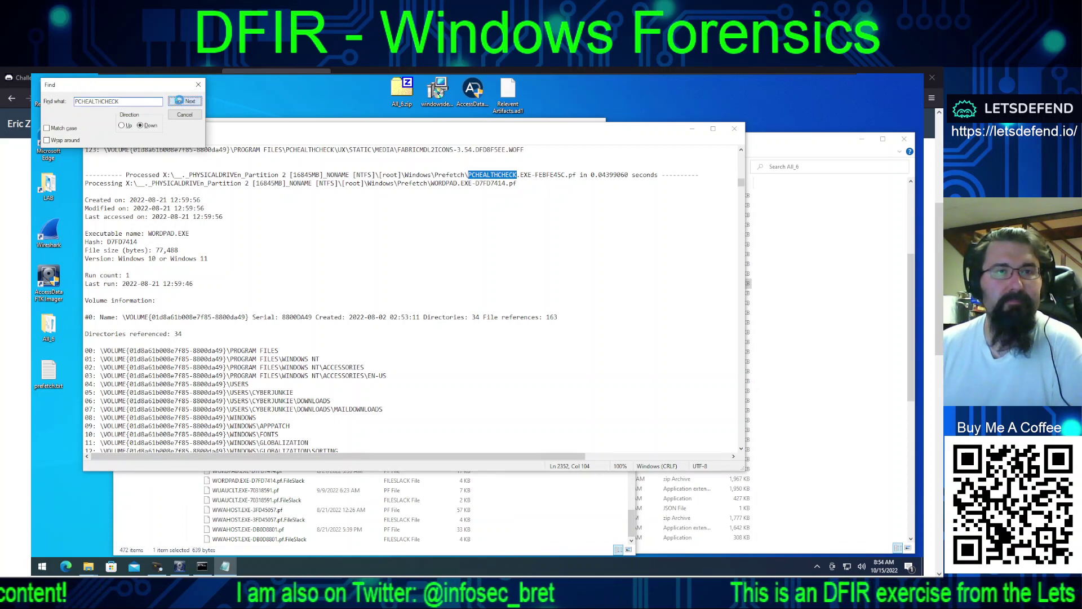
Step: Trace the PCHEALTHCHECK match back to the header and run times of its prefetch entry, and find the following match
{"action": "scroll", "coordinate": [308, 290], "scroll_direction": "up", "scroll_amount": 7}
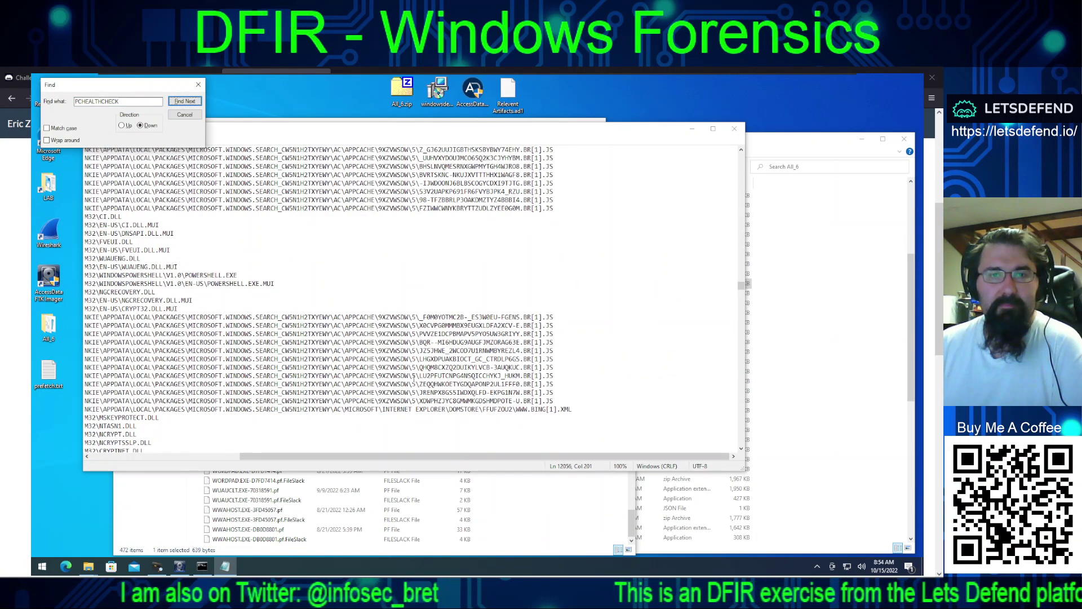
{"action": "scroll", "coordinate": [495, 398], "scroll_direction": "up", "scroll_amount": 8}
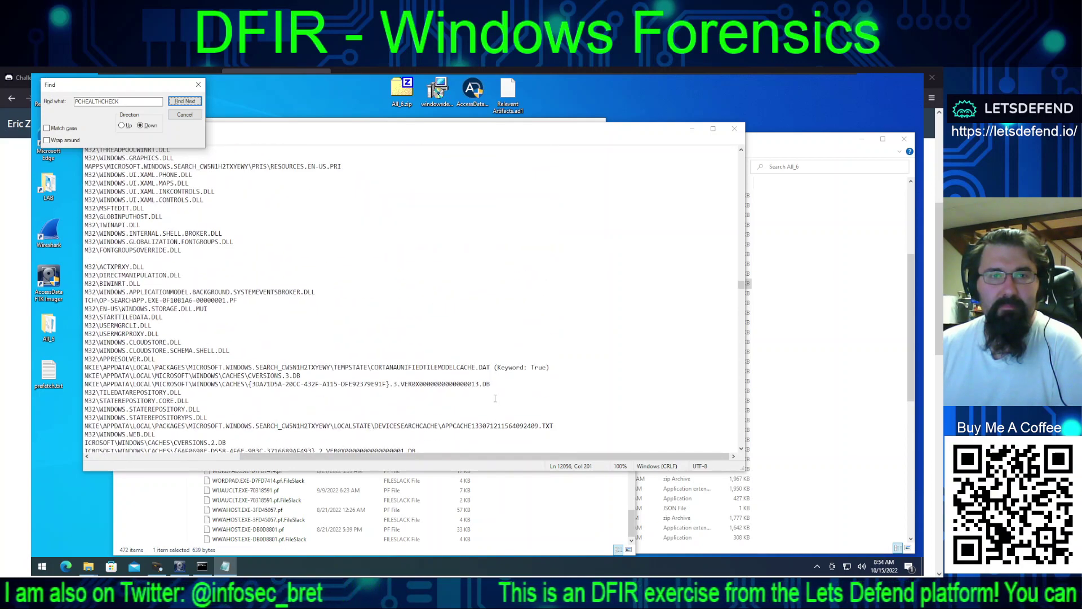
{"action": "scroll", "coordinate": [495, 399], "scroll_direction": "up", "scroll_amount": 10}
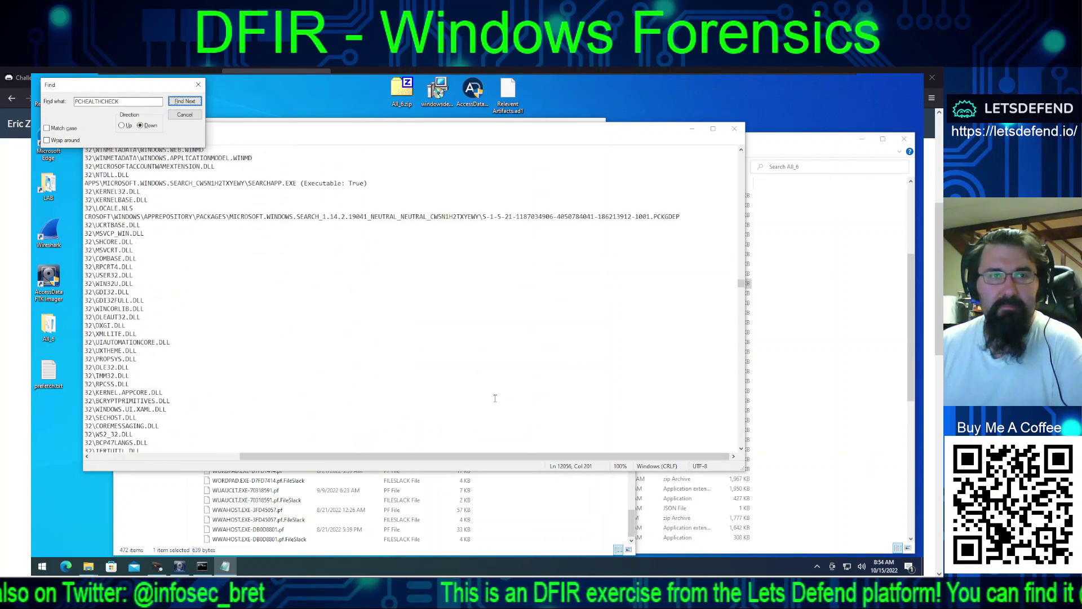
{"action": "scroll", "coordinate": [495, 398], "scroll_direction": "up", "scroll_amount": 10}
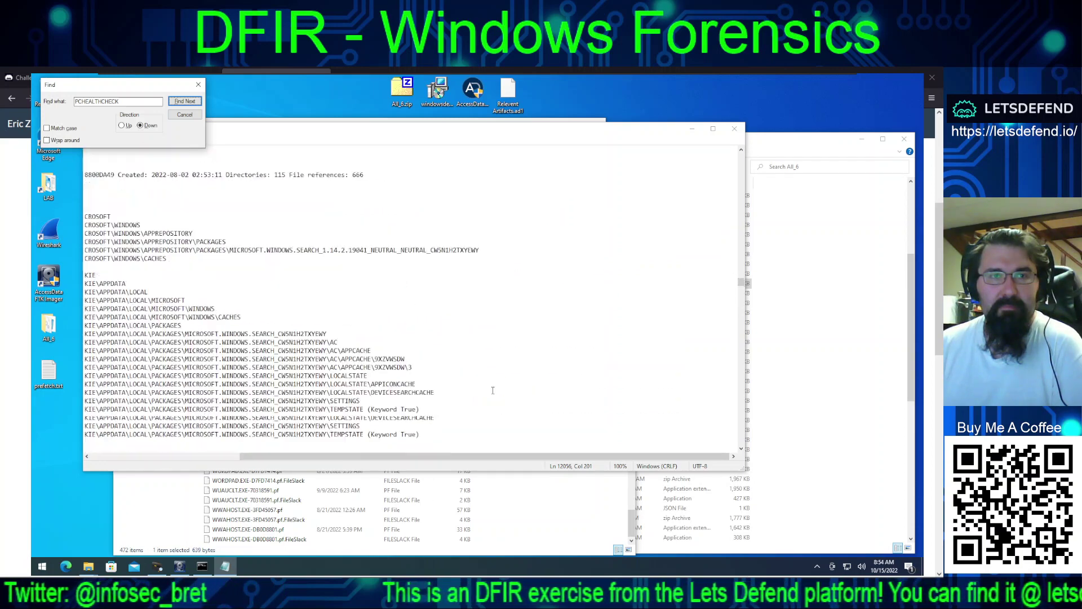
{"action": "scroll", "coordinate": [493, 390], "scroll_direction": "up", "scroll_amount": 10}
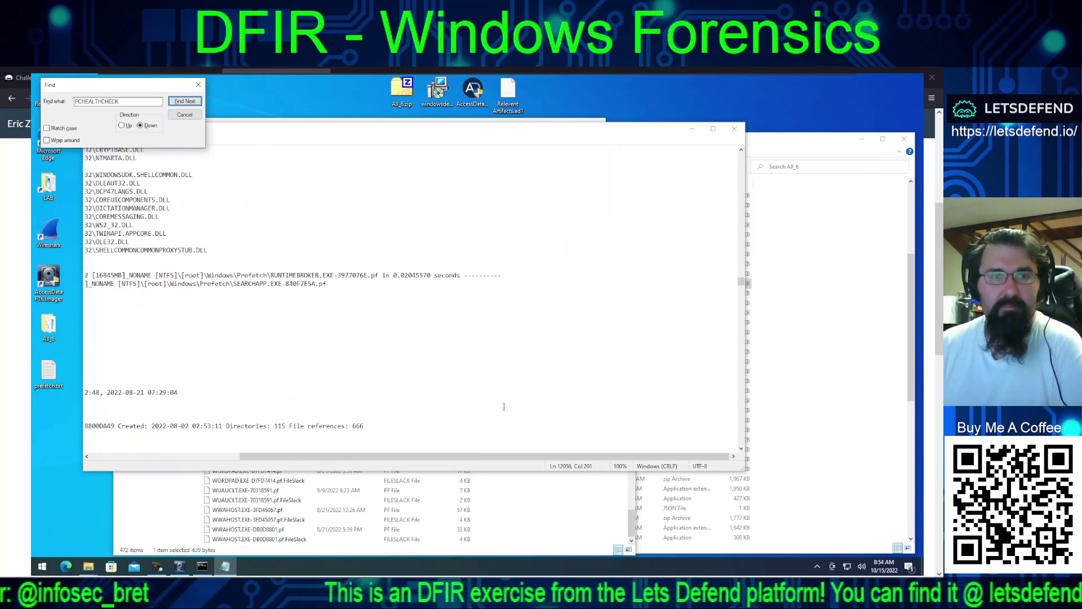
{"action": "left_click", "coordinate": [232, 457]}
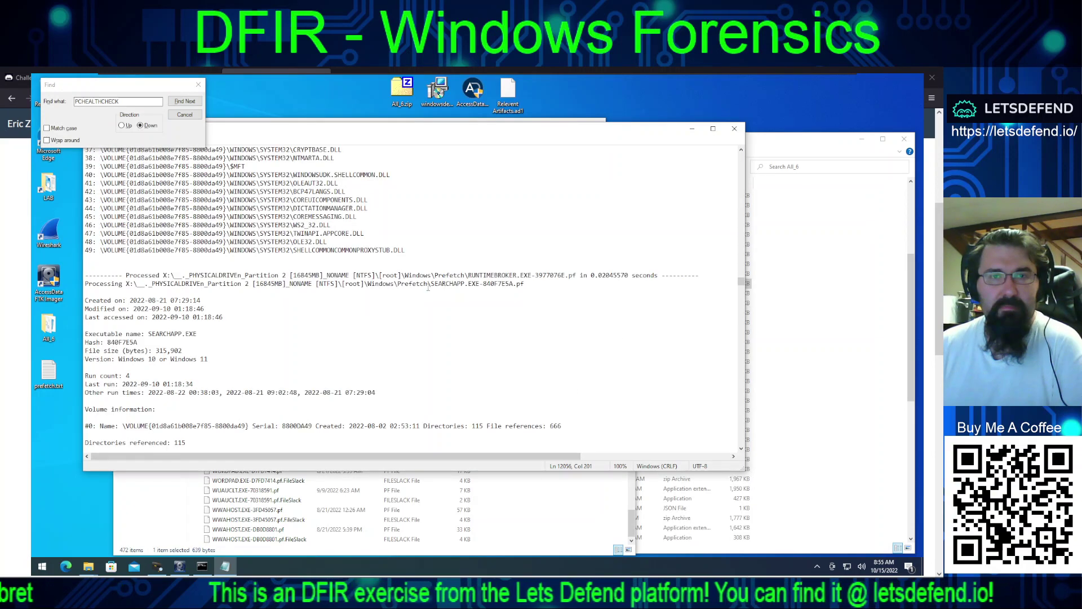
{"action": "left_click", "coordinate": [185, 101]}
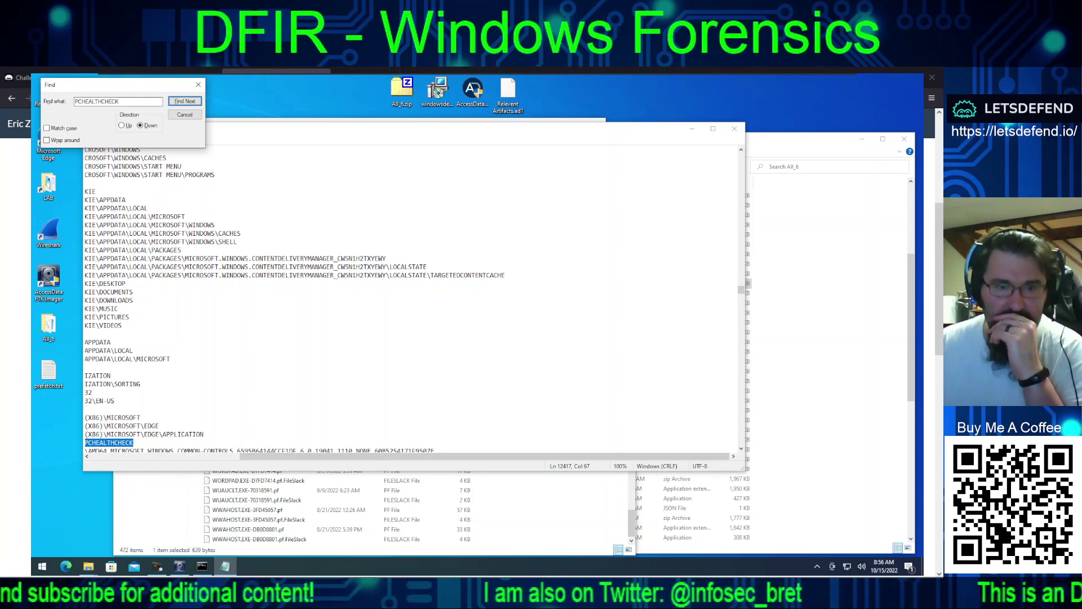
Step: Switch to the Command Prompt, run "AmcacheParser.exe -?" and review its usage examples and options
{"action": "left_click", "coordinate": [202, 567]}
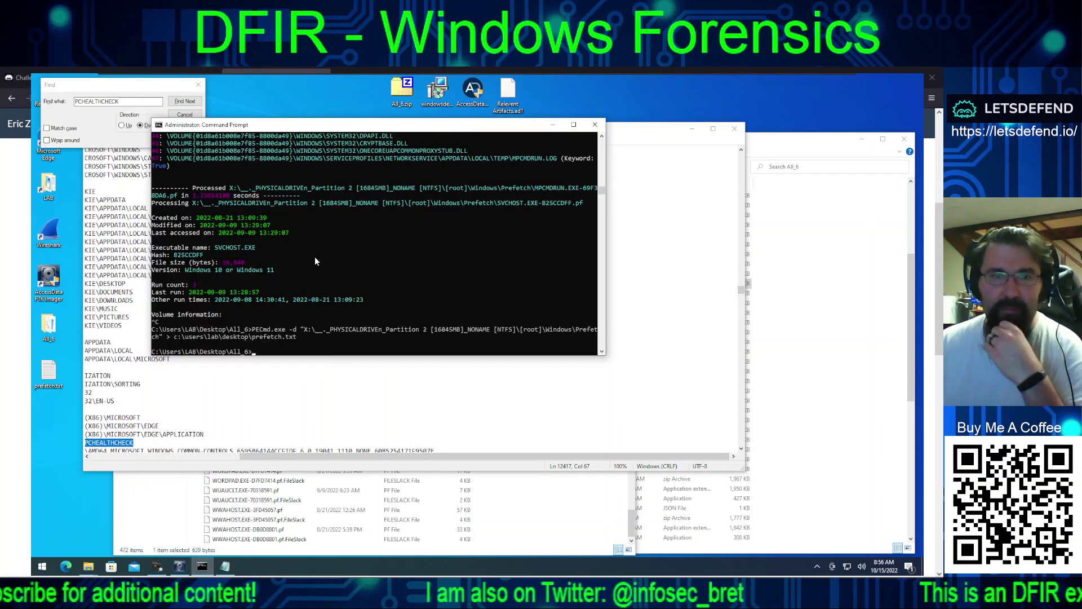
{"action": "type", "text": "Am"}
{"action": "key", "text": "Tab"}
{"action": "key", "text": "Tab"}
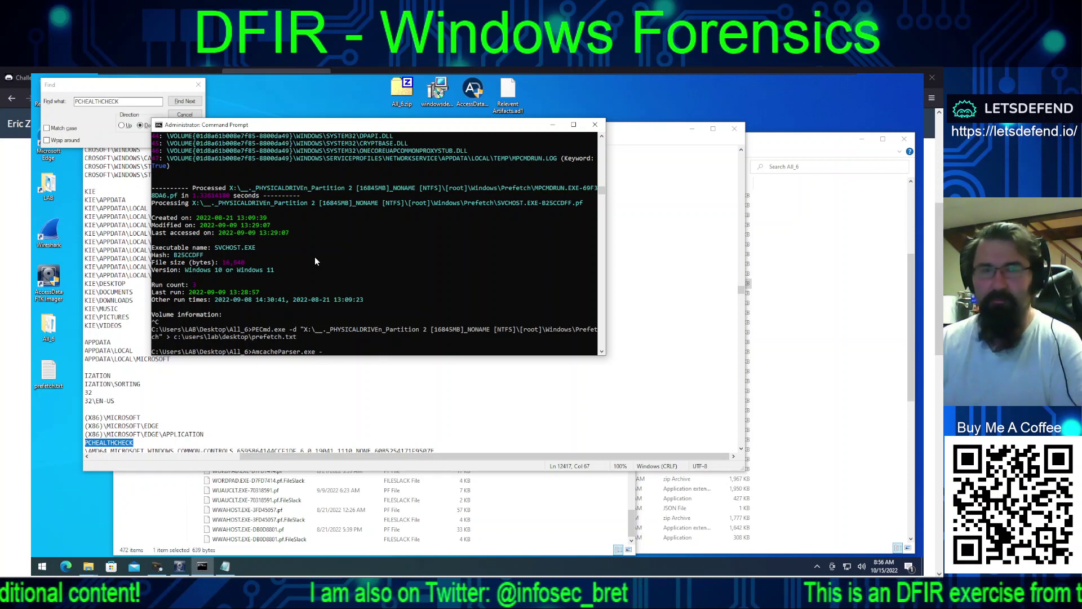
{"action": "type", "text": "-f?"}
{"action": "key", "text": "Return"}
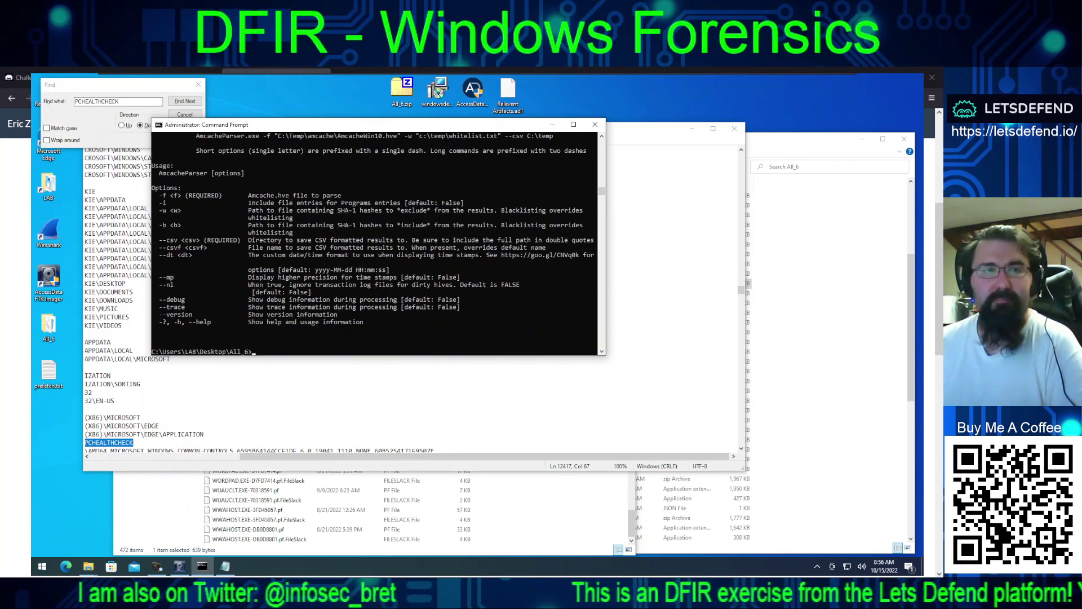
{"action": "scroll", "coordinate": [413, 286], "scroll_direction": "up", "scroll_amount": 3}
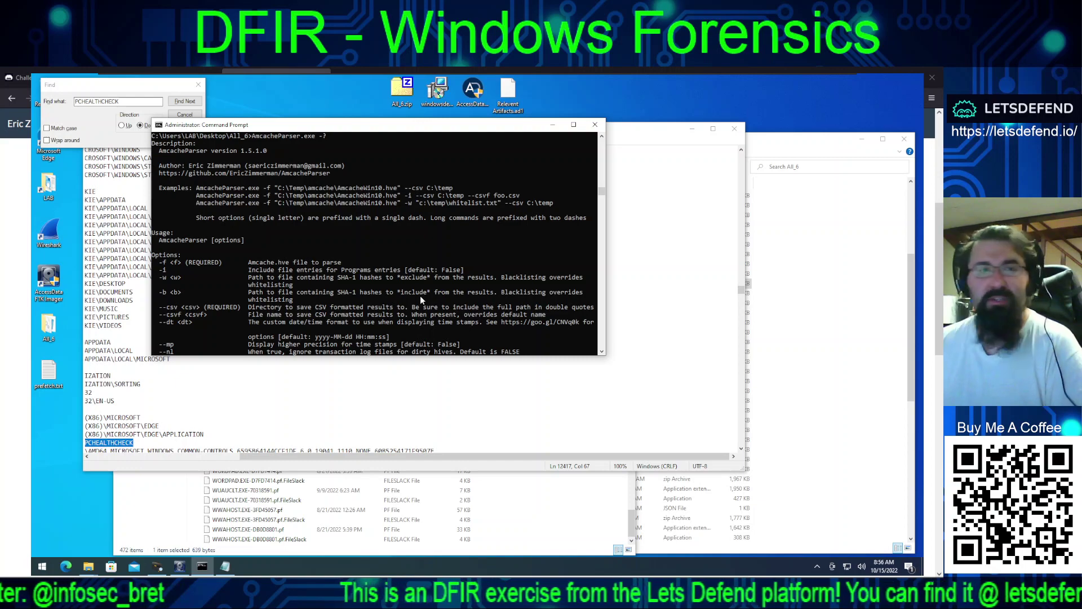
Step: Minimize prefetch.txt, browse the mounted image from Windows to appcompat\Programs in File Explorer, and select Amcache.hve
{"action": "left_click", "coordinate": [692, 129]}
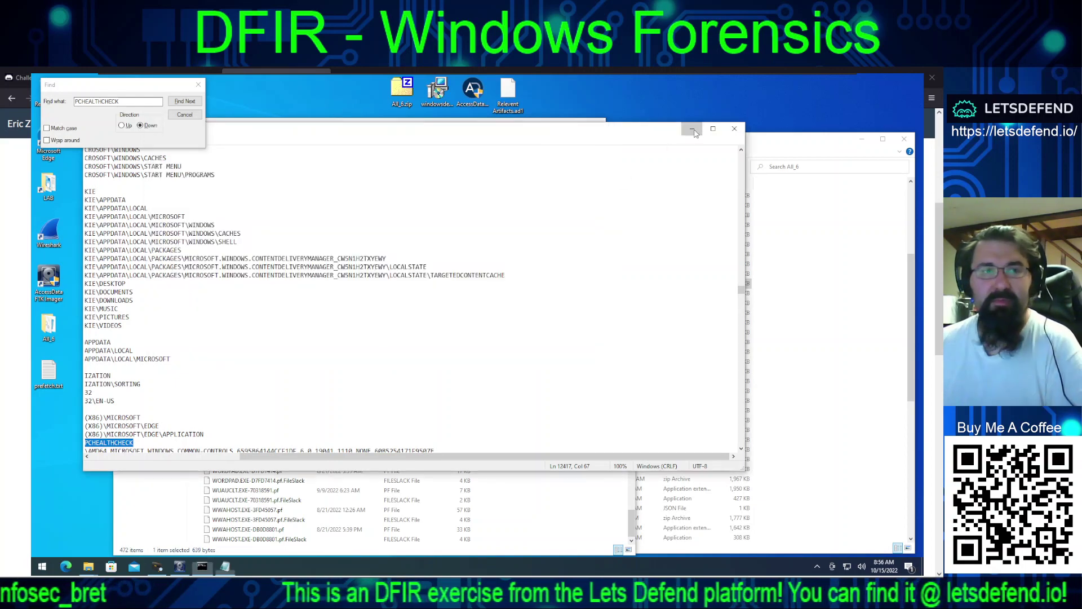
{"action": "left_click", "coordinate": [191, 417]}
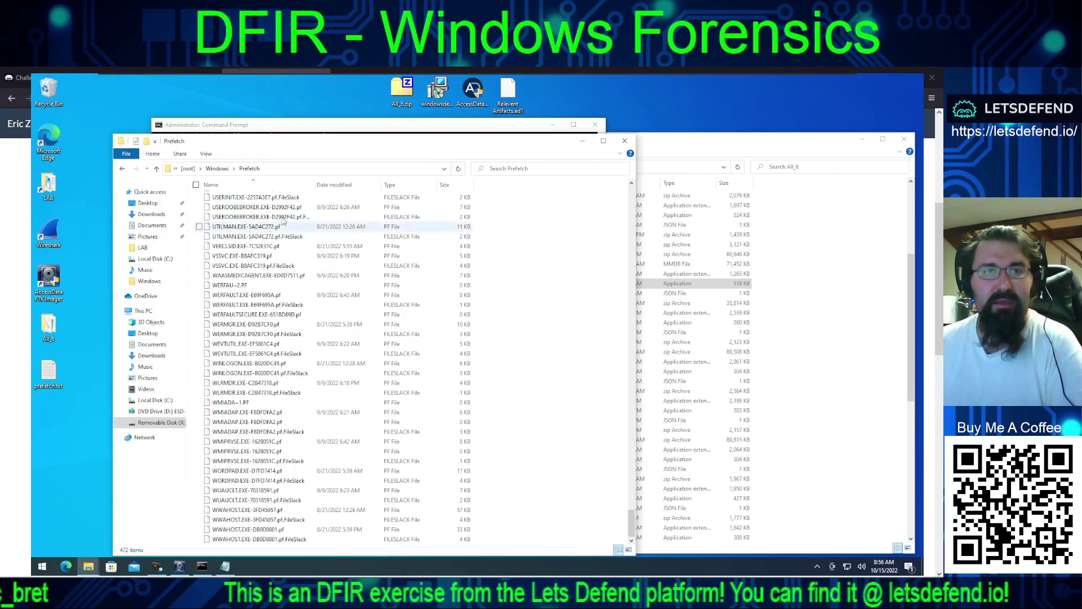
{"action": "left_click", "coordinate": [218, 168]}
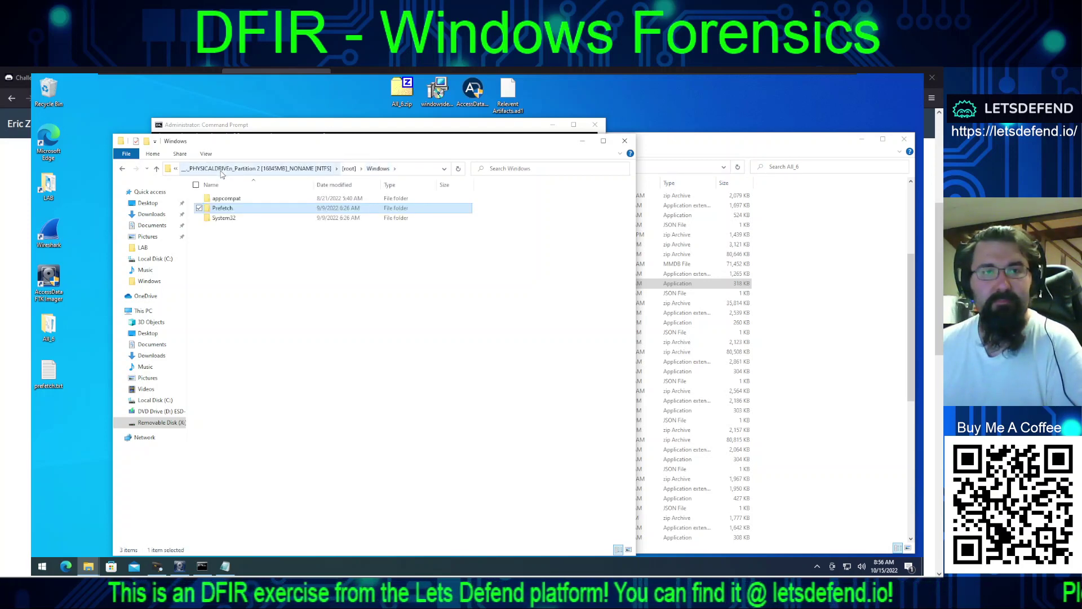
{"action": "double_click", "coordinate": [228, 199]}
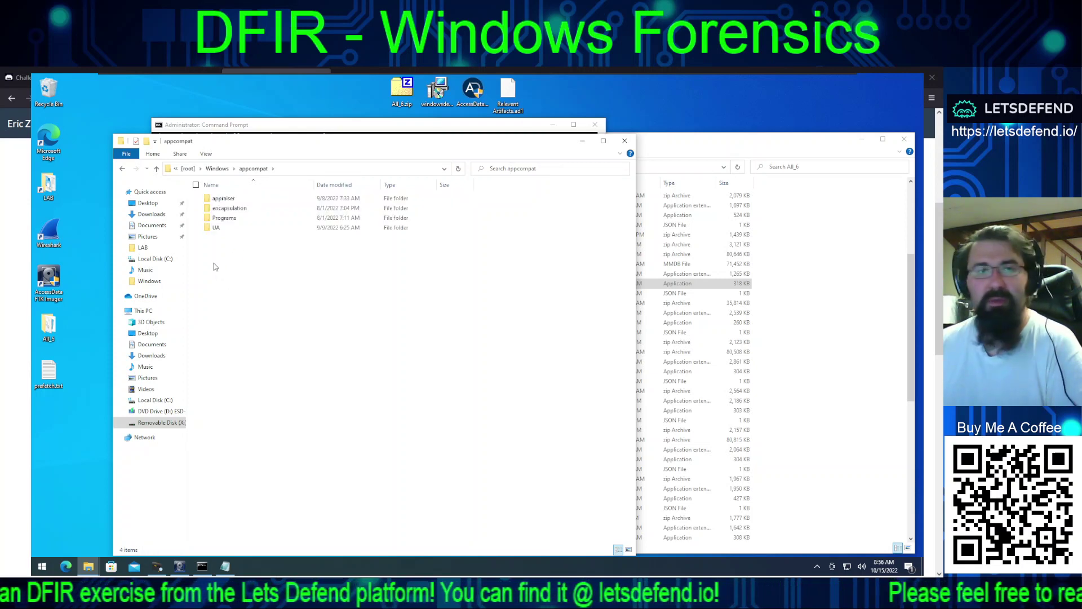
{"action": "double_click", "coordinate": [225, 217]}
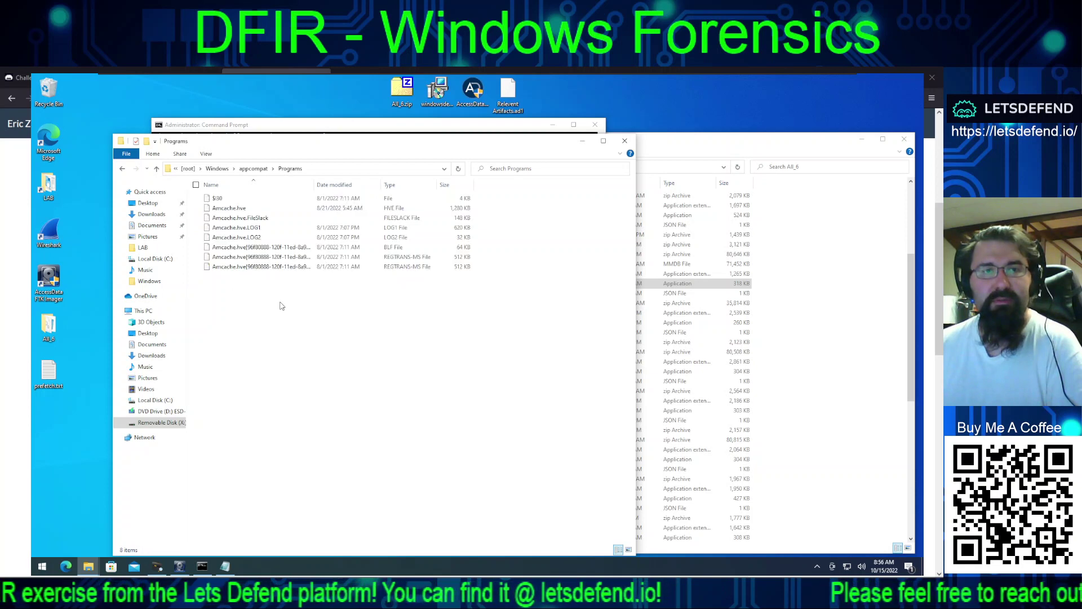
{"action": "left_click", "coordinate": [236, 209]}
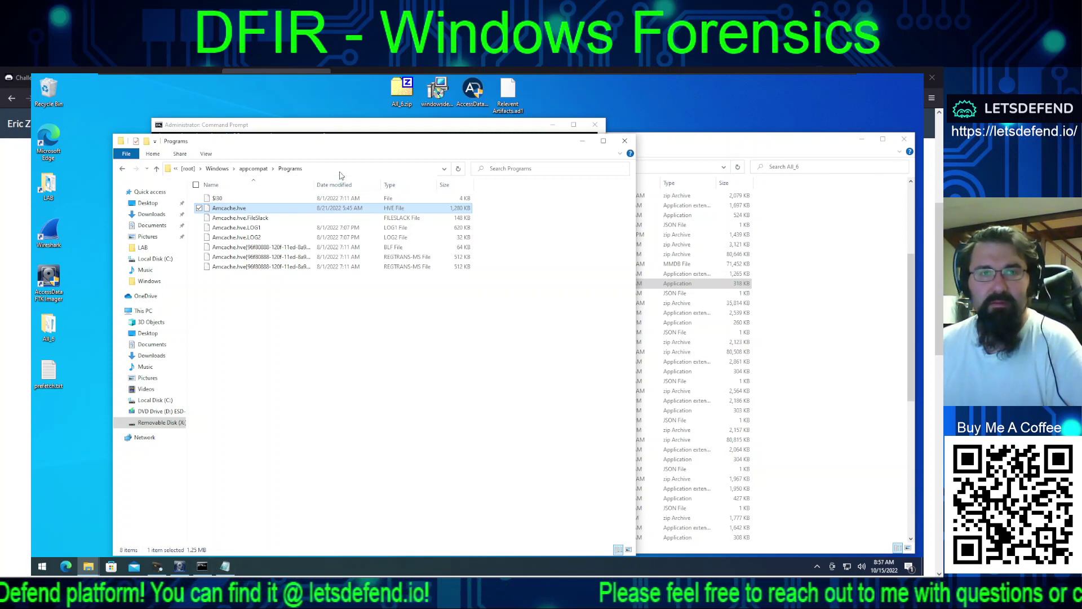
Step: Start an AmcacheParser.exe command in Command Prompt with -f and the quoted path of the mounted image's [root]\Windows\appcompat\Programs folder
{"action": "left_click", "coordinate": [341, 169]}
{"action": "left_click", "coordinate": [202, 566]}
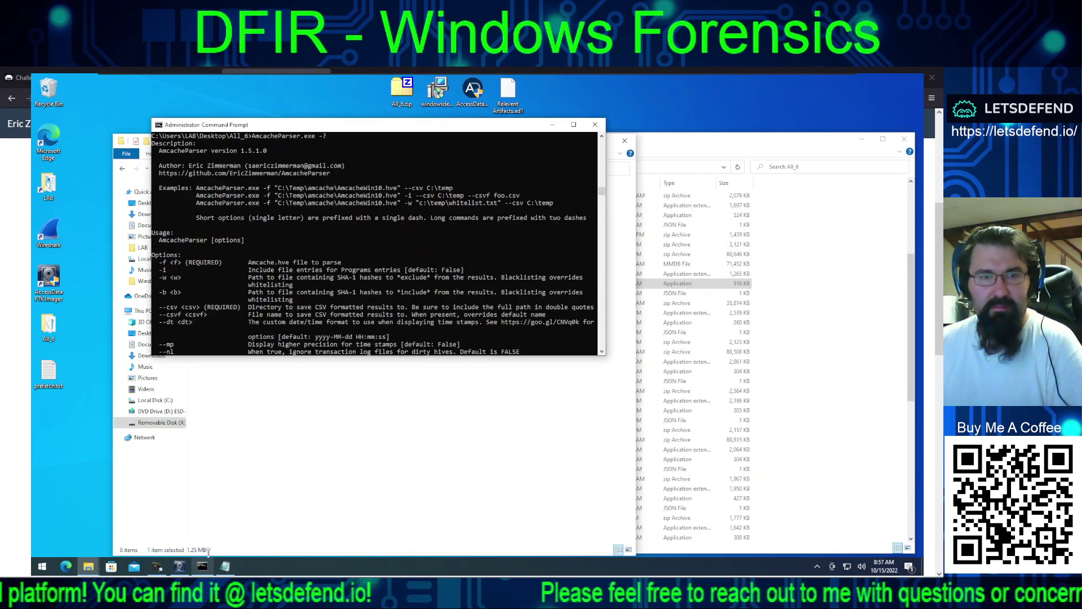
{"action": "scroll", "coordinate": [316, 278], "scroll_direction": "down", "scroll_amount": 3}
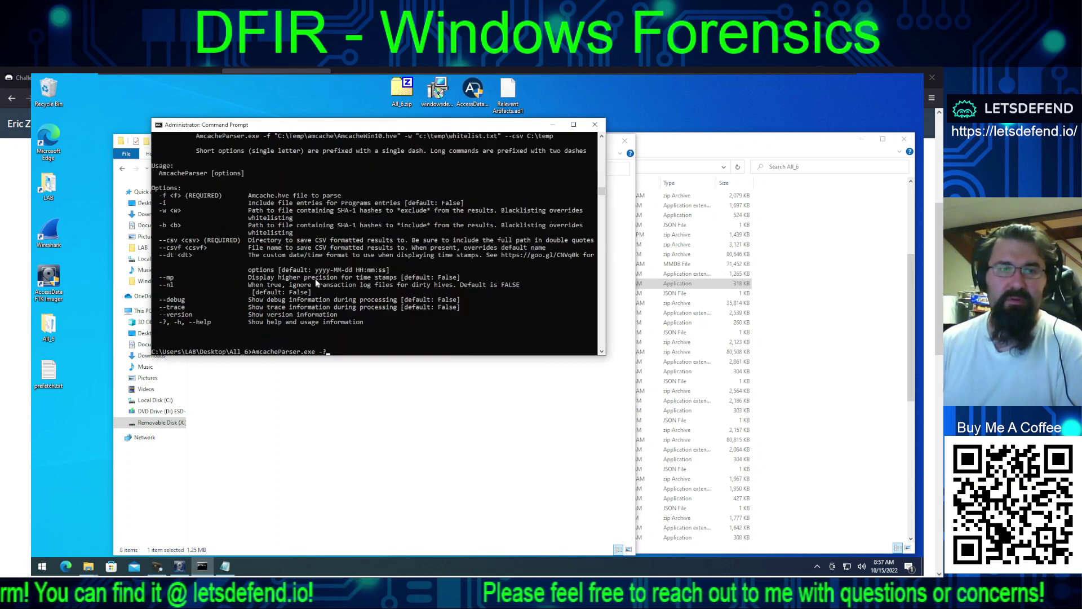
{"action": "key", "text": "BackSpace"}
{"action": "type", "text": "f"}
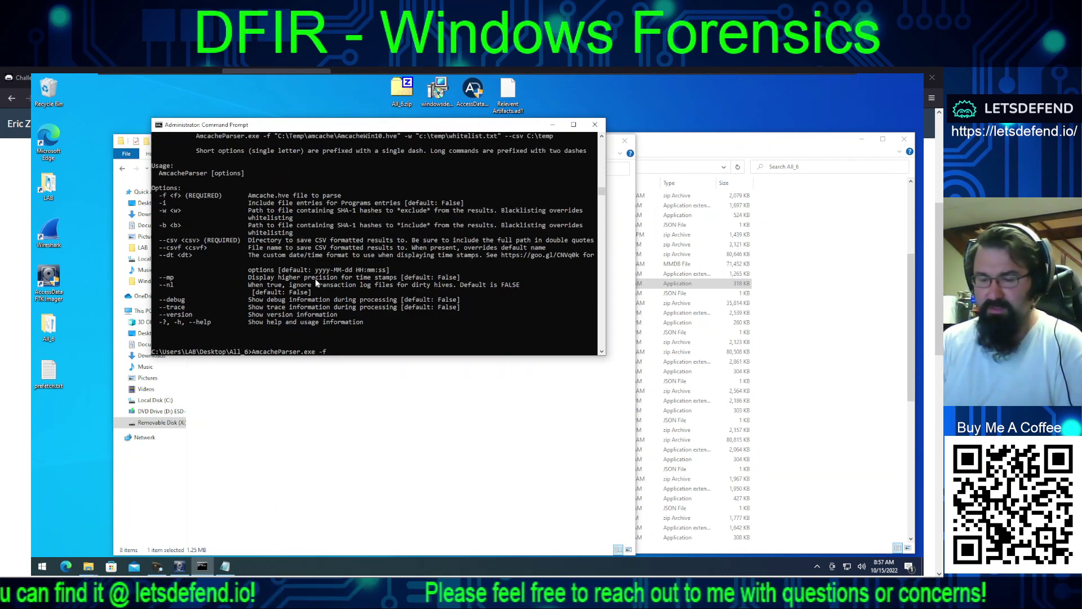
{"action": "type", "text": " \""}
{"action": "type", "text": "X:\\__._PHYSICALDRIVEn_Partition 2 [16845MB]_NONAME [NTFS]\\[root]\\Windows\\appcompat\\Programs"}
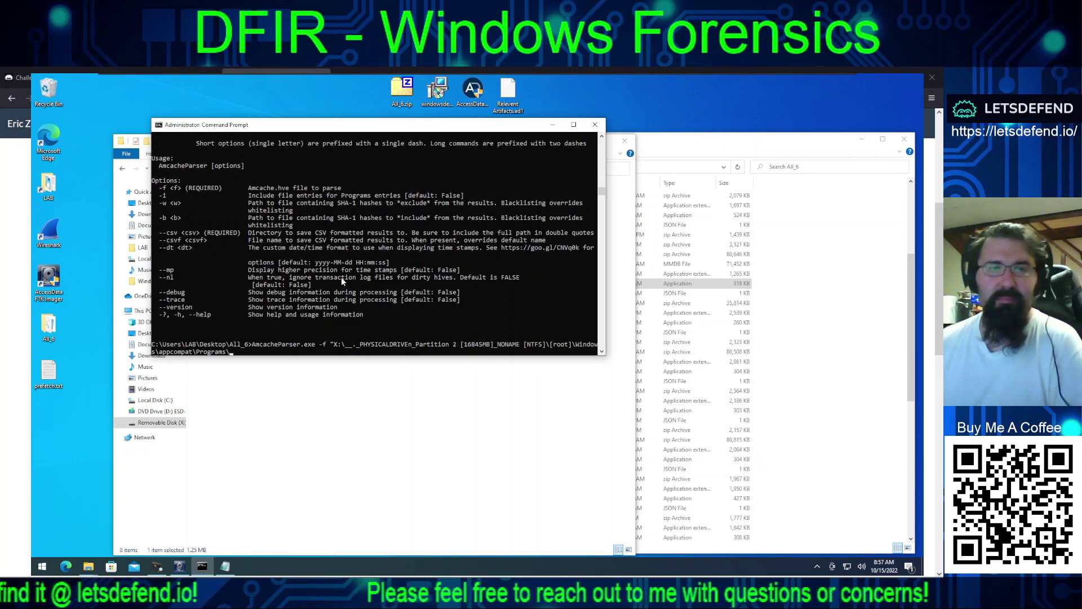
Step: Complete the -f path with the hive file name Amcache.hve and a closing quote, and run the AmcacheParser command
{"action": "left_click", "coordinate": [341, 370]}
{"action": "left_click", "coordinate": [233, 211]}
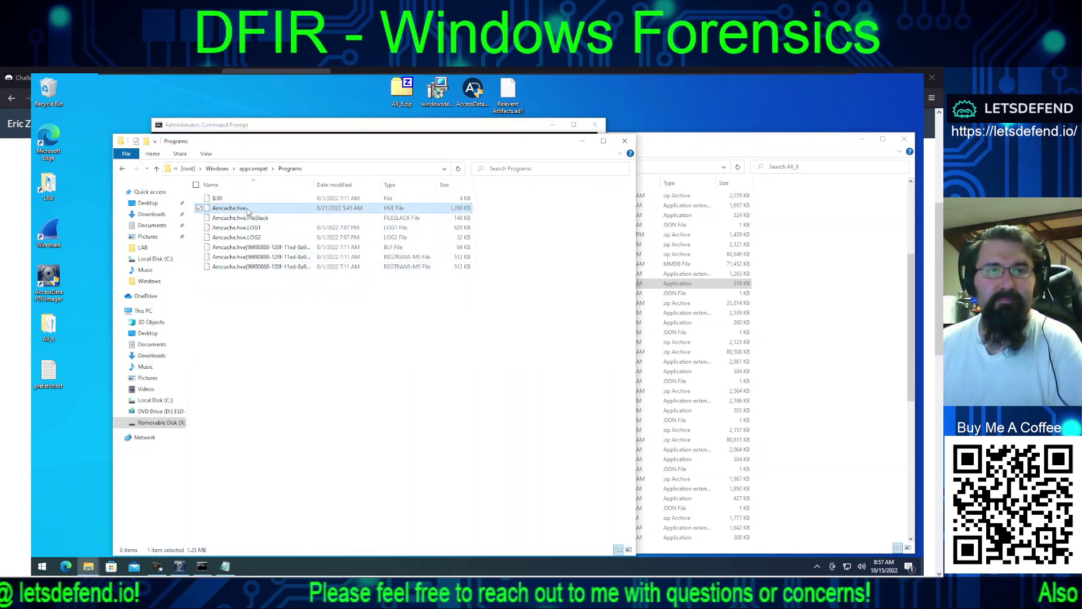
{"action": "left_click", "coordinate": [243, 212]}
{"action": "key", "text": "Escape"}
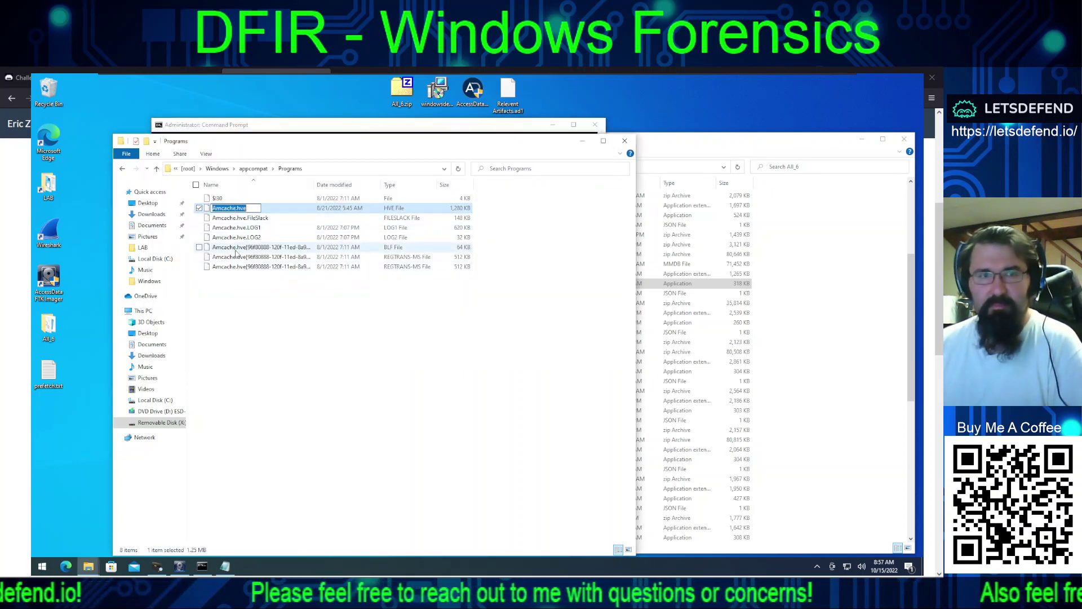
{"action": "key", "text": "alt+Tab"}
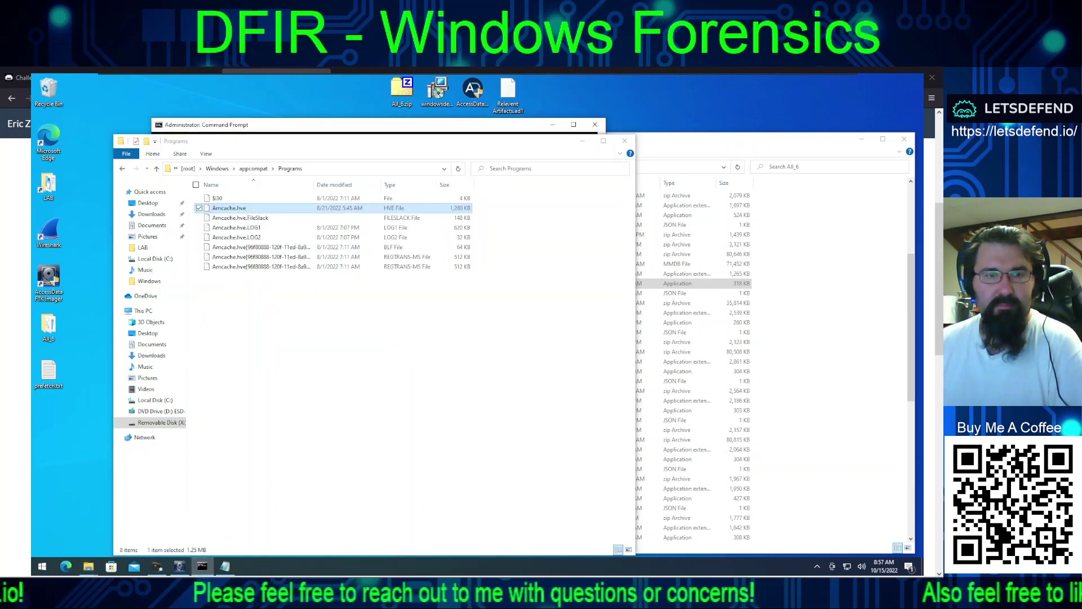
{"action": "left_click", "coordinate": [202, 567]}
{"action": "left_click", "coordinate": [202, 567]}
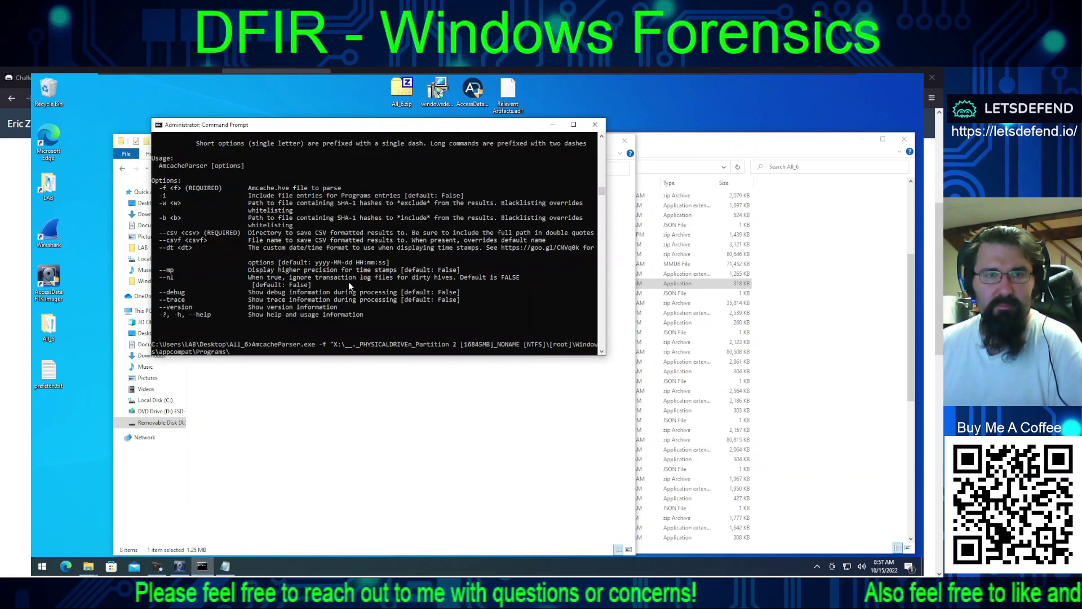
{"action": "type", "text": "Amcache.hve"}
{"action": "type", "text": "\""}
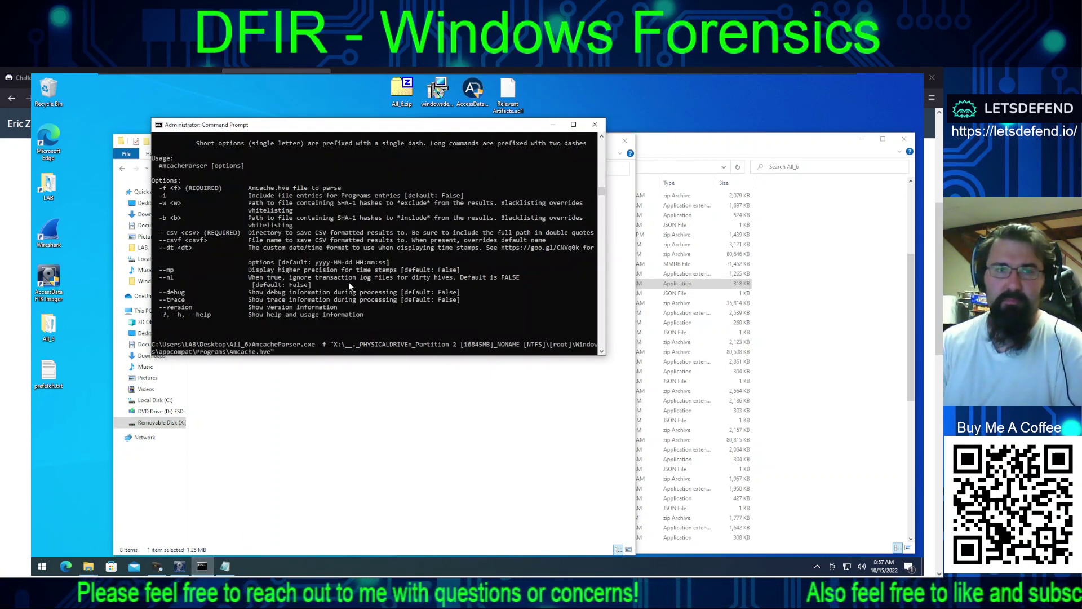
{"action": "key", "text": "Return"}
Step: Check the AmcacheParser usage examples and extend the recalled command with the output directory option --csv c:\users\lab\desktop
{"action": "scroll", "coordinate": [349, 285], "scroll_direction": "up", "scroll_amount": 10}
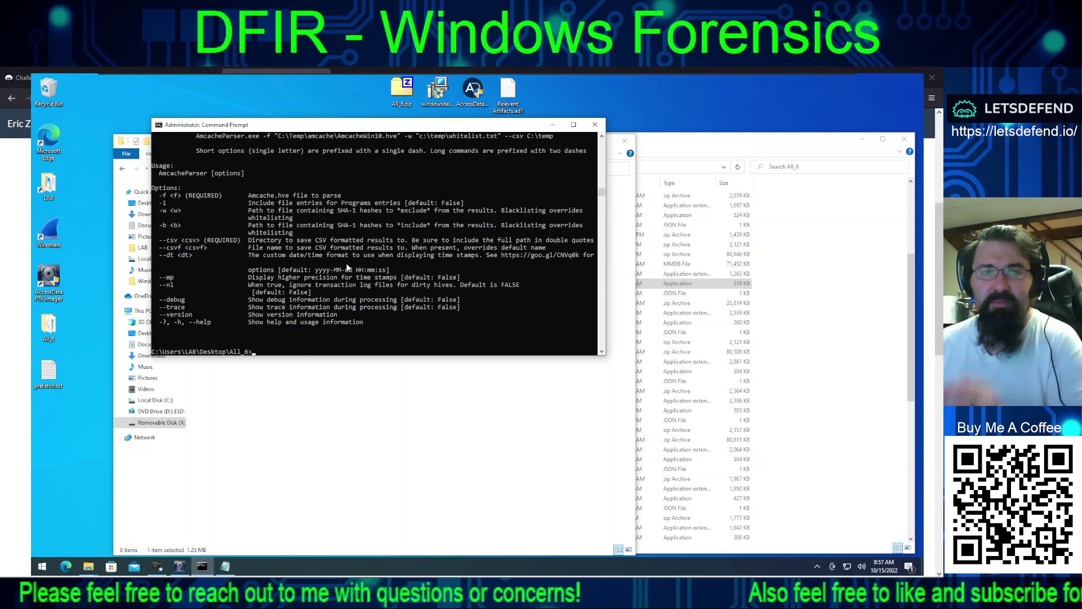
{"action": "scroll", "coordinate": [346, 263], "scroll_direction": "up", "scroll_amount": 4}
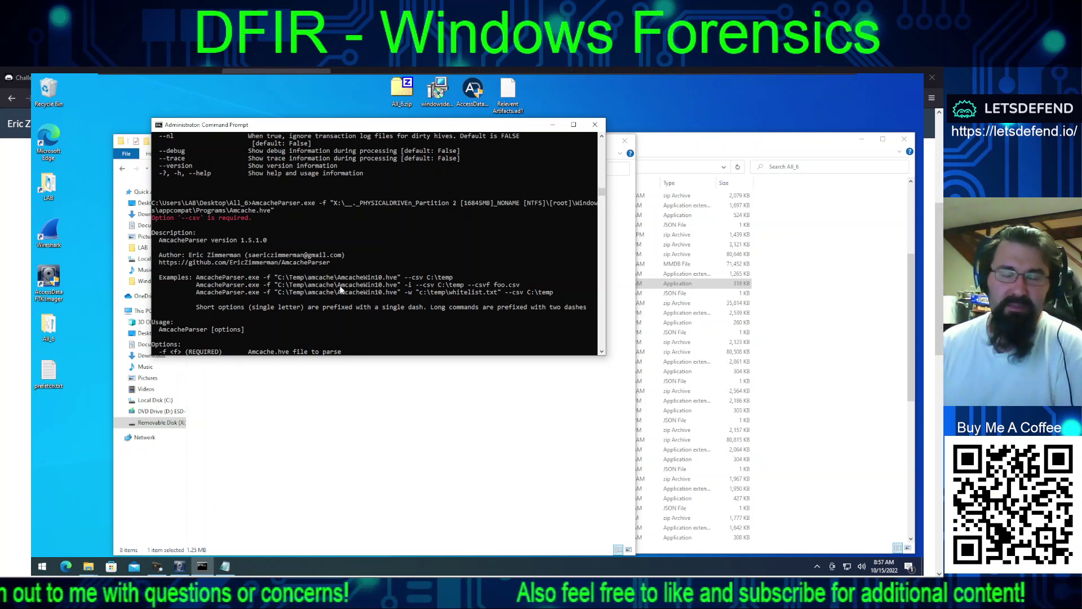
{"action": "scroll", "coordinate": [339, 285], "scroll_direction": "down", "scroll_amount": 5}
{"action": "scroll", "coordinate": [340, 285], "scroll_direction": "down", "scroll_amount": 5}
{"action": "scroll", "coordinate": [339, 285], "scroll_direction": "up", "scroll_amount": 8}
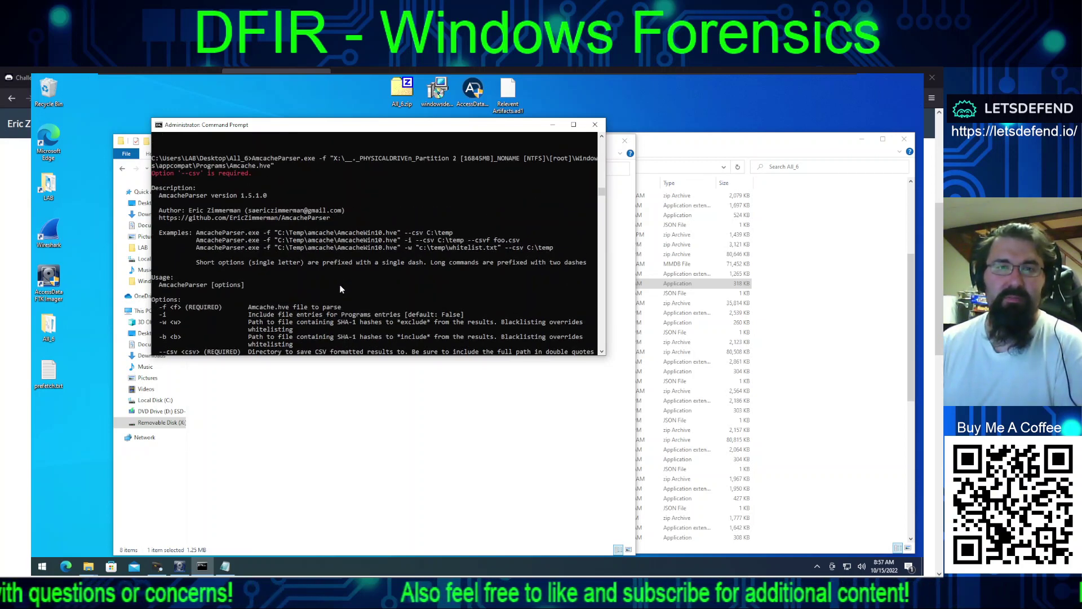
{"action": "scroll", "coordinate": [340, 288], "scroll_direction": "down", "scroll_amount": 5}
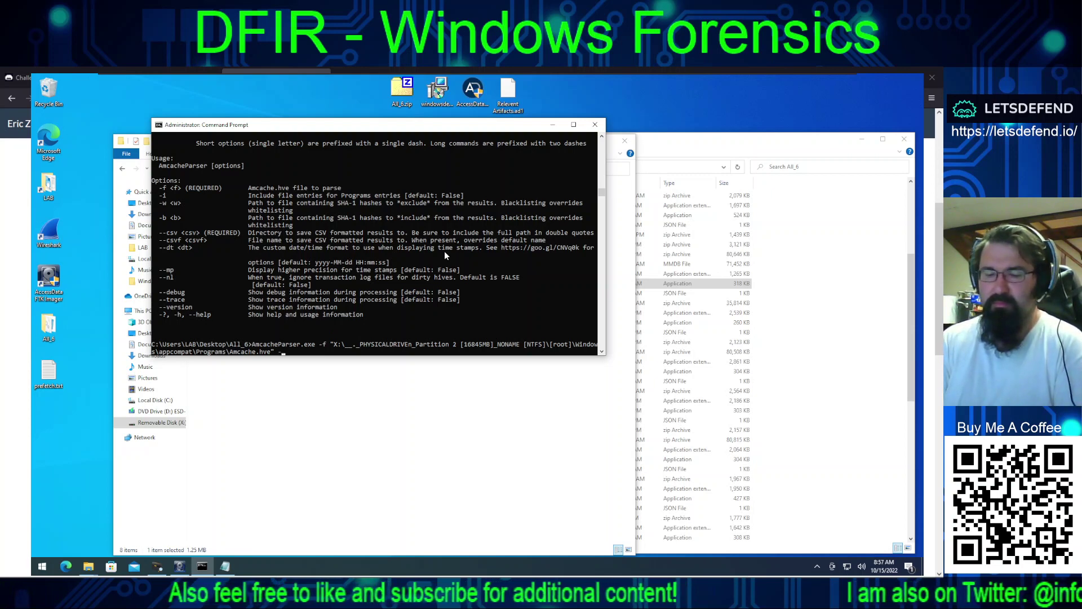
{"action": "type", "text": "csv c"}
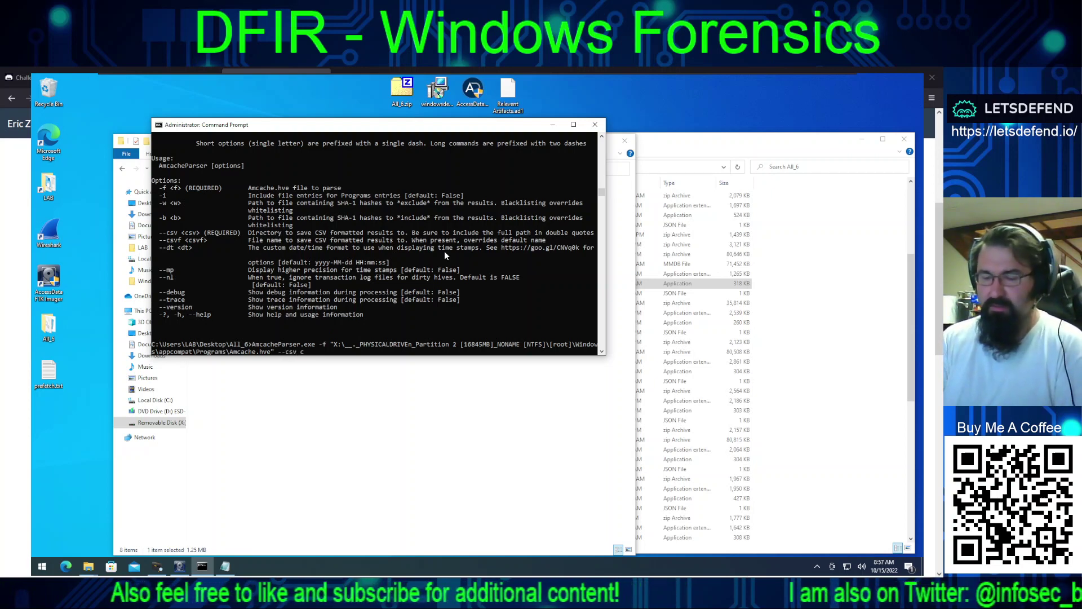
{"action": "type", "text": ":\\us"}
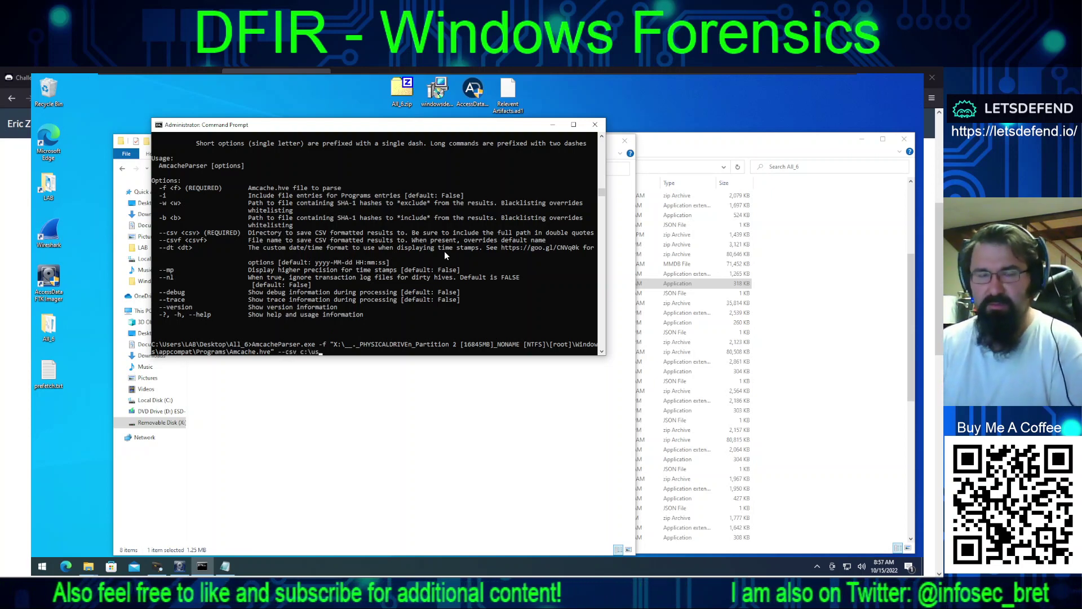
{"action": "type", "text": "ers\\lab\\d"}
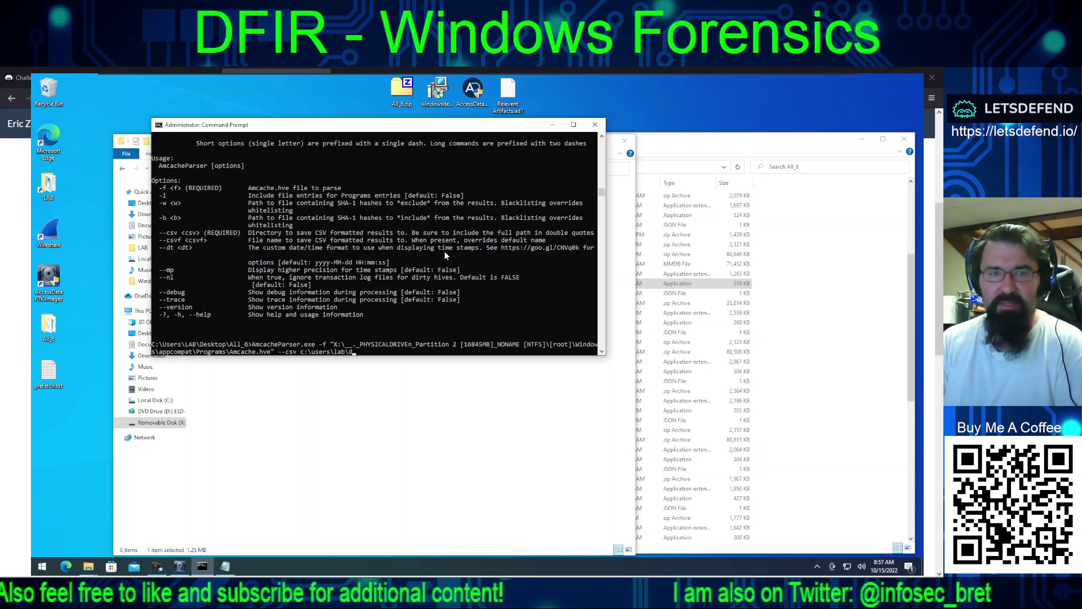
{"action": "type", "text": "esktop\\"}
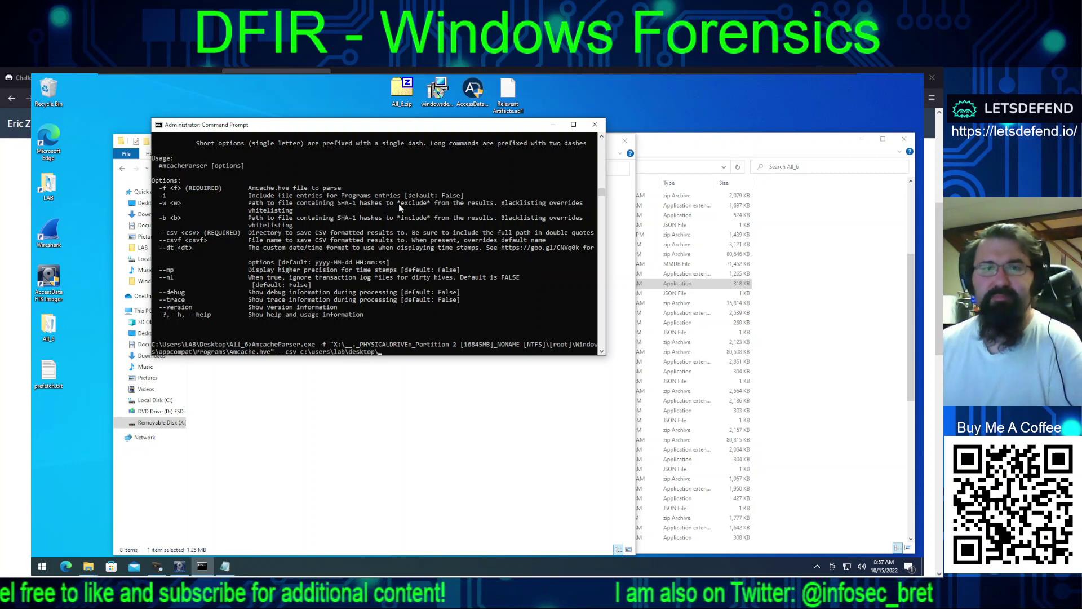
{"action": "key", "text": "Return"}
Step: Add --csvf amcache.csv as the output file name after --csv c:\users\lab\desktop and run the AmcacheParser command
{"action": "scroll", "coordinate": [397, 204], "scroll_direction": "up", "scroll_amount": 4}
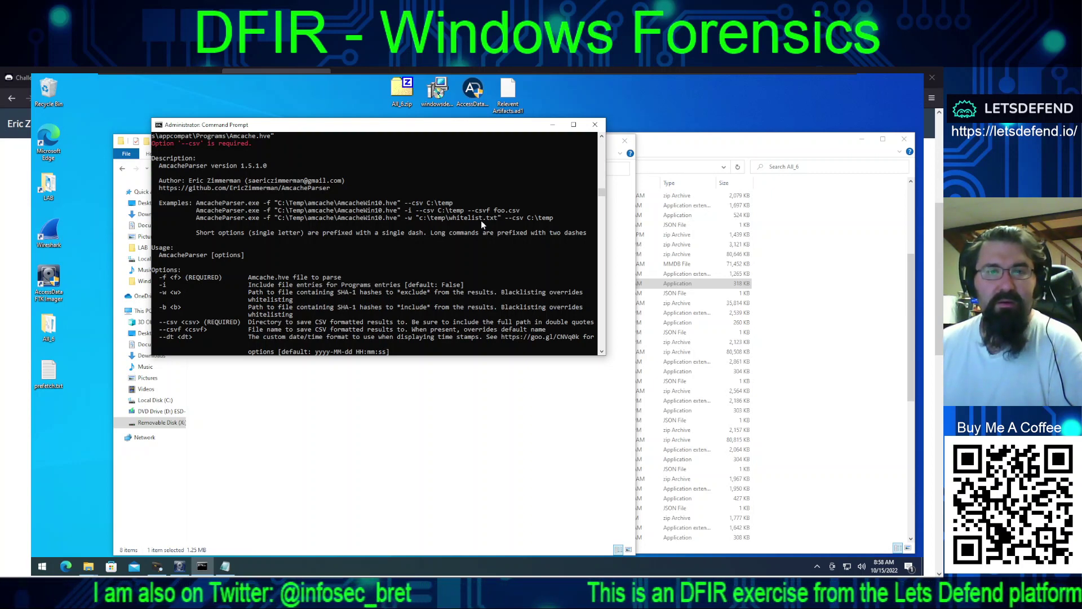
{"action": "scroll", "coordinate": [451, 234], "scroll_direction": "down", "scroll_amount": 5}
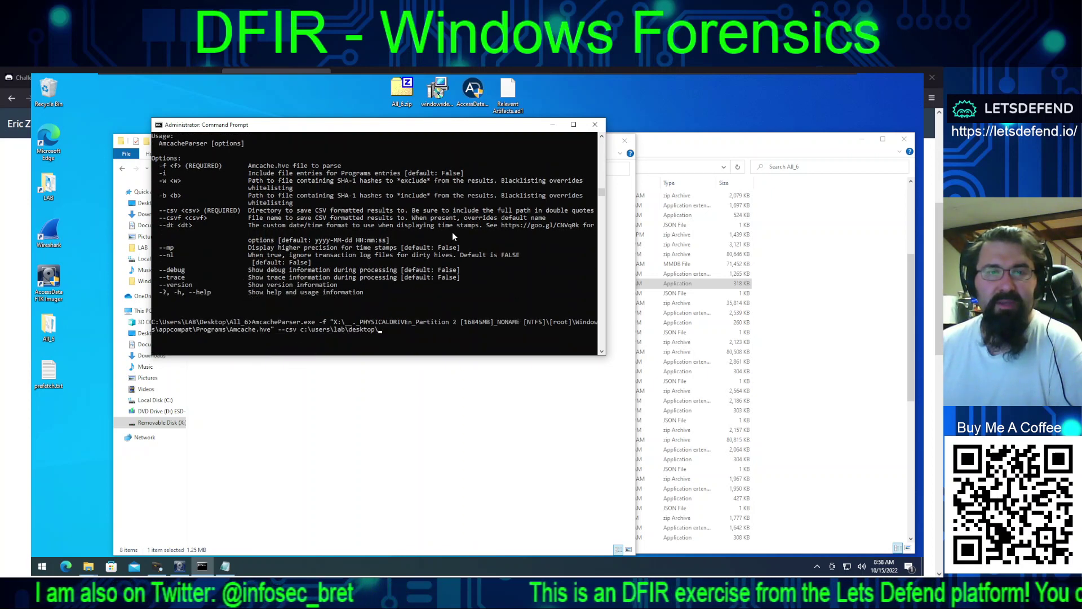
{"action": "scroll", "coordinate": [452, 232], "scroll_direction": "up", "scroll_amount": 4}
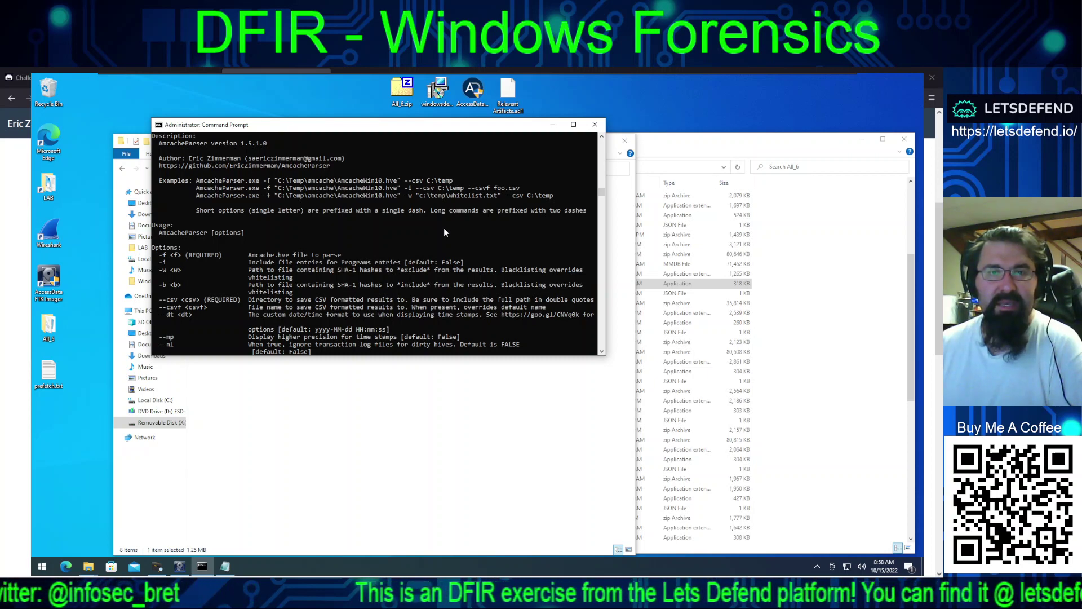
{"action": "scroll", "coordinate": [444, 228], "scroll_direction": "down", "scroll_amount": 5}
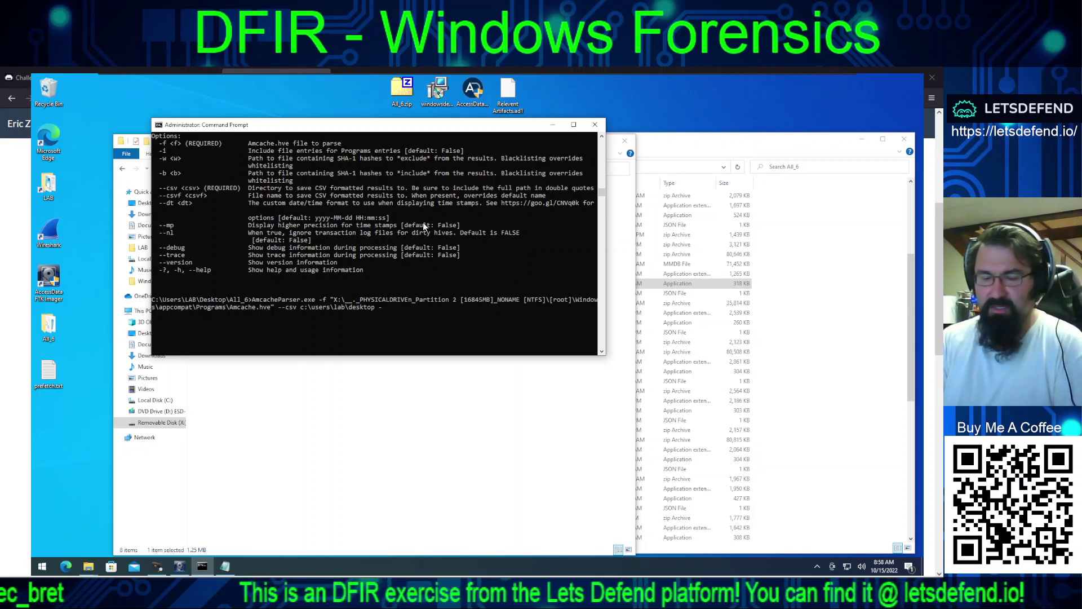
{"action": "type", "text": "-csvf"}
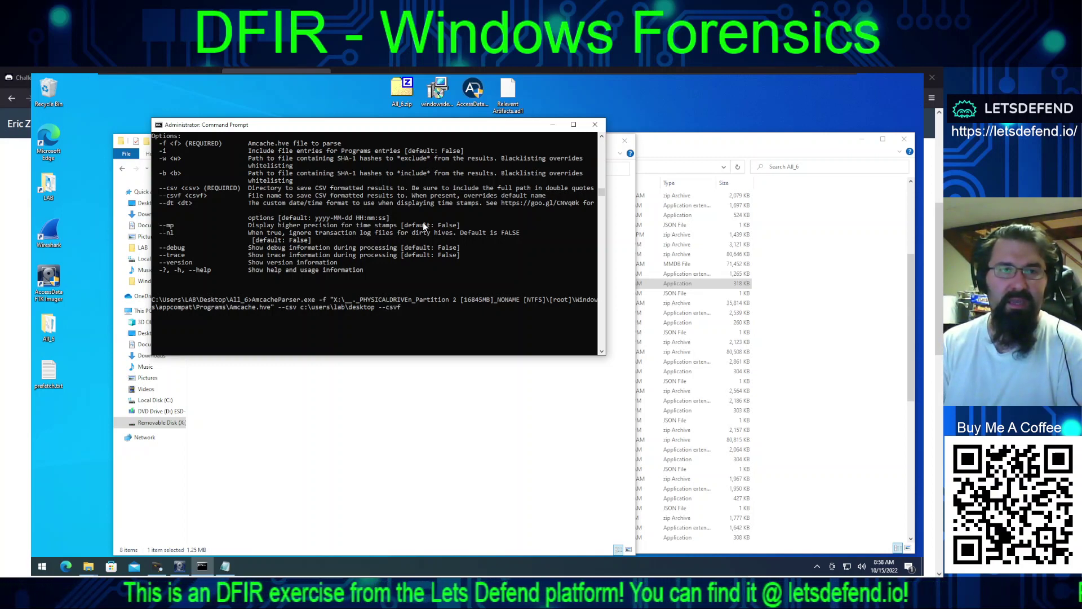
{"action": "type", "text": " amcache"}
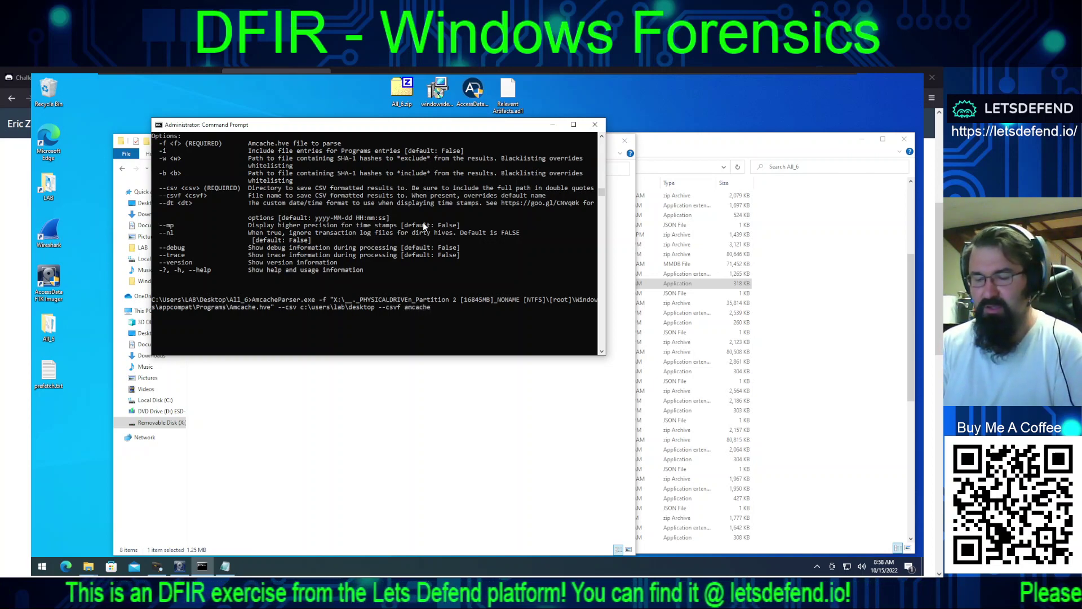
{"action": "type", "text": ".txt"}
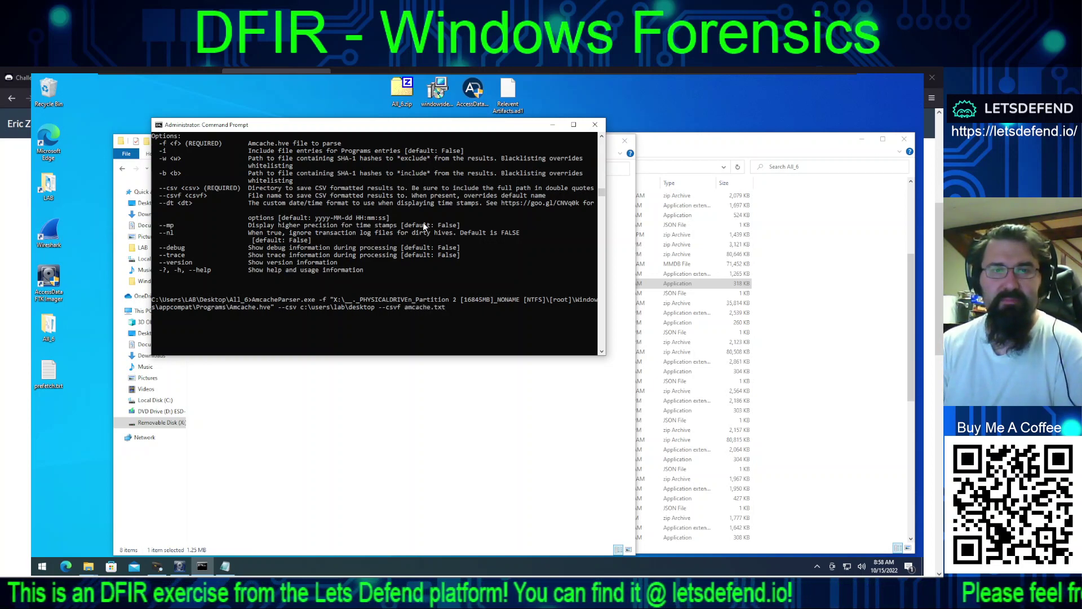
{"action": "key", "text": "BackSpace"}
{"action": "key", "text": "BackSpace"}
{"action": "key", "text": "BackSpace"}
{"action": "type", "text": "csv"}
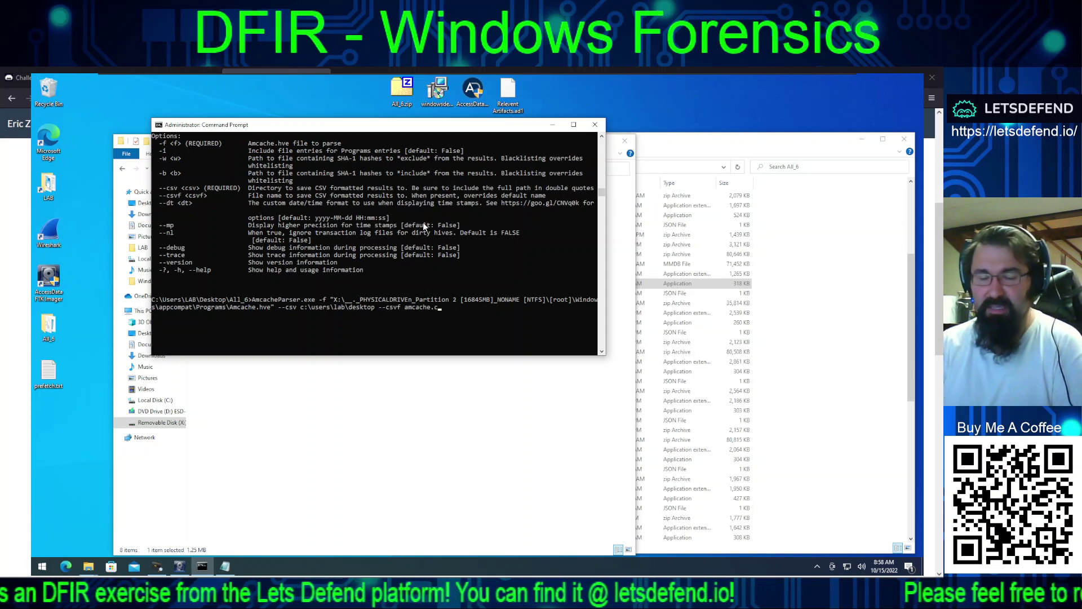
{"action": "key", "text": "Return"}
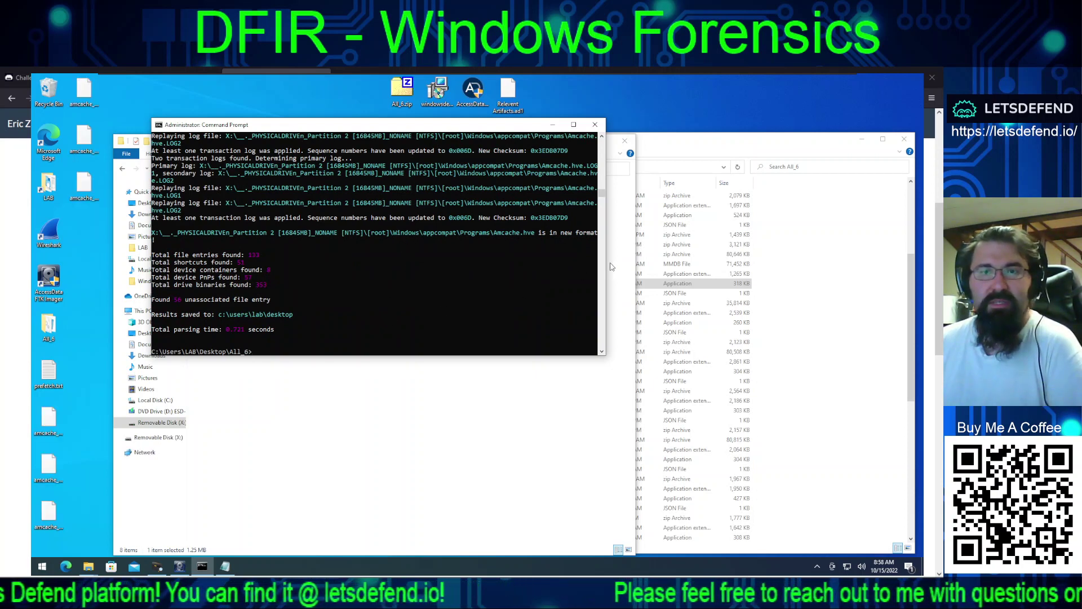
Step: Widen the Command Prompt window to nearly the full width of the desktop
{"action": "left_click_drag", "start_coordinate": [607, 263], "coordinate": [783, 265]}
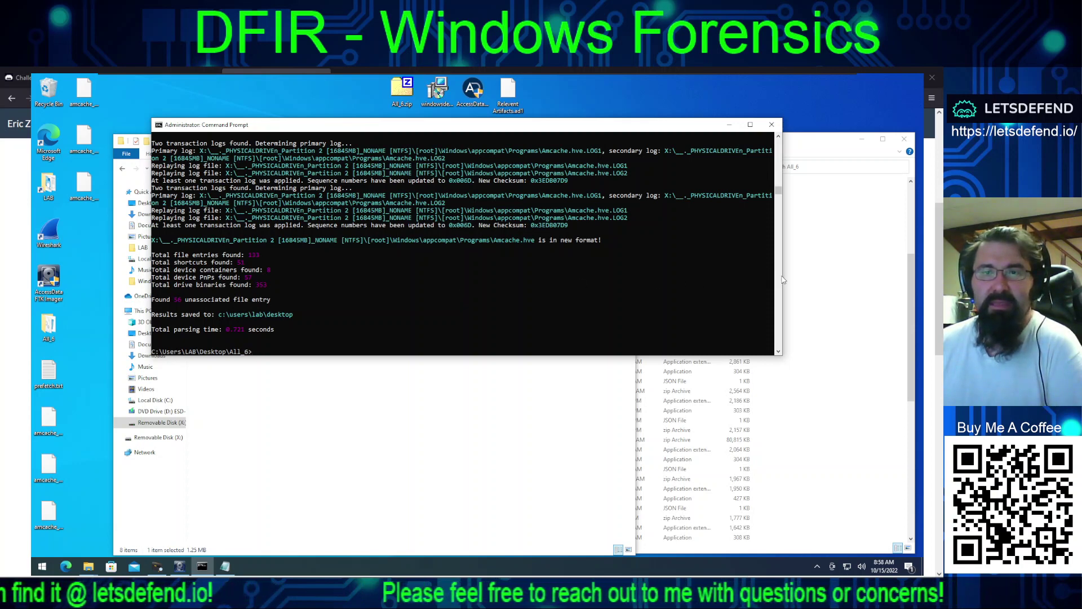
{"action": "left_click_drag", "start_coordinate": [900, 275], "coordinate": [906, 275]}
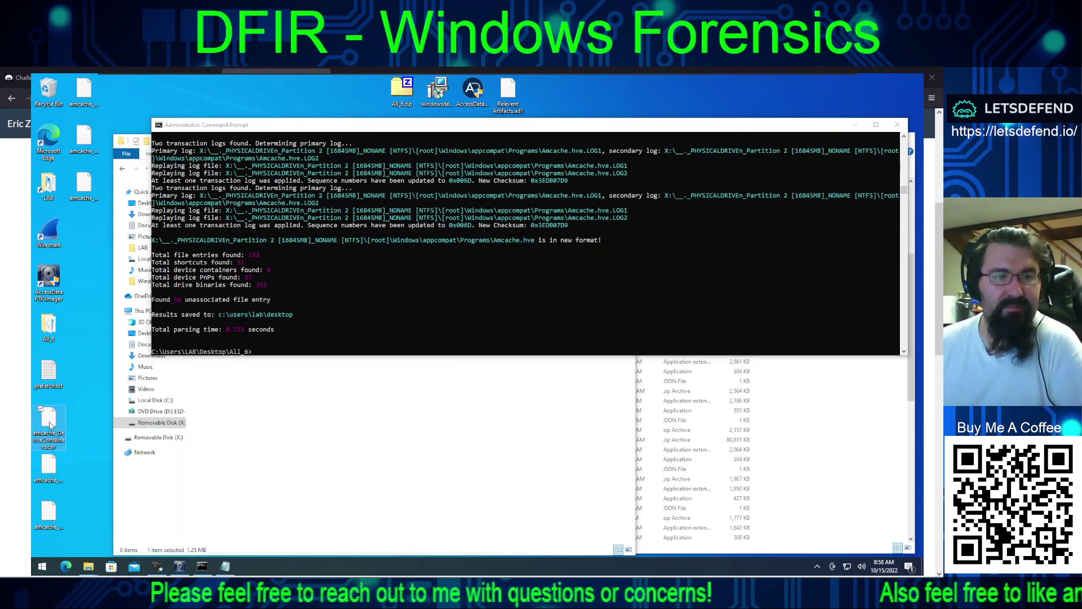
Step: Delete all the generated amcache CSV files from the desktop
{"action": "left_click_drag", "start_coordinate": [67, 442], "coordinate": [84, 195]}
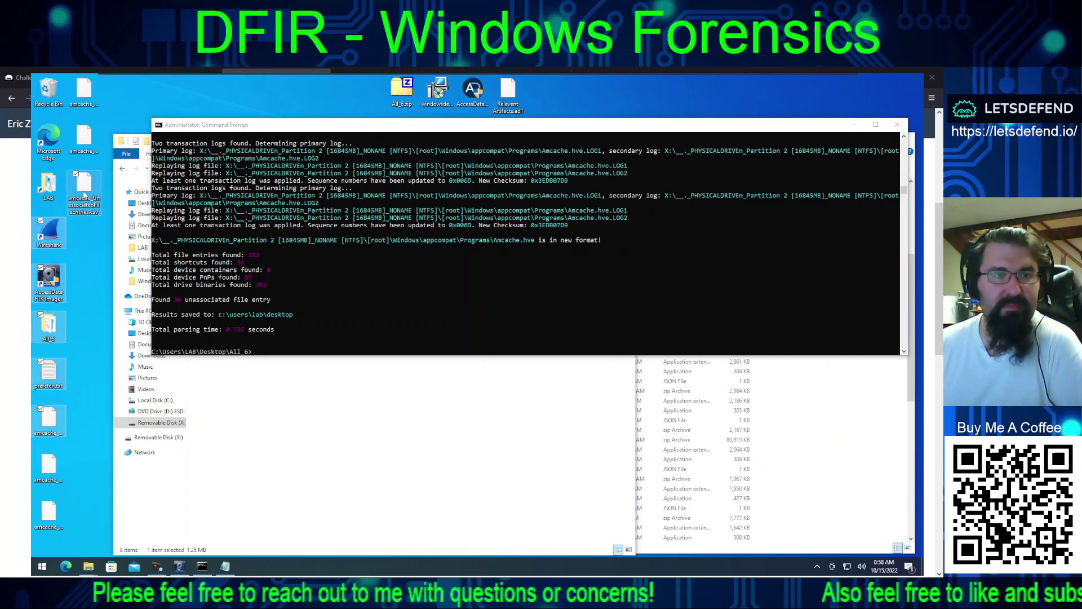
{"action": "left_click", "coordinate": [83, 191]}
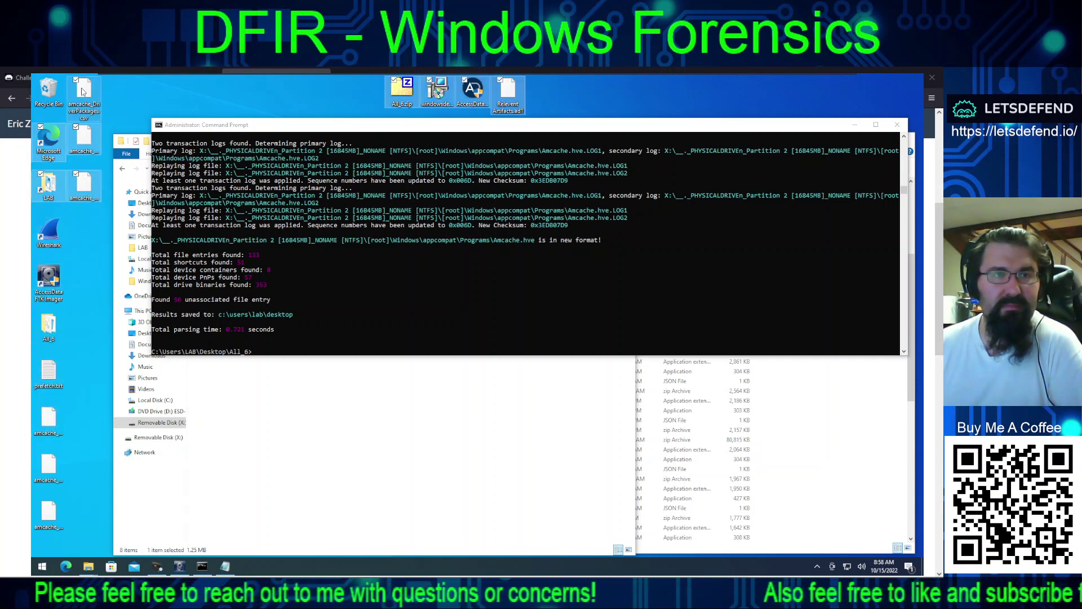
{"action": "left_click_drag", "start_coordinate": [107, 245], "coordinate": [81, 91]}
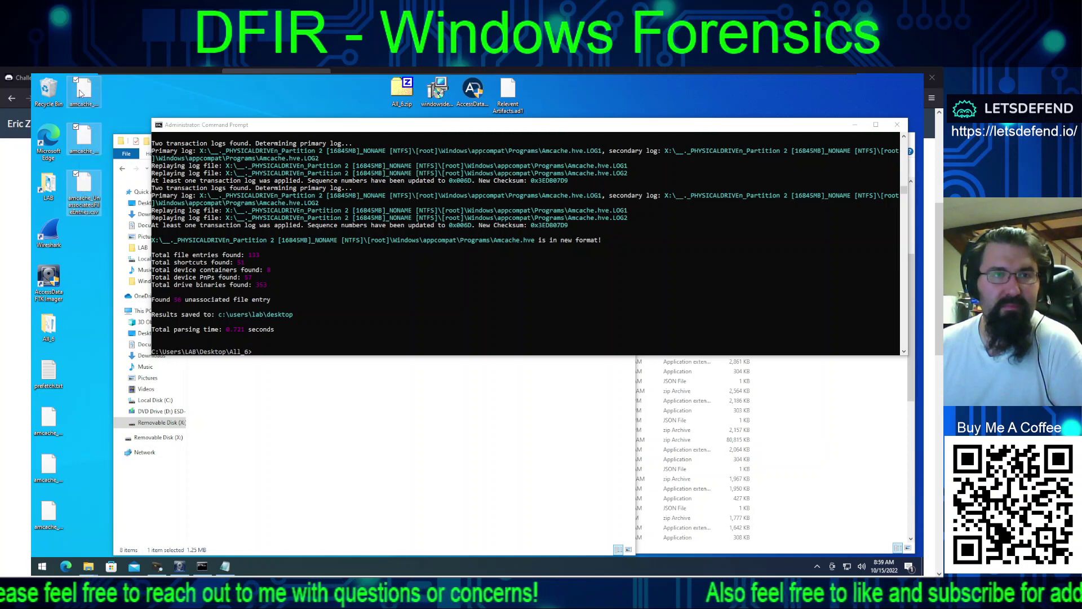
{"action": "right_click", "coordinate": [81, 90]}
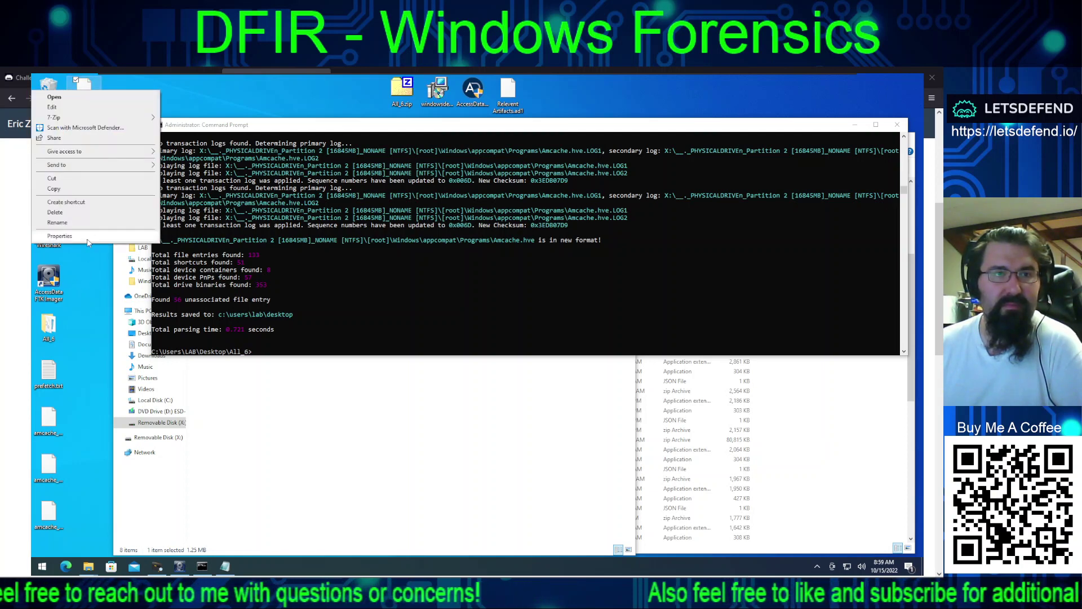
{"action": "key", "text": "Escape"}
{"action": "left_click_drag", "start_coordinate": [73, 542], "coordinate": [33, 404]}
{"action": "right_click", "coordinate": [50, 411]}
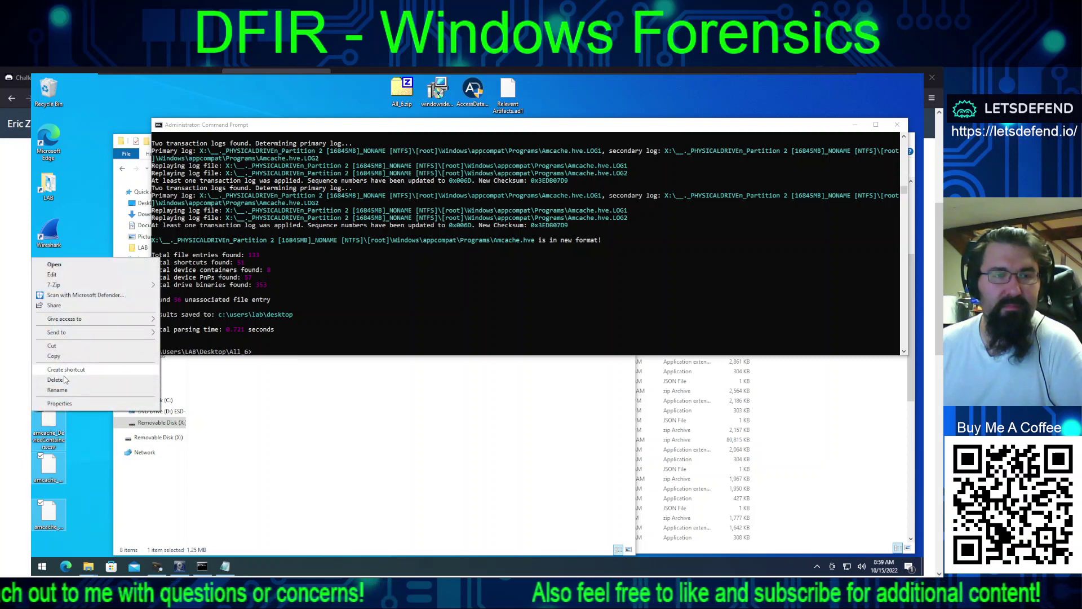
{"action": "left_click", "coordinate": [55, 379]}
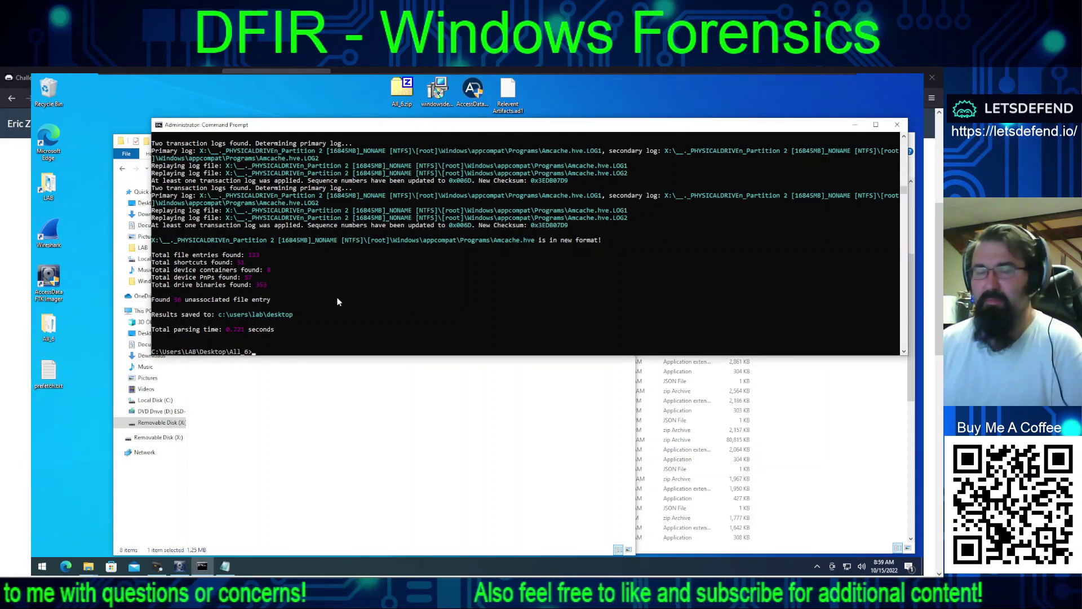
Step: Rerun the previous AmcacheParser command with the output file name changed to amcache.txt
{"action": "key", "text": "Up"}
{"action": "type", "text": "txt"}
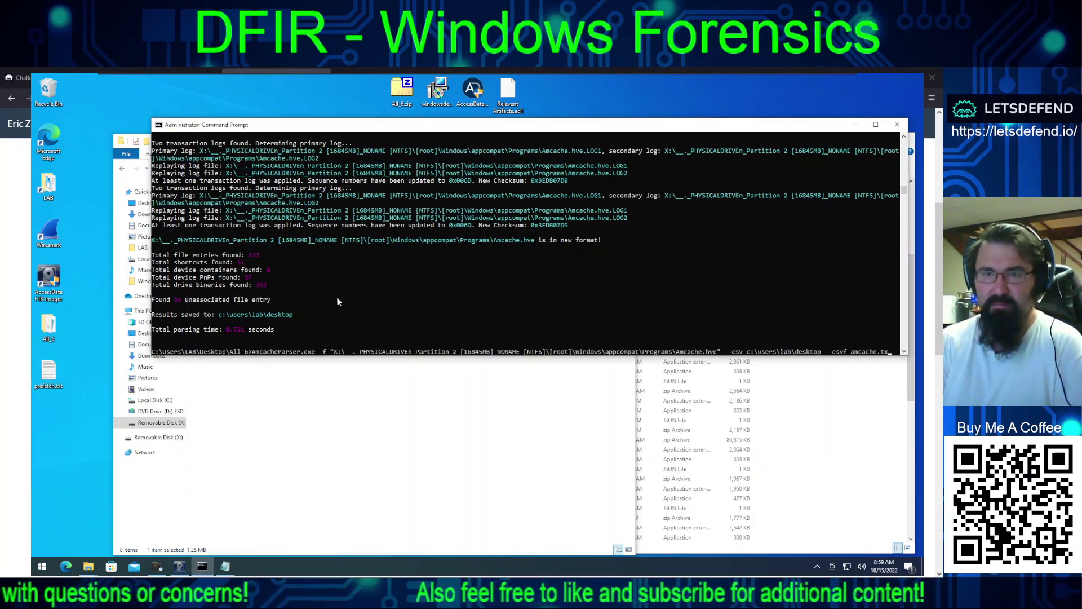
{"action": "key", "text": "Return"}
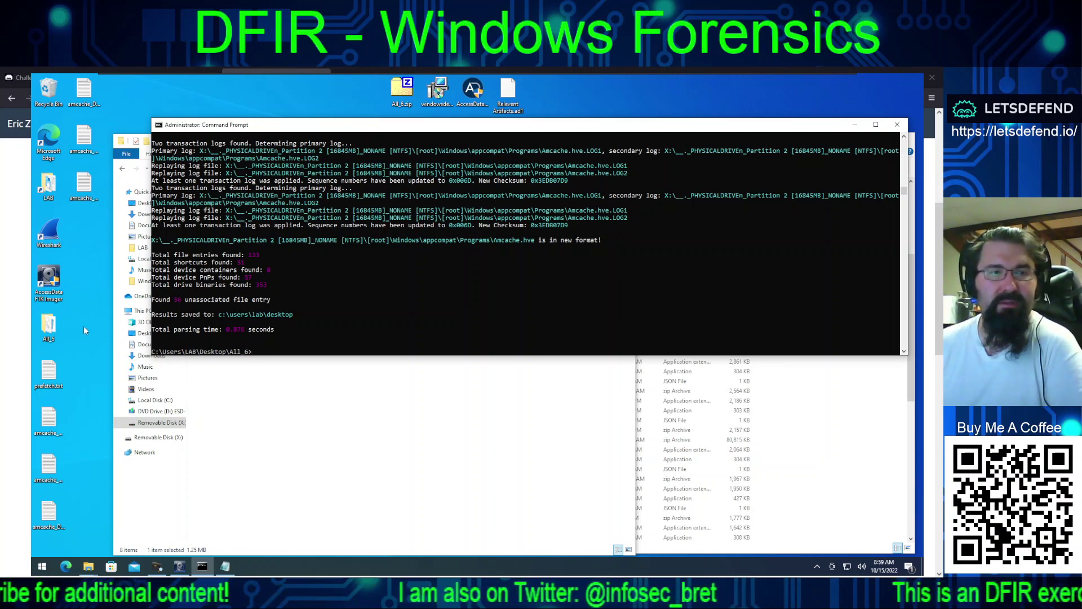
Step: Check the names of the generated amcache text files on the desktop and open amcache_UnassociatedFileEntries.txt in a maximized window
{"action": "left_click", "coordinate": [48, 420]}
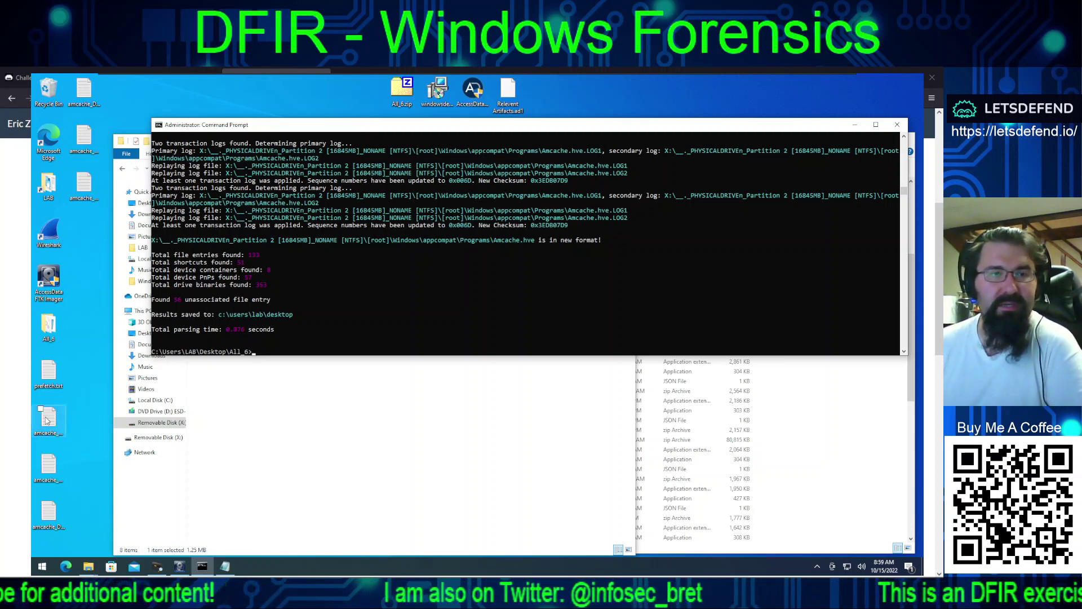
{"action": "left_click", "coordinate": [50, 469]}
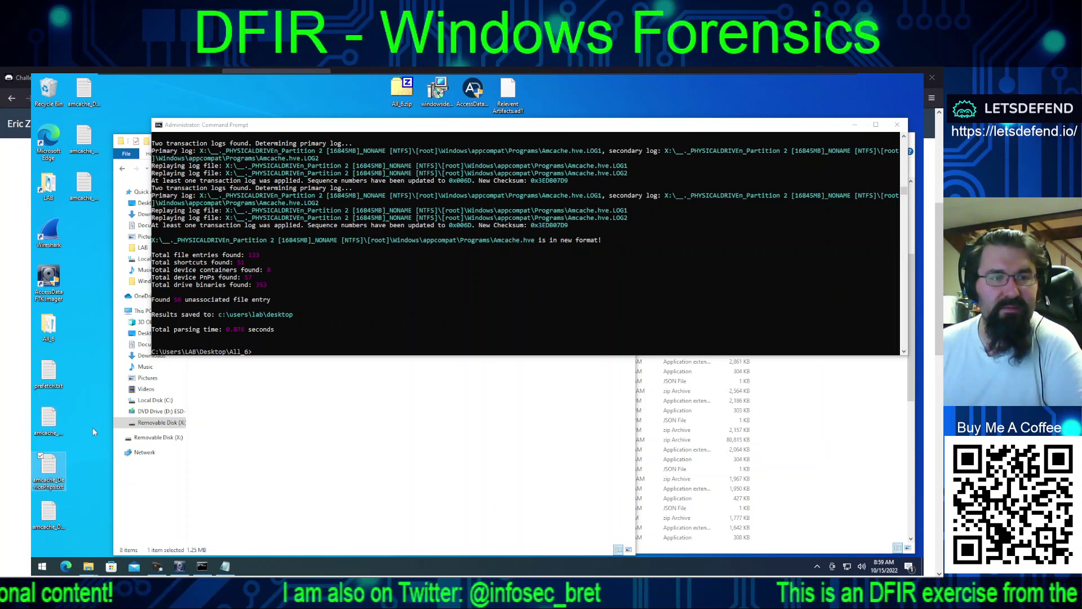
{"action": "left_click", "coordinate": [47, 522]}
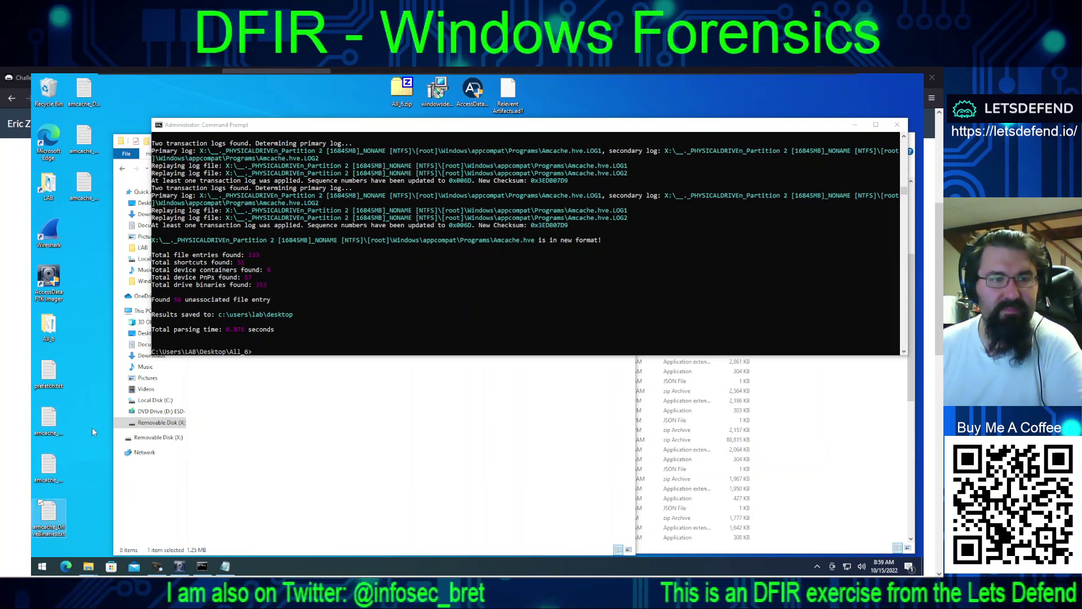
{"action": "left_click", "coordinate": [83, 92]}
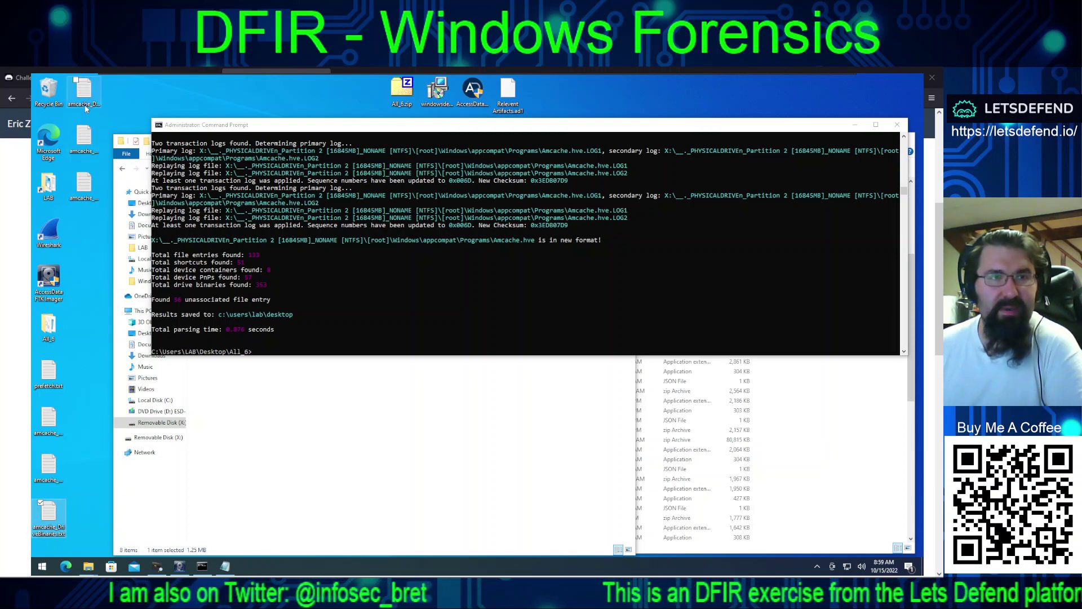
{"action": "left_click", "coordinate": [85, 148]}
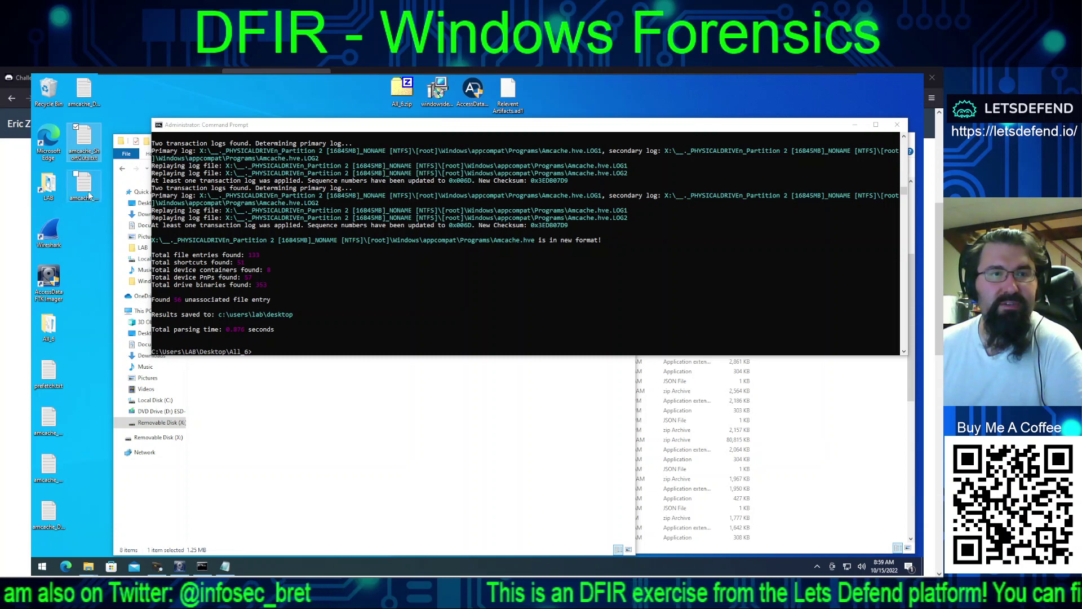
{"action": "left_click", "coordinate": [85, 188]}
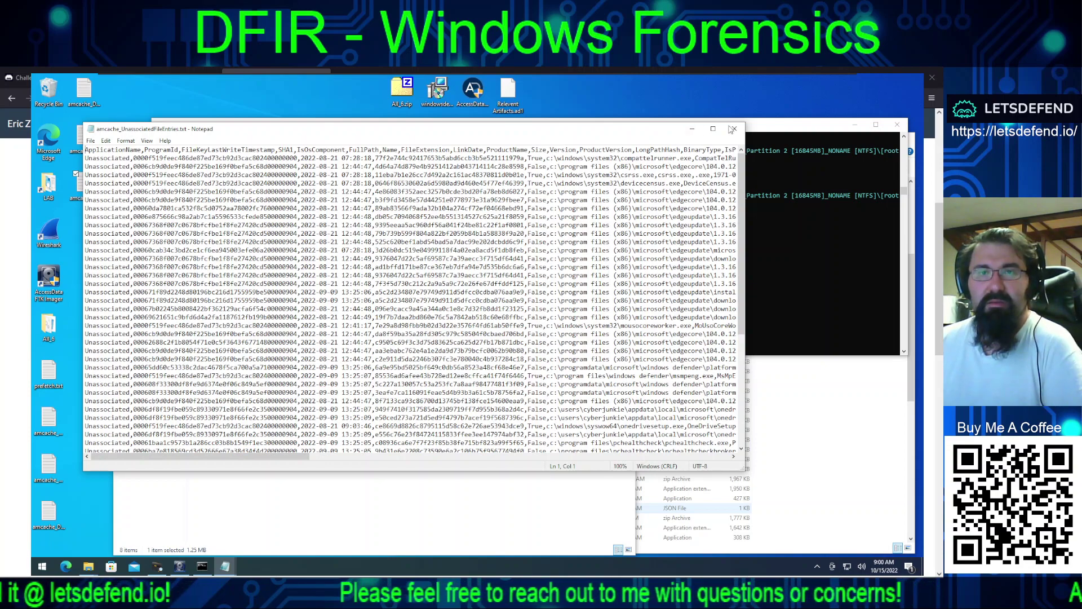
{"action": "left_click", "coordinate": [713, 128]}
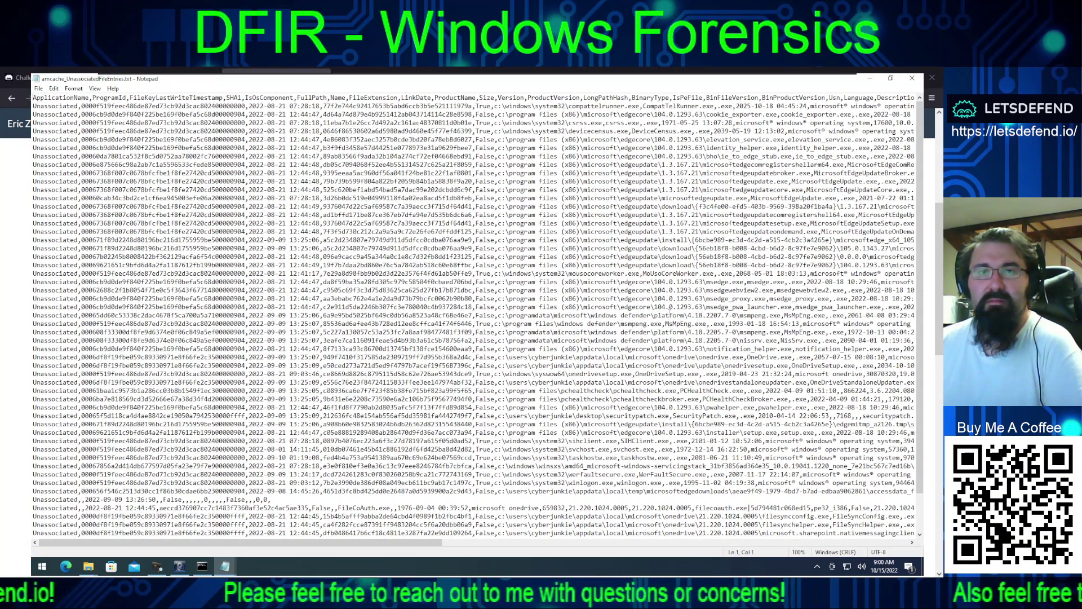
Step: Examine the executable paths in the unassociated file entries and highlight the path of securitypatch.exe
{"action": "left_click_drag", "start_coordinate": [831, 265], "coordinate": [672, 215]}
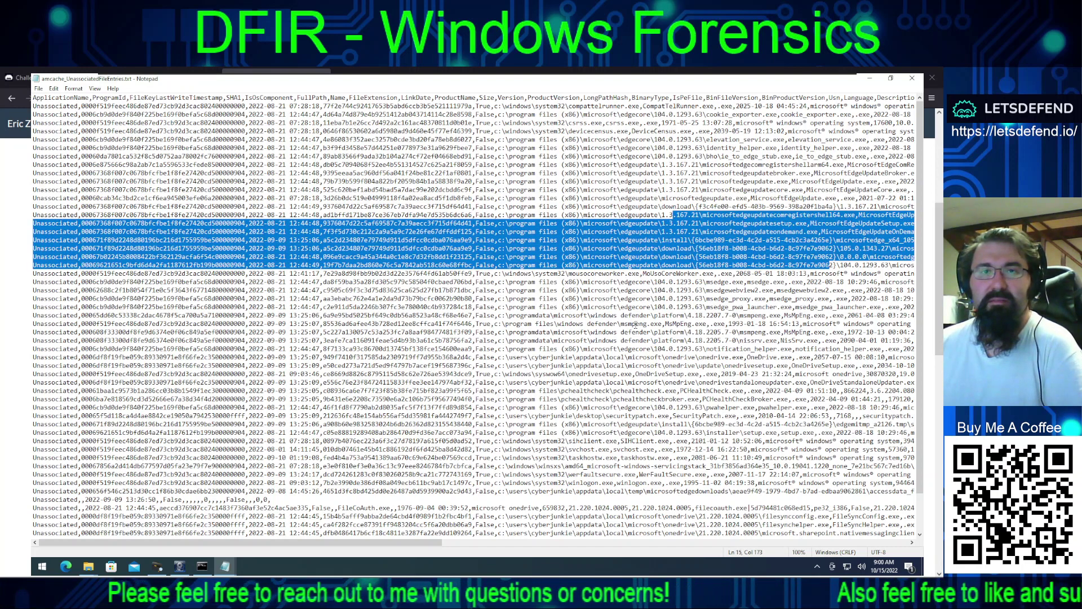
{"action": "left_click_drag", "start_coordinate": [587, 105], "coordinate": [695, 105]}
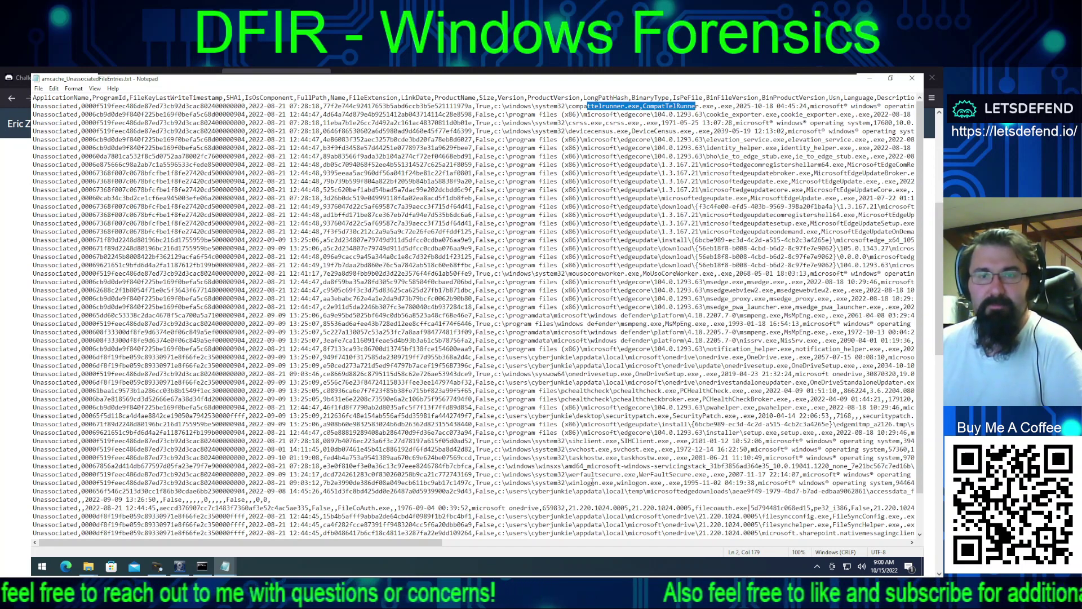
{"action": "scroll", "coordinate": [612, 405], "scroll_direction": "down", "scroll_amount": 1}
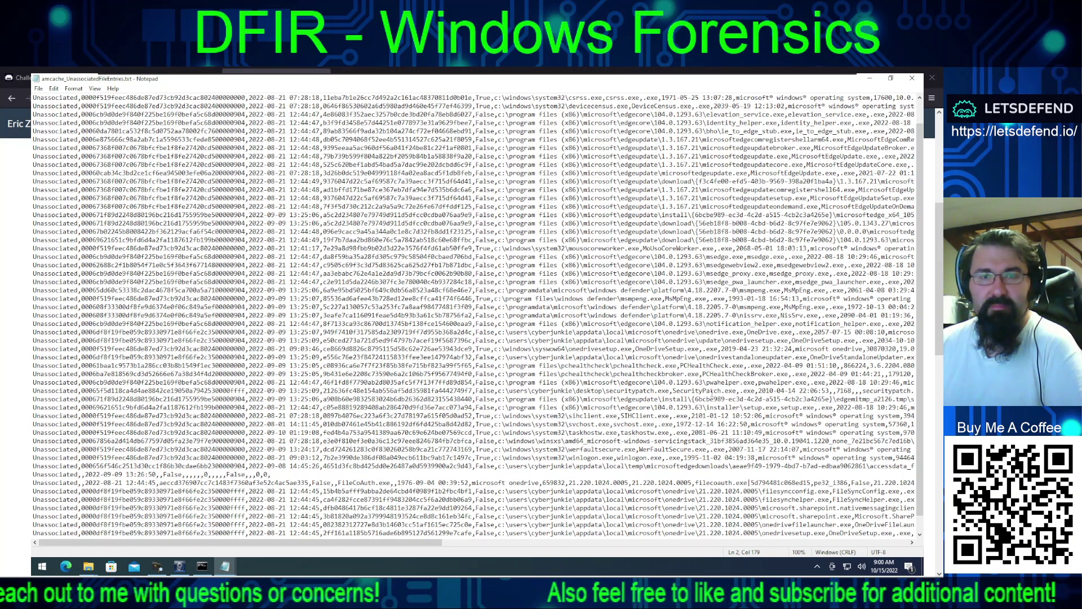
{"action": "left_click_drag", "start_coordinate": [670, 390], "coordinate": [498, 390]}
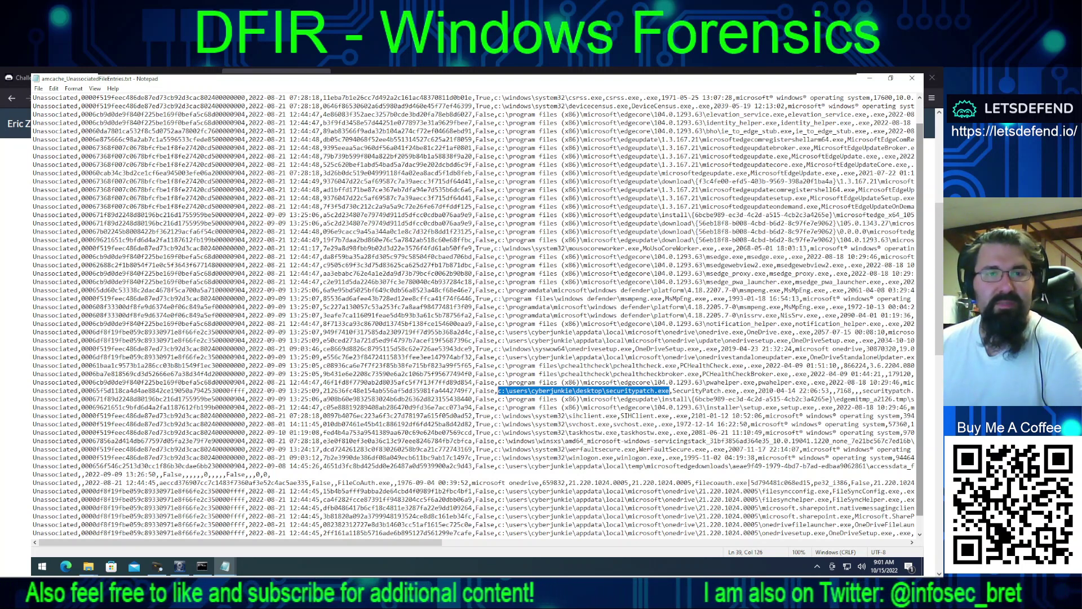
{"action": "scroll", "coordinate": [753, 449], "scroll_direction": "up", "scroll_amount": 1}
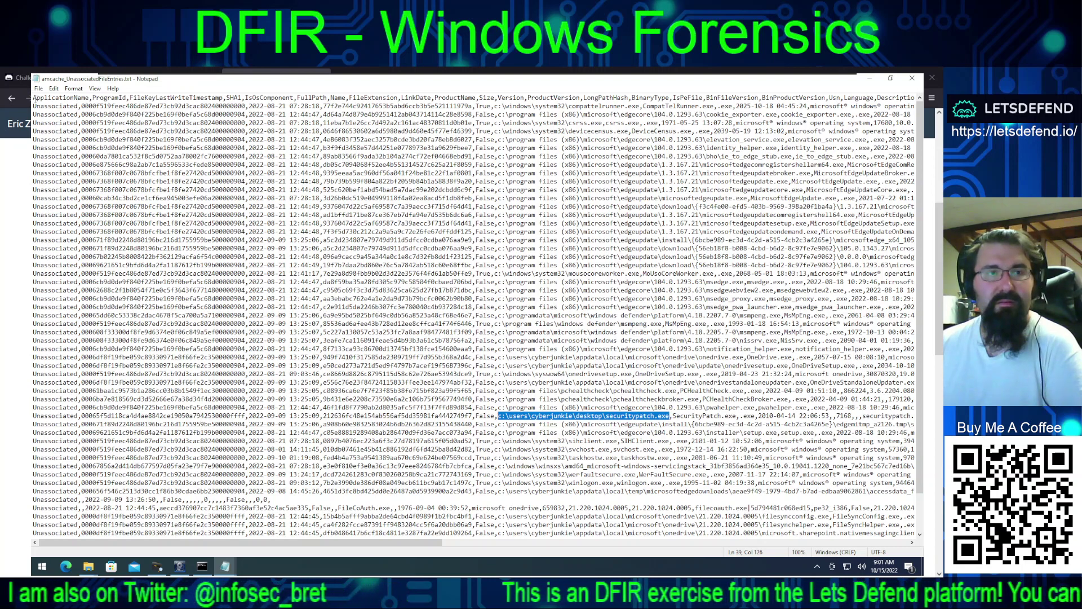
Step: Copy the whole column header line of amcache_UnassociatedFileEntries.txt, from ApplicationName to Description
{"action": "left_click_drag", "start_coordinate": [32, 96], "coordinate": [918, 98]}
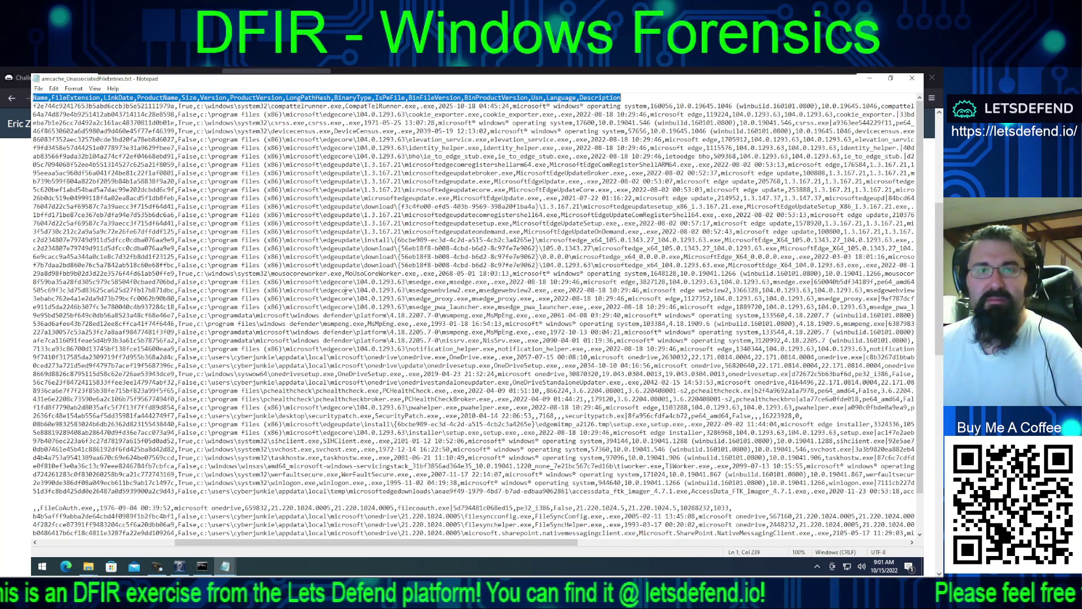
{"action": "right_click", "coordinate": [321, 97]}
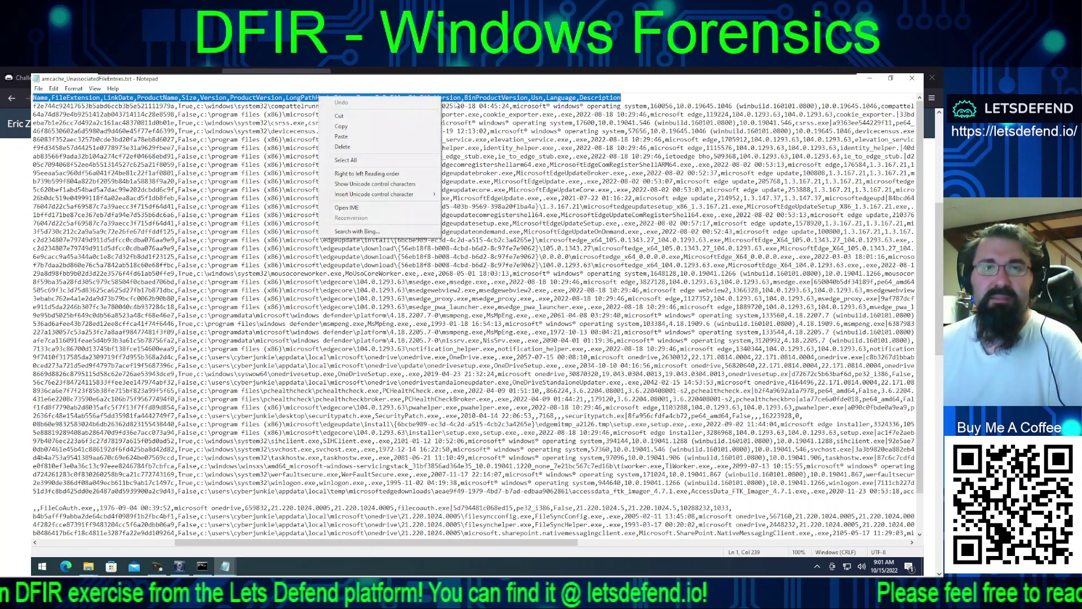
{"action": "left_click", "coordinate": [341, 127]}
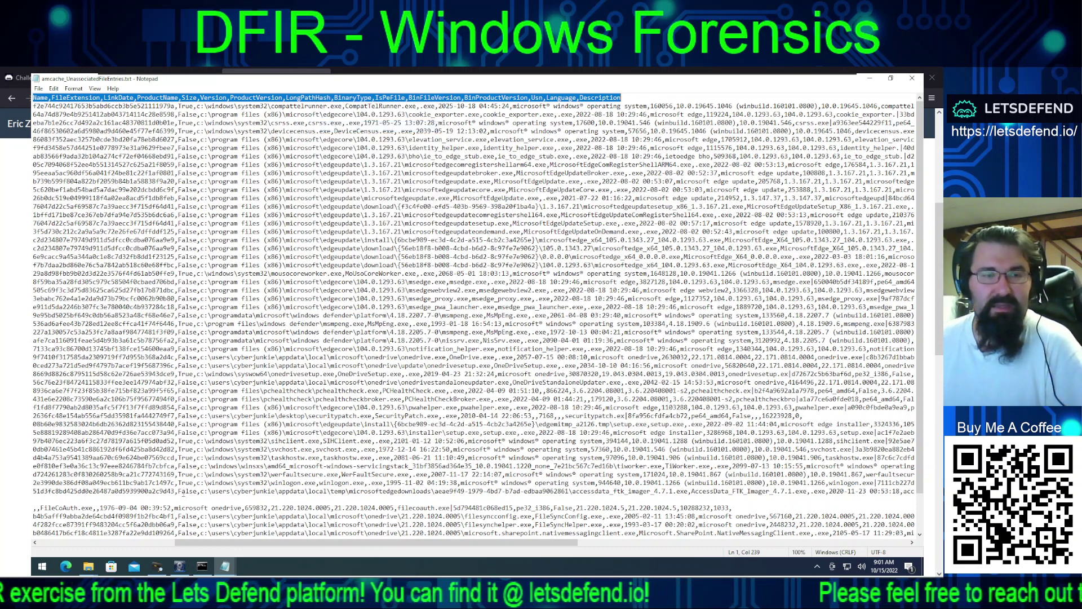
{"action": "left_click", "coordinate": [140, 542]}
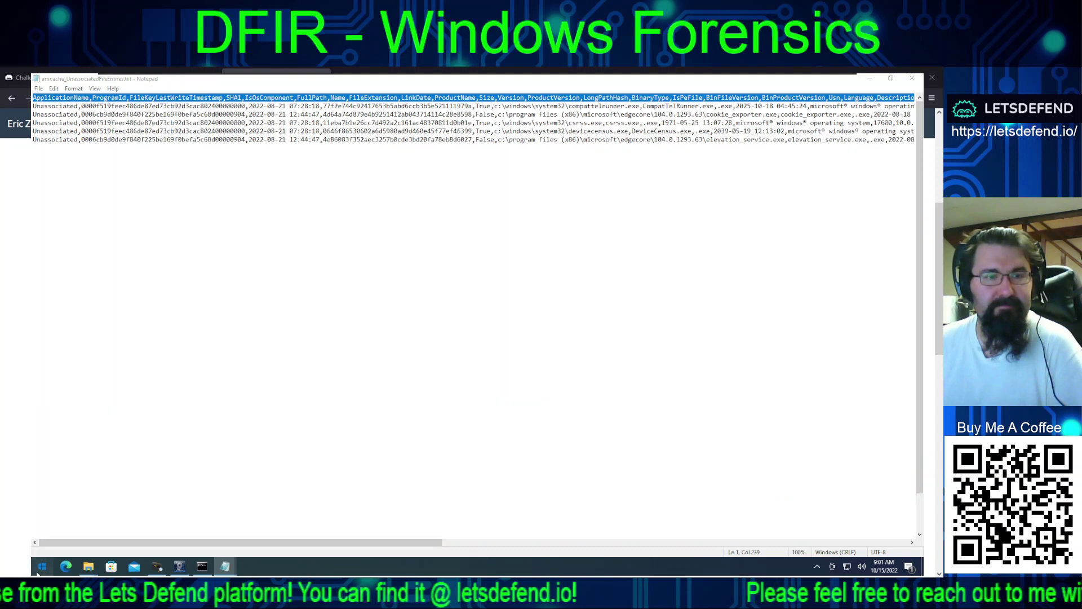
Step: Open a new blank Notepad document and paste the copied header line into it
{"action": "left_click", "coordinate": [38, 574]}
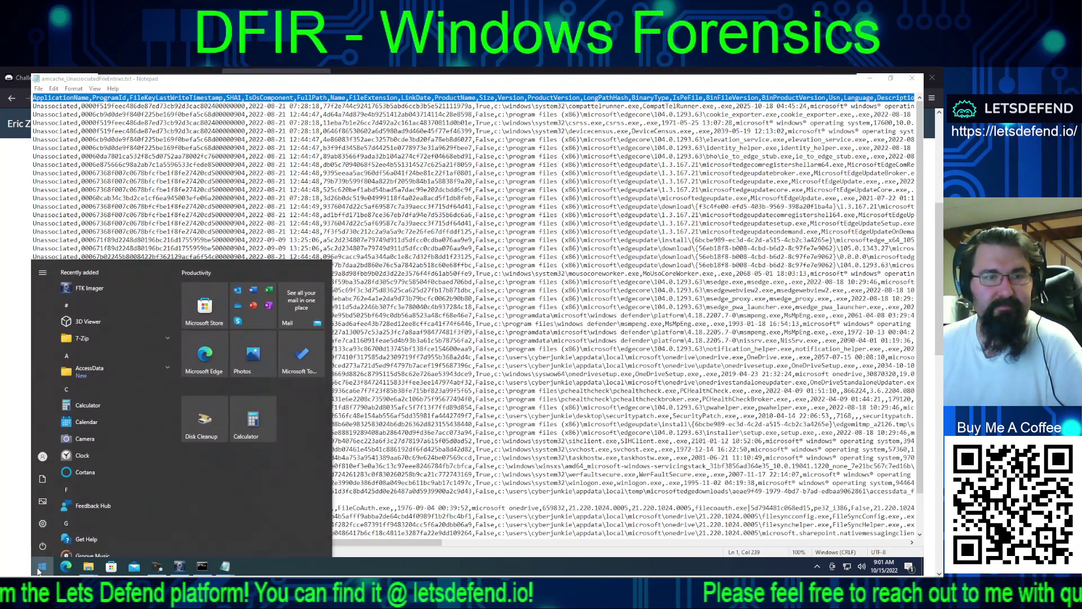
{"action": "left_click", "coordinate": [37, 566]}
{"action": "left_click", "coordinate": [38, 566]}
{"action": "type", "text": "notepad"}
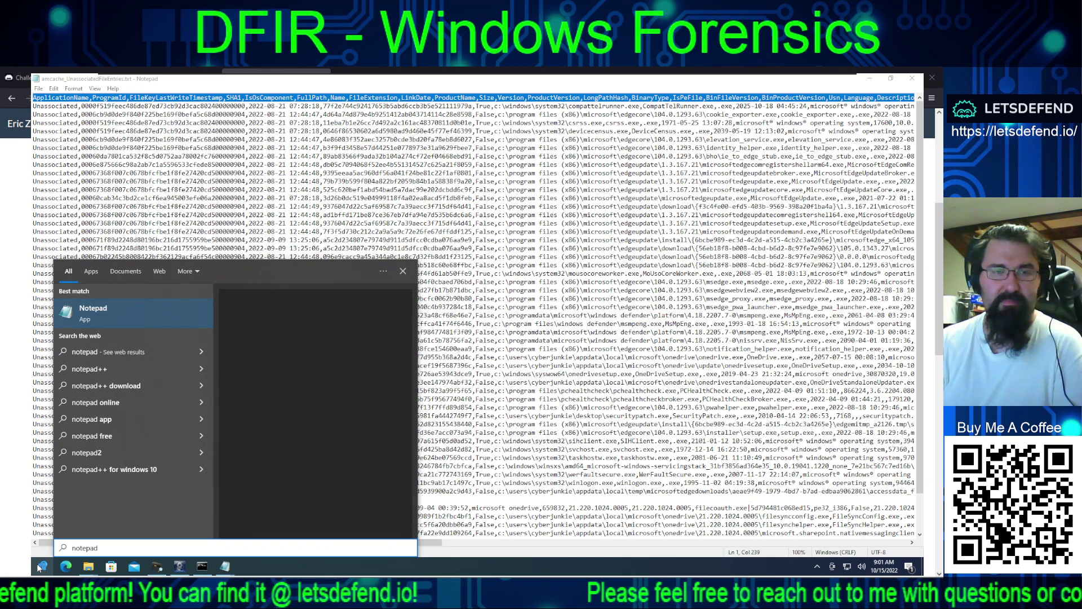
{"action": "left_click", "coordinate": [38, 566]}
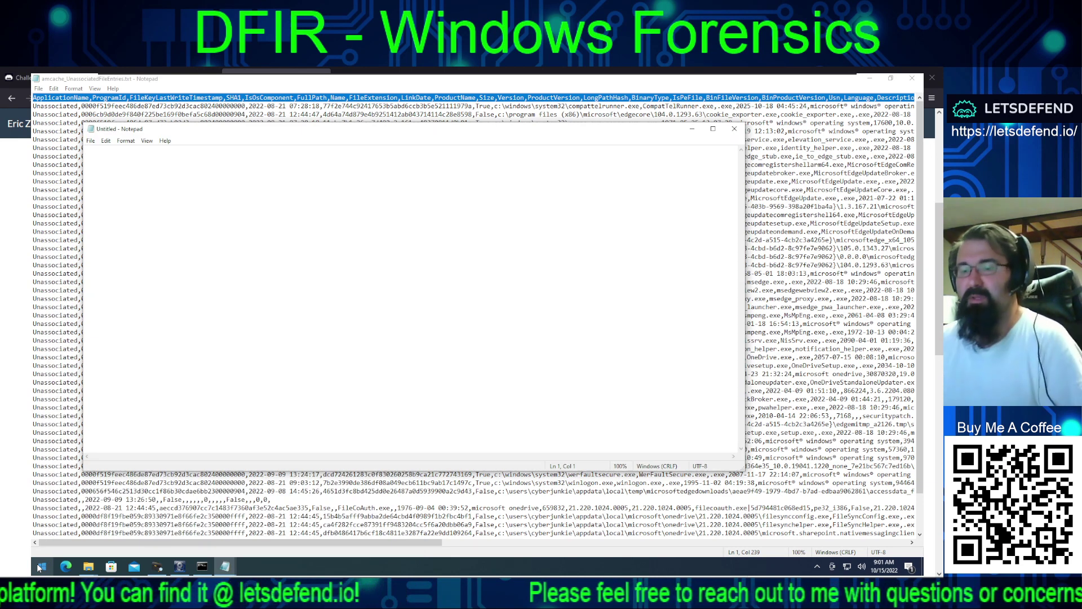
{"action": "key", "text": "ctrl+v"}
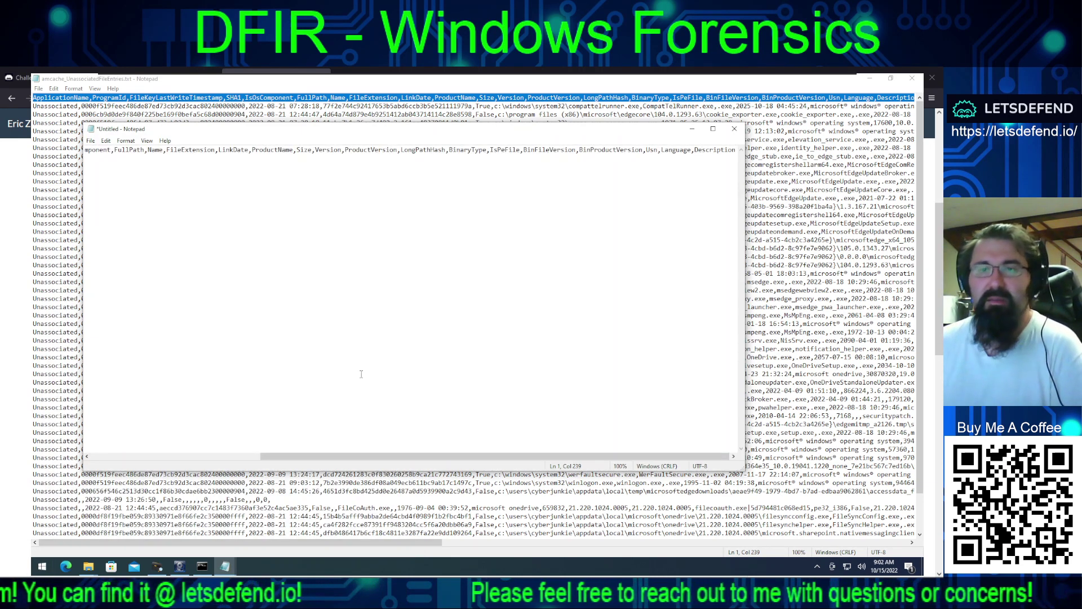
Step: Copy the full securitypatch.exe entry from amcache_UnassociatedFileEntries.txt and paste it below the header line in the untitled notes document
{"action": "left_click", "coordinate": [800, 441]}
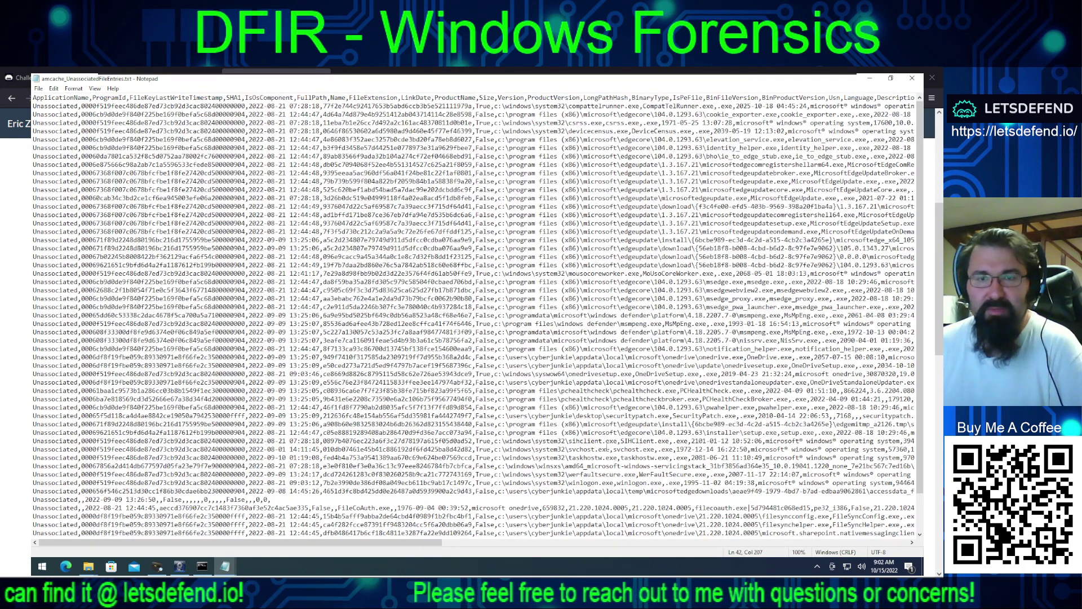
{"action": "left_click", "coordinate": [592, 415]}
{"action": "key", "text": "Home"}
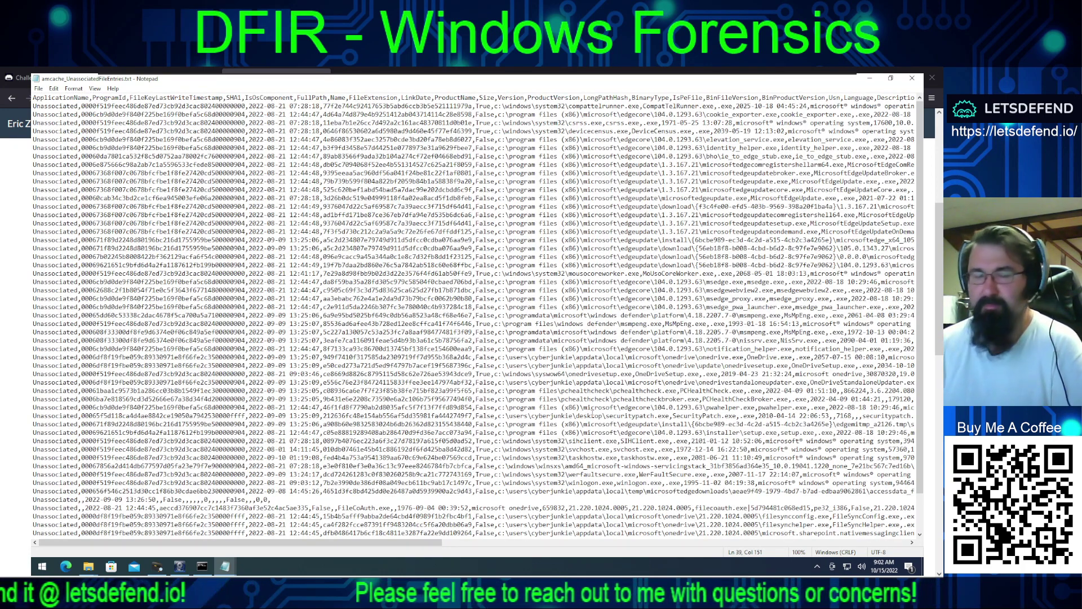
{"action": "key", "text": "shift+End"}
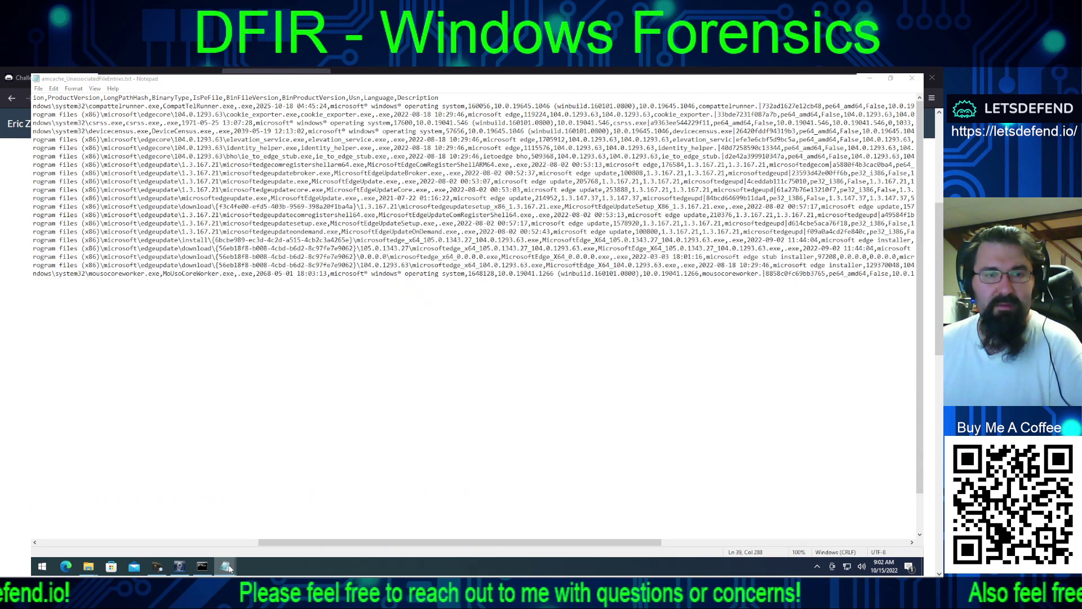
{"action": "mouse_move", "coordinate": [225, 566]}
{"action": "left_click", "coordinate": [295, 519]}
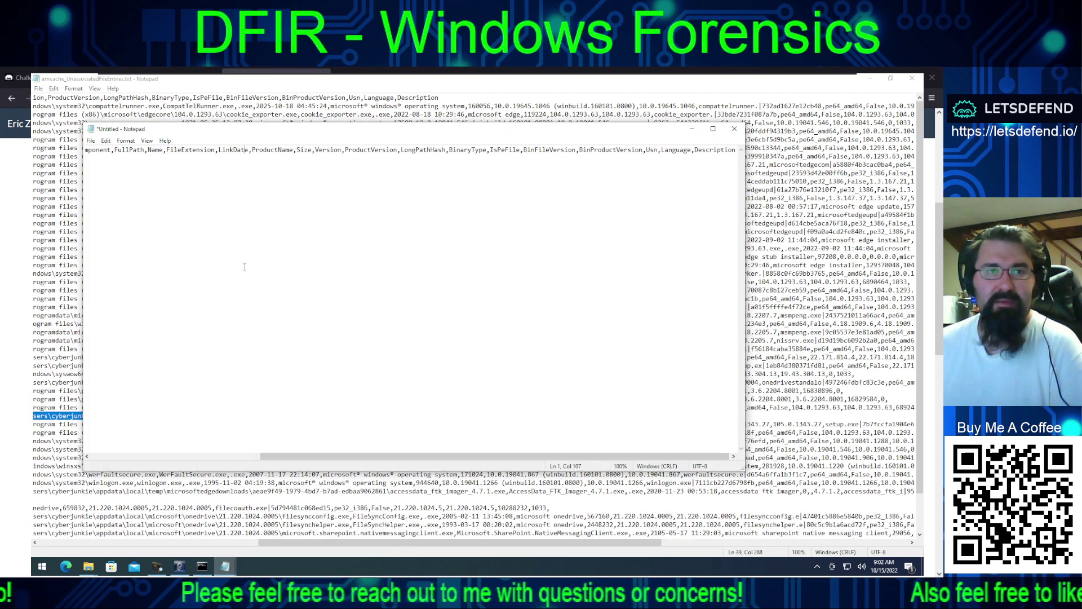
{"action": "key", "text": "End"}
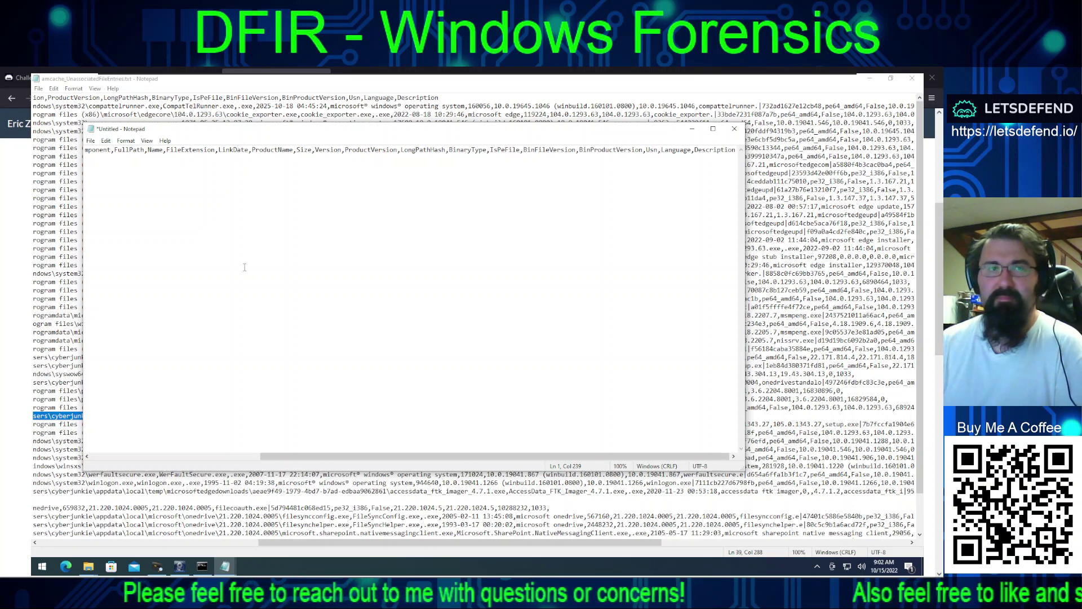
{"action": "key", "text": "Return"}
{"action": "key", "text": "ctrl+v"}
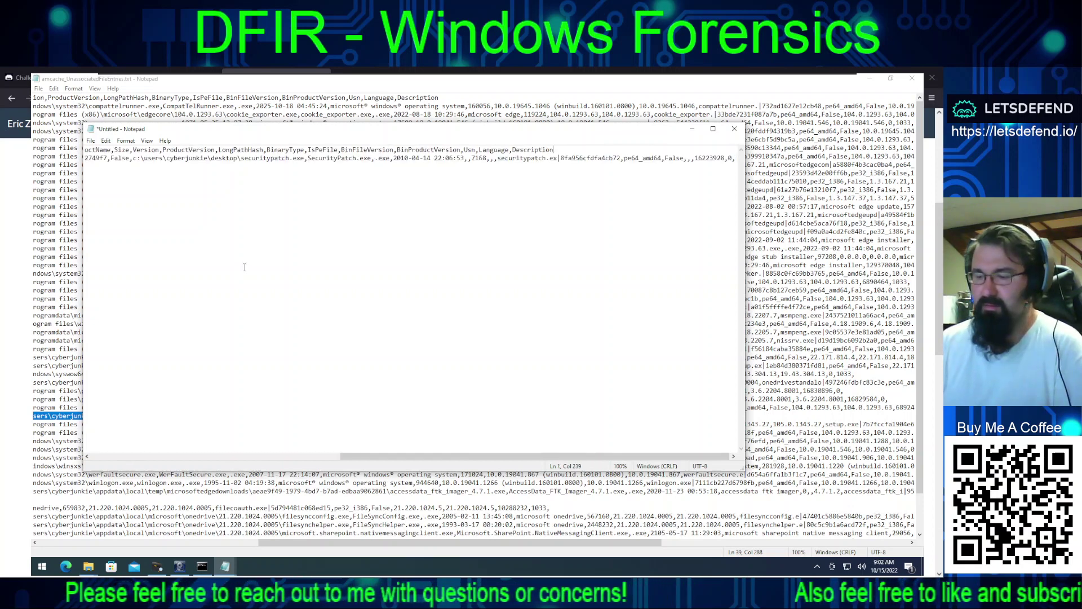
Step: Add the title AMCache above the pasted lines in the notes, separated from them by a blank line
{"action": "key", "text": "Home"}
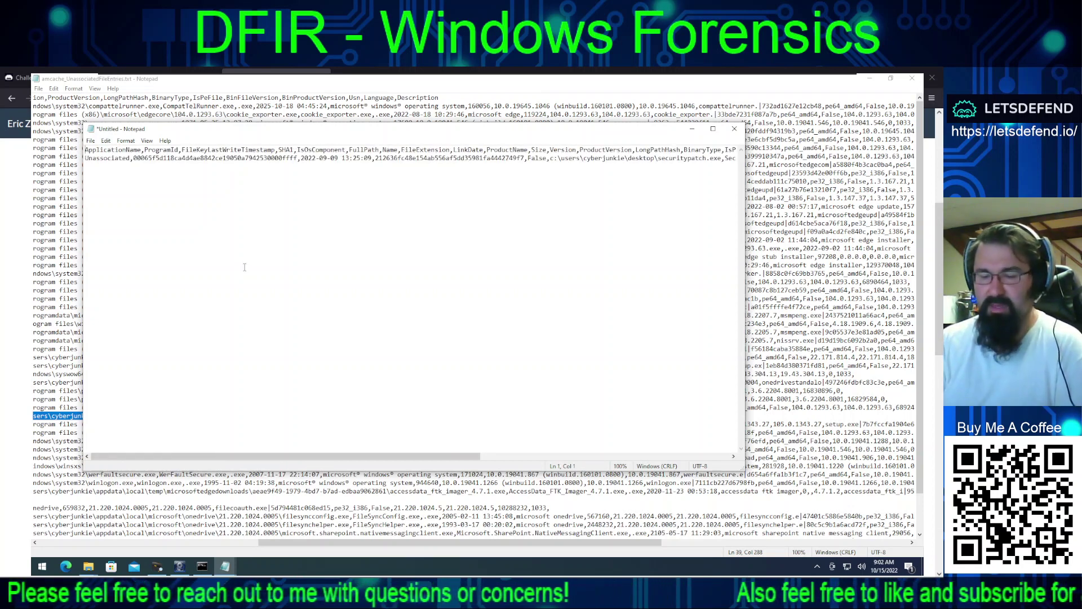
{"action": "key", "text": "Return"}
{"action": "key", "text": "Return"}
{"action": "type", "text": "AM"}
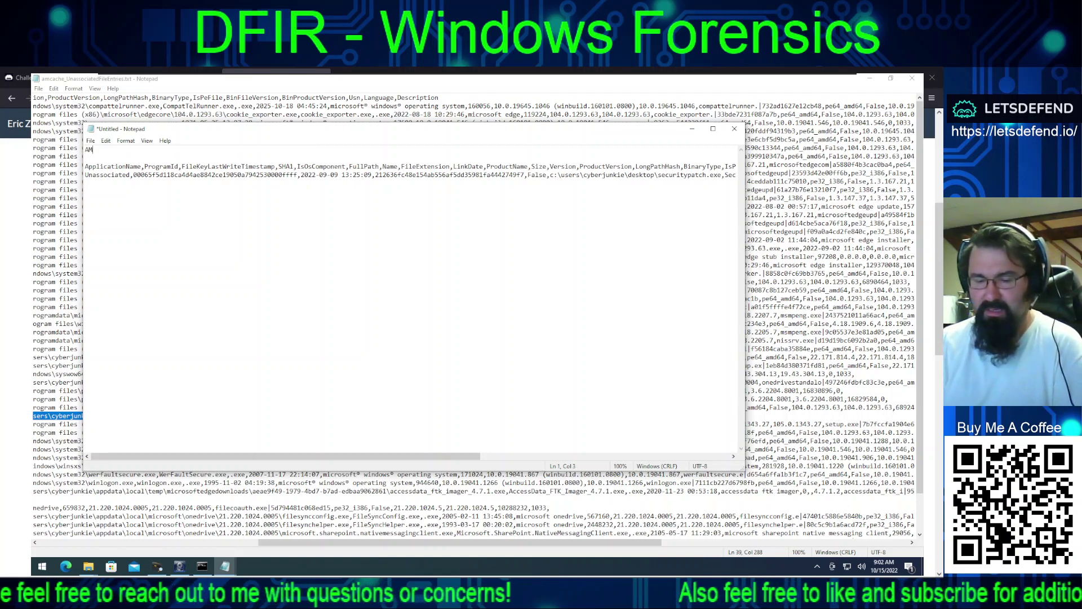
{"action": "type", "text": "Cache"}
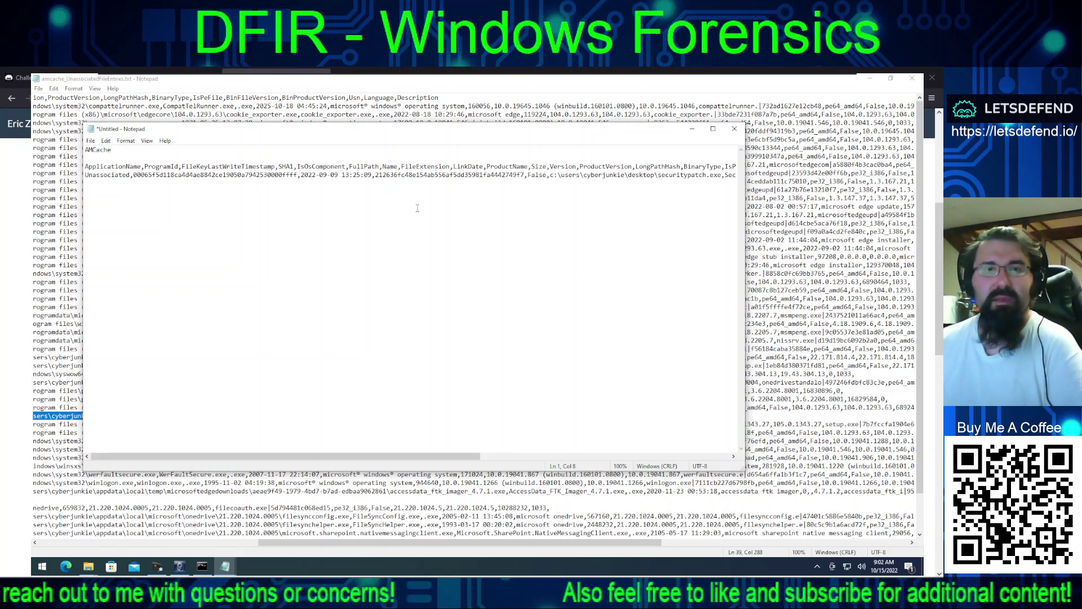
Step: Copy the SHA1 hash of securitypatch.exe from the entry in the notes
{"action": "left_click_drag", "start_coordinate": [523, 175], "coordinate": [446, 175]}
{"action": "left_click", "coordinate": [391, 175]}
{"action": "left_click_drag", "start_coordinate": [512, 168], "coordinate": [524, 171]}
{"action": "key", "text": "ctrl+c"}
{"action": "right_click", "coordinate": [380, 174]}
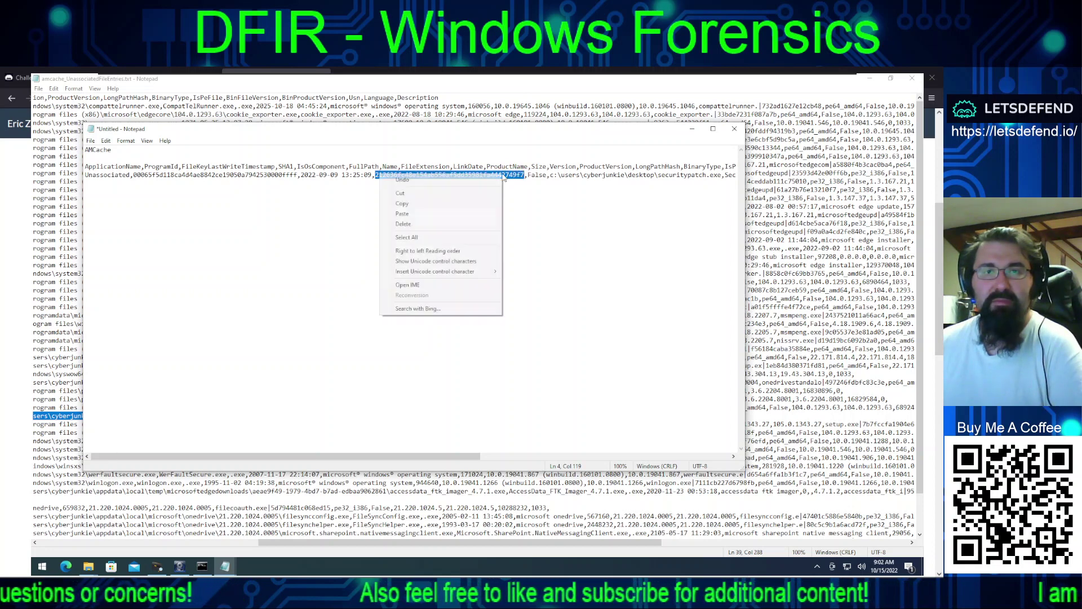
{"action": "left_click", "coordinate": [484, 204]}
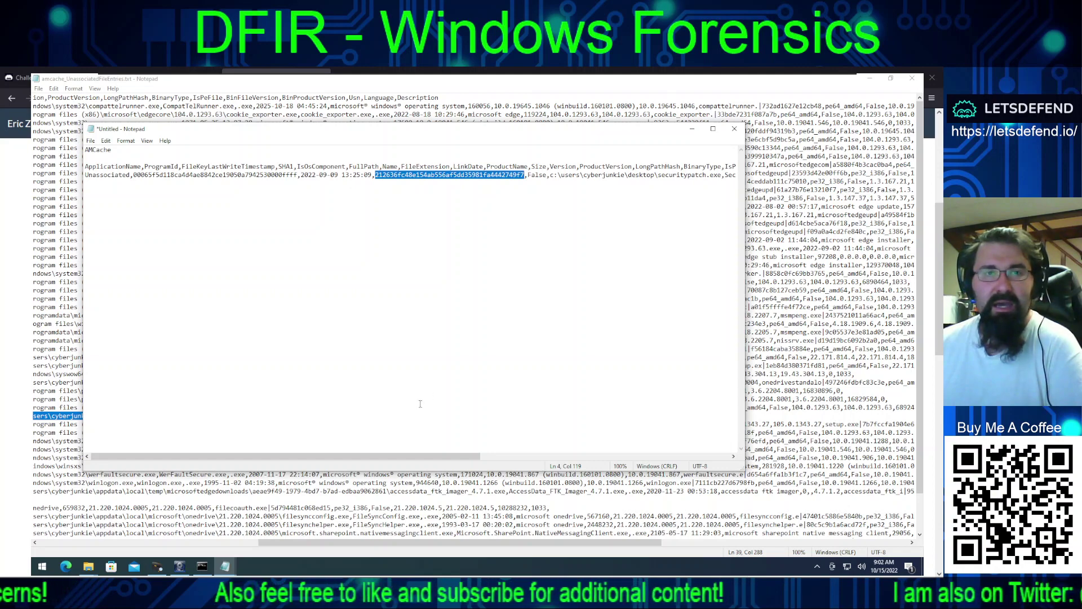
Step: Examine the securitypatch.exe entry and the entries around it in amcache_UnassociatedFileEntries.txt
{"action": "left_click", "coordinate": [478, 512]}
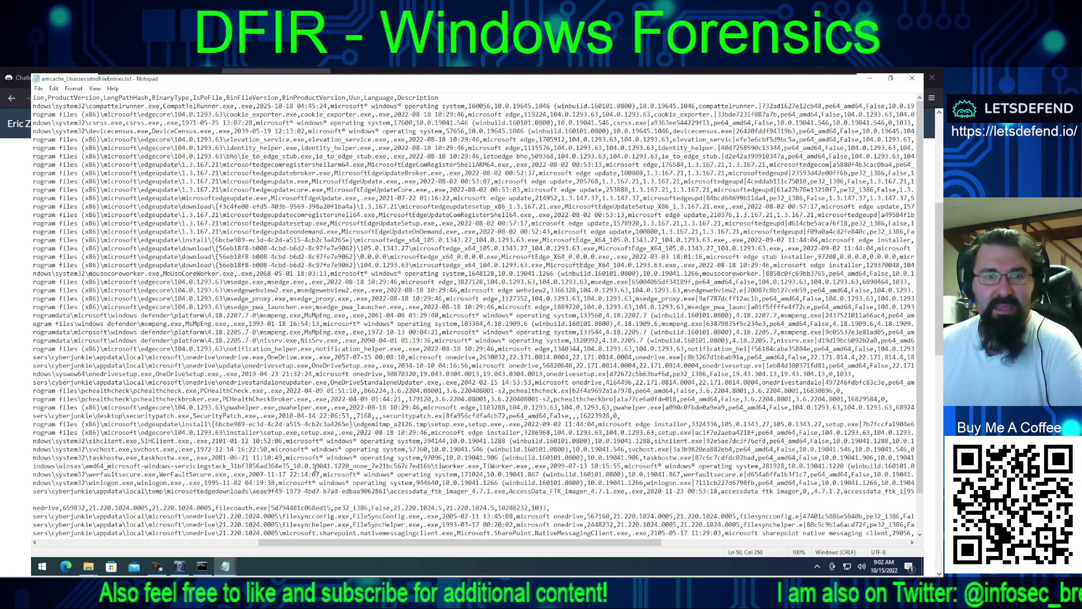
{"action": "scroll", "coordinate": [316, 482], "scroll_direction": "left", "scroll_amount": 10}
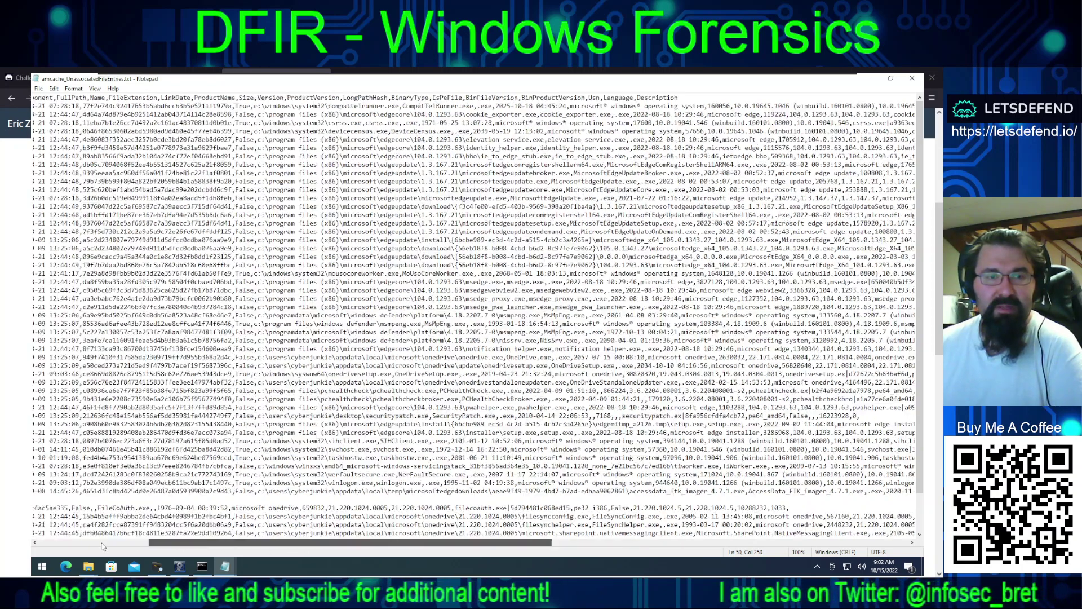
{"action": "scroll", "coordinate": [309, 486], "scroll_direction": "down", "scroll_amount": 2}
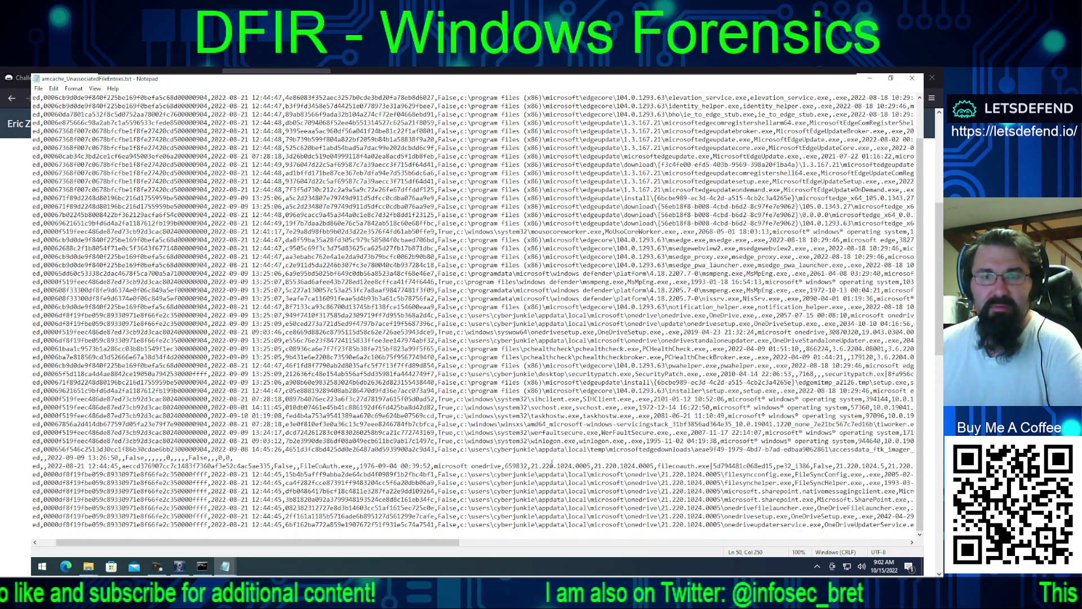
{"action": "double_click", "coordinate": [564, 408]}
{"action": "left_click_drag", "start_coordinate": [563, 408], "coordinate": [566, 399]}
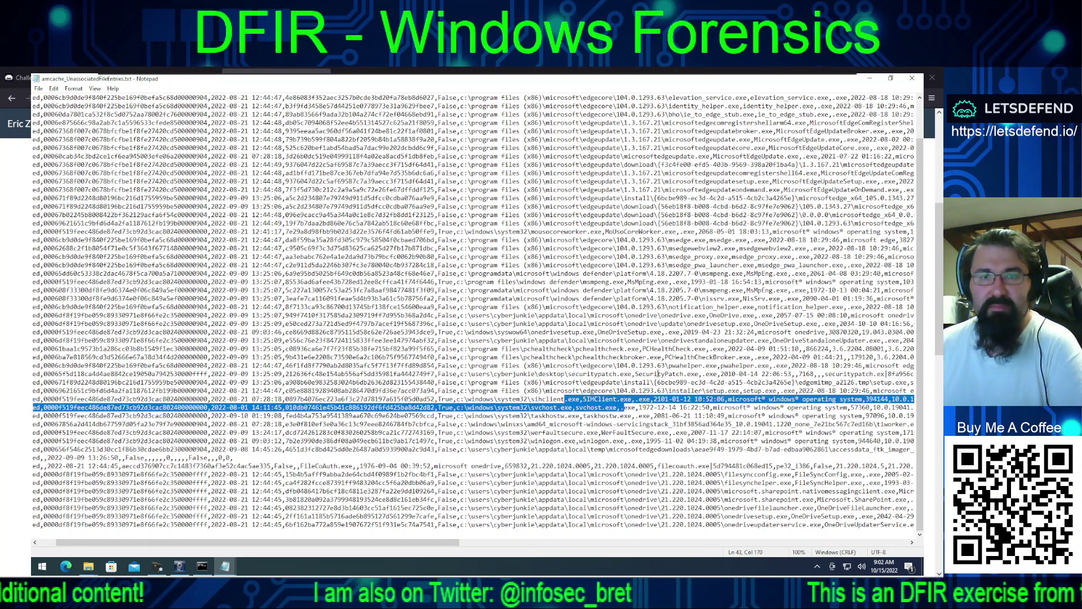
{"action": "left_click_drag", "start_coordinate": [659, 374], "coordinate": [197, 376]}
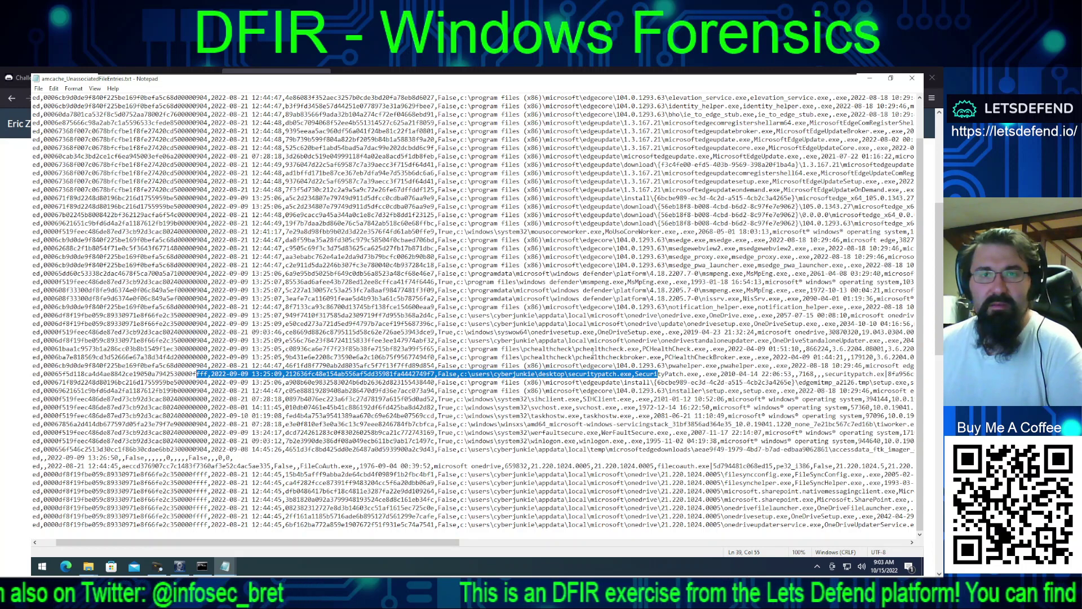
{"action": "scroll", "coordinate": [588, 348], "scroll_direction": "up", "scroll_amount": 1}
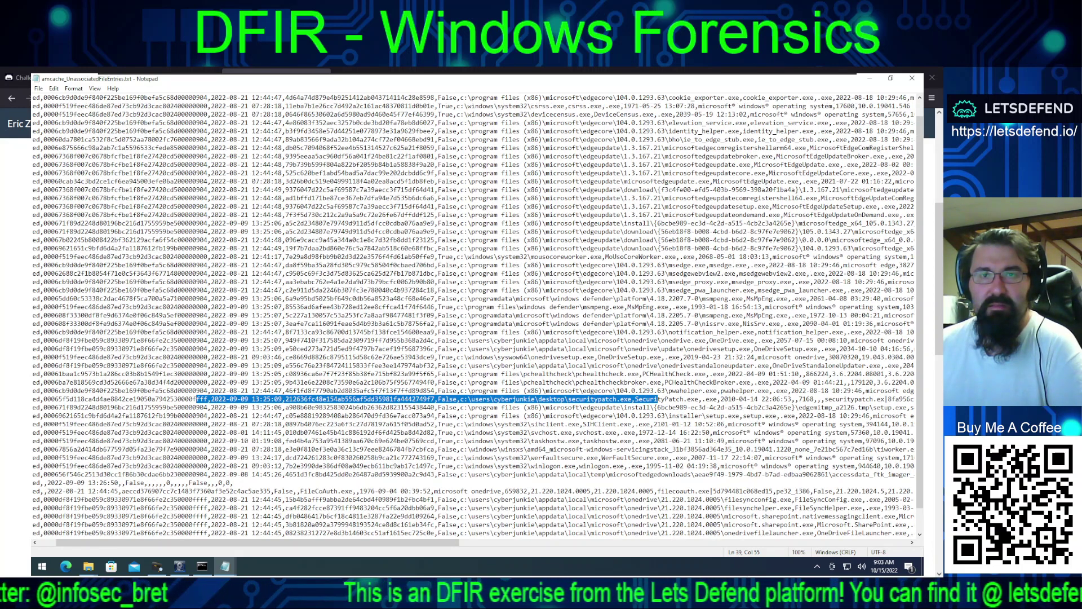
{"action": "scroll", "coordinate": [650, 275], "scroll_direction": "up", "scroll_amount": 1}
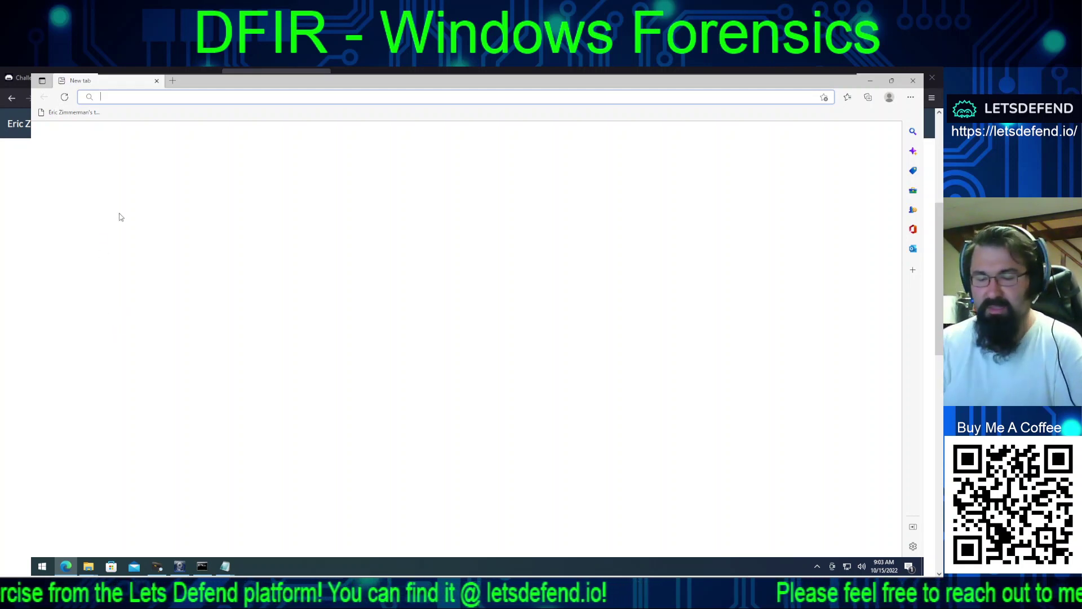
Step: Switch to Edge, open virustotal.com and search it for the copied SHA1 hash of securitypatch.exe
{"action": "type", "text": "virustota"}
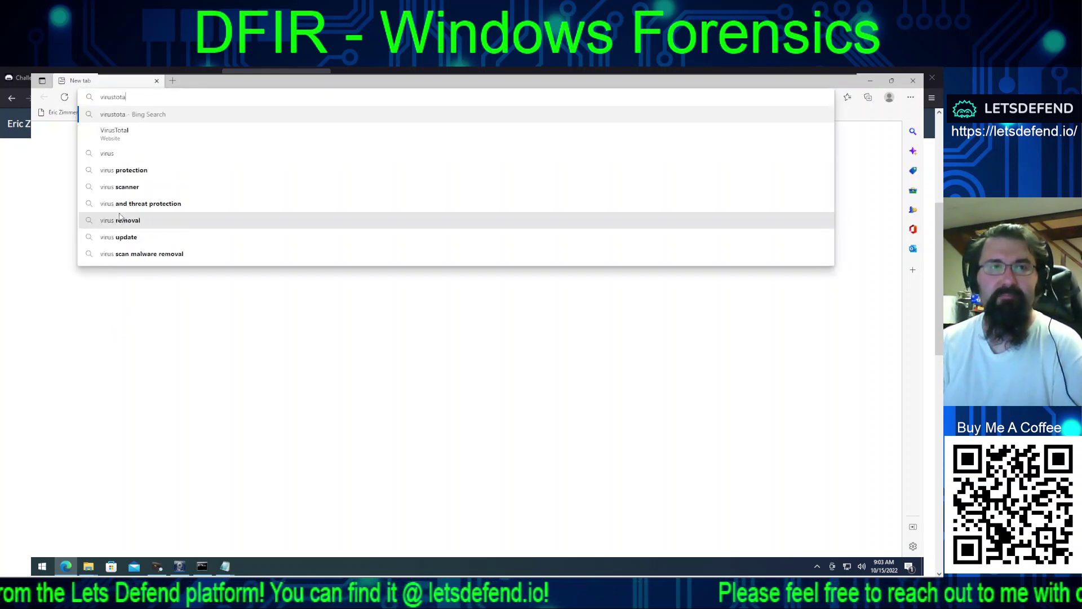
{"action": "type", "text": "l.com"}
{"action": "key", "text": "Return"}
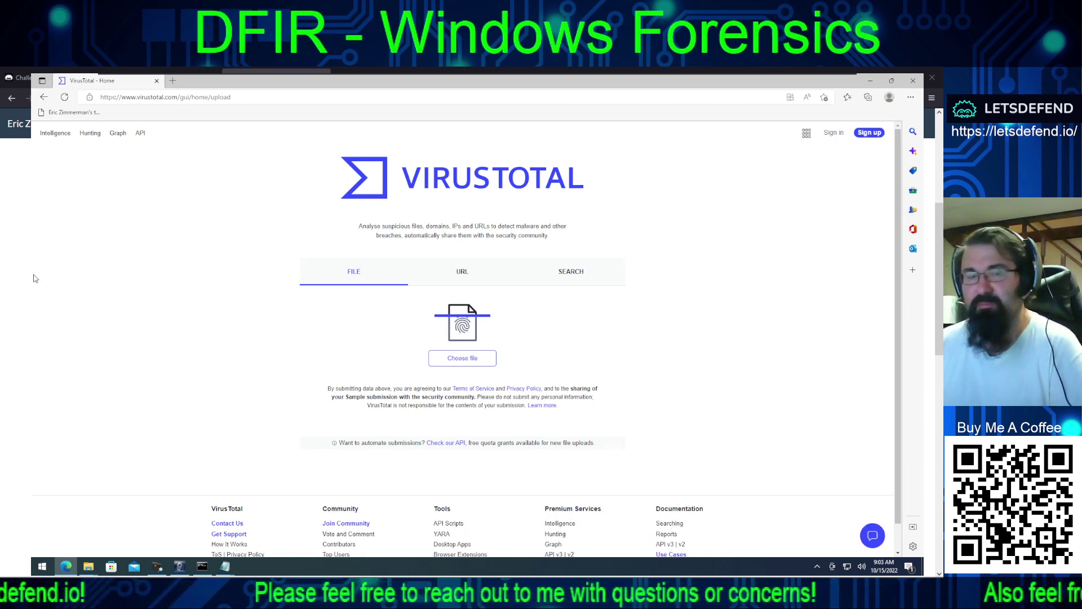
{"action": "left_click", "coordinate": [552, 274]}
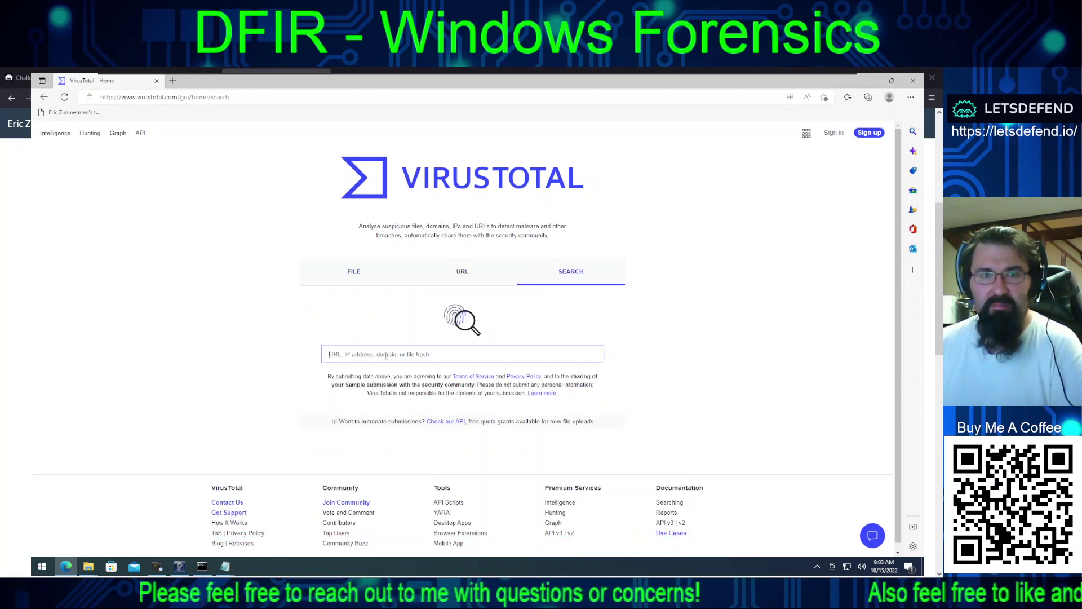
{"action": "key", "text": "ctrl+v"}
{"action": "key", "text": "Return"}
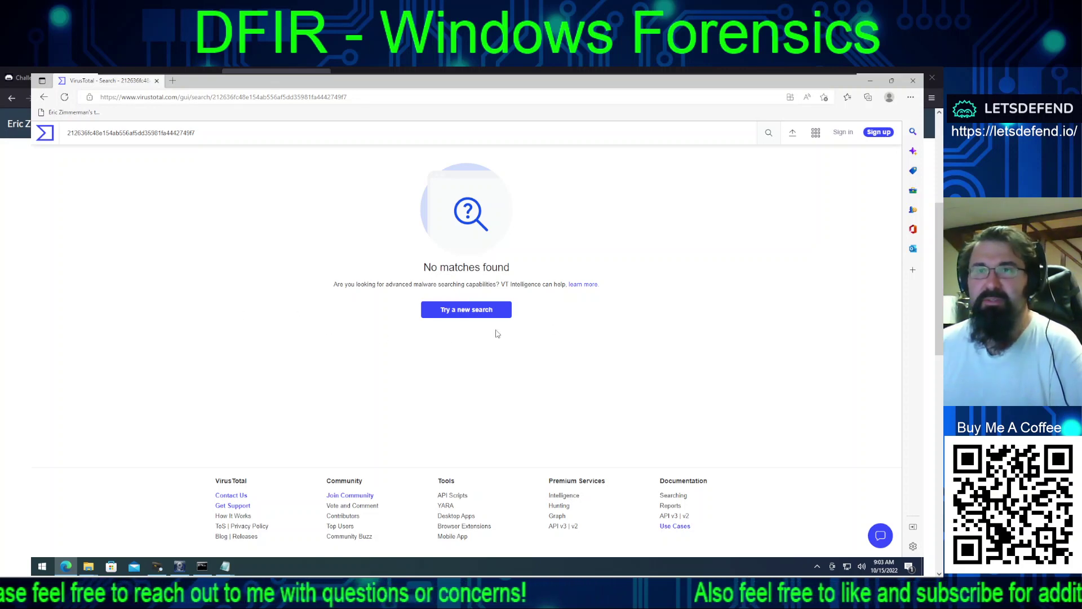
{"action": "left_click", "coordinate": [871, 82]}
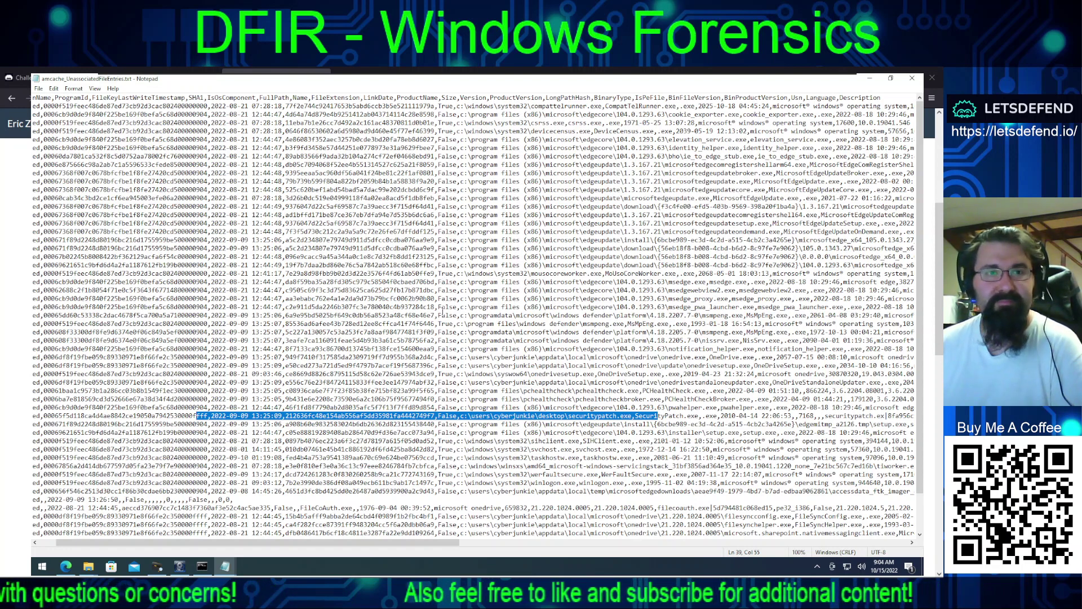
Step: Copy the file name SecurityPatch.exe from its entry in amcache_UnassociatedFileEntries.txt
{"action": "left_click_drag", "start_coordinate": [181, 543], "coordinate": [164, 545]}
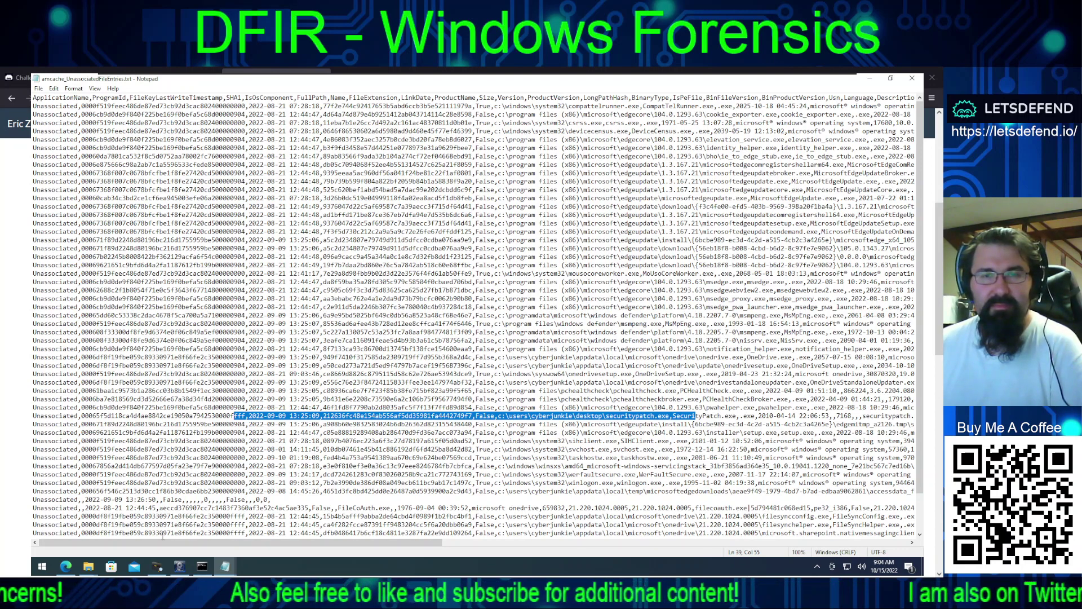
{"action": "left_click", "coordinate": [534, 432]}
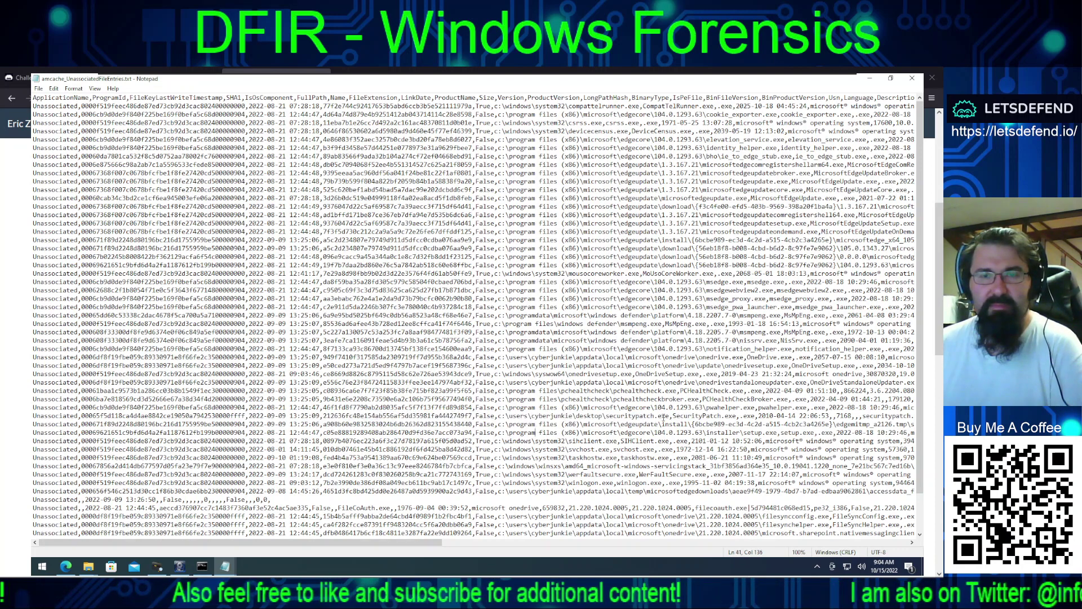
{"action": "left_click_drag", "start_coordinate": [671, 416], "coordinate": [738, 417]}
{"action": "key", "text": "ctrl+c"}
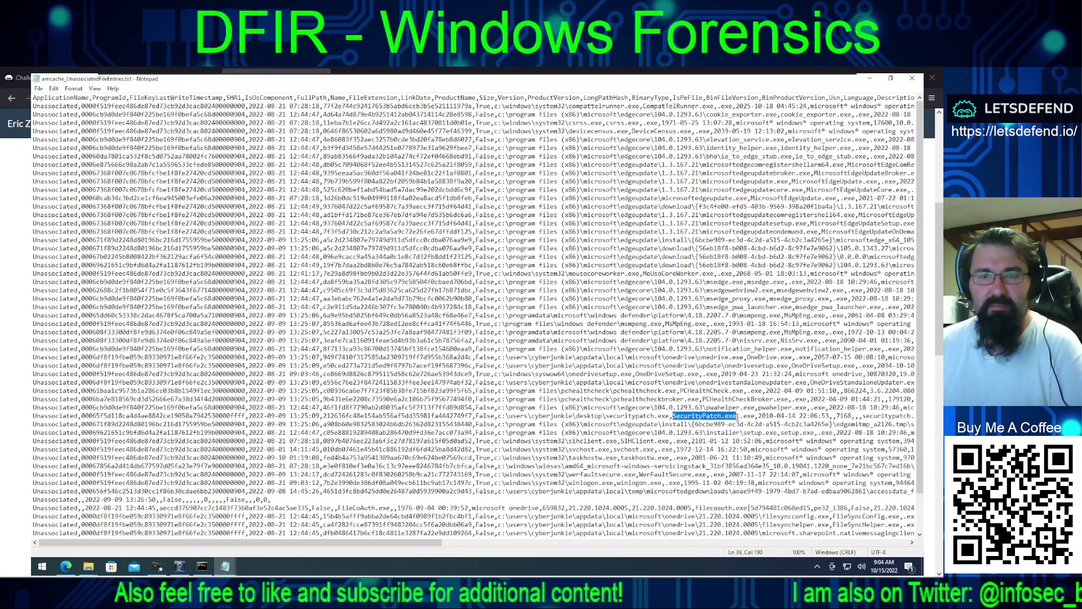
Step: Search the parsed prefetch output in the other Notepad document for SecurityPatch.exe
{"action": "left_click", "coordinate": [226, 567]}
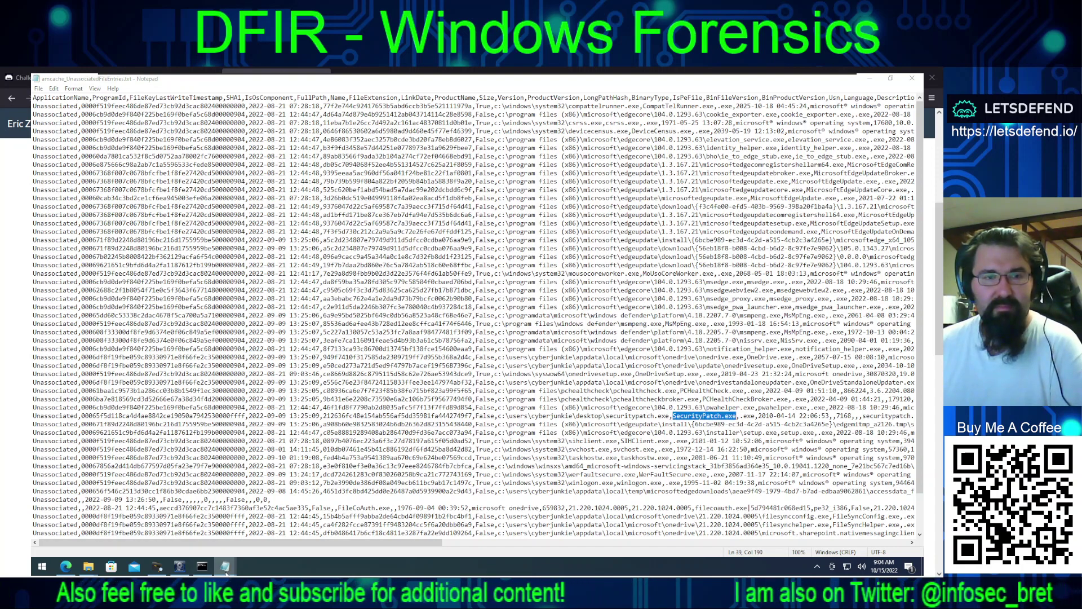
{"action": "left_click", "coordinate": [124, 527]}
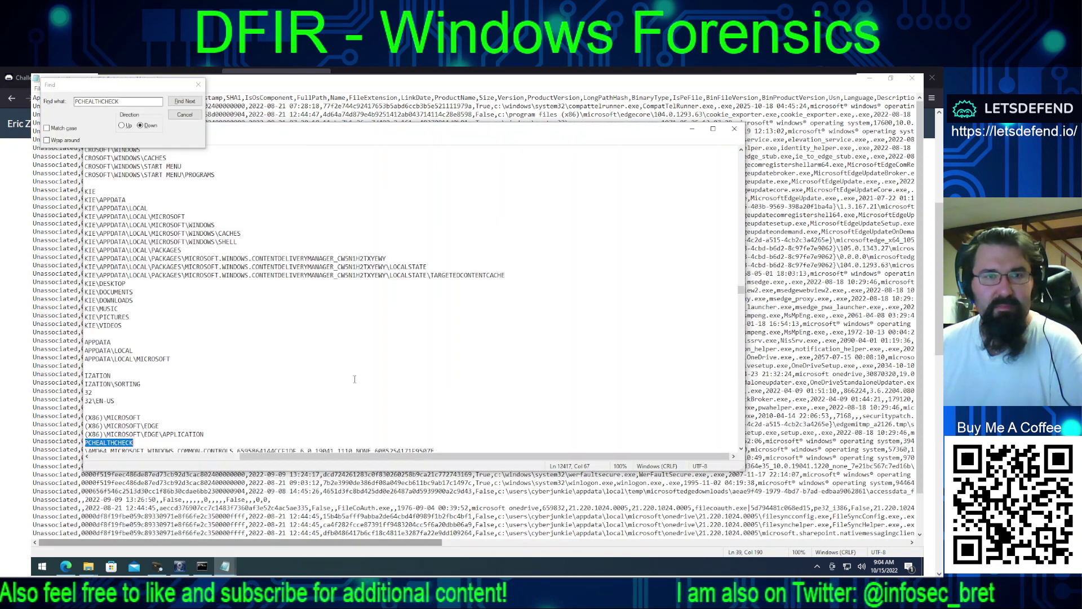
{"action": "double_click", "coordinate": [146, 102]}
{"action": "key", "text": "ctrl+v"}
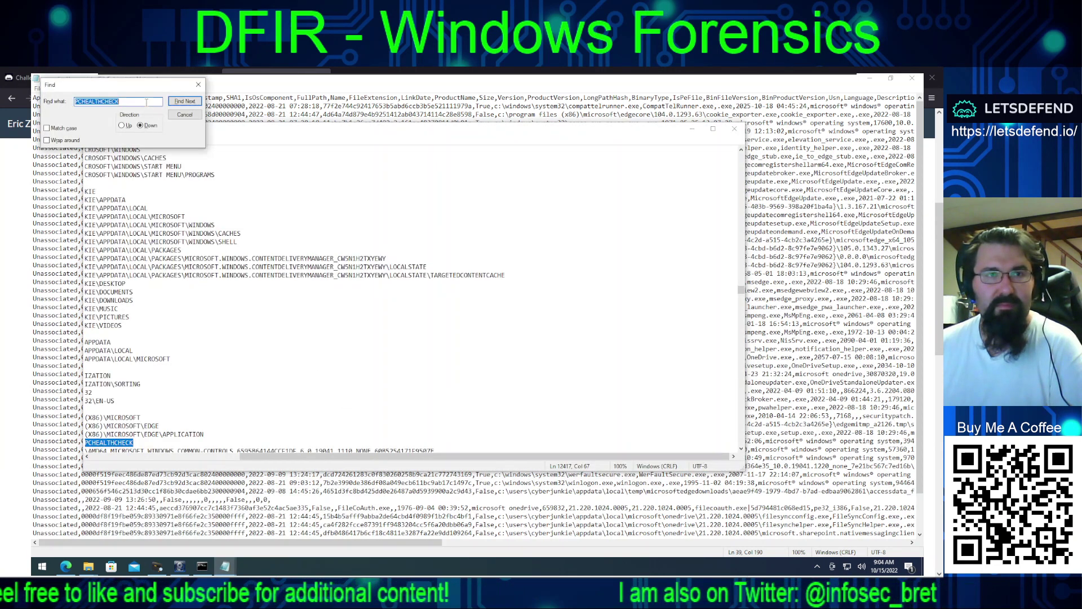
{"action": "left_click", "coordinate": [185, 102]}
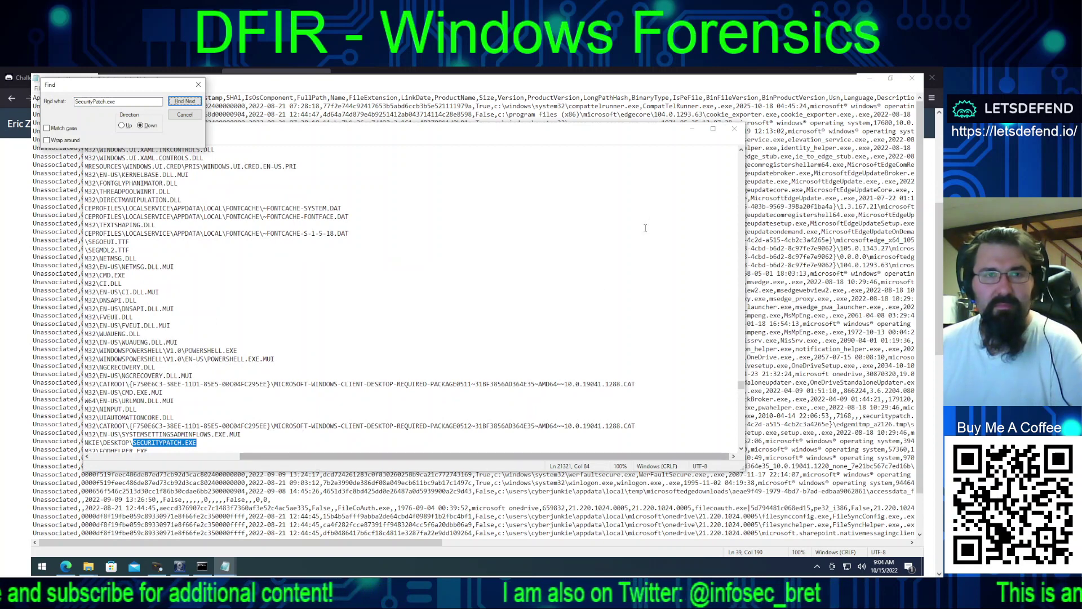
Step: Maximize the prefetch output and trace the SECURITYPATCH.EXE reference back to the header of the prefetch record containing it
{"action": "left_click", "coordinate": [713, 131]}
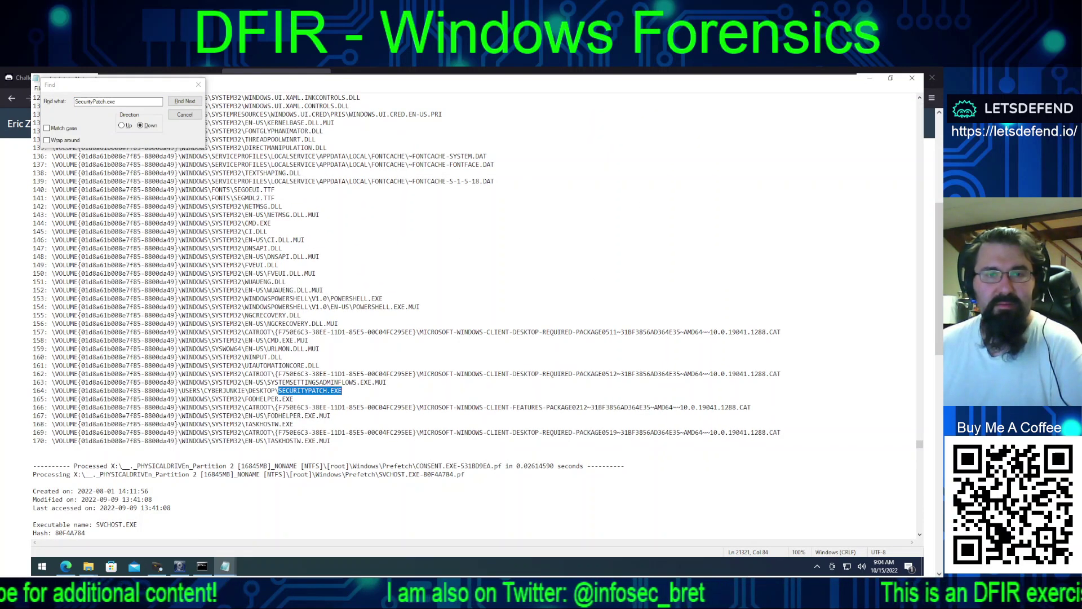
{"action": "scroll", "coordinate": [135, 376], "scroll_direction": "up", "scroll_amount": 16}
{"action": "scroll", "coordinate": [245, 374], "scroll_direction": "up", "scroll_amount": 20}
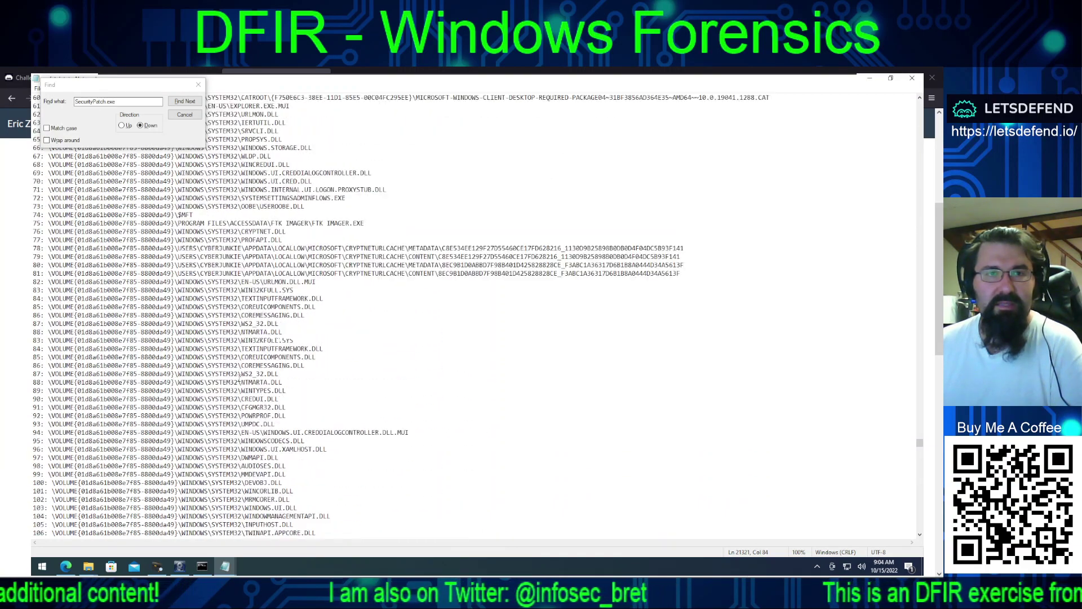
{"action": "scroll", "coordinate": [239, 376], "scroll_direction": "up", "scroll_amount": 5}
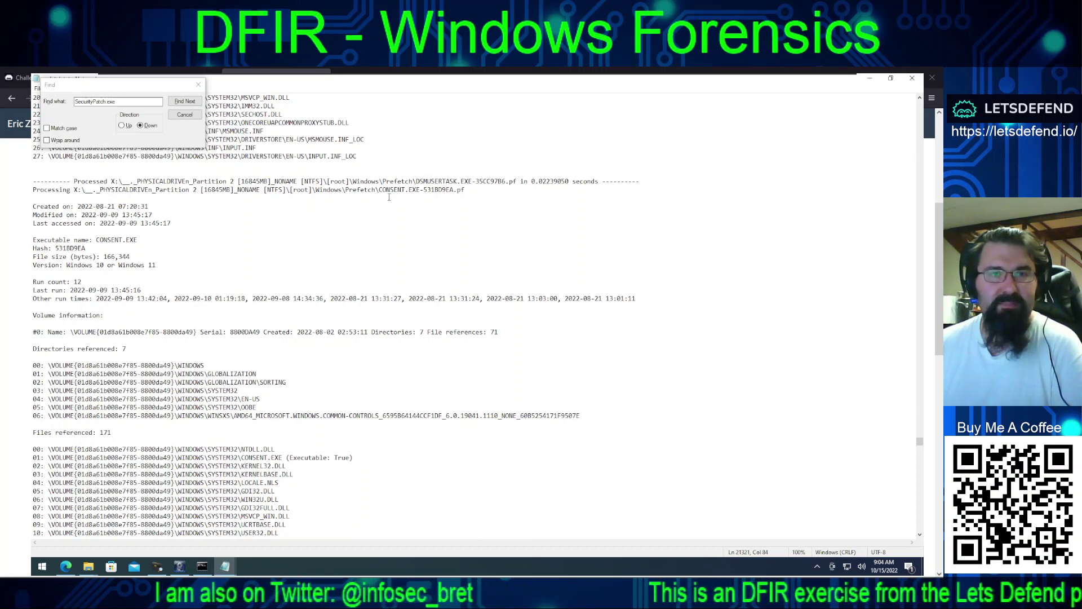
Step: Repeat the SecurityPatch.exe search from the beginning of the prefetch output
{"action": "key", "text": "Return"}
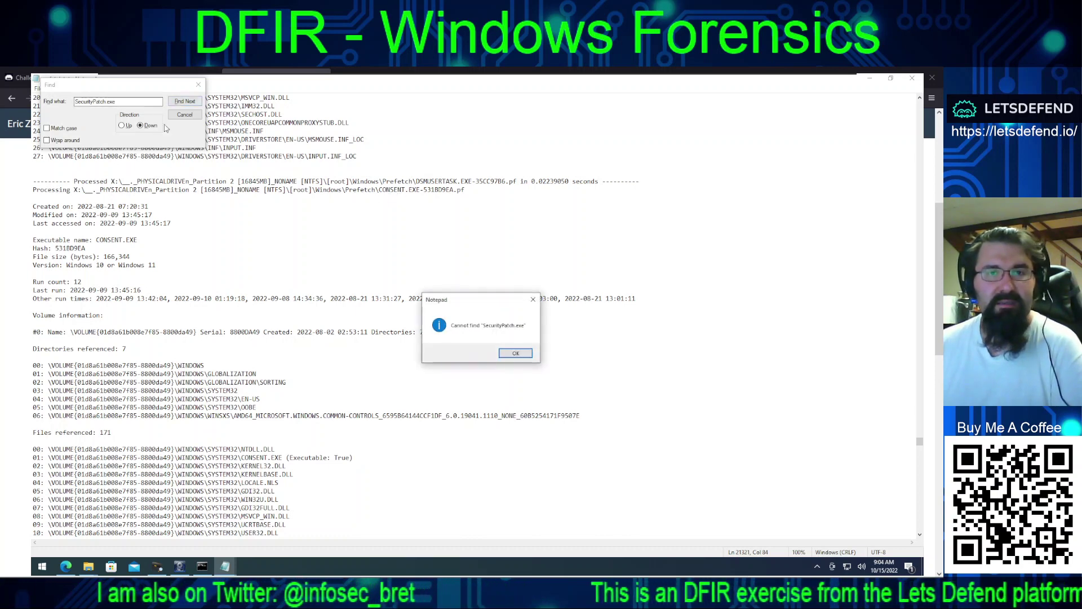
{"action": "left_click", "coordinate": [513, 353]}
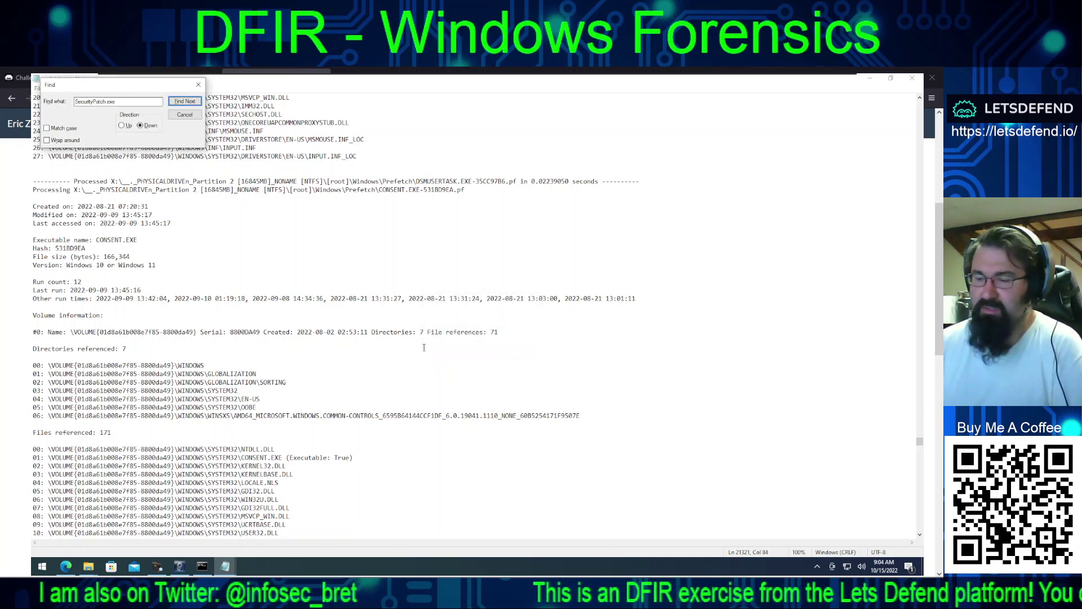
{"action": "left_click", "coordinate": [217, 240]}
{"action": "key", "text": "ctrl+Home"}
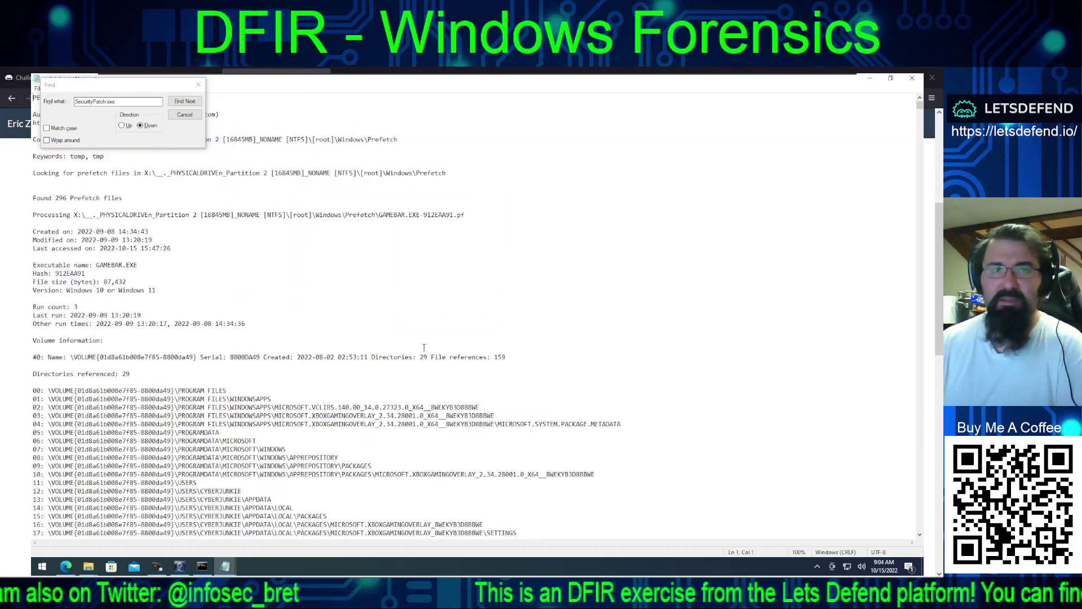
{"action": "left_click", "coordinate": [185, 101]}
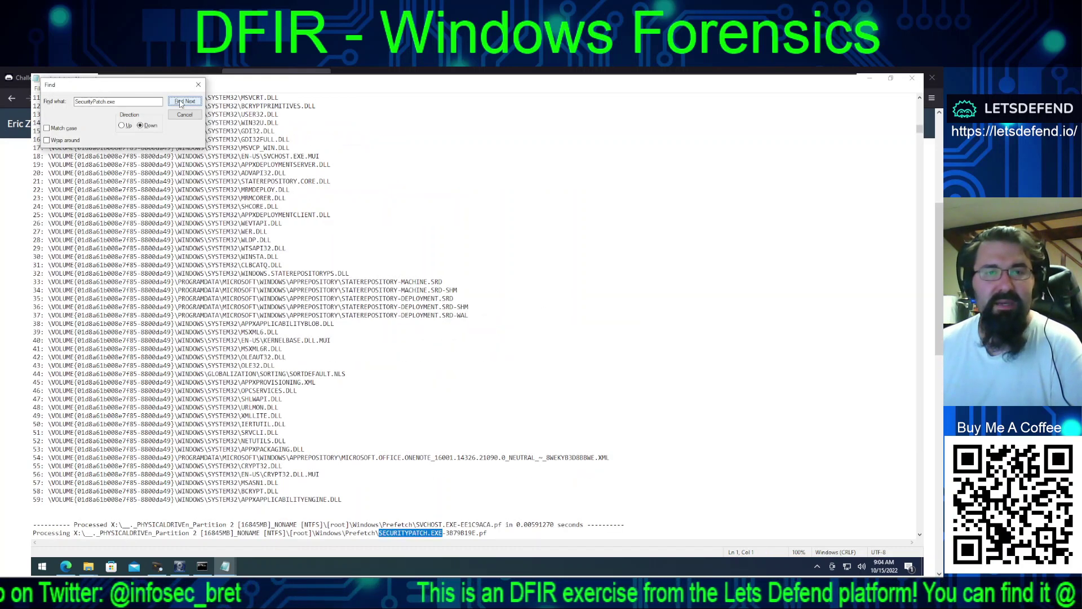
Step: Examine the SECURITYPATCH.EXE prefetch record's run details and referenced files, then the CHXSMARTSCREEN.EXE record that follows it
{"action": "scroll", "coordinate": [463, 483], "scroll_direction": "down", "scroll_amount": 13}
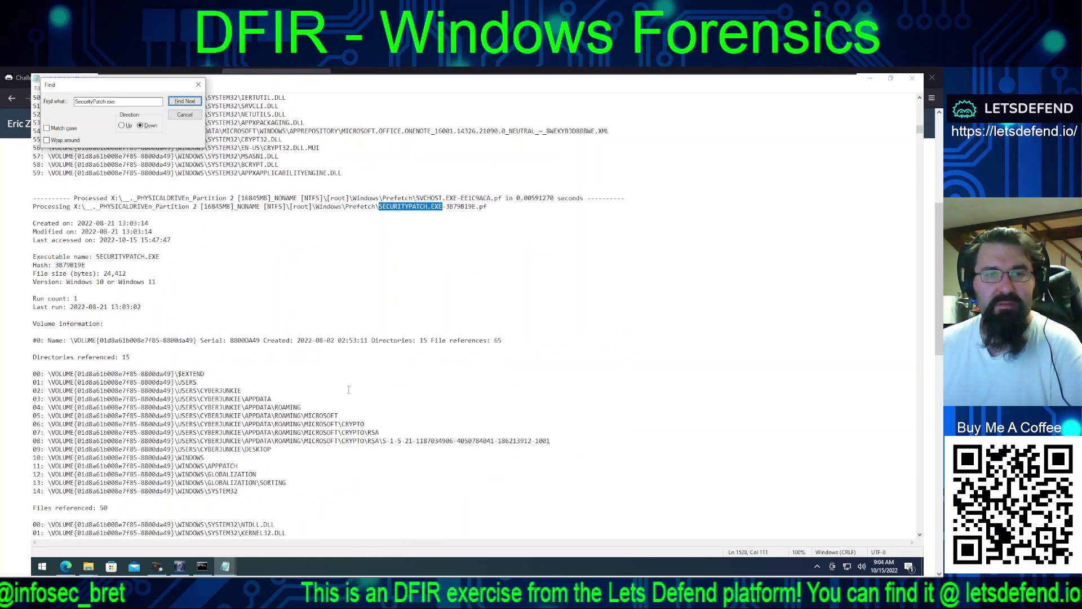
{"action": "scroll", "coordinate": [419, 397], "scroll_direction": "down", "scroll_amount": 11}
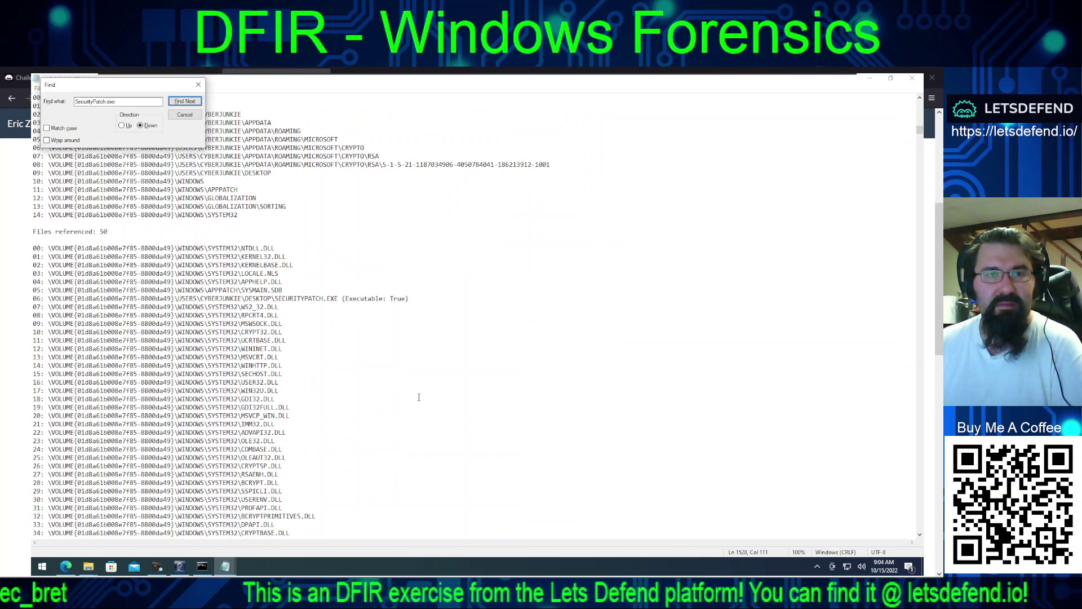
{"action": "scroll", "coordinate": [252, 306], "scroll_direction": "down", "scroll_amount": 12}
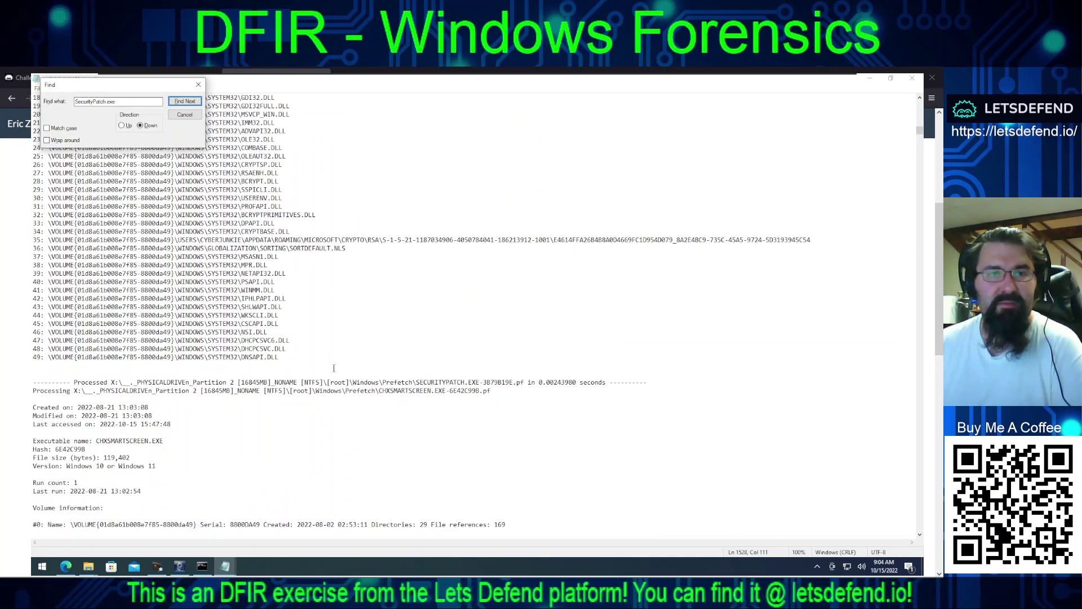
{"action": "scroll", "coordinate": [328, 368], "scroll_direction": "down", "scroll_amount": 4}
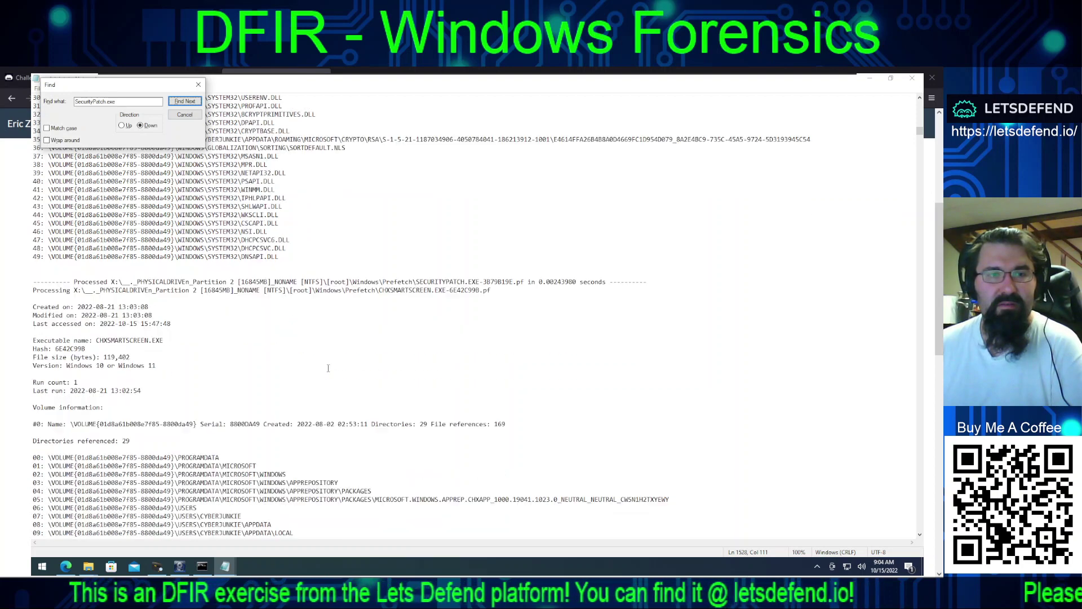
{"action": "scroll", "coordinate": [328, 368], "scroll_direction": "down", "scroll_amount": 3}
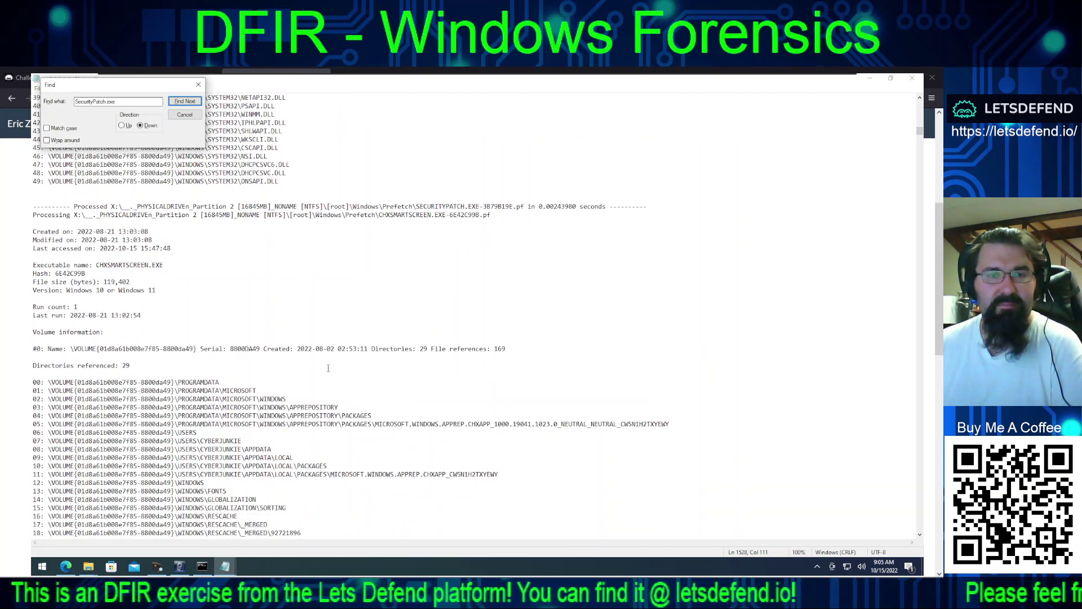
{"action": "scroll", "coordinate": [328, 368], "scroll_direction": "down", "scroll_amount": 7}
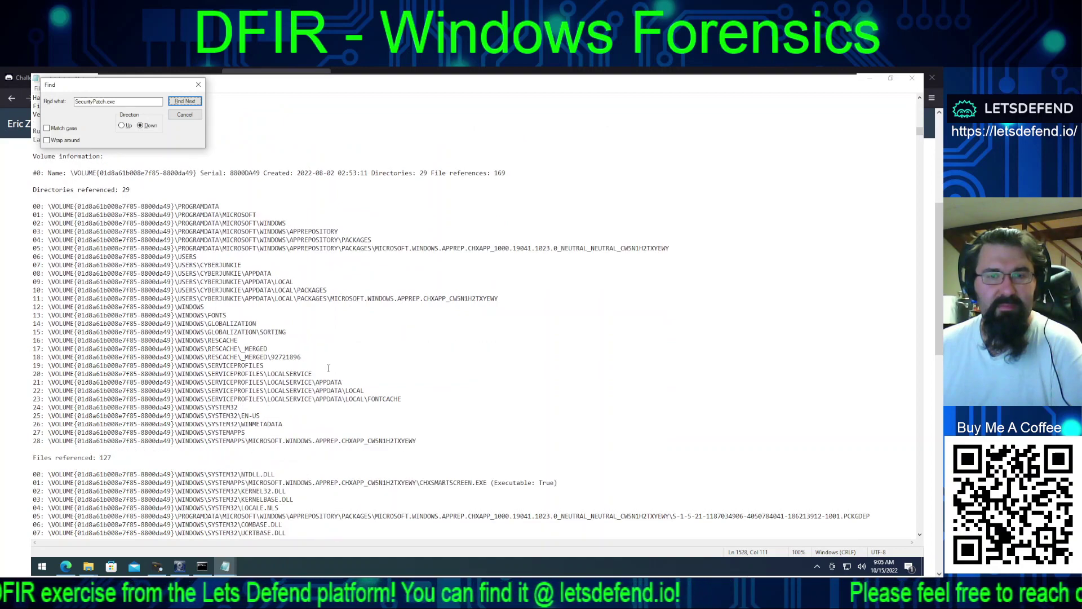
{"action": "scroll", "coordinate": [328, 368], "scroll_direction": "down", "scroll_amount": 10}
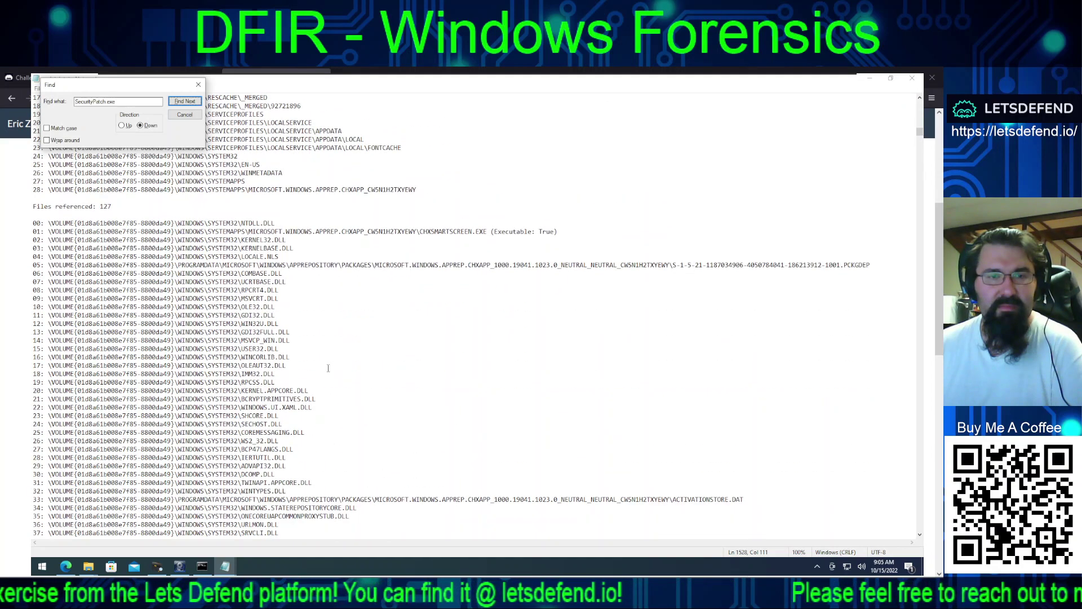
{"action": "scroll", "coordinate": [328, 368], "scroll_direction": "down", "scroll_amount": 16}
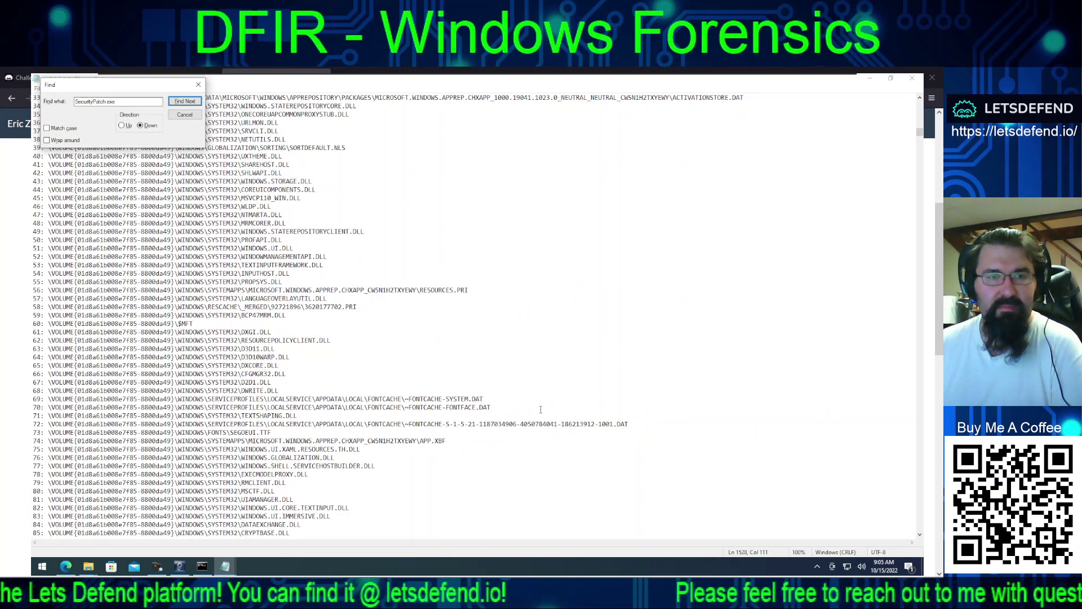
{"action": "scroll", "coordinate": [541, 409], "scroll_direction": "down", "scroll_amount": 16}
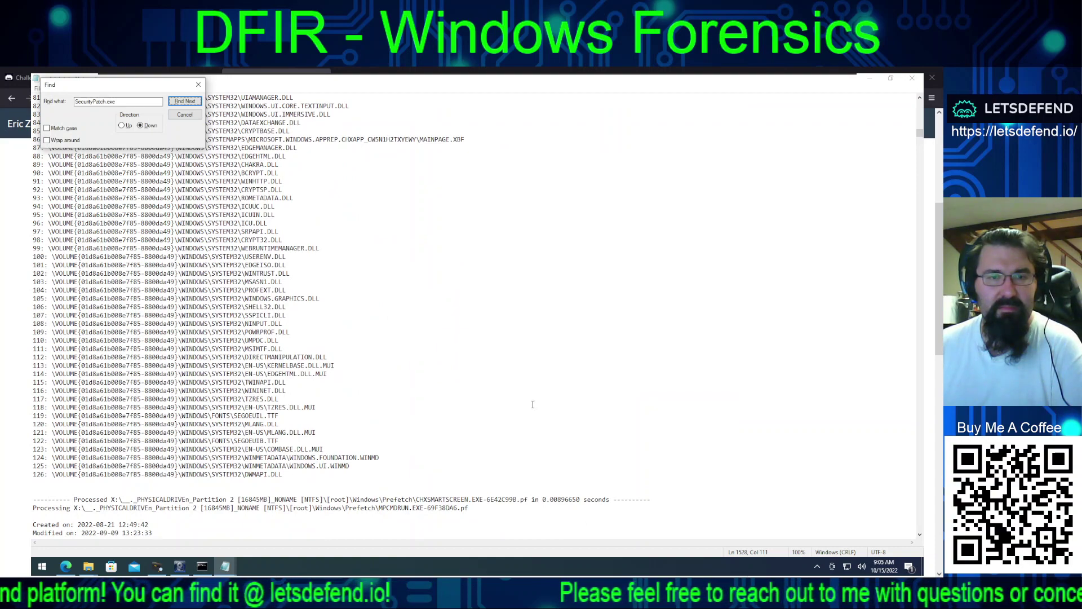
Step: Check the MPCMDRUN.EXE and SVCHOST.EXE prefetch records that follow, then return to the SECURITYPATCH.EXE record by continuing the SecurityPatch.exe search
{"action": "scroll", "coordinate": [532, 404], "scroll_direction": "down", "scroll_amount": 19}
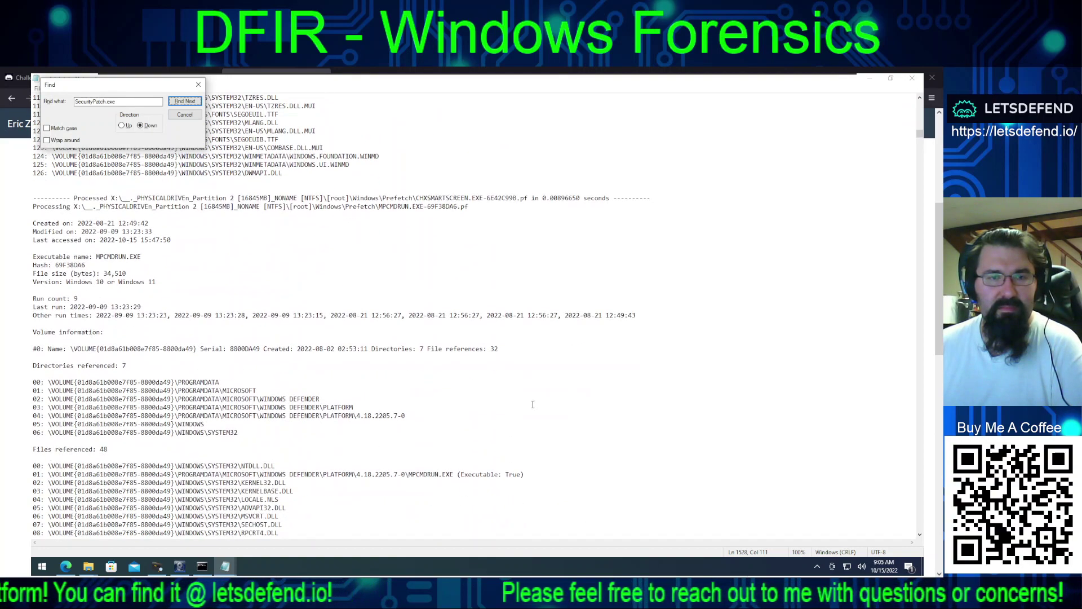
{"action": "scroll", "coordinate": [532, 404], "scroll_direction": "down", "scroll_amount": 12}
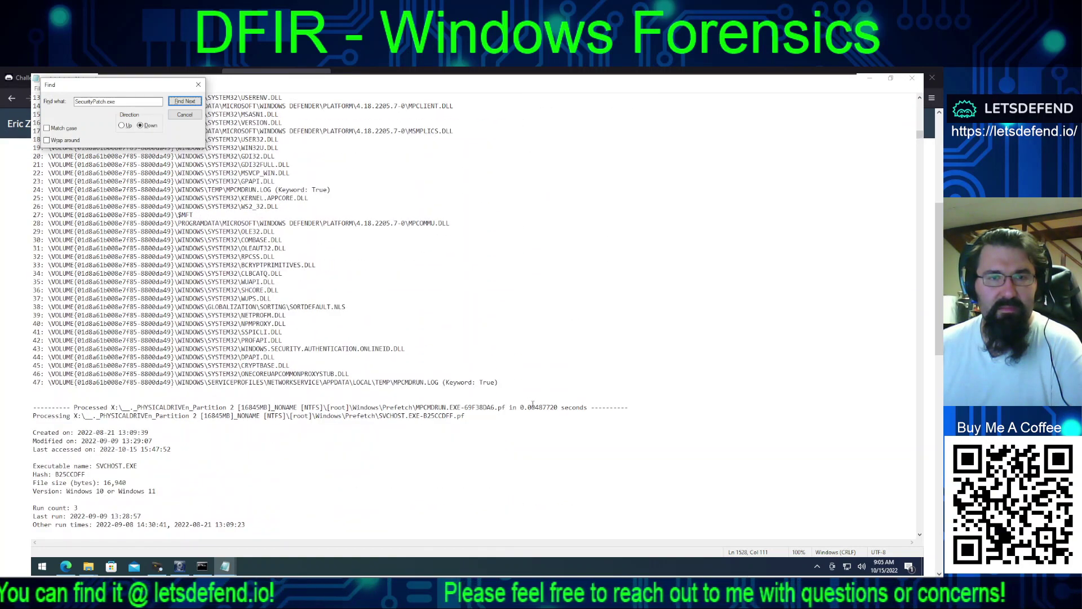
{"action": "scroll", "coordinate": [519, 413], "scroll_direction": "down", "scroll_amount": 12}
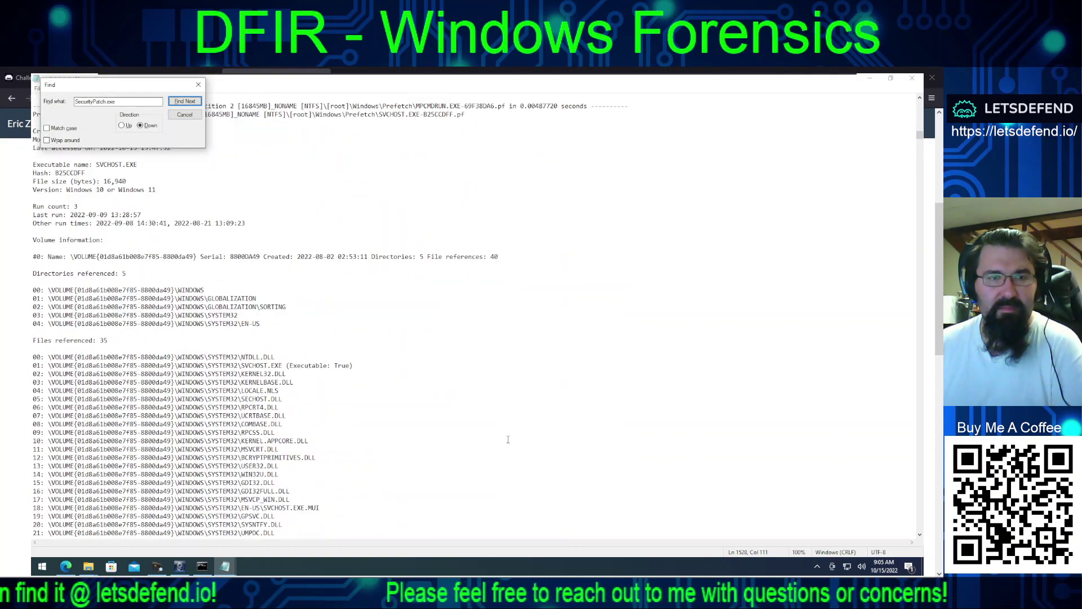
{"action": "left_click", "coordinate": [187, 102]}
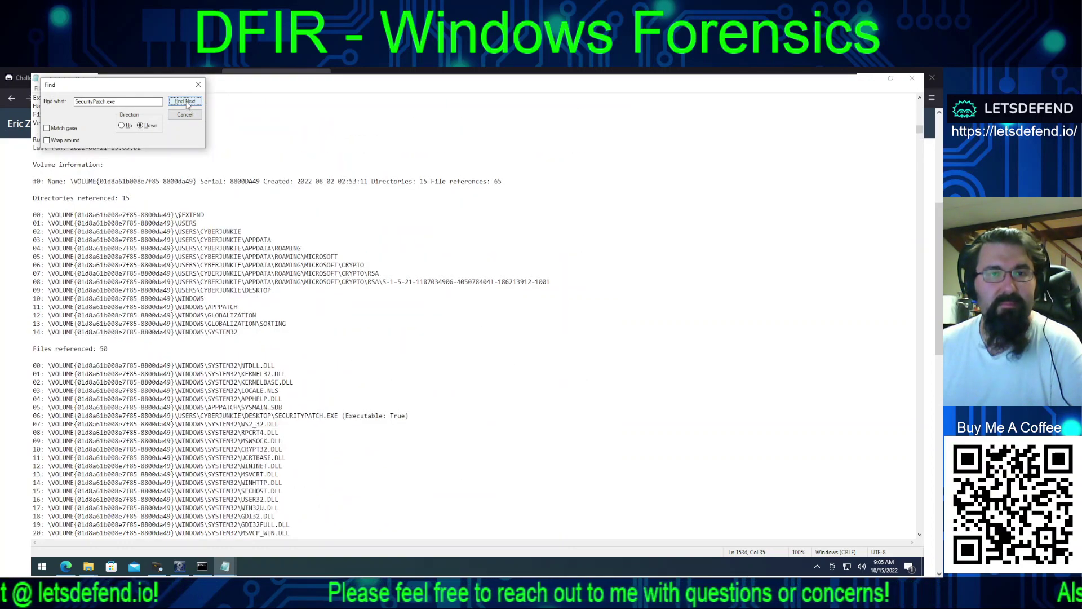
{"action": "left_click", "coordinate": [186, 102]}
{"action": "scroll", "coordinate": [328, 218], "scroll_direction": "up", "scroll_amount": 3}
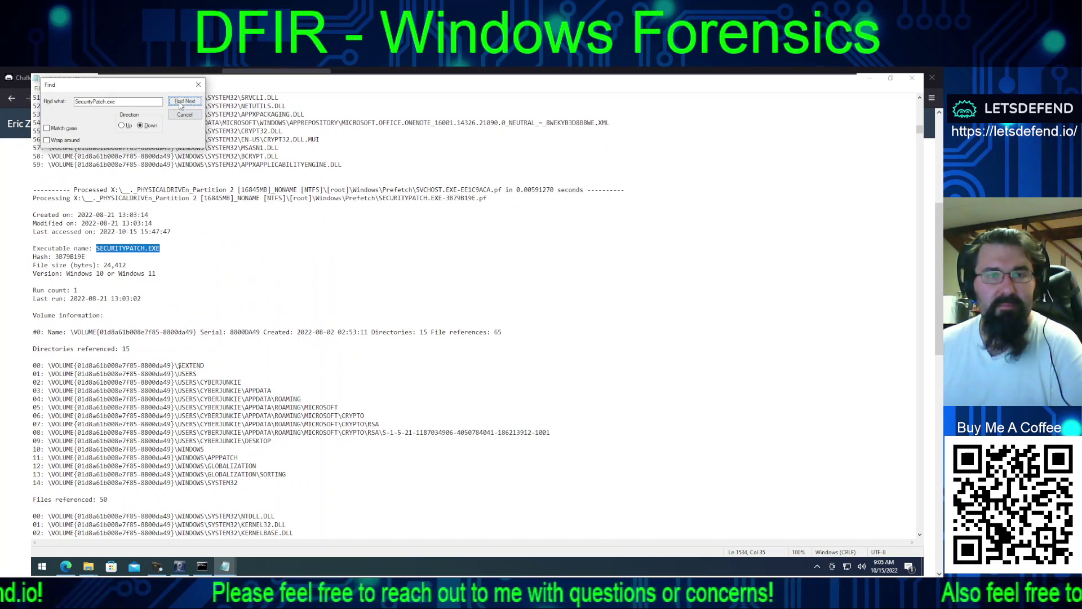
Step: Examine the directories and files referenced in the SECURITYPATCH.EXE prefetch record, down to the start of the CHXSMARTSCREEN.EXE record
{"action": "scroll", "coordinate": [302, 340], "scroll_direction": "down", "scroll_amount": 7}
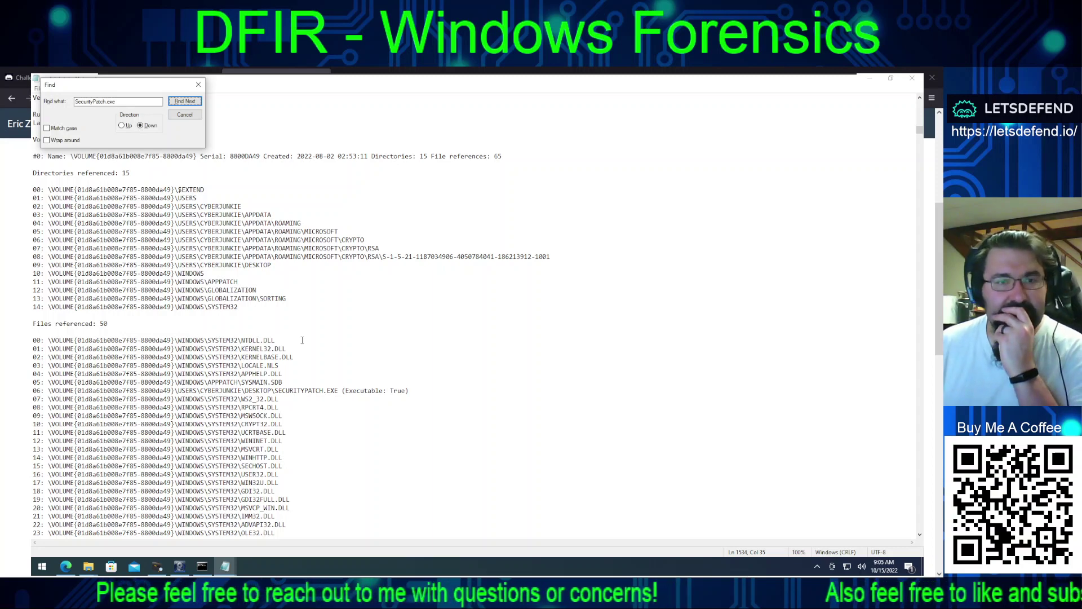
{"action": "scroll", "coordinate": [302, 340], "scroll_direction": "down", "scroll_amount": 4}
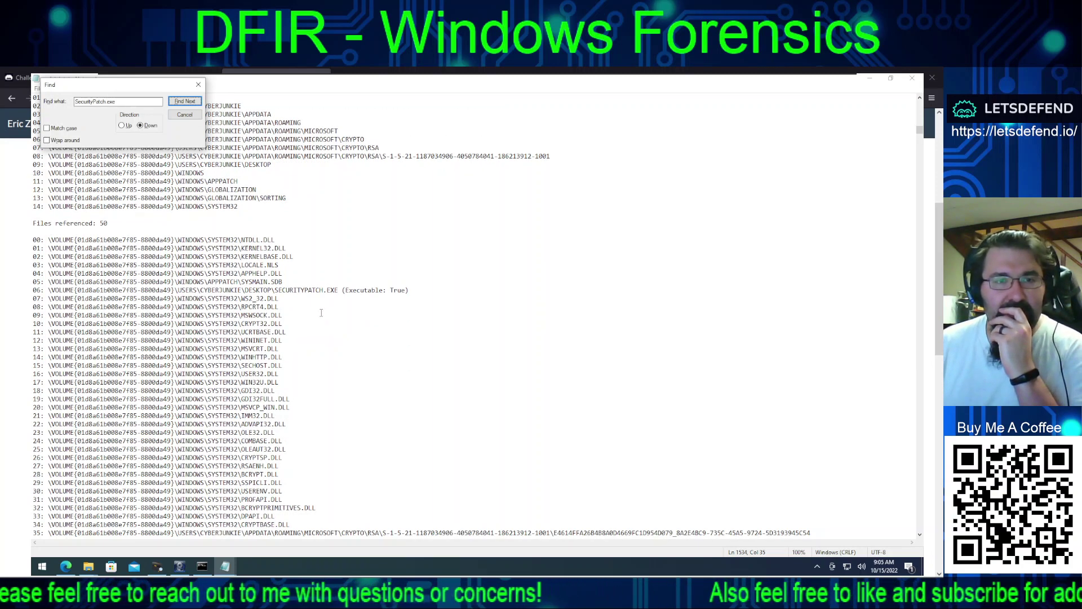
{"action": "scroll", "coordinate": [321, 312], "scroll_direction": "down", "scroll_amount": 4}
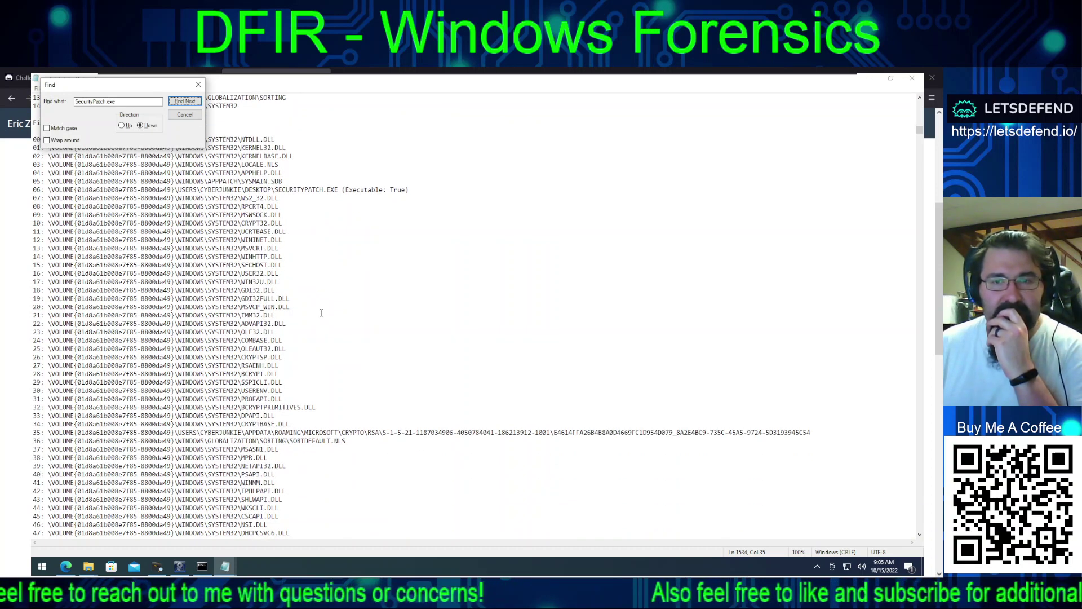
{"action": "scroll", "coordinate": [321, 313], "scroll_direction": "down", "scroll_amount": 4}
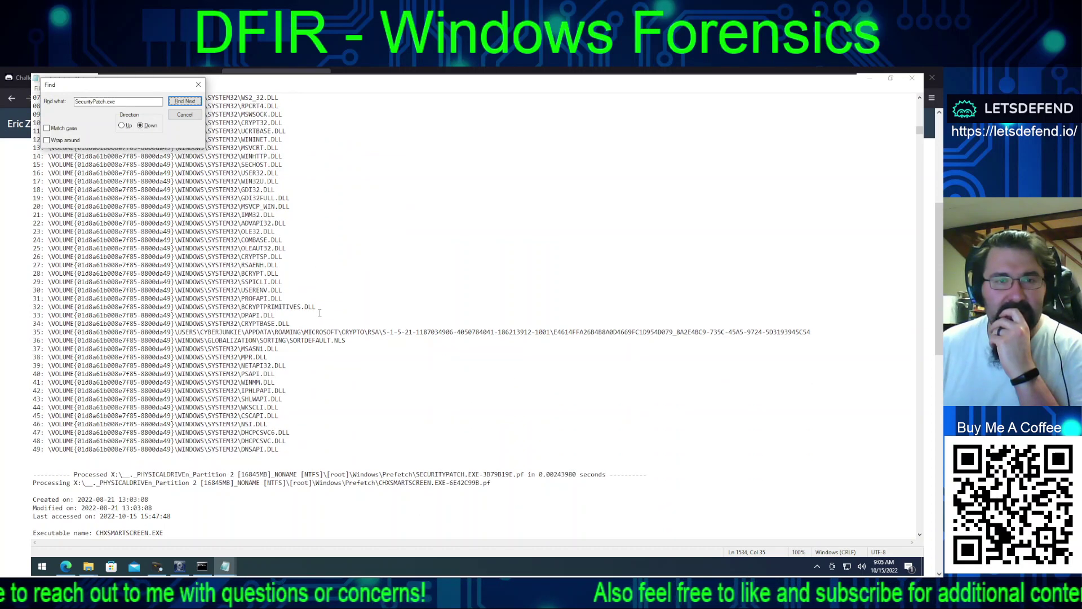
{"action": "scroll", "coordinate": [323, 333], "scroll_direction": "down", "scroll_amount": 10}
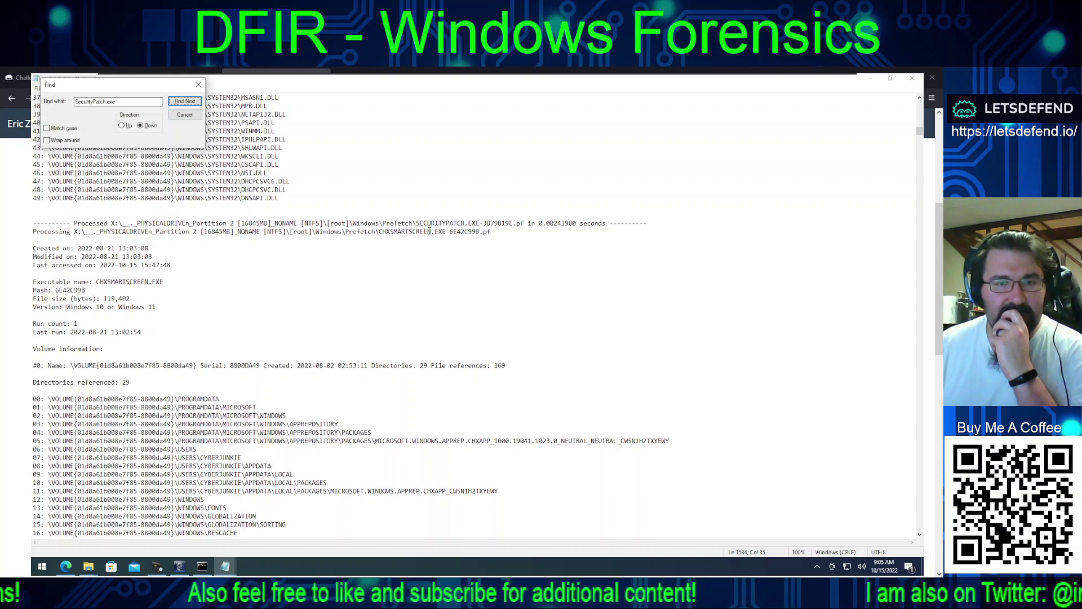
Step: Examine the directories and files referenced in the CHXSMARTSCREEN.EXE prefetch record, through to the MPCMDRUN.EXE record's run details
{"action": "scroll", "coordinate": [429, 231], "scroll_direction": "down", "scroll_amount": 10}
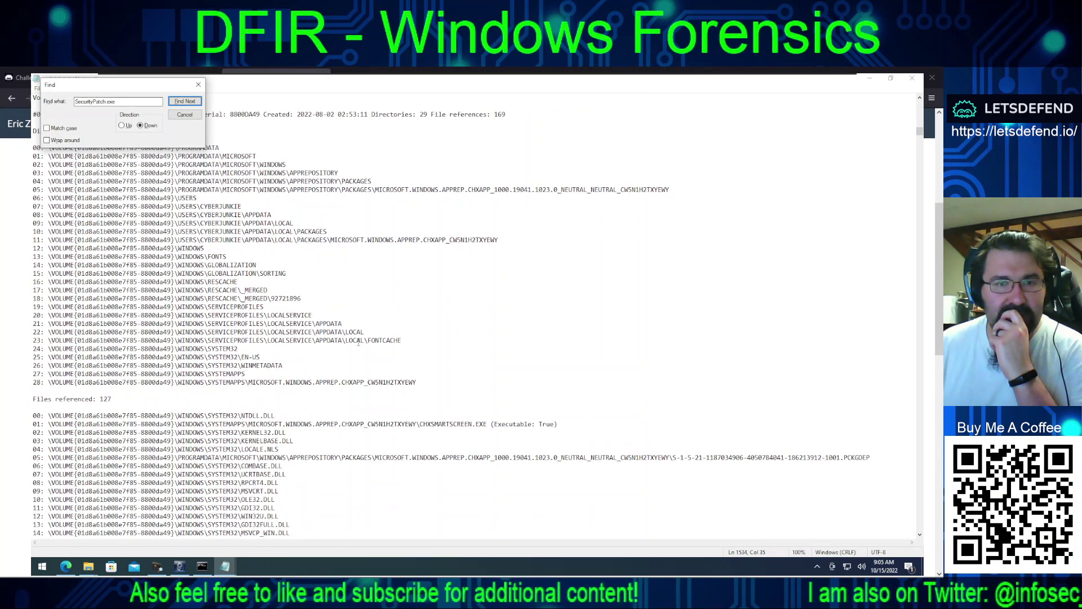
{"action": "scroll", "coordinate": [358, 342], "scroll_direction": "down", "scroll_amount": 6}
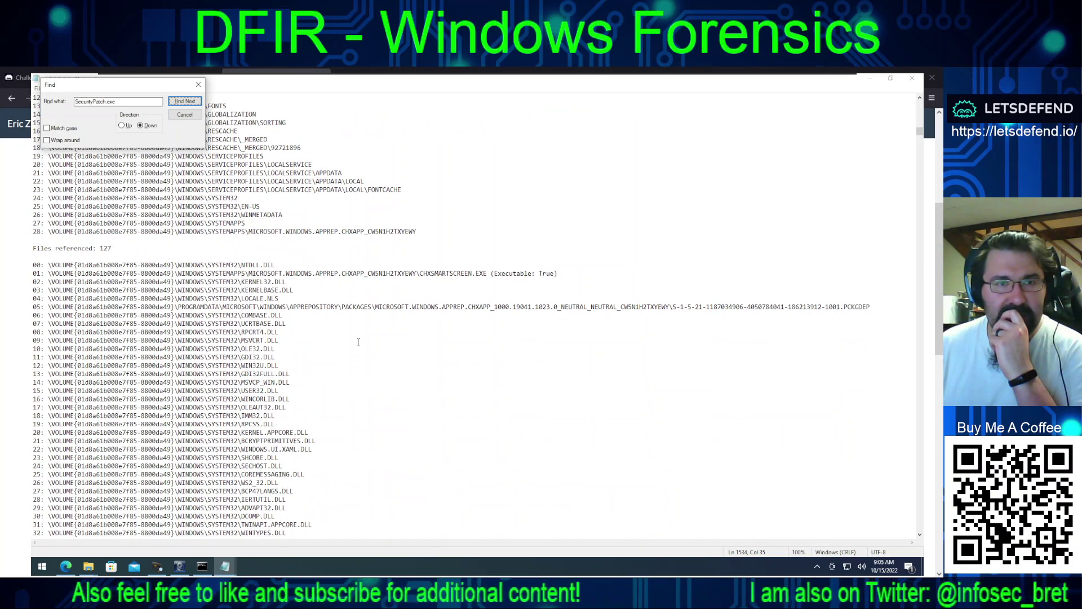
{"action": "scroll", "coordinate": [359, 342], "scroll_direction": "down", "scroll_amount": 4}
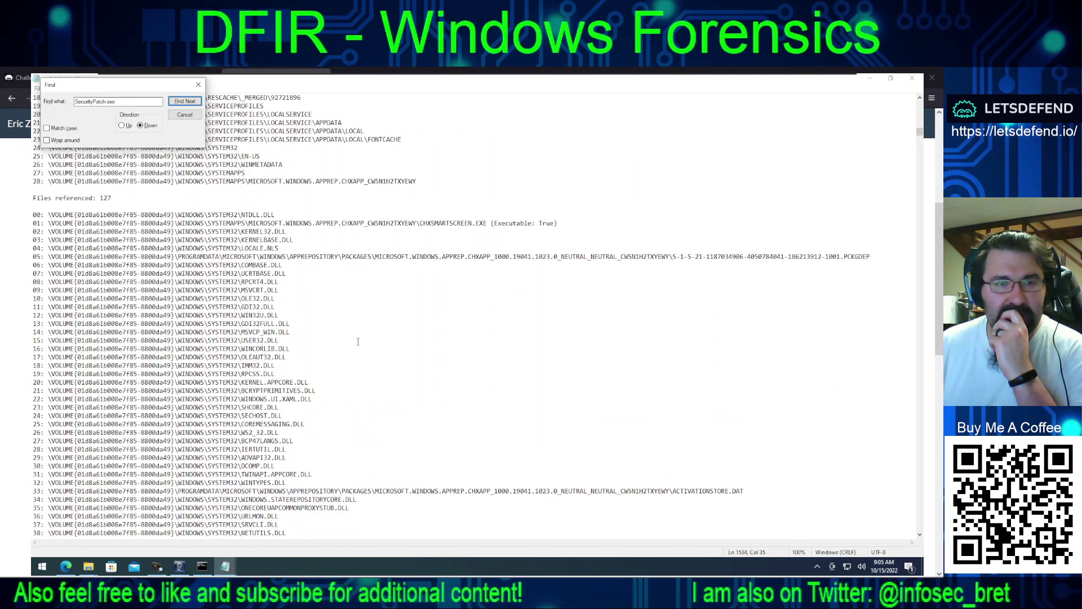
{"action": "scroll", "coordinate": [358, 343], "scroll_direction": "down", "scroll_amount": 1}
{"action": "scroll", "coordinate": [357, 342], "scroll_direction": "down", "scroll_amount": 1}
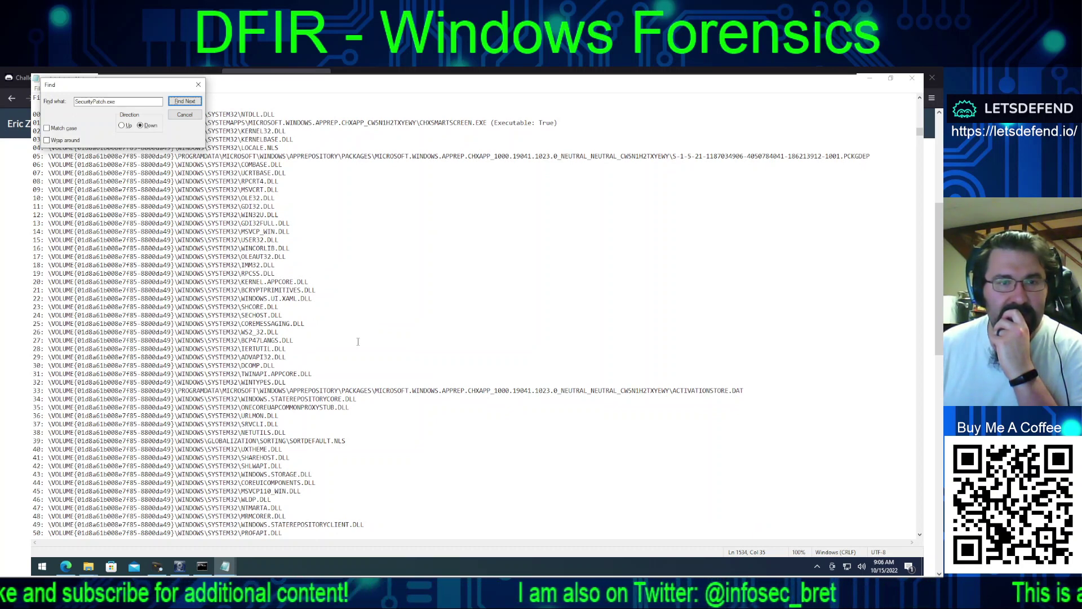
{"action": "scroll", "coordinate": [358, 342], "scroll_direction": "down", "scroll_amount": 4}
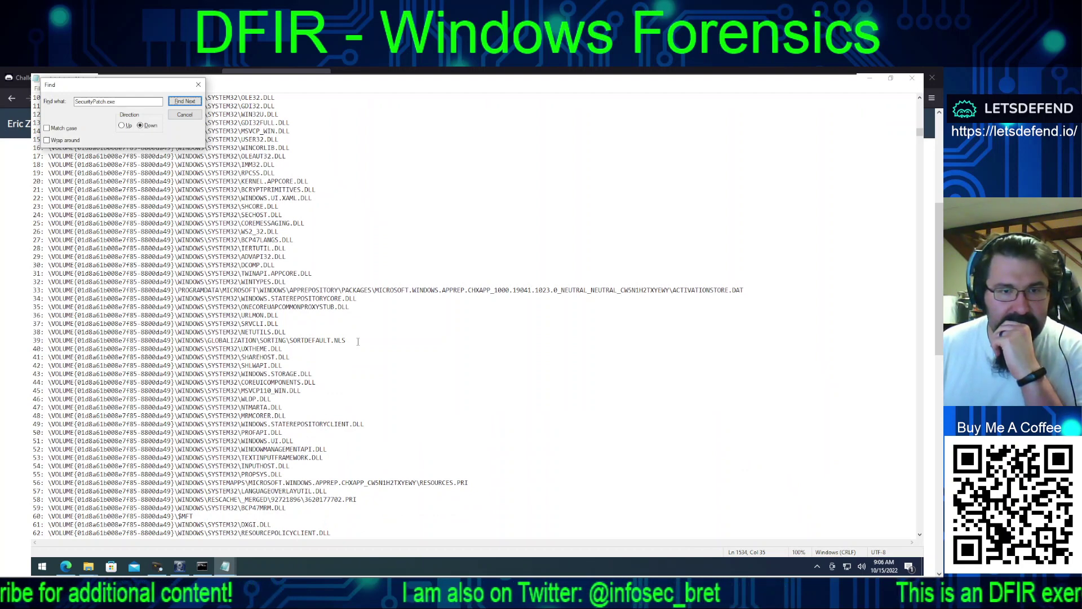
{"action": "scroll", "coordinate": [358, 341], "scroll_direction": "down", "scroll_amount": 5}
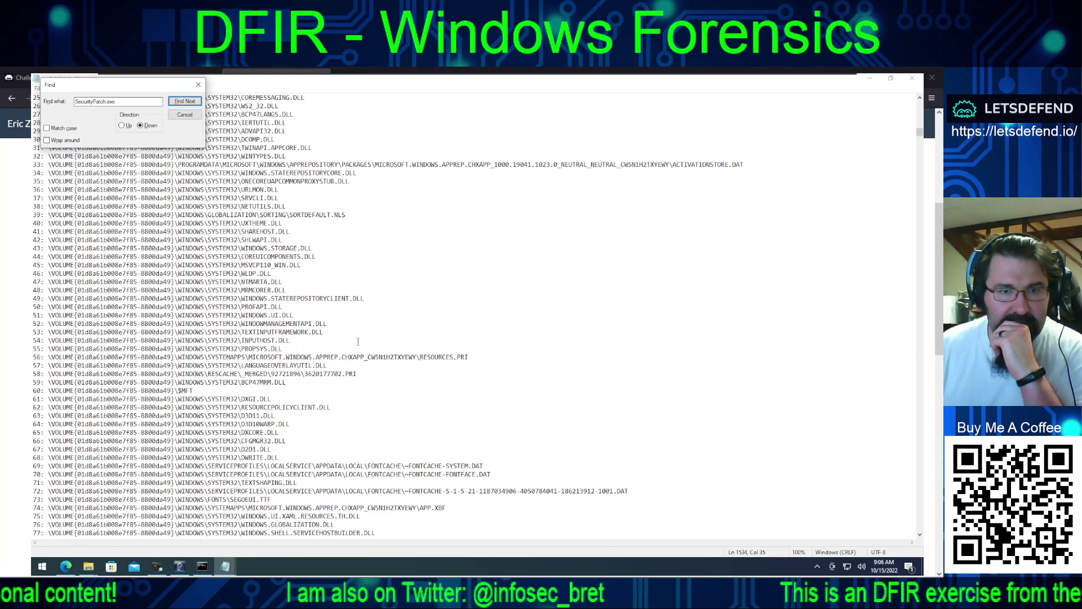
{"action": "scroll", "coordinate": [358, 341], "scroll_direction": "down", "scroll_amount": 11}
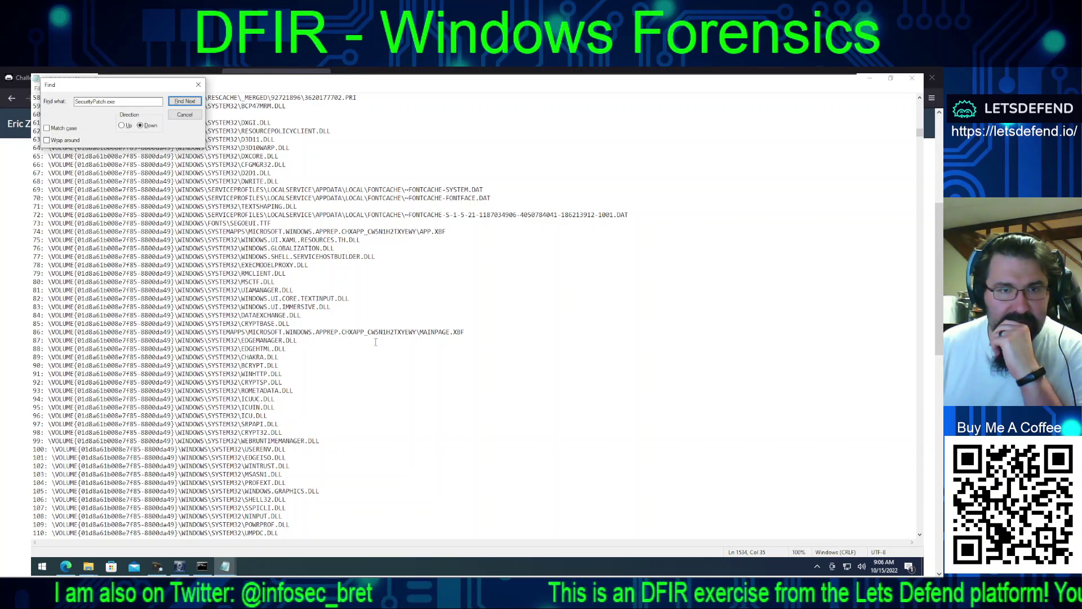
{"action": "scroll", "coordinate": [376, 340], "scroll_direction": "down", "scroll_amount": 9}
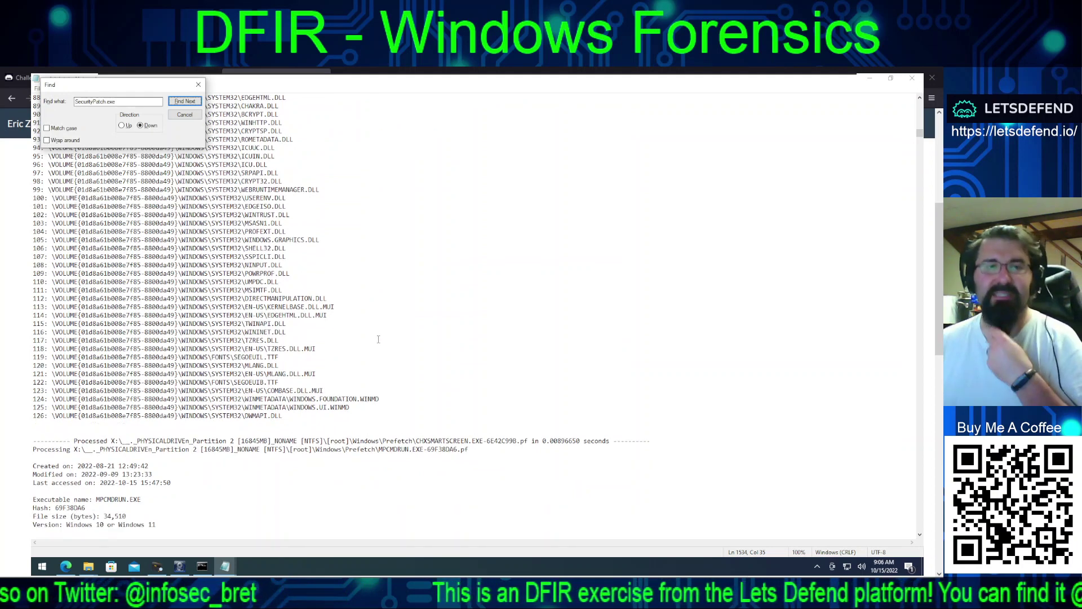
{"action": "scroll", "coordinate": [376, 340], "scroll_direction": "down", "scroll_amount": 4}
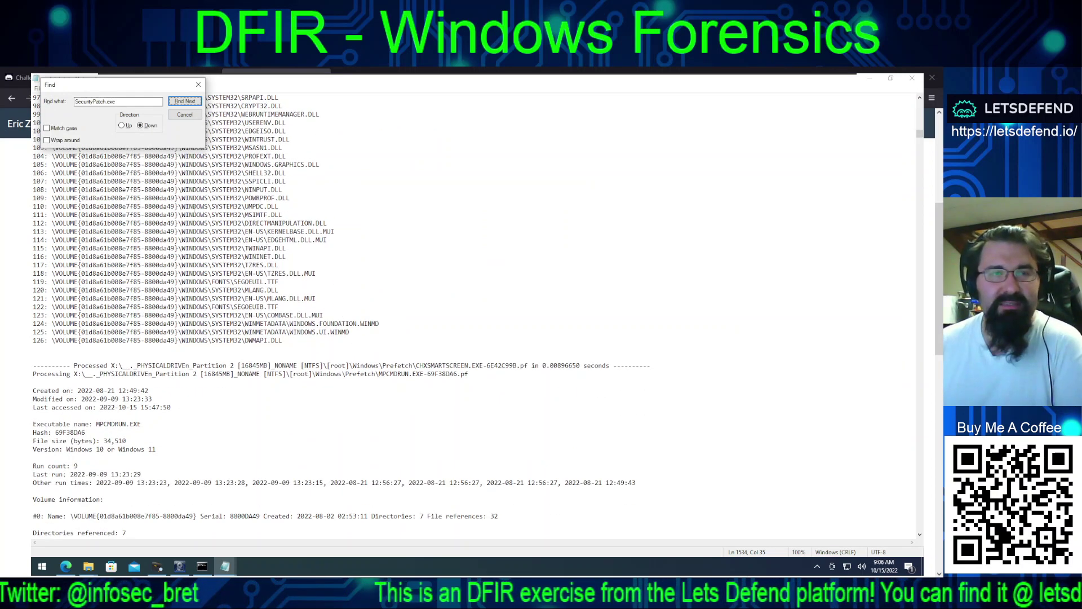
Step: Step through the remaining SecurityPatch.exe matches to the reference at the end of the CONSENT.EXE prefetch record
{"action": "left_click", "coordinate": [176, 102]}
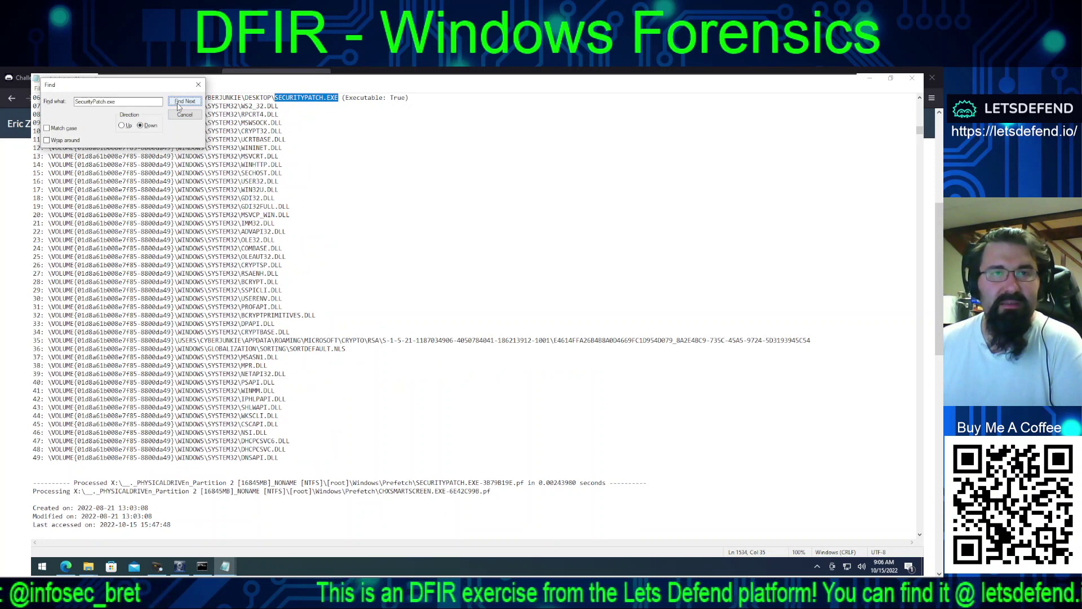
{"action": "left_click", "coordinate": [178, 105]}
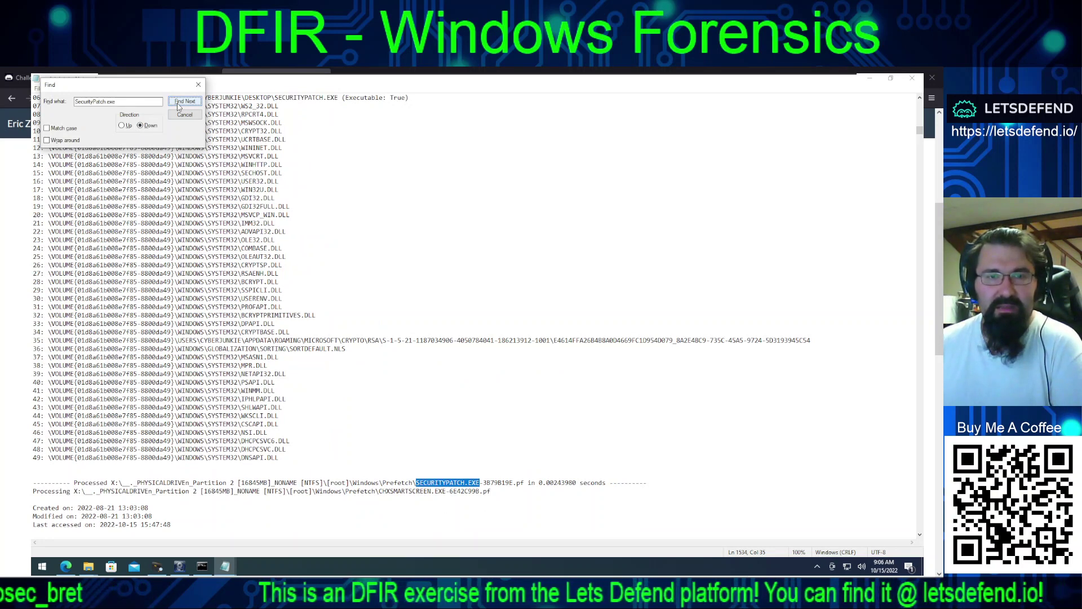
{"action": "left_click", "coordinate": [178, 105]}
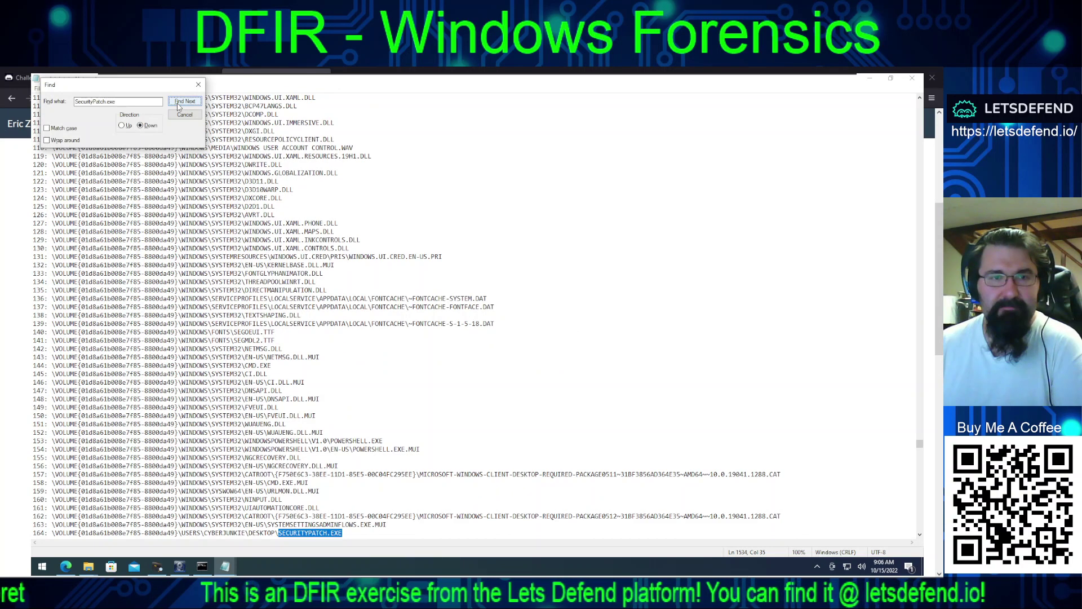
{"action": "left_click", "coordinate": [178, 105]}
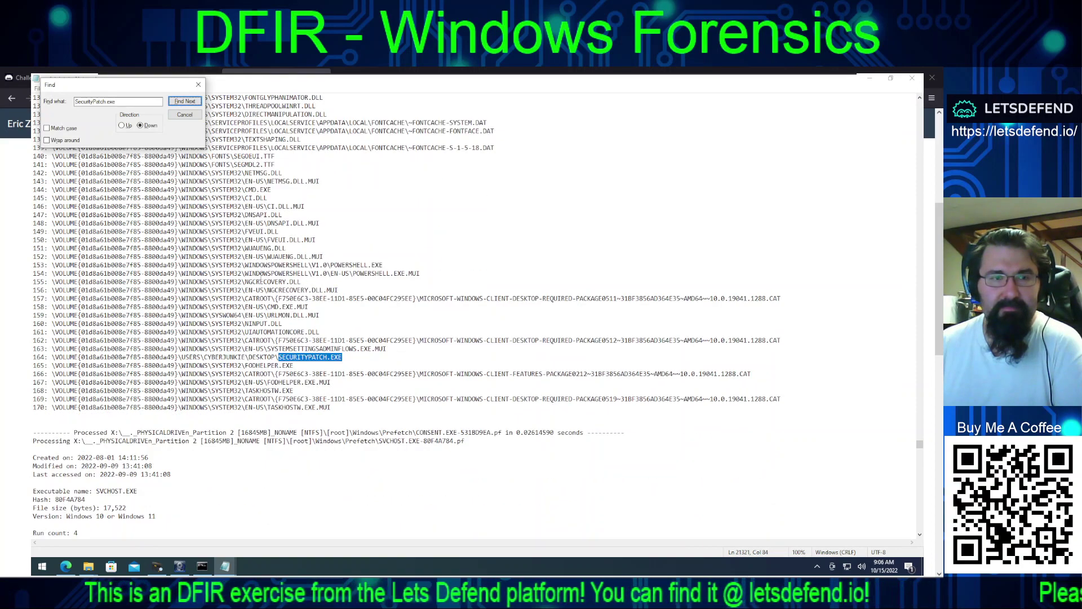
Step: Examine the prefetch records after CONSENT.EXE, from SVCHOST.EXE and the Microsoft Edge update setup through WUAUCLT.EXE to the Edge standalone stub
{"action": "scroll", "coordinate": [260, 274], "scroll_direction": "down", "scroll_amount": 20}
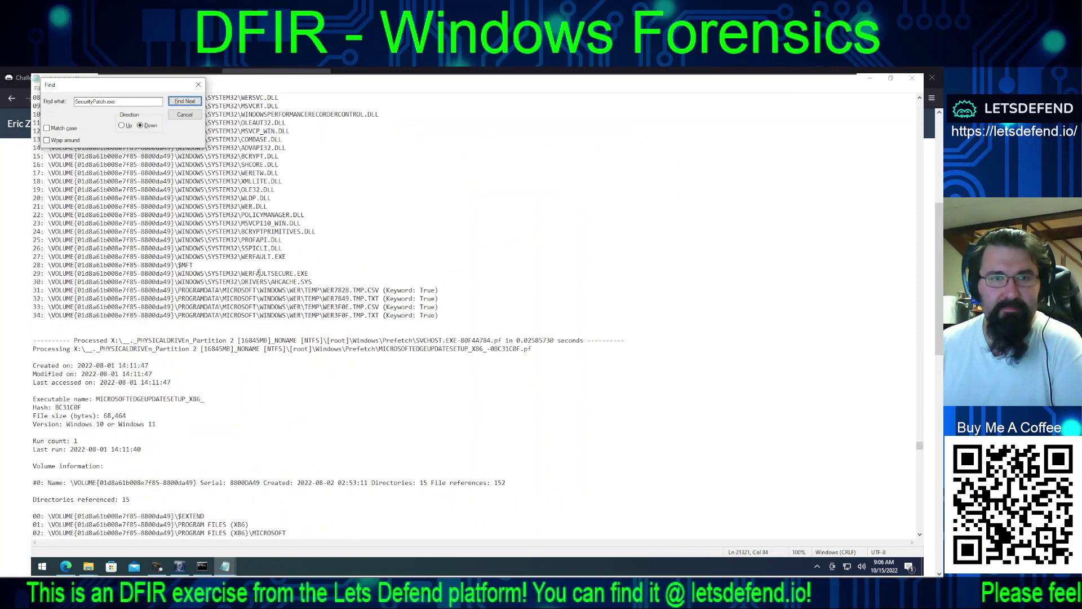
{"action": "scroll", "coordinate": [258, 272], "scroll_direction": "down", "scroll_amount": 6}
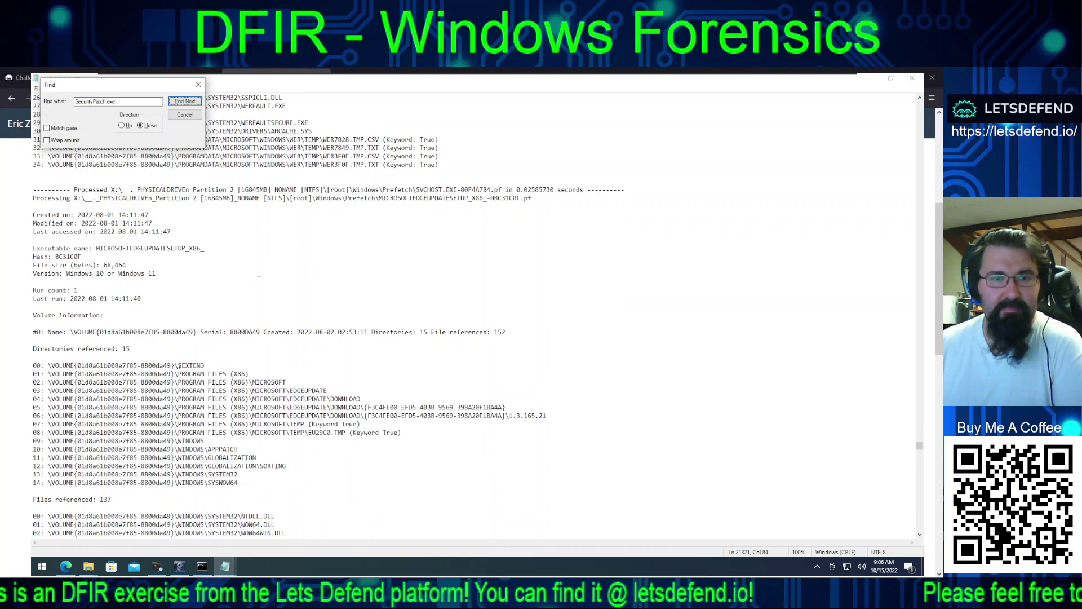
{"action": "scroll", "coordinate": [259, 273], "scroll_direction": "down", "scroll_amount": 1}
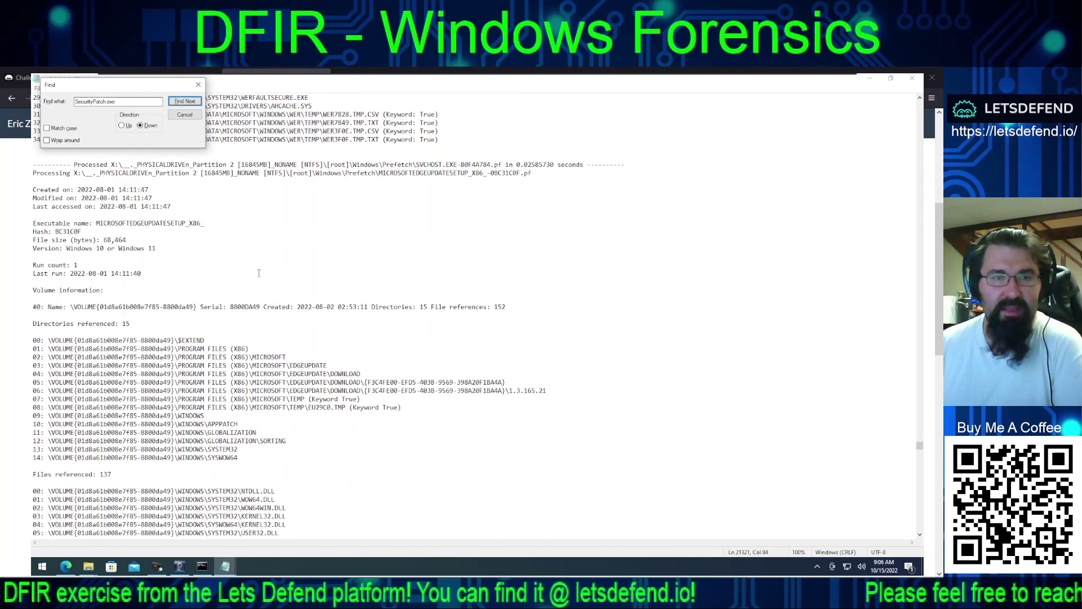
{"action": "scroll", "coordinate": [258, 273], "scroll_direction": "down", "scroll_amount": 20}
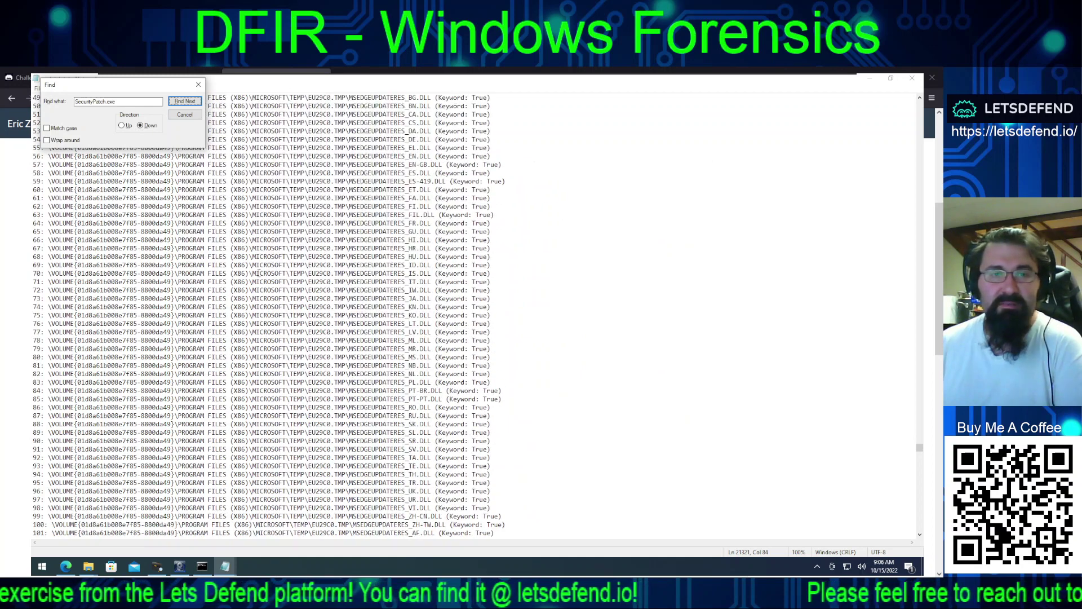
{"action": "scroll", "coordinate": [250, 296], "scroll_direction": "down", "scroll_amount": 20}
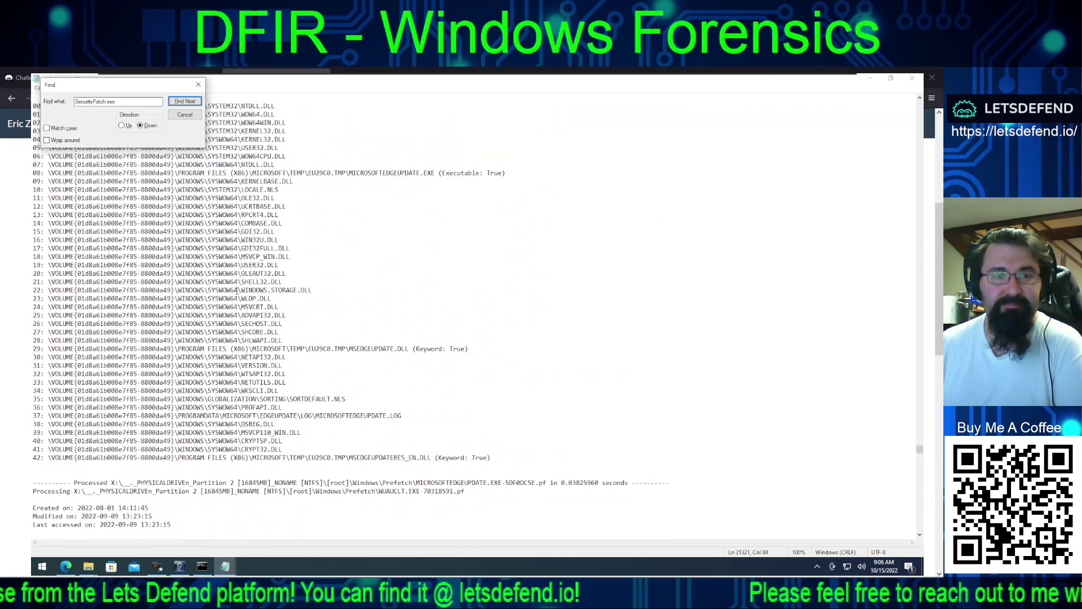
{"action": "scroll", "coordinate": [237, 290], "scroll_direction": "down", "scroll_amount": 7}
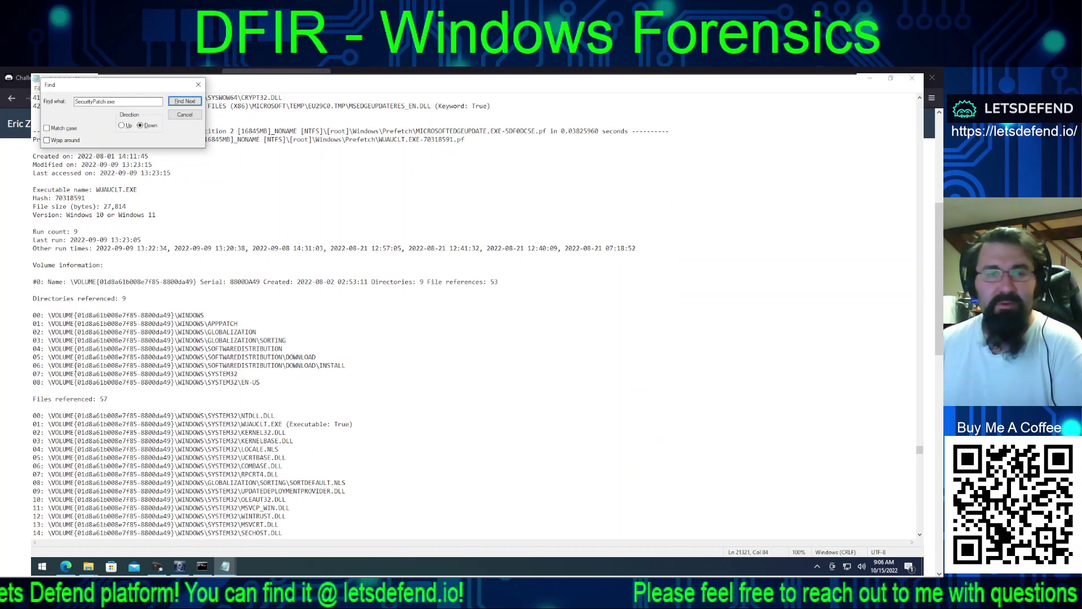
{"action": "scroll", "coordinate": [214, 399], "scroll_direction": "down", "scroll_amount": 11}
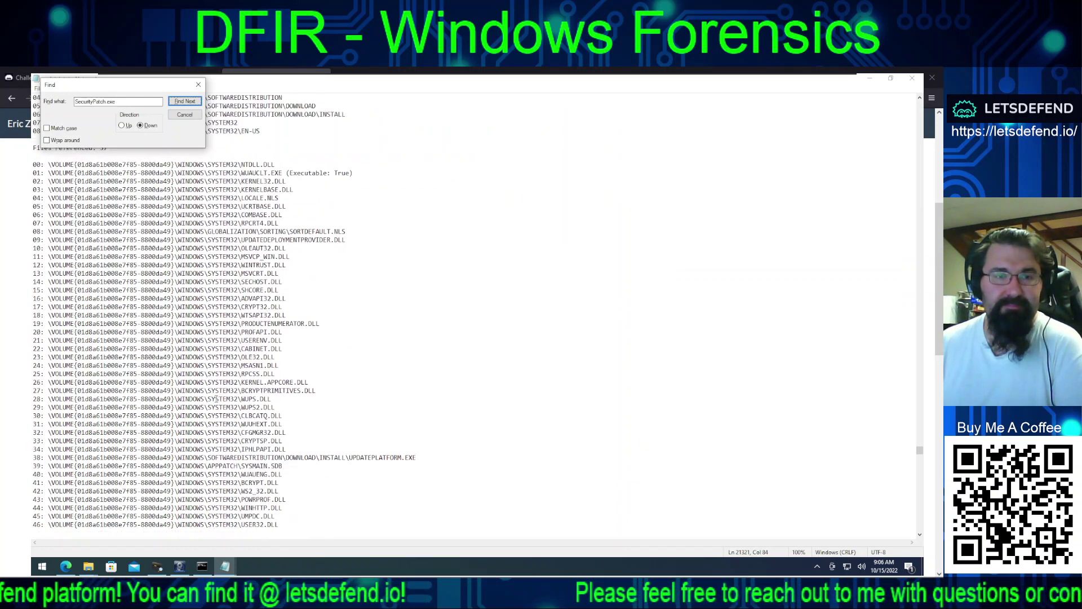
{"action": "scroll", "coordinate": [214, 398], "scroll_direction": "down", "scroll_amount": 13}
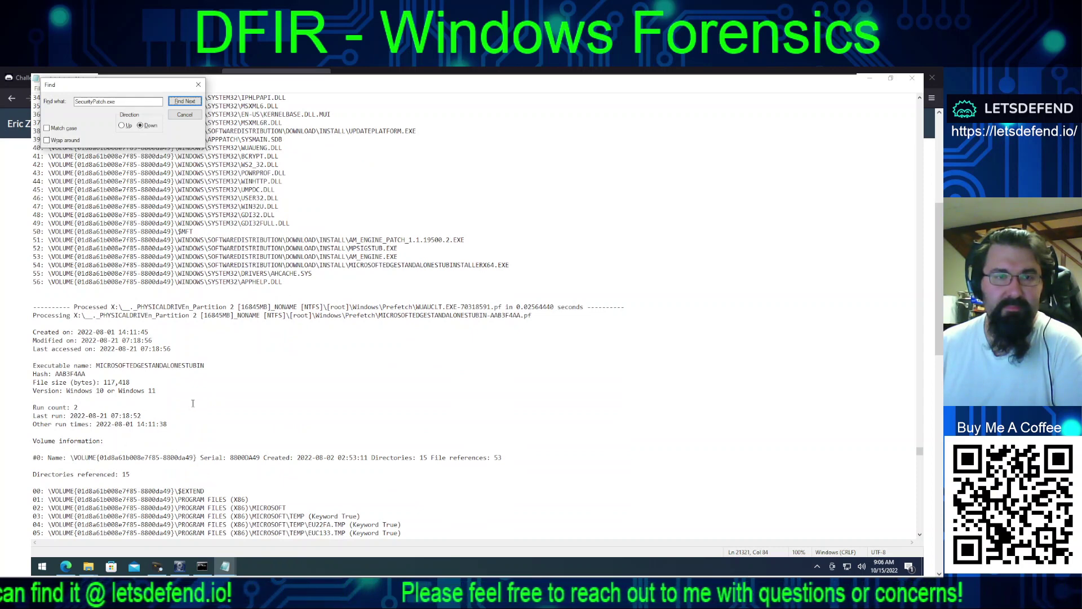
Step: Check for further SecurityPatch.exe matches, then search upward to the executable's desktop path in the SECURITYPATCH.EXE record's referenced files
{"action": "left_click", "coordinate": [184, 101]}
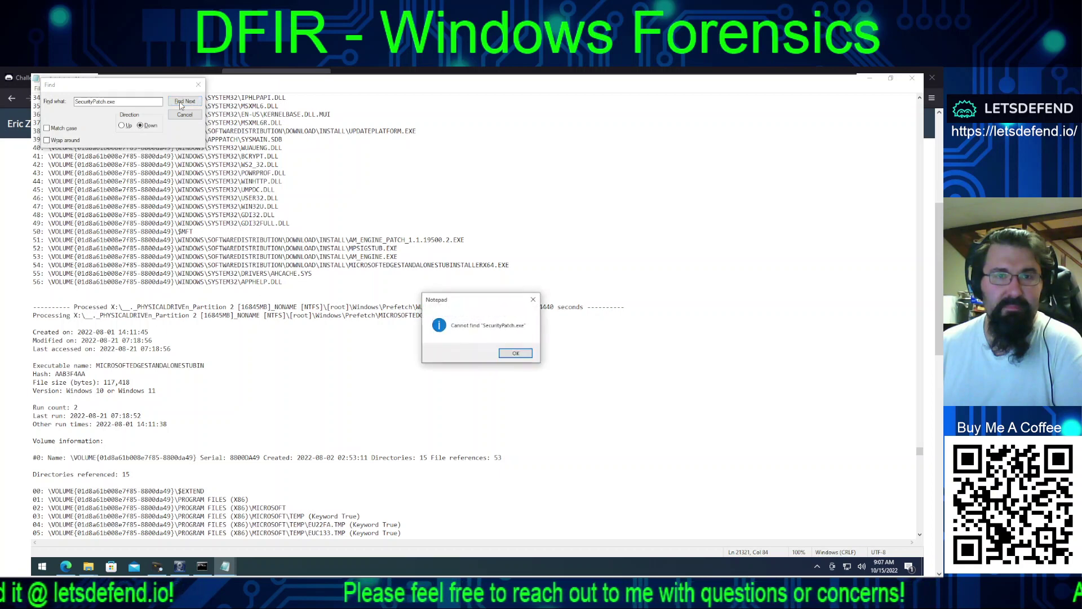
{"action": "left_click", "coordinate": [515, 352]}
{"action": "left_click", "coordinate": [122, 125]}
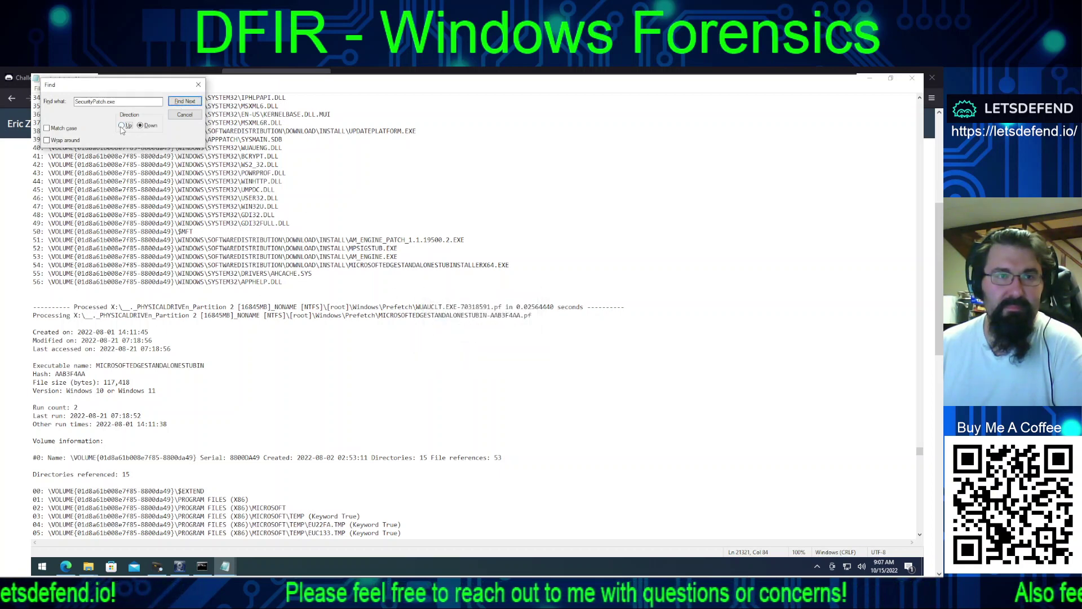
{"action": "left_click", "coordinate": [186, 102]}
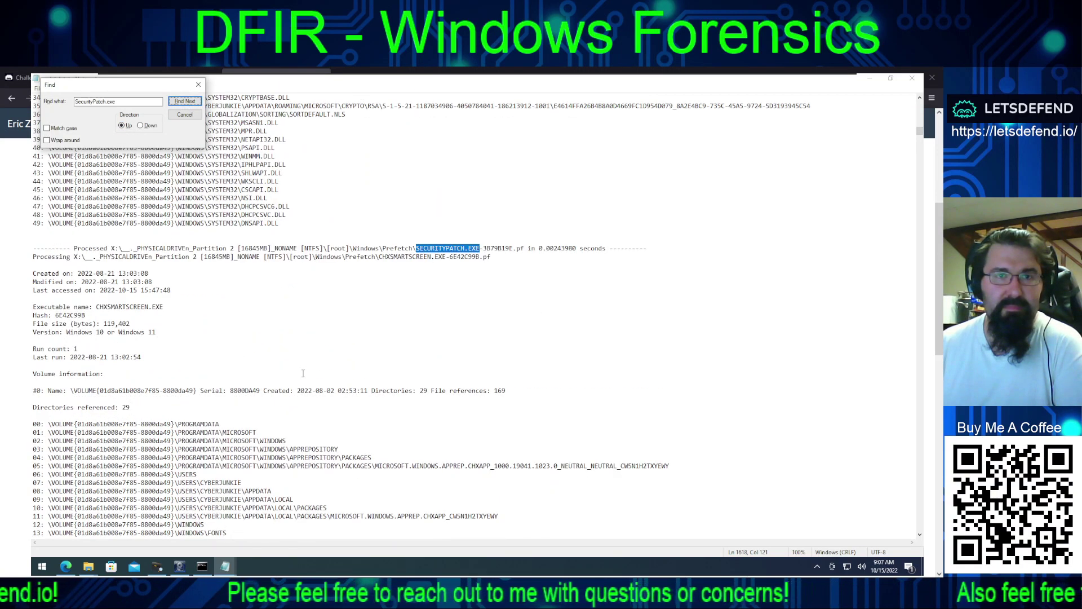
{"action": "left_click", "coordinate": [181, 101]}
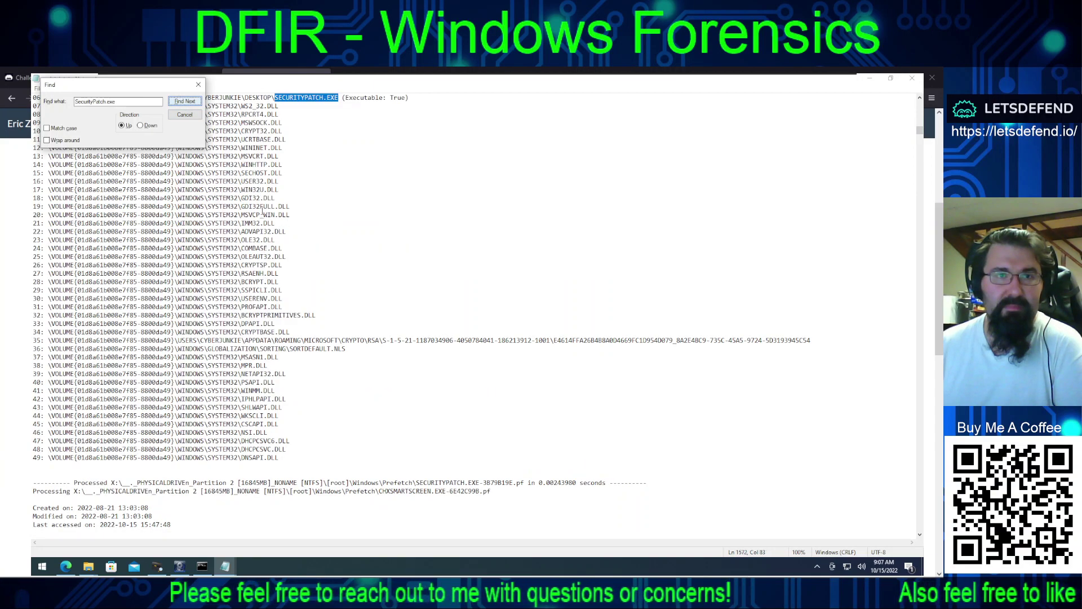
Step: Copy the \USERS\CYBERJUNKIE\DESKTOP\SECURITYPATCH.EXE path from the prefetch record's referenced files and bring up the AMCache notes
{"action": "scroll", "coordinate": [266, 248], "scroll_direction": "up", "scroll_amount": 6}
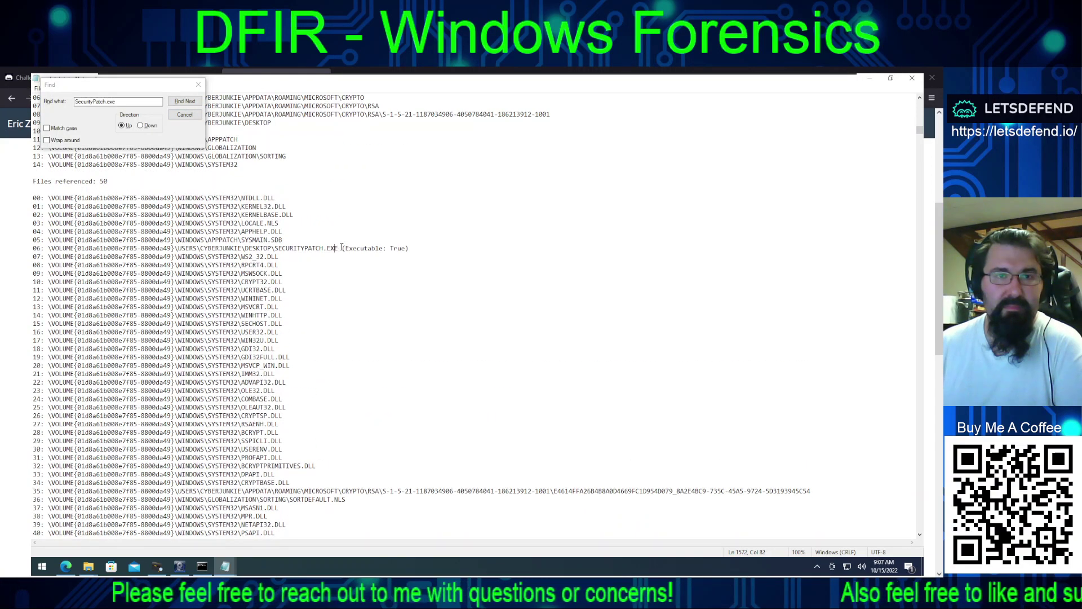
{"action": "left_click_drag", "start_coordinate": [338, 248], "coordinate": [176, 254]}
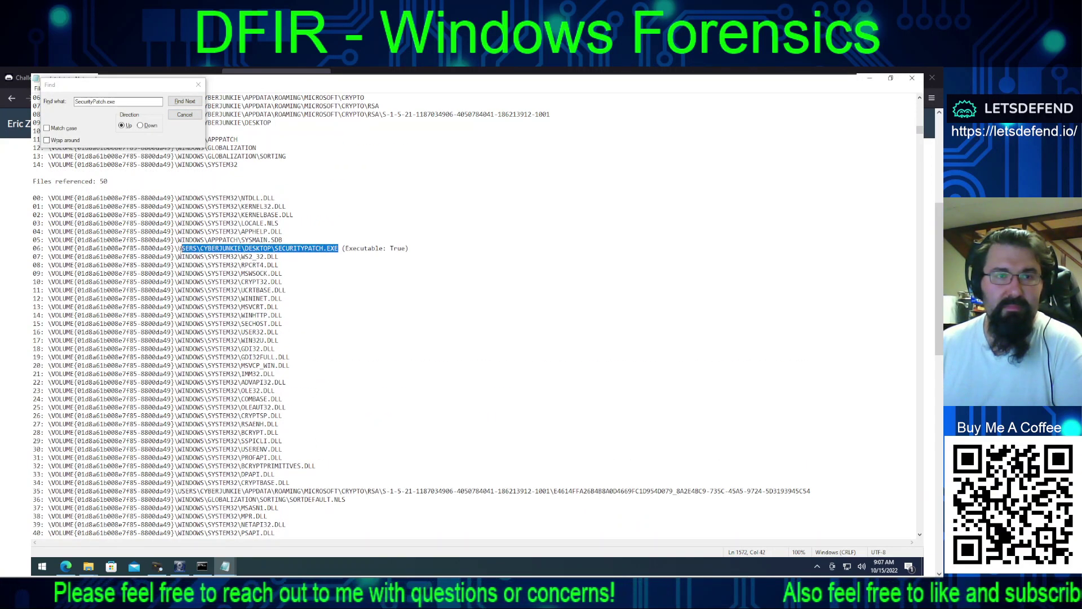
{"action": "right_click", "coordinate": [189, 252]}
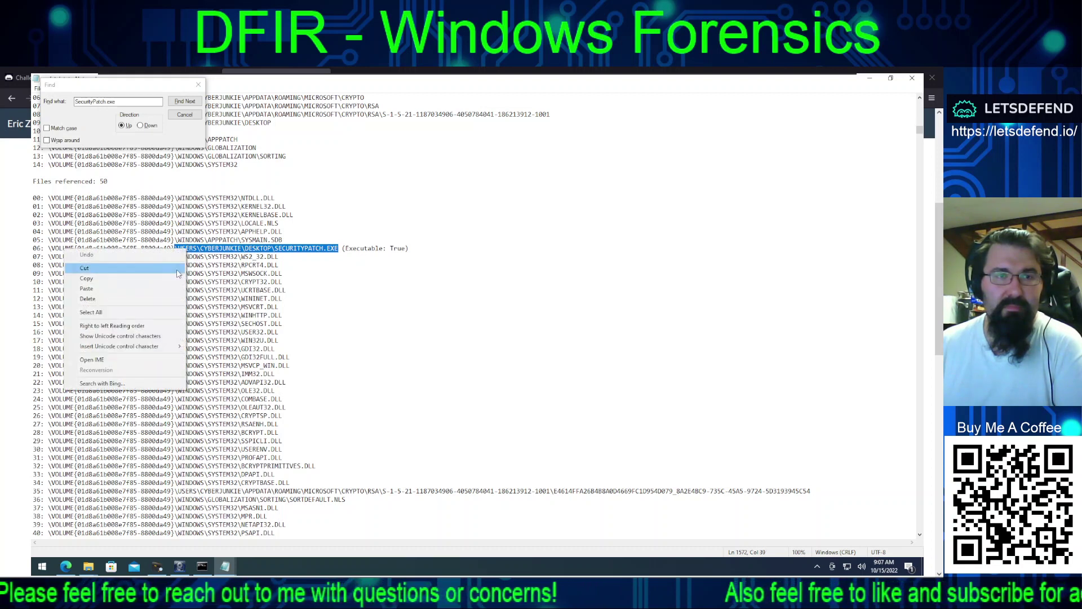
{"action": "left_click", "coordinate": [166, 279]}
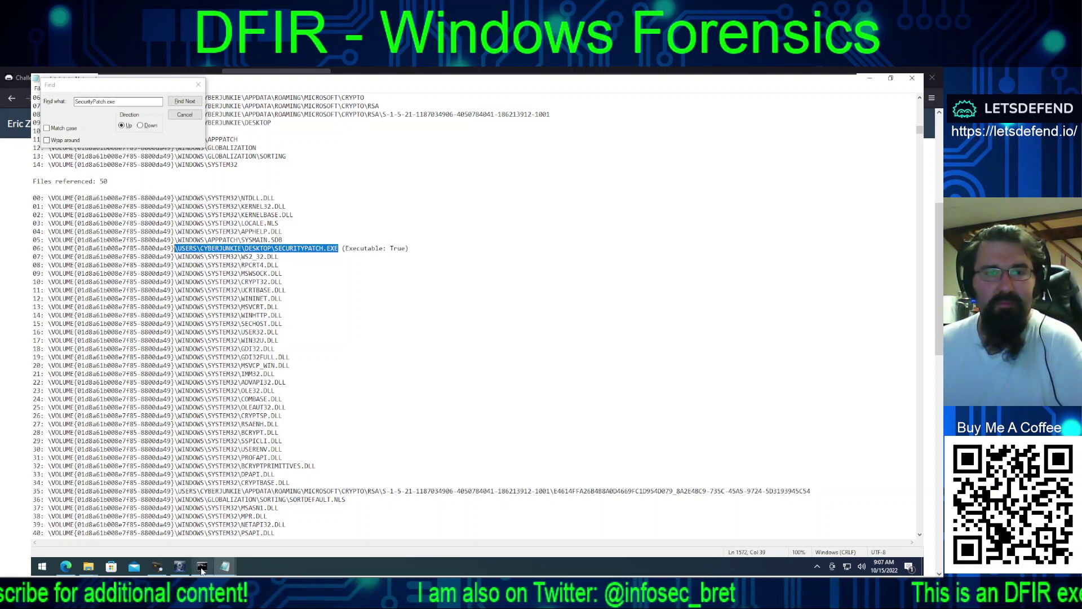
{"action": "mouse_move", "coordinate": [201, 569]}
{"action": "left_click", "coordinate": [240, 507]}
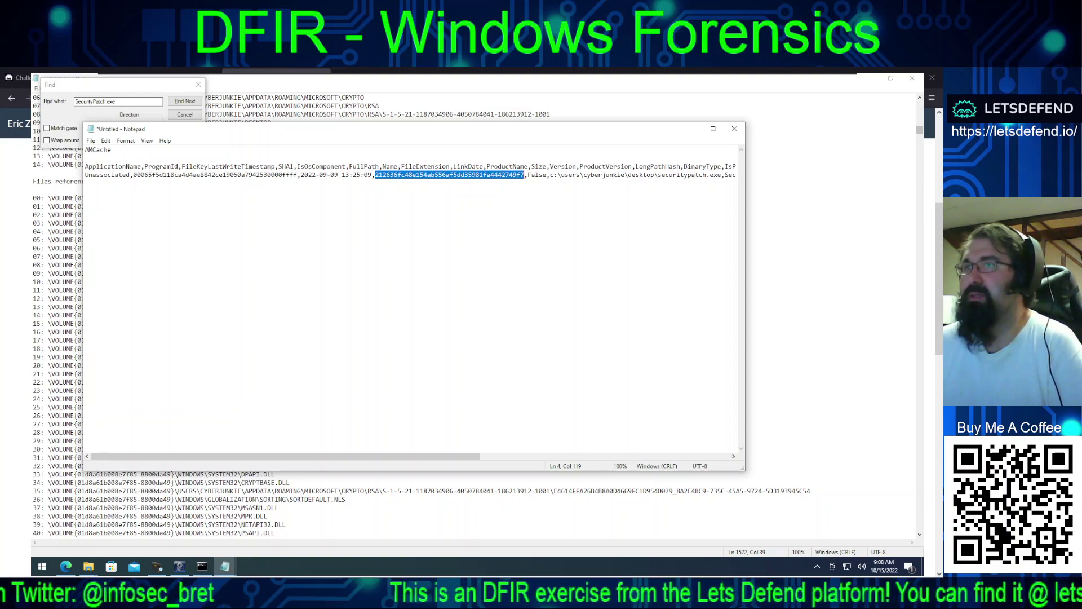
Step: Switch to the LetsDefend challenge in the browser and submit {C:\Users\CyberJunkie\Desktop\SecurityPatch.exe} as the Question 3 answer
{"action": "key", "text": "alt+Tab"}
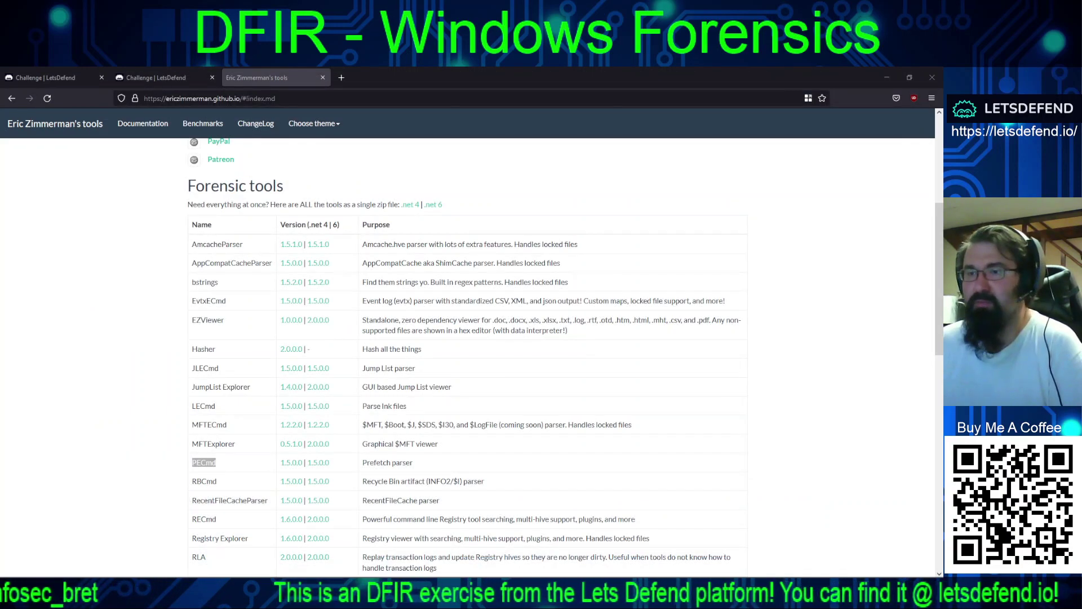
{"action": "key", "text": "super+d"}
{"action": "key", "text": "alt+Tab"}
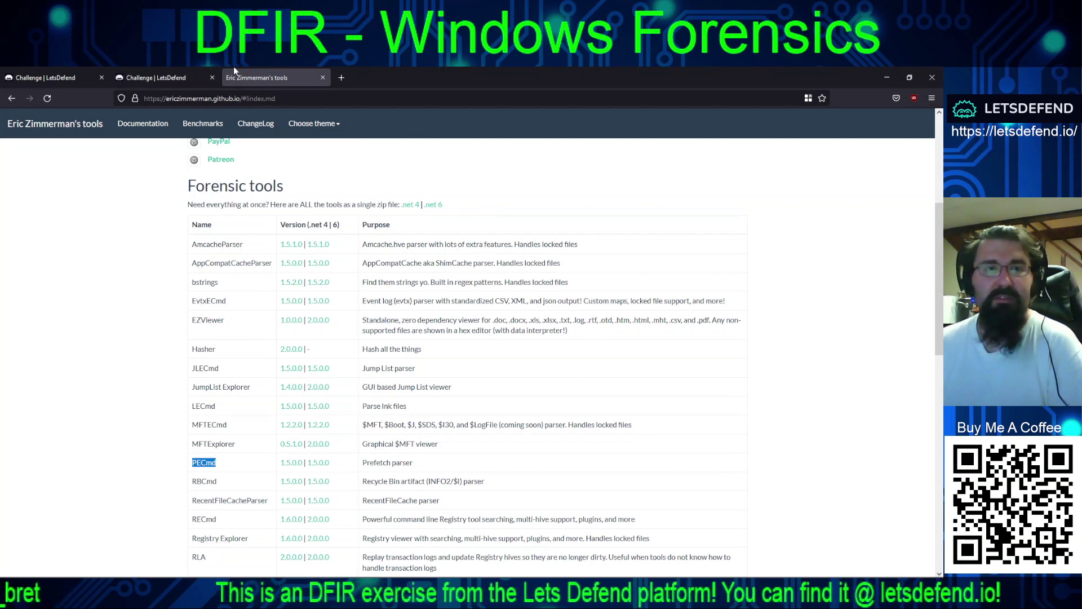
{"action": "left_click", "coordinate": [156, 77]}
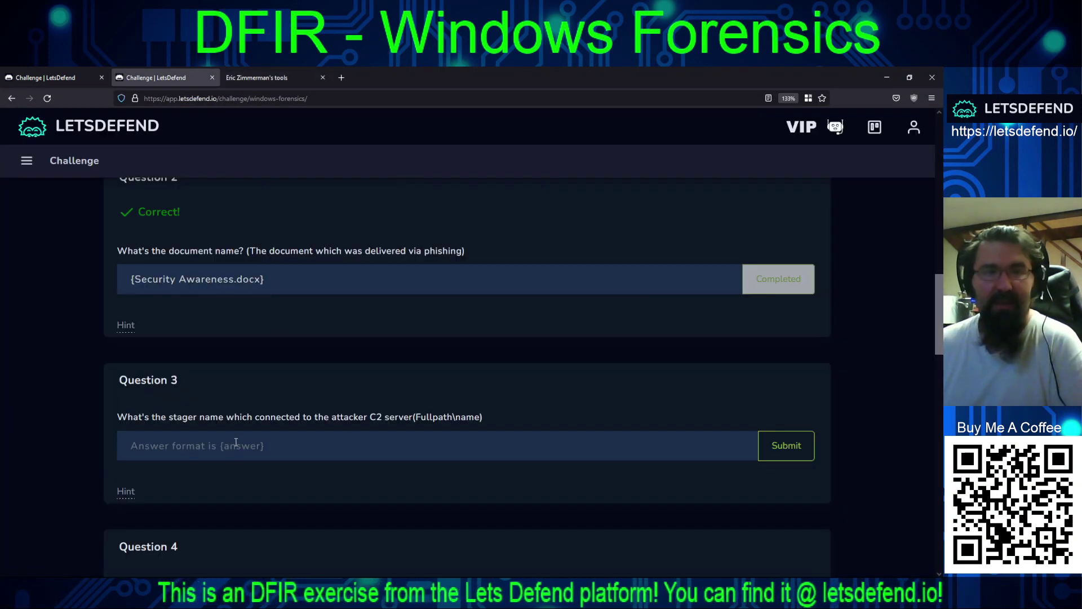
{"action": "key", "text": "ctrl+v"}
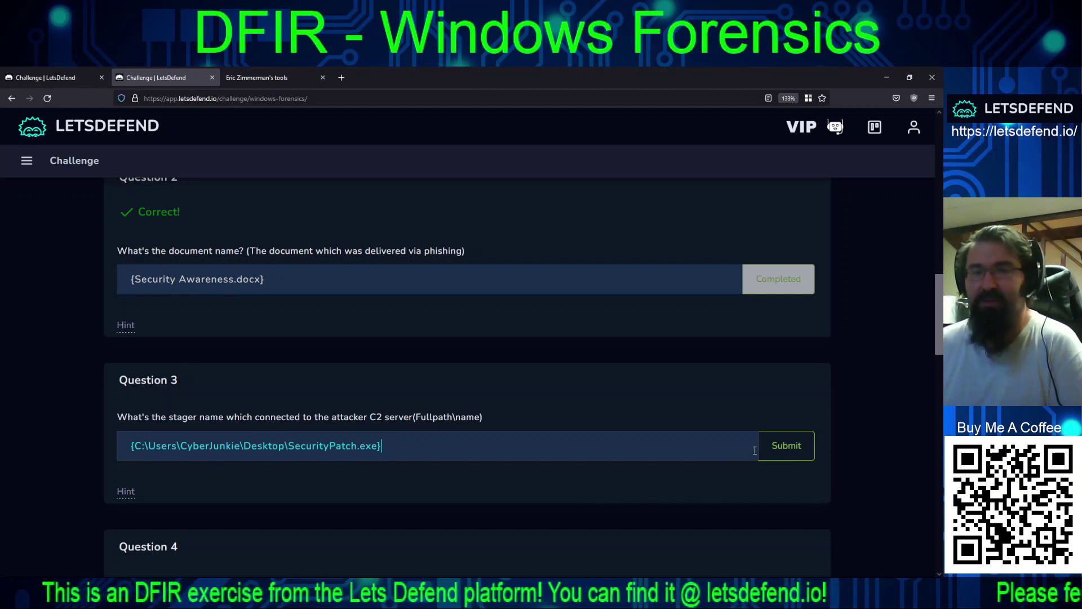
{"action": "left_click", "coordinate": [787, 450]}
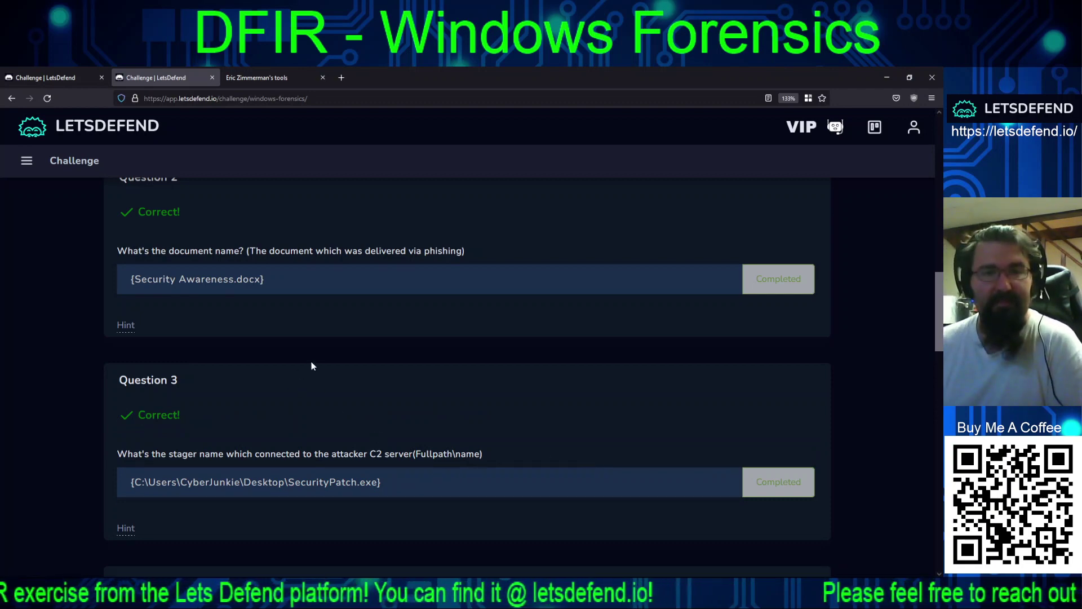
Step: Review Question 4 on the manipulated timestamps, then load the $MFT file from the image's [root] folder into MFT Explorer
{"action": "scroll", "coordinate": [310, 362], "scroll_direction": "down", "scroll_amount": 2}
{"action": "scroll", "coordinate": [299, 369], "scroll_direction": "down", "scroll_amount": 3}
{"action": "scroll", "coordinate": [294, 372], "scroll_direction": "up", "scroll_amount": 1}
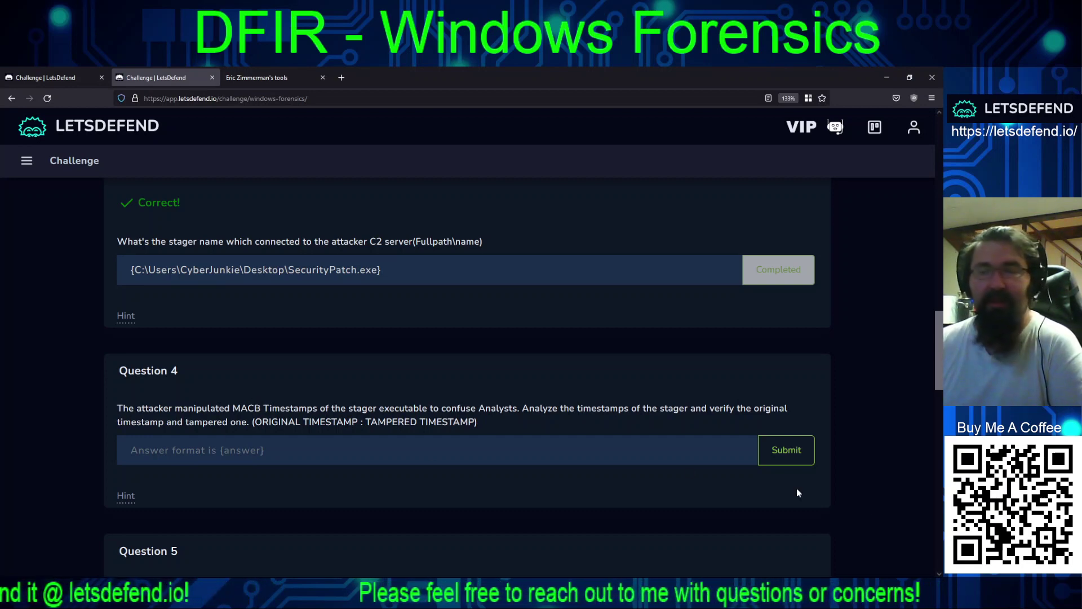
{"action": "key", "text": "alt+Tab"}
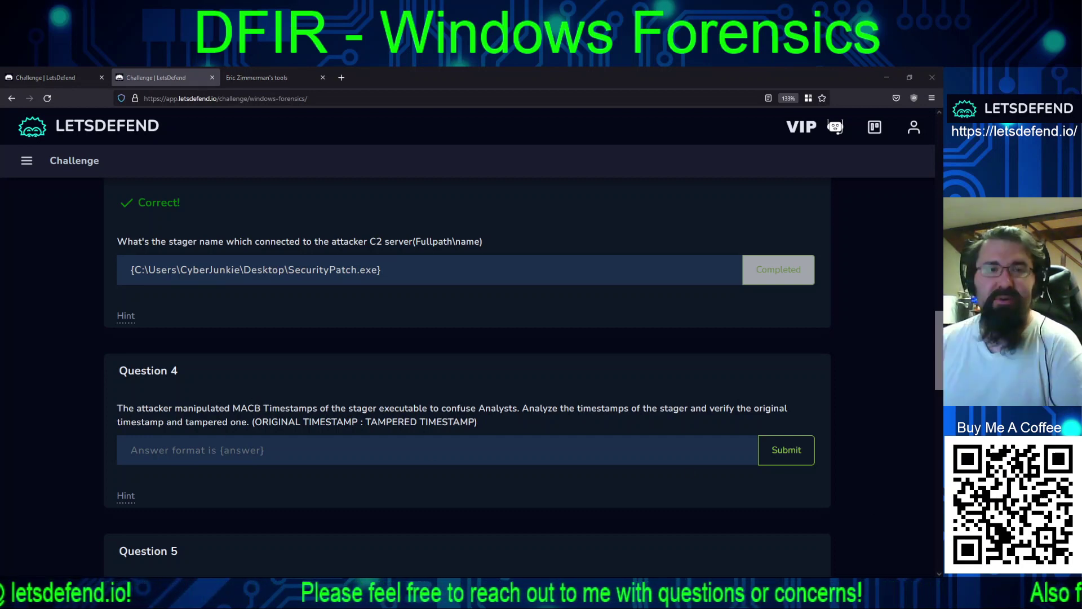
{"action": "left_click", "coordinate": [526, 424]}
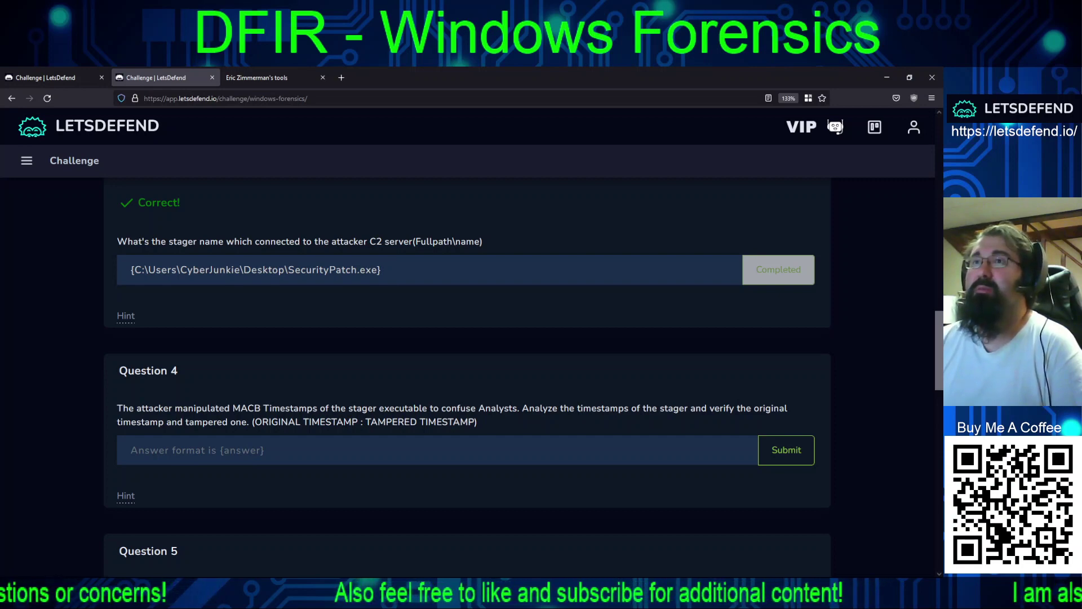
{"action": "key", "text": "alt+Tab"}
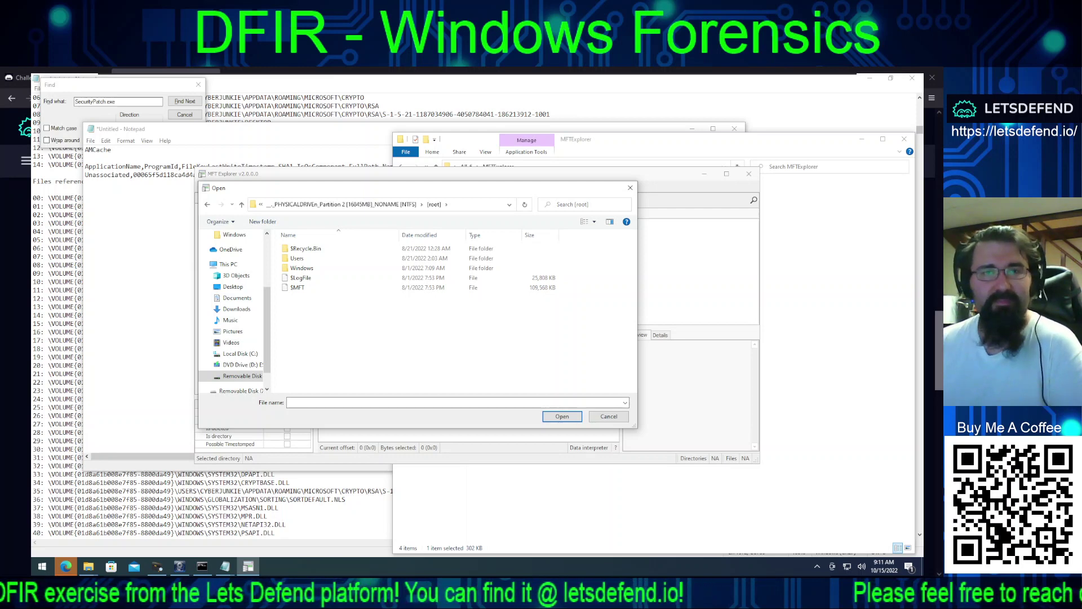
{"action": "double_click", "coordinate": [299, 288]}
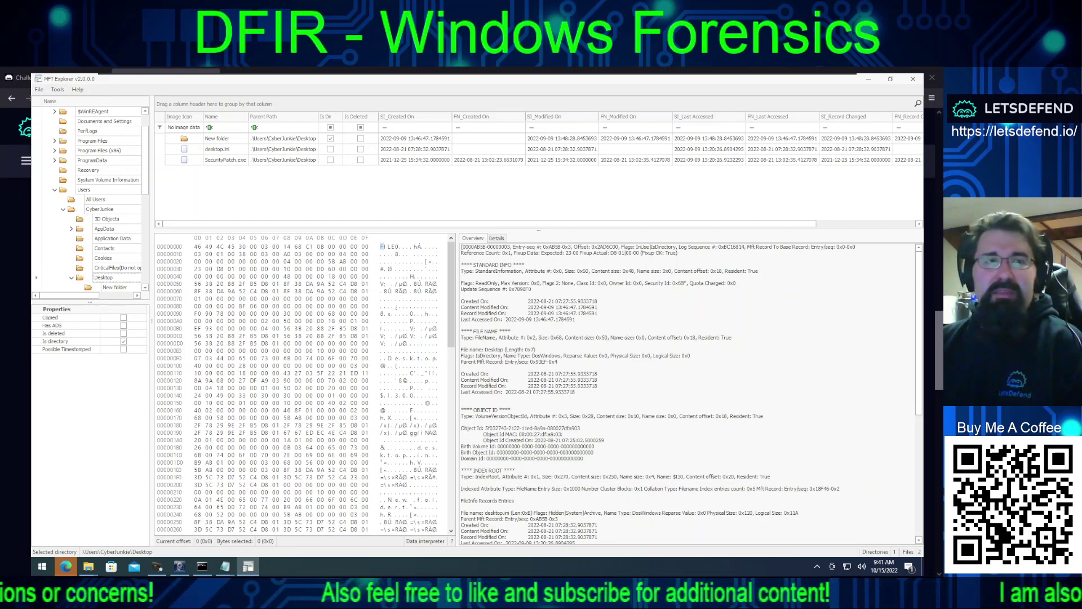
Step: Open the Users\CyberJunkie\Desktop directory in the MFT and examine SecurityPatch.exe's SI and FN timestamps and its Timestomped flag
{"action": "left_click", "coordinate": [85, 190]}
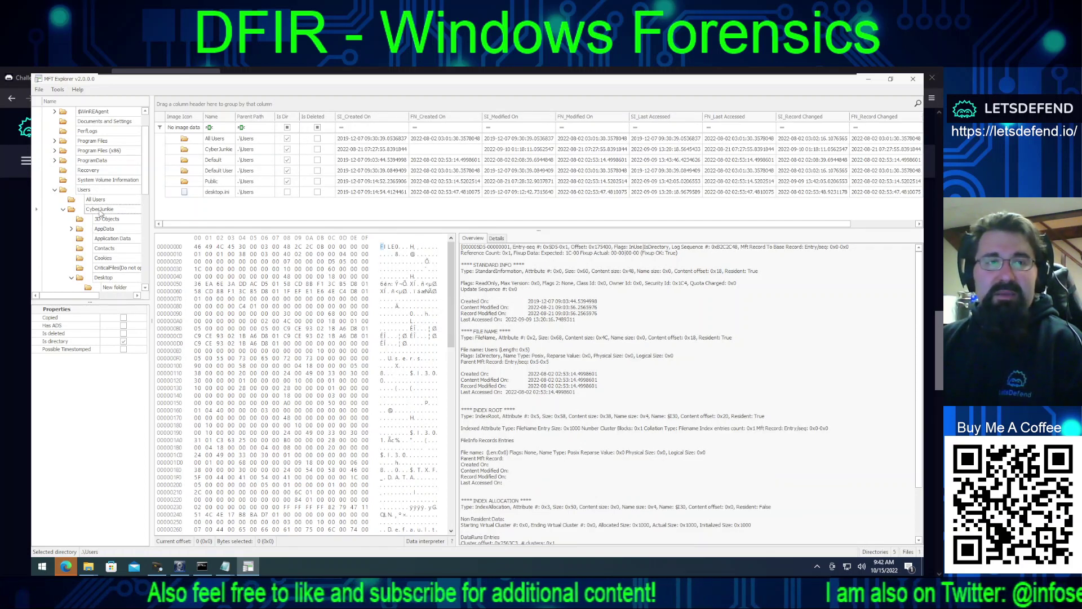
{"action": "left_click", "coordinate": [102, 278]}
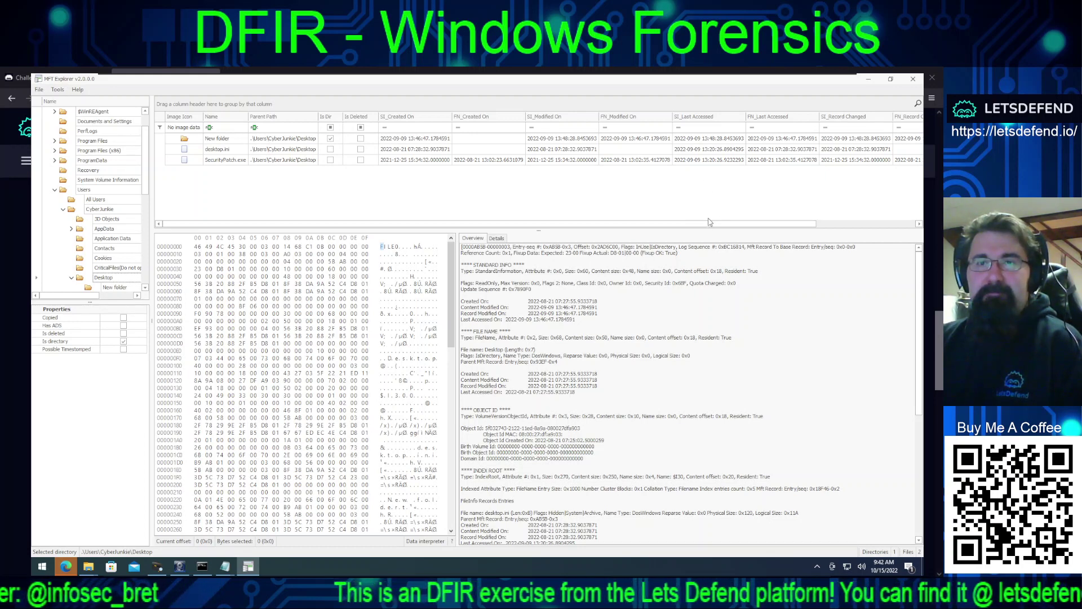
{"action": "left_click_drag", "start_coordinate": [698, 228], "coordinate": [824, 235]}
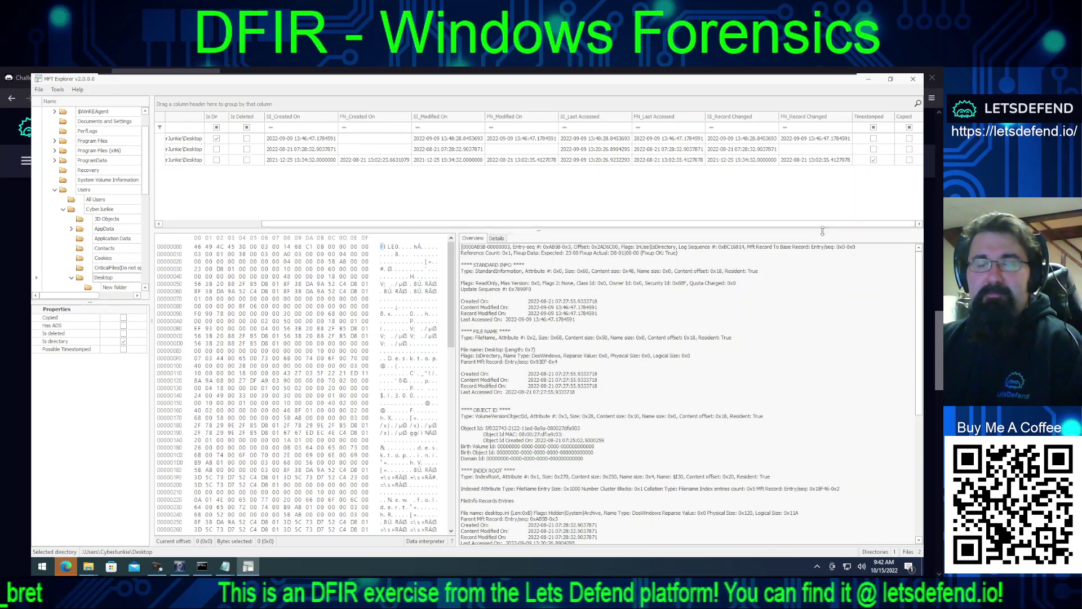
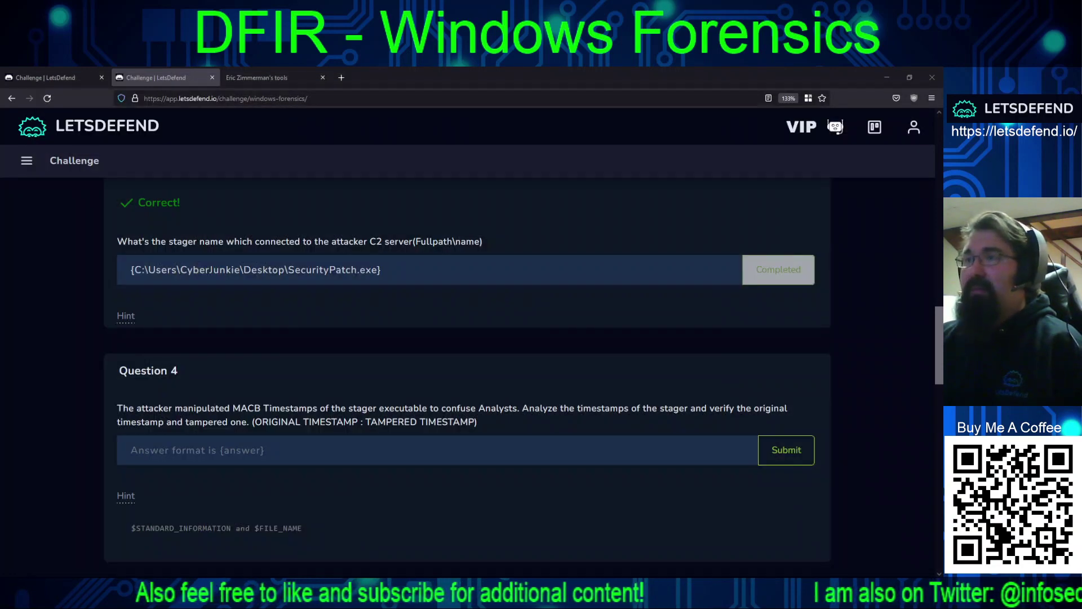
{"action": "left_click", "coordinate": [447, 456]}
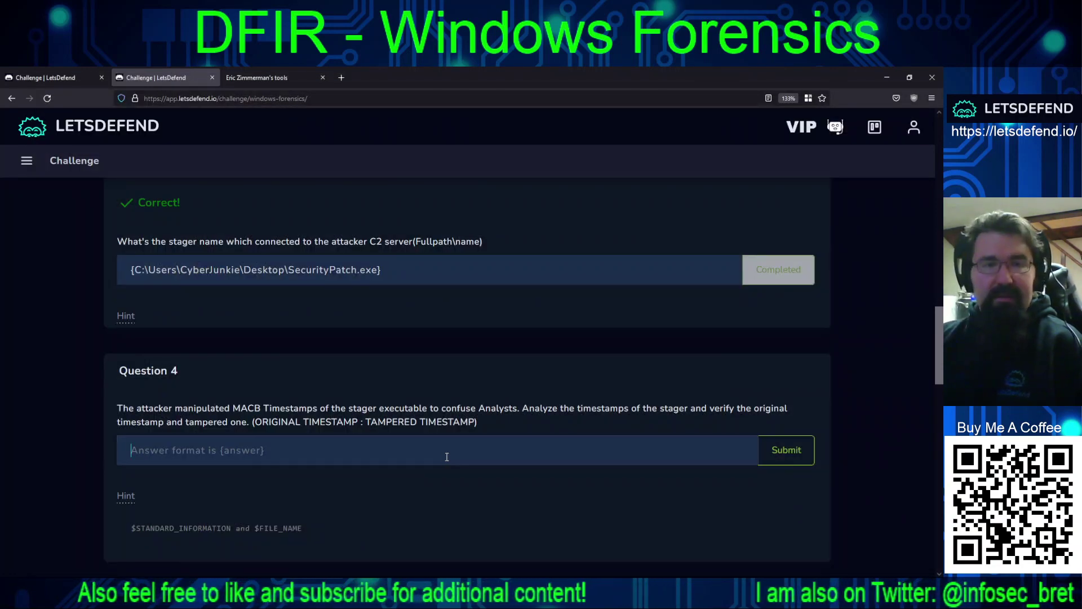
{"action": "key", "text": "ctrl+v"}
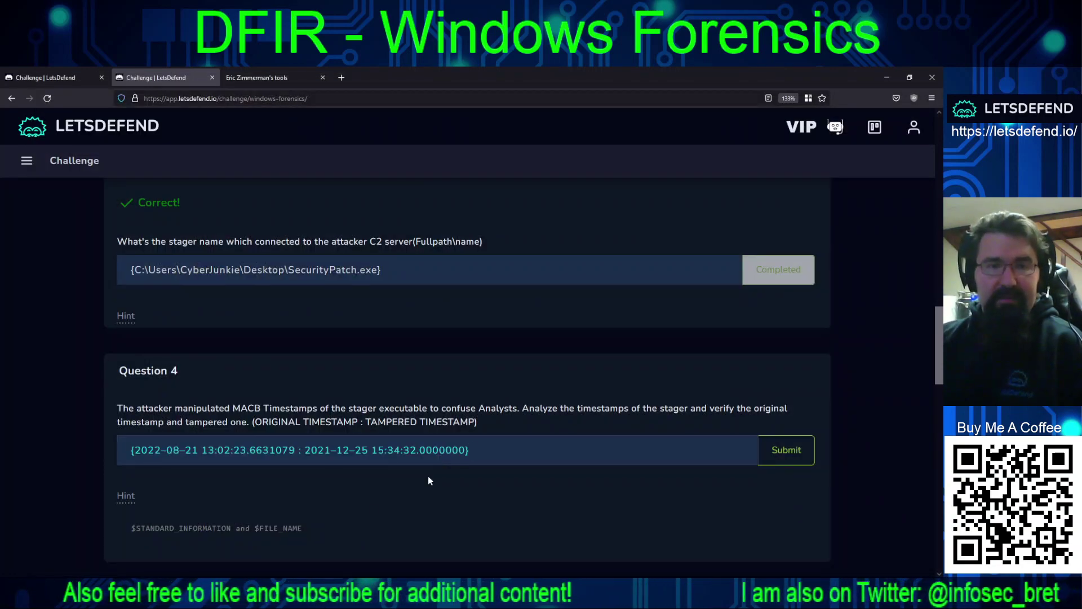
{"action": "left_click", "coordinate": [773, 458]}
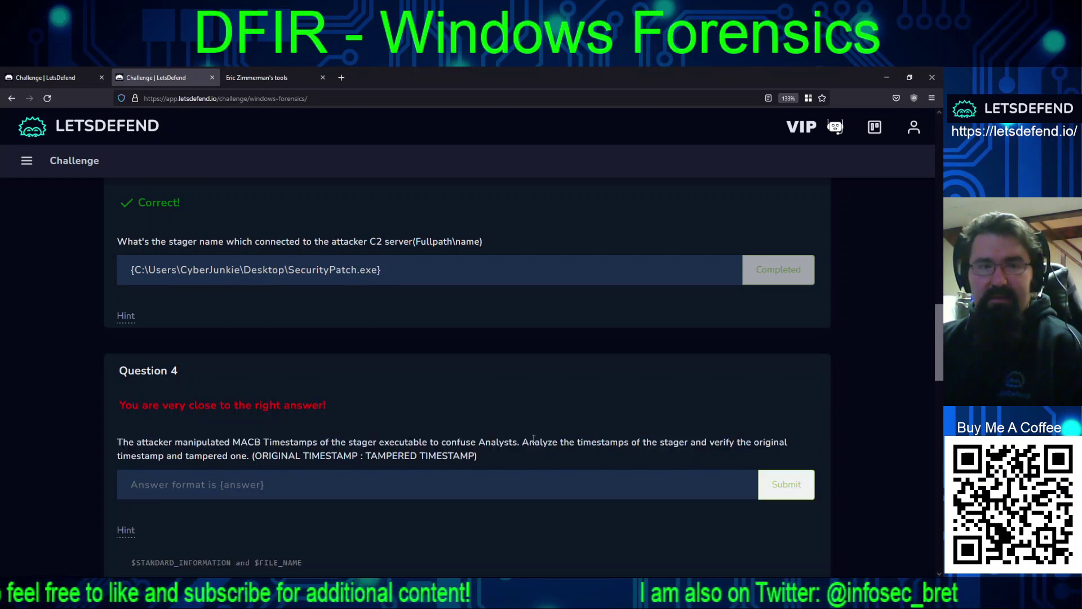
{"action": "scroll", "coordinate": [534, 439], "scroll_direction": "down", "scroll_amount": 3}
{"action": "scroll", "coordinate": [516, 429], "scroll_direction": "up", "scroll_amount": 2}
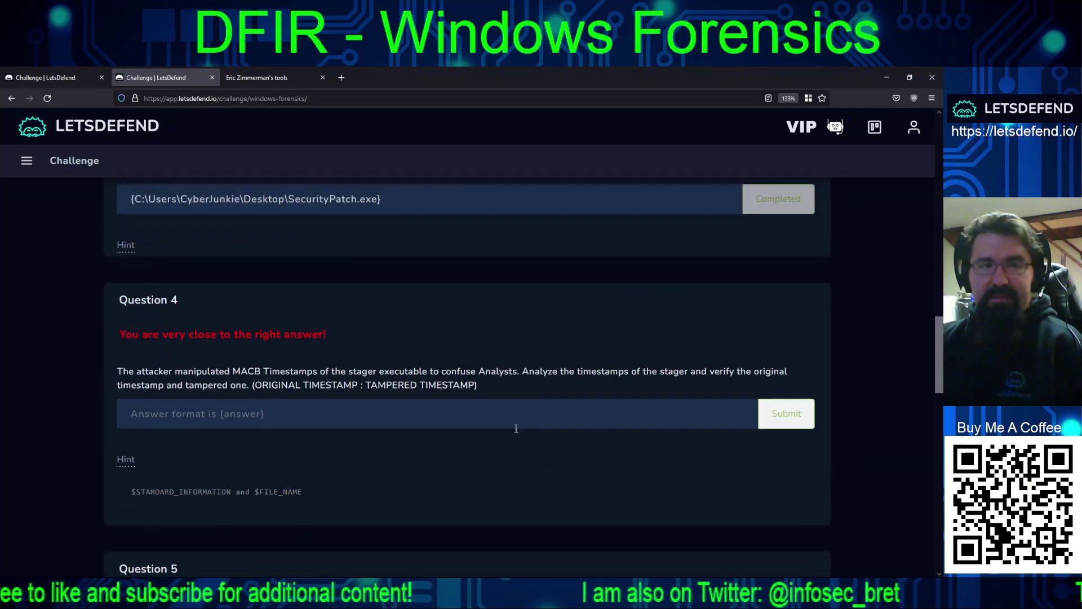
{"action": "left_click", "coordinate": [388, 407]}
{"action": "key", "text": "ctrl+v"}
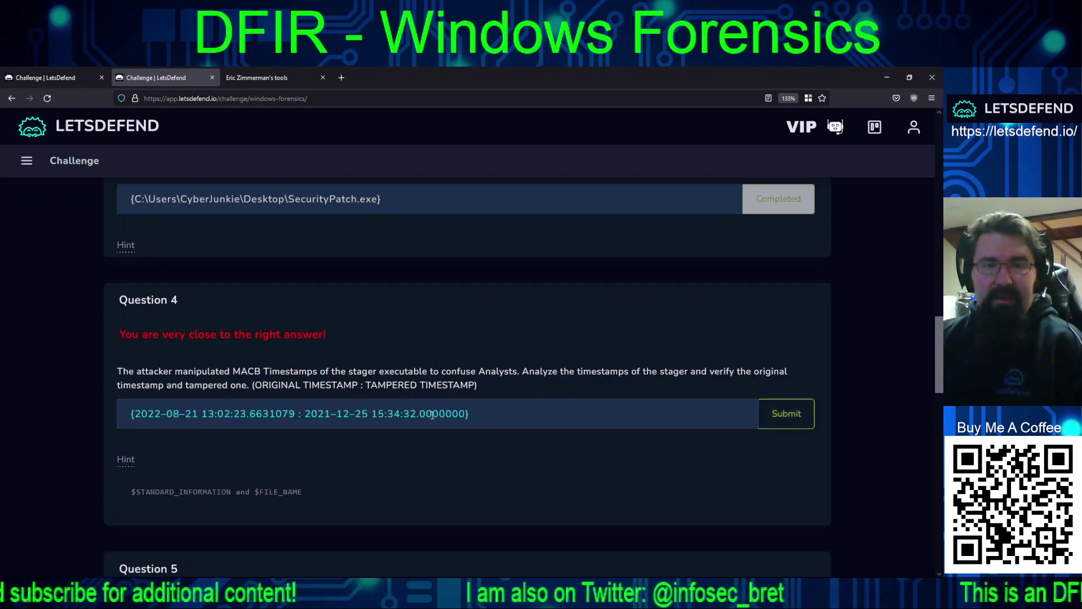
{"action": "left_click_drag", "start_coordinate": [432, 415], "coordinate": [464, 415]}
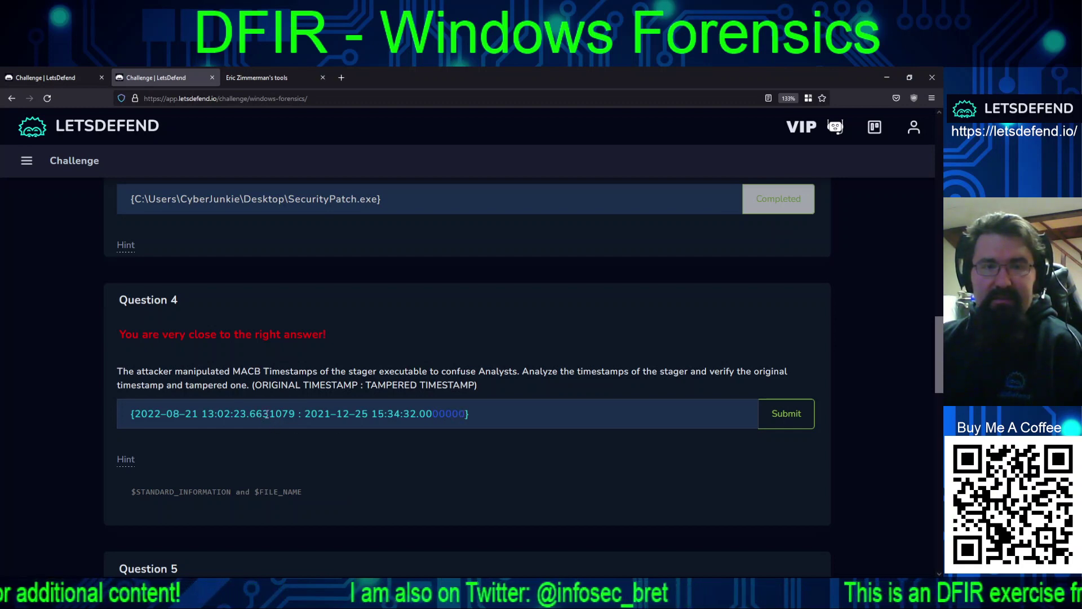
{"action": "left_click_drag", "start_coordinate": [268, 414], "coordinate": [294, 415]}
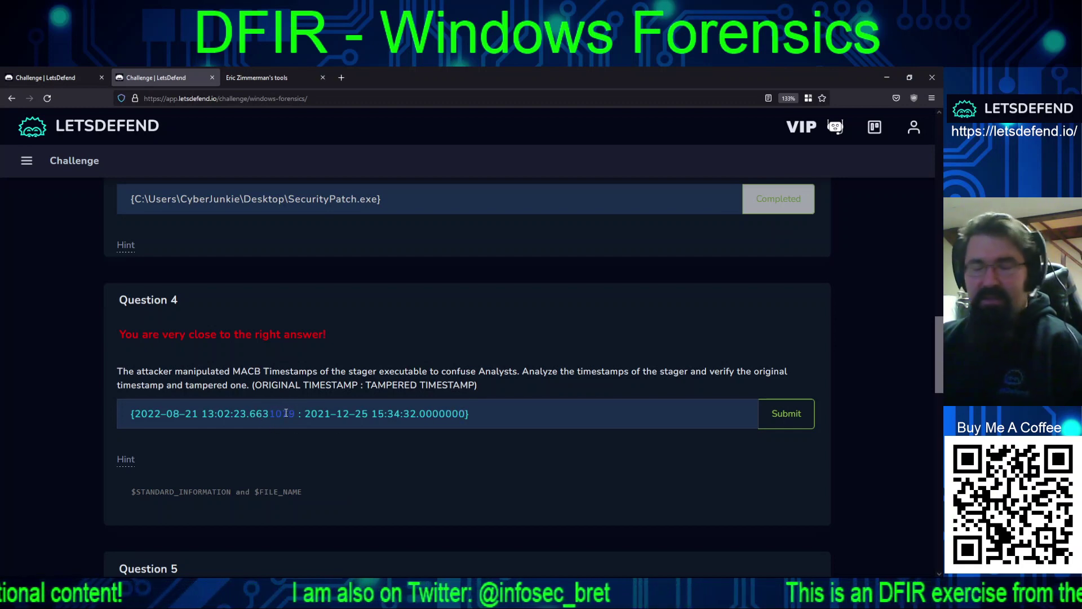
{"action": "key", "text": "BackSpace"}
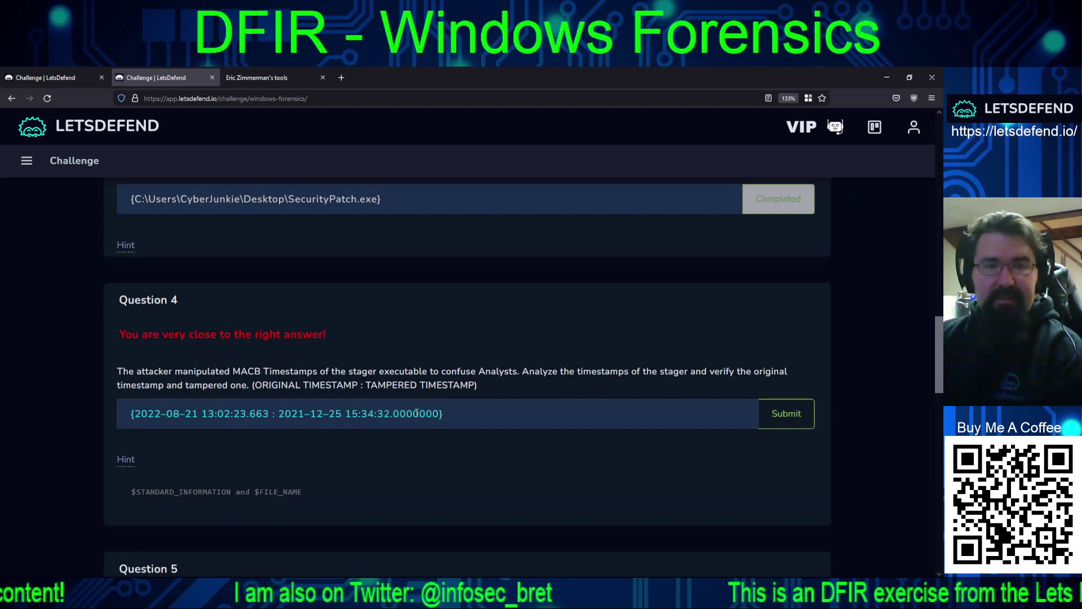
{"action": "left_click_drag", "start_coordinate": [413, 415], "coordinate": [438, 415]}
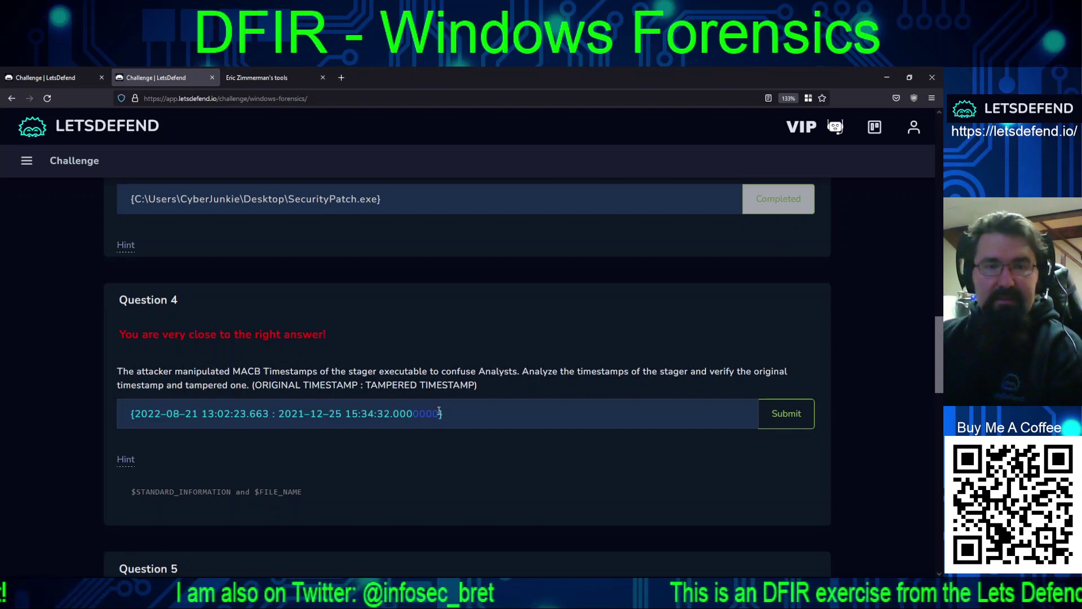
{"action": "key", "text": "BackSpace"}
{"action": "left_click", "coordinate": [786, 413]}
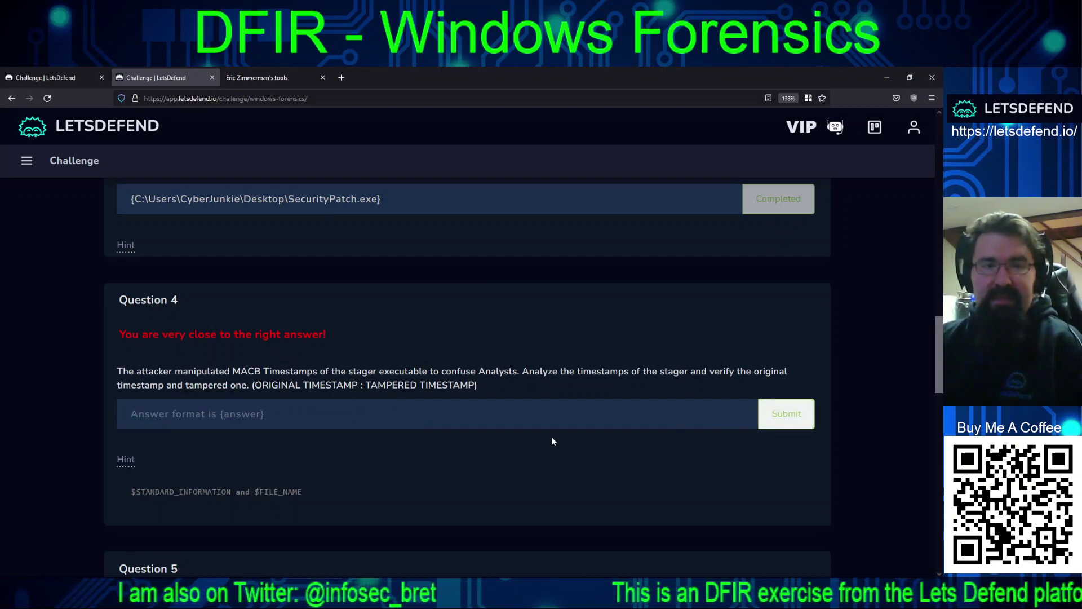
{"action": "left_click", "coordinate": [276, 413]}
{"action": "key", "text": "ctrl+v"}
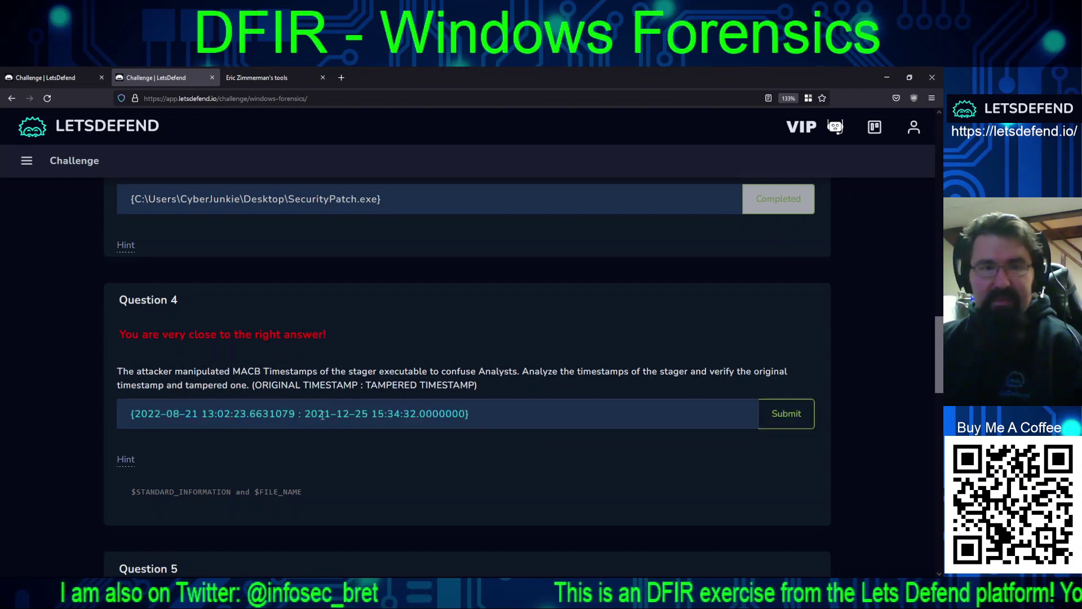
{"action": "left_click_drag", "start_coordinate": [263, 413], "coordinate": [295, 413]}
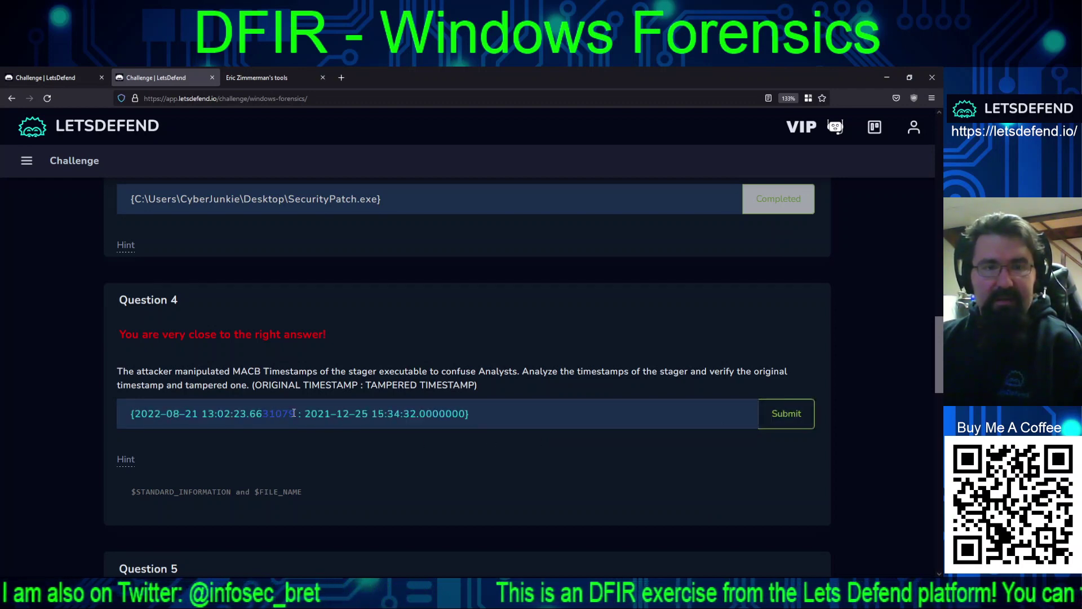
{"action": "key", "text": "BackSpace"}
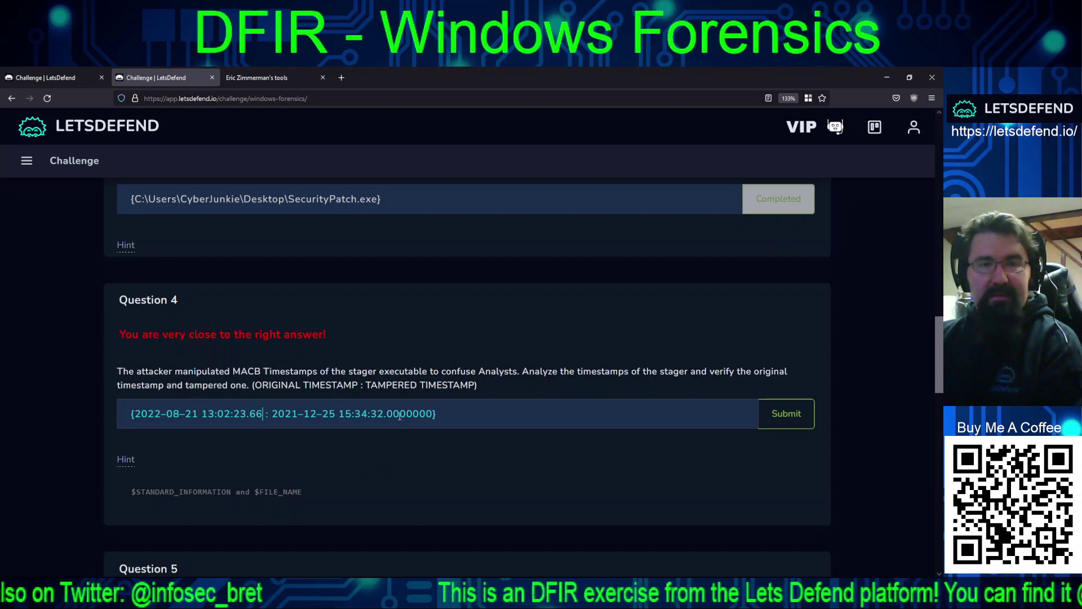
{"action": "left_click_drag", "start_coordinate": [400, 413], "coordinate": [433, 413]}
{"action": "key", "text": "BackSpace"}
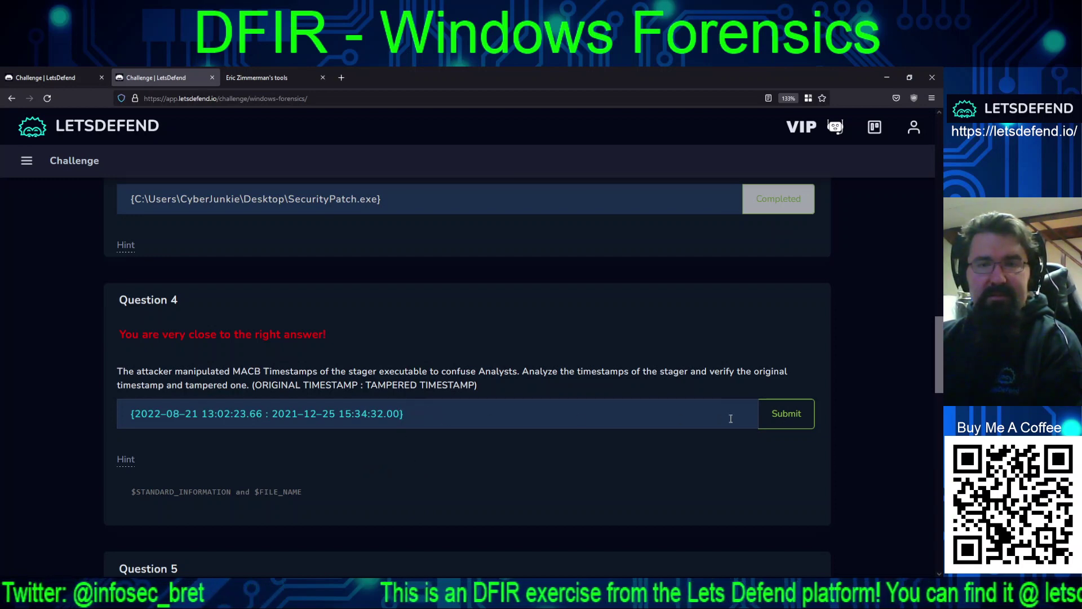
{"action": "left_click", "coordinate": [758, 416]}
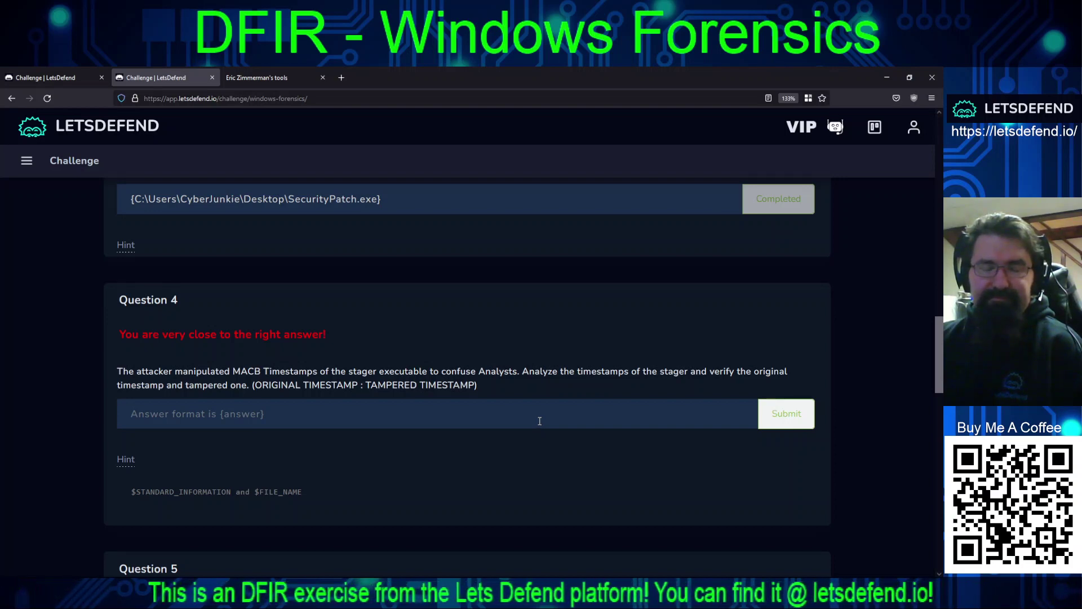
{"action": "left_click", "coordinate": [539, 421]}
{"action": "key", "text": "ctrl+v"}
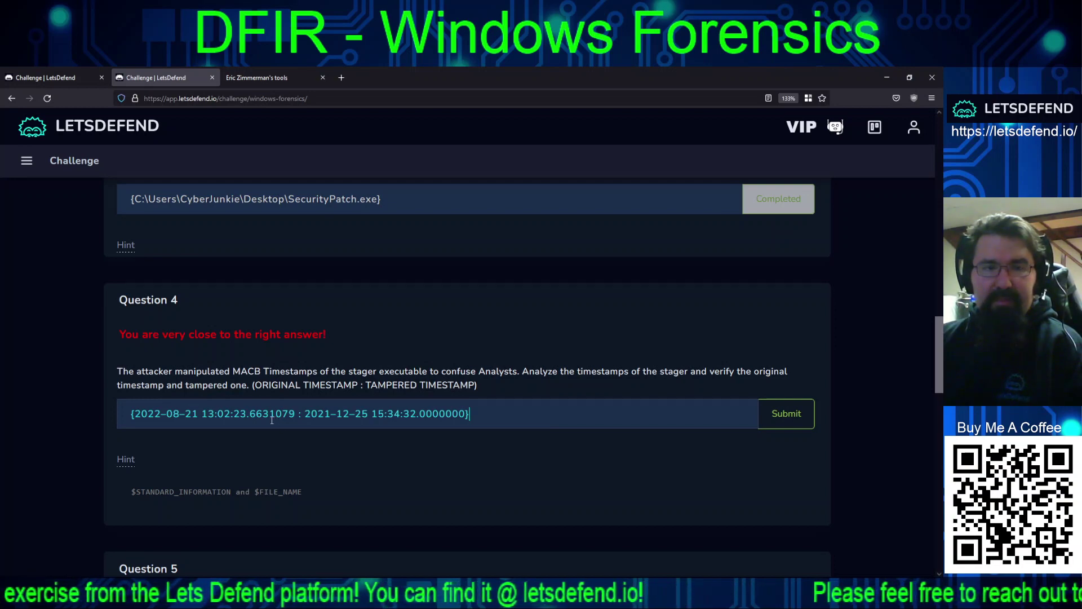
{"action": "left_click_drag", "start_coordinate": [263, 413], "coordinate": [295, 413]}
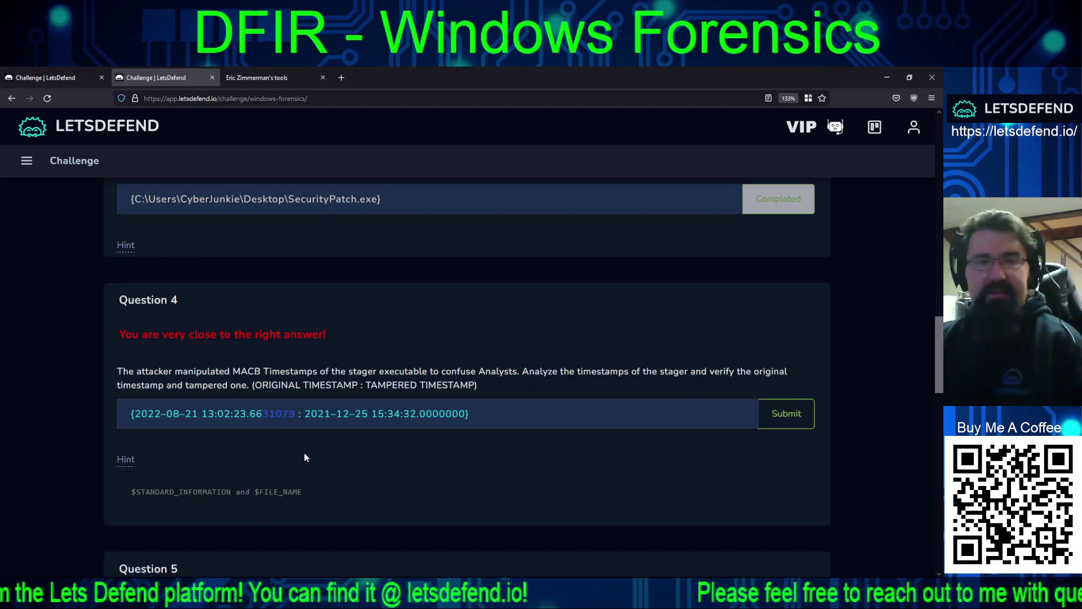
{"action": "key", "text": "Left"}
{"action": "key", "text": "Left"}
{"action": "key", "text": "Left"}
{"action": "key", "text": "Left"}
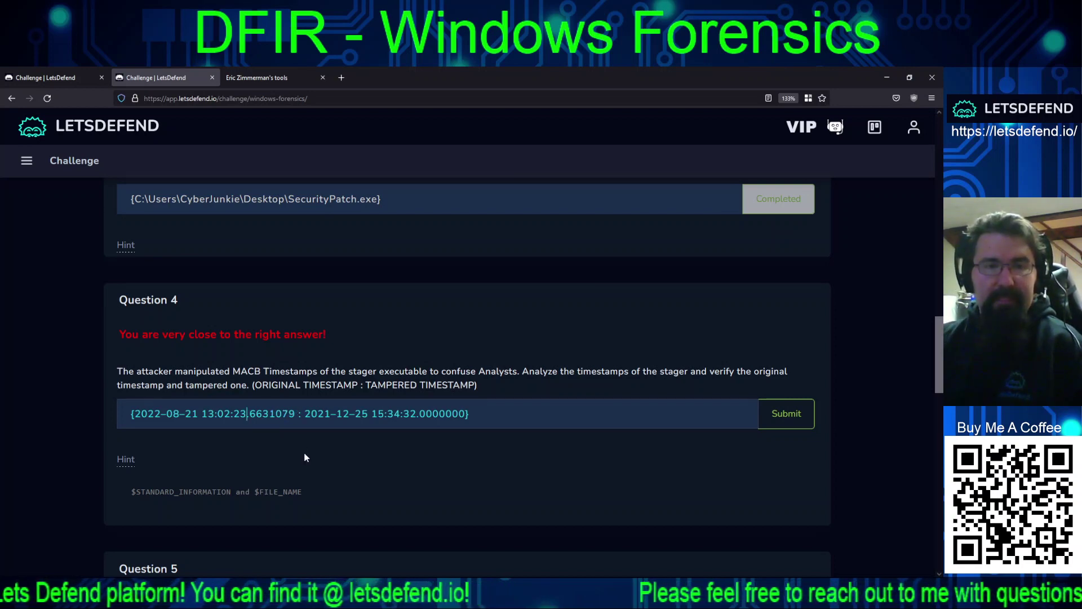
{"action": "key", "text": "Delete"}
{"action": "key", "text": "Delete"}
{"action": "key", "text": "Delete"}
{"action": "key", "text": "Delete"}
{"action": "key", "text": "Delete"}
{"action": "key", "text": "Delete"}
{"action": "key", "text": "Delete"}
{"action": "key", "text": "Delete"}
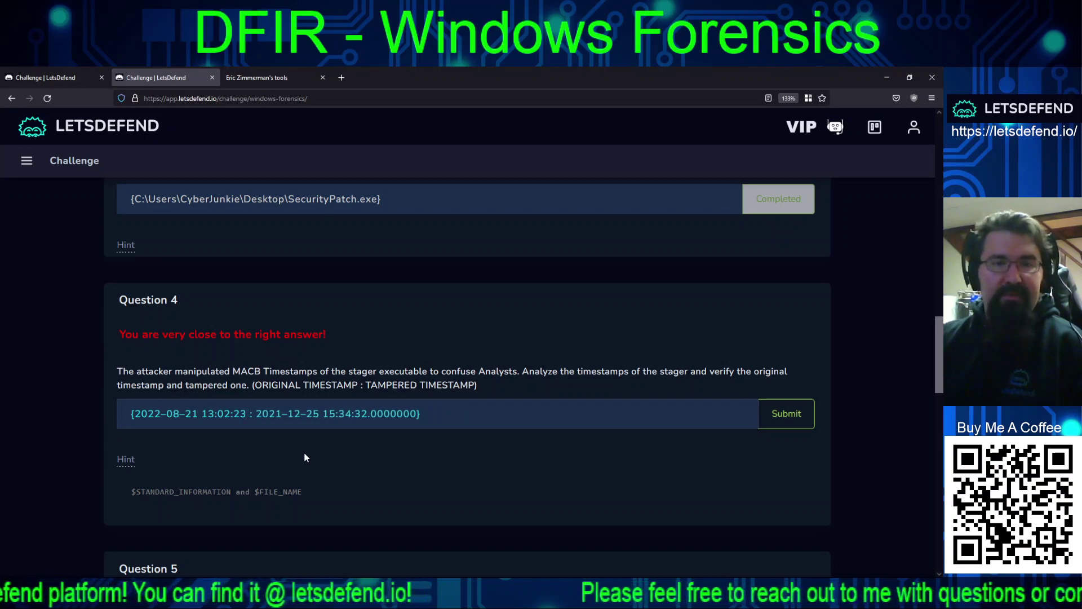
{"action": "key", "text": "Right"}
{"action": "key", "text": "Delete"}
{"action": "key", "text": "Delete"}
{"action": "key", "text": "Delete"}
{"action": "key", "text": "Delete"}
{"action": "key", "text": "Delete"}
{"action": "key", "text": "Delete"}
{"action": "key", "text": "Delete"}
{"action": "key", "text": "Delete"}
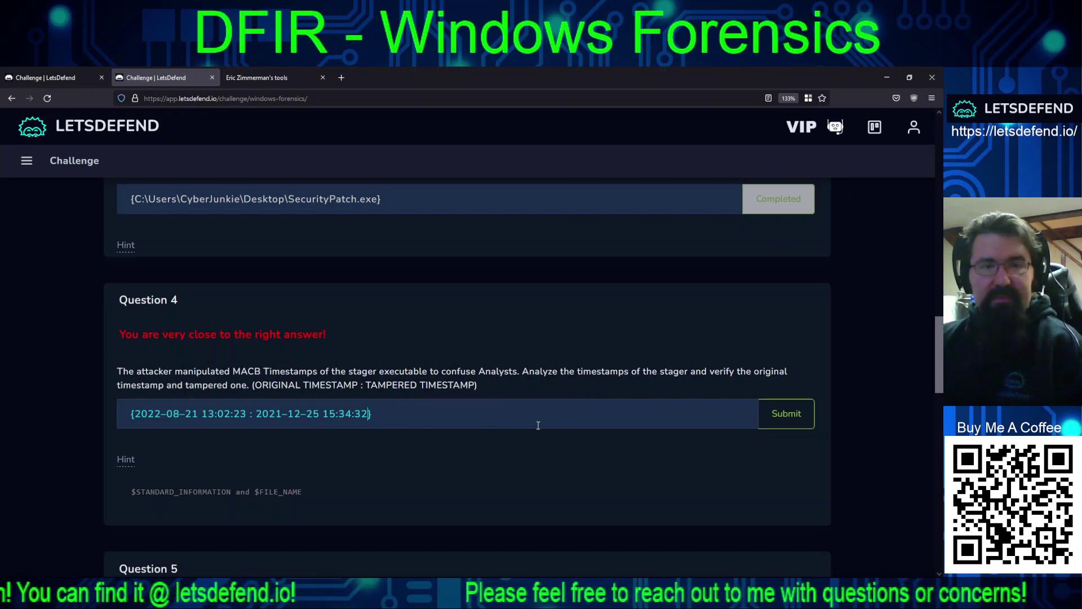
{"action": "left_click", "coordinate": [793, 416]}
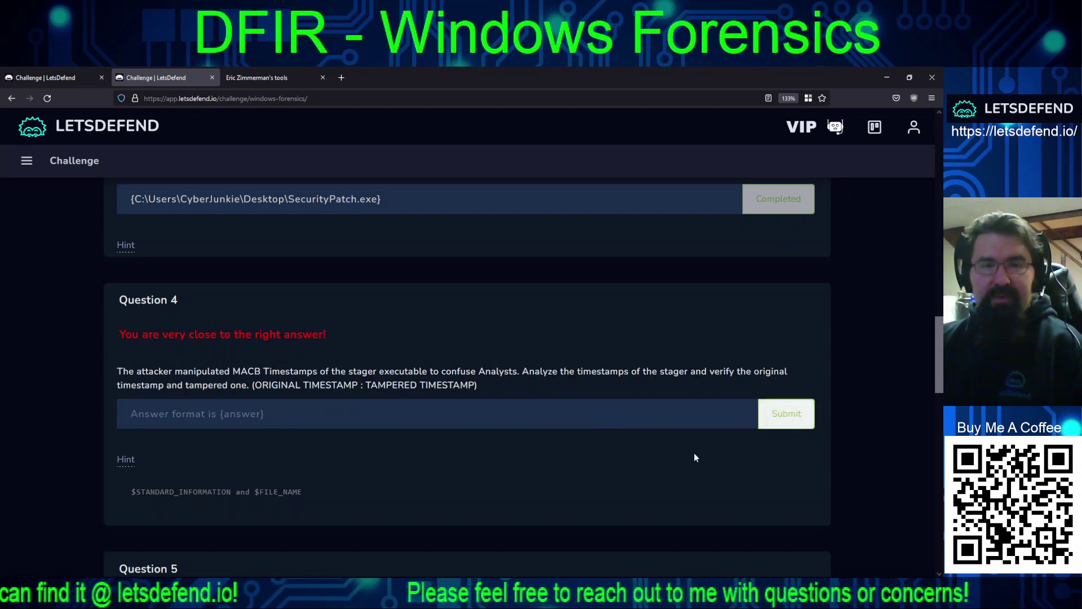
{"action": "left_click", "coordinate": [500, 413]}
{"action": "key", "text": "ctrl+v"}
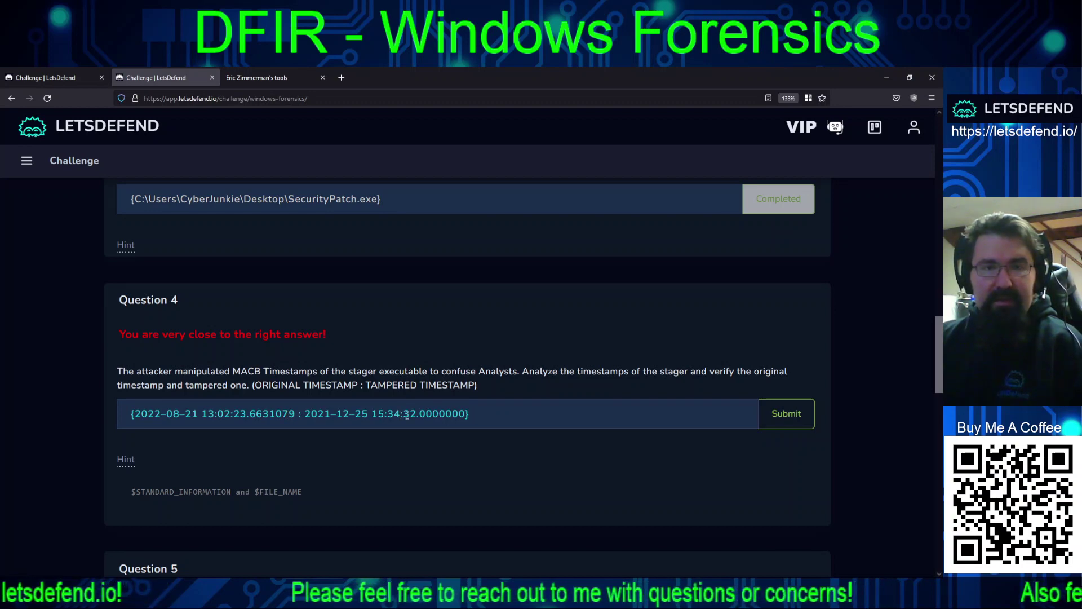
{"action": "left_click_drag", "start_coordinate": [417, 413], "coordinate": [465, 413]}
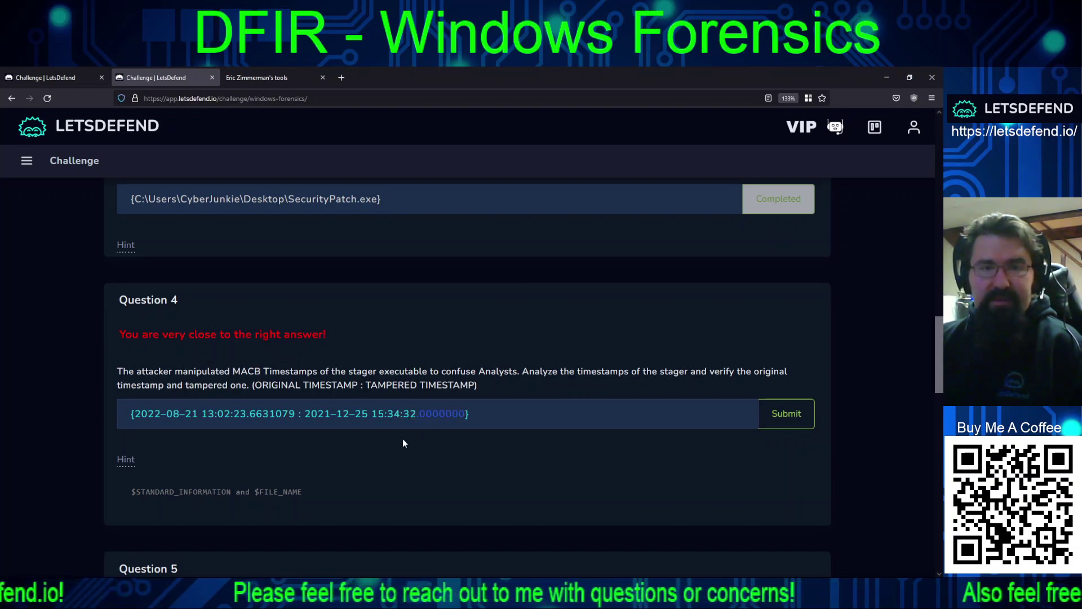
{"action": "key", "text": "BackSpace"}
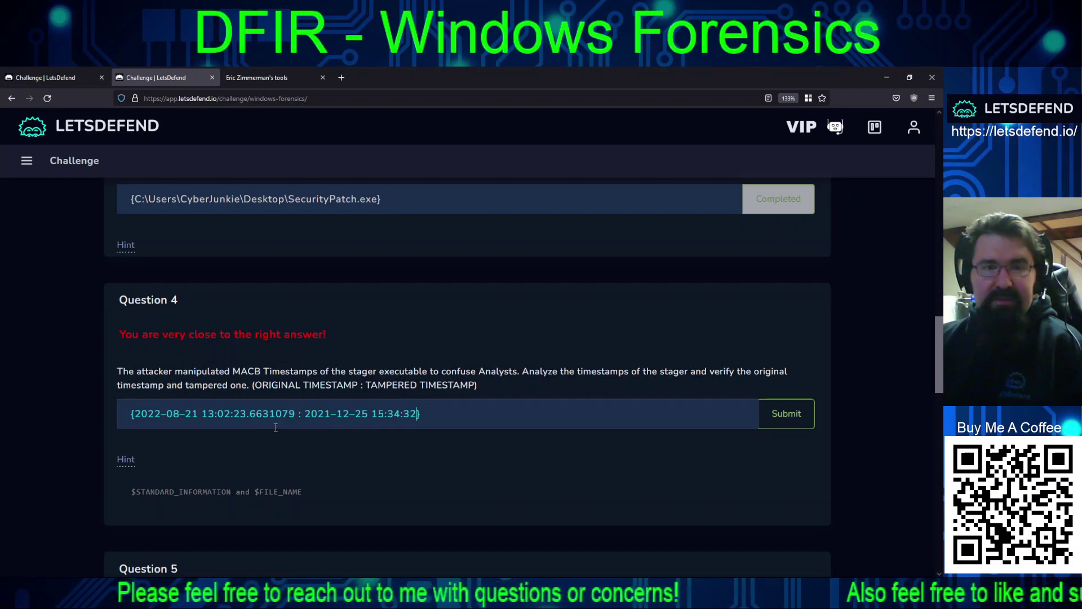
{"action": "left_click_drag", "start_coordinate": [269, 413], "coordinate": [293, 412]}
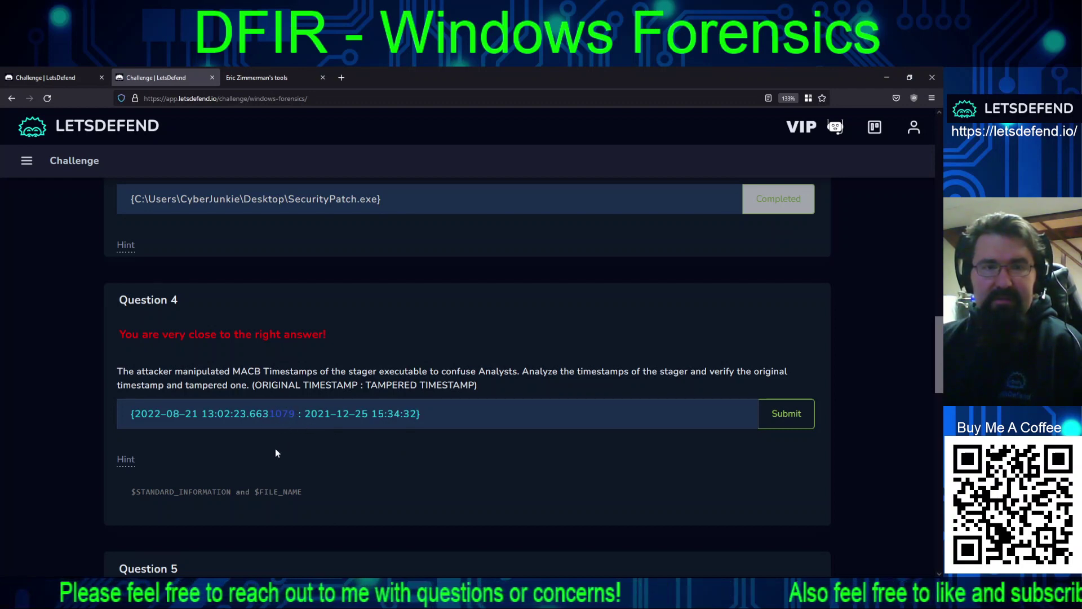
{"action": "key", "text": "BackSpace"}
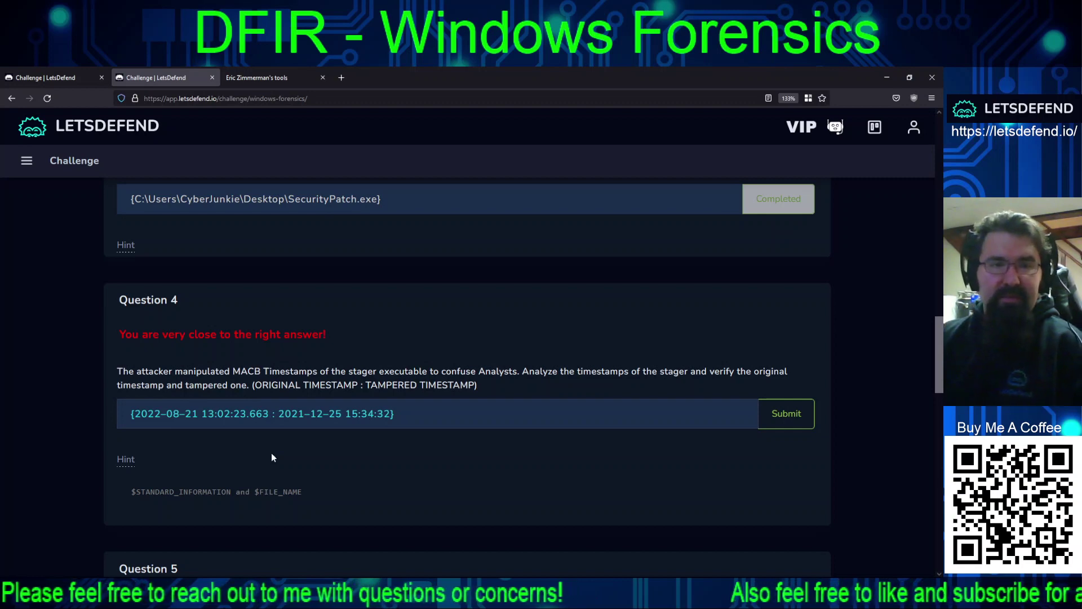
{"action": "left_click", "coordinate": [785, 414]}
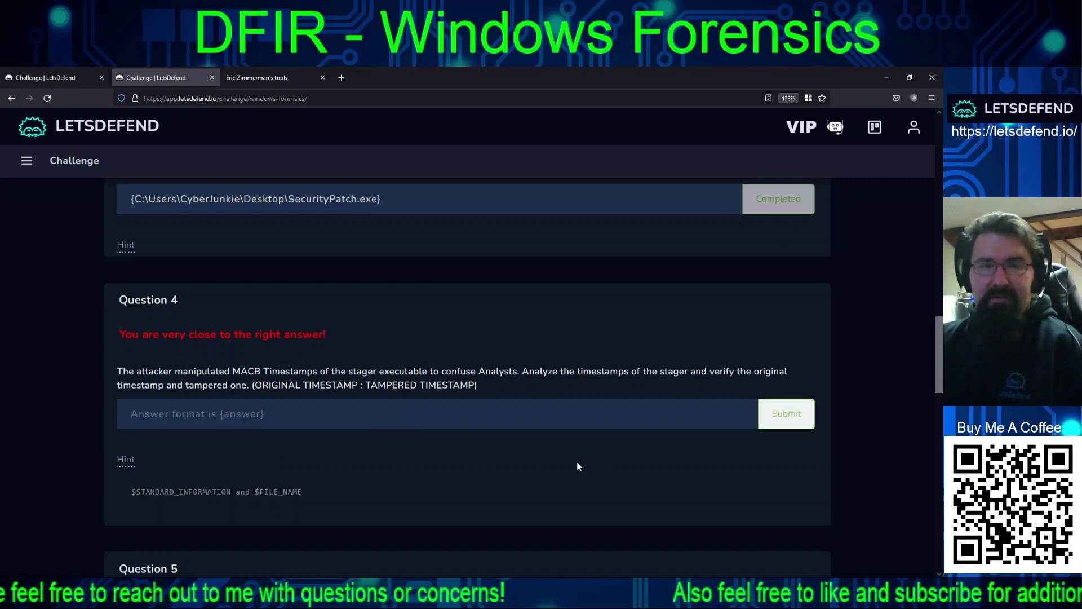
{"action": "left_click", "coordinate": [559, 421]}
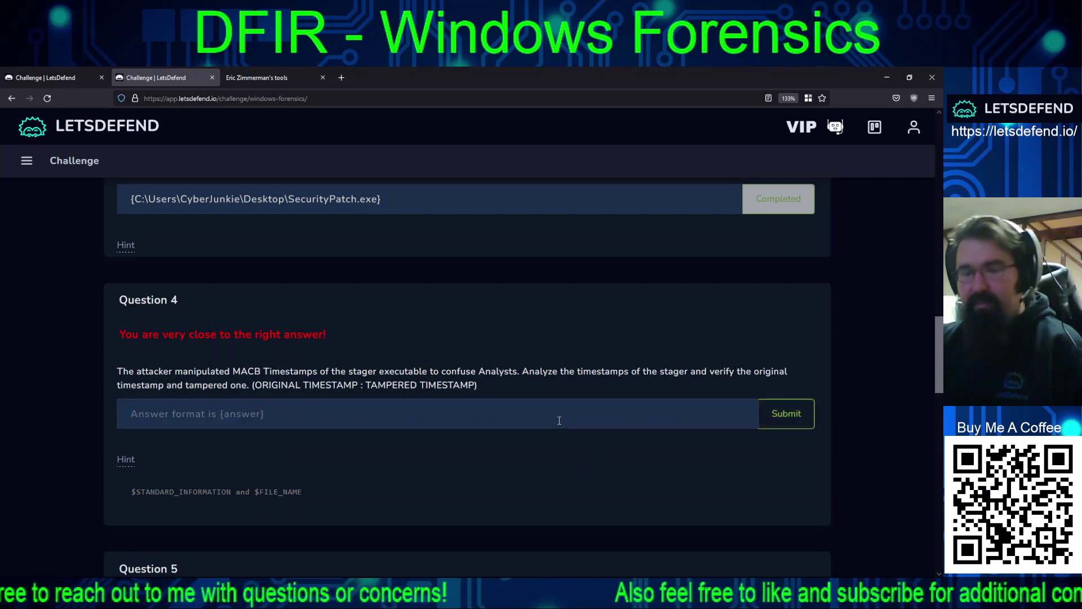
{"action": "key", "text": "ctrl+v"}
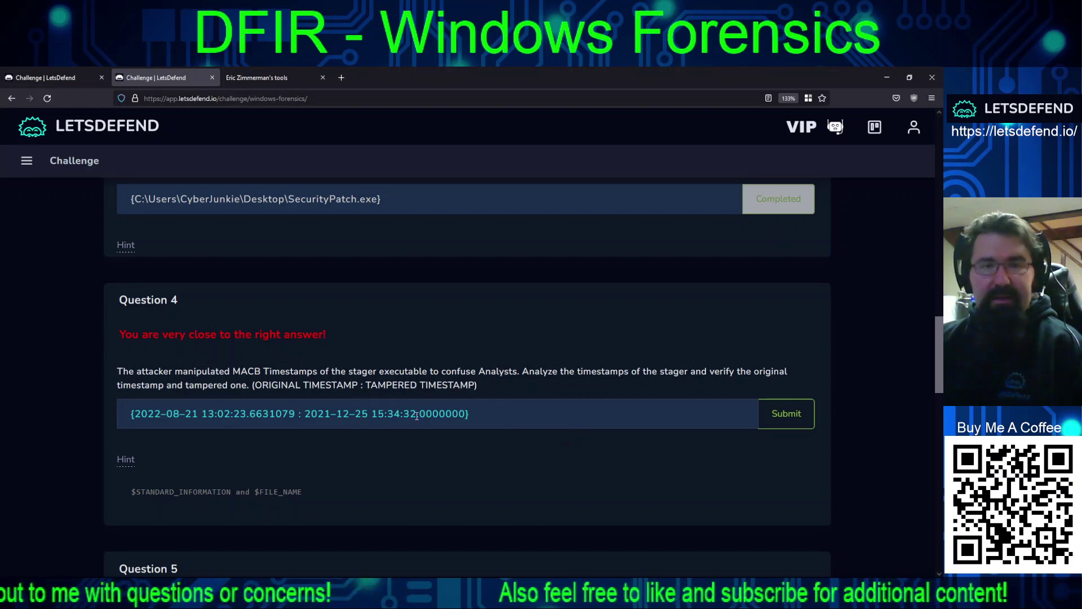
{"action": "left_click_drag", "start_coordinate": [419, 417], "coordinate": [468, 417]}
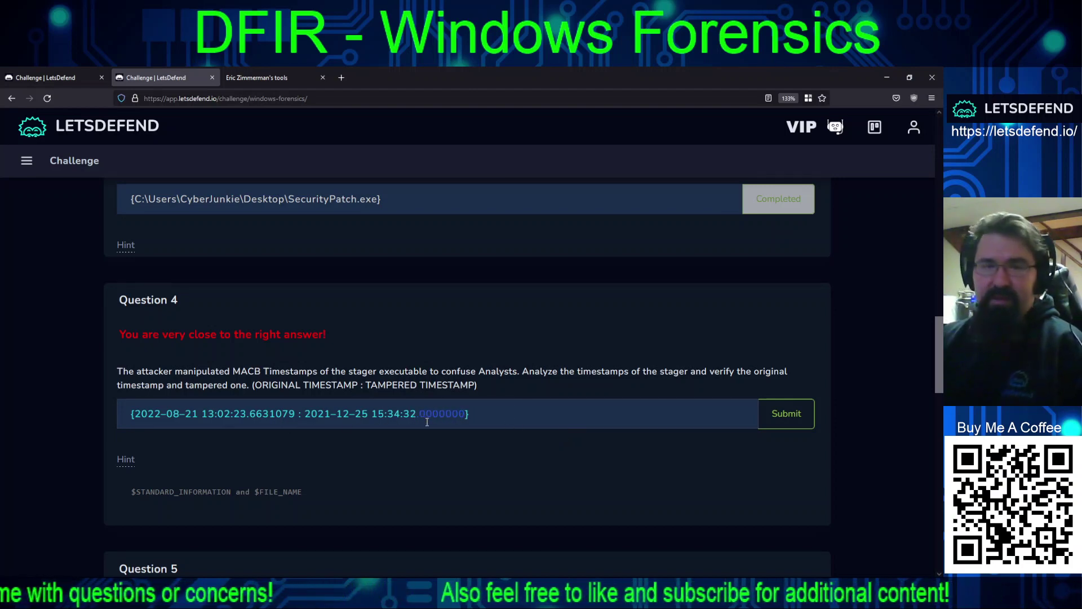
{"action": "key", "text": "BackSpace"}
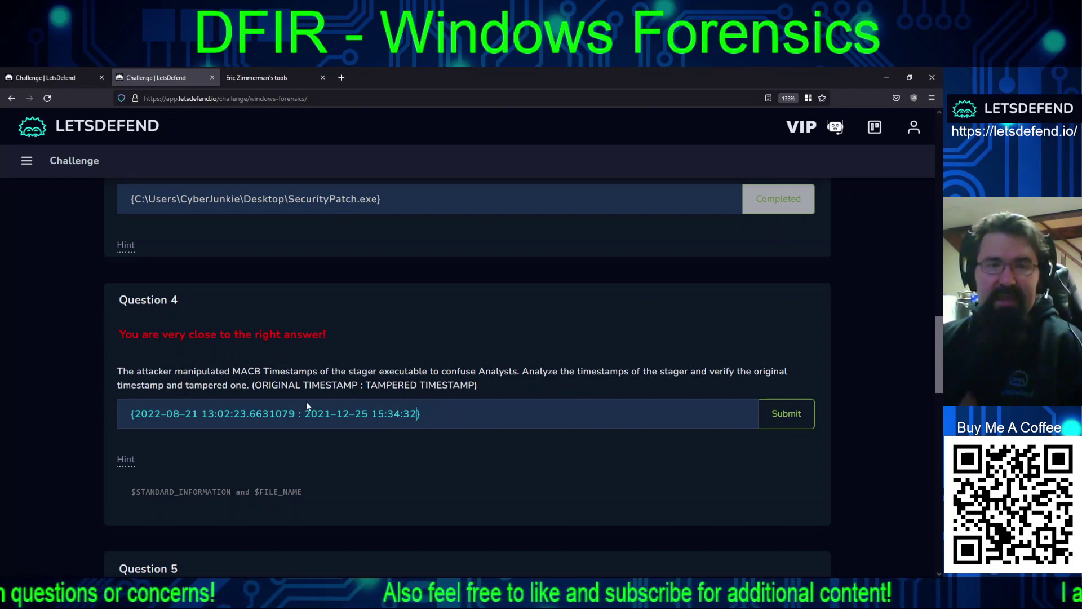
{"action": "left_click_drag", "start_coordinate": [262, 414], "coordinate": [296, 411]}
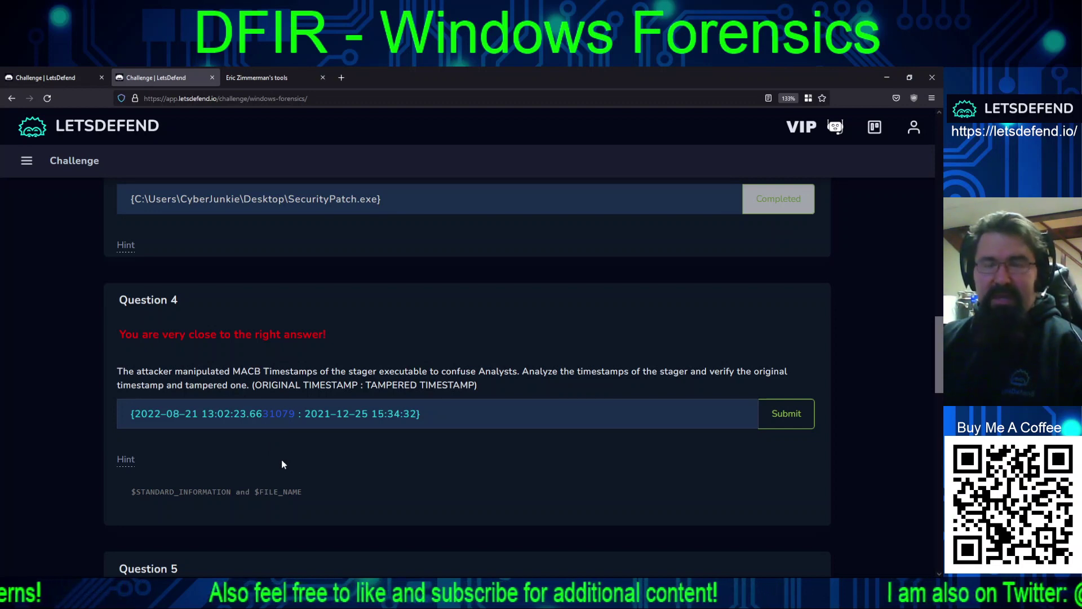
{"action": "key", "text": "BackSpace"}
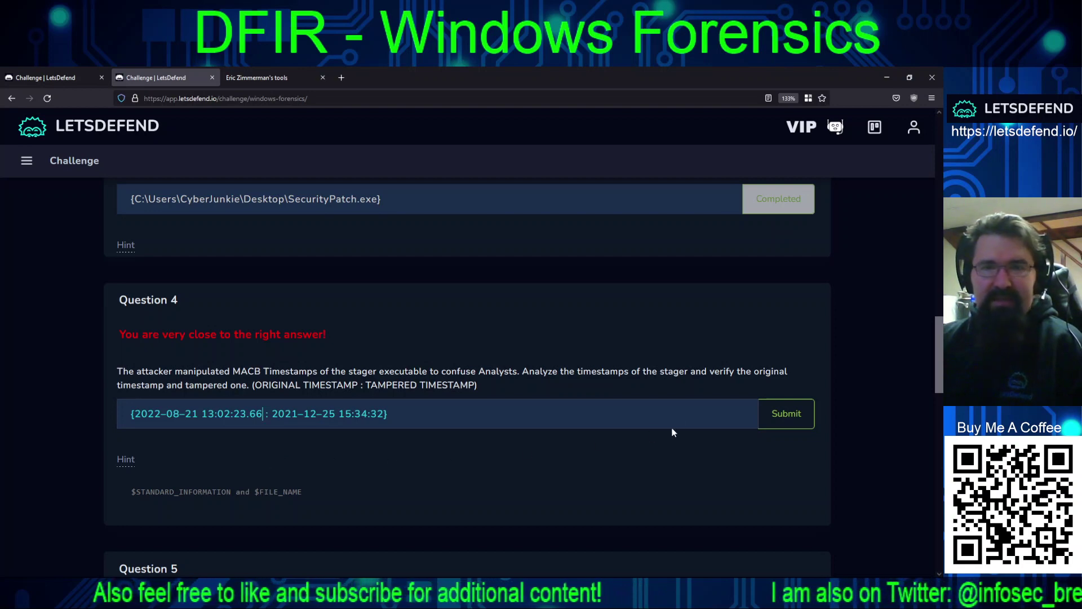
{"action": "left_click", "coordinate": [768, 416]}
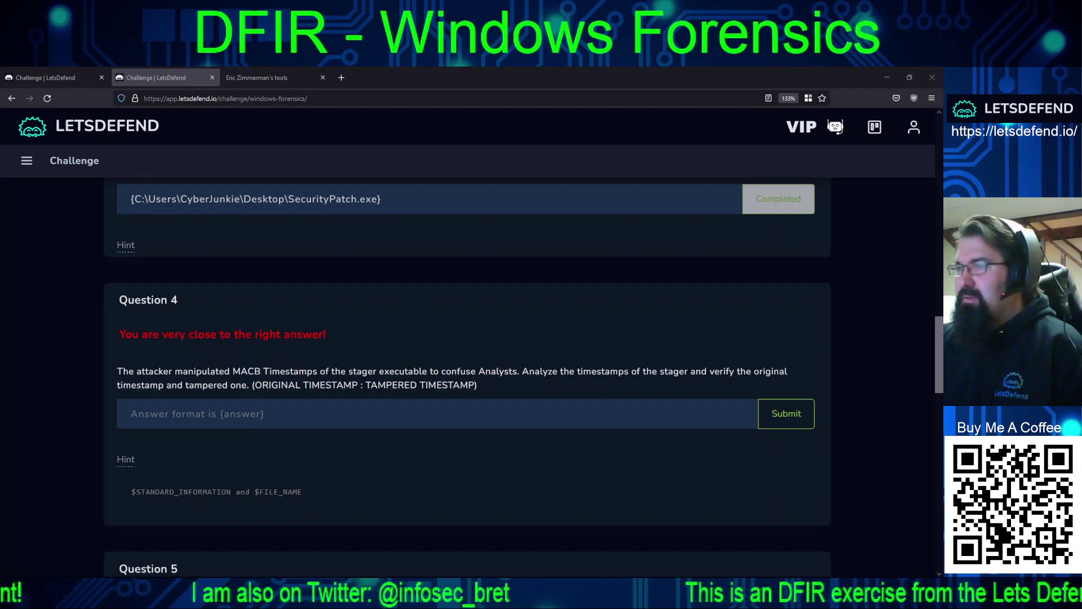
{"action": "key", "text": "alt+Tab"}
{"action": "key", "text": "ctrl+v"}
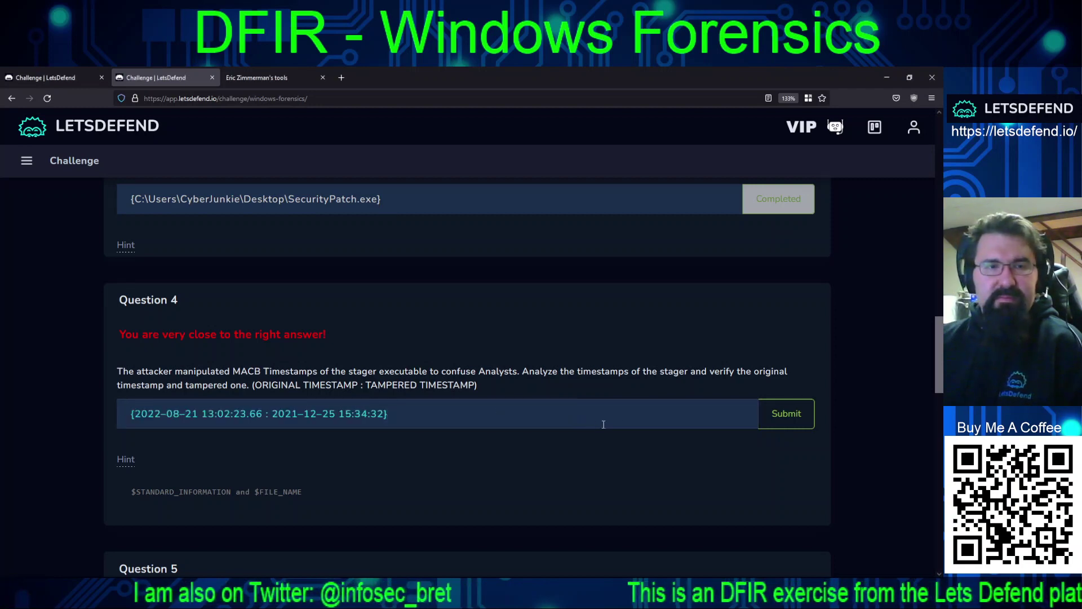
{"action": "left_click", "coordinate": [788, 427]}
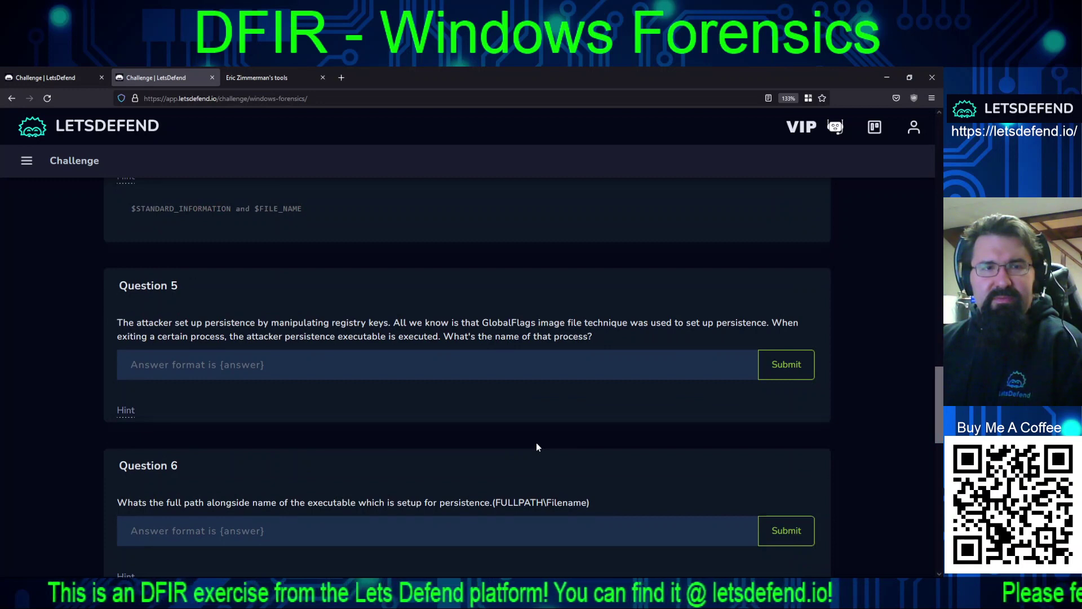
{"action": "scroll", "coordinate": [537, 444], "scroll_direction": "up", "scroll_amount": 3}
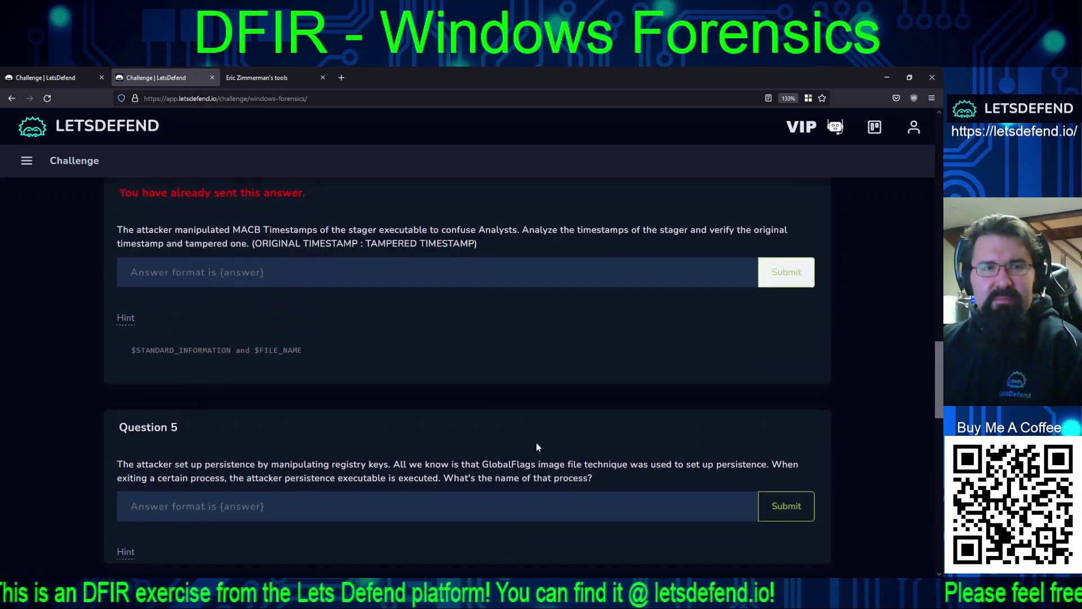
{"action": "scroll", "coordinate": [536, 444], "scroll_direction": "up", "scroll_amount": 1}
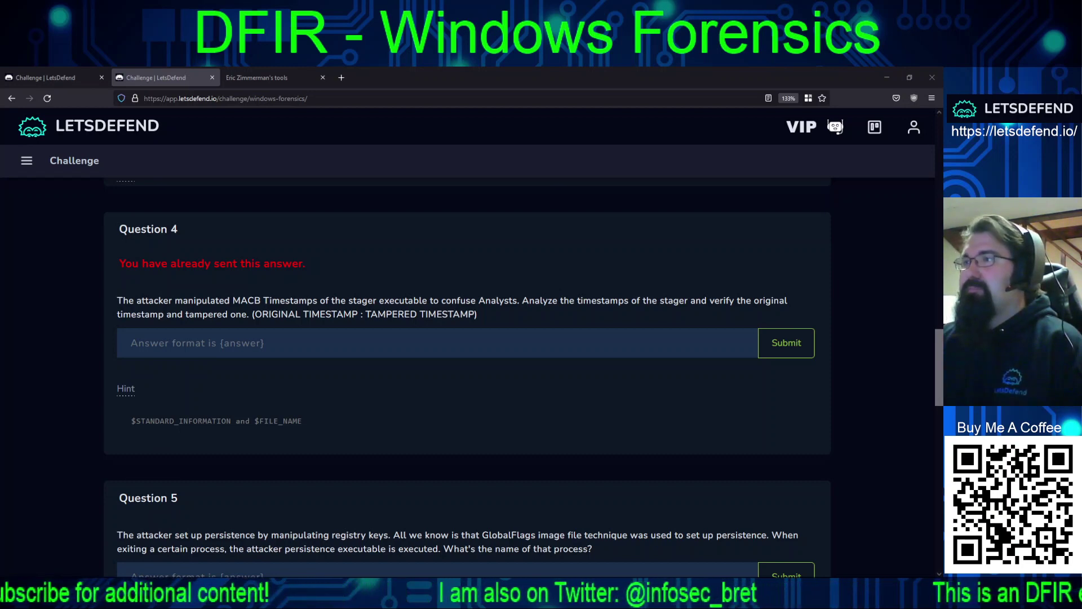
{"action": "key", "text": "alt+Tab"}
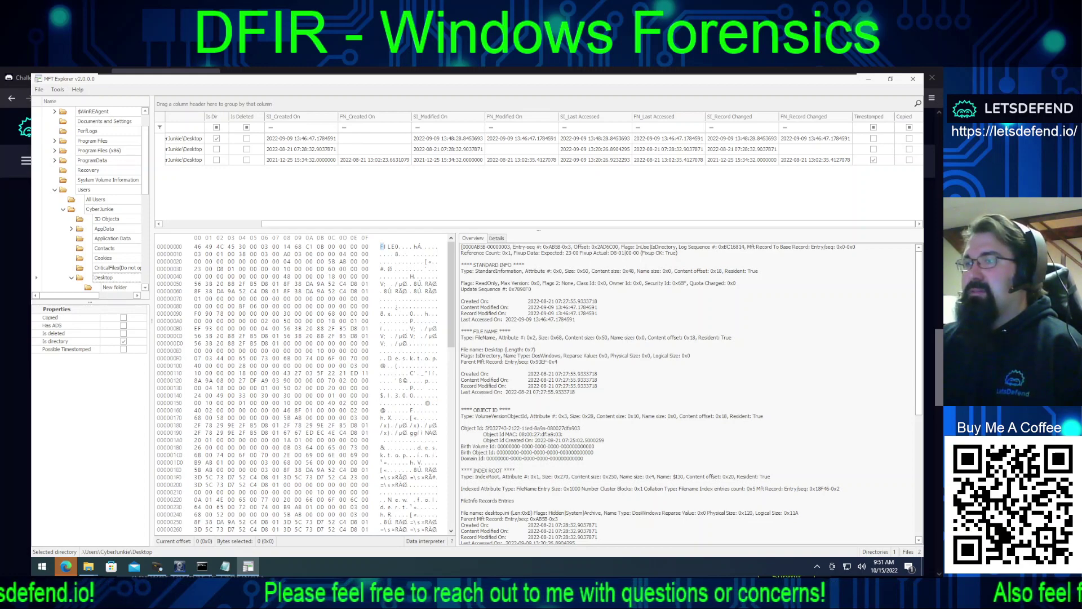
{"action": "key", "text": "alt+Tab"}
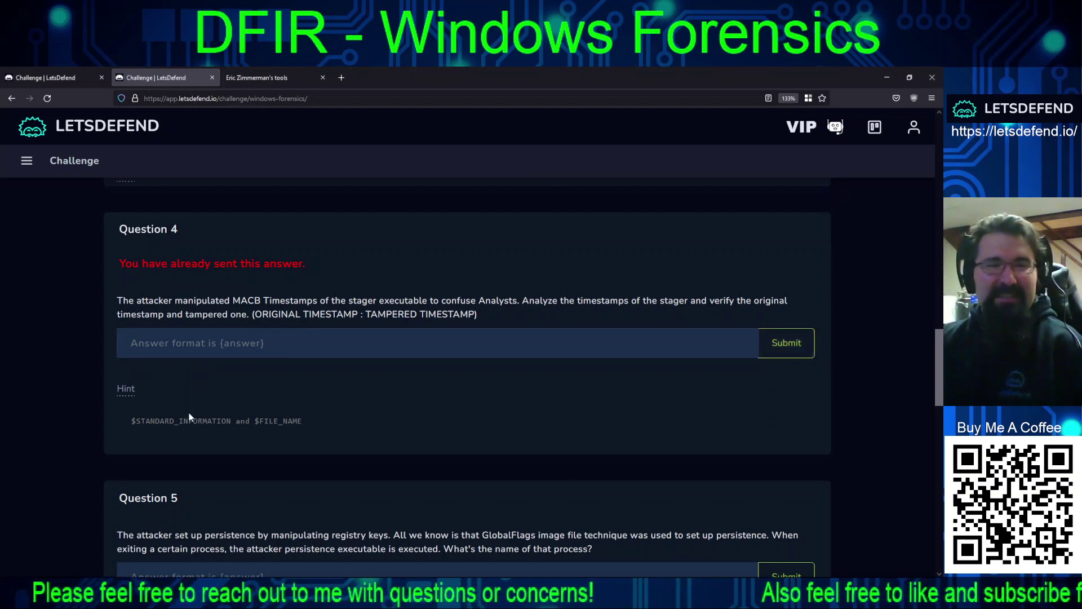
{"action": "left_click", "coordinate": [296, 354]}
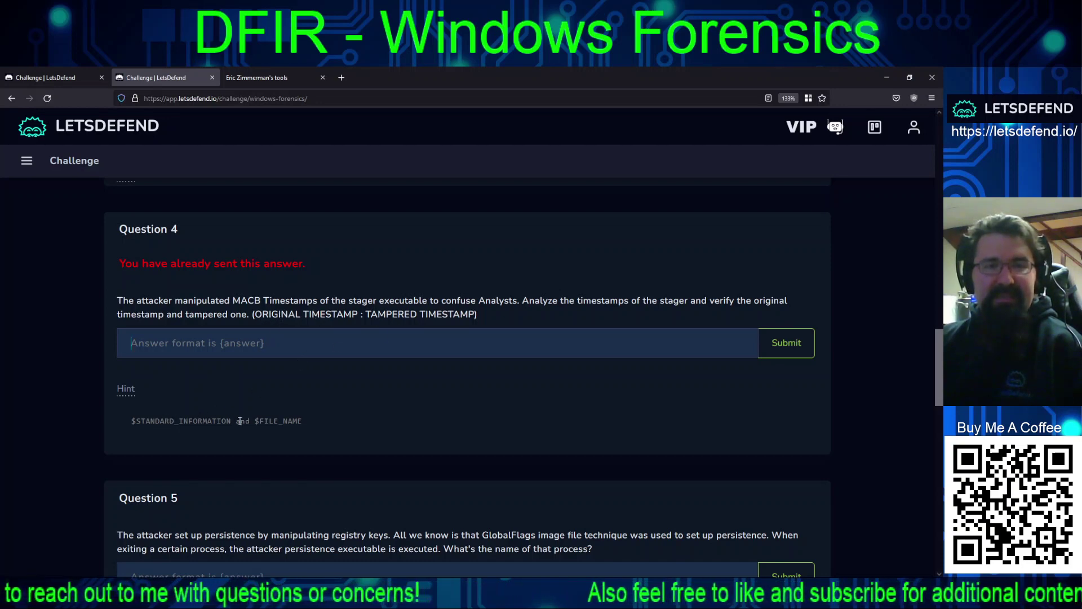
{"action": "key", "text": "ctrl+v"}
{"action": "key", "text": "Return"}
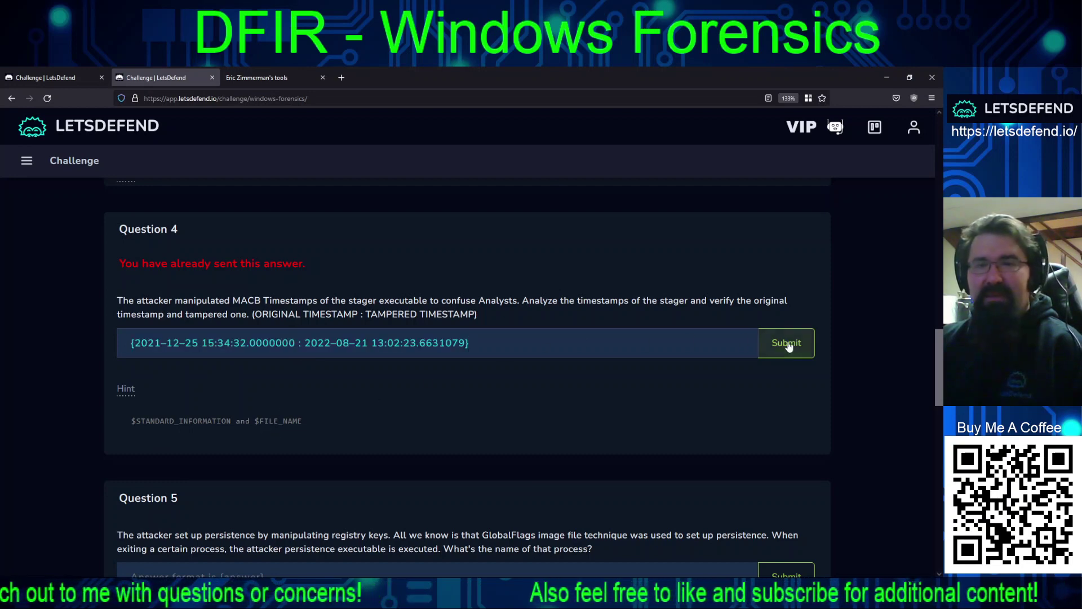
{"action": "left_click", "coordinate": [232, 349]}
{"action": "key", "text": "ctrl+v"}
{"action": "left_click_drag", "start_coordinate": [249, 341], "coordinate": [295, 344]}
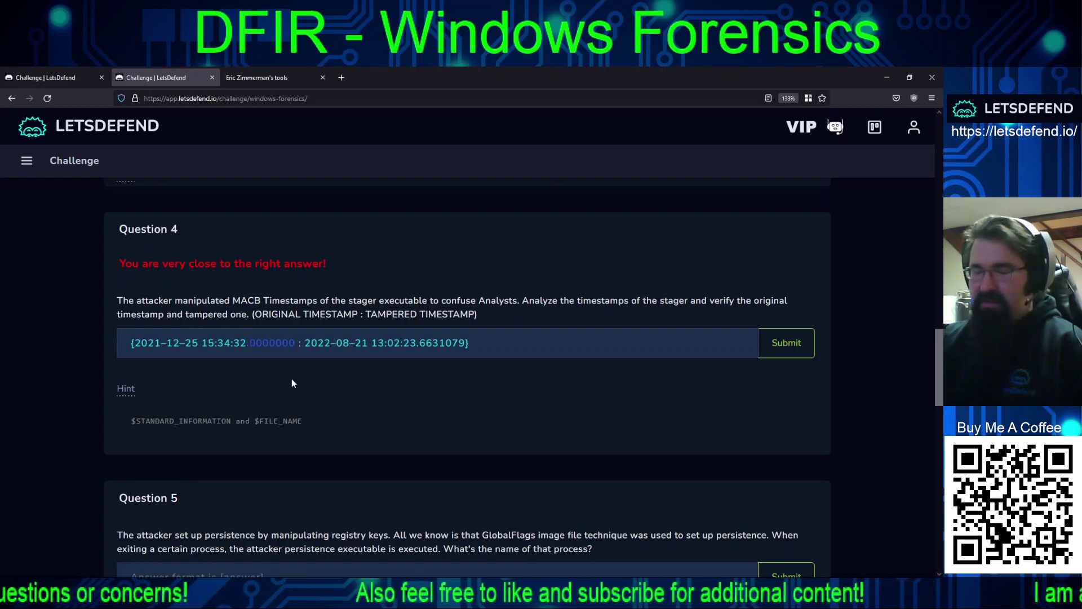
{"action": "key", "text": "BackSpace"}
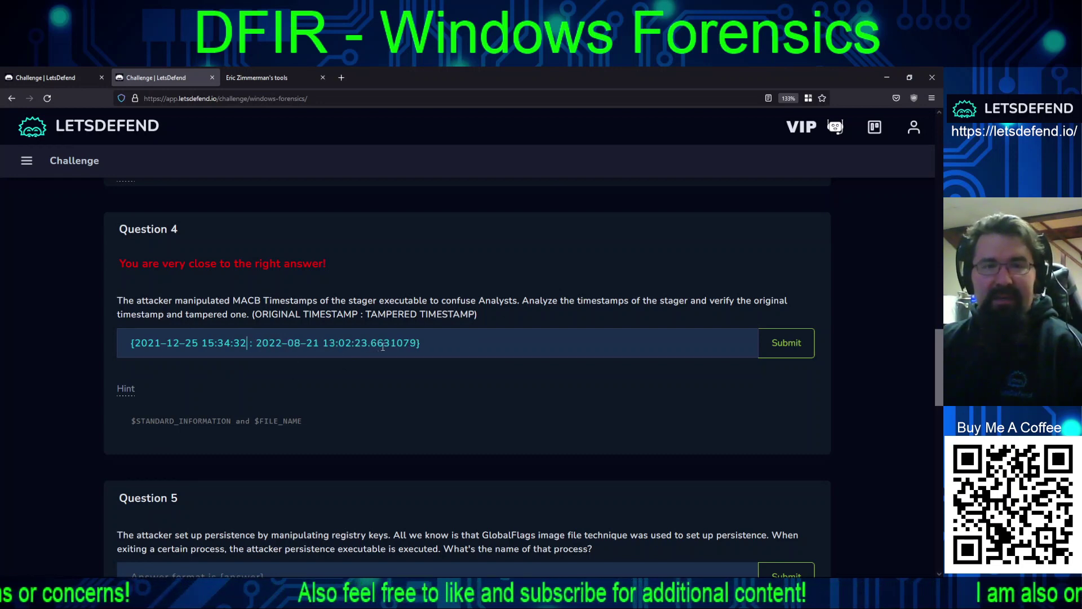
{"action": "left_click_drag", "start_coordinate": [384, 343], "coordinate": [417, 344]}
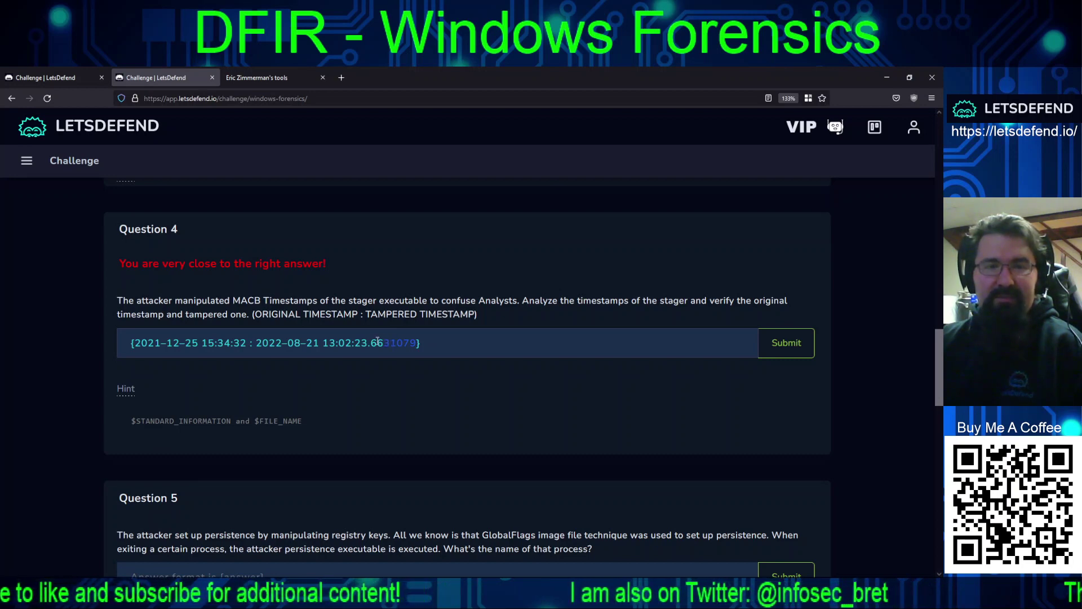
{"action": "key", "text": "BackSpace"}
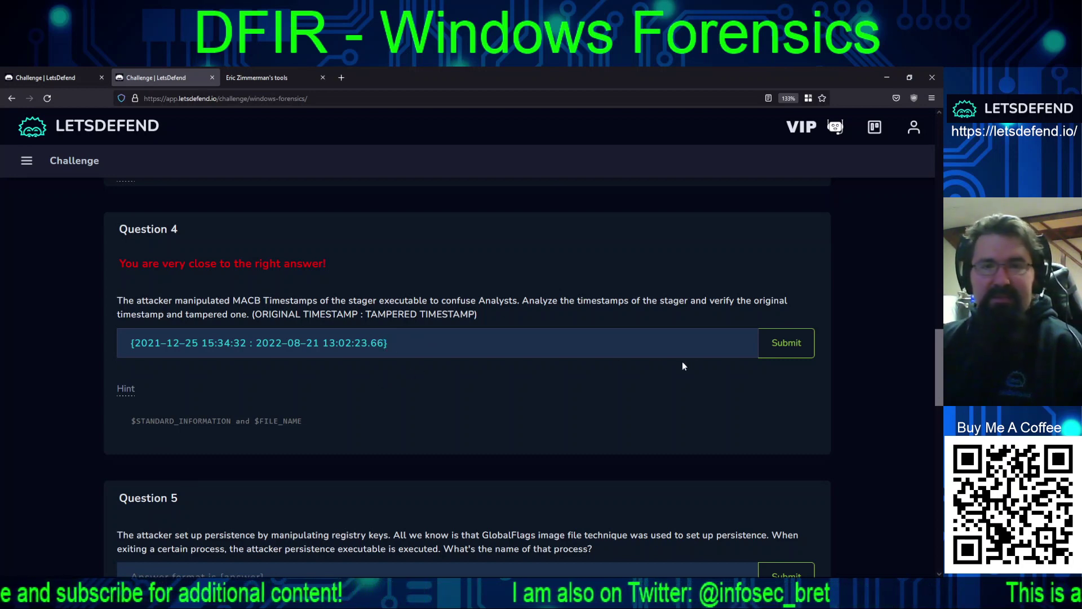
{"action": "left_click", "coordinate": [786, 342]}
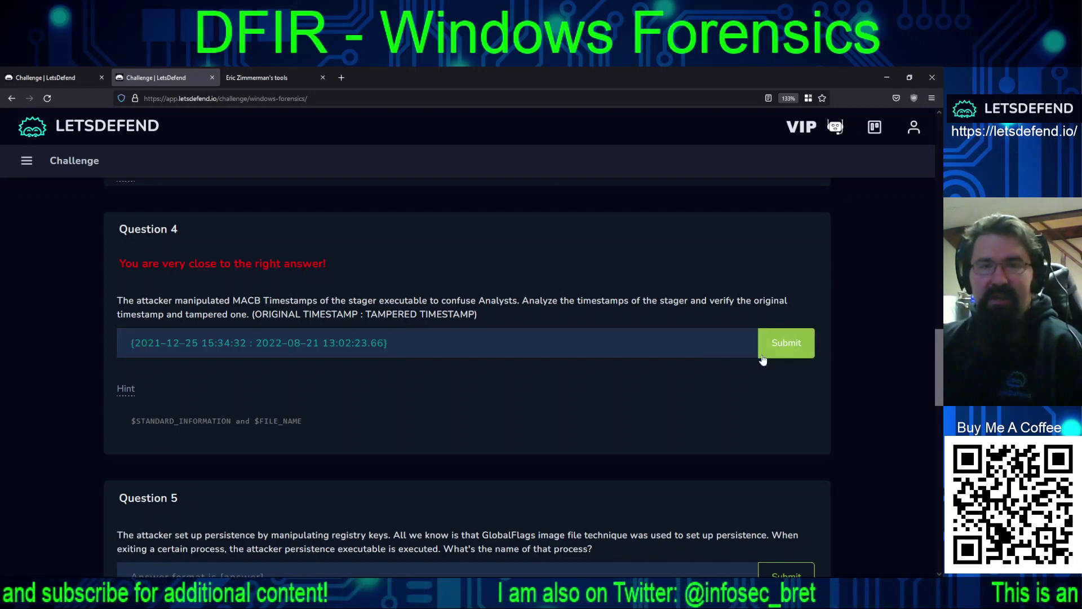
{"action": "left_click", "coordinate": [414, 351]}
{"action": "key", "text": "ctrl+v"}
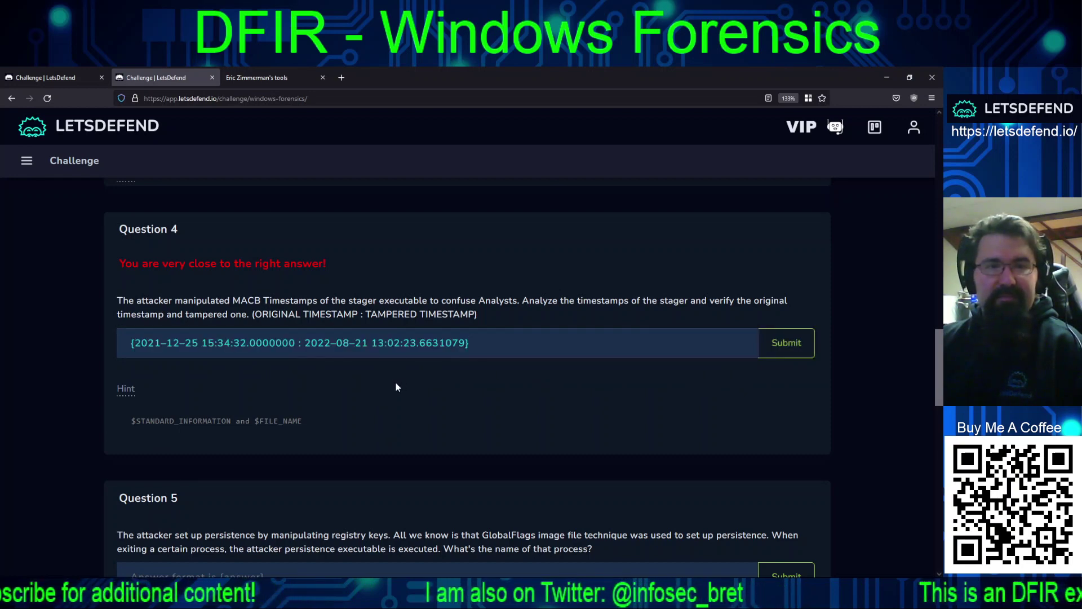
{"action": "left_click", "coordinate": [782, 347]}
{"action": "left_click", "coordinate": [350, 350]}
{"action": "key", "text": "ctrl+v"}
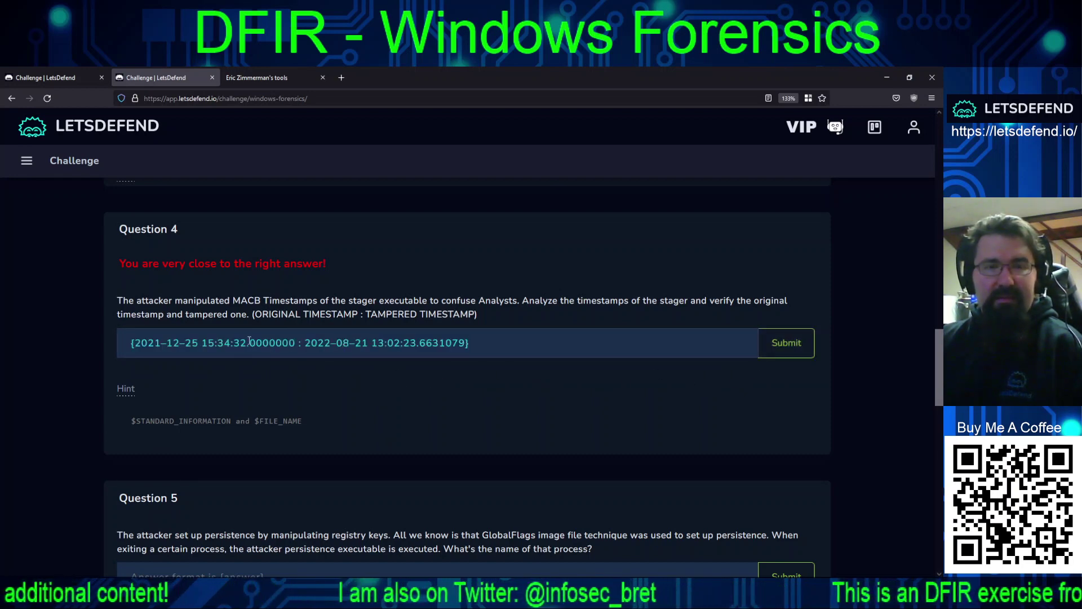
{"action": "left_click_drag", "start_coordinate": [249, 341], "coordinate": [295, 341]}
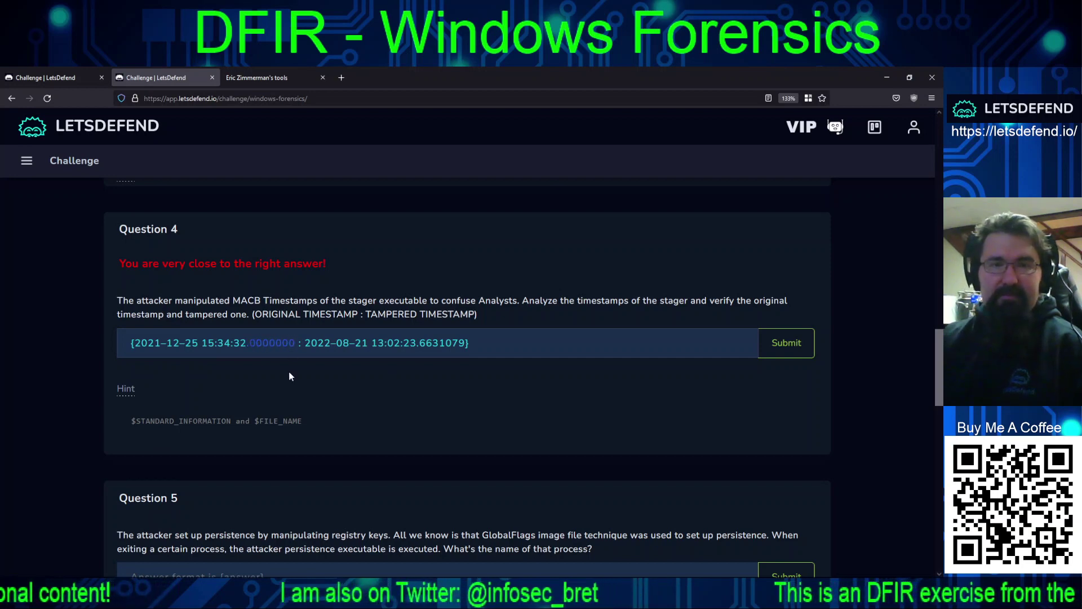
{"action": "key", "text": "BackSpace"}
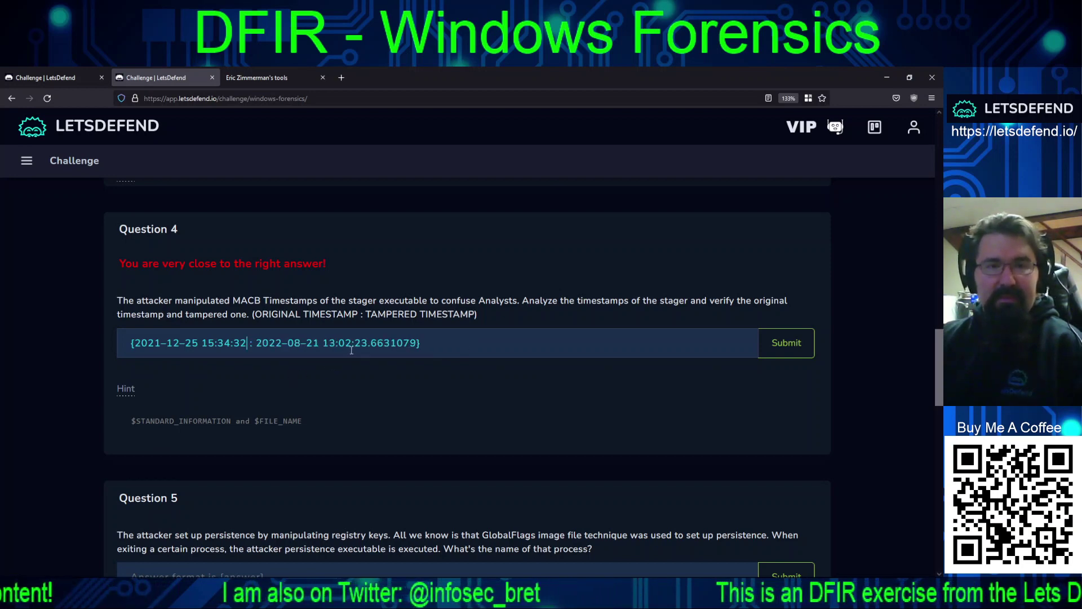
{"action": "left_click_drag", "start_coordinate": [369, 343], "coordinate": [420, 343]}
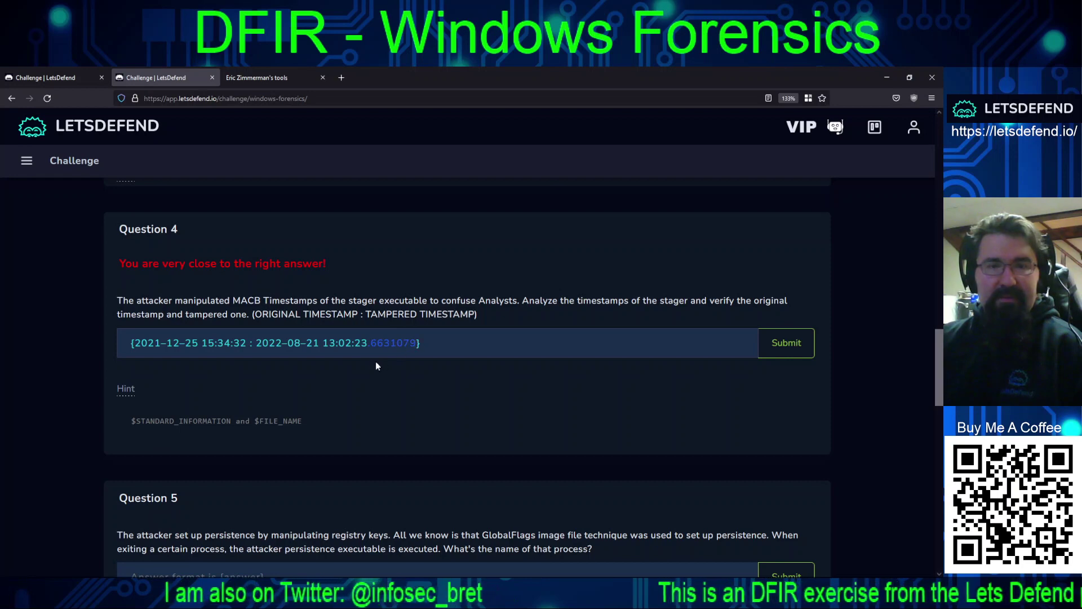
{"action": "key", "text": "BackSpace"}
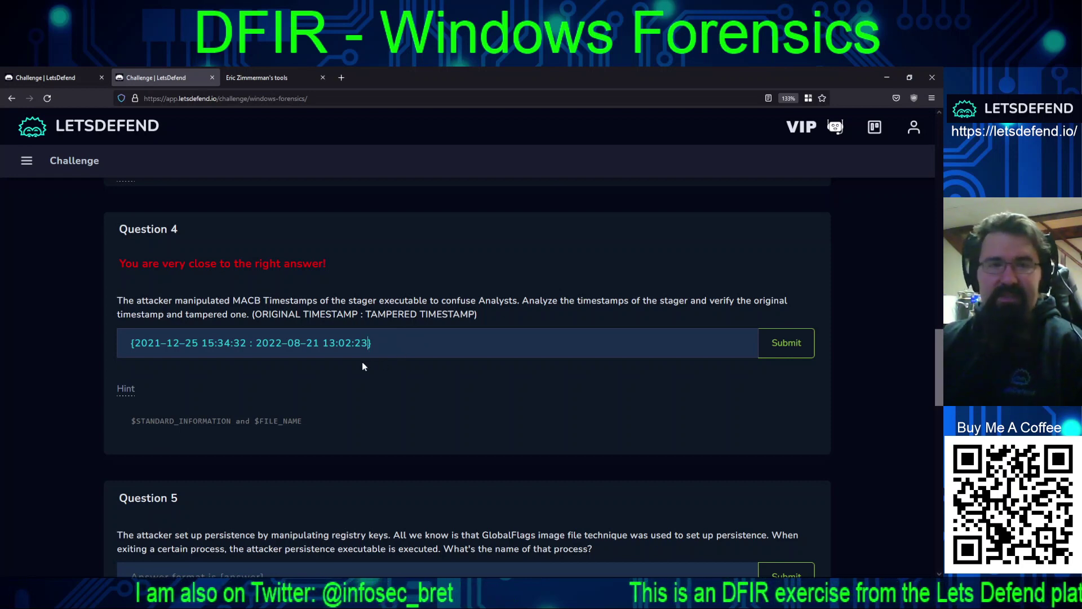
{"action": "left_click", "coordinate": [784, 345]}
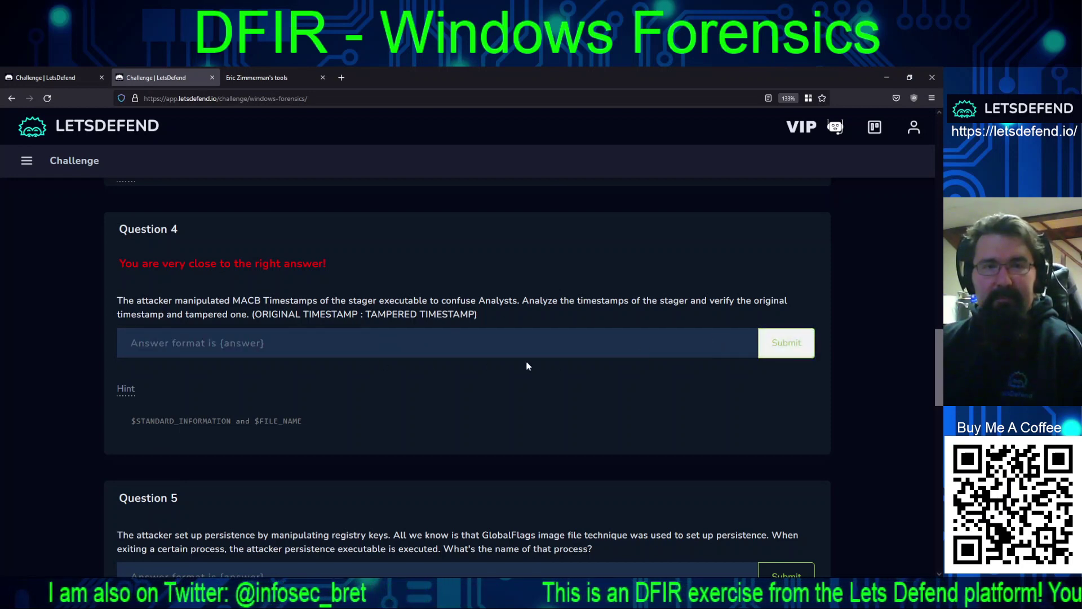
{"action": "left_click", "coordinate": [459, 341]}
{"action": "key", "text": "ctrl+v"}
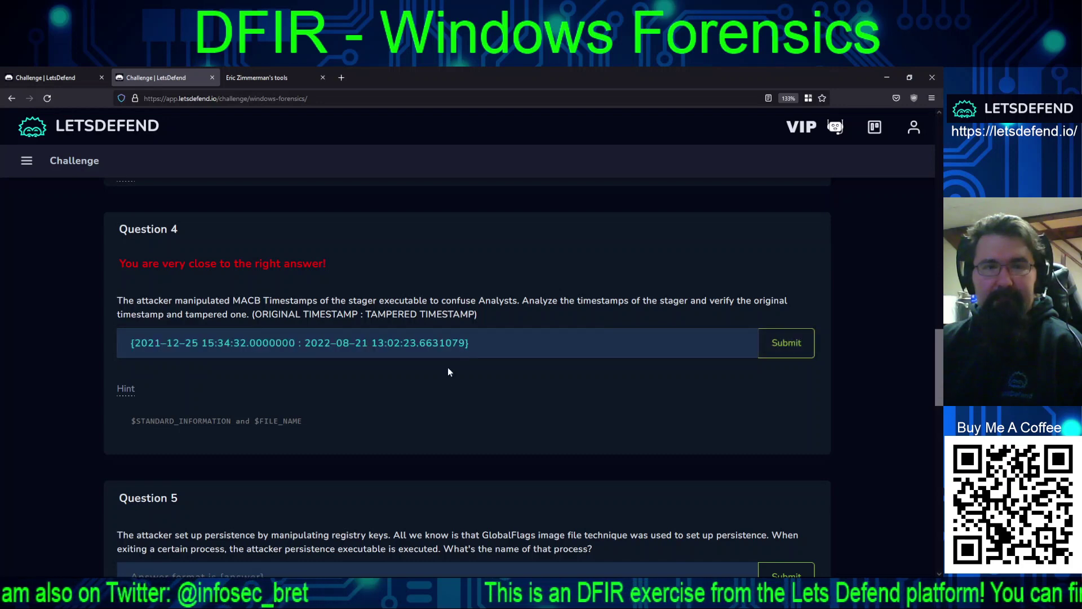
{"action": "left_click", "coordinate": [299, 343]}
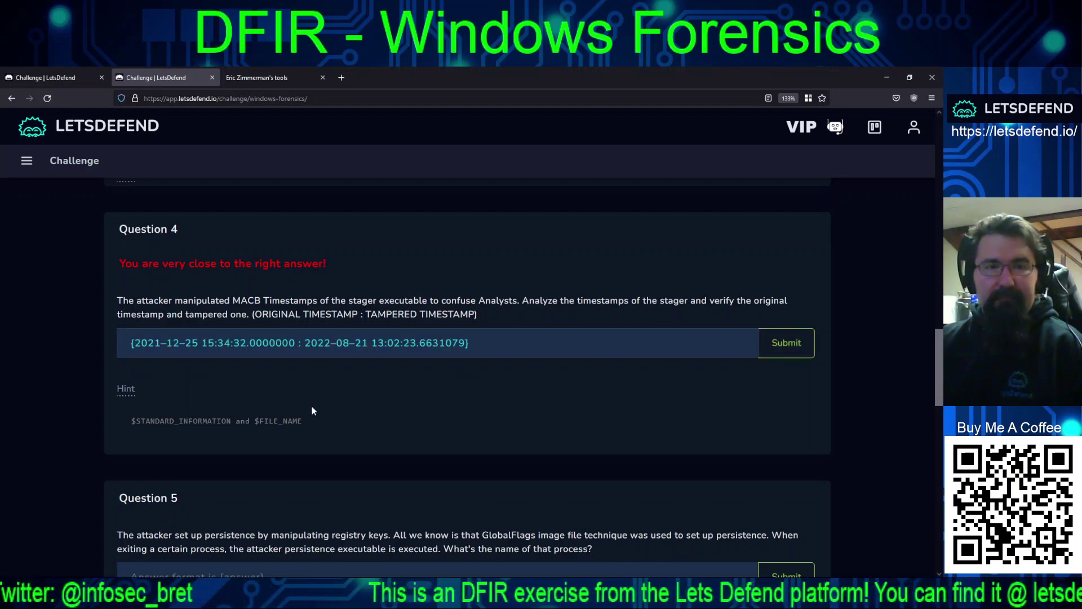
{"action": "type", "text": "and"}
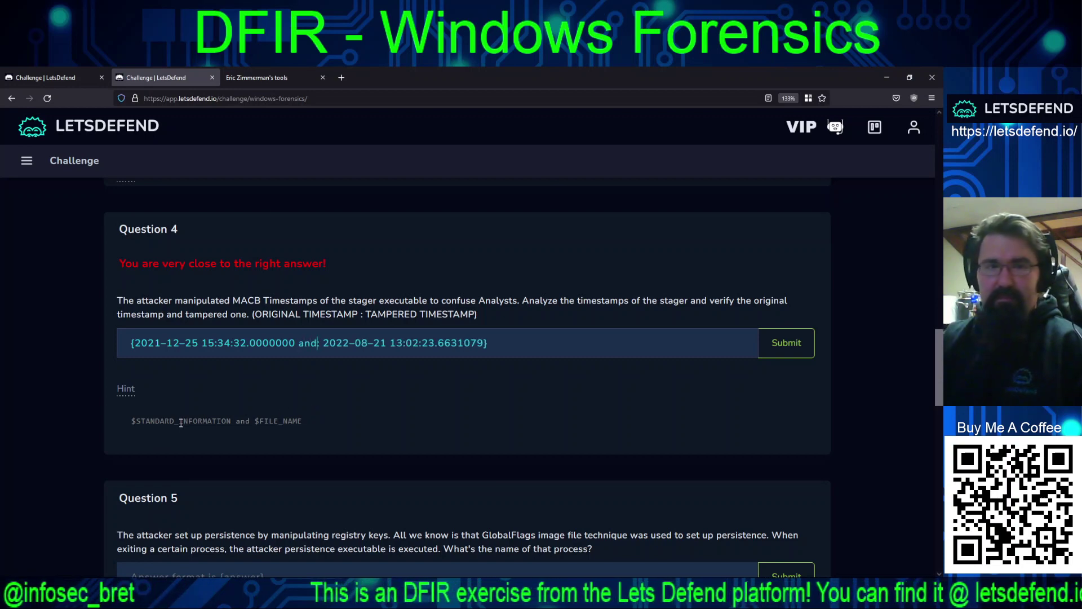
{"action": "key", "text": "Delete"}
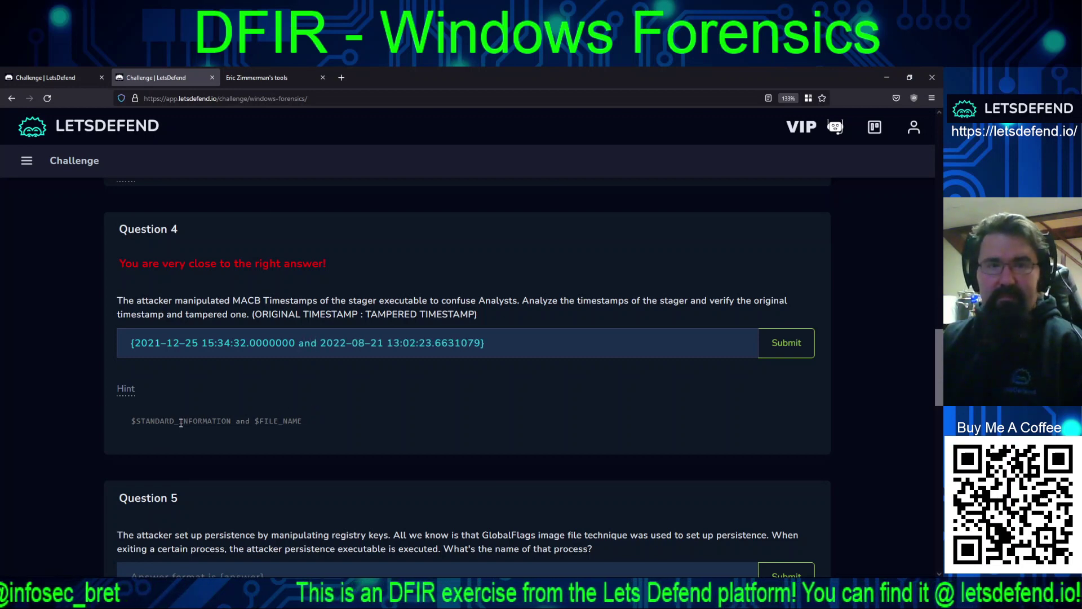
{"action": "left_click", "coordinate": [782, 353]}
{"action": "left_click", "coordinate": [259, 340]}
{"action": "key", "text": "ctrl+v"}
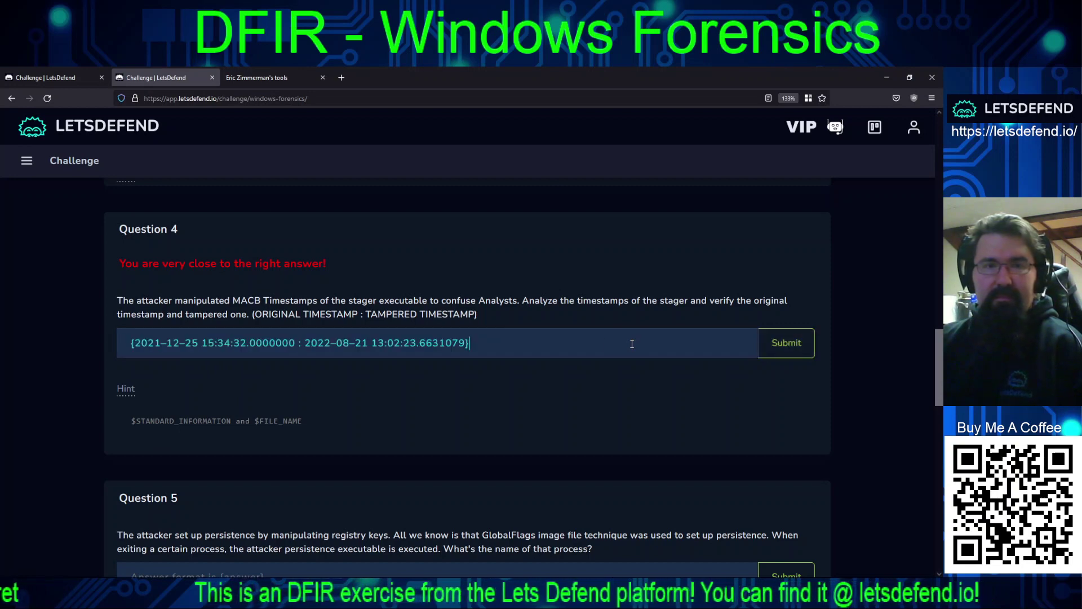
{"action": "left_click", "coordinate": [264, 342]}
{"action": "left_click_drag", "start_coordinate": [263, 342], "coordinate": [294, 340]}
{"action": "type", "text": "and"}
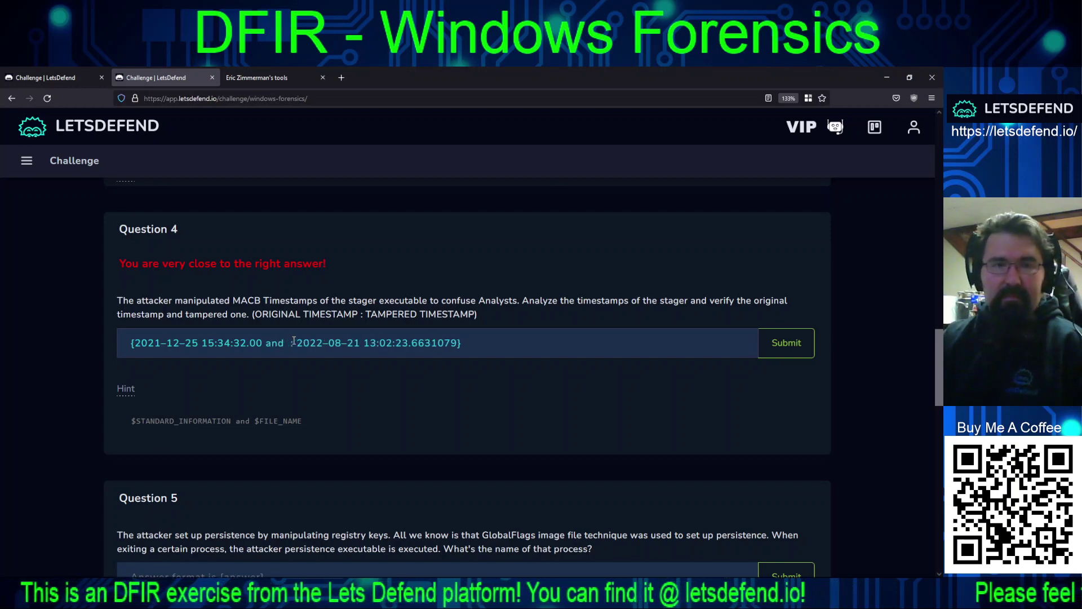
{"action": "key", "text": "Delete"}
{"action": "key", "text": "Delete"}
{"action": "key", "text": "Right"}
{"action": "key", "text": "Right"}
{"action": "key", "text": "Right"}
{"action": "key", "text": "Right"}
{"action": "key", "text": "Right"}
{"action": "key", "text": "Right"}
{"action": "key", "text": "Right"}
{"action": "key", "text": "Right"}
{"action": "key", "text": "Right"}
{"action": "key", "text": "Right"}
{"action": "key", "text": "Right"}
{"action": "key", "text": "Right"}
{"action": "key", "text": "Right"}
{"action": "key", "text": "Right"}
{"action": "key", "text": "Right"}
{"action": "key", "text": "Right"}
{"action": "key", "text": "Right"}
{"action": "key", "text": "Right"}
{"action": "key", "text": "Right"}
{"action": "key", "text": "Right"}
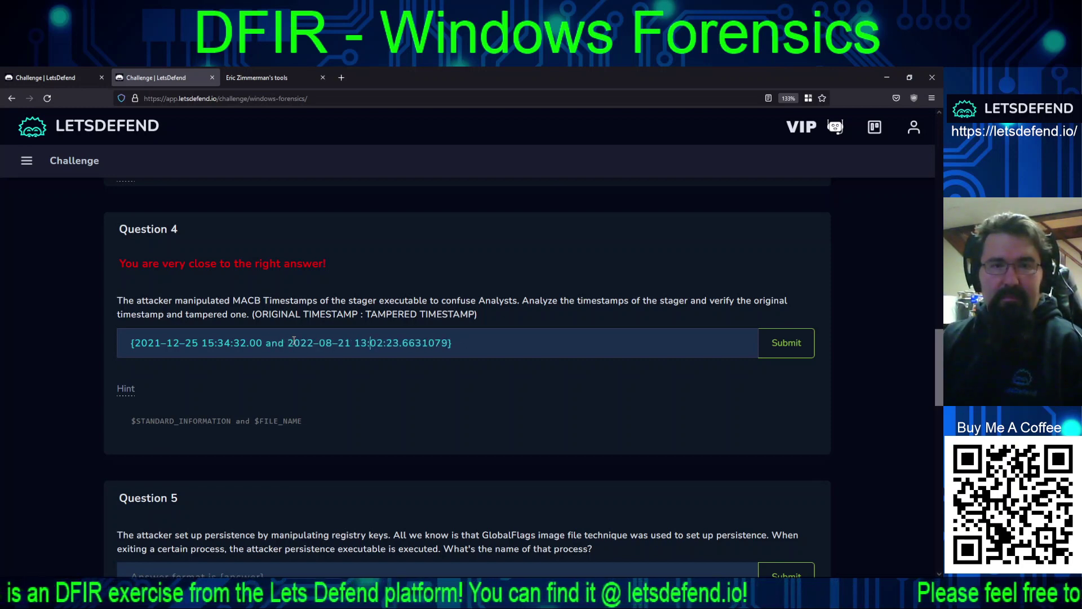
{"action": "key", "text": "Delete"}
{"action": "key", "text": "Delete"}
{"action": "key", "text": "Delete"}
{"action": "key", "text": "Delete"}
{"action": "key", "text": "Delete"}
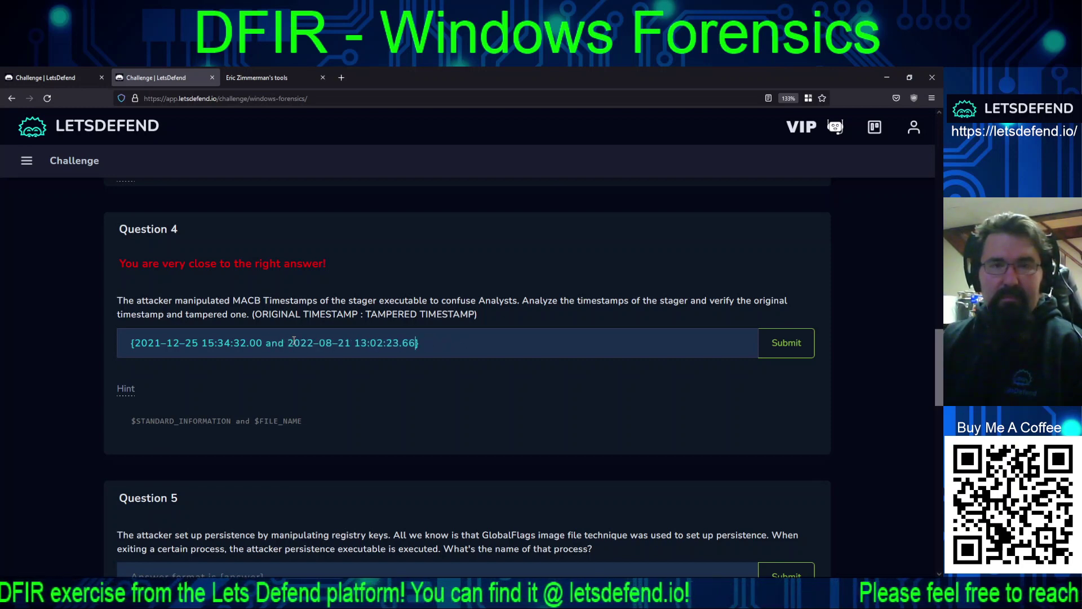
{"action": "key", "text": "Return"}
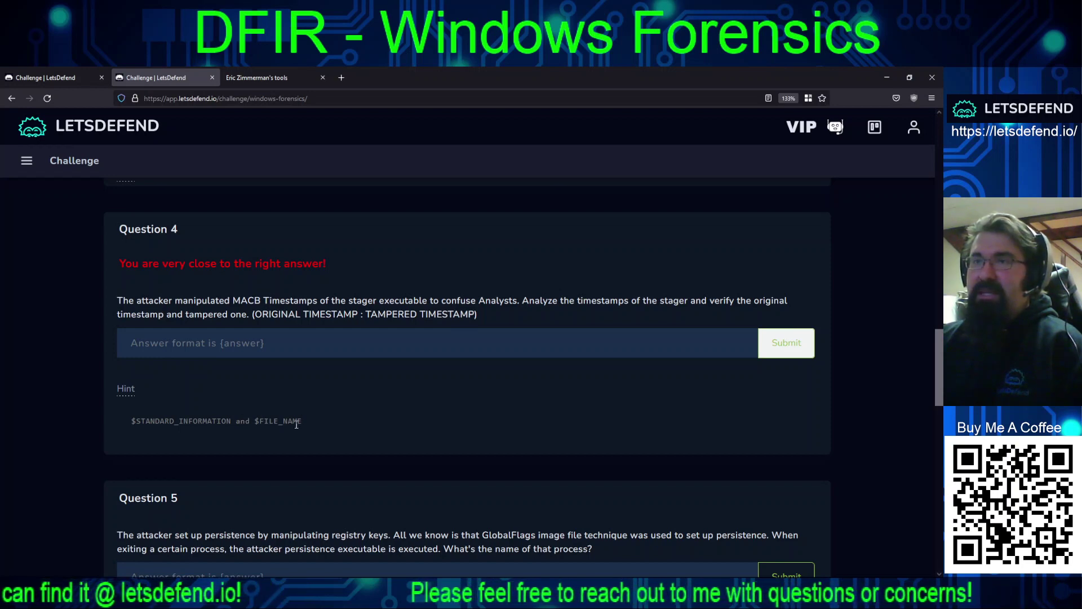
{"action": "left_click_drag", "start_coordinate": [253, 316], "coordinate": [477, 316]}
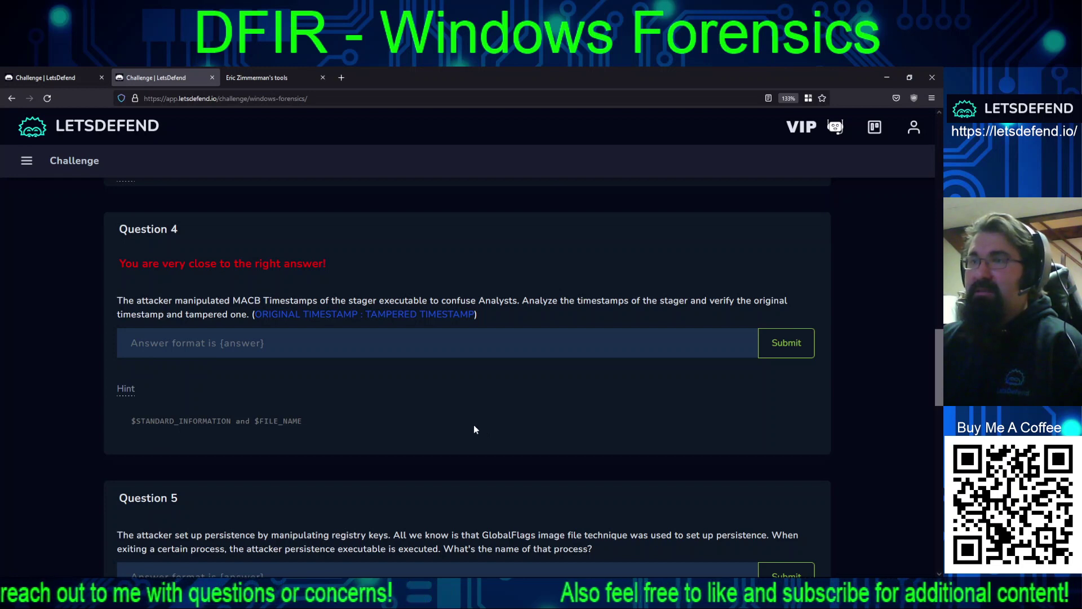
Step: Read Question 5, switch to the lab machine and launch RegistryExplorer.exe as administrator
{"action": "scroll", "coordinate": [262, 316], "scroll_direction": "down", "scroll_amount": 5}
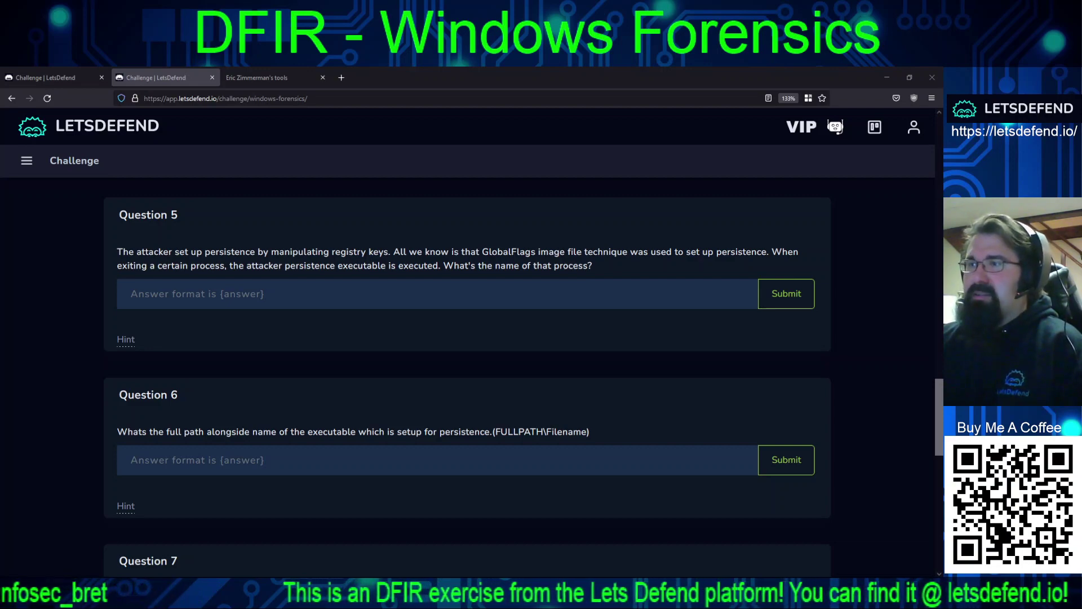
{"action": "key", "text": "alt+Tab"}
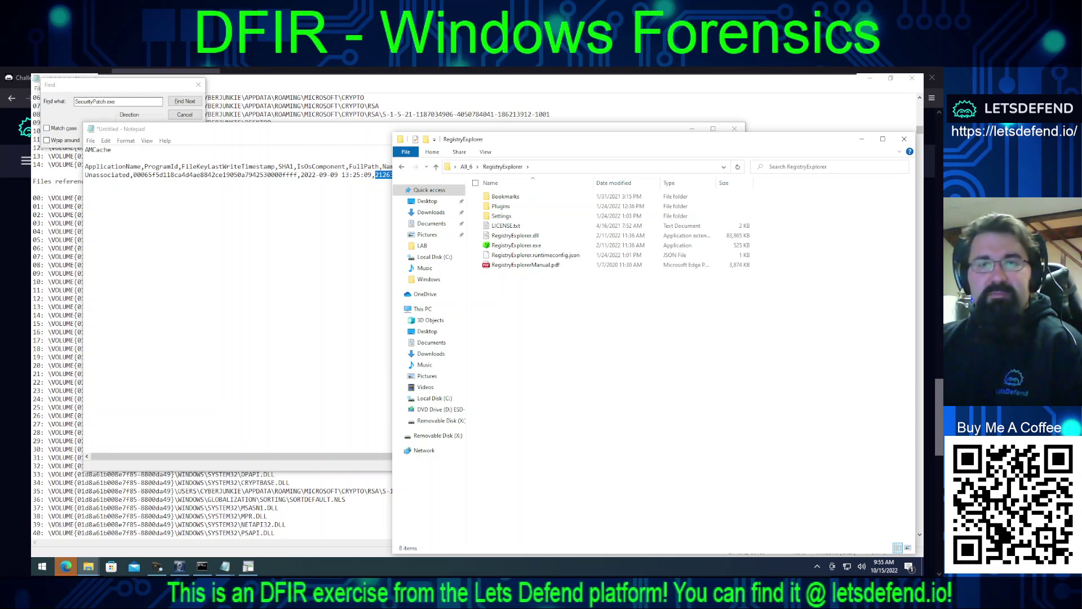
{"action": "double_click", "coordinate": [510, 246]}
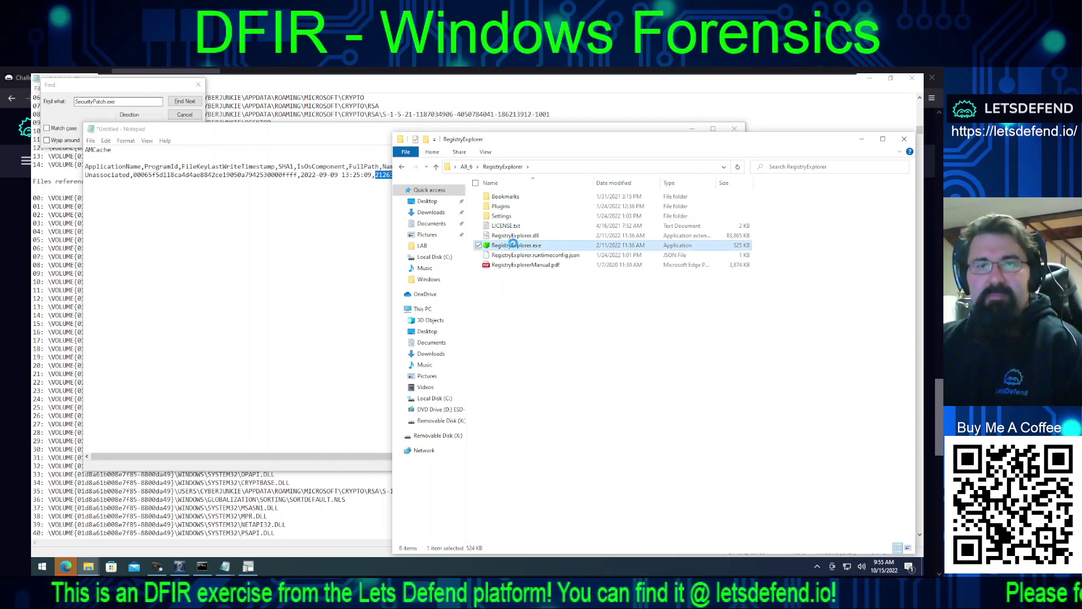
{"action": "right_click", "coordinate": [509, 245]}
{"action": "left_click", "coordinate": [485, 261]}
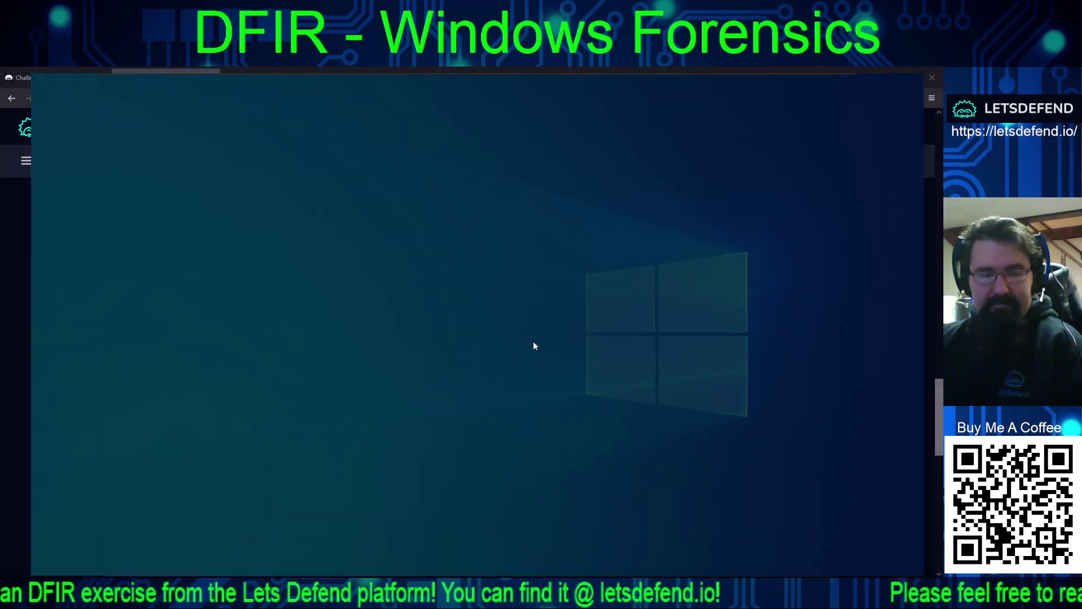
{"action": "left_click", "coordinate": [435, 387]}
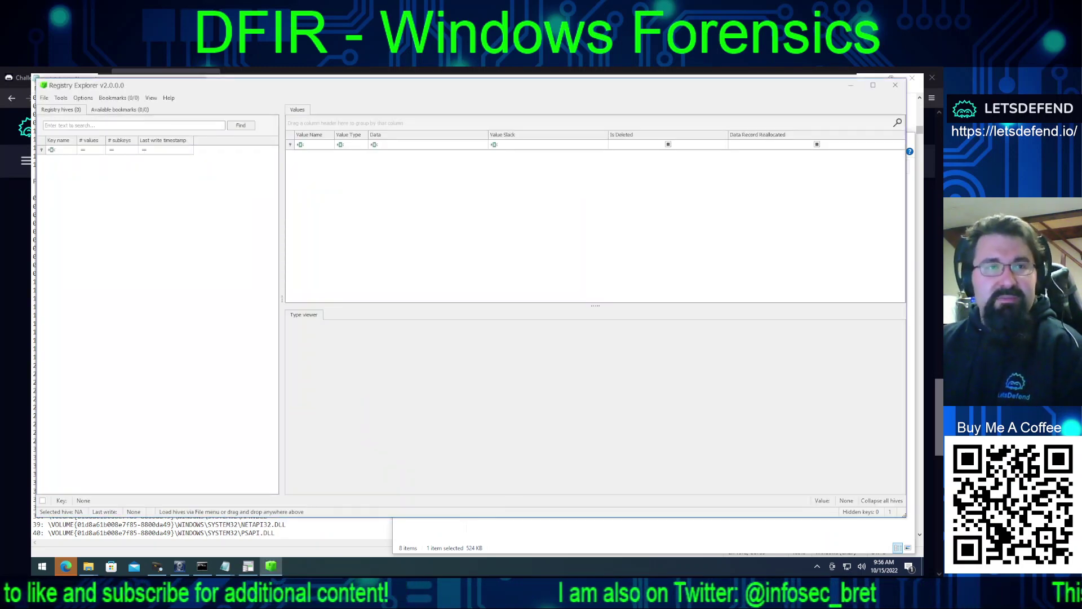
Step: Try to load the SOFTWARE hive from Windows\System32\config under [root] of Partition 2 on Removable Disk (X:)
{"action": "left_click", "coordinate": [44, 99]}
{"action": "left_click", "coordinate": [48, 100]}
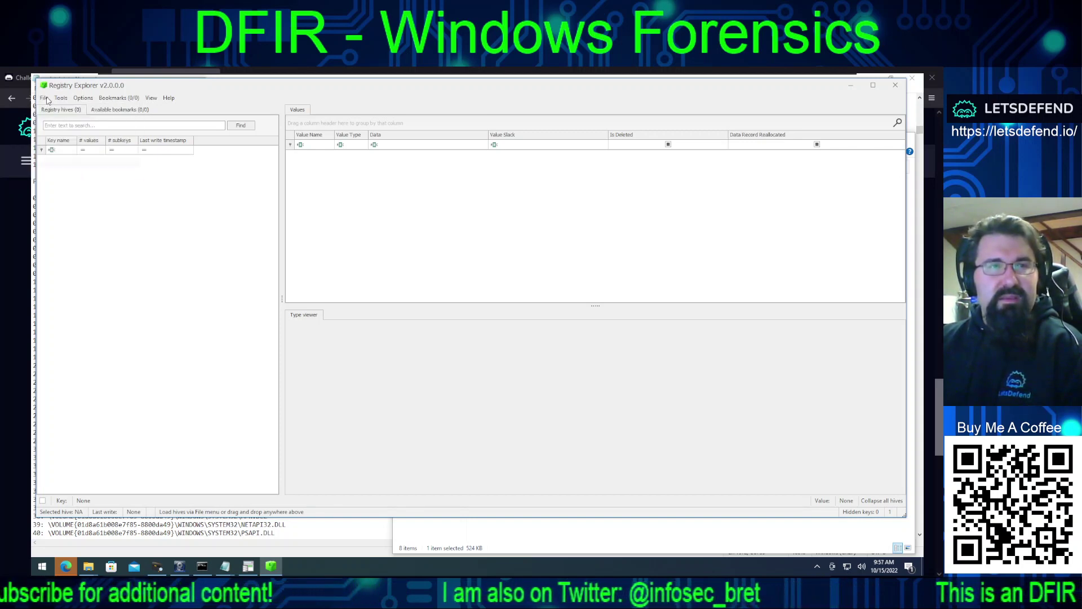
{"action": "left_click", "coordinate": [47, 99]}
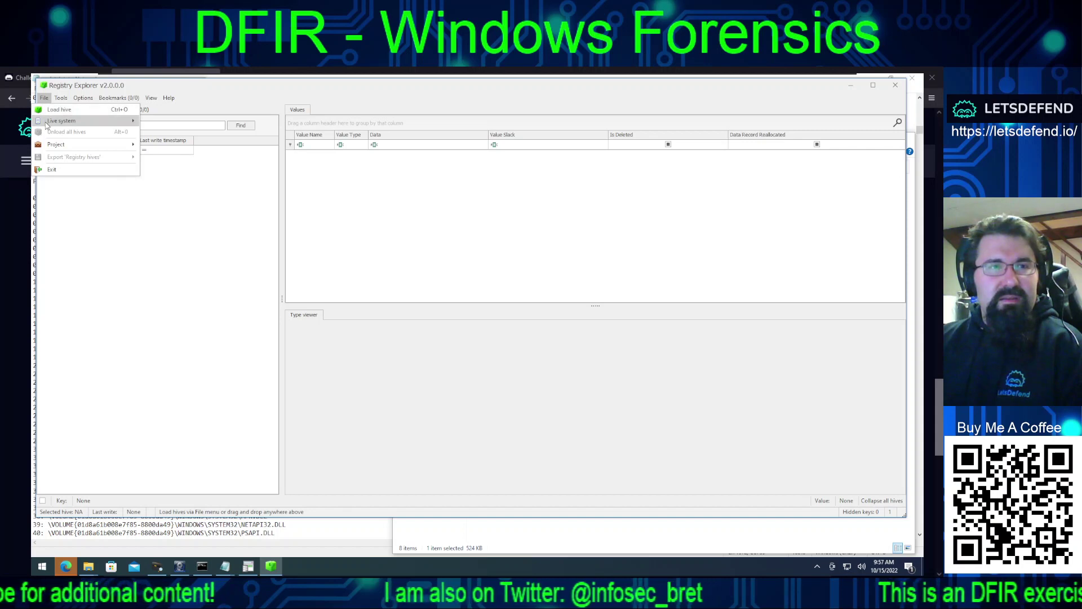
{"action": "mouse_move", "coordinate": [46, 123]}
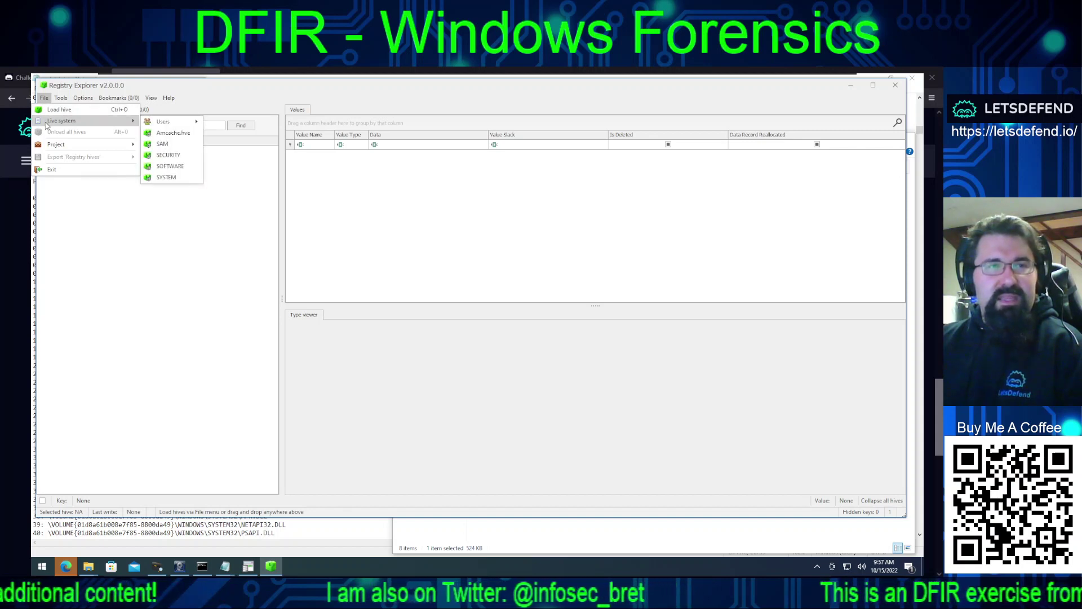
{"action": "left_click", "coordinate": [169, 165]}
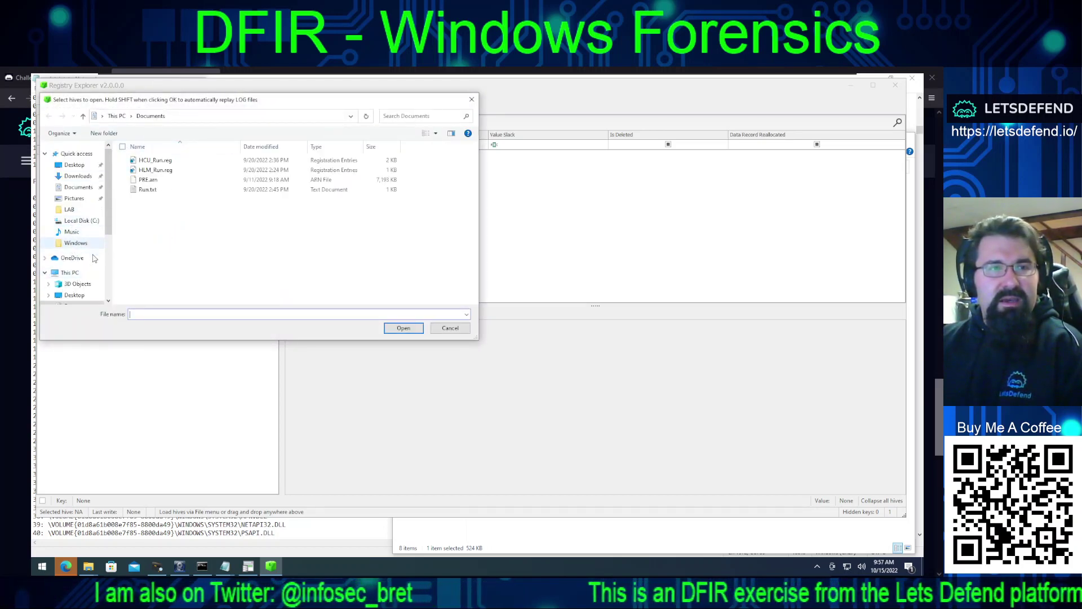
{"action": "scroll", "coordinate": [79, 254], "scroll_direction": "down", "scroll_amount": 3}
{"action": "left_click", "coordinate": [83, 289]}
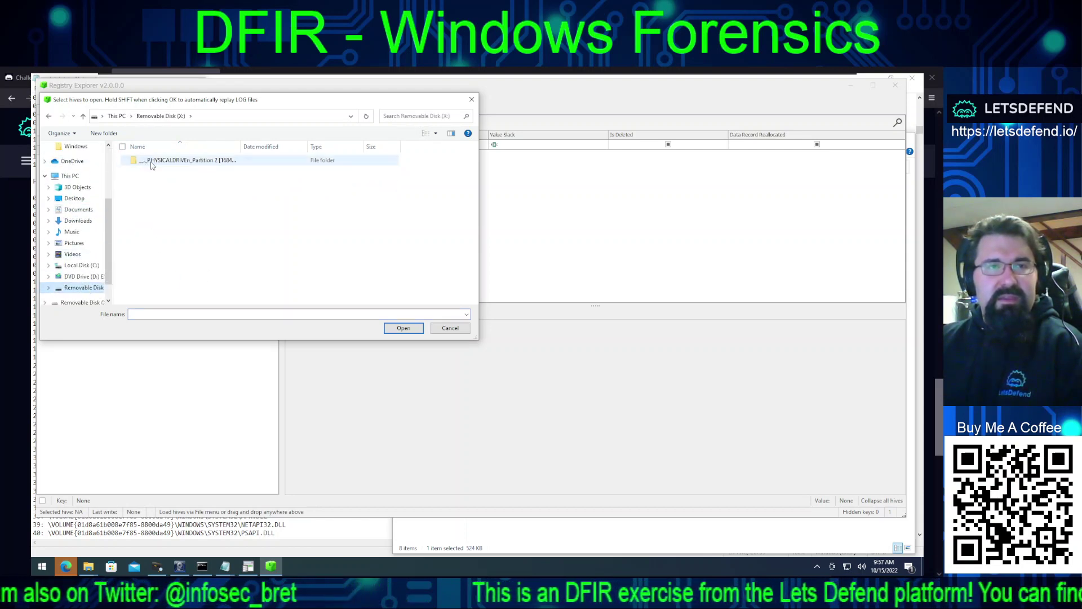
{"action": "double_click", "coordinate": [142, 163]}
{"action": "double_click", "coordinate": [142, 160]}
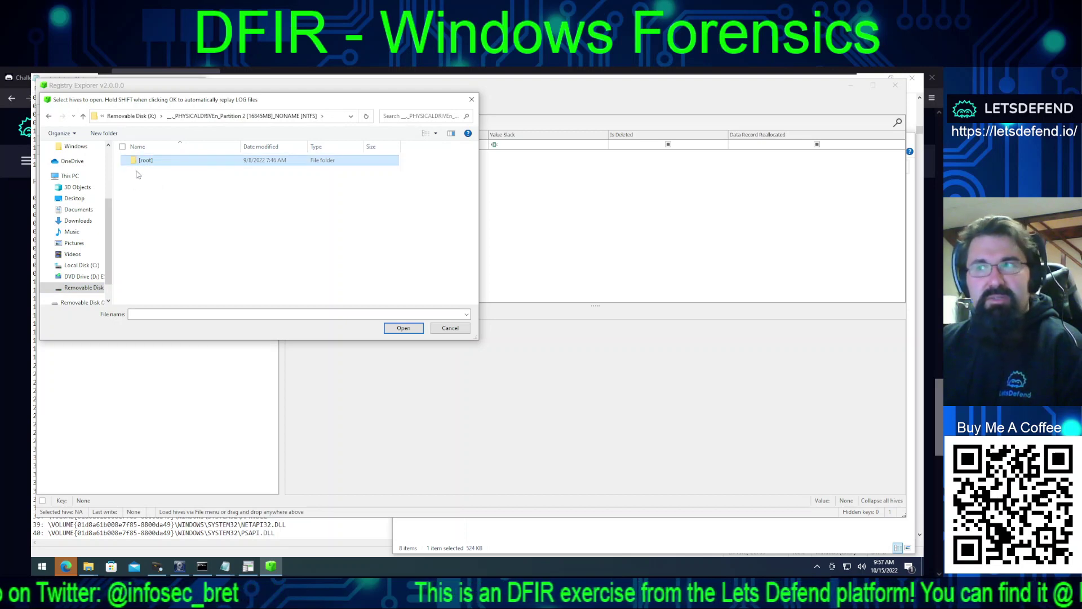
{"action": "double_click", "coordinate": [150, 181]}
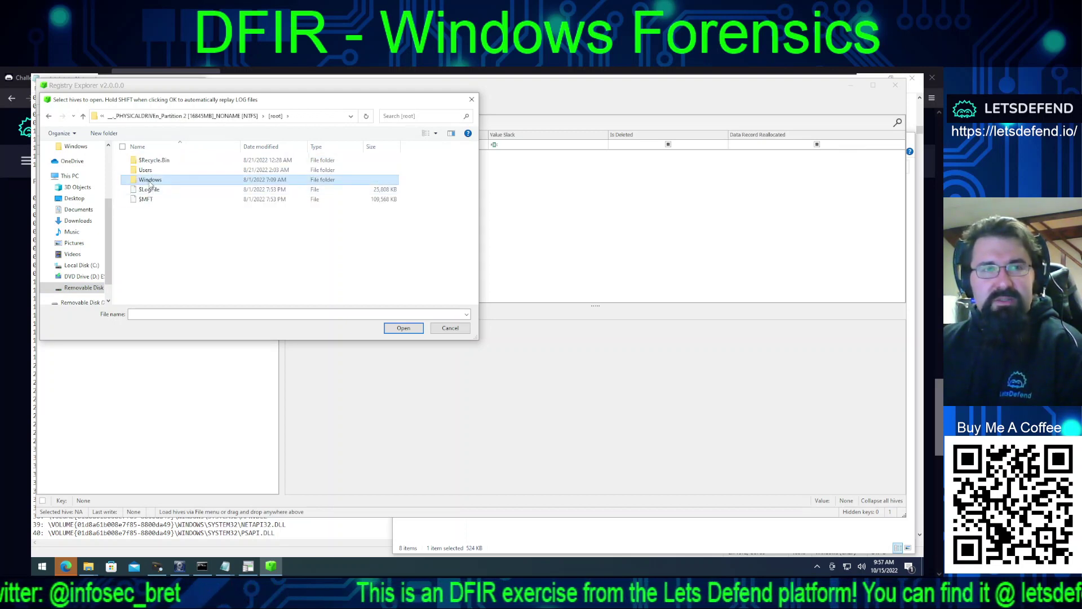
{"action": "double_click", "coordinate": [149, 183]}
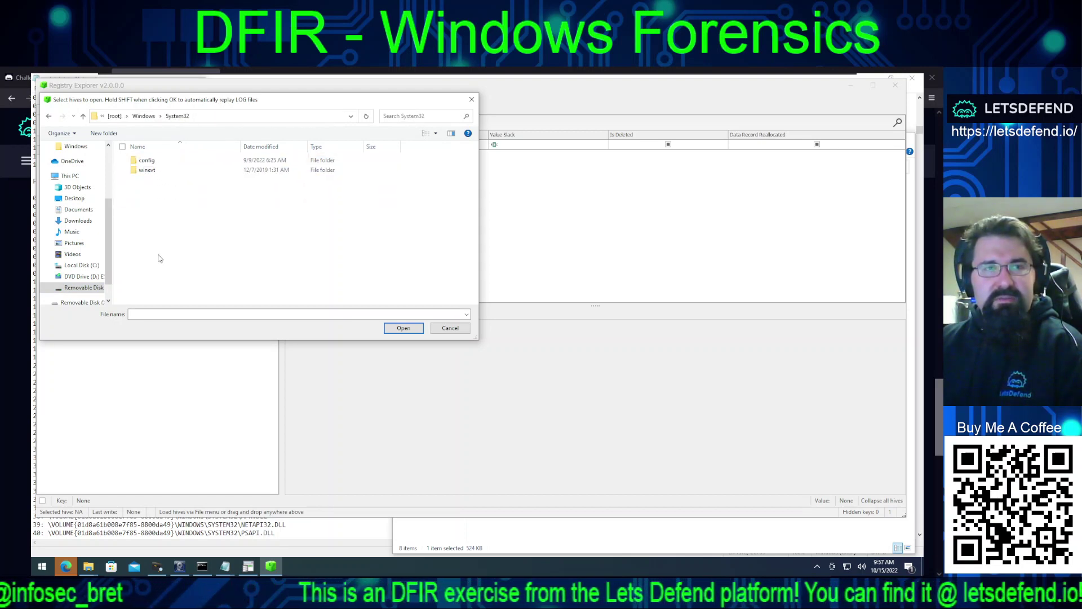
{"action": "double_click", "coordinate": [144, 160]}
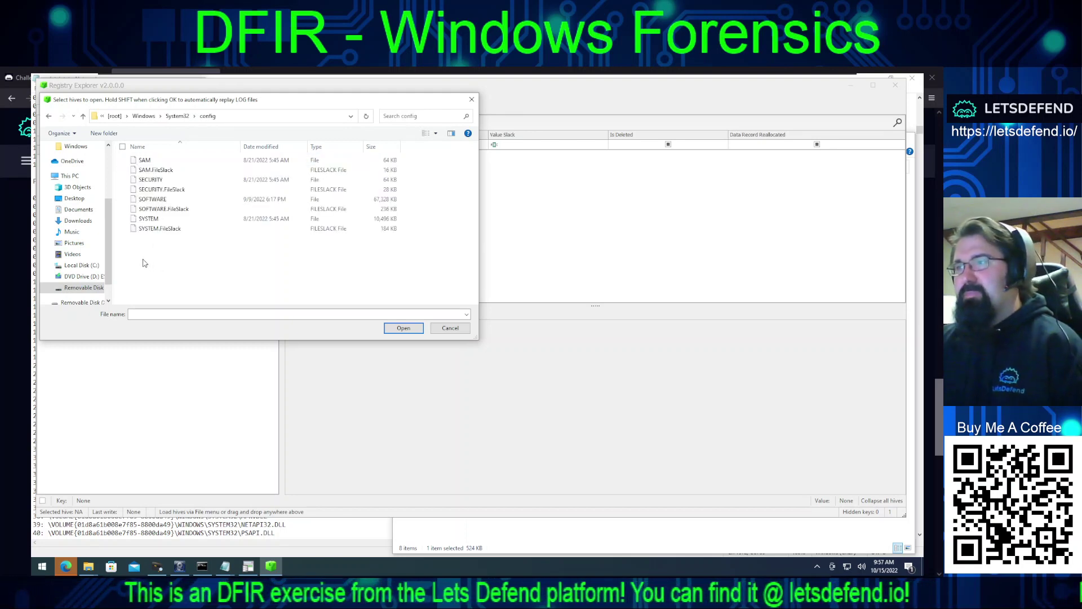
{"action": "double_click", "coordinate": [152, 199]}
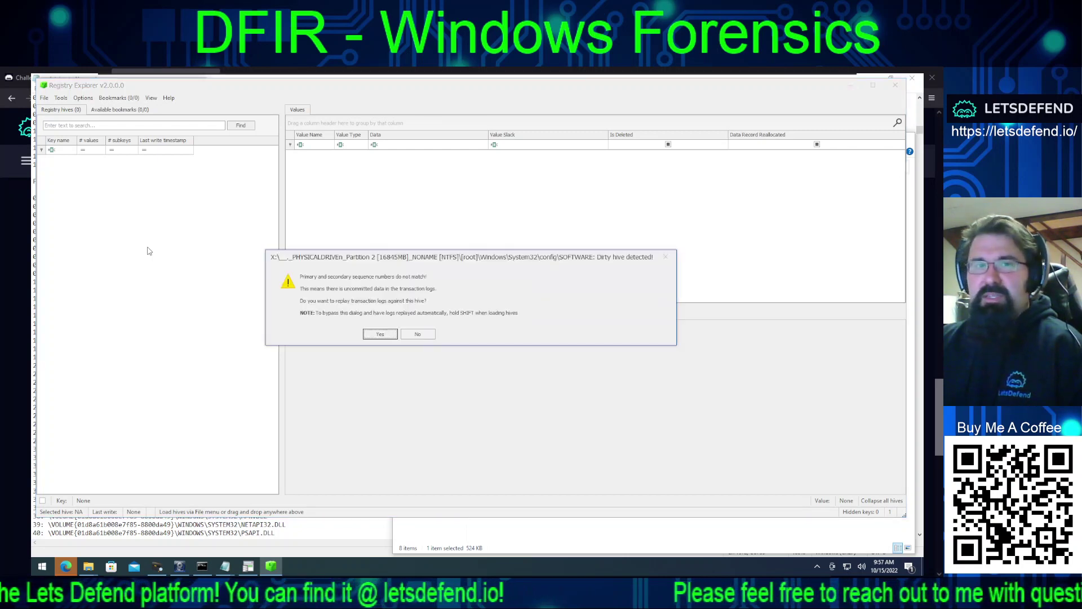
Step: Try to replay transaction logs against the SOFTWARE hive, cancel the log selection and decline loading the dirty hive
{"action": "left_click", "coordinate": [380, 334]}
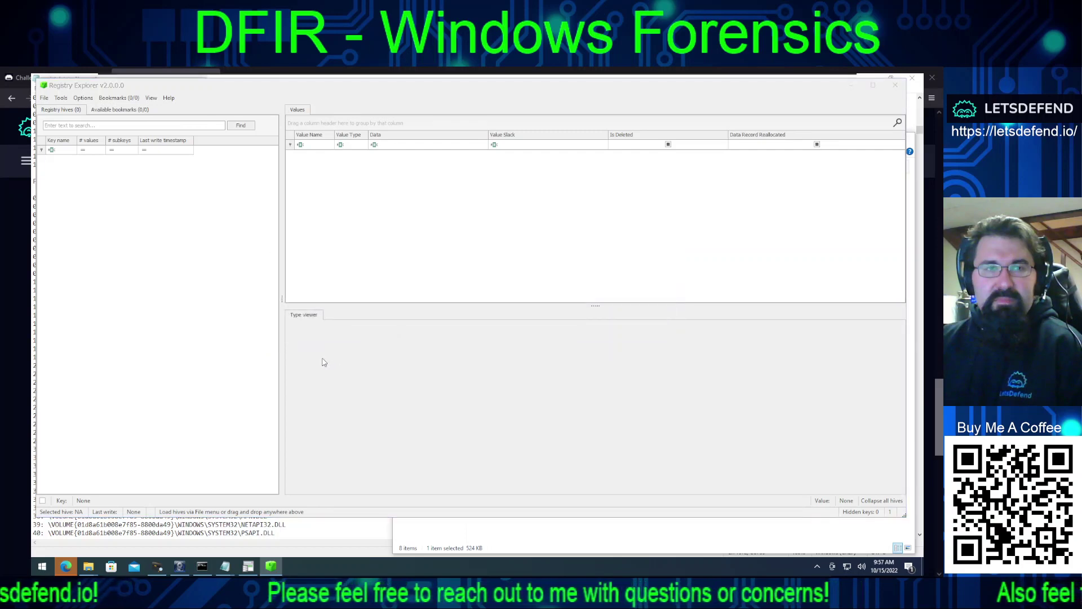
{"action": "left_click", "coordinate": [461, 329]}
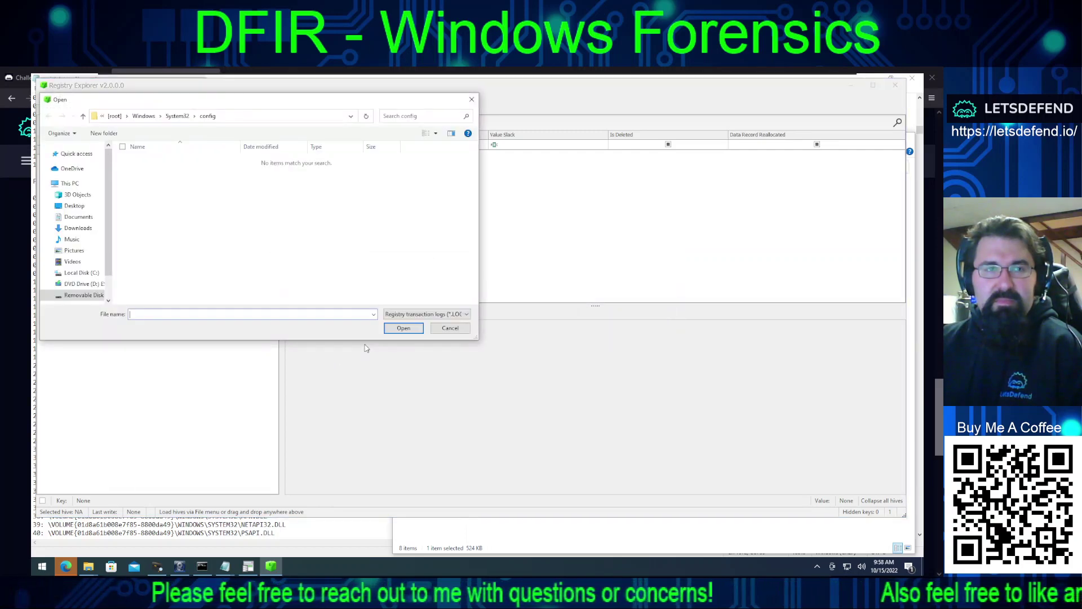
{"action": "left_click", "coordinate": [450, 328]}
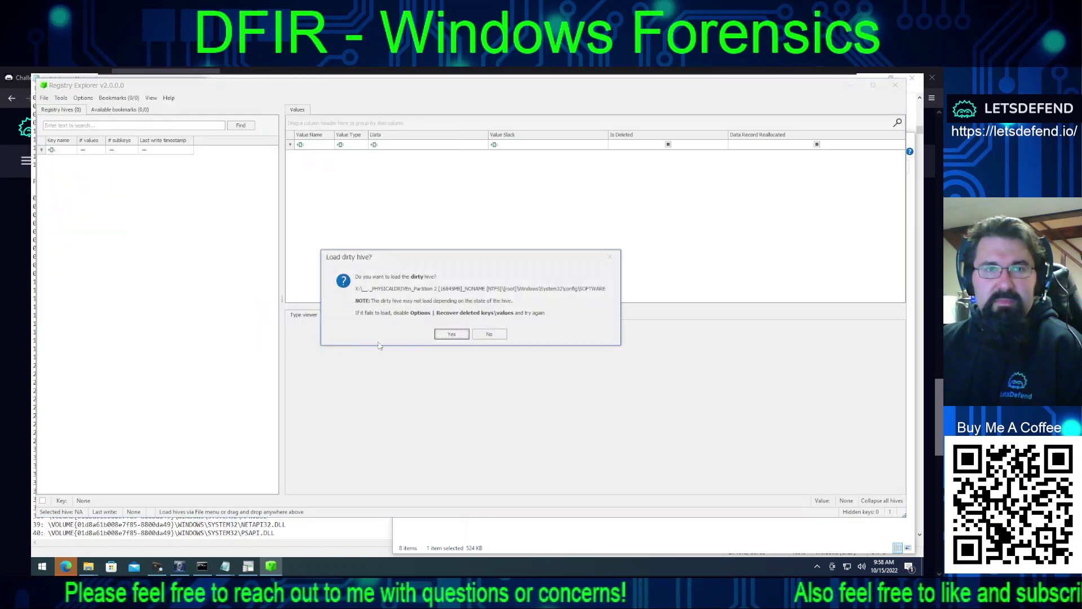
{"action": "left_click", "coordinate": [489, 334]}
Step: Load the SAM, SECURITY and SOFTWARE hives with the SAM and SECURITY FileSlack files from the config folder, dismissing the transaction-log error
{"action": "left_click", "coordinate": [44, 97]}
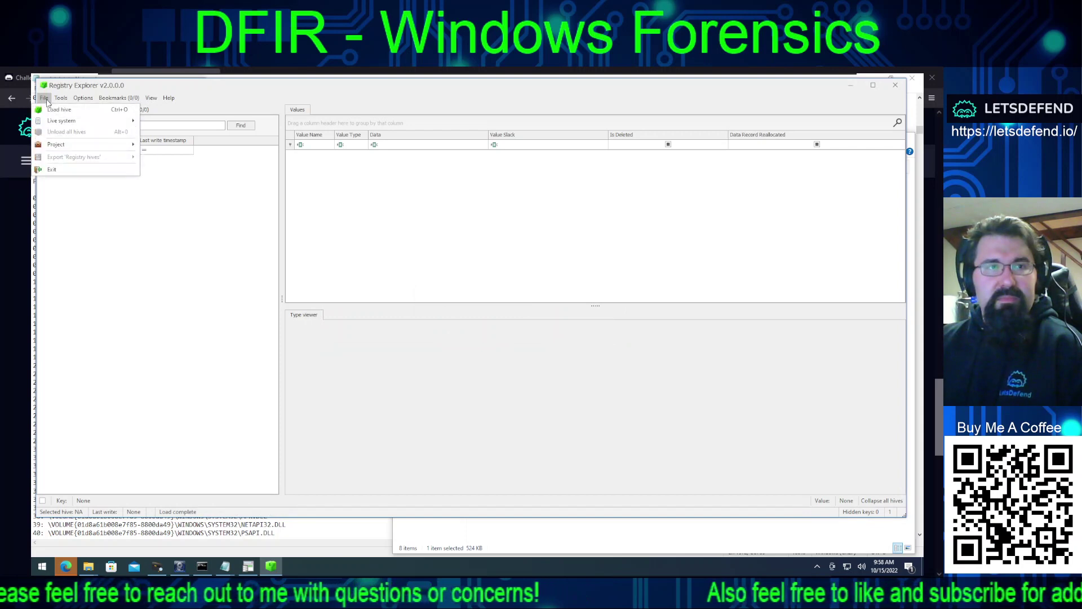
{"action": "left_click", "coordinate": [47, 110]}
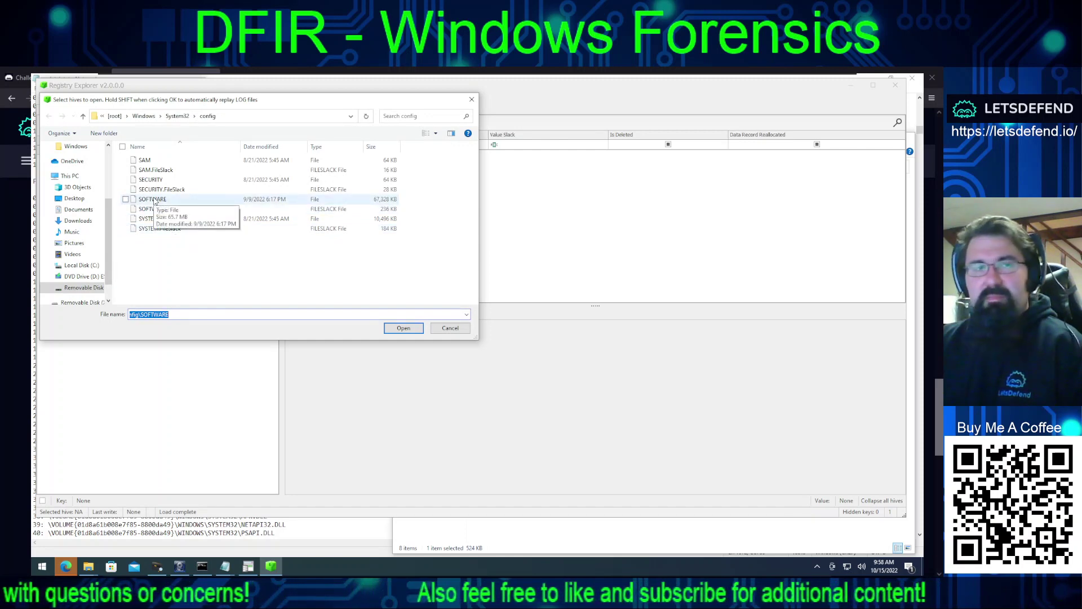
{"action": "key", "text": "ctrl+a"}
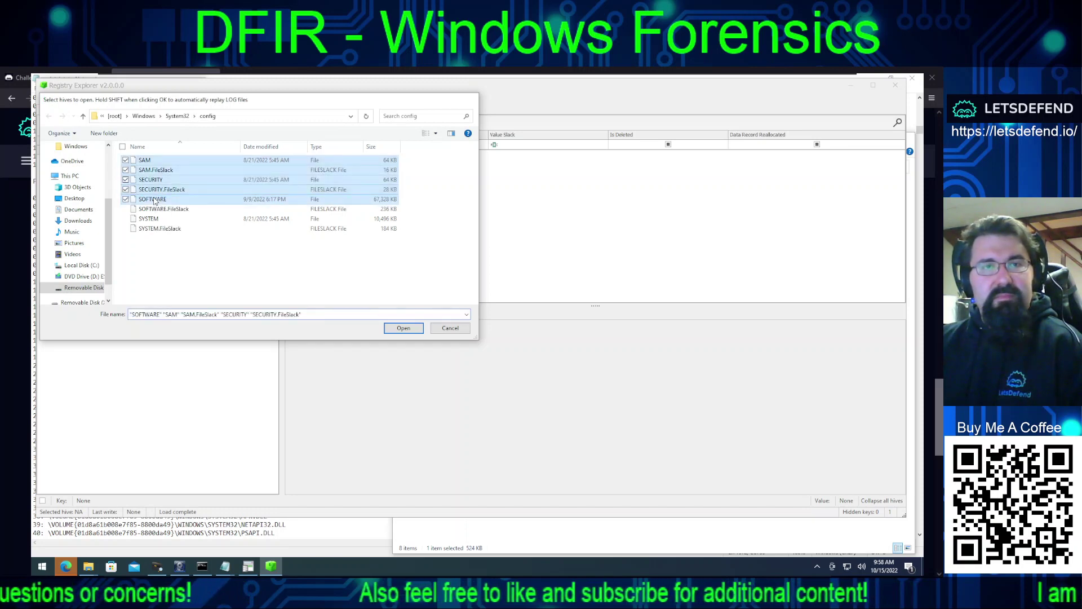
{"action": "key", "text": "Return"}
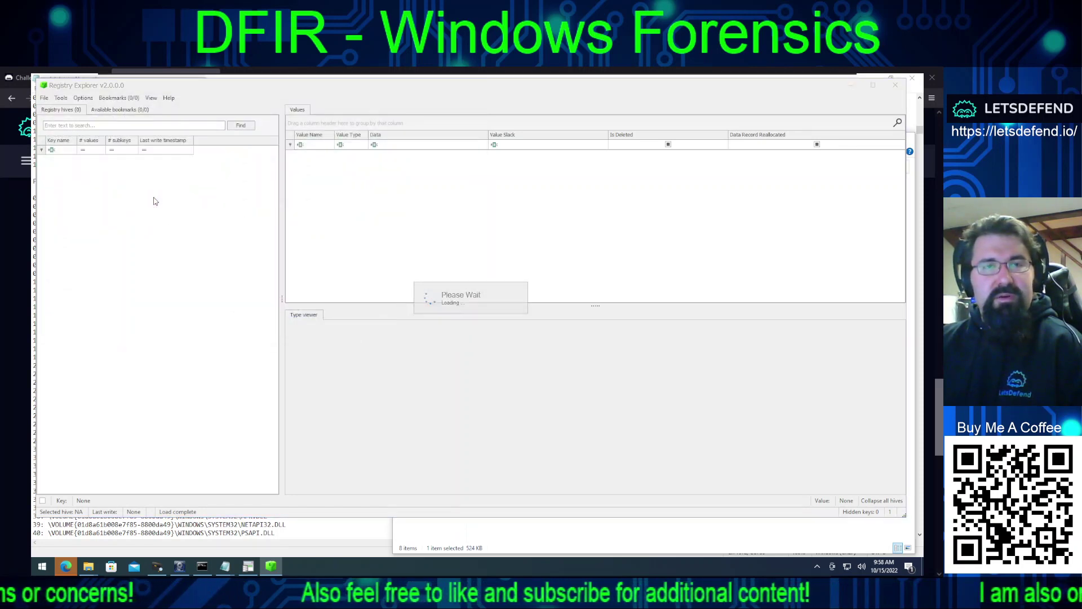
{"action": "left_click", "coordinate": [460, 325]}
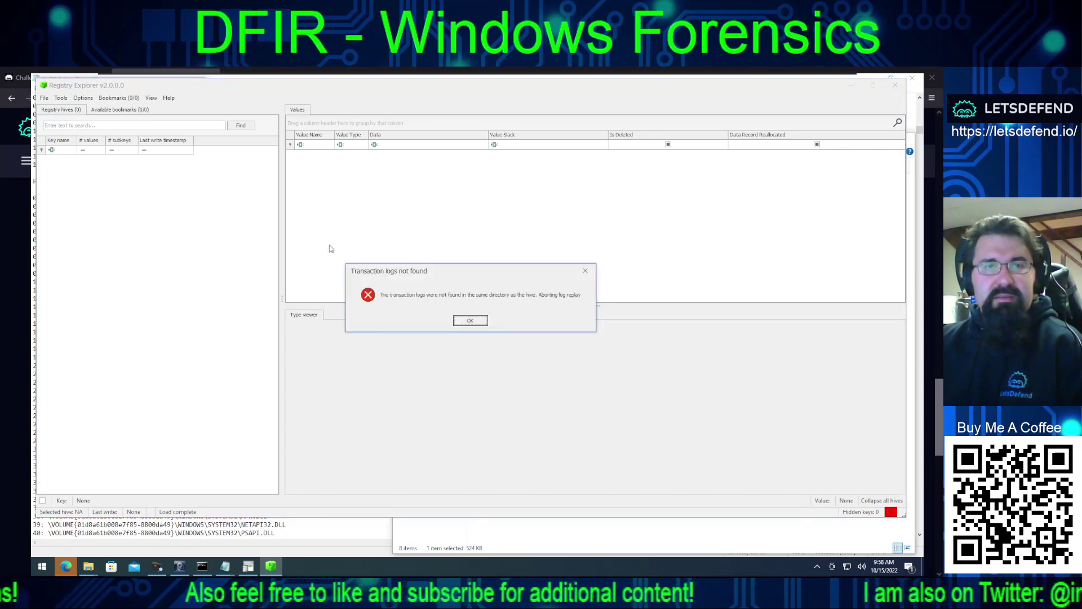
{"action": "left_click", "coordinate": [468, 320]}
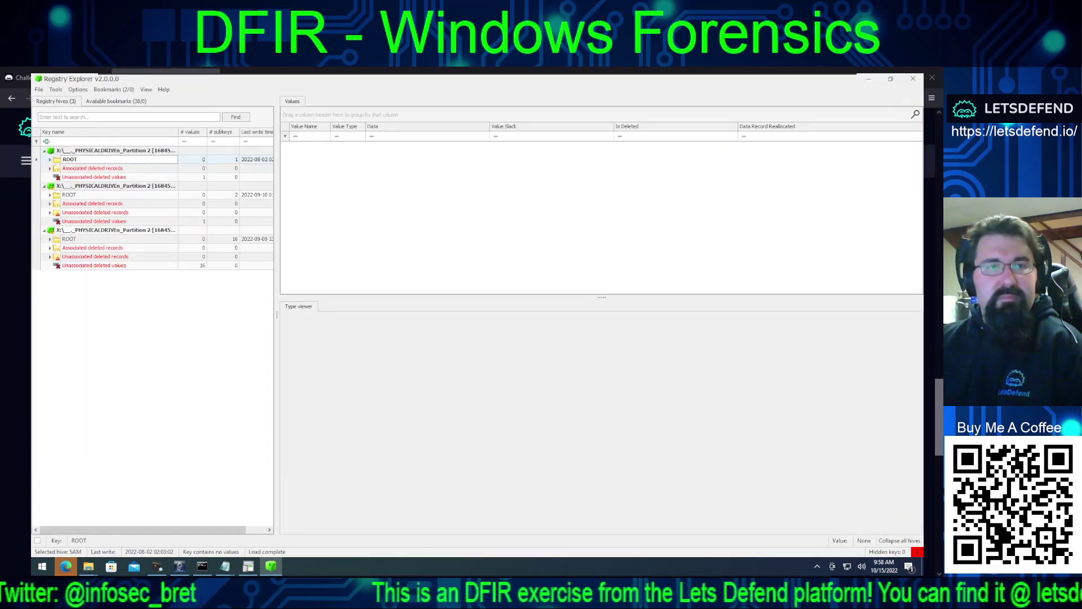
Step: Expand the SOFTWARE hive's ROOT key, then collapse the SECURITY and SOFTWARE hives
{"action": "left_click", "coordinate": [49, 239]}
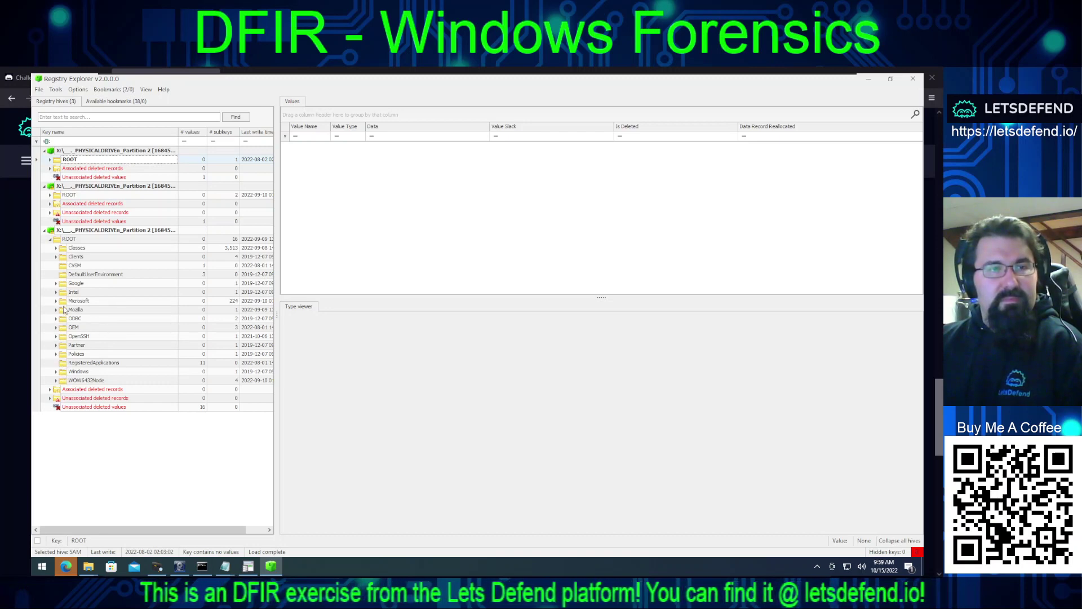
{"action": "left_click", "coordinate": [44, 187]}
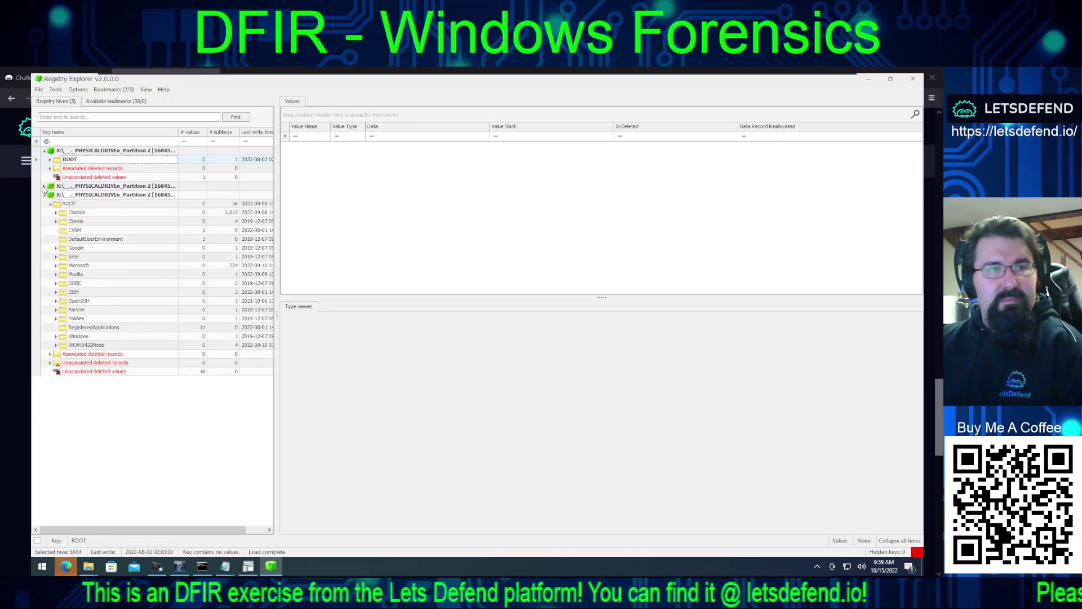
{"action": "left_click", "coordinate": [44, 196]}
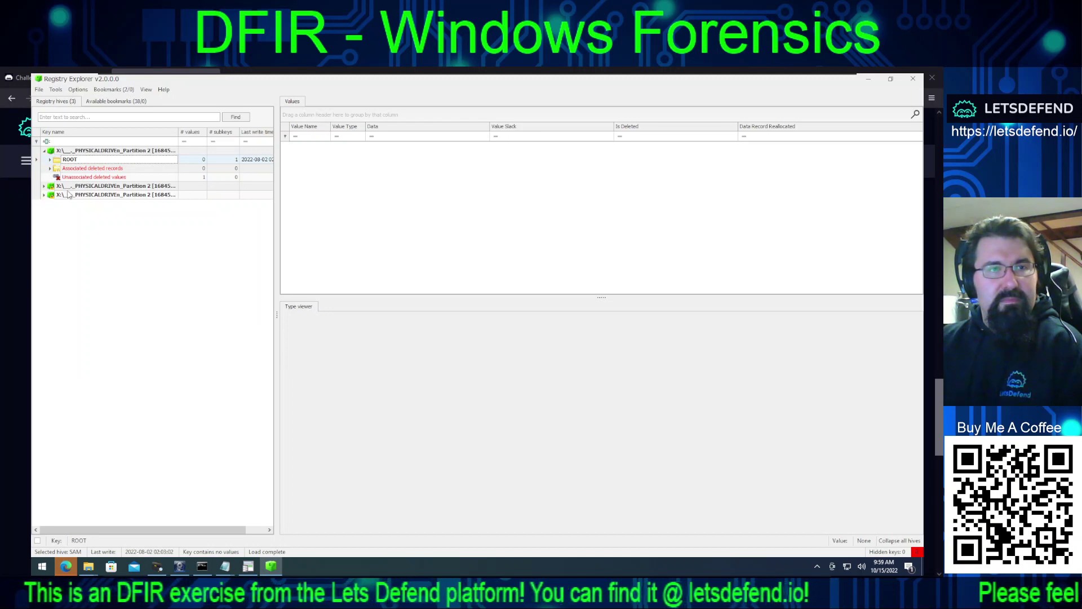
{"action": "right_click", "coordinate": [68, 194]}
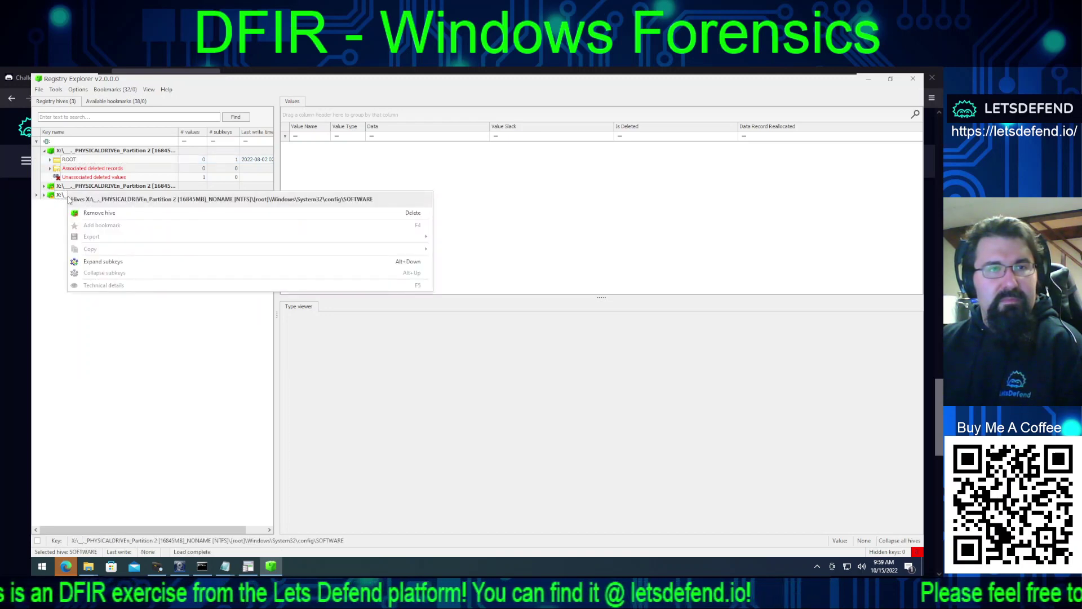
{"action": "left_click", "coordinate": [88, 217]}
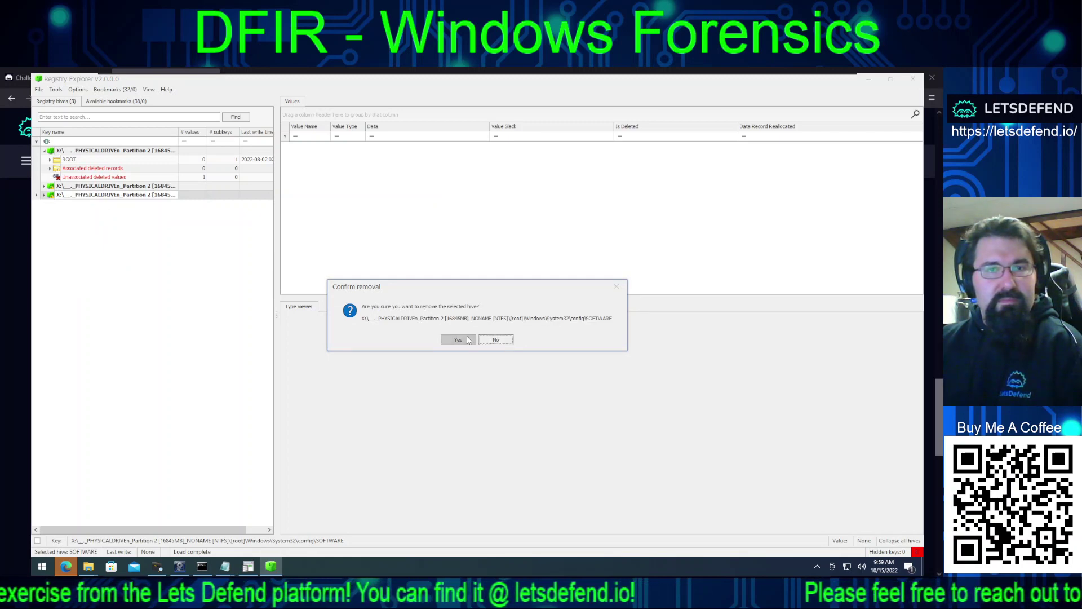
{"action": "left_click", "coordinate": [495, 340]}
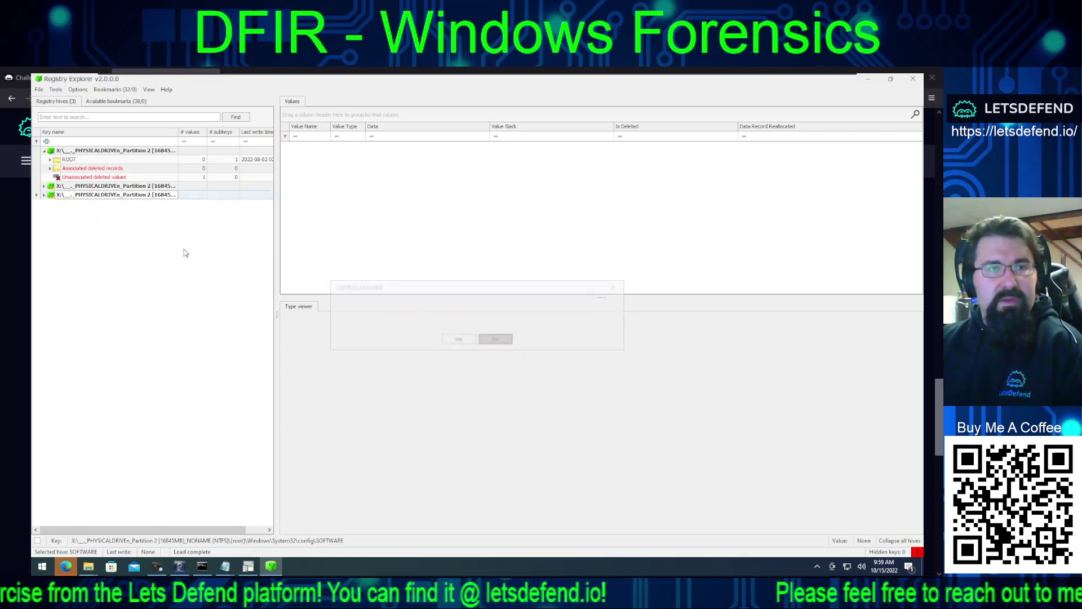
Step: Reopen the SOFTWARE hive and expand its Windows\CurrentVersion key to inspect the subkeys
{"action": "left_click", "coordinate": [44, 195]}
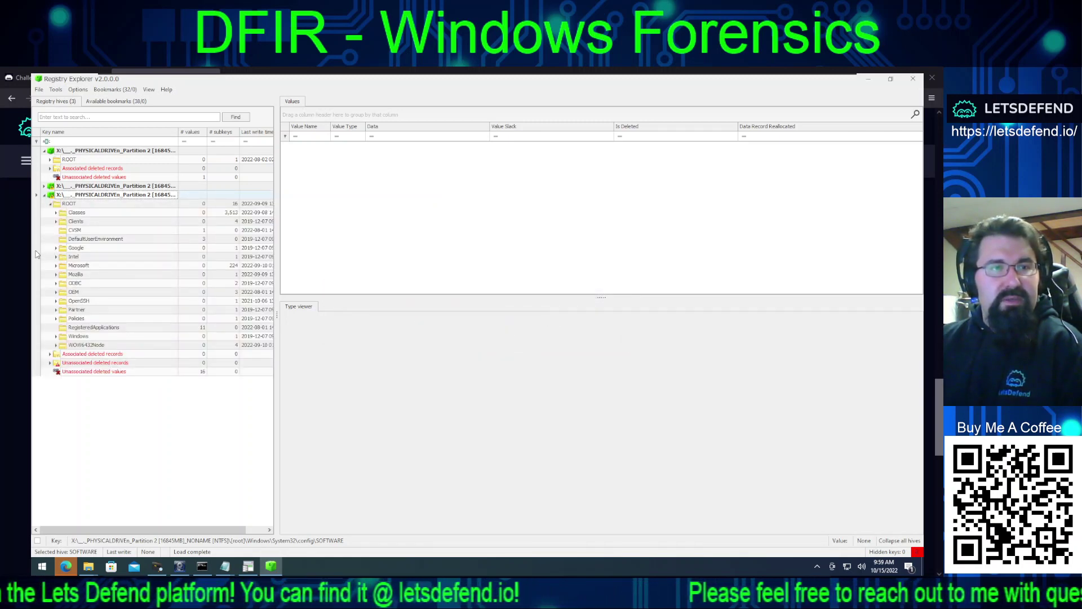
{"action": "left_click", "coordinate": [55, 336]}
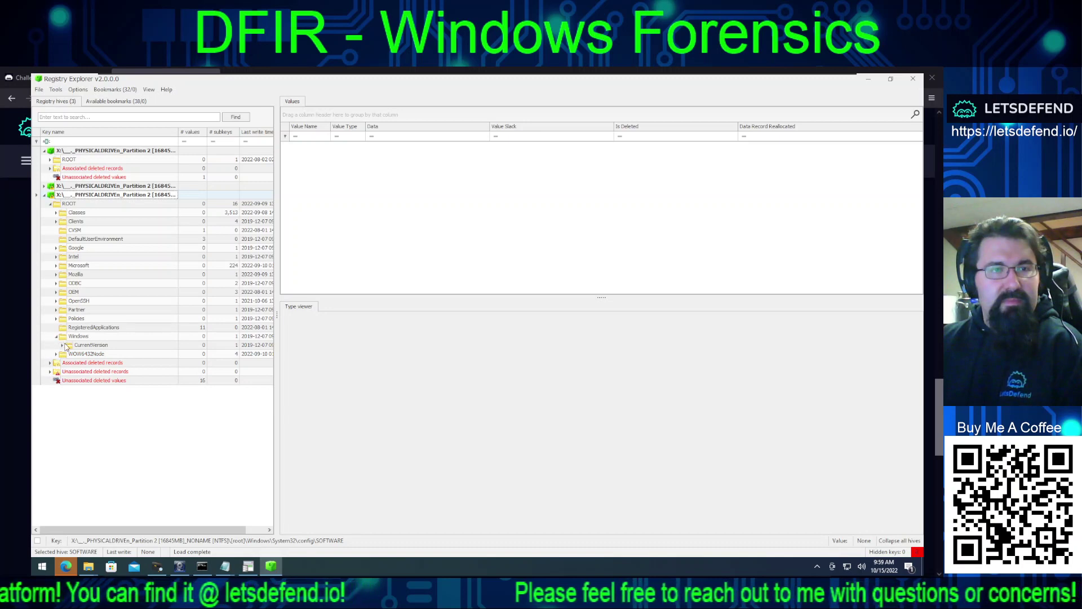
{"action": "left_click", "coordinate": [62, 346]}
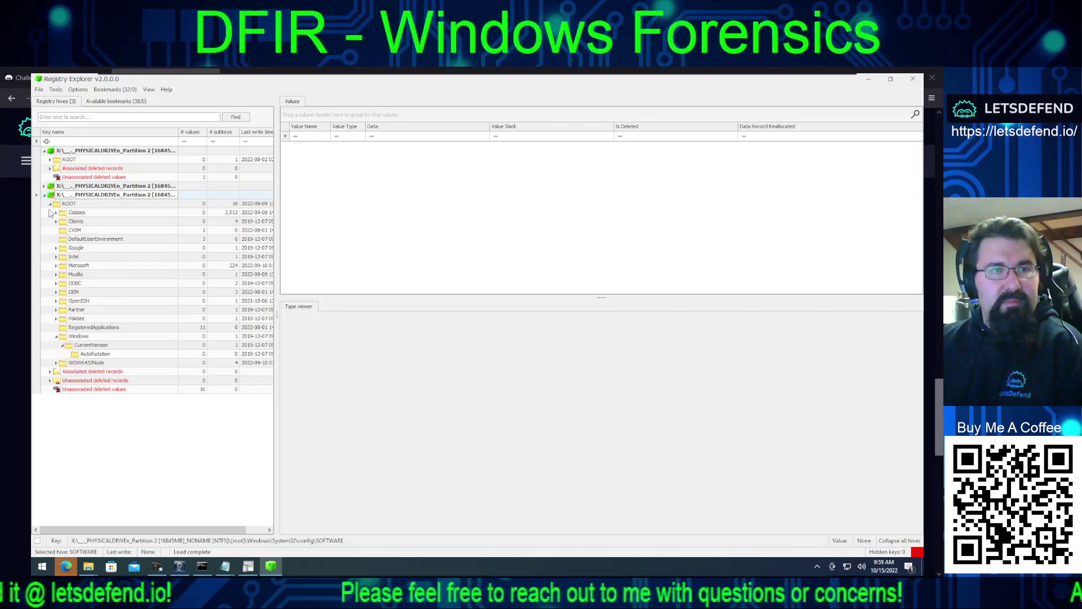
Step: Expand the SECURITY hive's ROOT key and the SAM hive's ROOT\SAM key to inspect their subkeys
{"action": "left_click", "coordinate": [44, 187]}
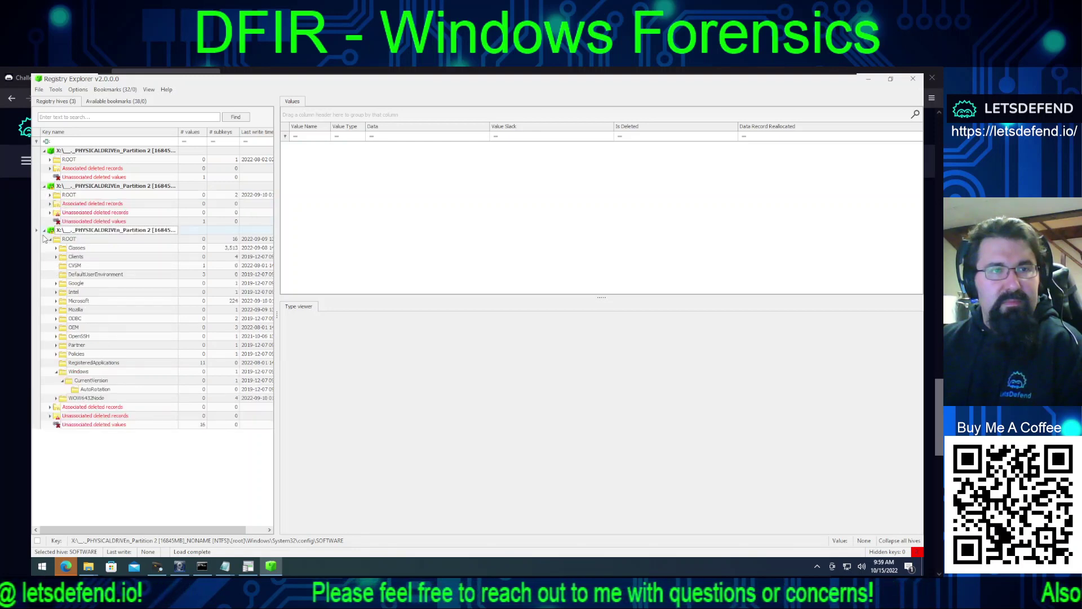
{"action": "left_click", "coordinate": [51, 196]}
{"action": "left_click", "coordinate": [49, 160]}
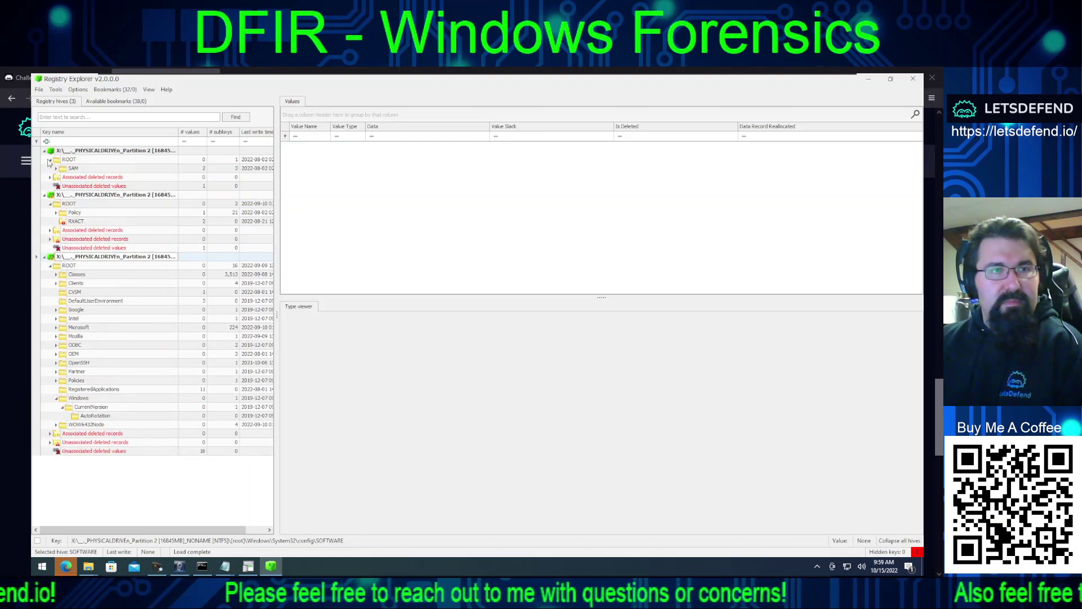
{"action": "left_click", "coordinate": [56, 168]}
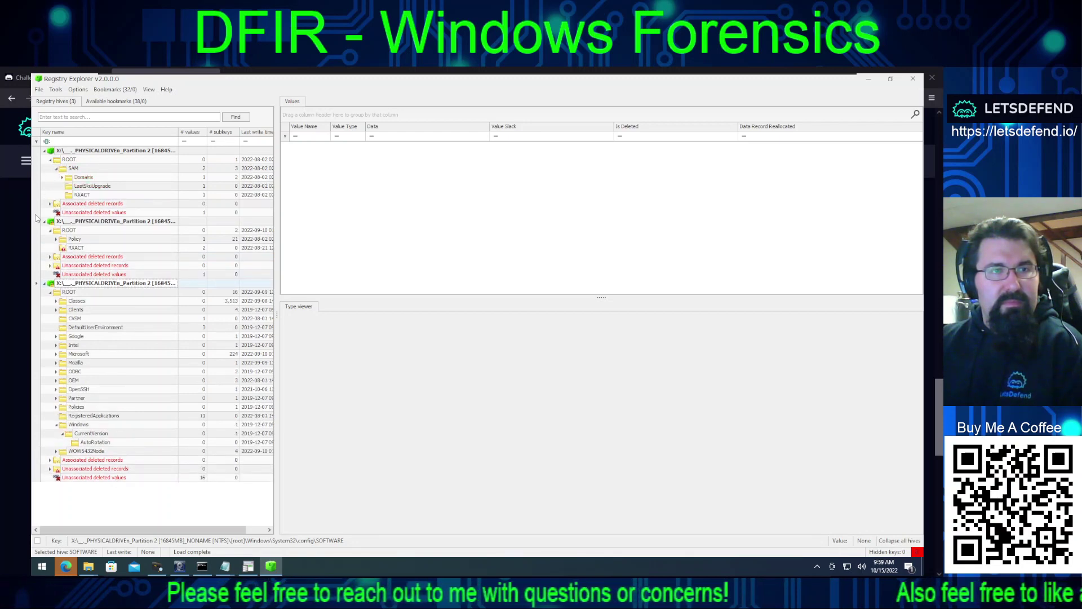
Step: Load the SYSTEM hive from the config folder and dismiss the transaction-log error
{"action": "left_click", "coordinate": [39, 89]}
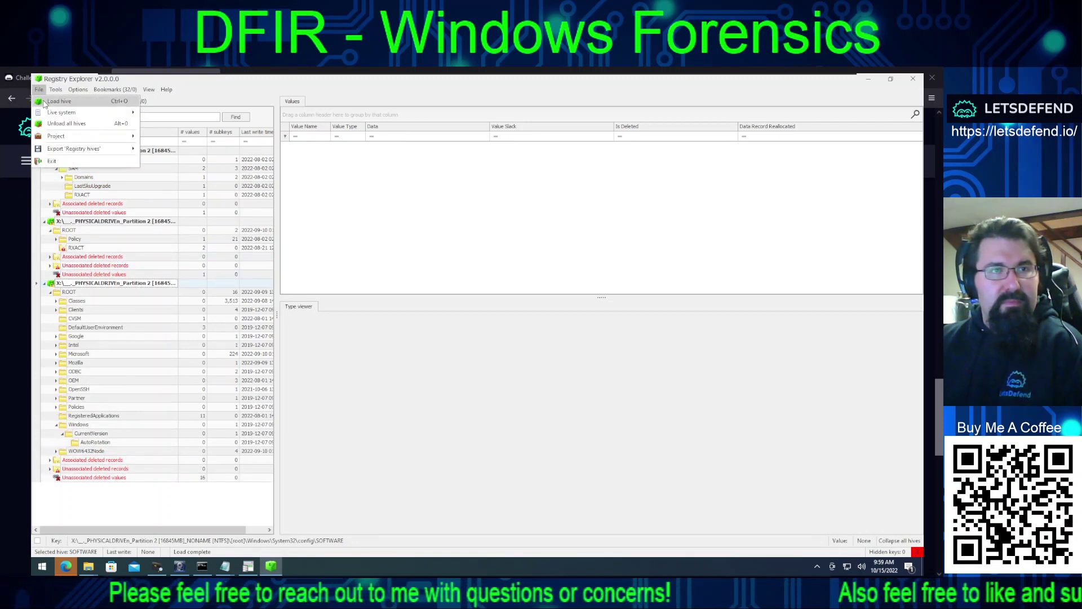
{"action": "left_click", "coordinate": [45, 102]}
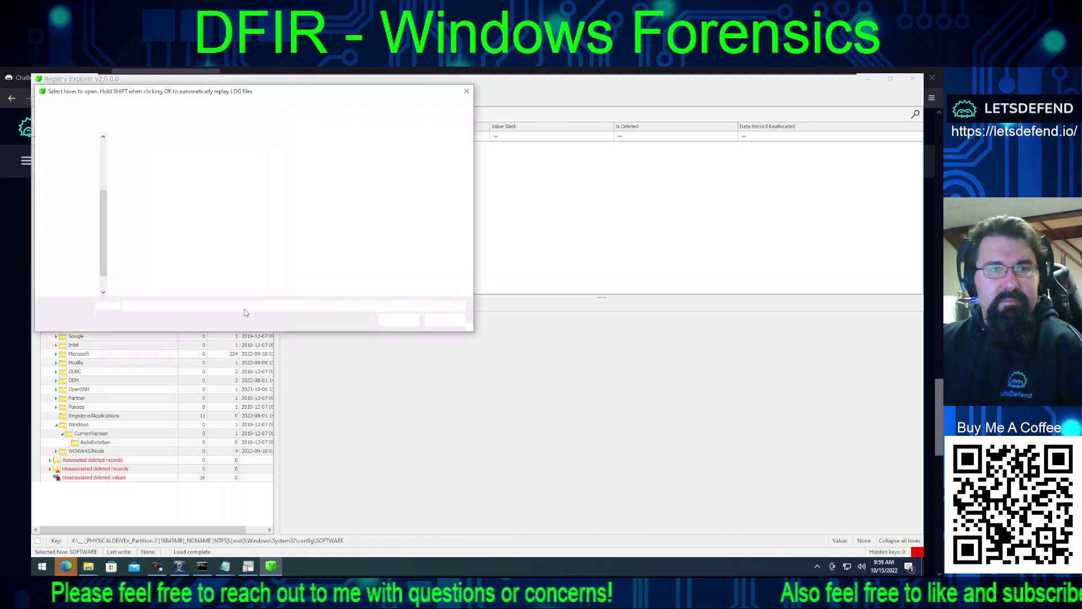
{"action": "left_click", "coordinate": [143, 210]}
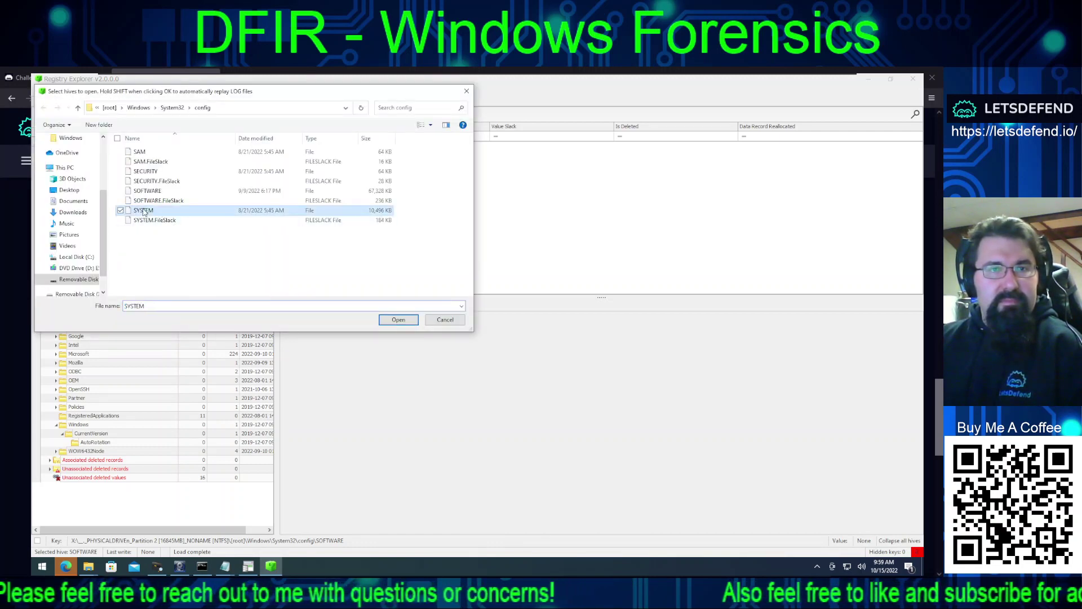
{"action": "left_click", "coordinate": [391, 320]}
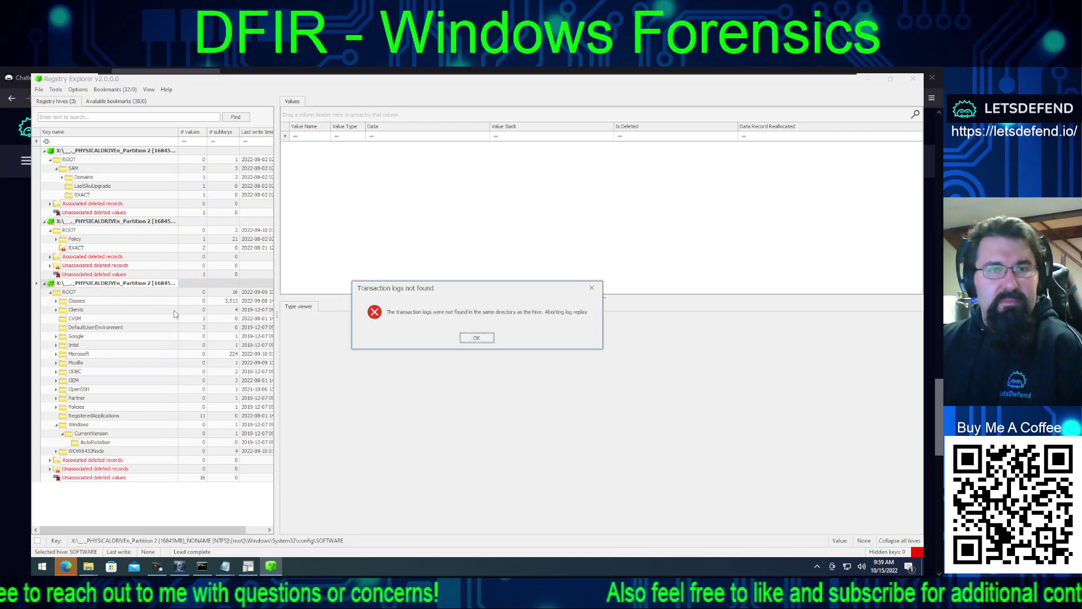
{"action": "left_click", "coordinate": [477, 337]}
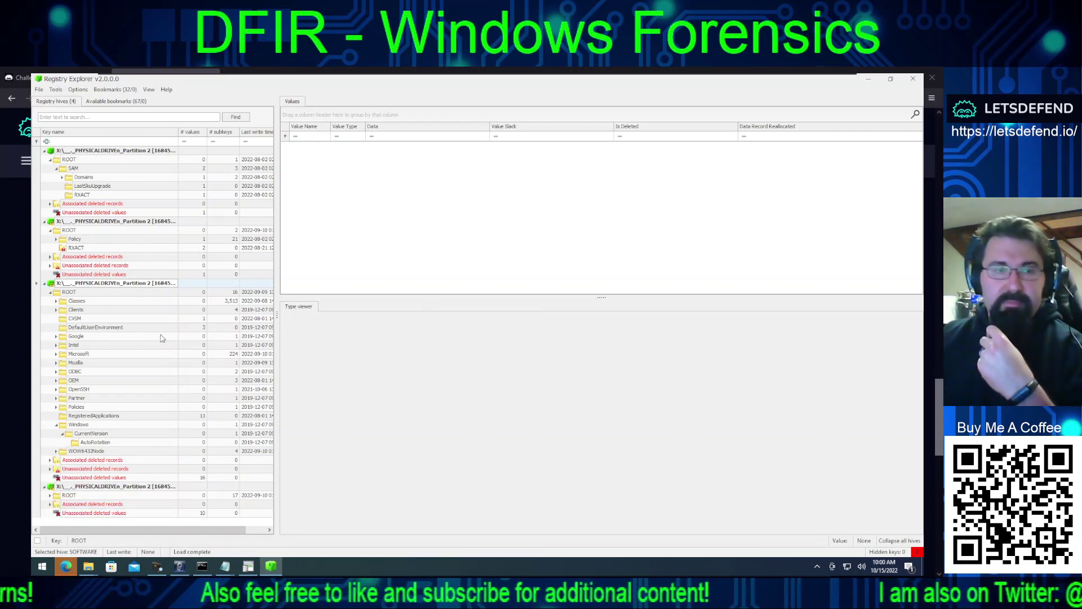
Step: Inspect the SYSTEM hive's ROOT subkeys, including the contents of Software\Microsoft
{"action": "left_click", "coordinate": [51, 496]}
{"action": "scroll", "coordinate": [91, 414], "scroll_direction": "down", "scroll_amount": 5}
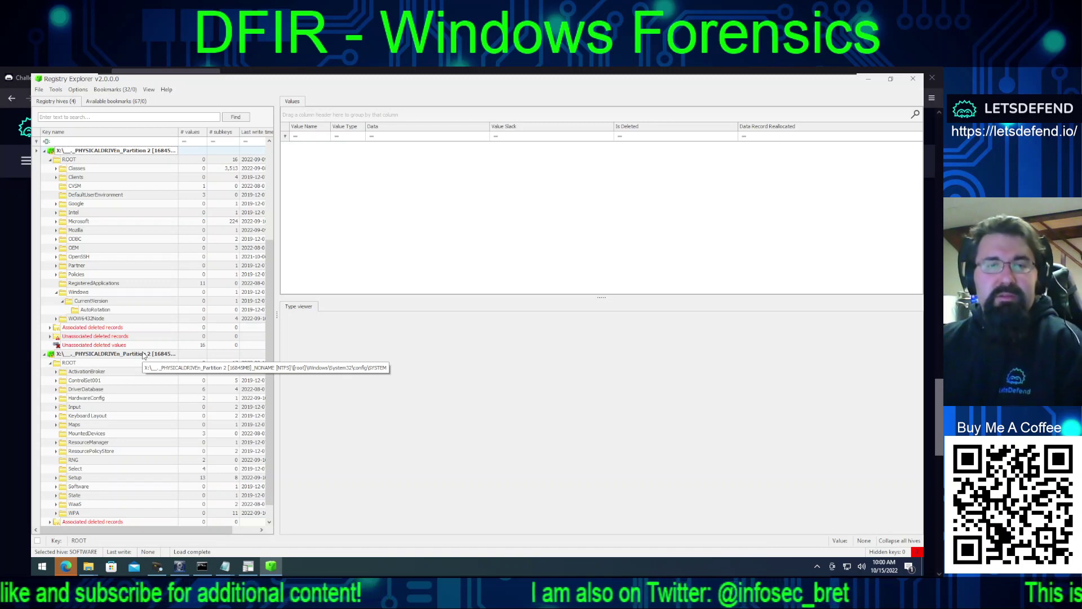
{"action": "left_click", "coordinate": [56, 487]}
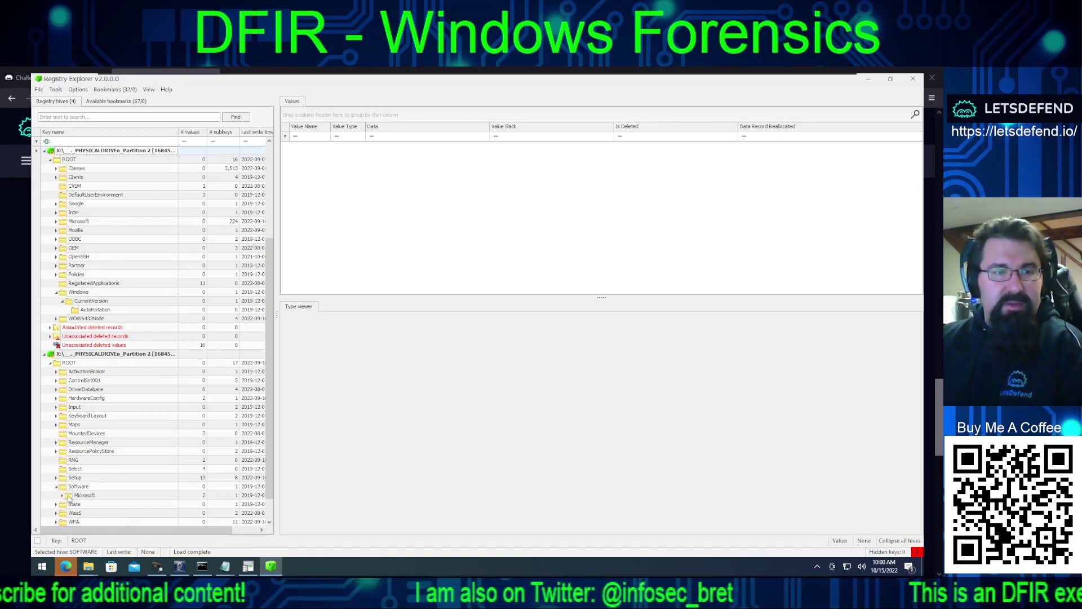
{"action": "left_click", "coordinate": [63, 495]}
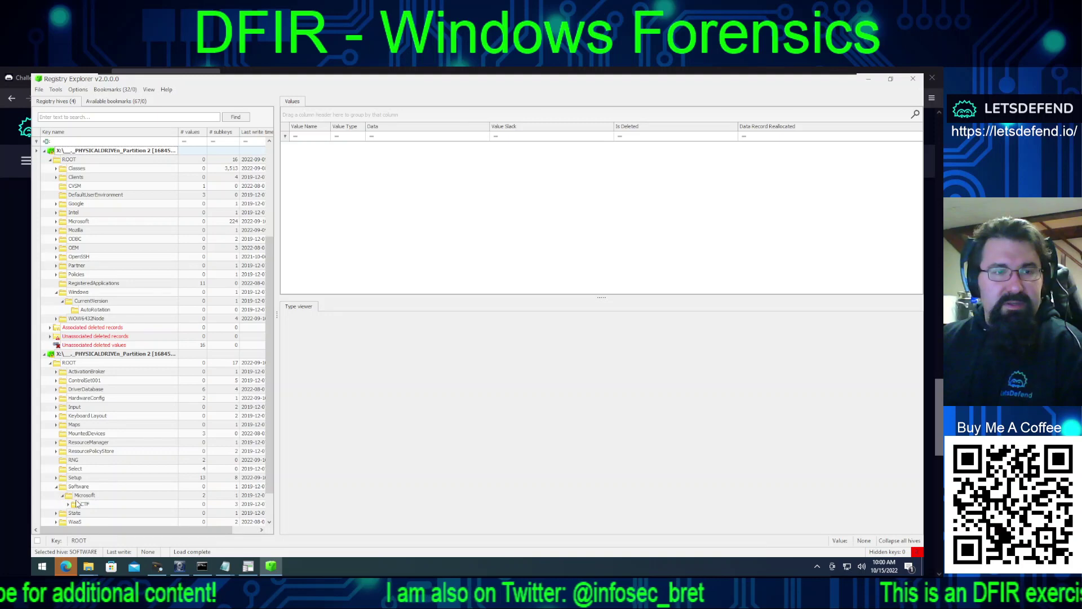
{"action": "left_click", "coordinate": [63, 495]}
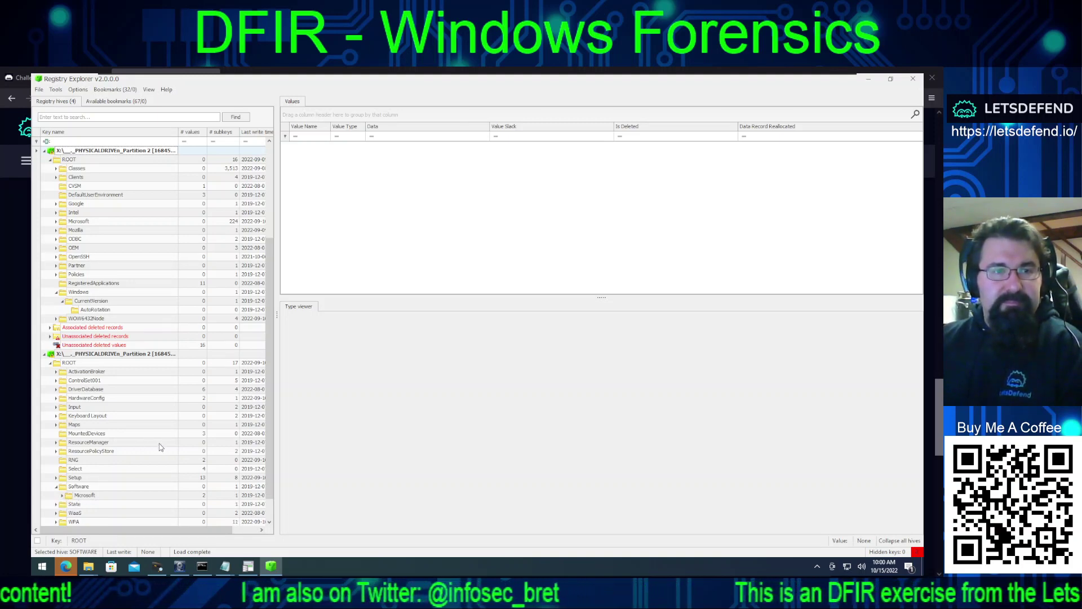
{"action": "scroll", "coordinate": [146, 443], "scroll_direction": "down", "scroll_amount": 1}
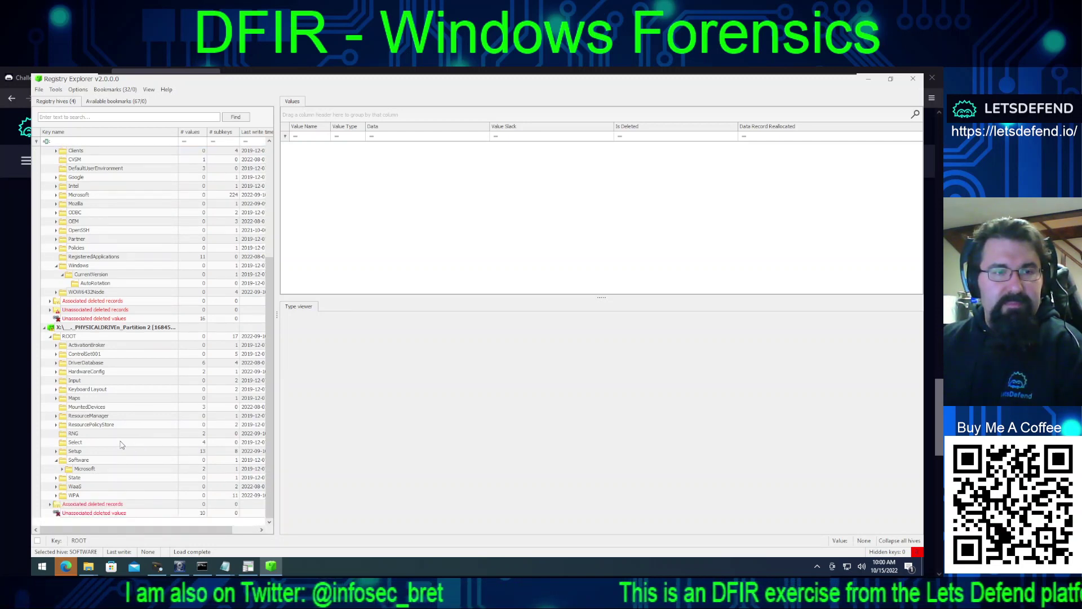
Step: Collapse the ROOT keys of the SYSTEM and SOFTWARE hives and view the SYSTEM hive's unassociated deleted values
{"action": "scroll", "coordinate": [72, 427], "scroll_direction": "up", "scroll_amount": 3}
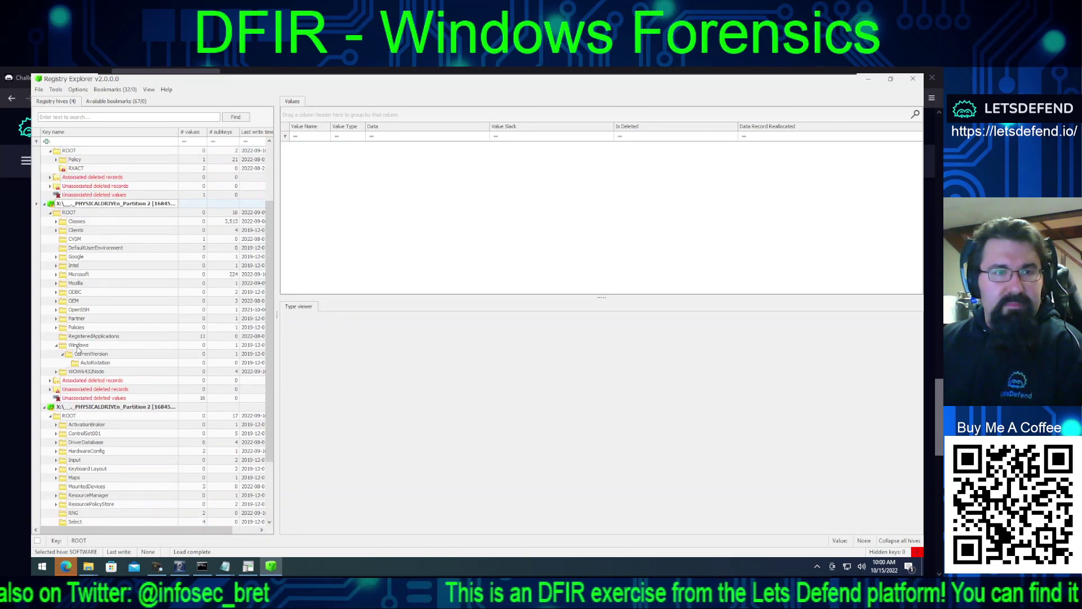
{"action": "scroll", "coordinate": [78, 352], "scroll_direction": "up", "scroll_amount": 3}
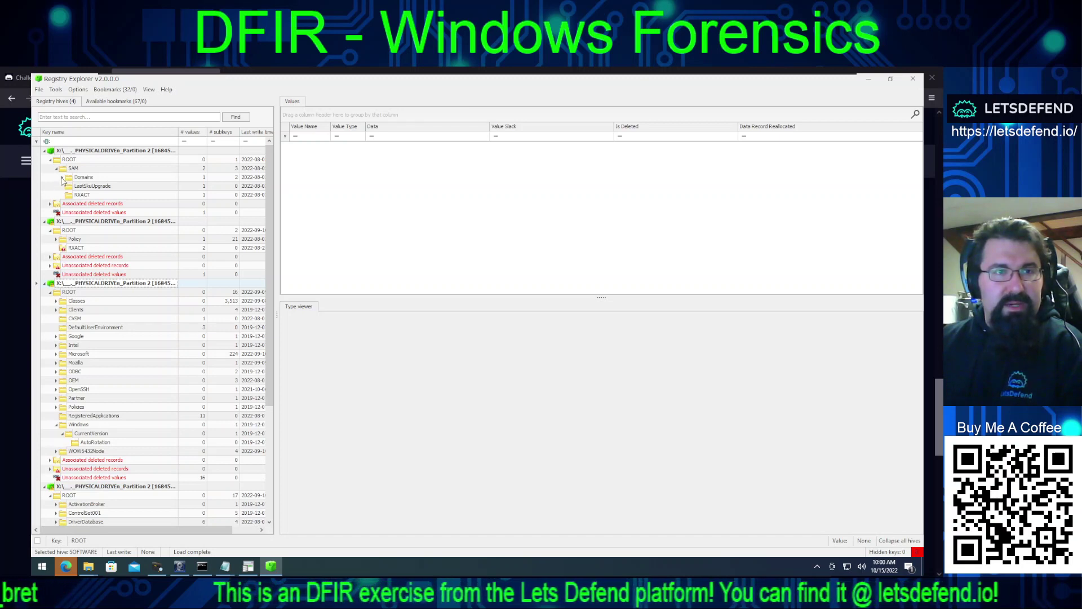
{"action": "scroll", "coordinate": [125, 288], "scroll_direction": "down", "scroll_amount": 1}
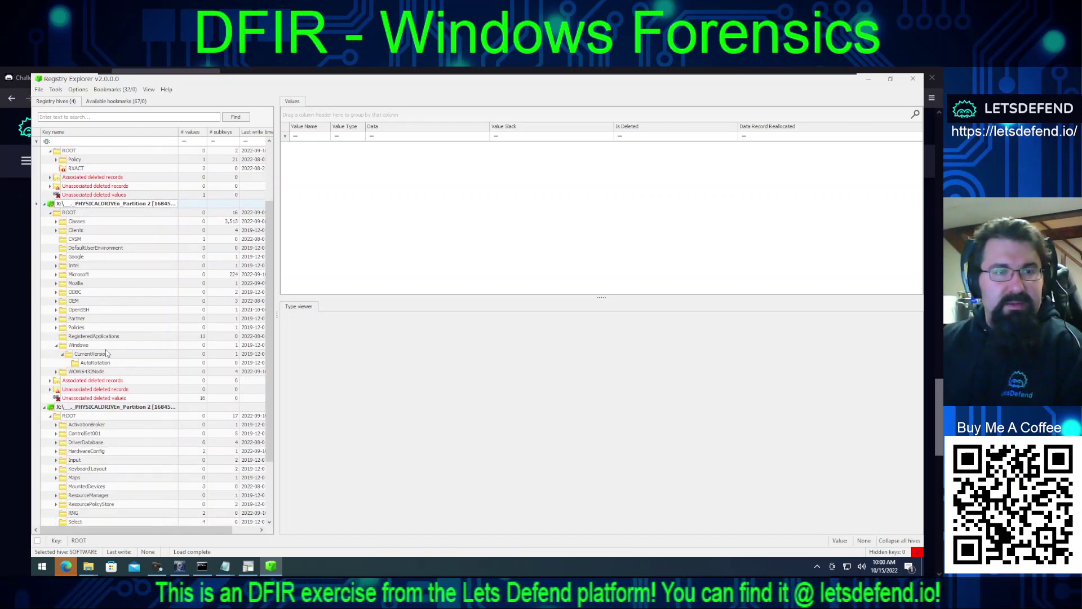
{"action": "scroll", "coordinate": [101, 354], "scroll_direction": "down", "scroll_amount": 4}
{"action": "left_click", "coordinate": [50, 363]}
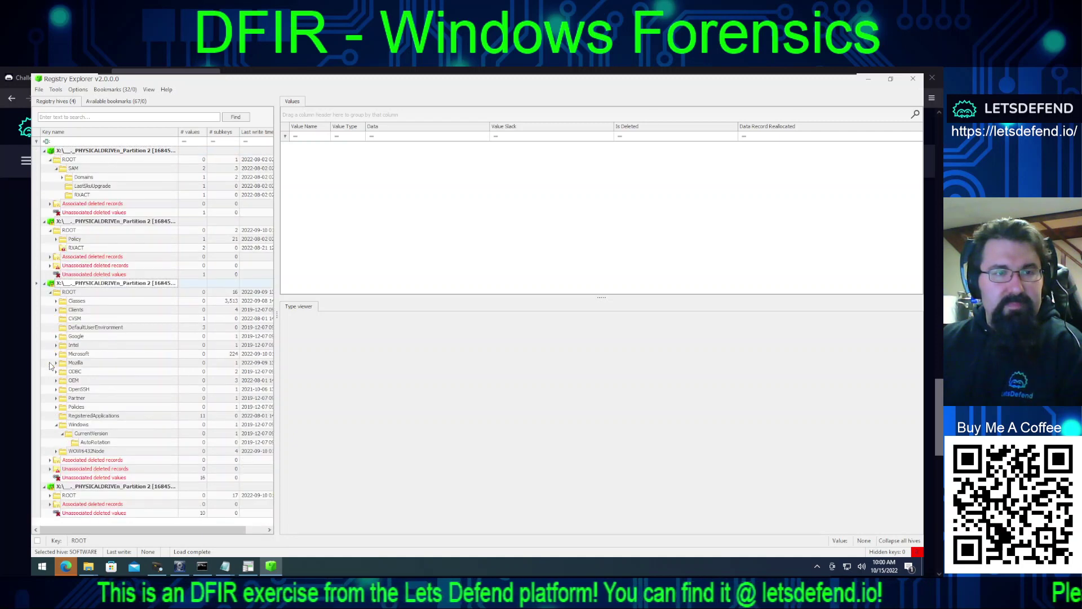
{"action": "left_click", "coordinate": [52, 292]}
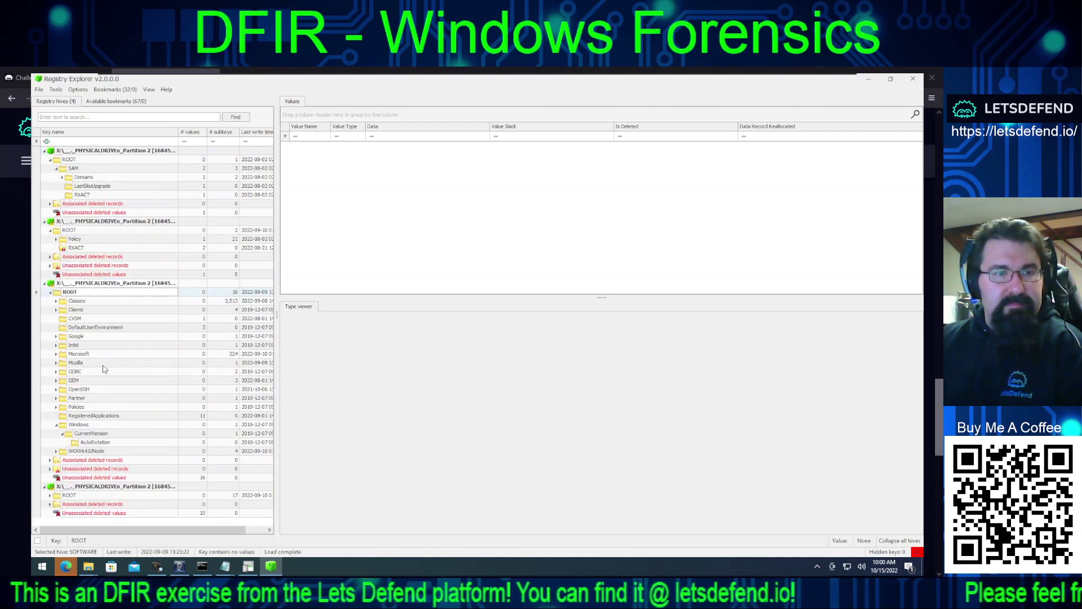
{"action": "left_click", "coordinate": [50, 292]}
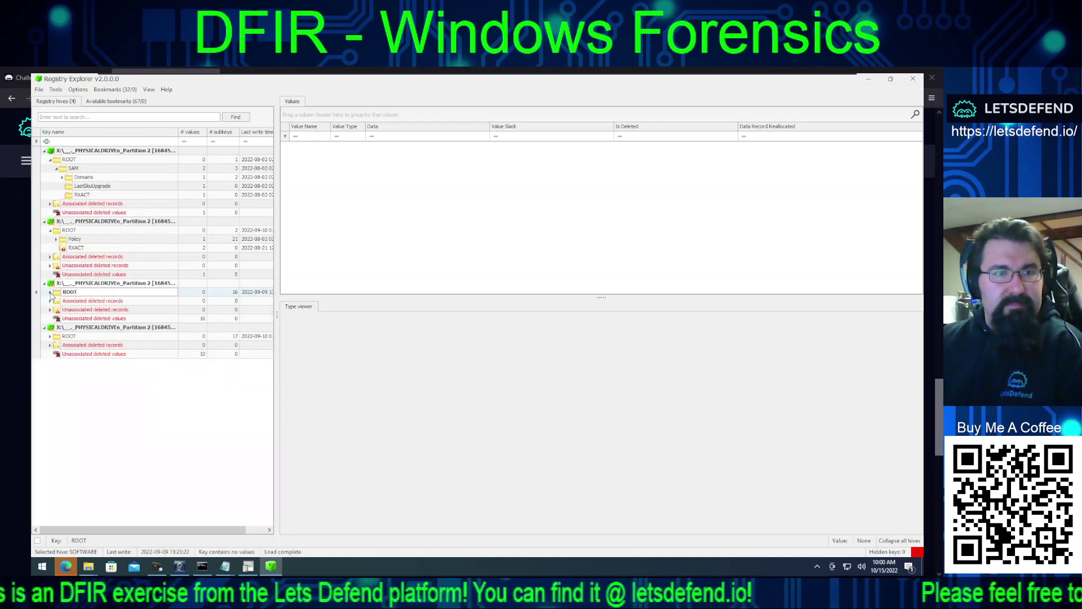
{"action": "left_click", "coordinate": [72, 355]}
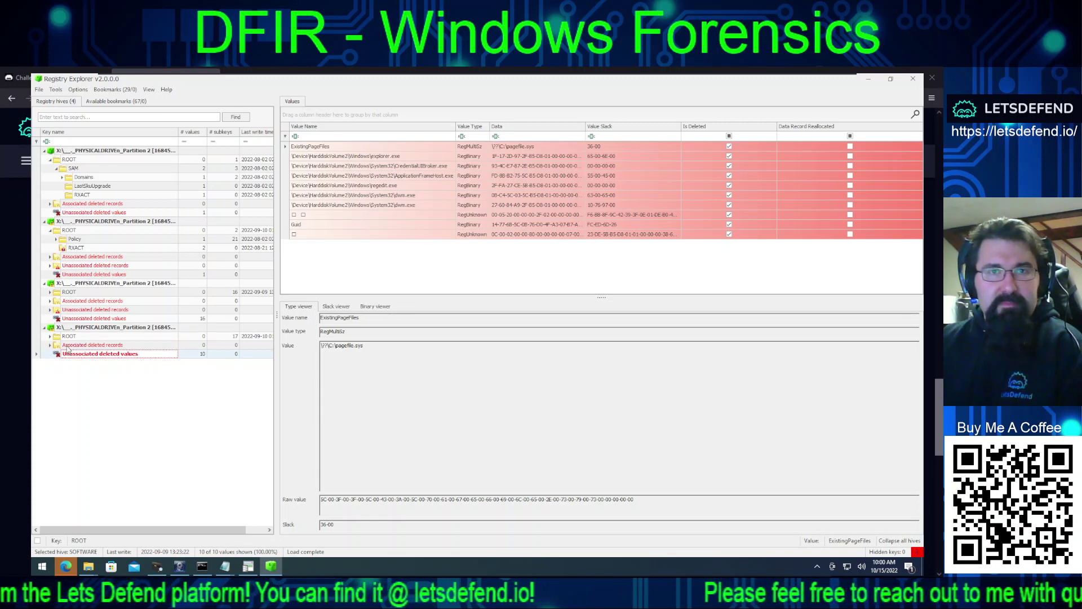
Step: Inspect the explorer.exe entry among the SYSTEM hive's unassociated deleted values
{"action": "left_click", "coordinate": [69, 345]}
{"action": "left_click", "coordinate": [72, 356]}
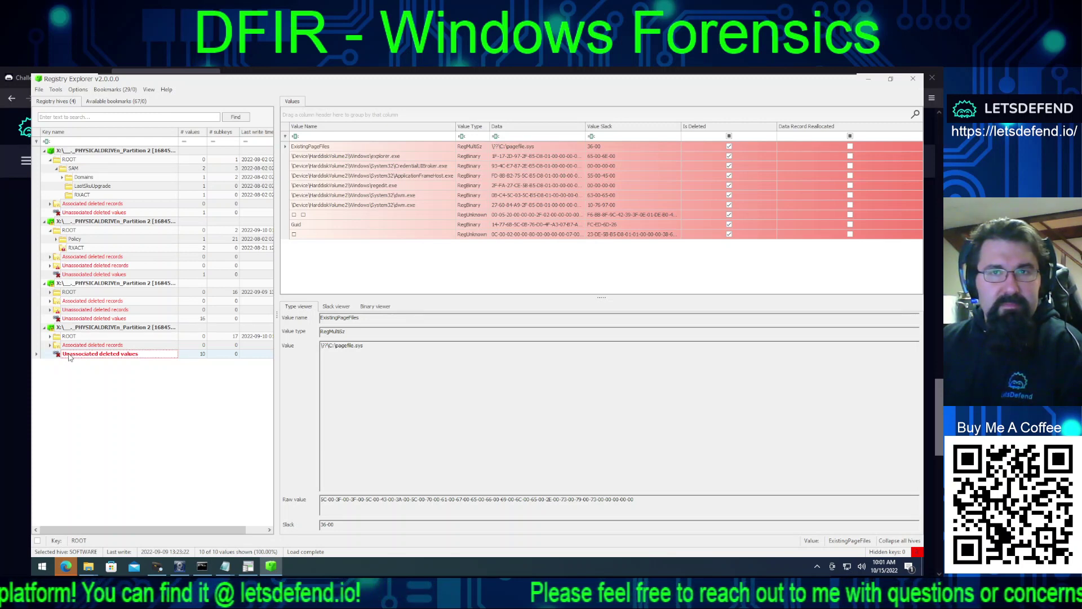
{"action": "left_click", "coordinate": [308, 148]}
{"action": "left_click", "coordinate": [354, 158]}
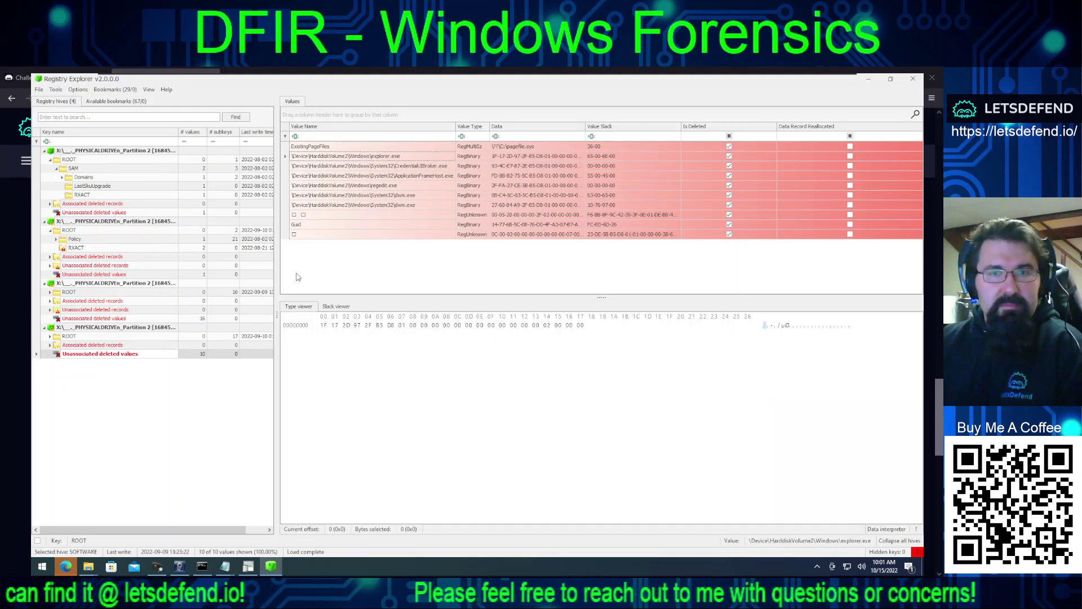
Step: Expand the SYSTEM hive's associated deleted records under ROOT\ControlSet001 and review the Control and Services subkeys
{"action": "left_click", "coordinate": [49, 346]}
{"action": "left_click", "coordinate": [56, 354]}
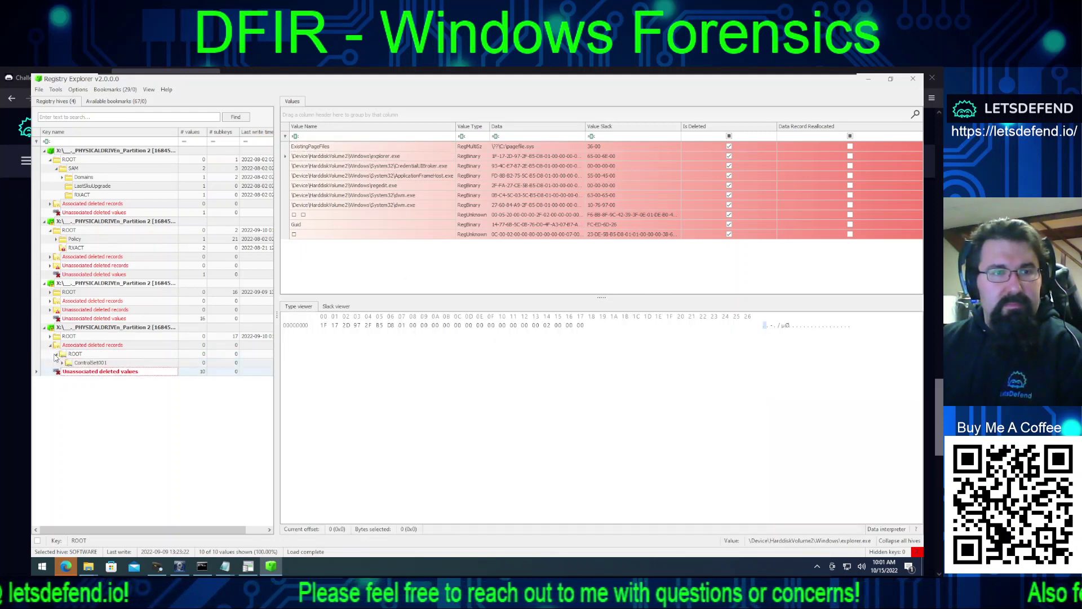
{"action": "left_click", "coordinate": [62, 363]}
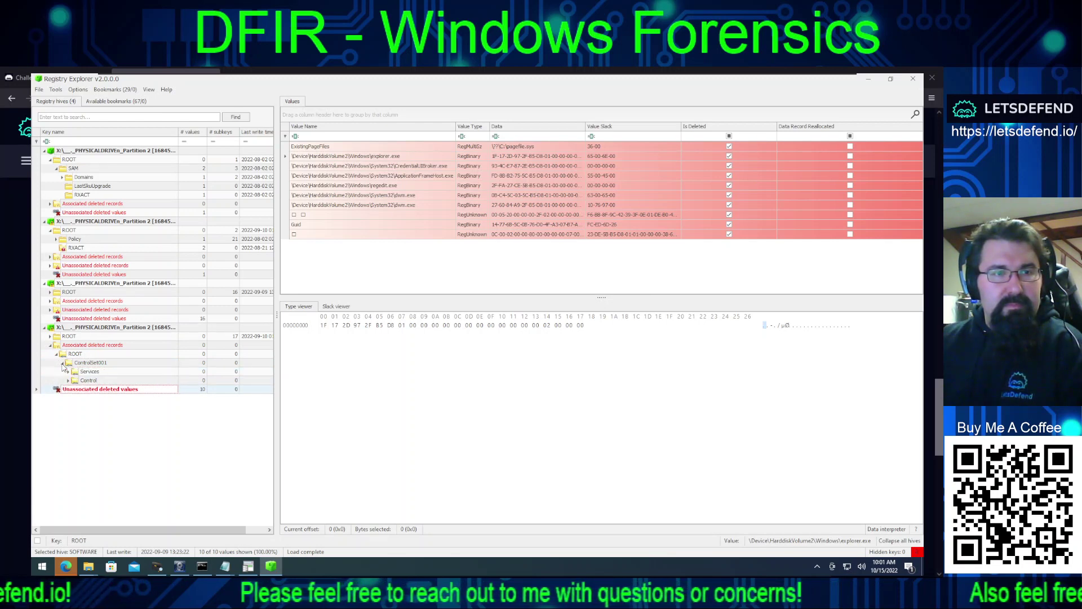
{"action": "left_click", "coordinate": [69, 381]}
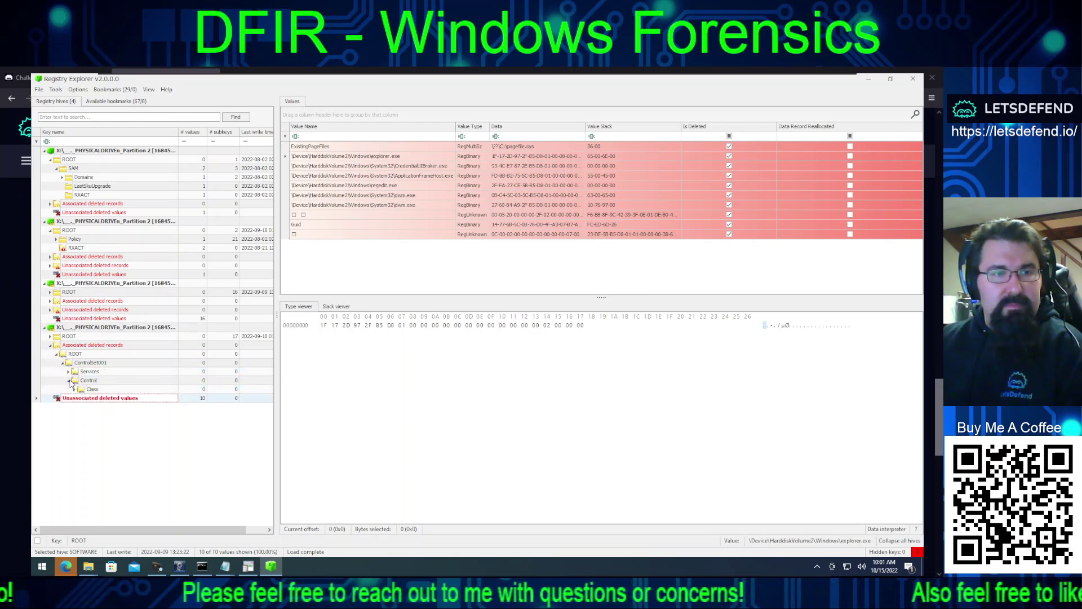
{"action": "left_click", "coordinate": [69, 372]}
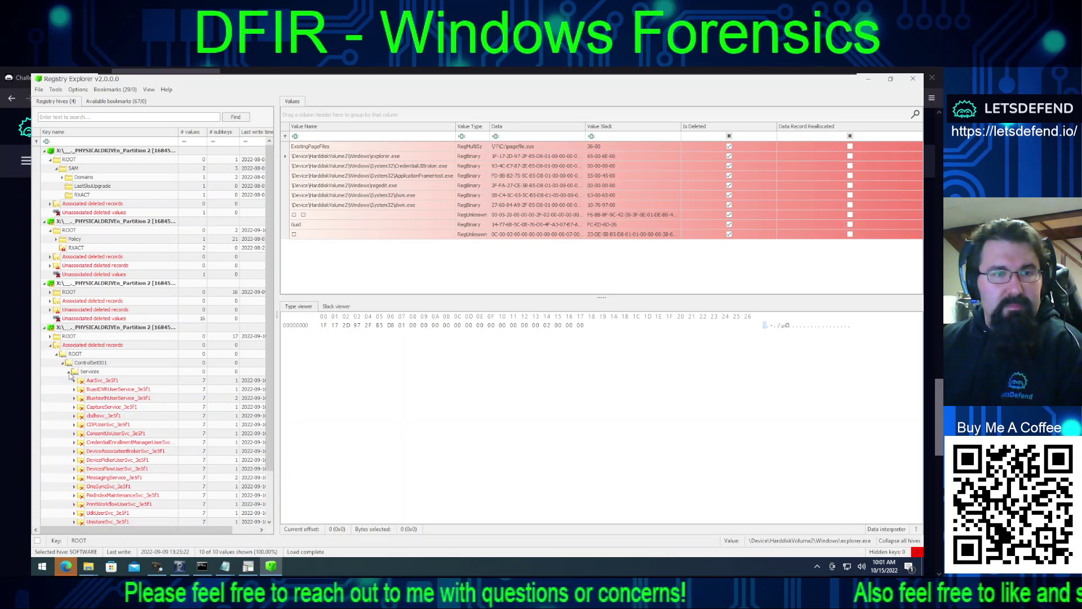
{"action": "scroll", "coordinate": [131, 418], "scroll_direction": "down", "scroll_amount": 2}
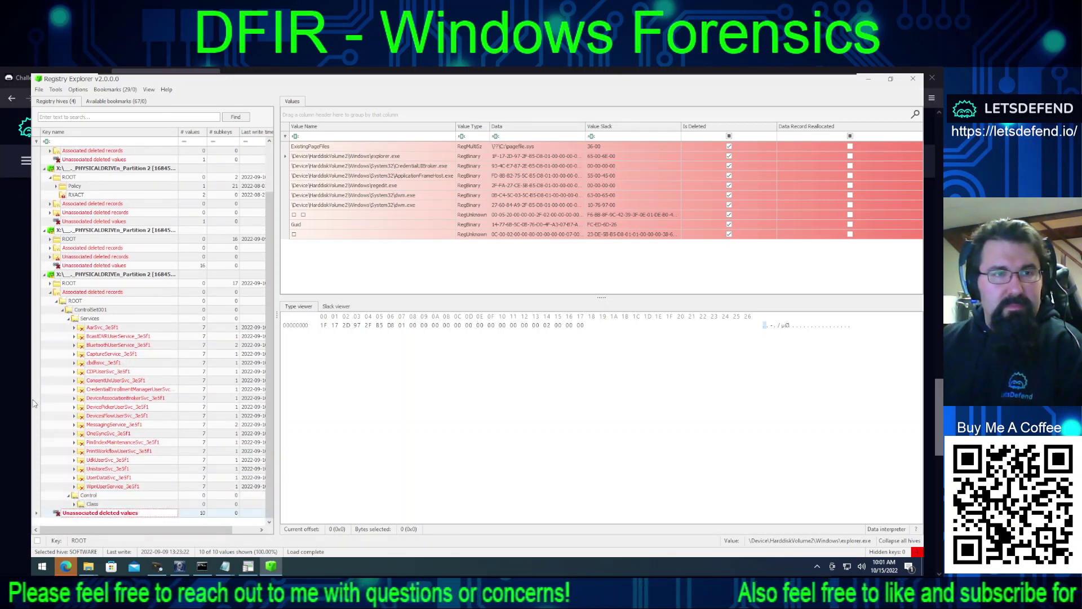
{"action": "scroll", "coordinate": [41, 403], "scroll_direction": "up", "scroll_amount": 2}
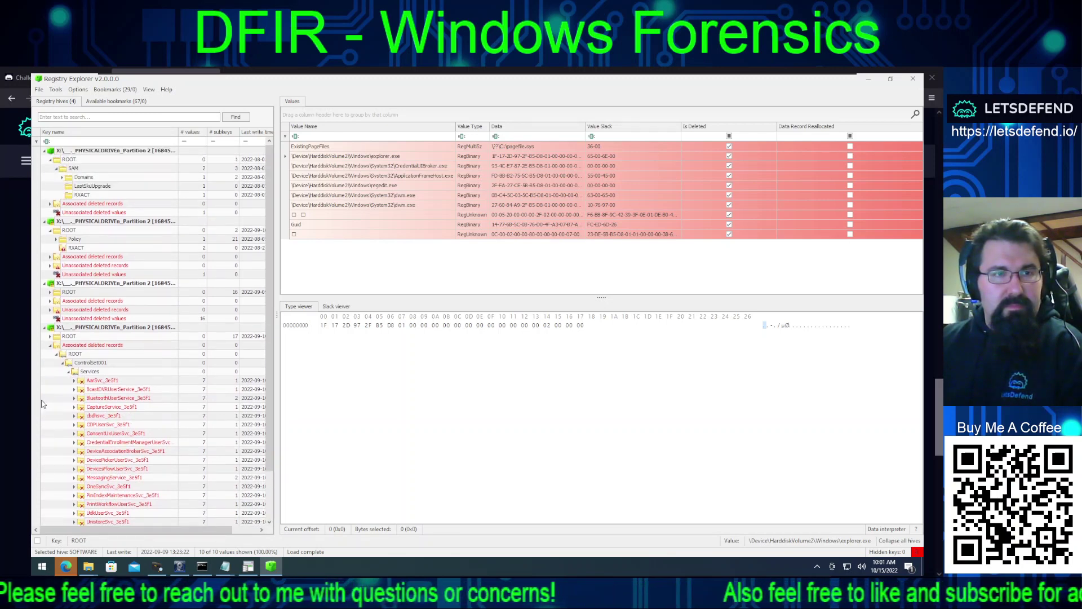
Step: Expand the SOFTWARE hive's key tree to ROOT\Microsoft\Windows NT\CurrentVersion
{"action": "left_click", "coordinate": [49, 293]}
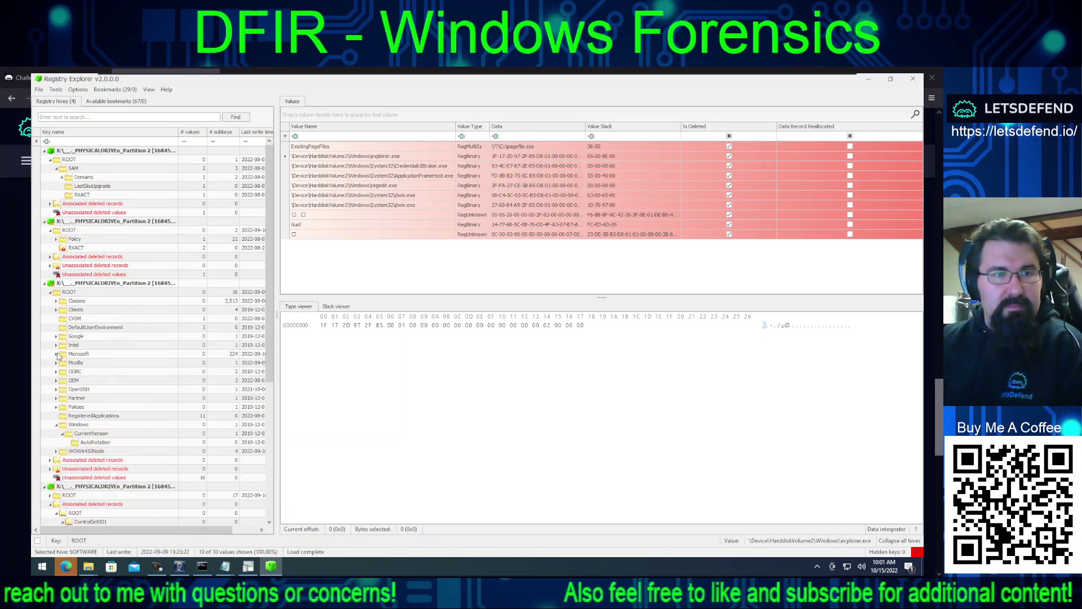
{"action": "left_click", "coordinate": [57, 354]}
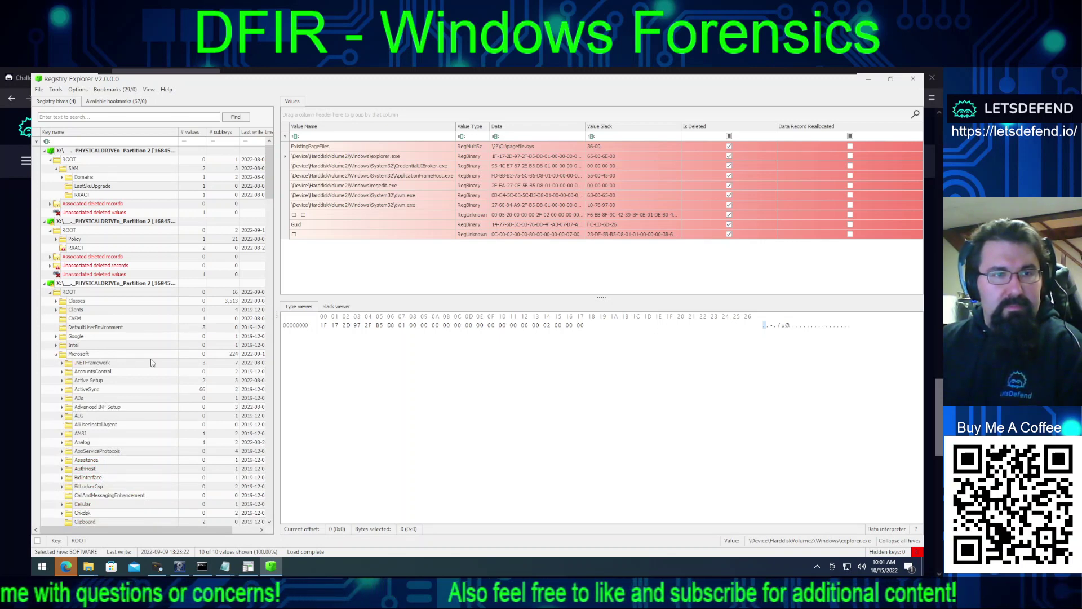
{"action": "scroll", "coordinate": [151, 363], "scroll_direction": "down", "scroll_amount": 5}
{"action": "scroll", "coordinate": [151, 362], "scroll_direction": "down", "scroll_amount": 15}
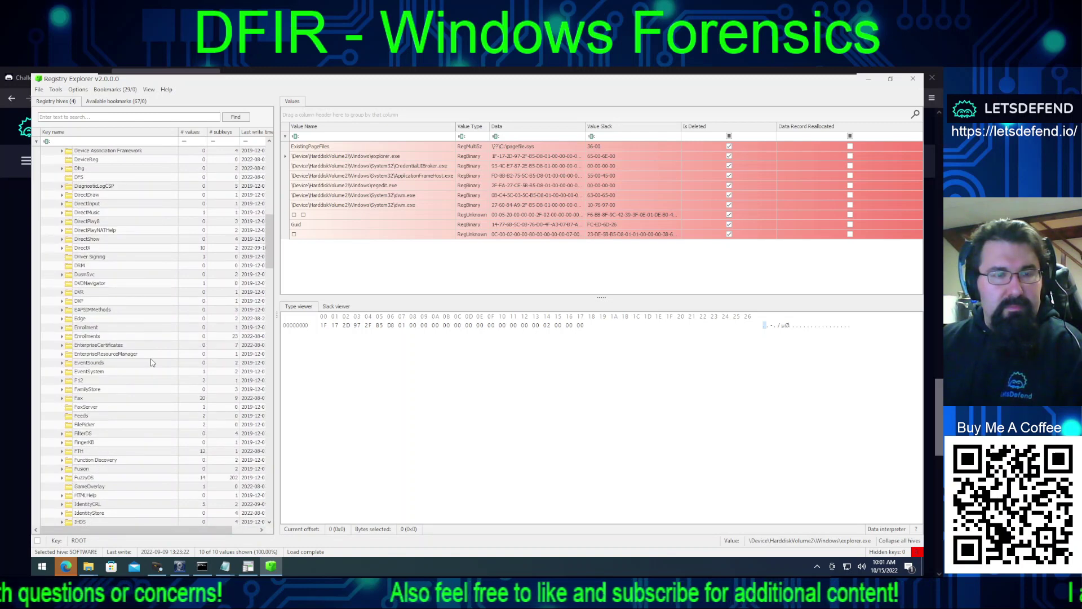
{"action": "scroll", "coordinate": [151, 362], "scroll_direction": "down", "scroll_amount": 15}
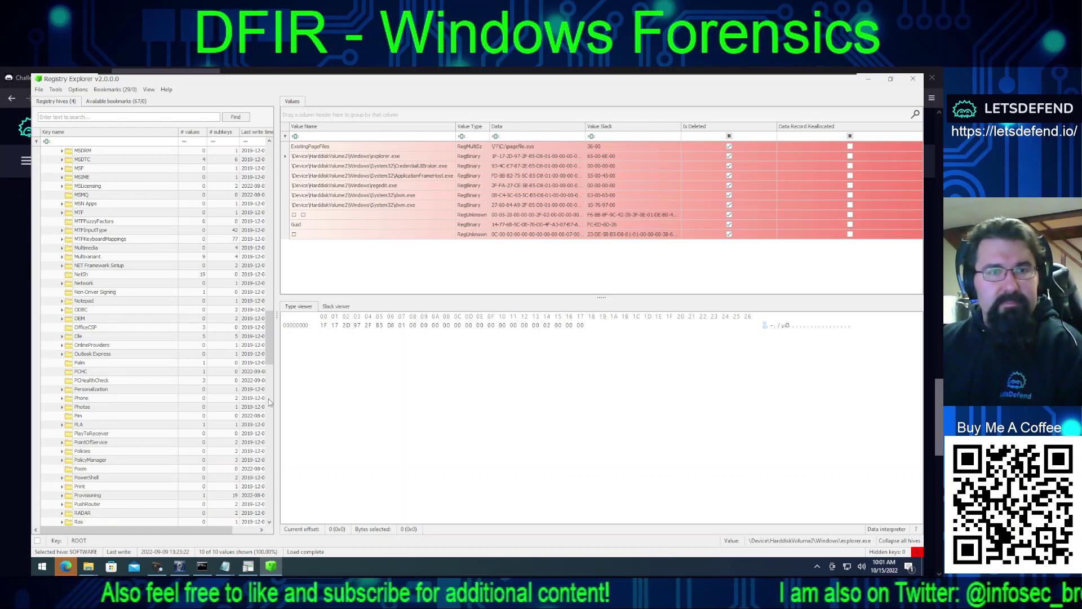
{"action": "left_click_drag", "start_coordinate": [269, 402], "coordinate": [269, 449]}
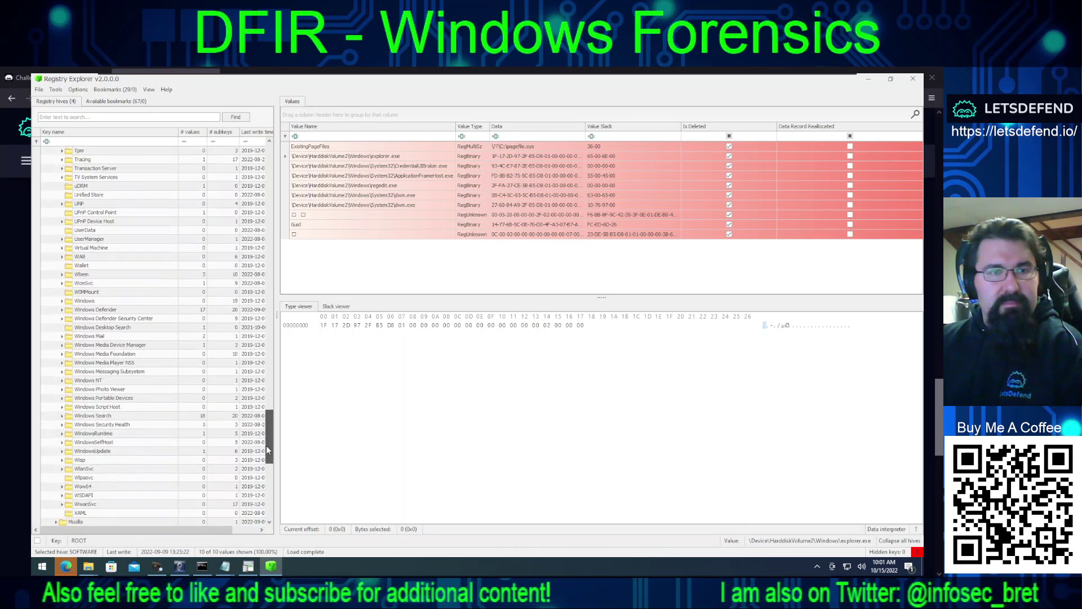
{"action": "scroll", "coordinate": [267, 449], "scroll_direction": "down", "scroll_amount": 2}
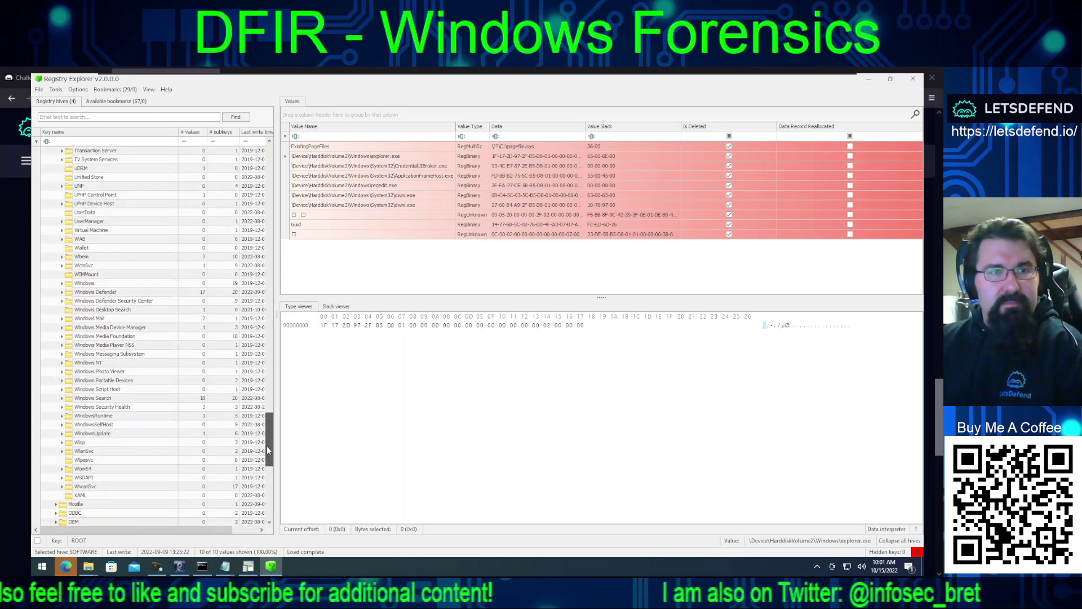
{"action": "left_click", "coordinate": [62, 363]}
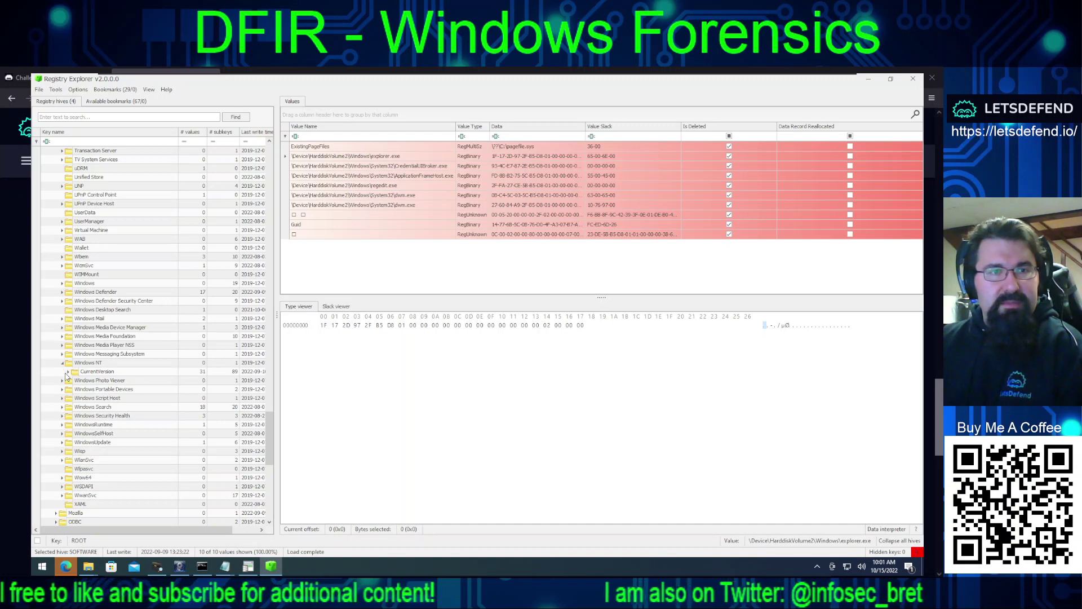
{"action": "left_click", "coordinate": [68, 372]}
Step: Find the SilentProcessExit key under CurrentVersion and view the MonitorProcess value of its explorer.exe subkey
{"action": "scroll", "coordinate": [110, 414], "scroll_direction": "down", "scroll_amount": 7}
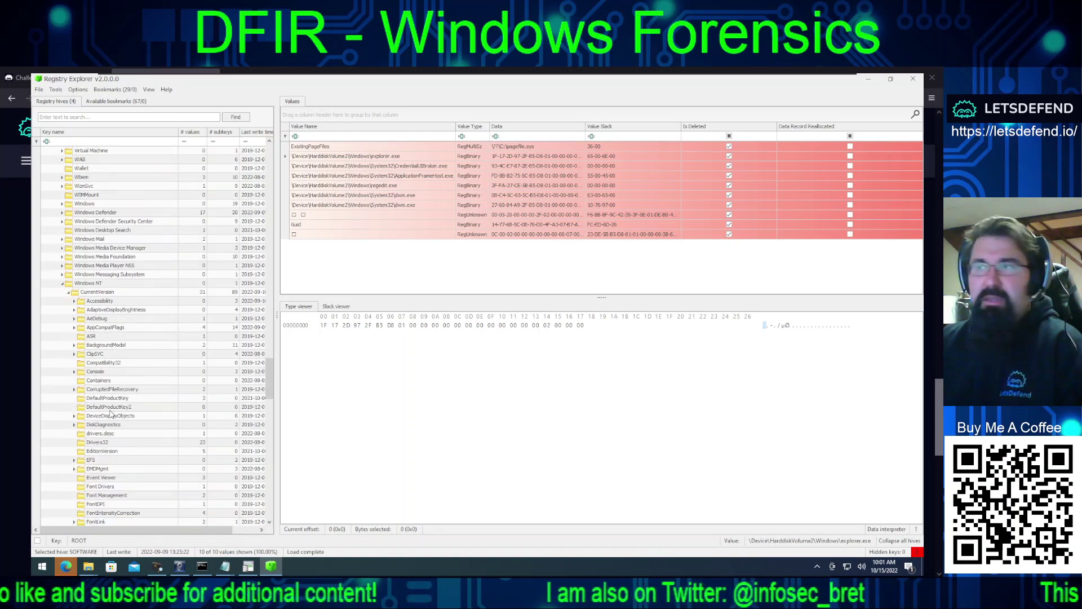
{"action": "scroll", "coordinate": [109, 415], "scroll_direction": "down", "scroll_amount": 9}
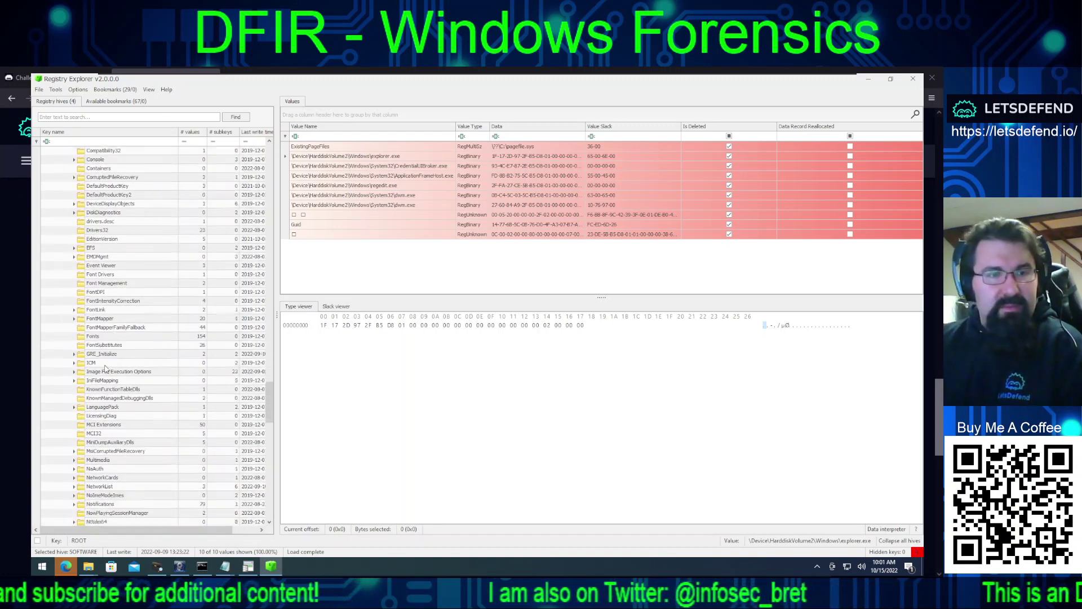
{"action": "scroll", "coordinate": [105, 373], "scroll_direction": "down", "scroll_amount": 1}
{"action": "scroll", "coordinate": [105, 374], "scroll_direction": "down", "scroll_amount": 4}
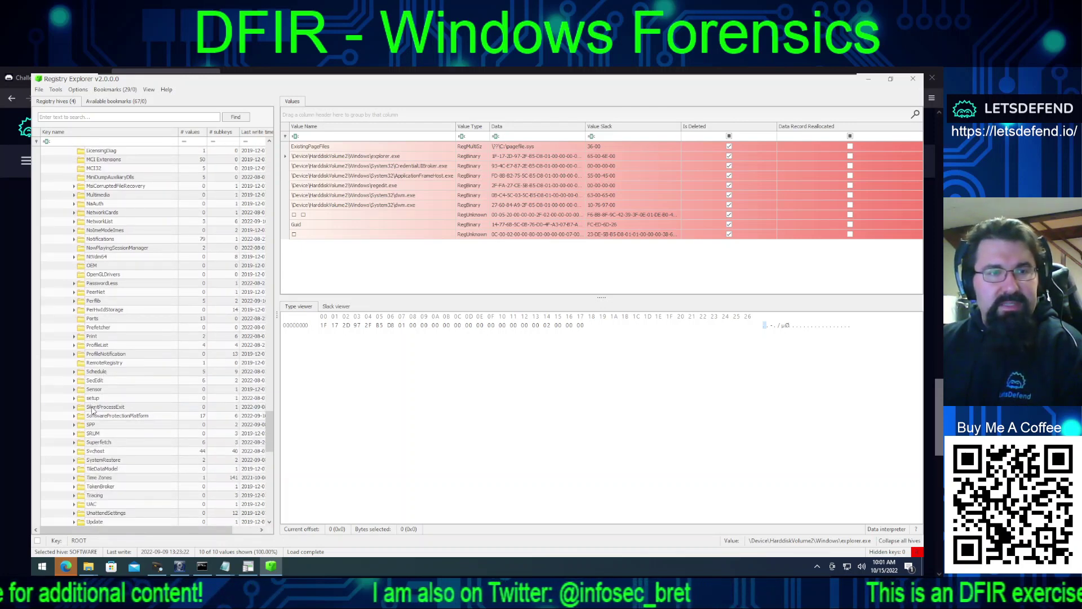
{"action": "left_click", "coordinate": [93, 407]}
{"action": "left_click", "coordinate": [74, 407]}
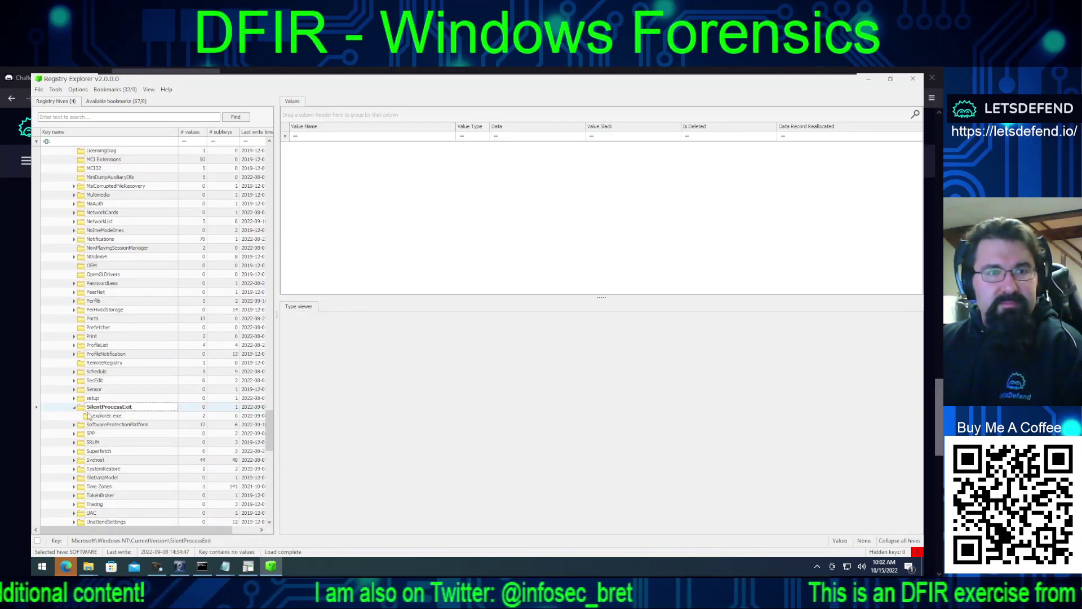
{"action": "left_click", "coordinate": [98, 416]}
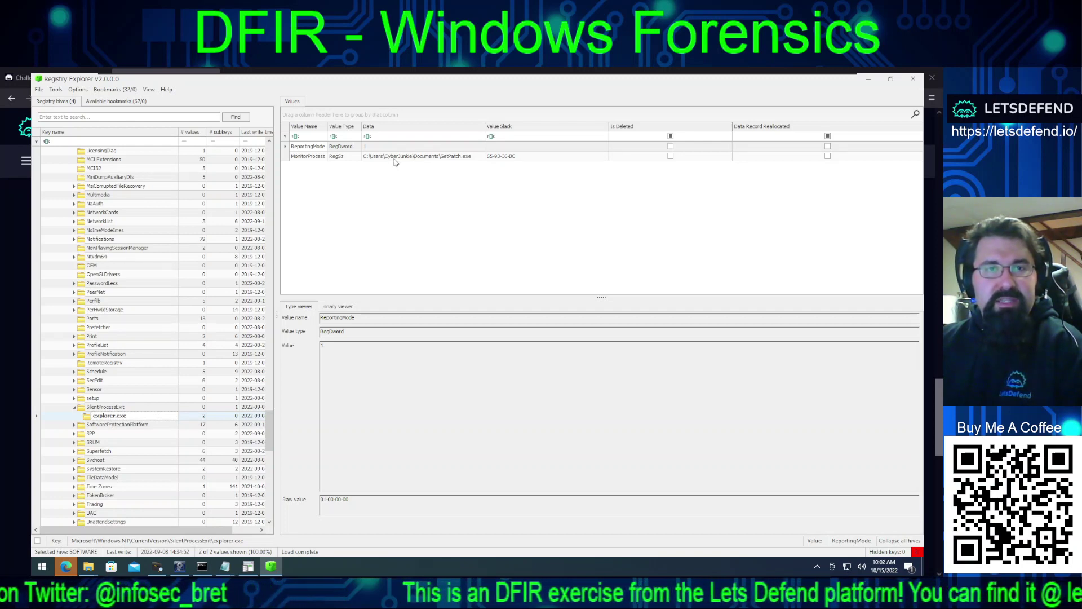
{"action": "left_click", "coordinate": [457, 157]}
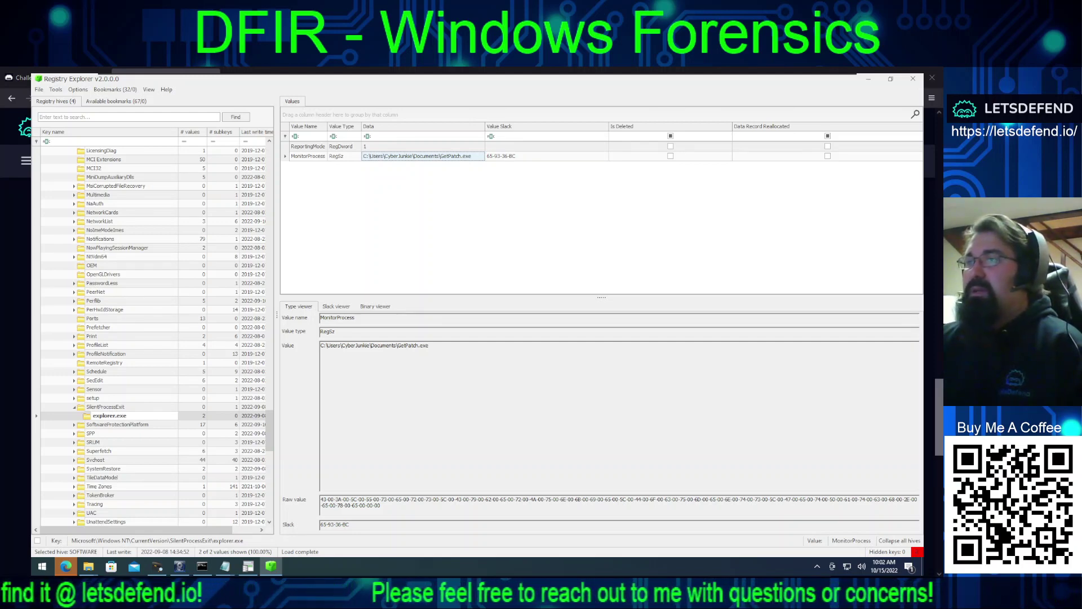
Step: Switch to the LetsDefend challenge in the browser and submit {explorer.exe} as the Question 5 answer
{"action": "key", "text": "alt+Tab"}
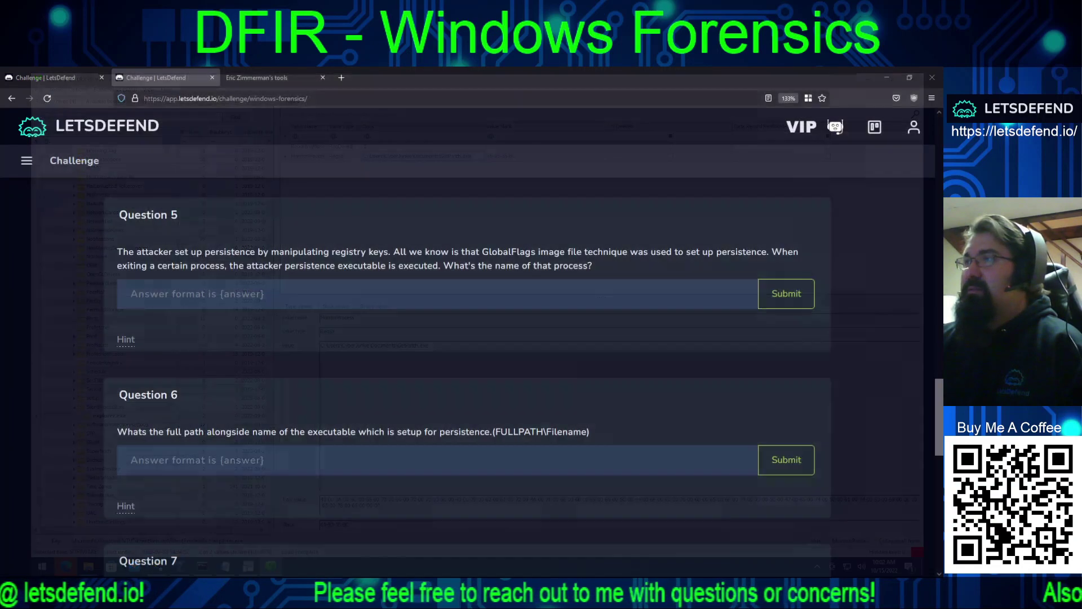
{"action": "left_click", "coordinate": [437, 284]}
{"action": "type", "text": "{explorer.exe}"}
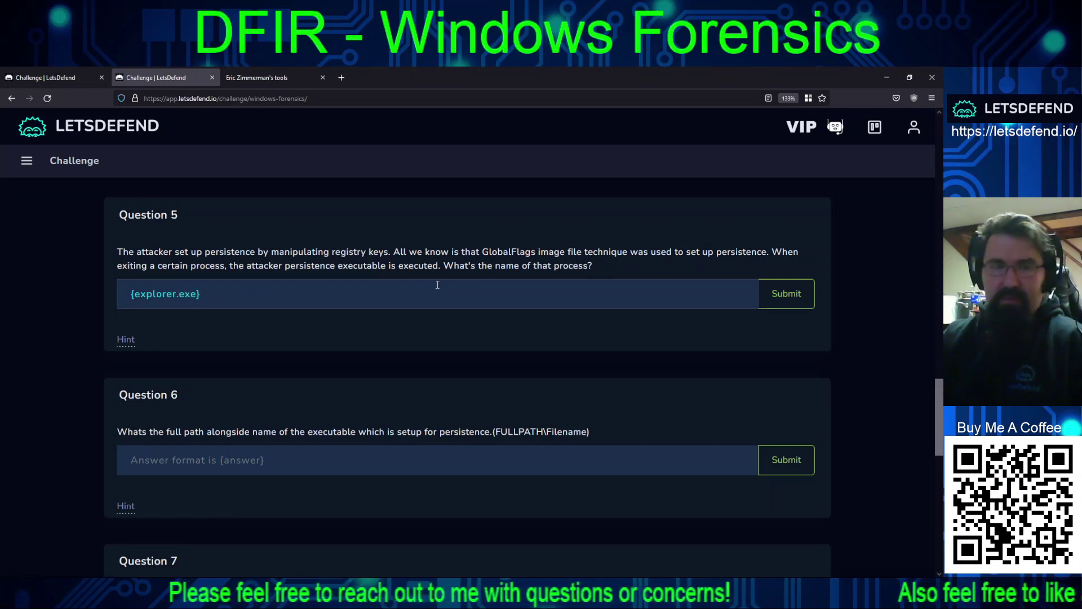
{"action": "key", "text": "Return"}
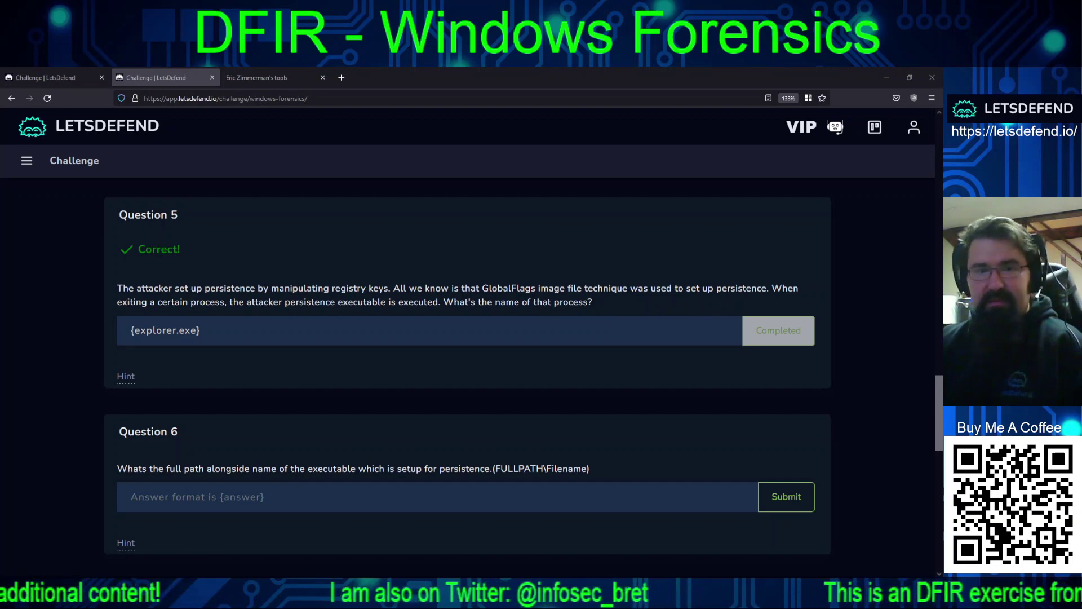
Step: Submit {C:\Users\CyberJunkie\Documents\GetPatch.exe} as the answer to Question 6
{"action": "left_click", "coordinate": [530, 504]}
{"action": "type", "text": "{C:\\Users\\CyberJunkie\\Documents\\GetPatch.exe}"}
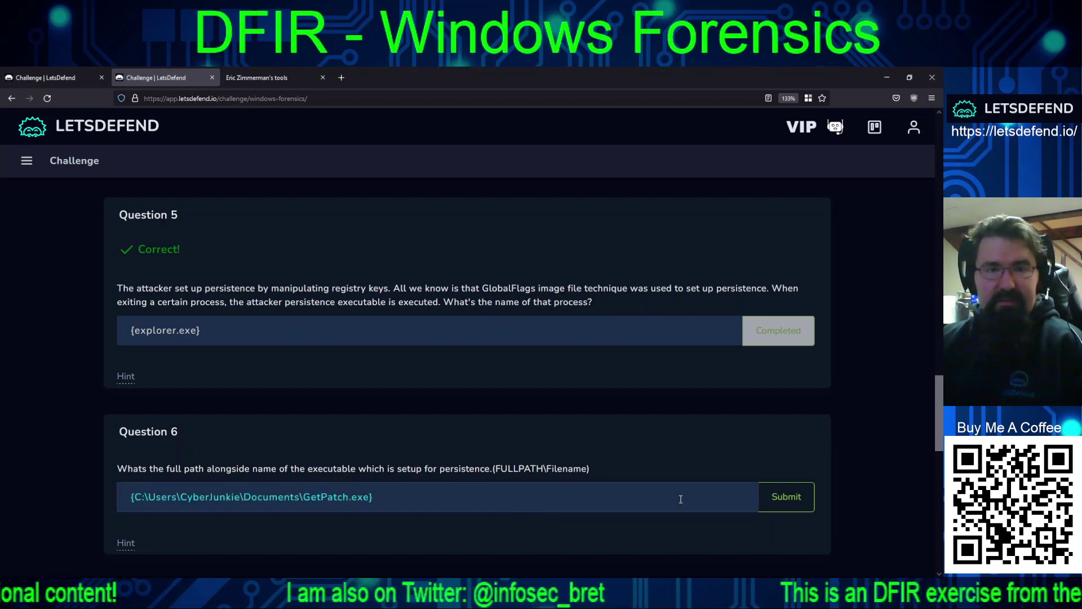
{"action": "left_click", "coordinate": [792, 496]}
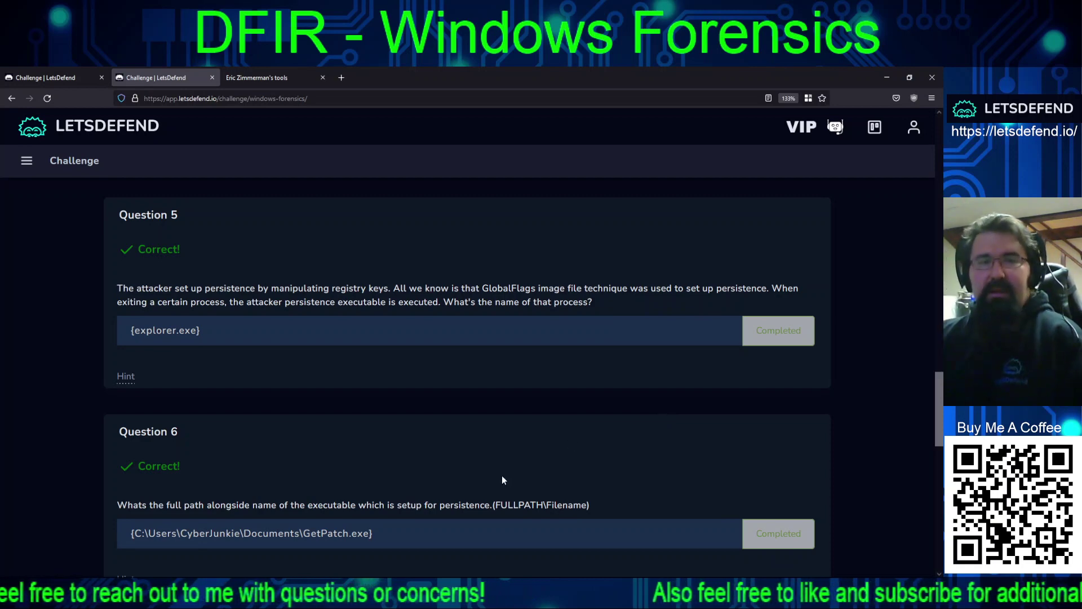
Step: Read Question 7 about the command run on cmd after the RDP lateral movement
{"action": "scroll", "coordinate": [529, 411], "scroll_direction": "down", "scroll_amount": 5}
{"action": "scroll", "coordinate": [495, 441], "scroll_direction": "up", "scroll_amount": 2}
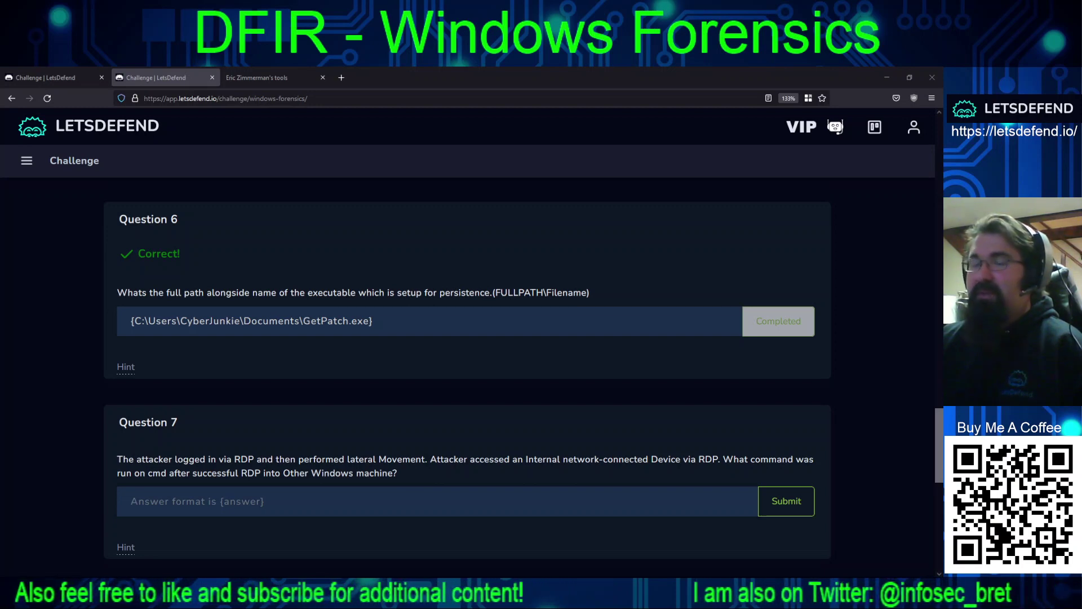
{"action": "scroll", "coordinate": [467, 361], "scroll_direction": "down", "scroll_amount": 4}
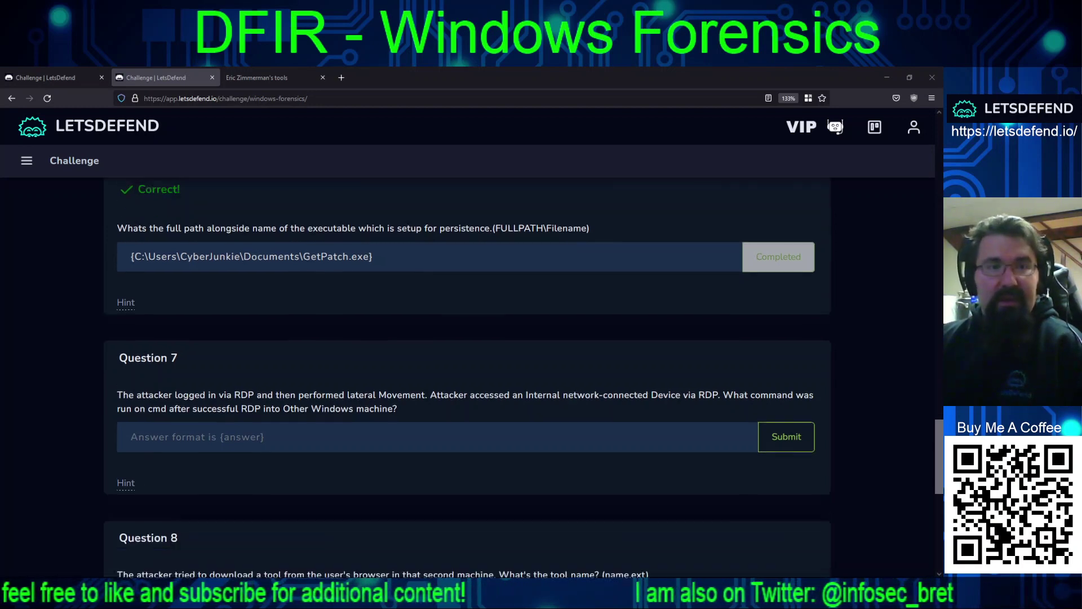
{"action": "scroll", "coordinate": [467, 361], "scroll_direction": "up", "scroll_amount": 1}
{"action": "scroll", "coordinate": [467, 361], "scroll_direction": "down", "scroll_amount": 1}
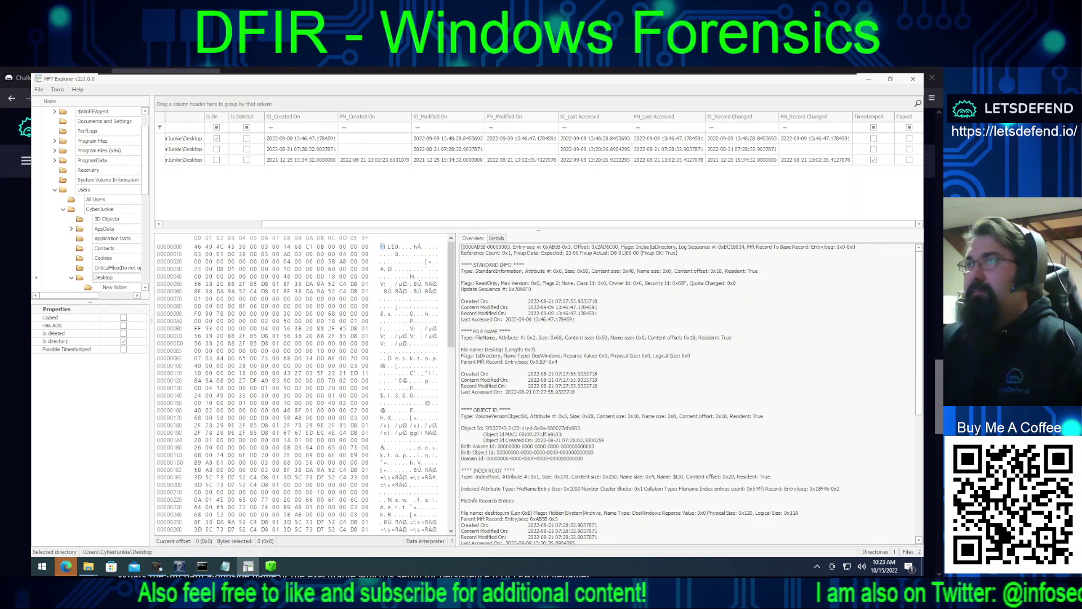
{"action": "left_click", "coordinate": [66, 566]}
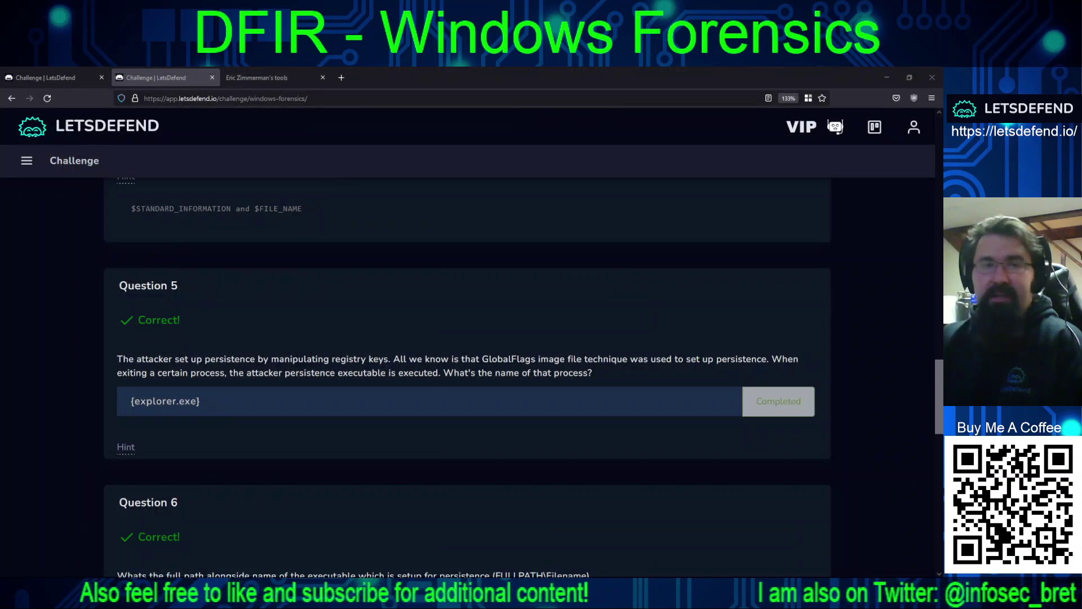
{"action": "scroll", "coordinate": [309, 381], "scroll_direction": "up", "scroll_amount": 5}
{"action": "left_click", "coordinate": [291, 491]}
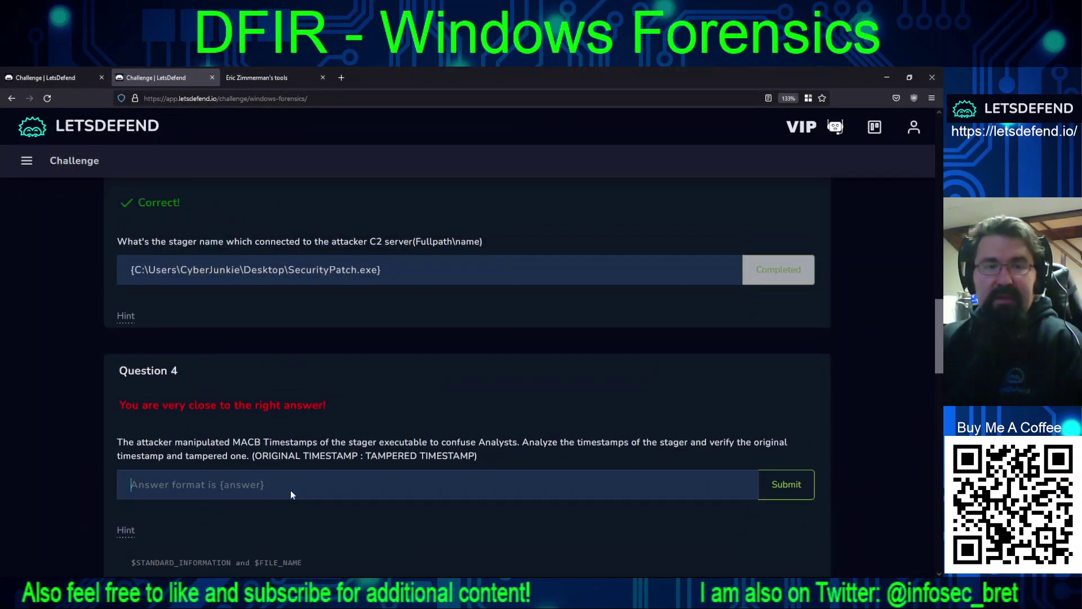
{"action": "key", "text": "ctrl+v"}
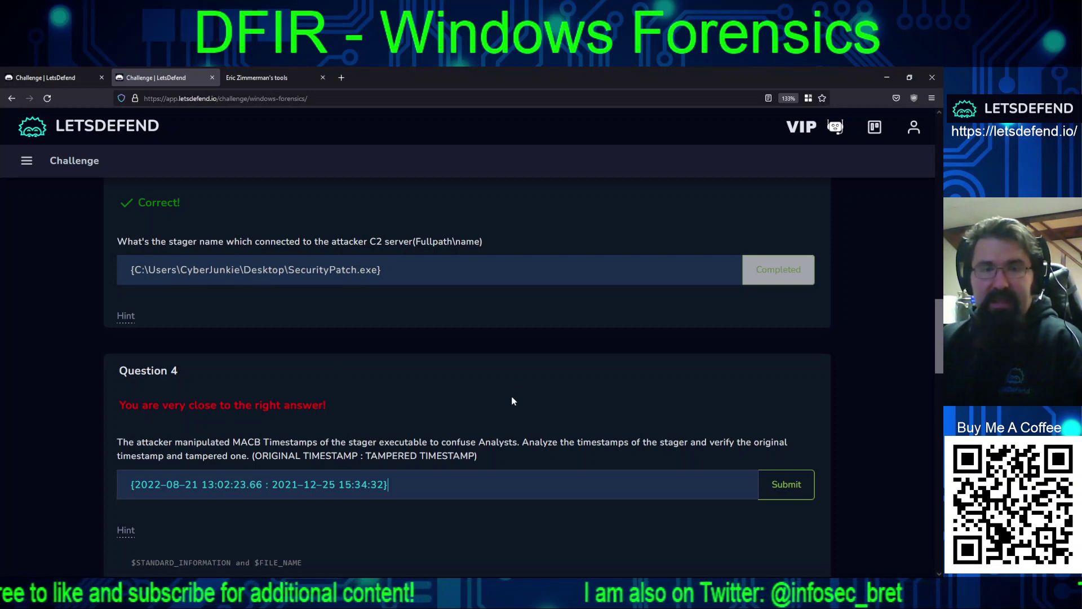
{"action": "scroll", "coordinate": [513, 400], "scroll_direction": "down", "scroll_amount": 2}
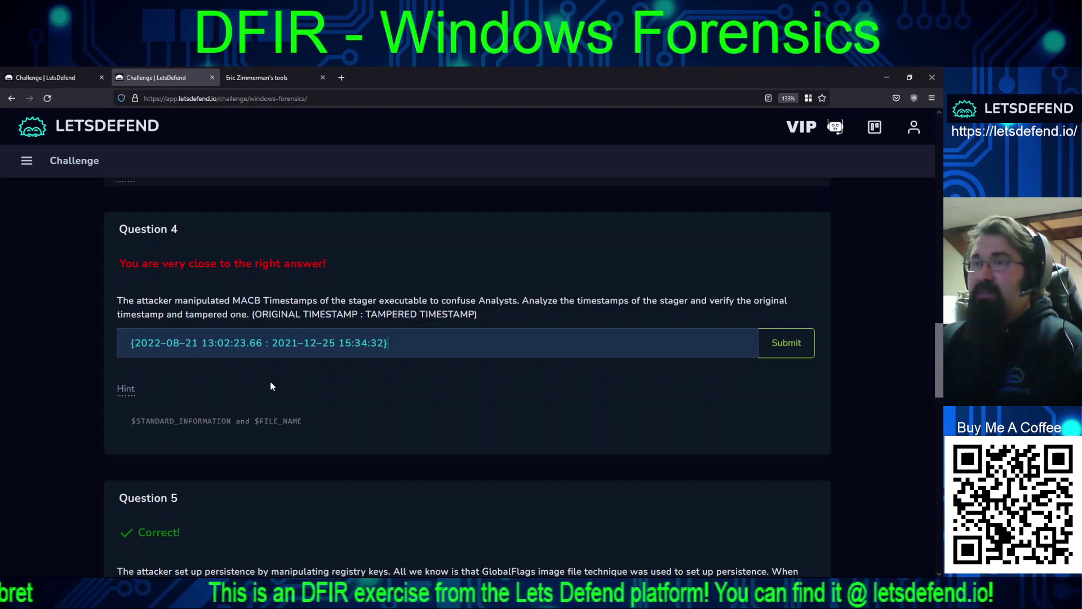
{"action": "key", "text": "Return"}
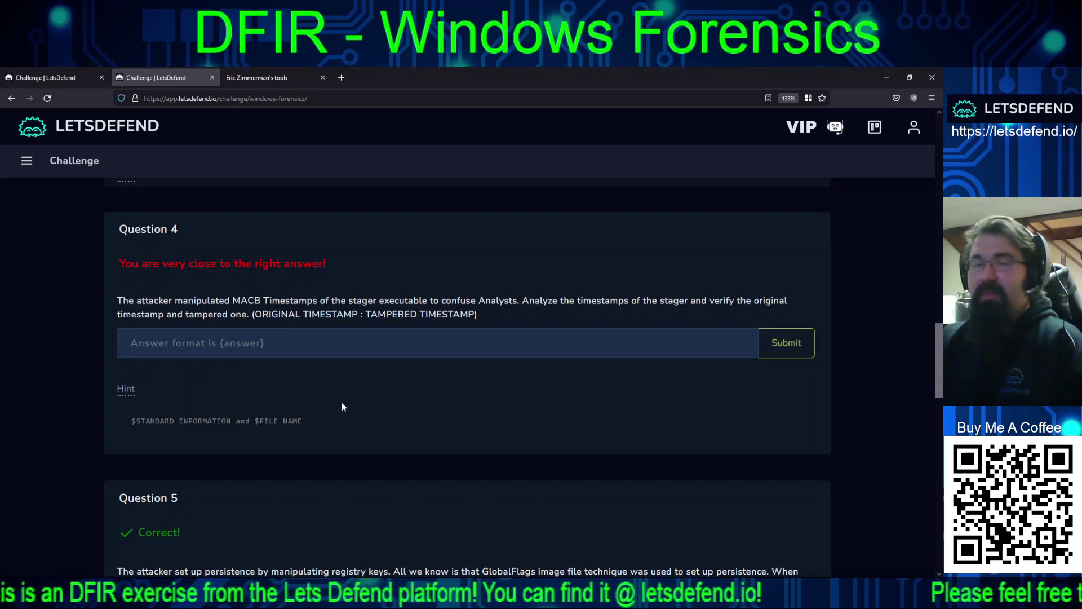
{"action": "key", "text": "ctrl+v"}
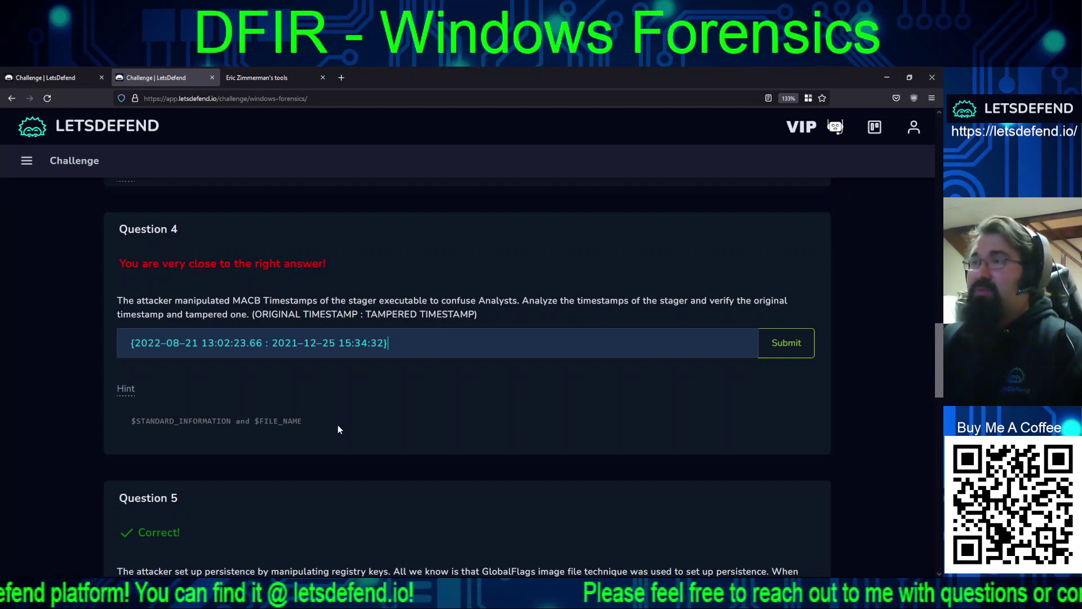
{"action": "scroll", "coordinate": [356, 416], "scroll_direction": "down", "scroll_amount": 15}
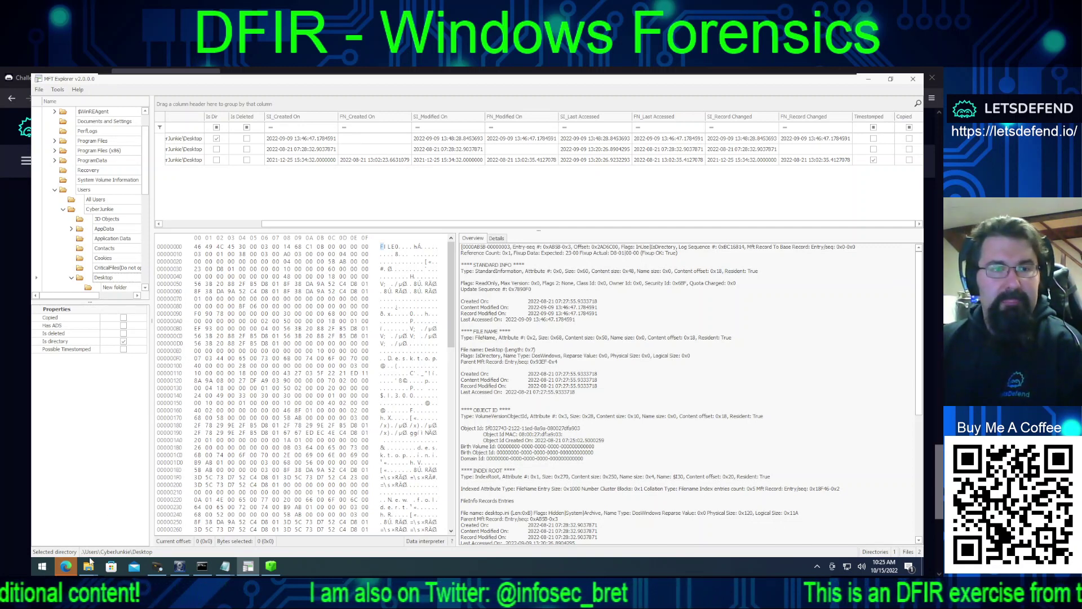
{"action": "left_click", "coordinate": [66, 567]}
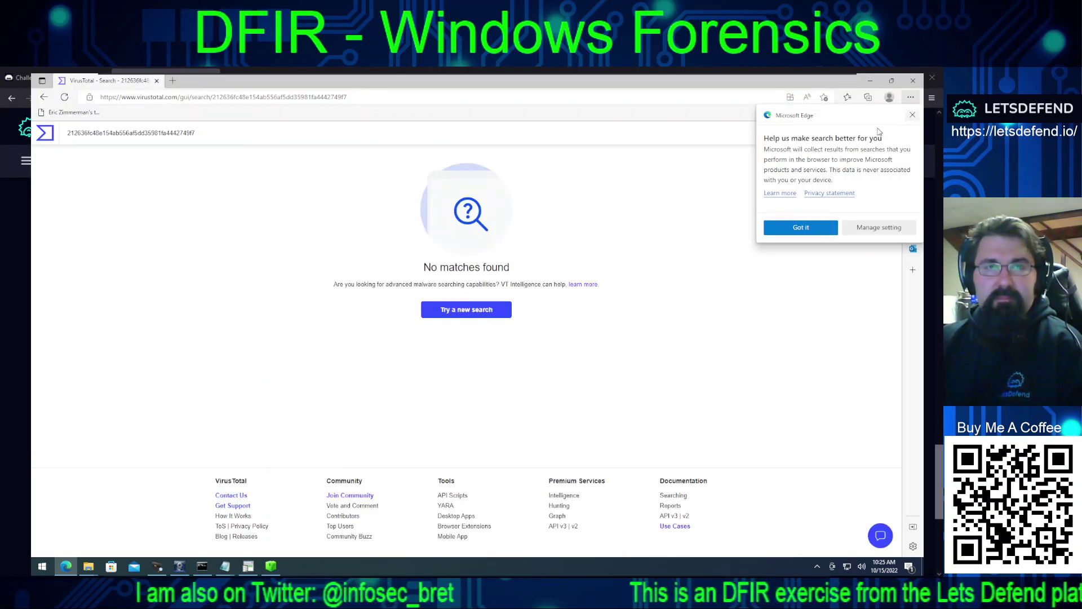
{"action": "left_click", "coordinate": [913, 115]}
{"action": "left_click", "coordinate": [411, 97]}
{"action": "type", "text": "https://github.com/ANSSI-FR/bmc-tools/"}
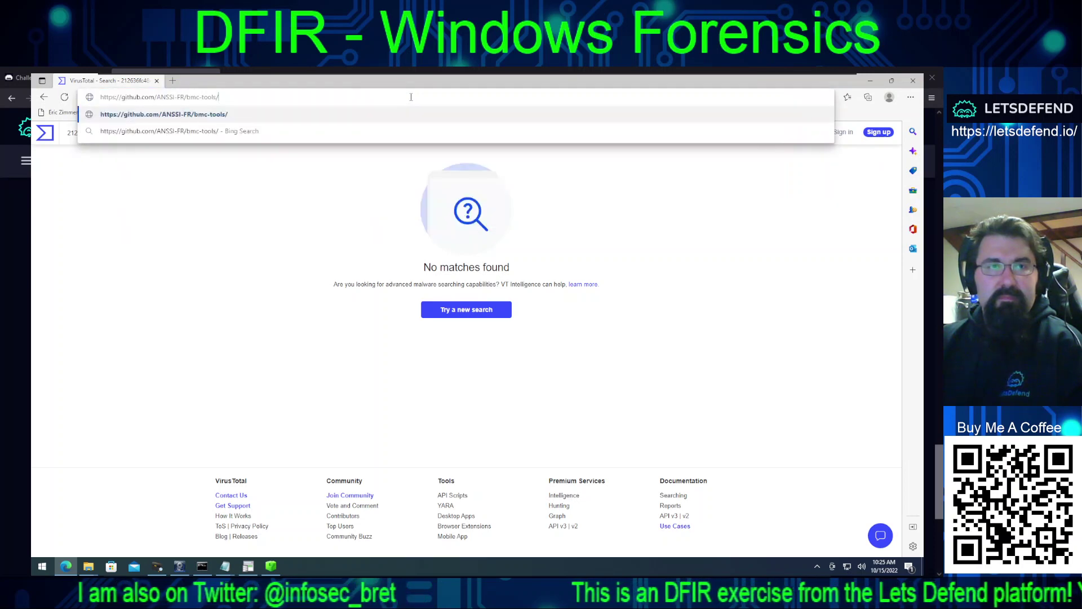
{"action": "key", "text": "Return"}
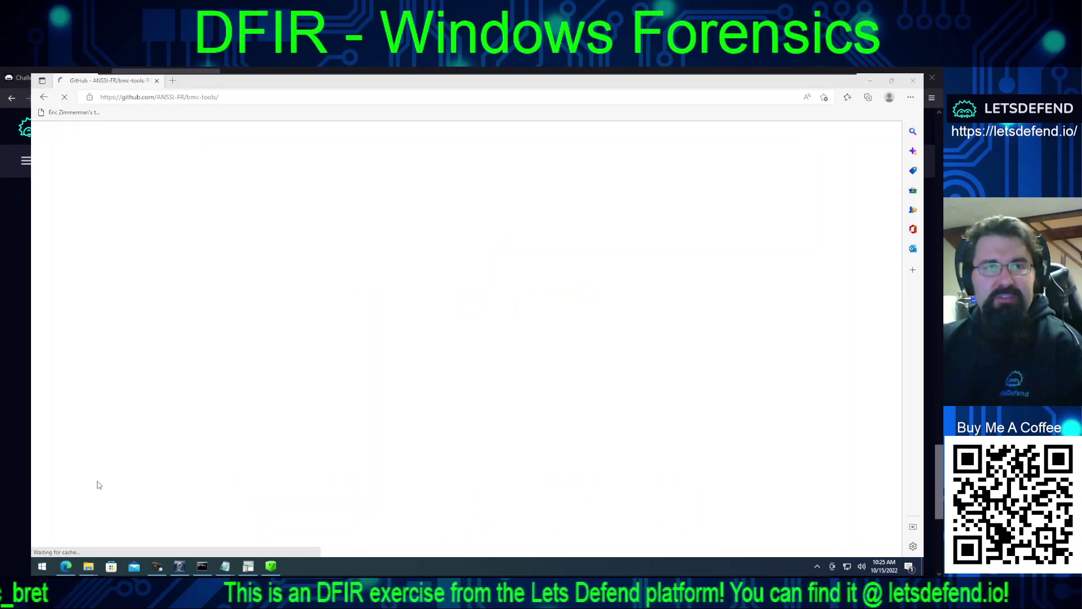
{"action": "key", "text": "super"}
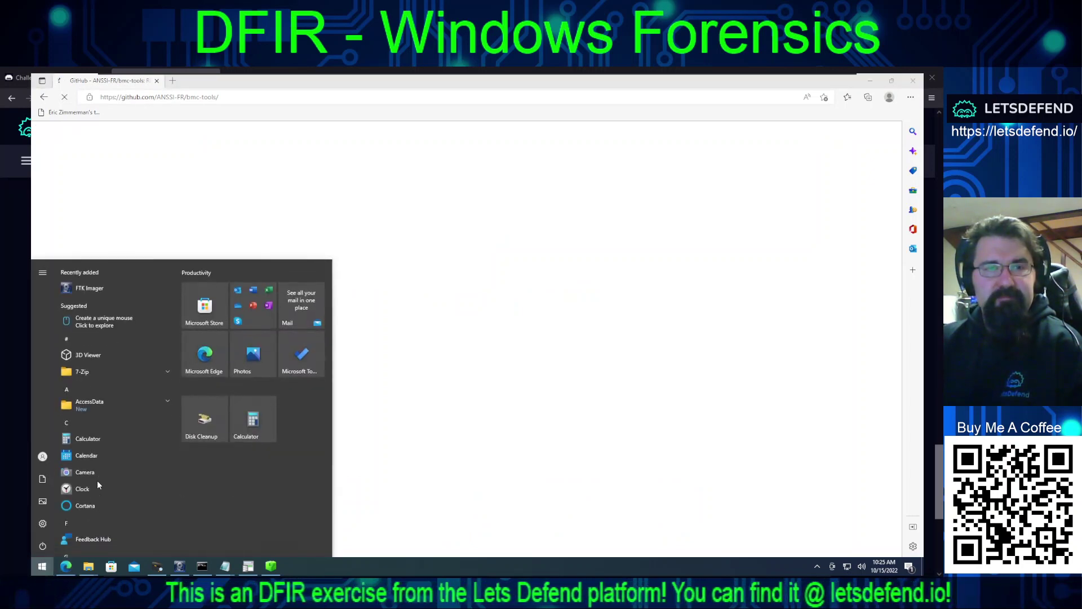
{"action": "scroll", "coordinate": [110, 442], "scroll_direction": "down", "scroll_amount": 10}
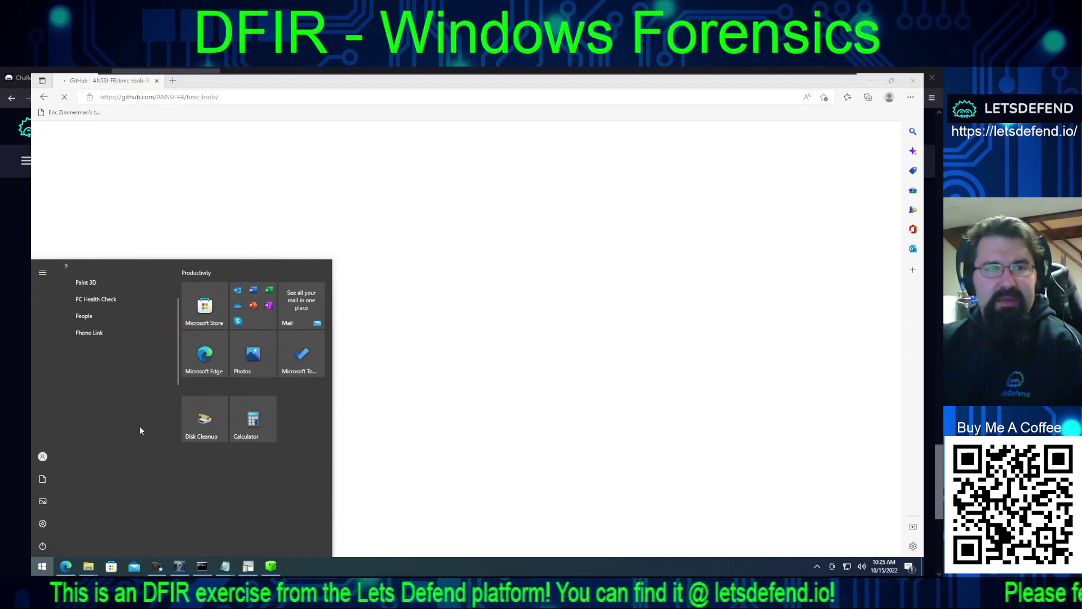
{"action": "scroll", "coordinate": [117, 433], "scroll_direction": "down", "scroll_amount": 10}
{"action": "scroll", "coordinate": [121, 443], "scroll_direction": "up", "scroll_amount": 3}
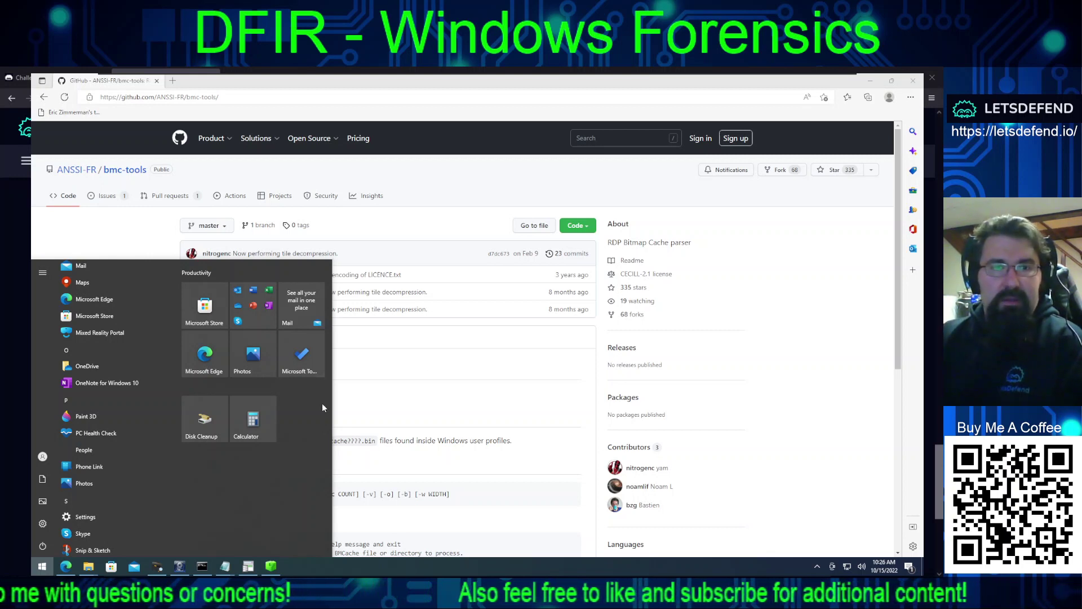
{"action": "left_click", "coordinate": [378, 394]}
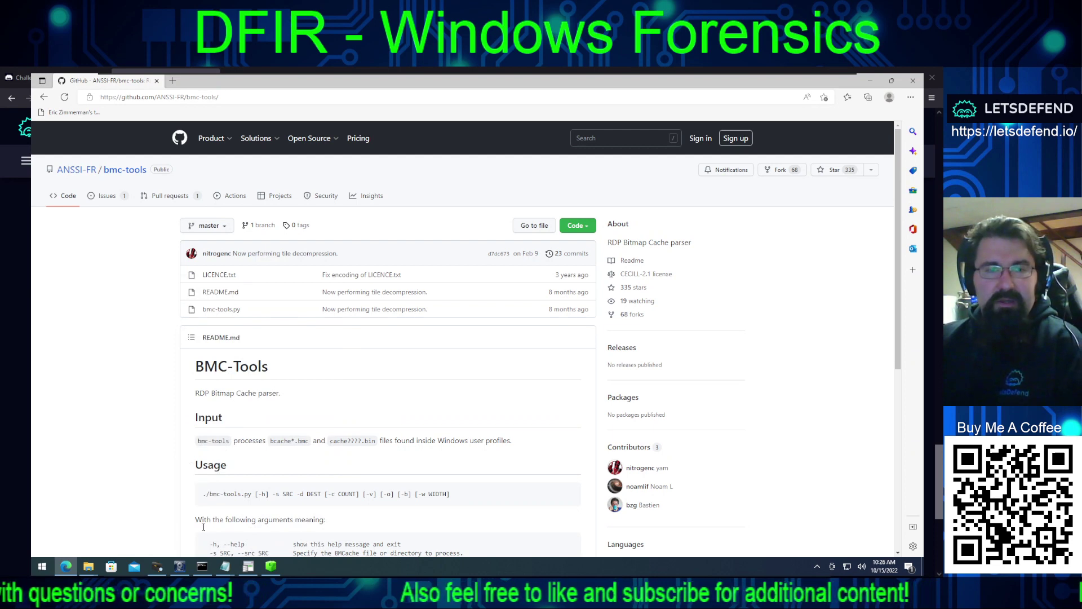
Step: Switch to the File Explorer window on the RDP cache and copy the Cache folder inside Terminal Server Client
{"action": "mouse_move", "coordinate": [89, 567]}
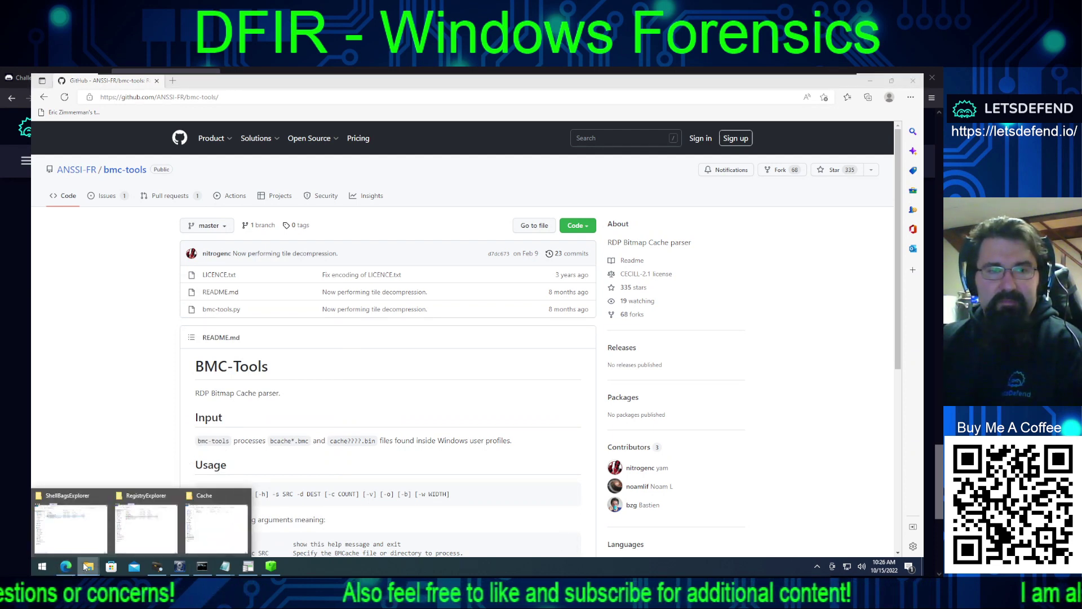
{"action": "left_click", "coordinate": [205, 531]}
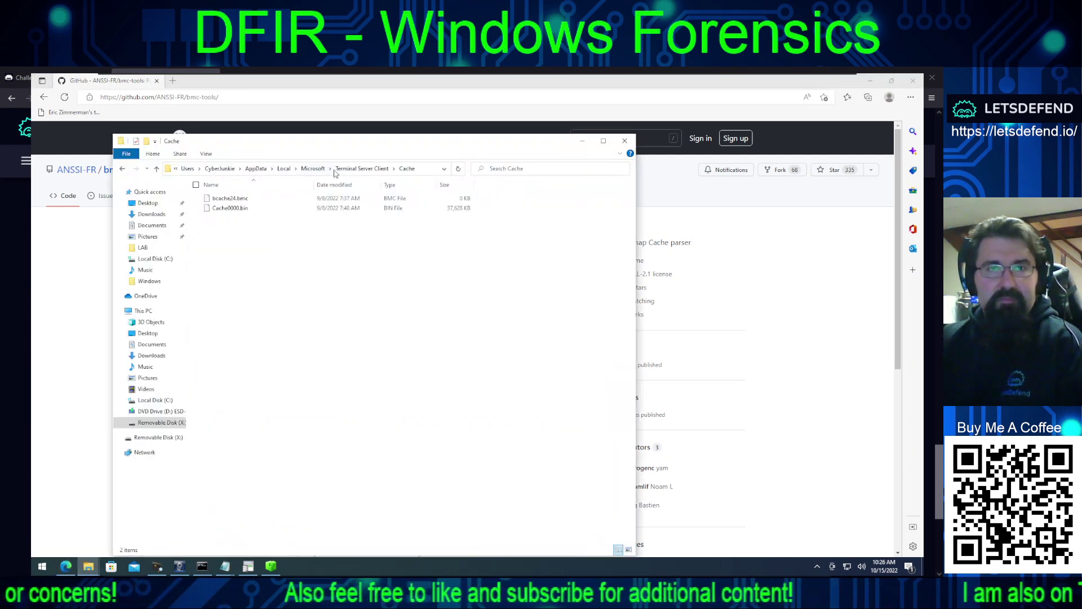
{"action": "left_click", "coordinate": [362, 168]}
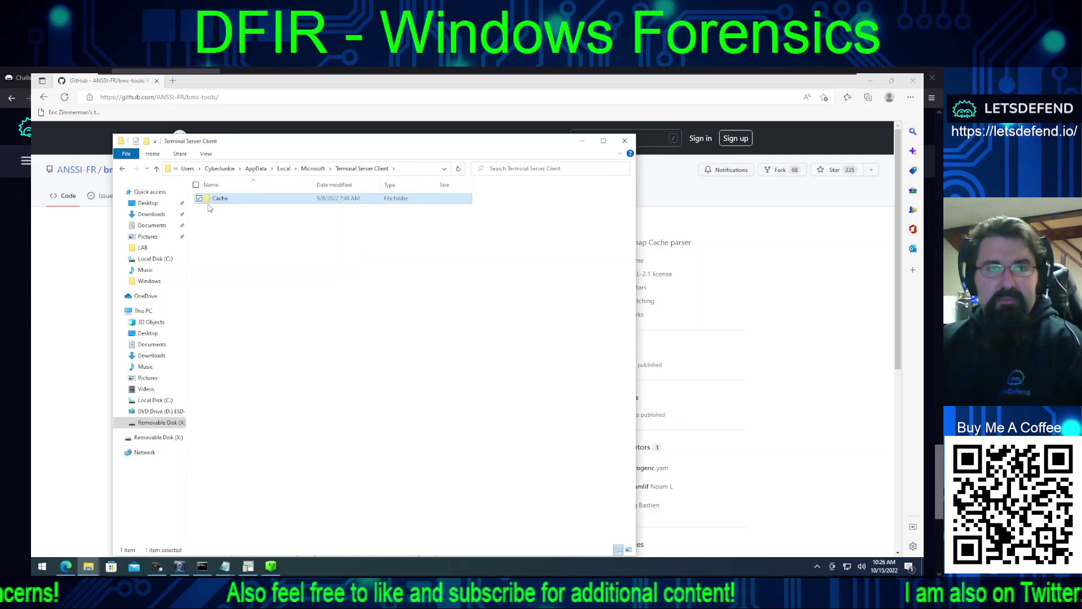
{"action": "right_click", "coordinate": [217, 200]}
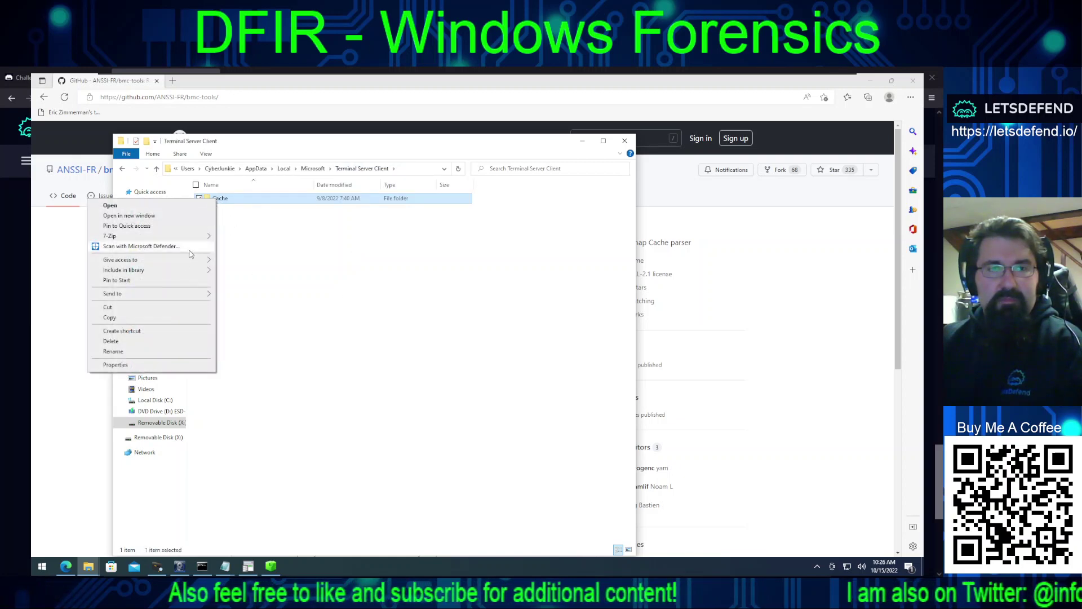
{"action": "left_click", "coordinate": [110, 318]}
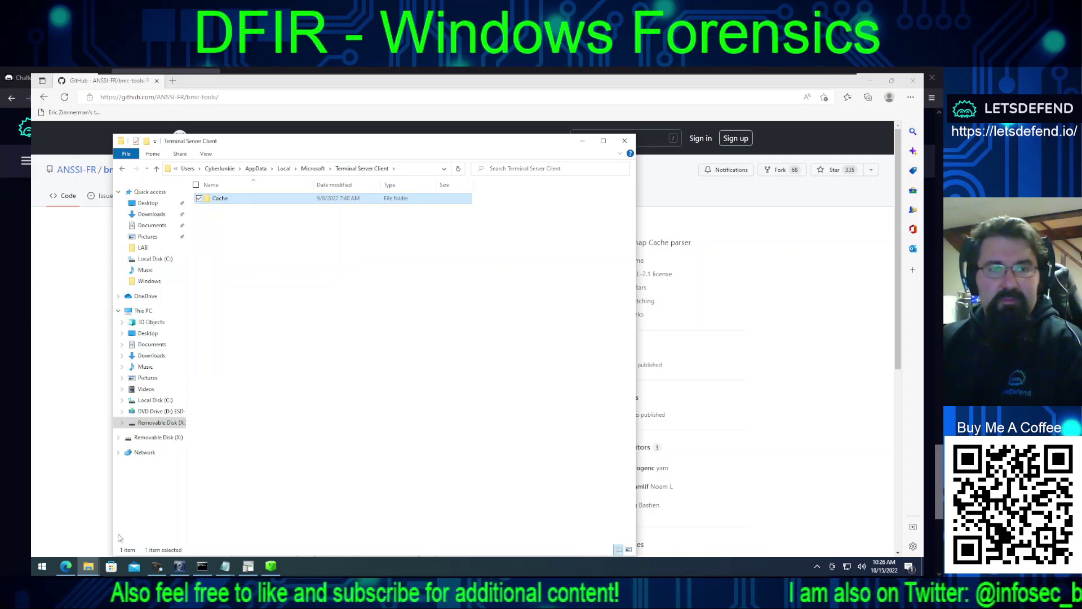